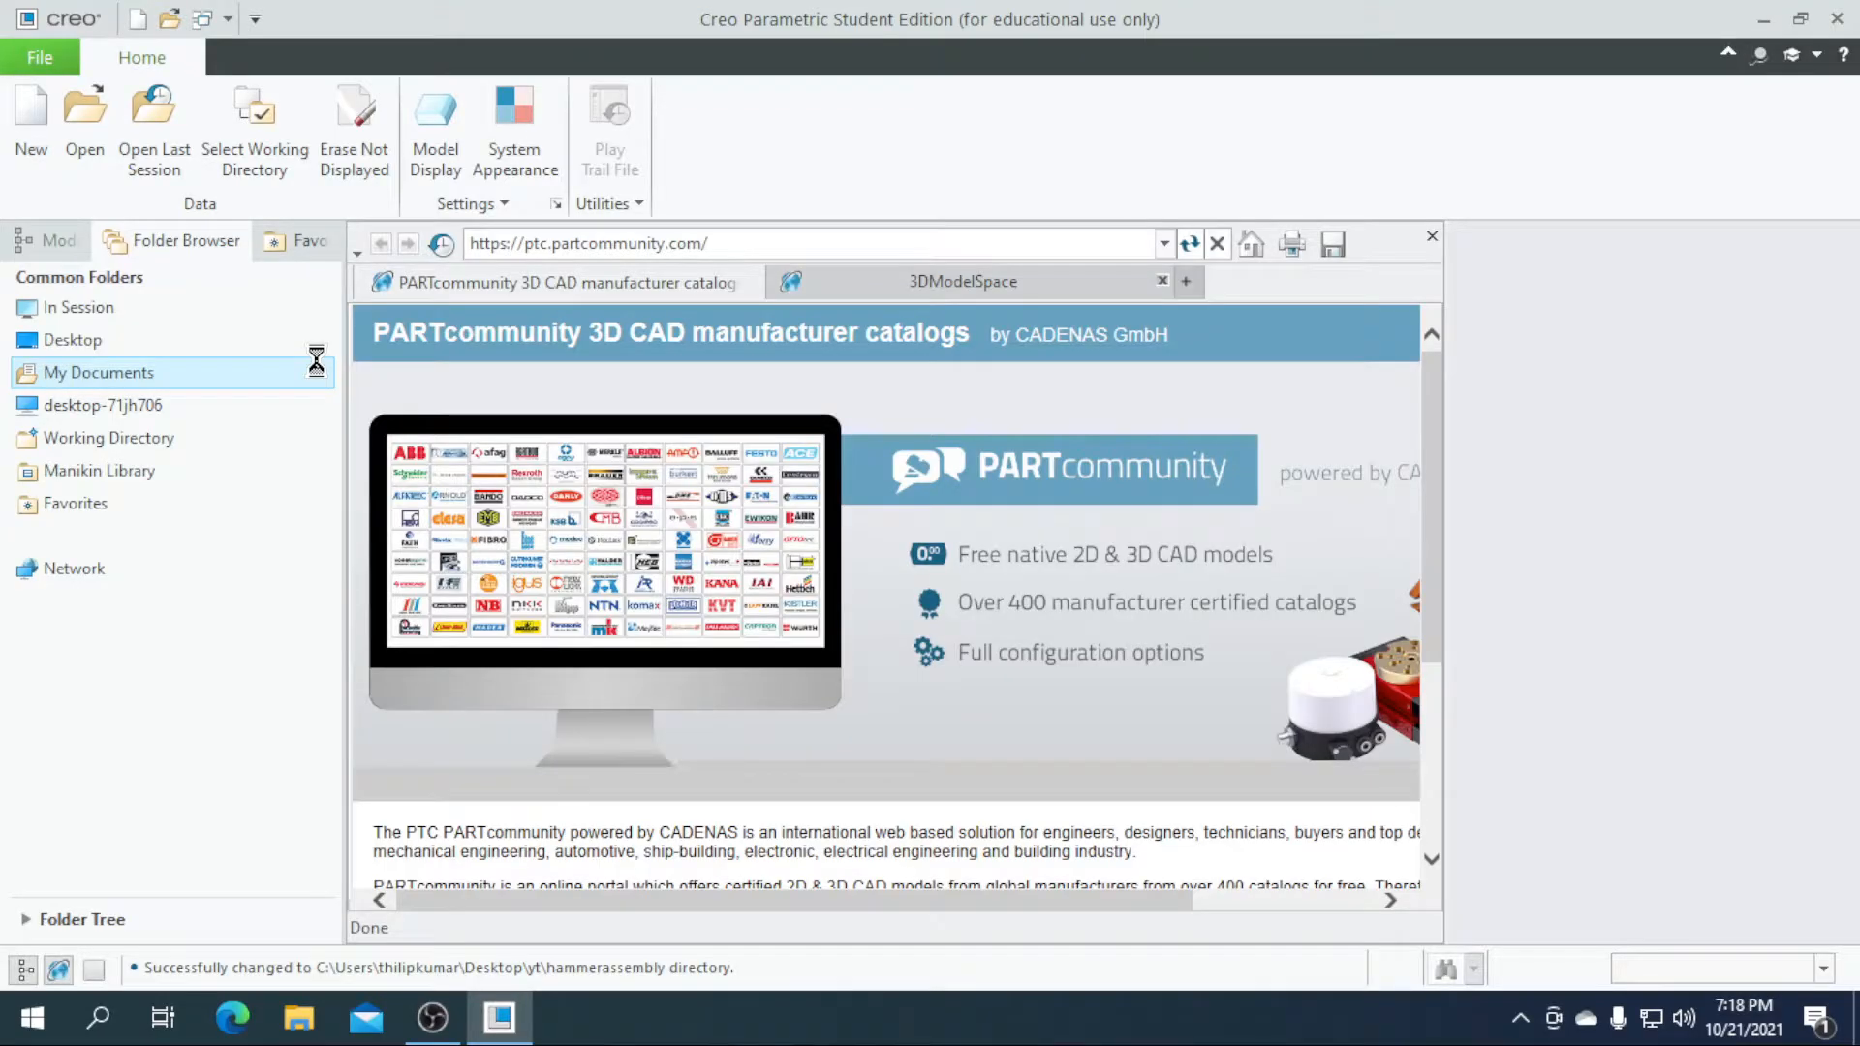
- Create a new solid part named hammer using the default template
{"action": "left_click", "coordinate": [306, 427]}
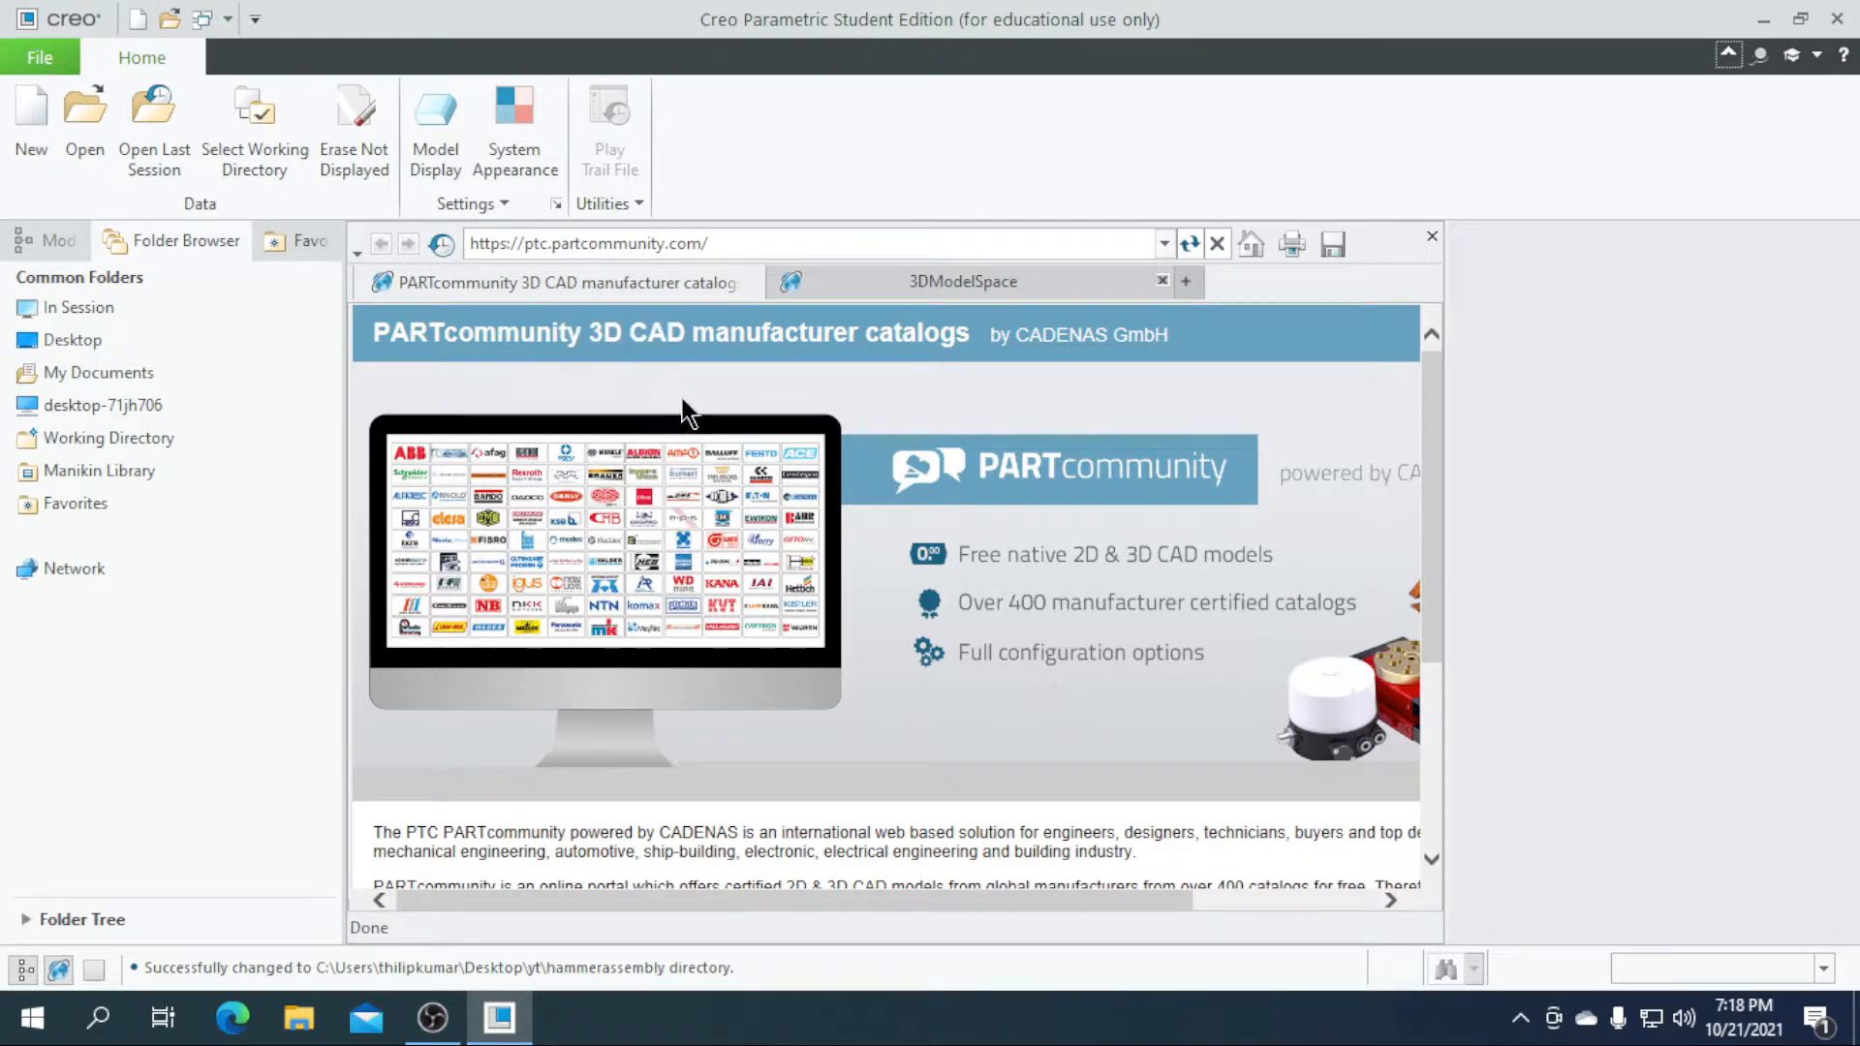
{"action": "left_click", "coordinate": [32, 148]}
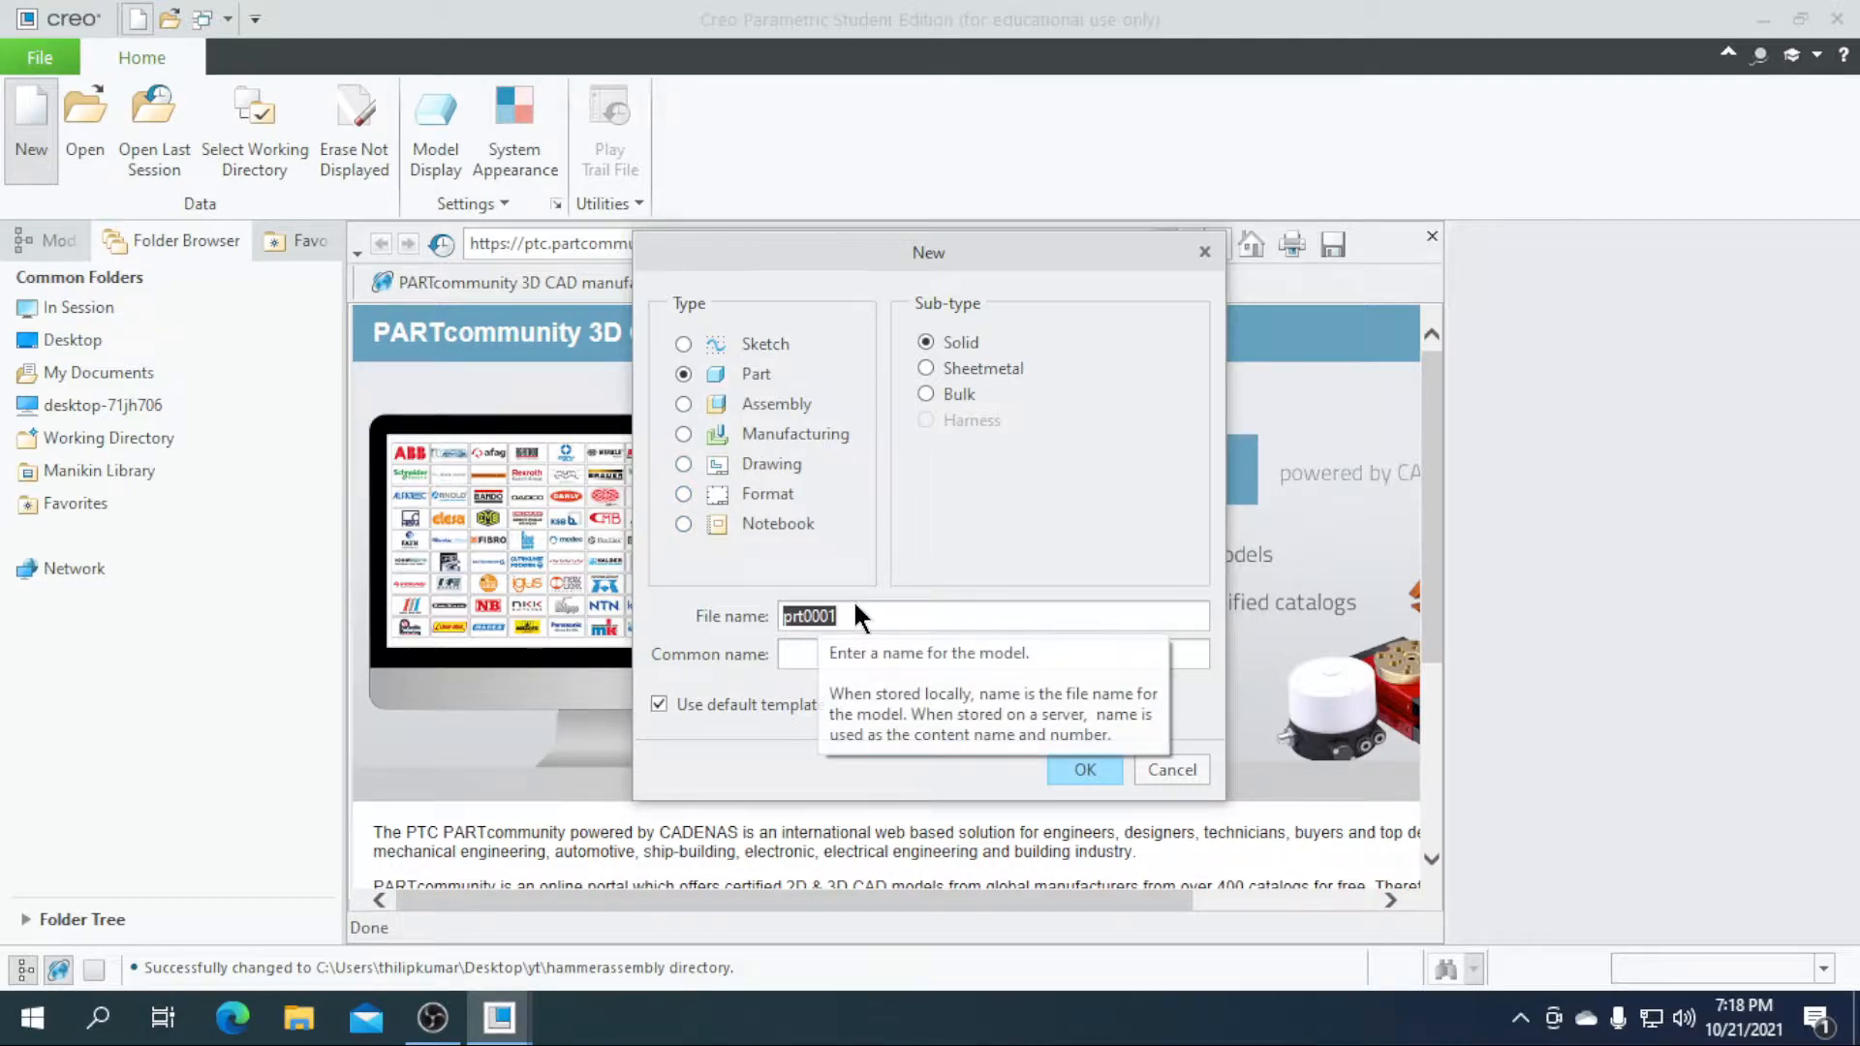
{"action": "key", "text": "BackSpace"}
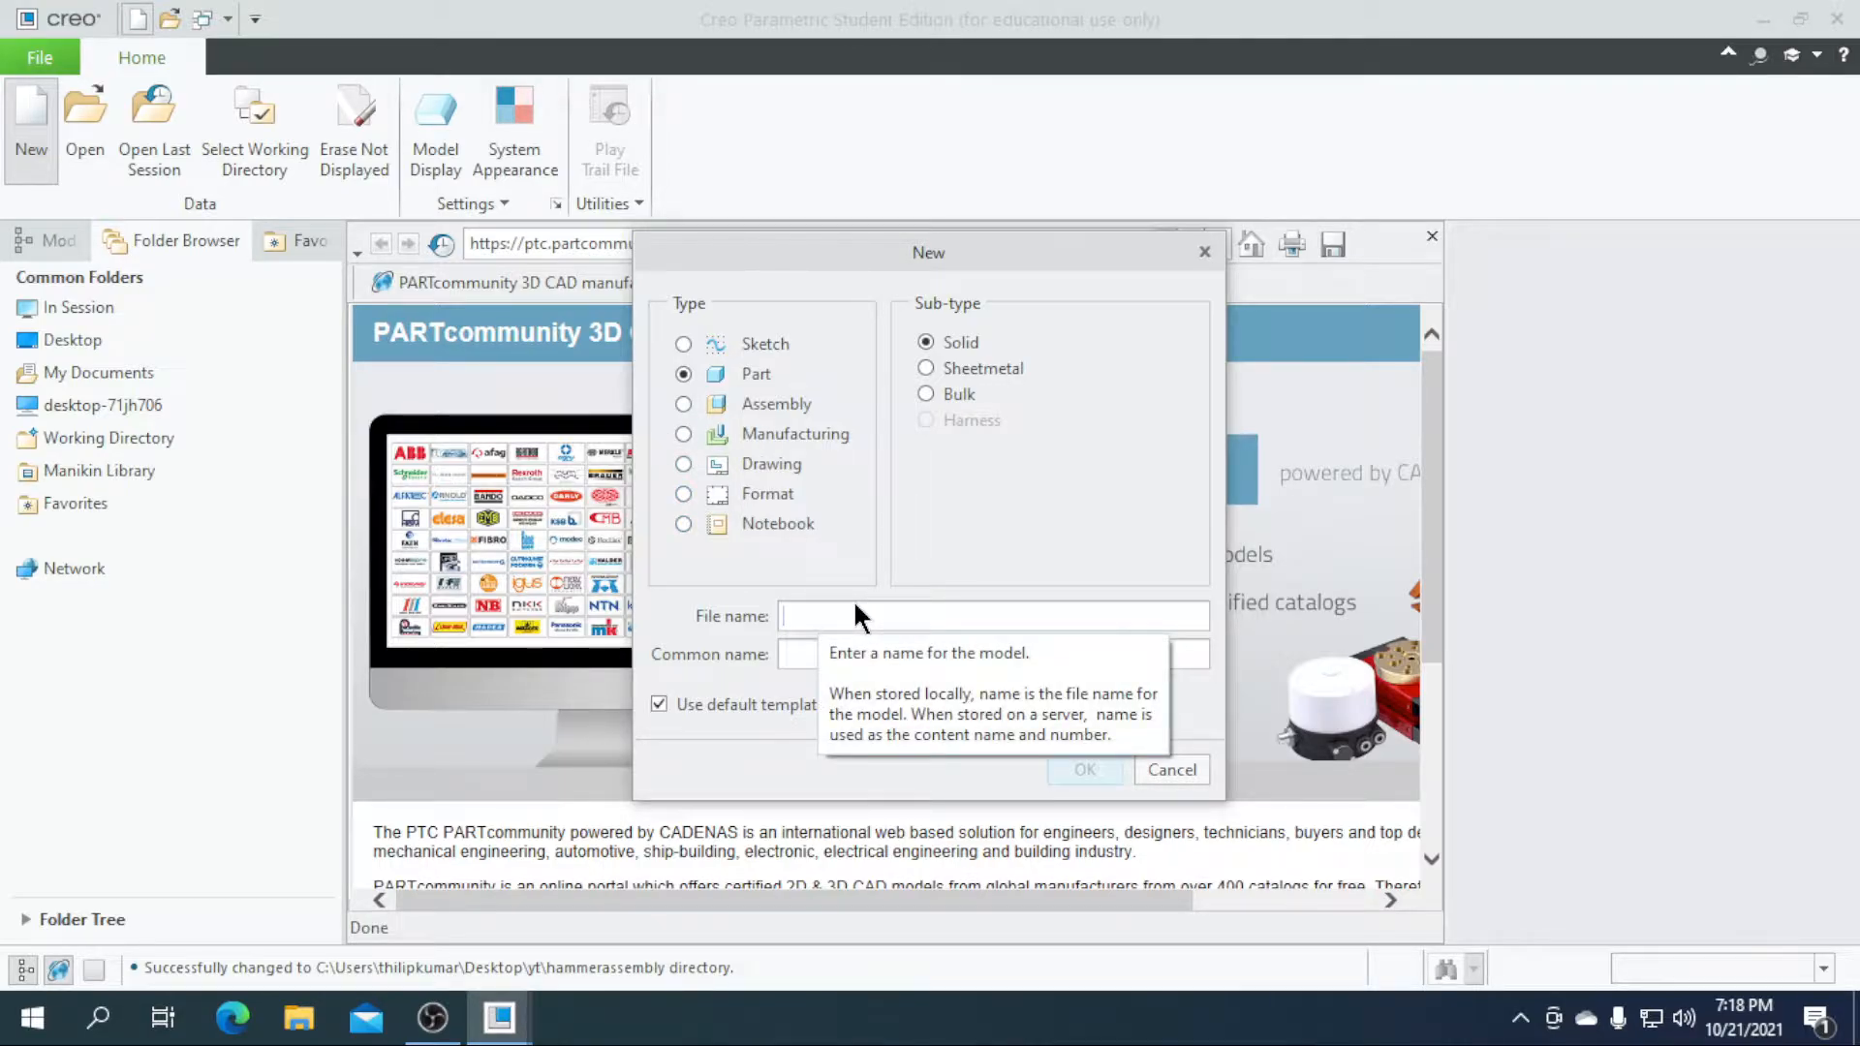
{"action": "type", "text": "hammer"}
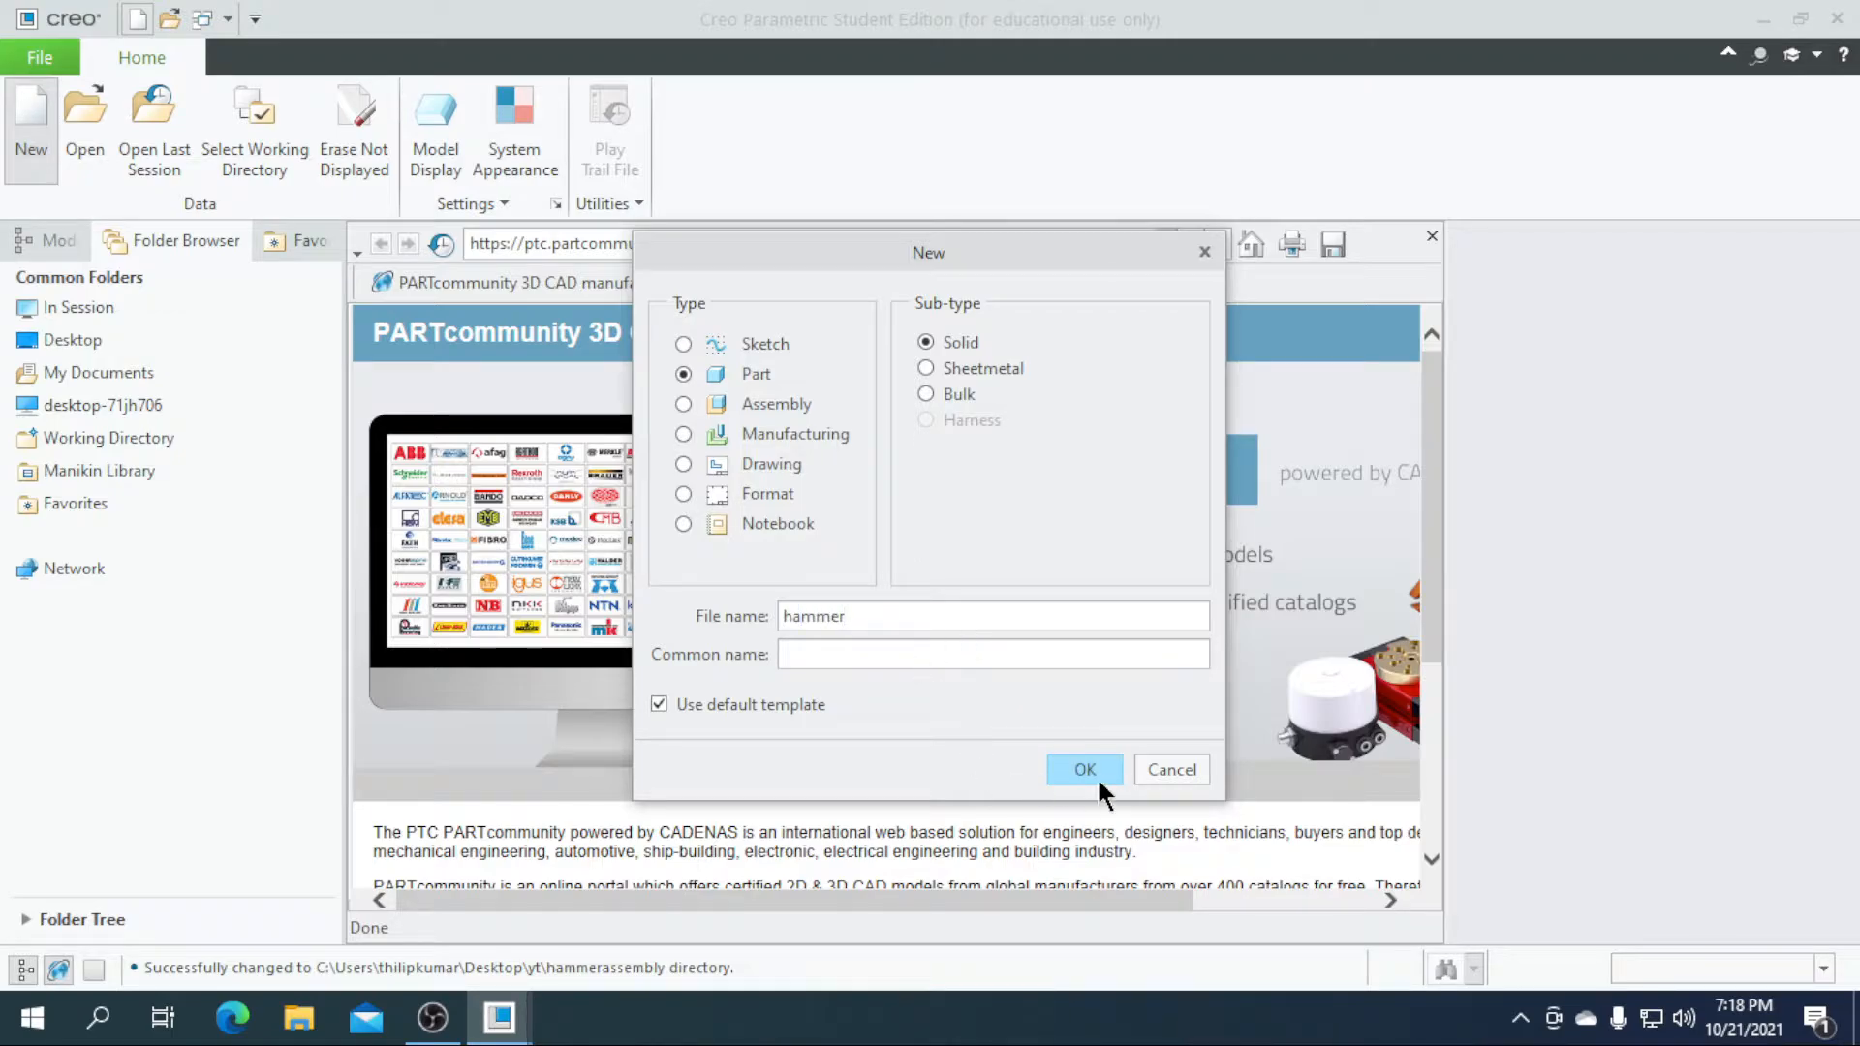
{"action": "left_click", "coordinate": [1071, 767]}
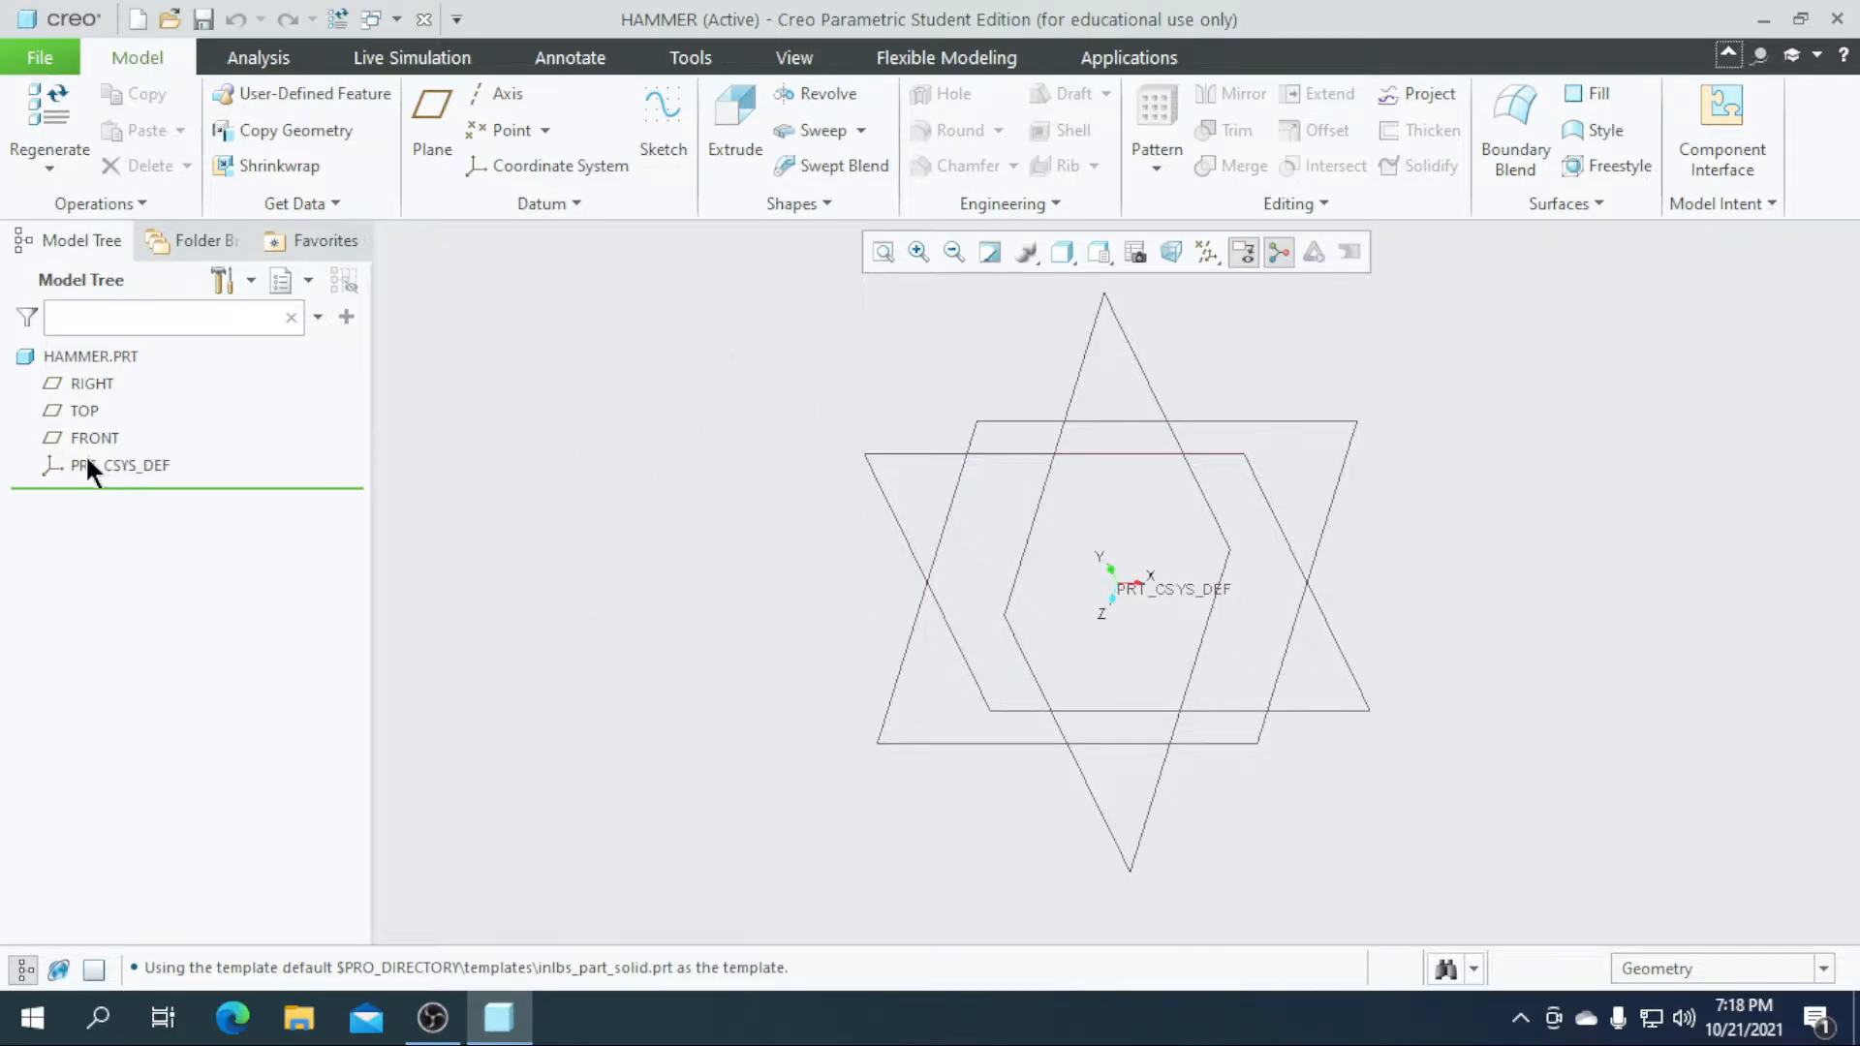
- Start a sketch on the FRONT plane and orient the view parallel to it
{"action": "left_click", "coordinate": [89, 442]}
{"action": "left_click", "coordinate": [655, 138]}
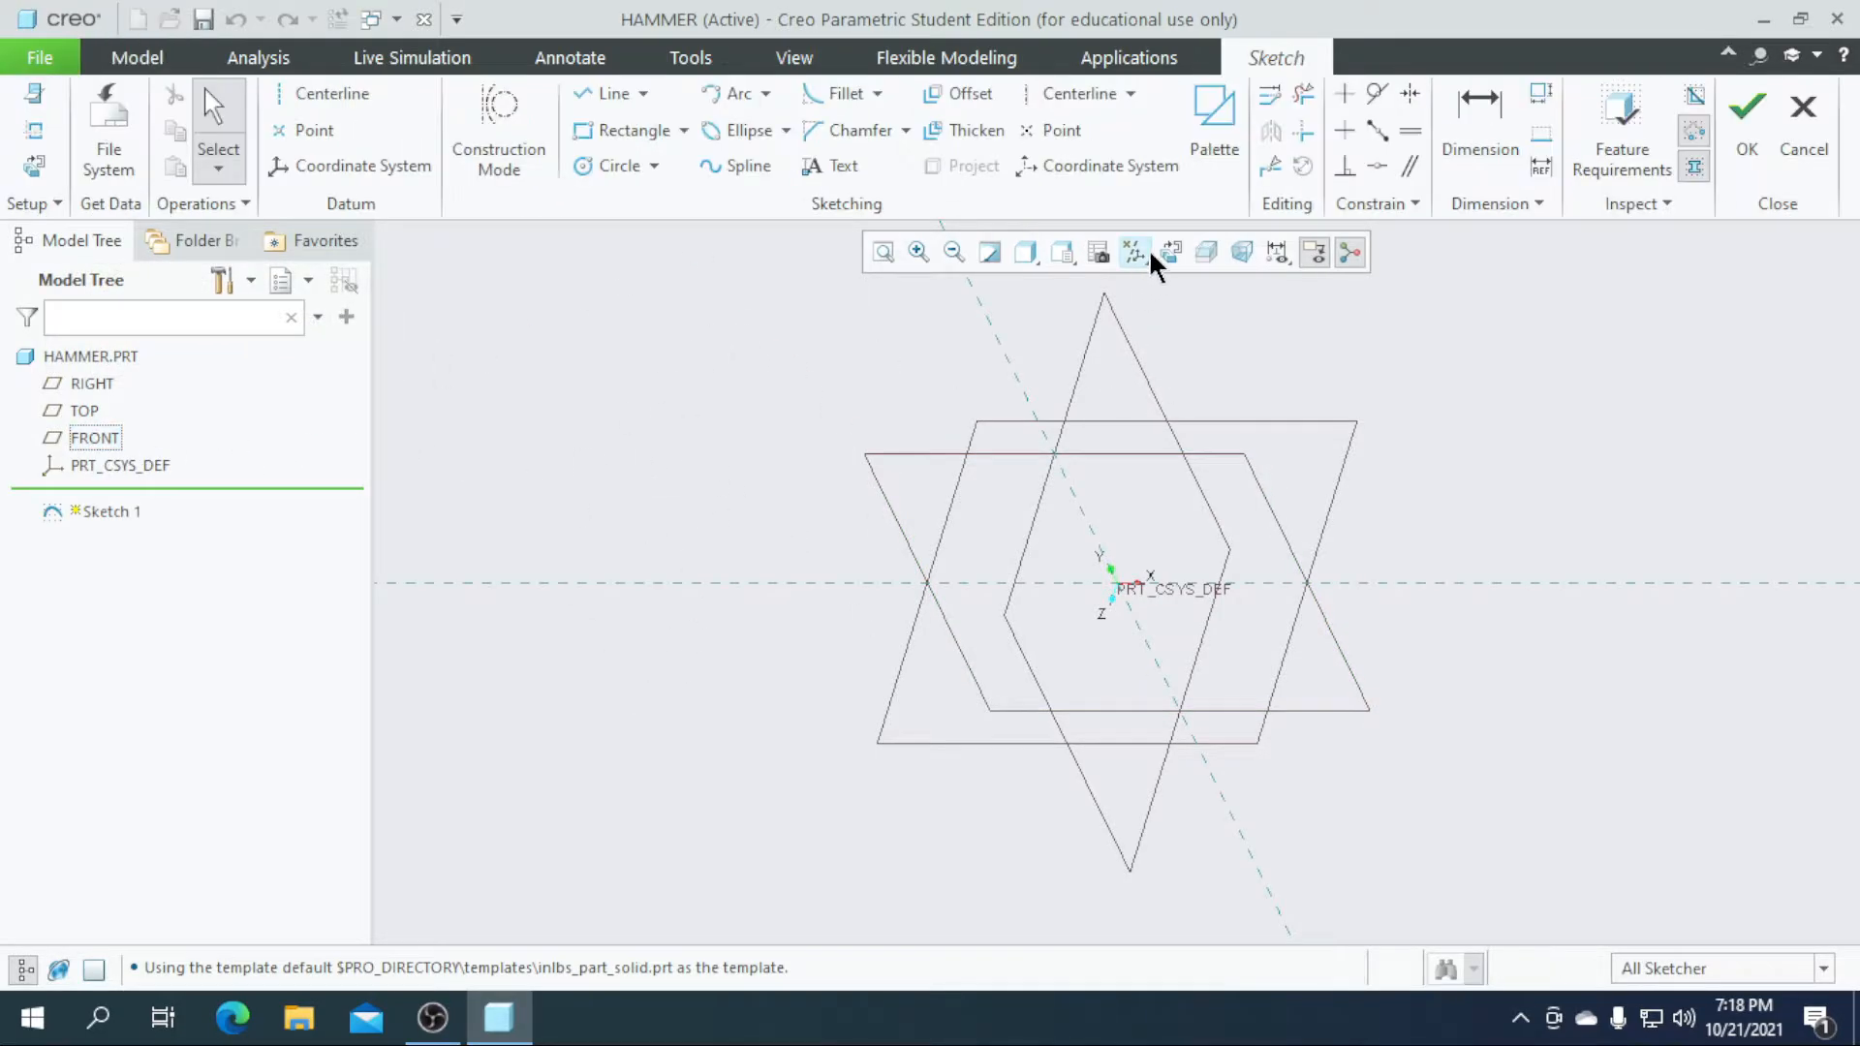
{"action": "left_click", "coordinate": [1149, 255]}
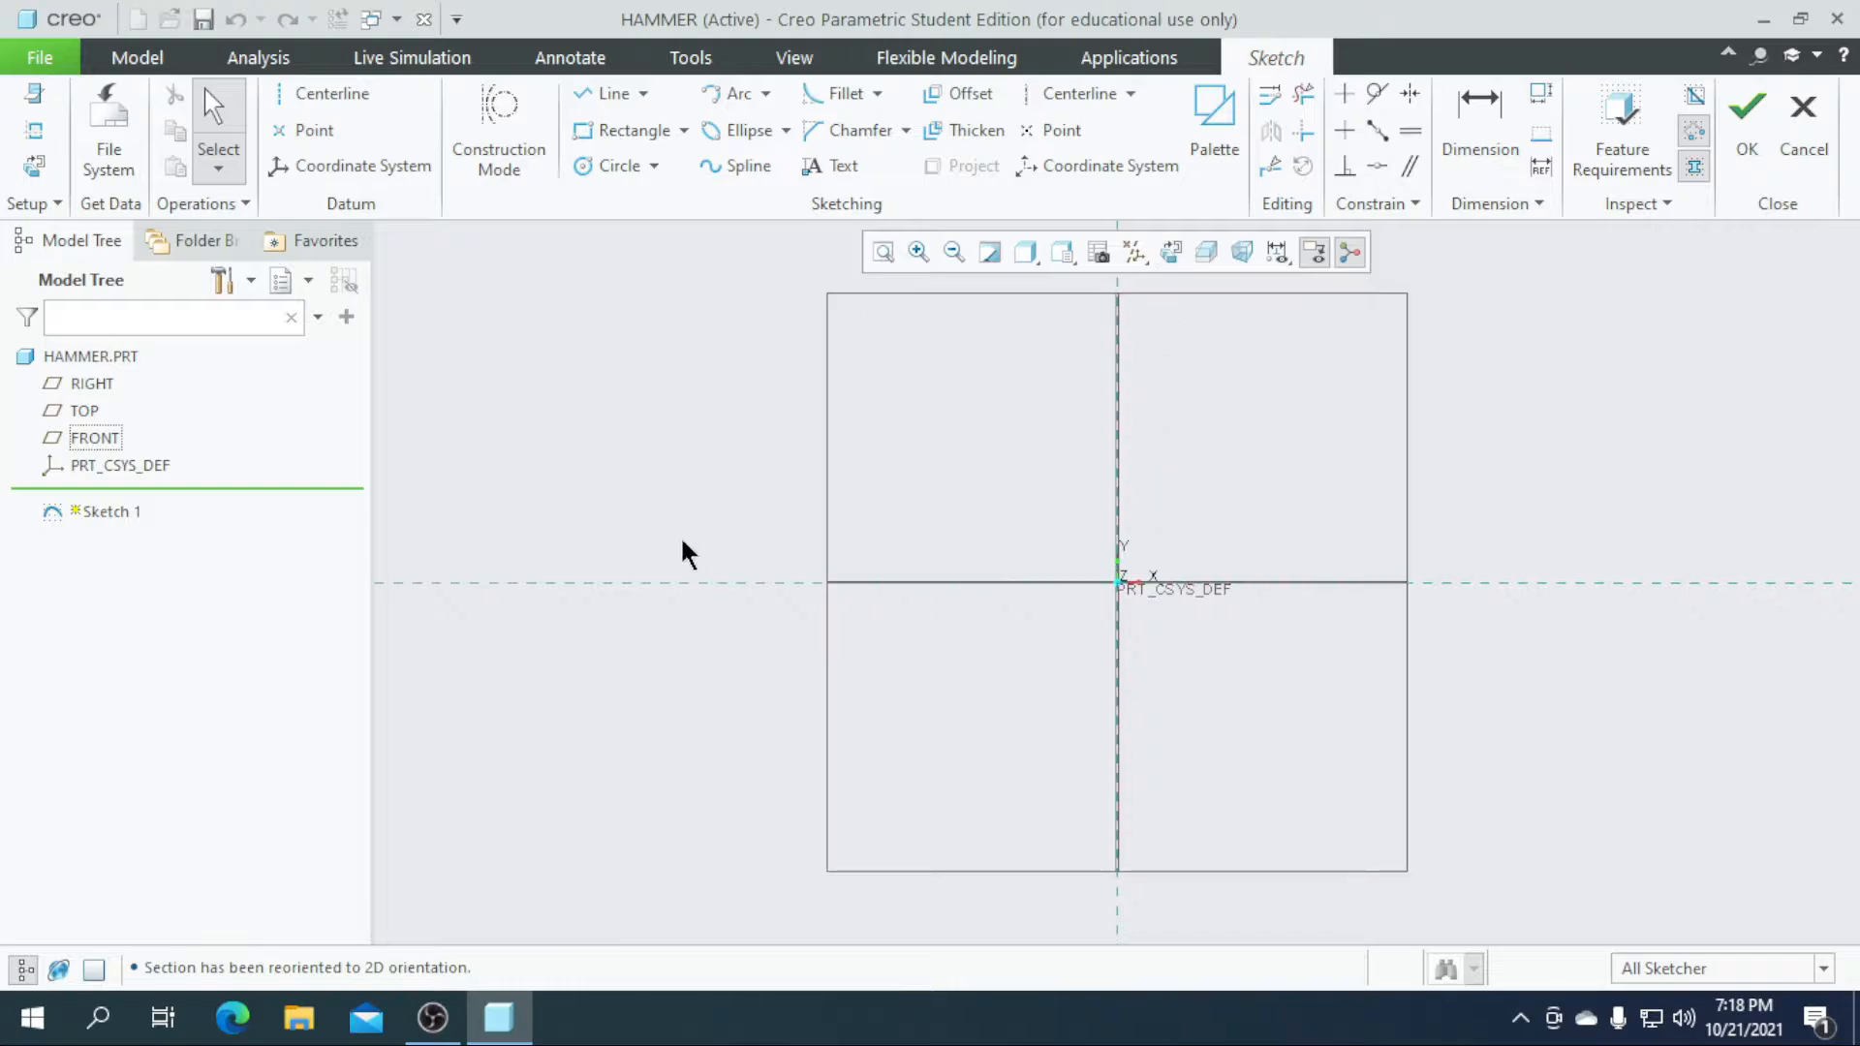
- Sketch a circle centred on the origin and set its diameter to 30
{"action": "scroll", "coordinate": [682, 541], "scroll_direction": "up", "scroll_amount": 2}
{"action": "scroll", "coordinate": [918, 552], "scroll_direction": "down", "scroll_amount": 2}
{"action": "scroll", "coordinate": [1040, 566], "scroll_direction": "down", "scroll_amount": 1}
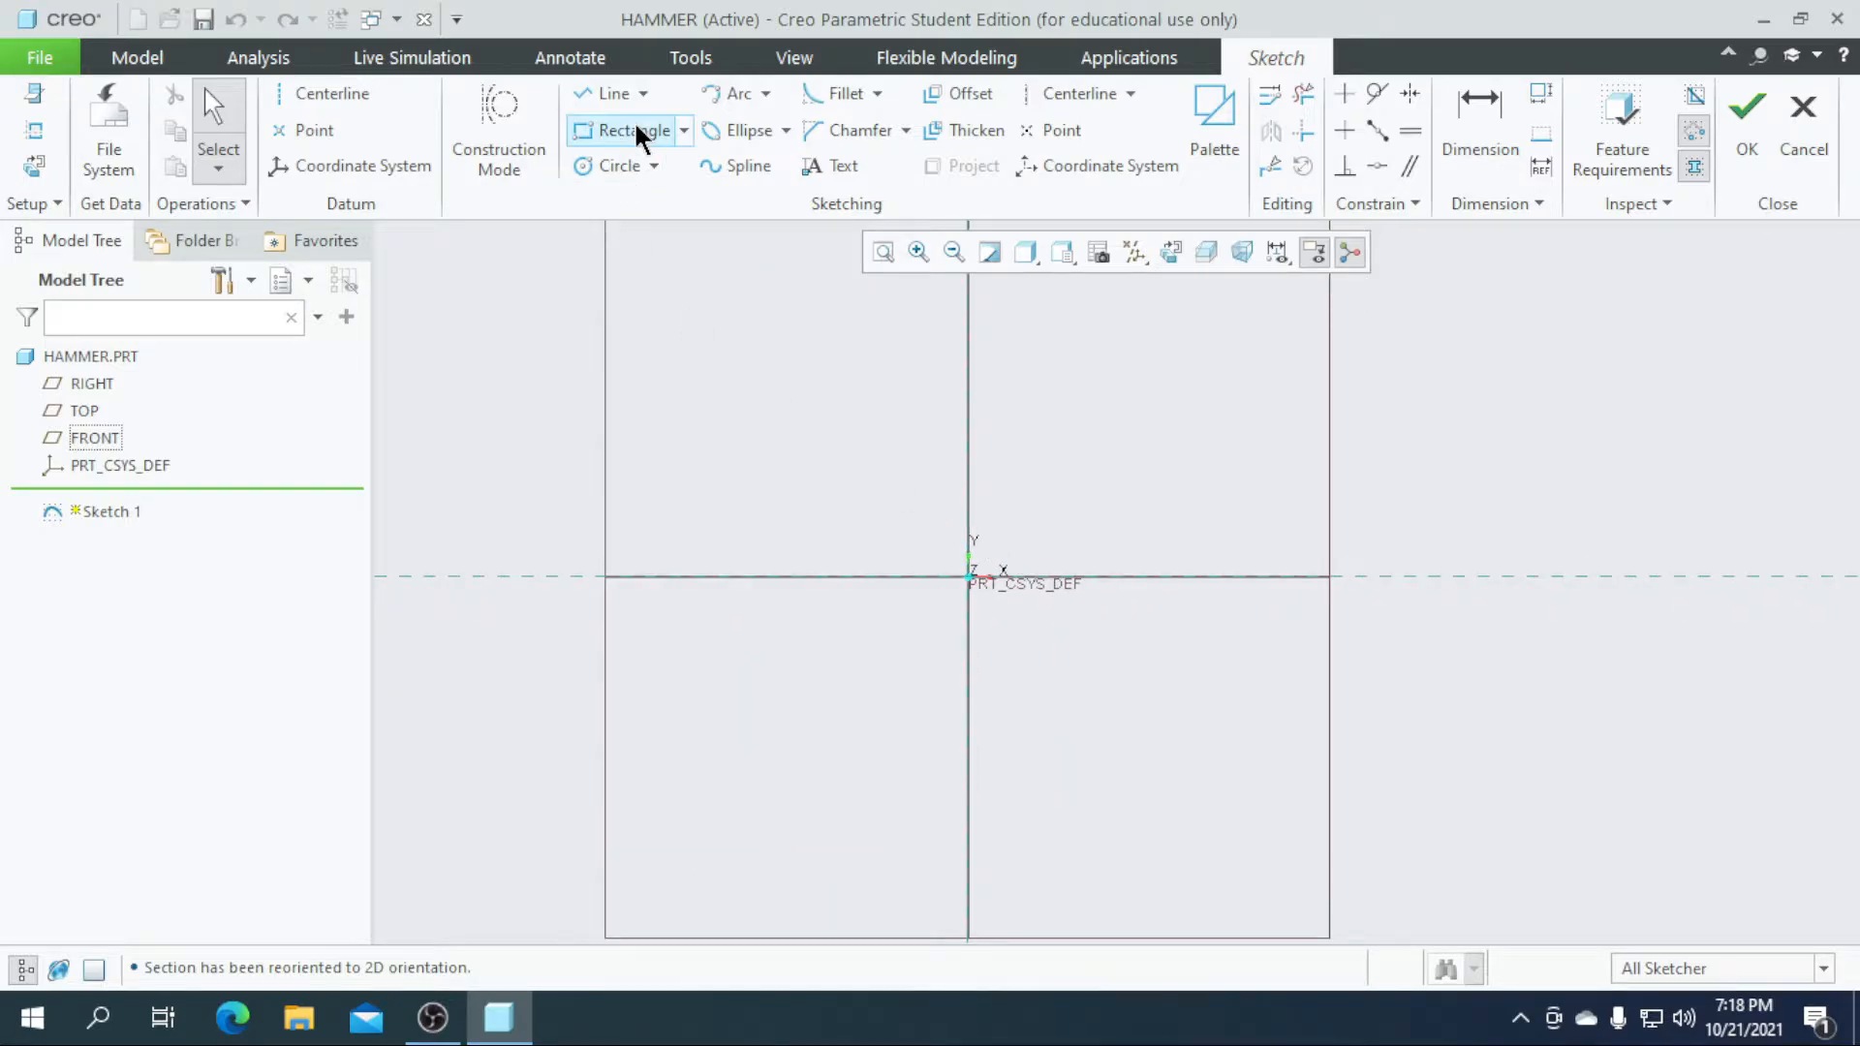
{"action": "left_click", "coordinate": [607, 163]}
{"action": "scroll", "coordinate": [962, 596], "scroll_direction": "down", "scroll_amount": 1}
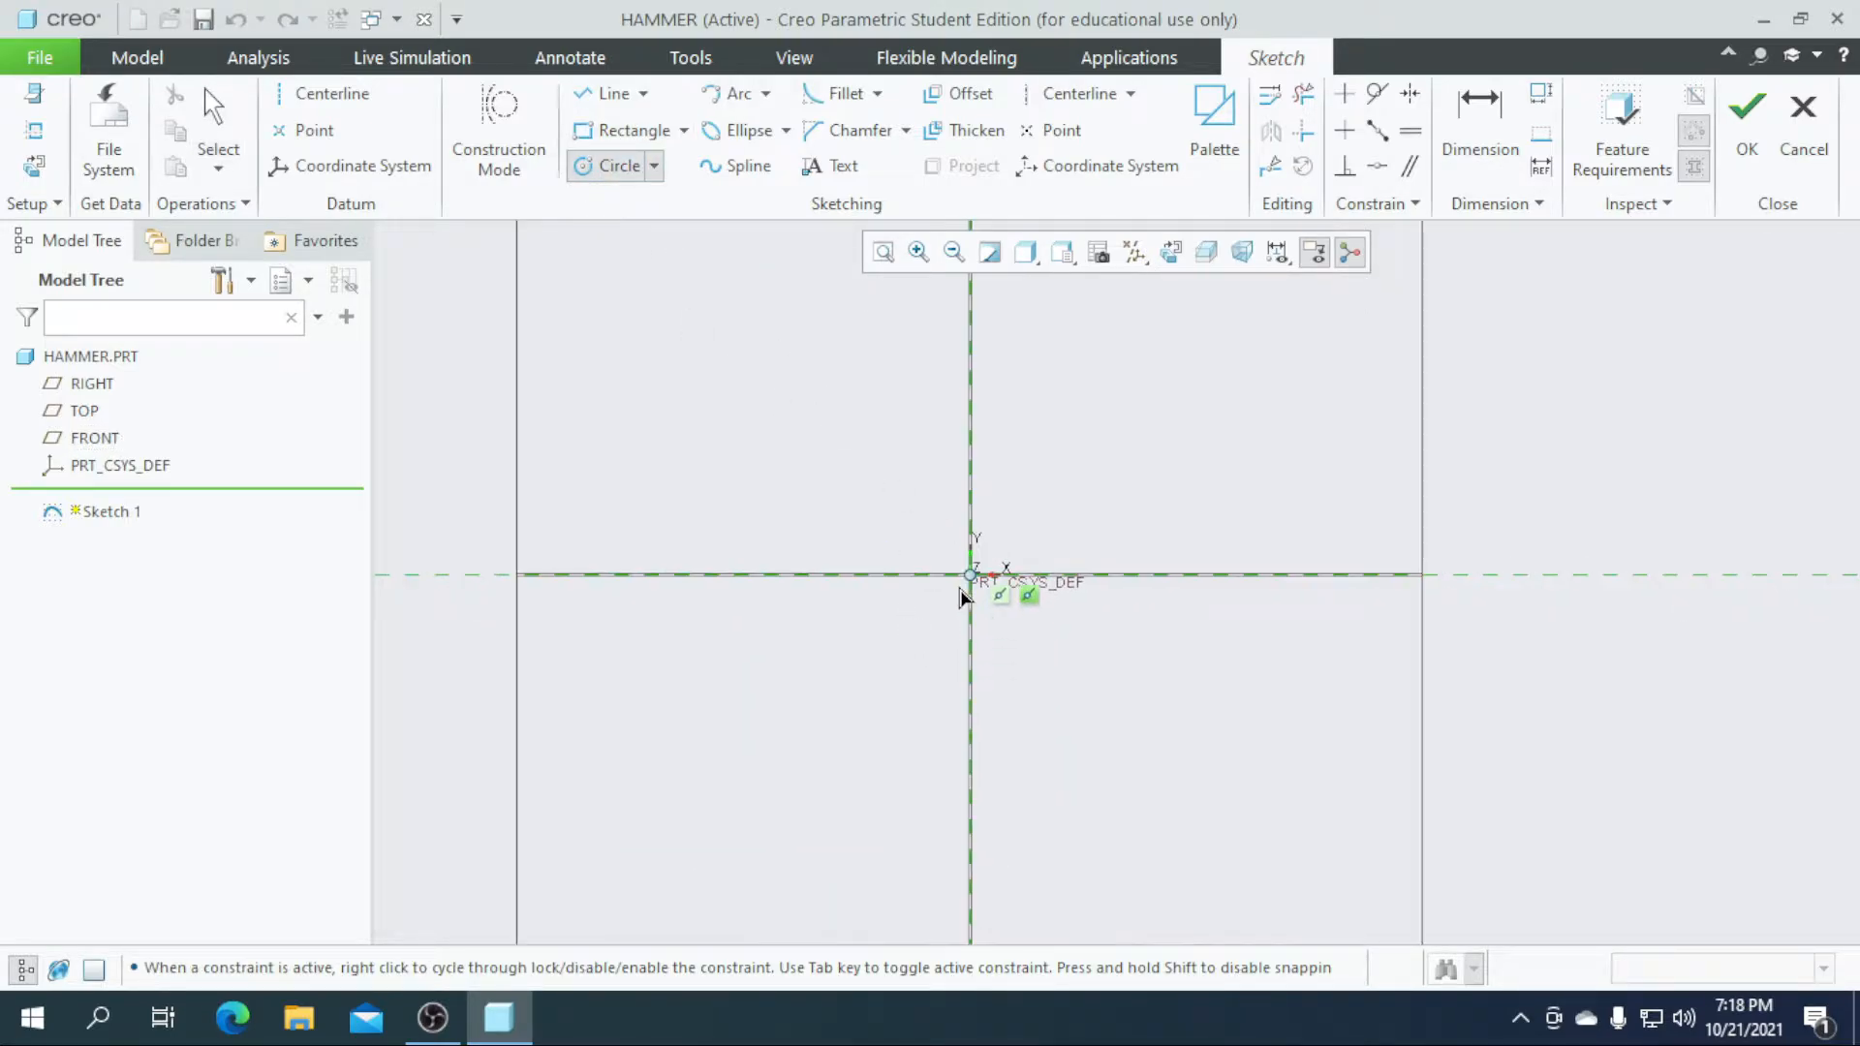
{"action": "left_click", "coordinate": [967, 581]}
{"action": "left_click", "coordinate": [1008, 662]}
{"action": "middle_click", "coordinate": [857, 502]}
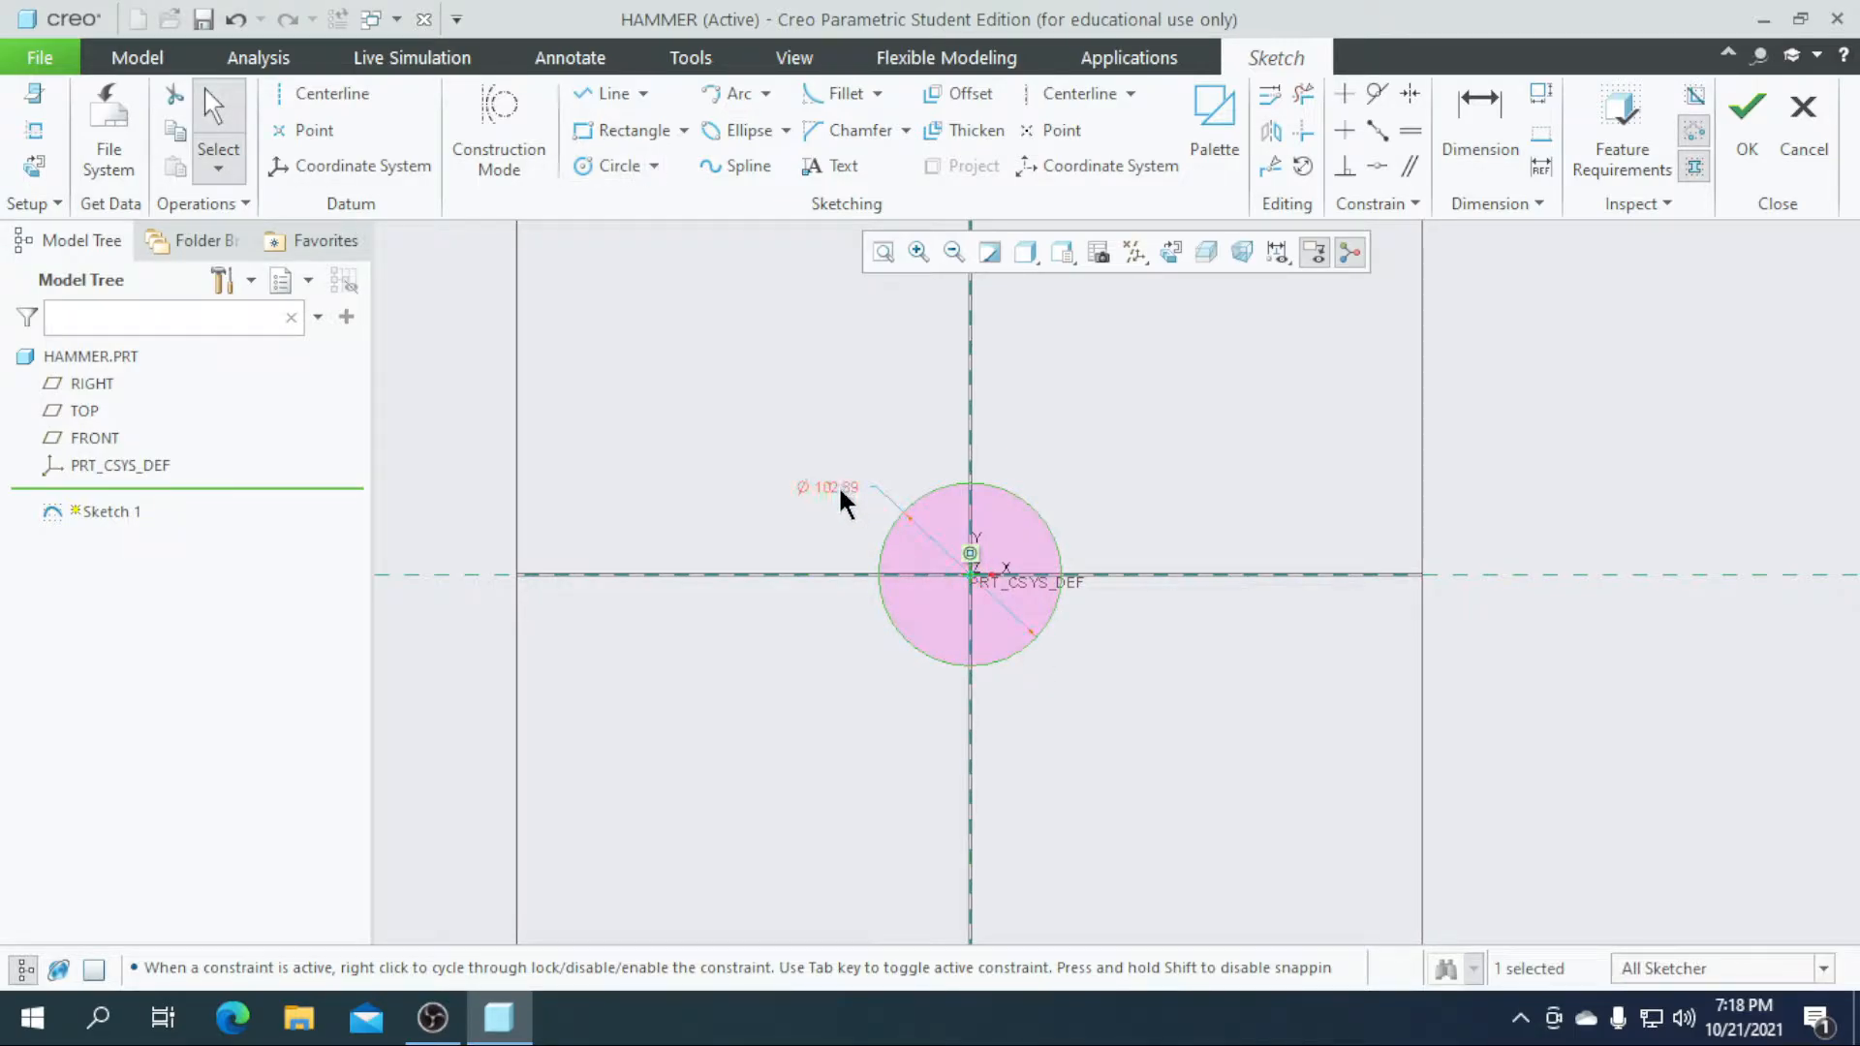
{"action": "double_click", "coordinate": [840, 485]}
{"action": "type", "text": "30"}
{"action": "key", "text": "Return"}
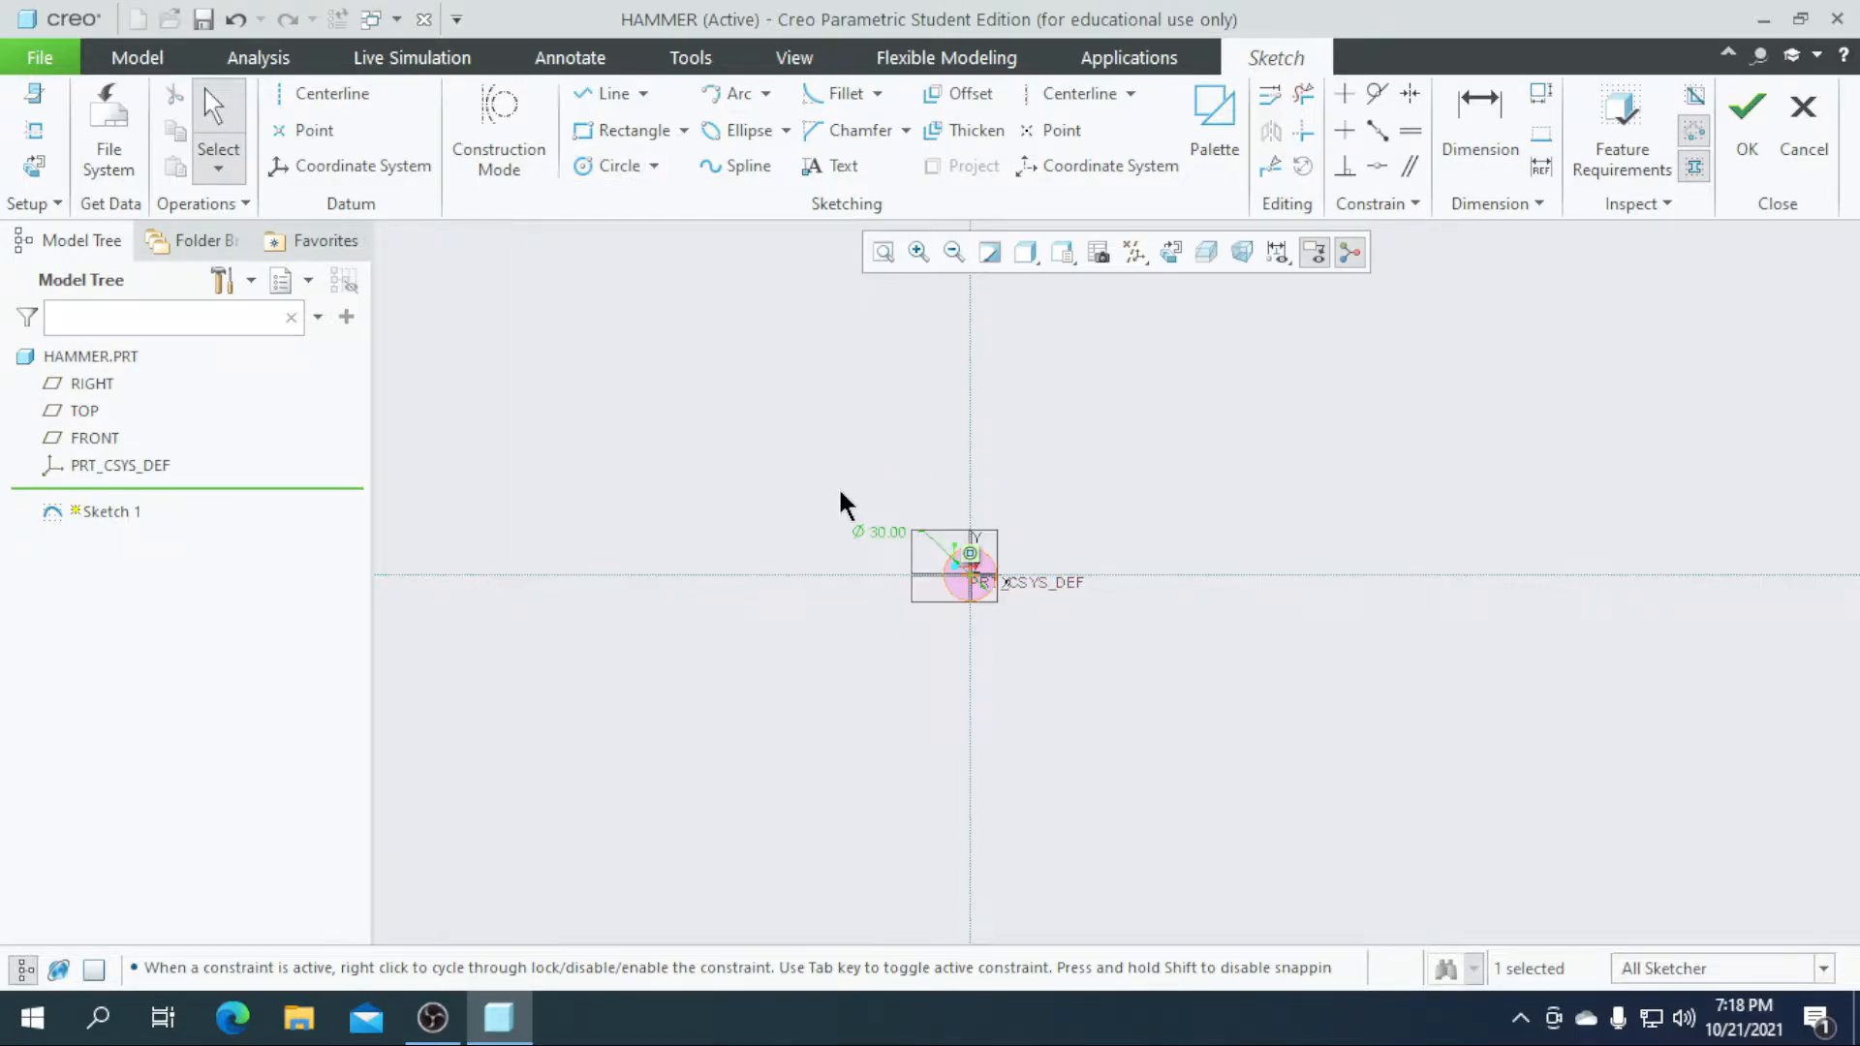
- Sketch a three-point arc of about 110.6 radius from a point far left of the circle to the circle's top point, tangent there
{"action": "scroll", "coordinate": [892, 557], "scroll_direction": "up", "scroll_amount": 5}
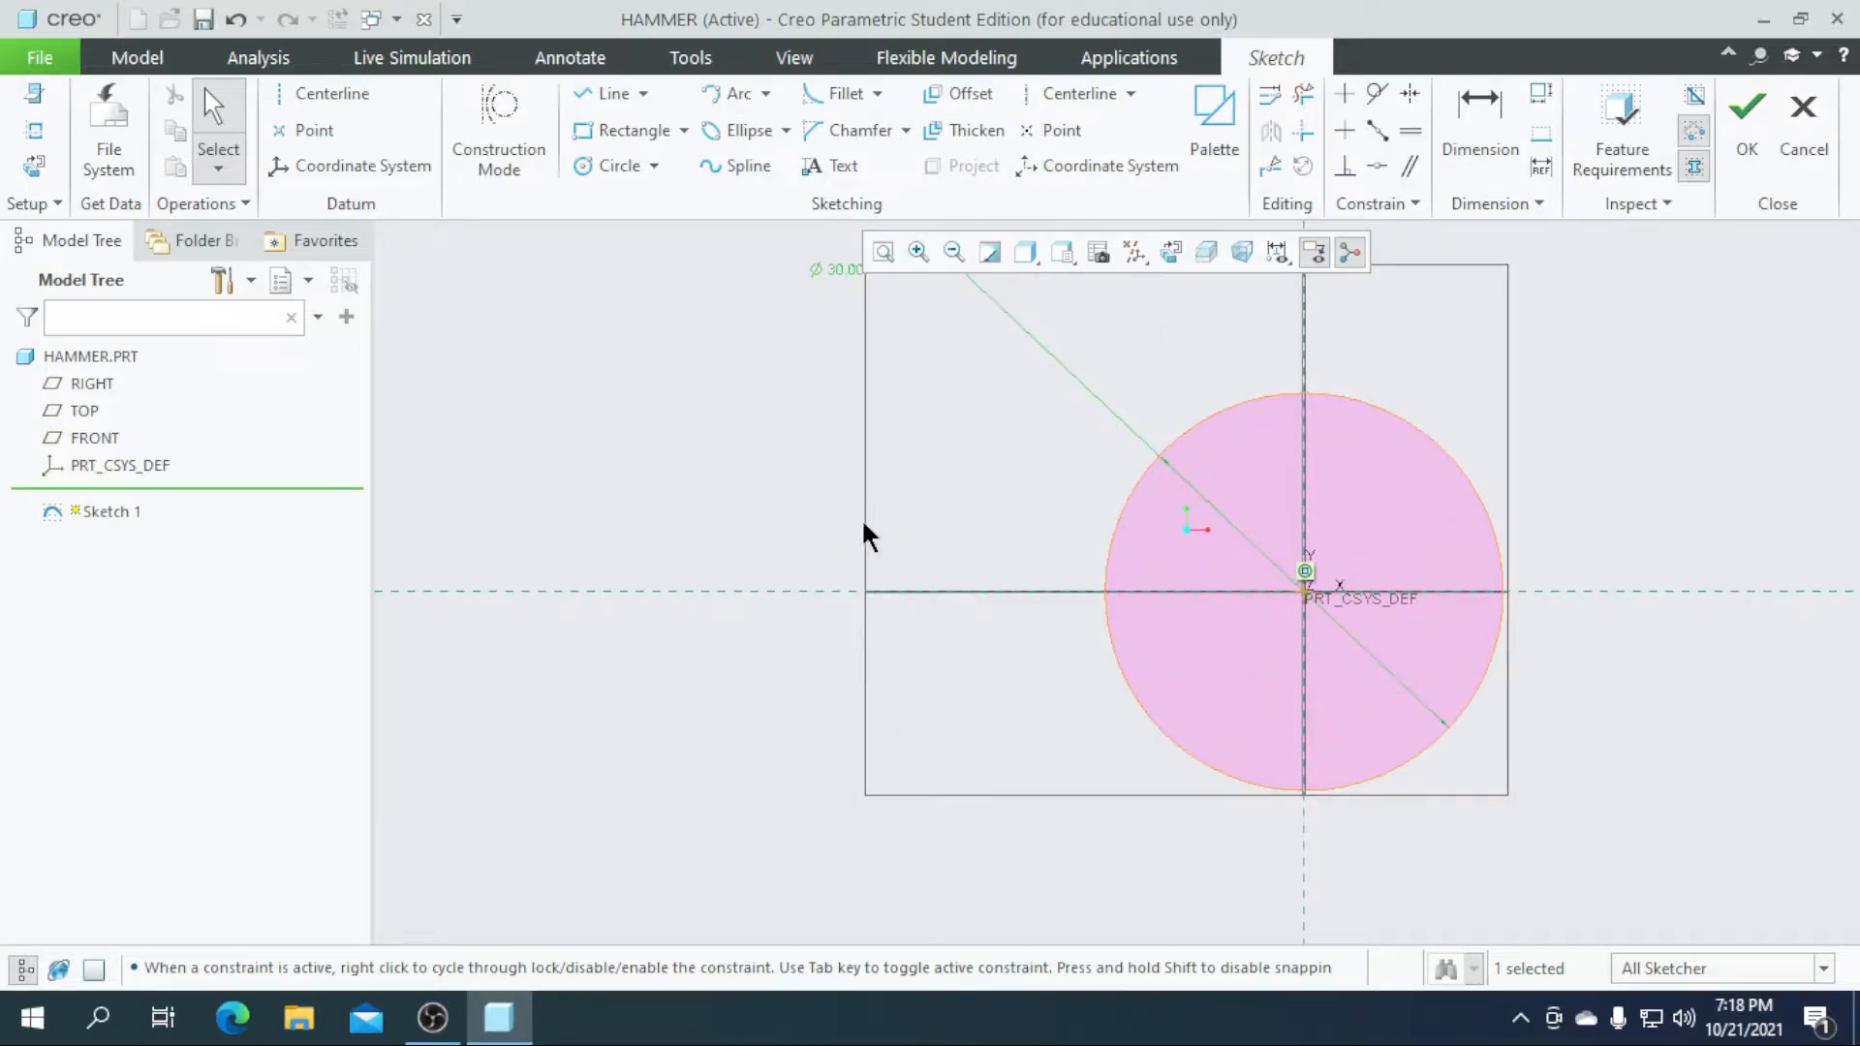
{"action": "scroll", "coordinate": [864, 523], "scroll_direction": "up", "scroll_amount": 1}
{"action": "scroll", "coordinate": [923, 493], "scroll_direction": "down", "scroll_amount": 1}
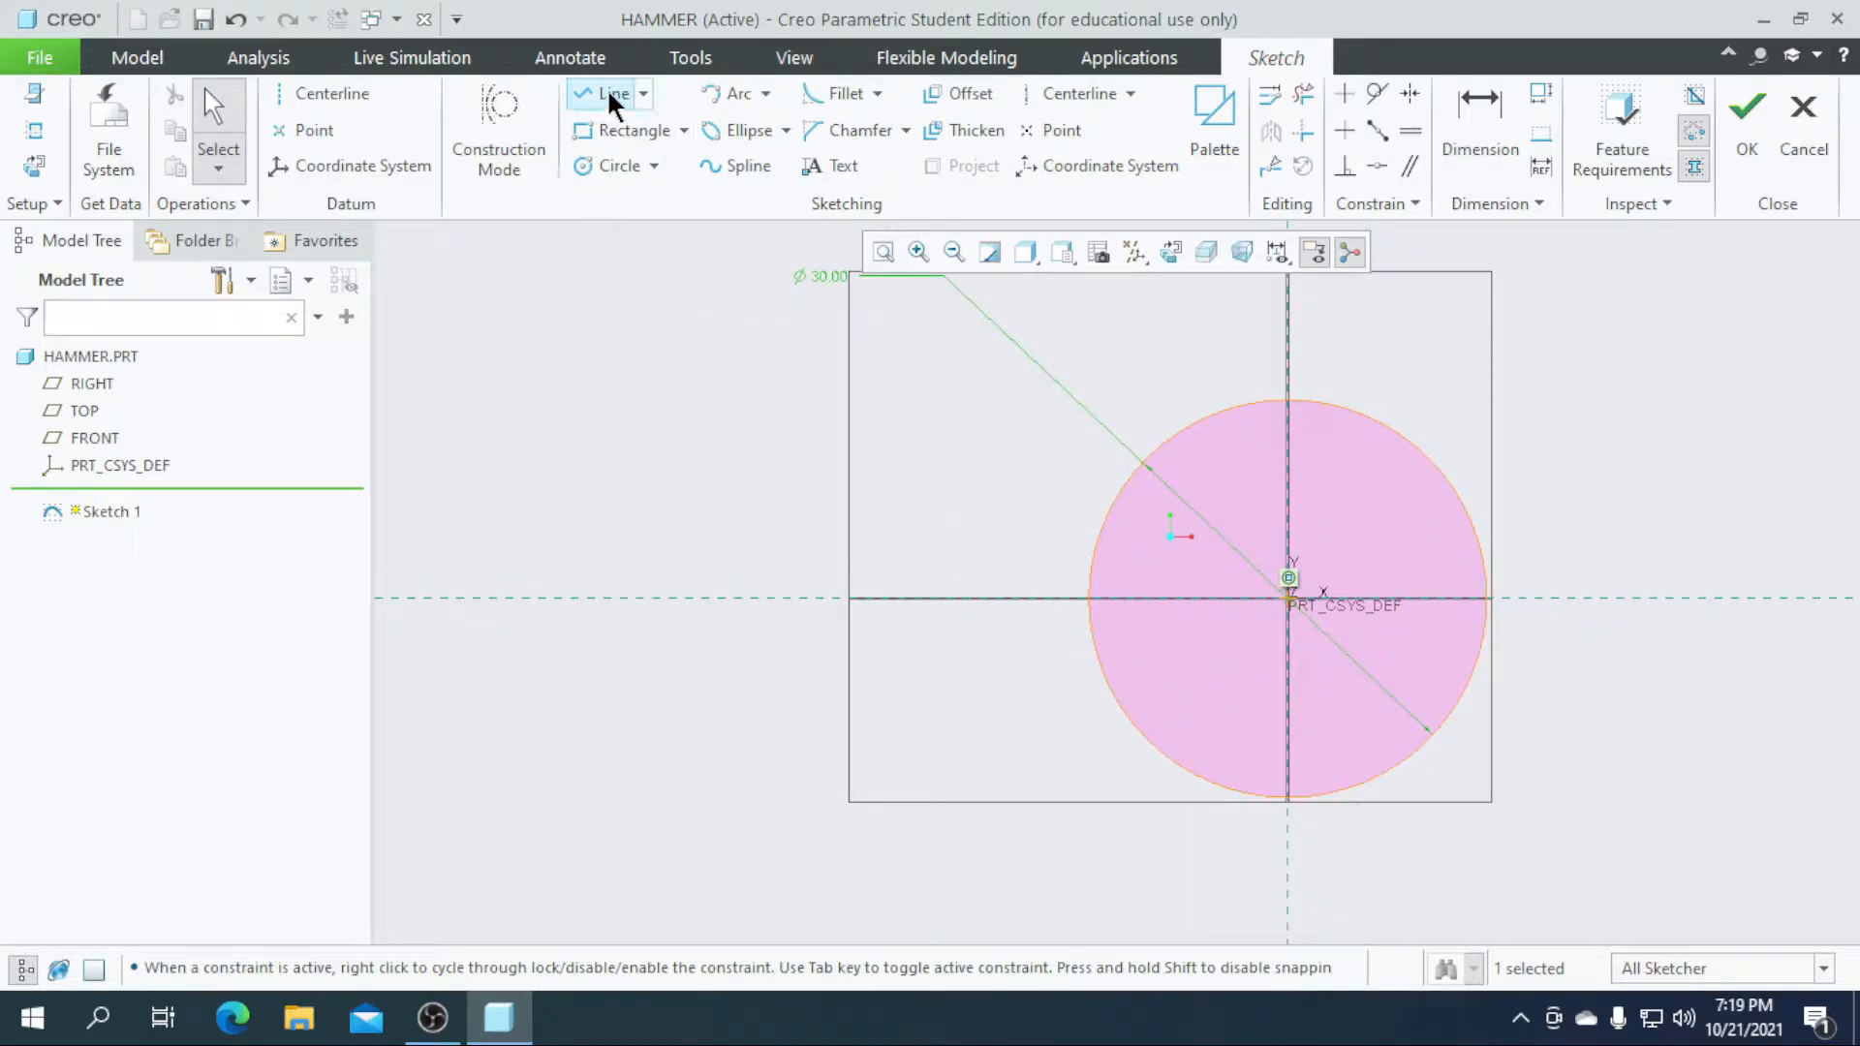
{"action": "left_click", "coordinate": [765, 97]}
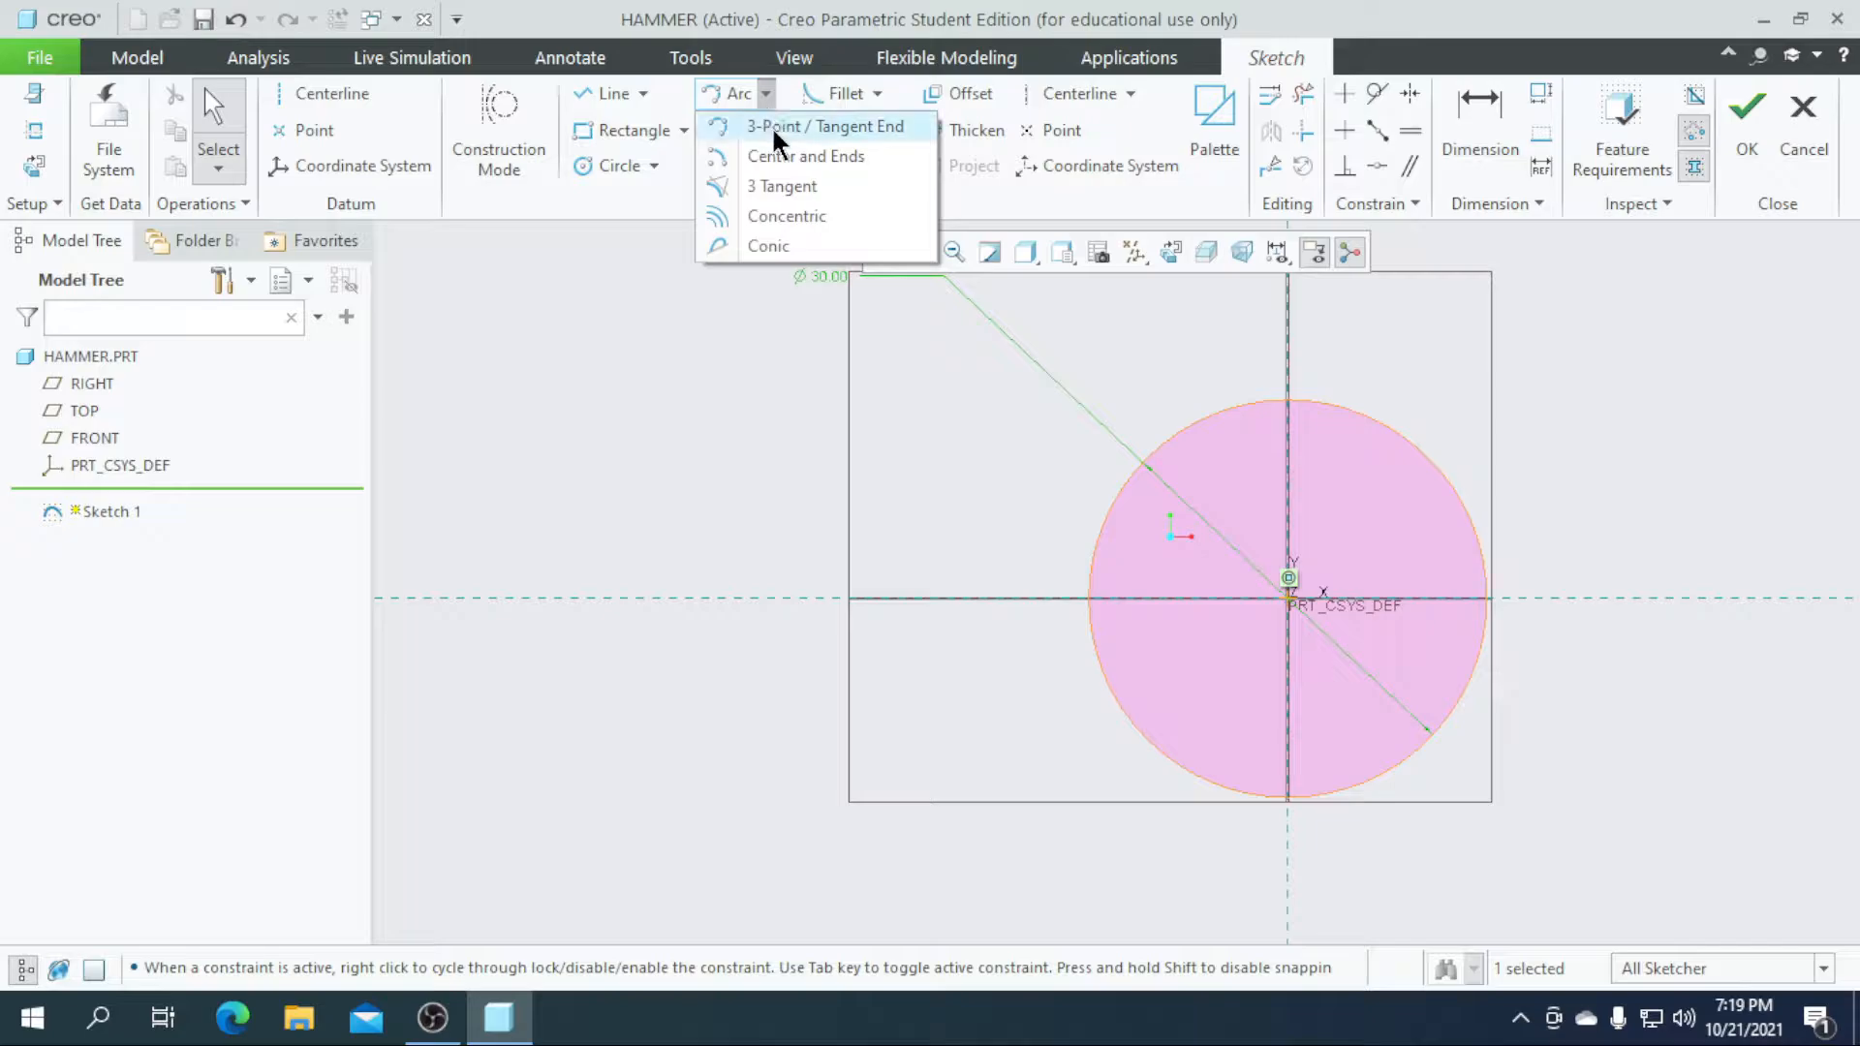
{"action": "left_click", "coordinate": [771, 126]}
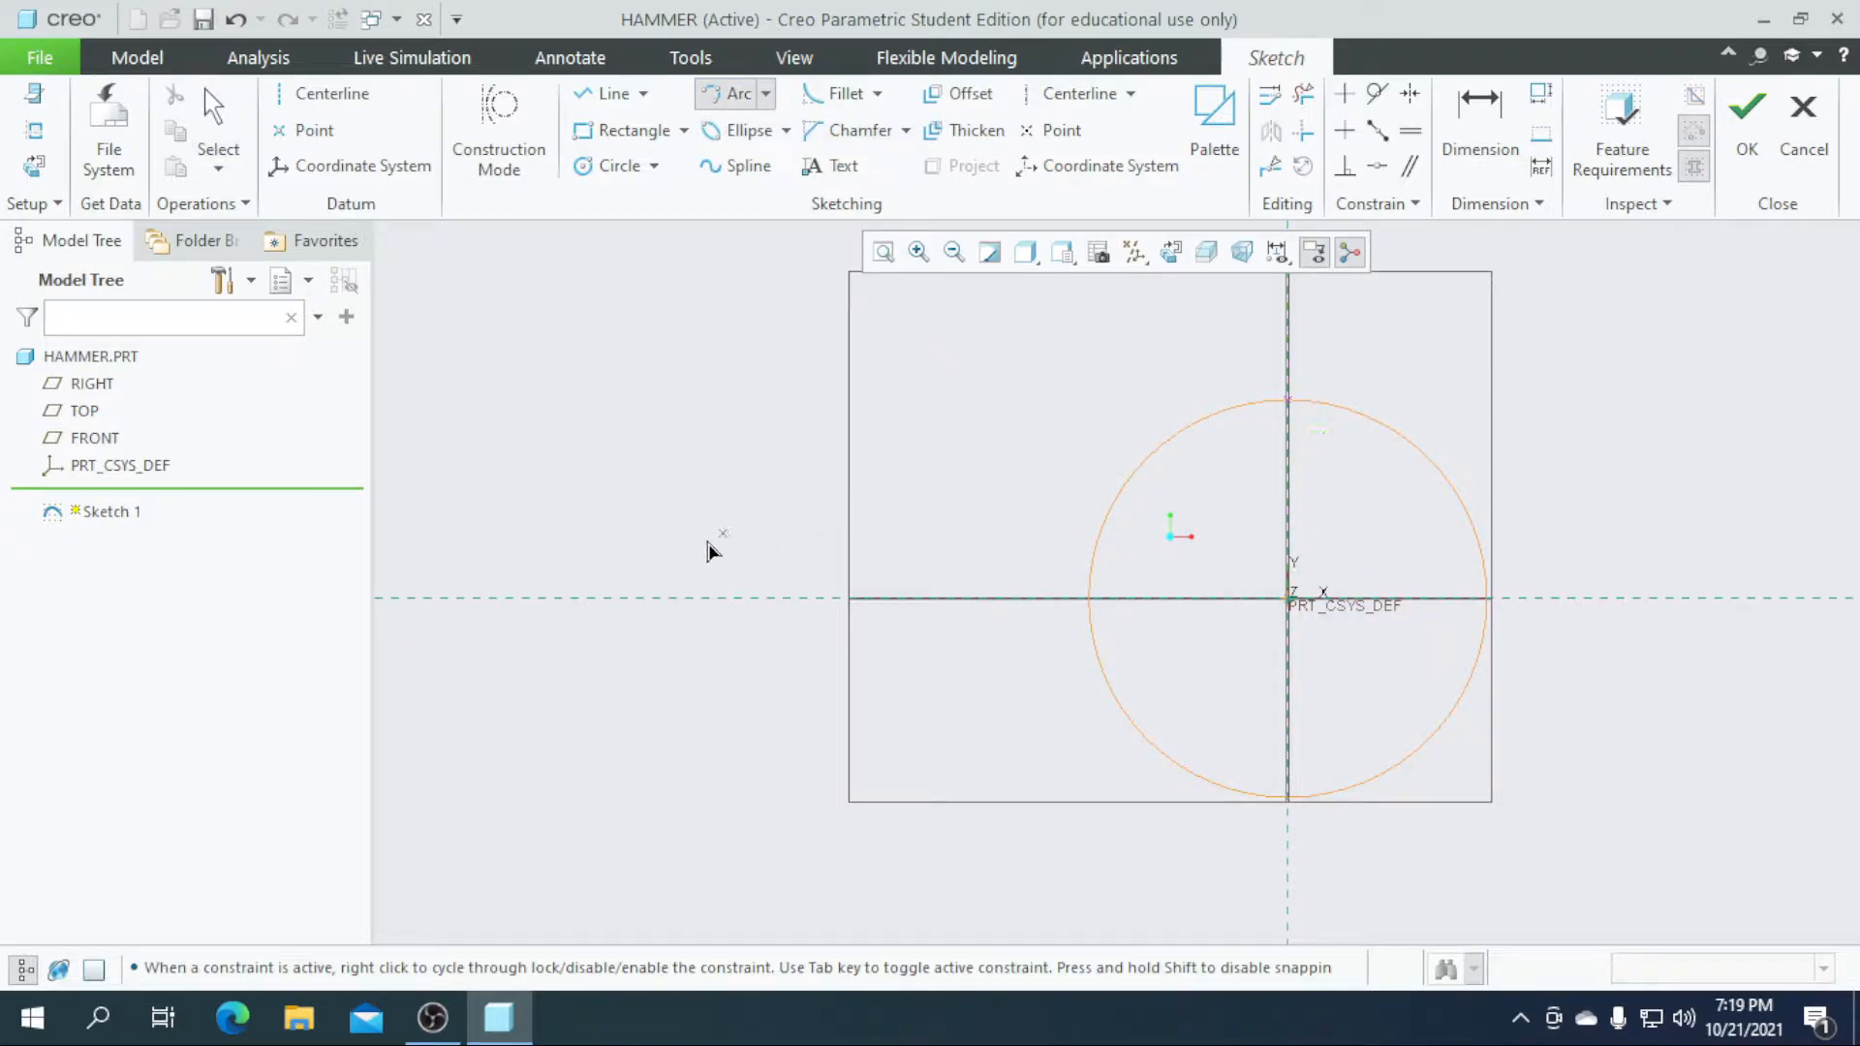
{"action": "left_click", "coordinate": [583, 583]}
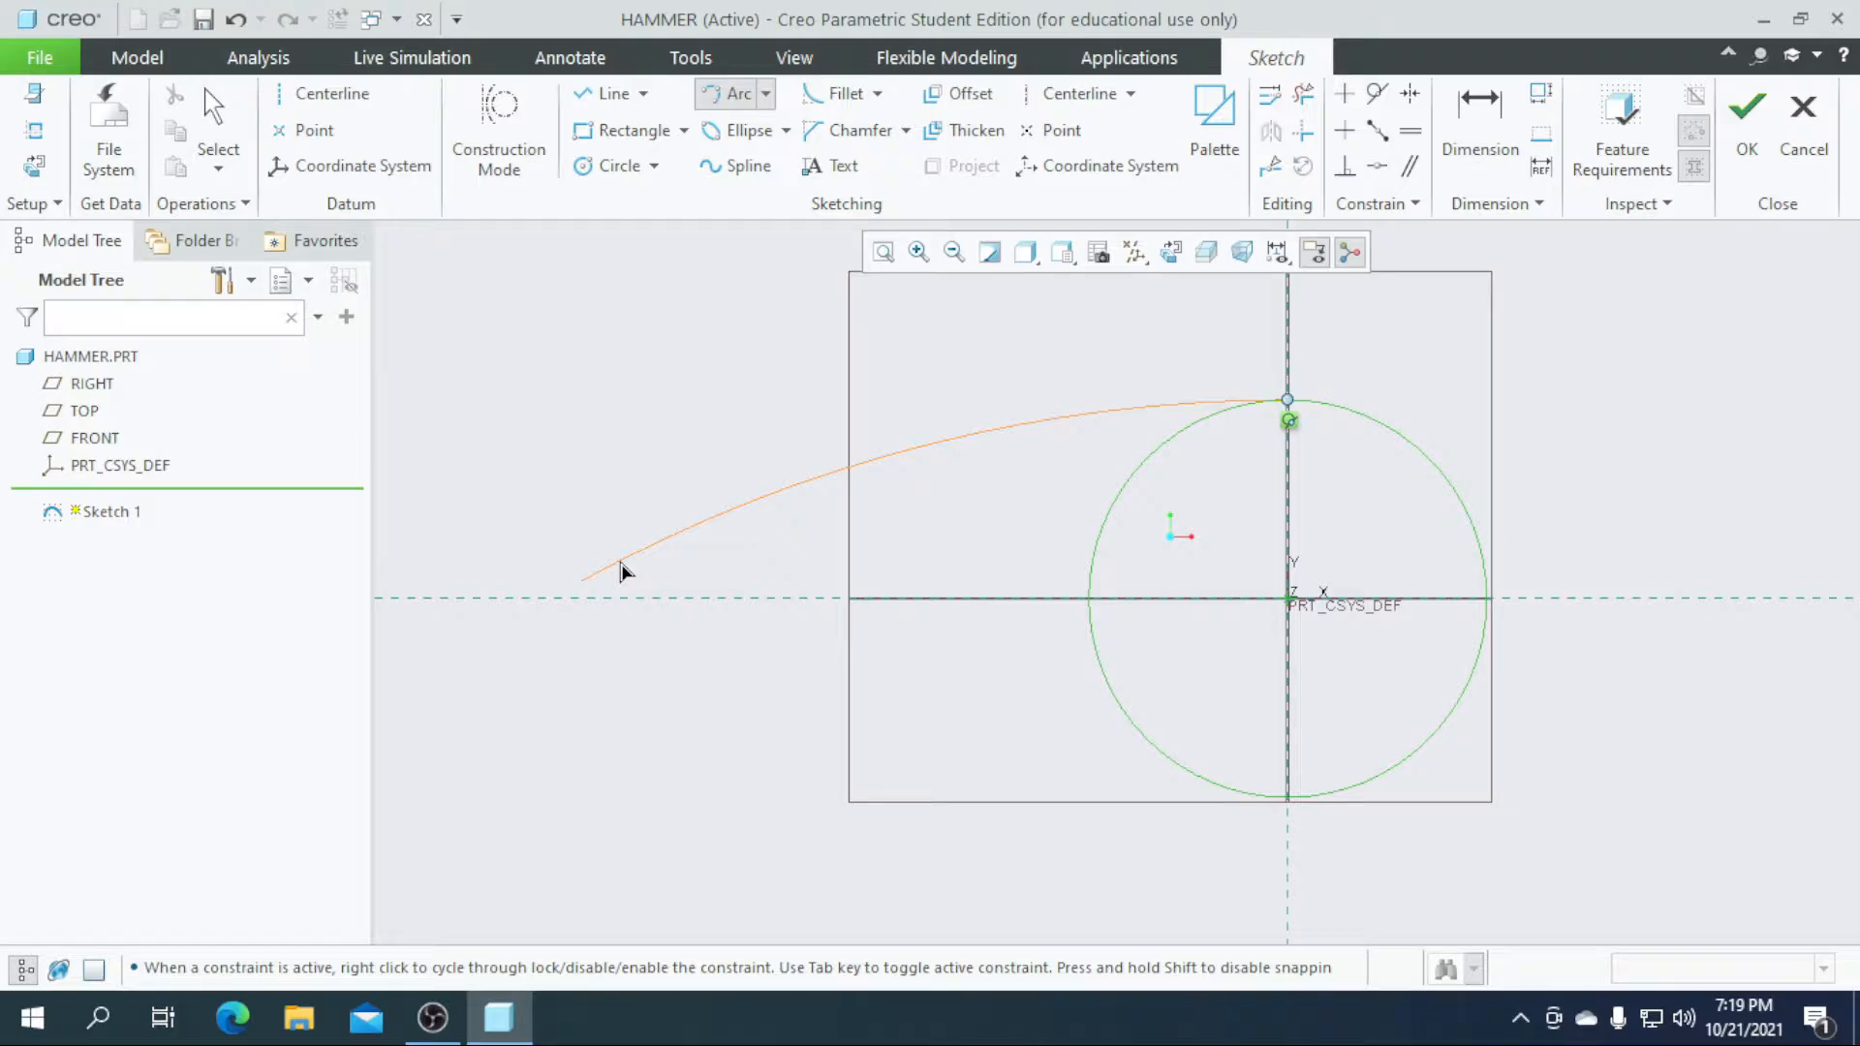
{"action": "middle_click", "coordinate": [1129, 480]}
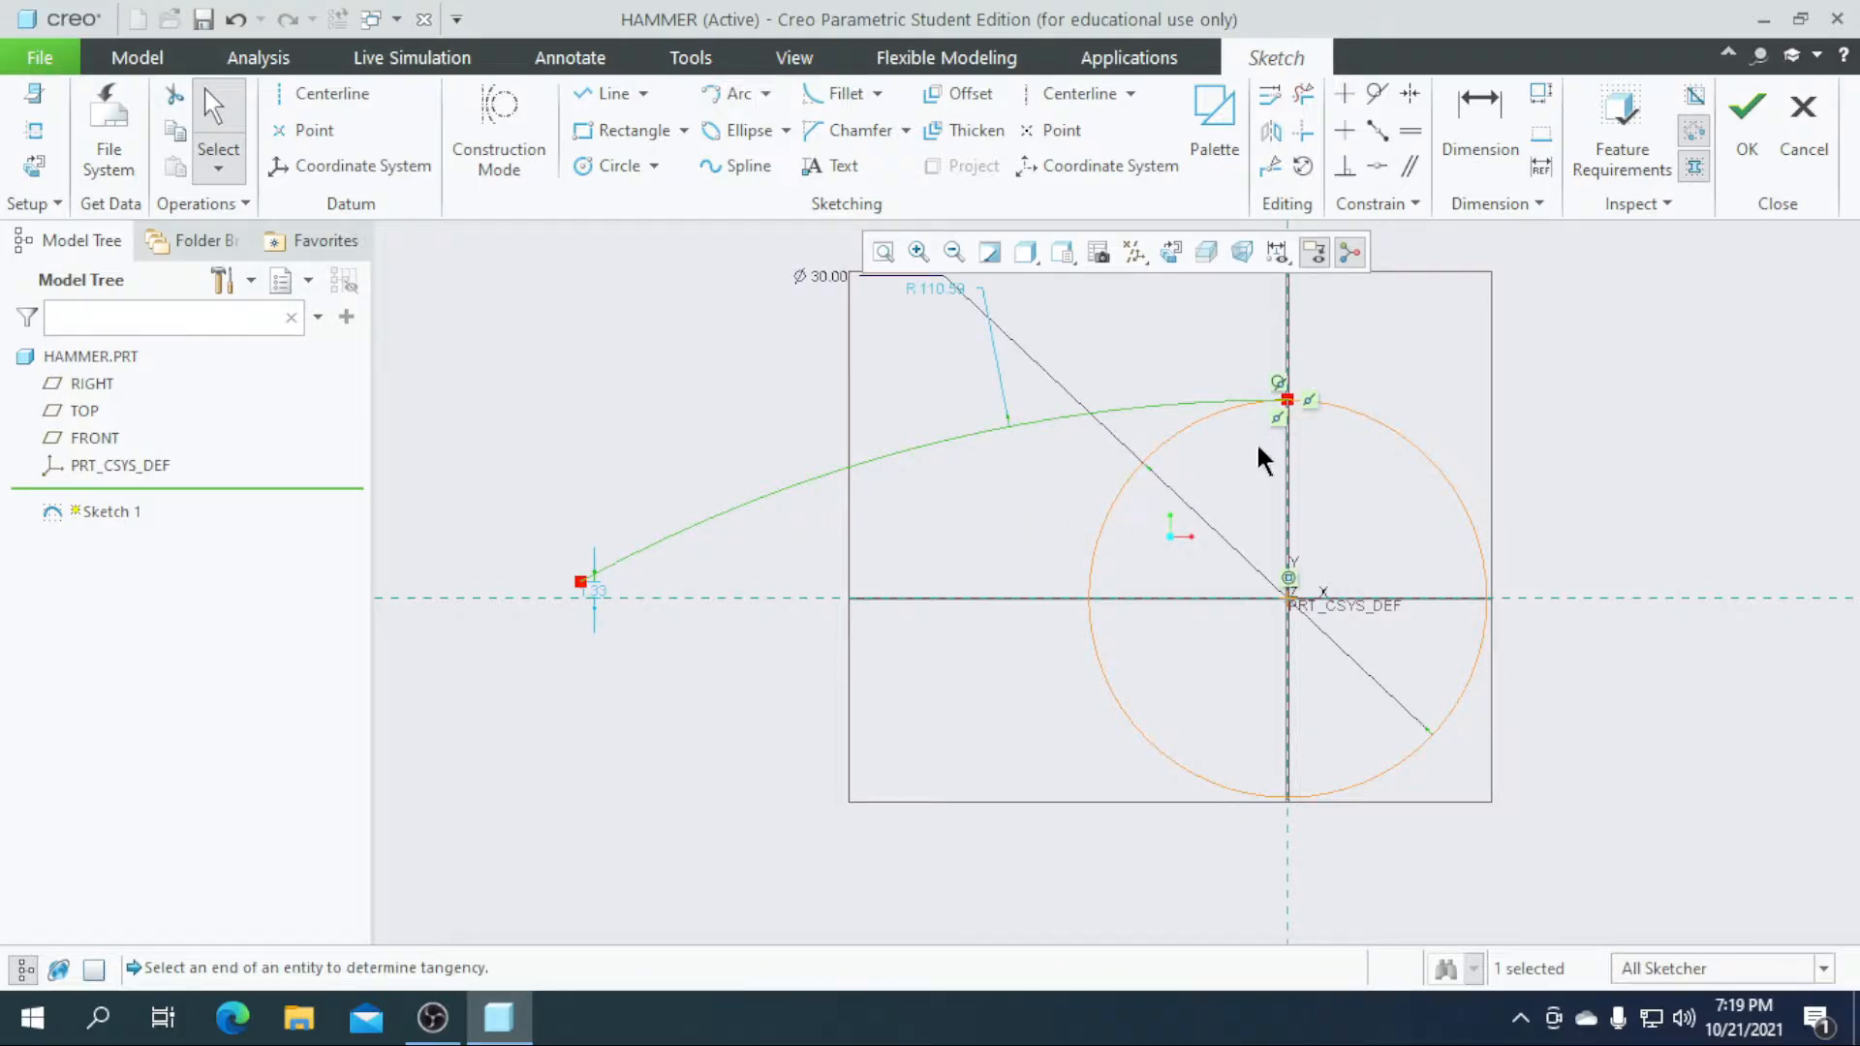
- Dimension the horizontal distance between the arc's two endpoints and set it to 70
{"action": "scroll", "coordinate": [710, 582], "scroll_direction": "down", "scroll_amount": 2}
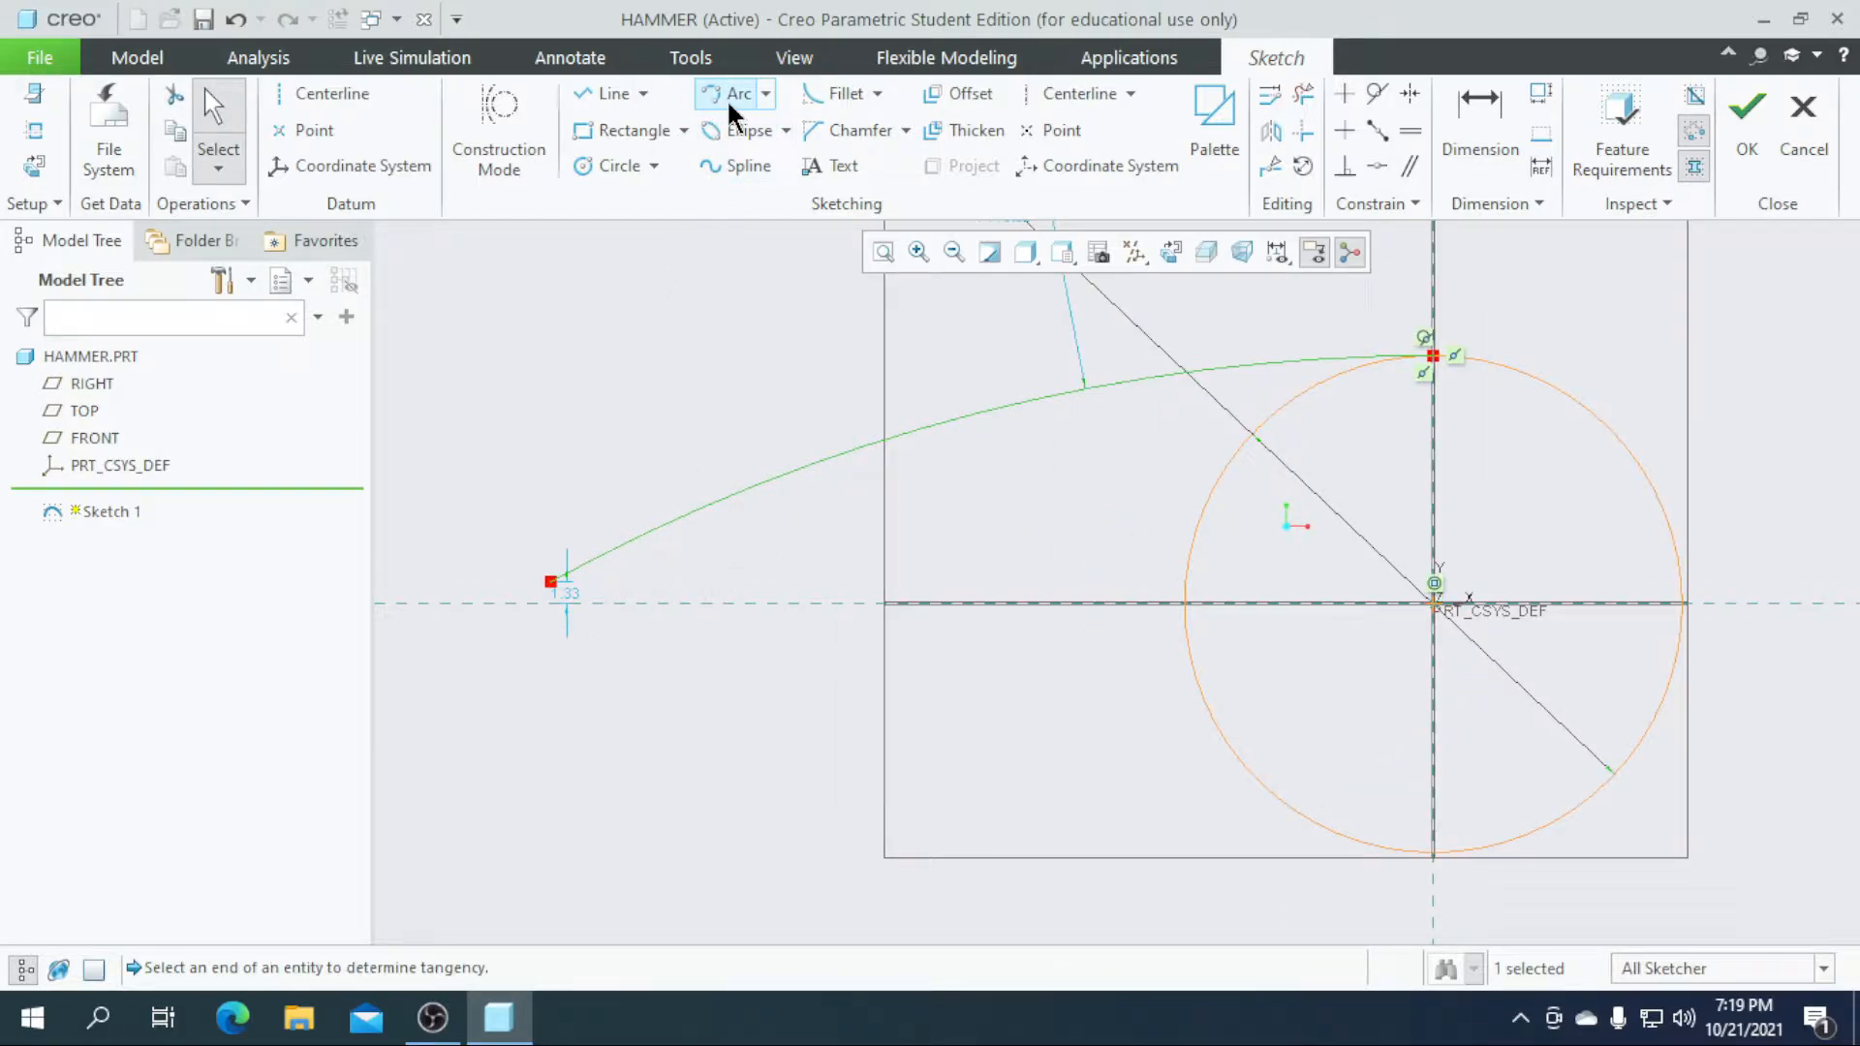
{"action": "left_click", "coordinate": [1478, 145]}
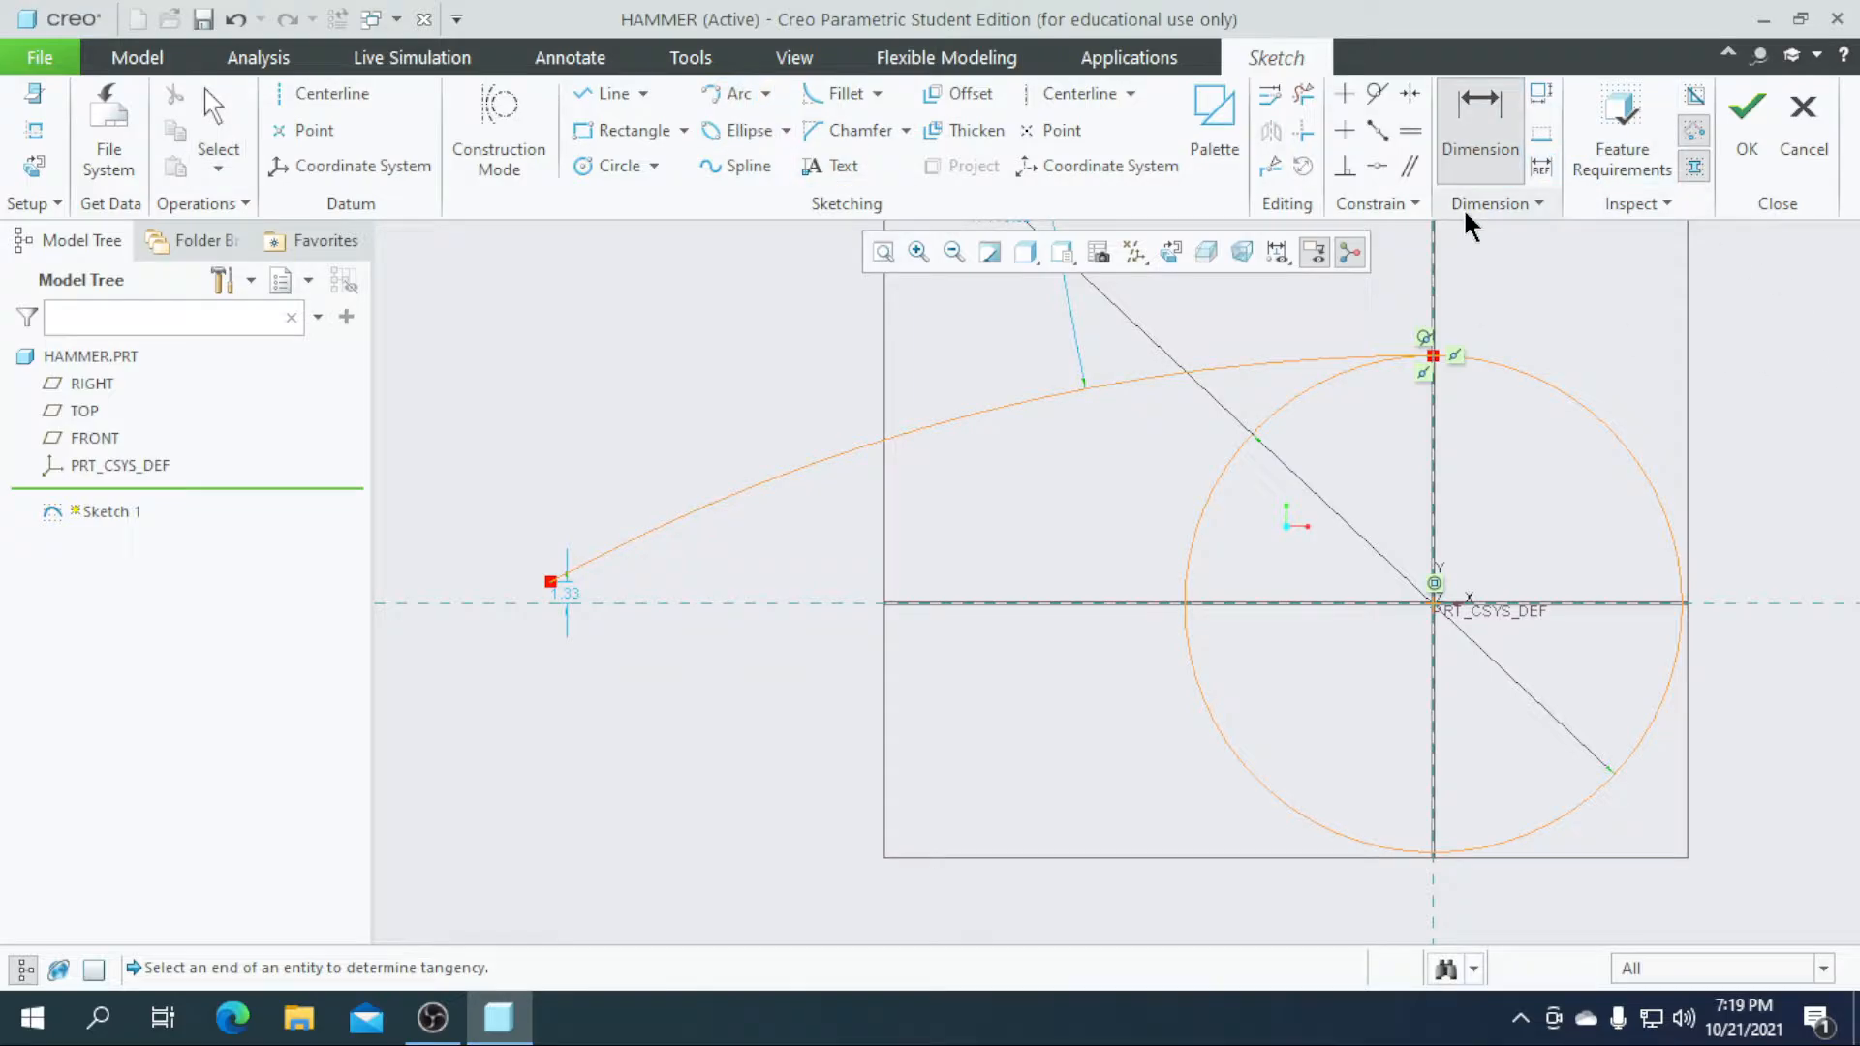
{"action": "left_click", "coordinate": [1431, 351]}
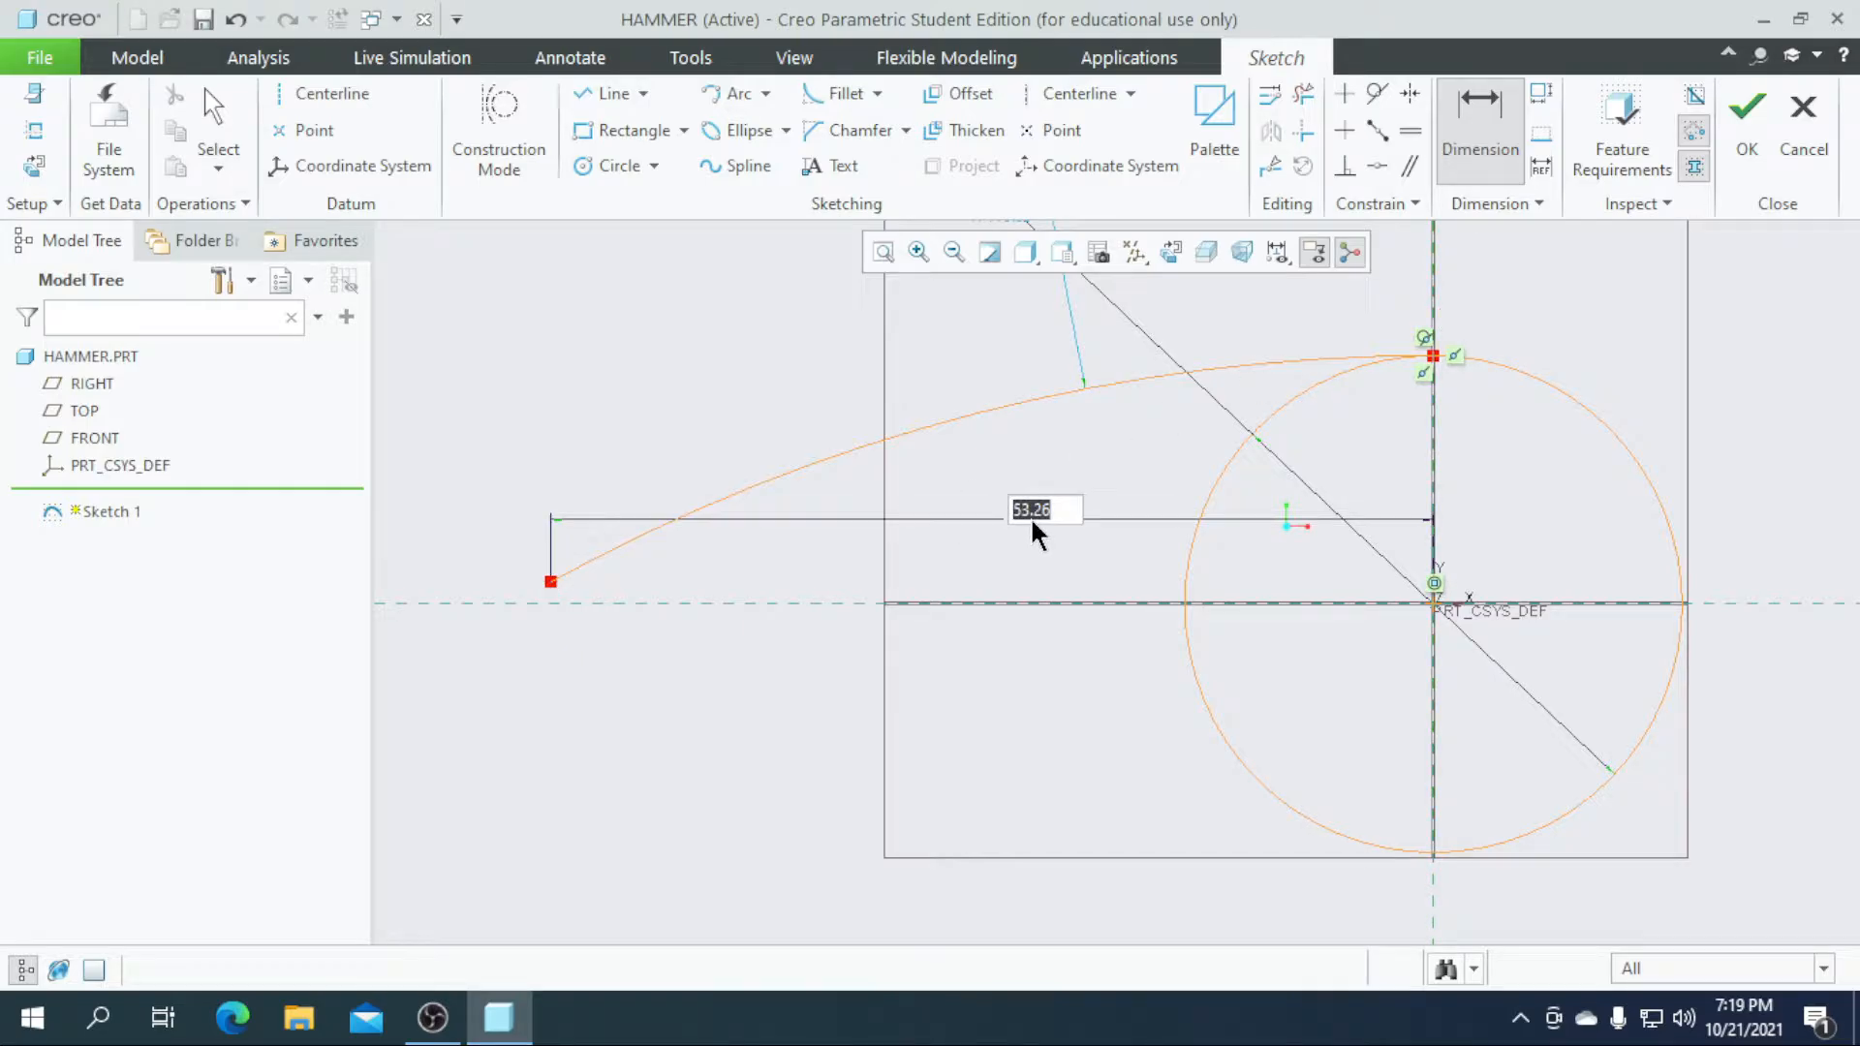
{"action": "type", "text": "70"}
{"action": "key", "text": "Return"}
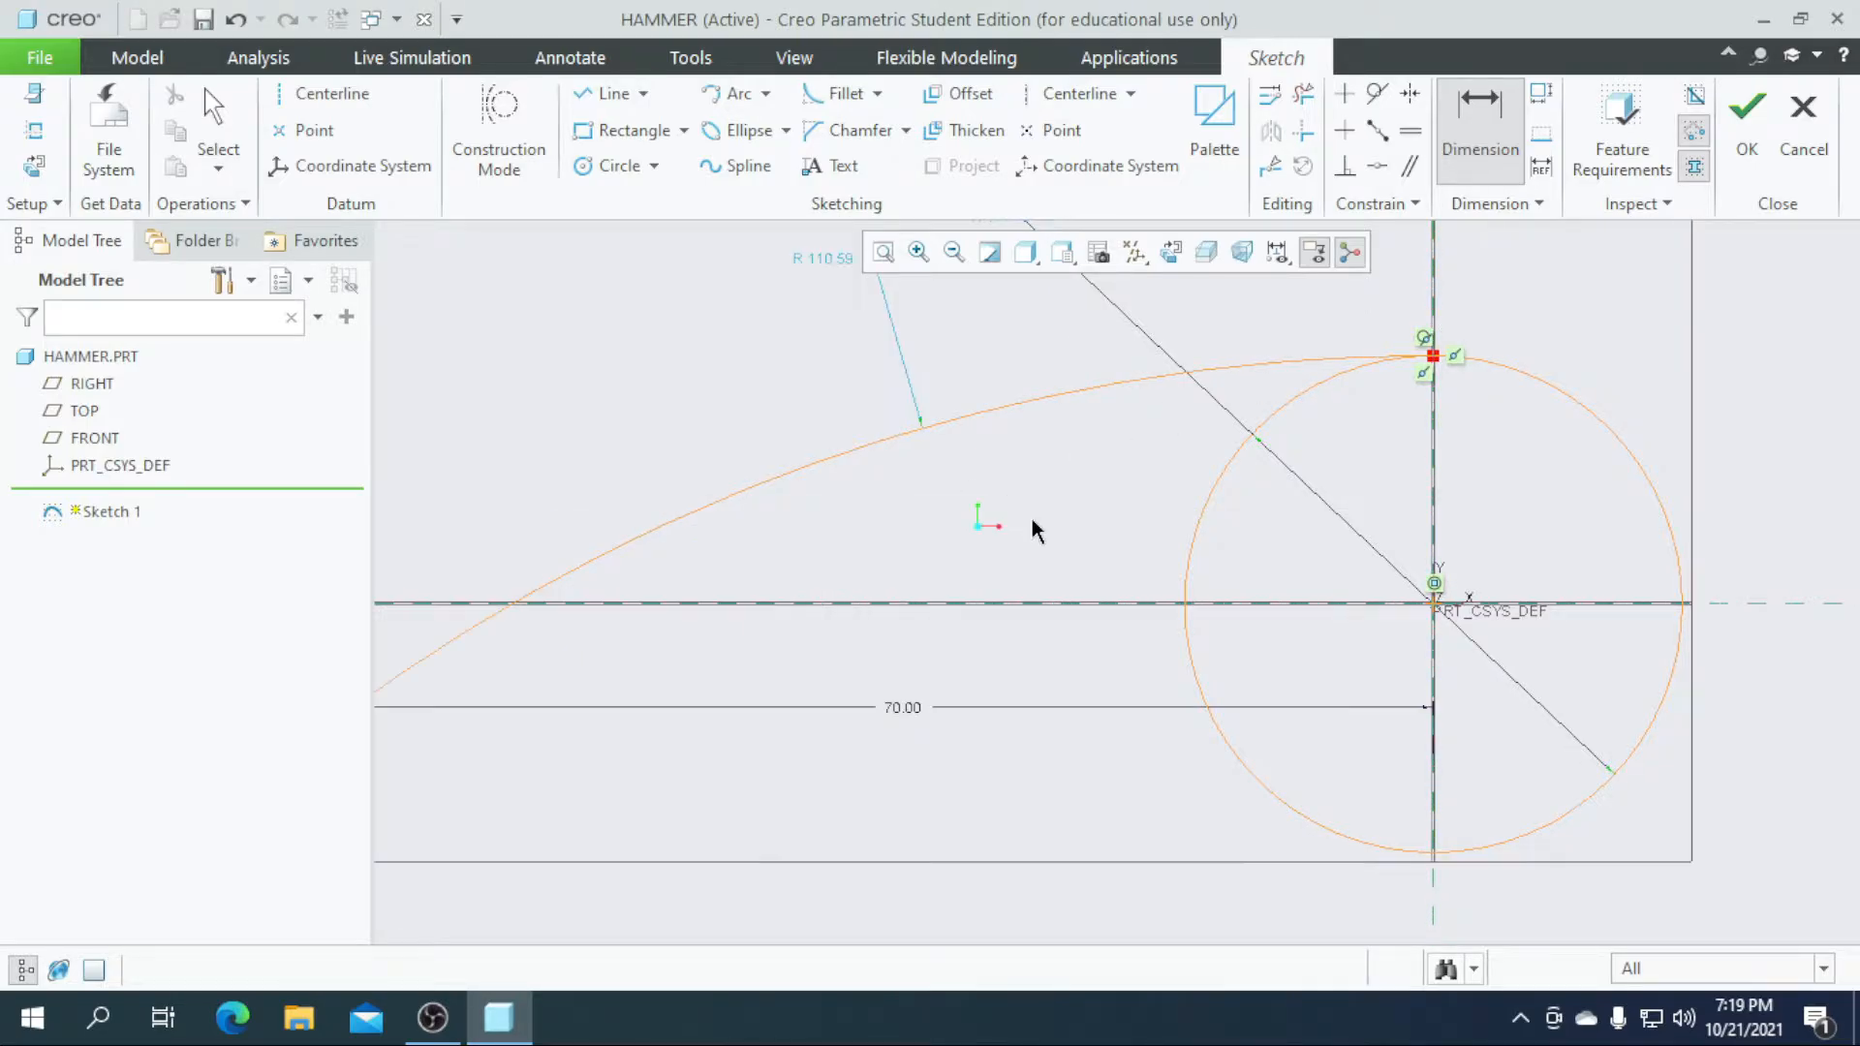
- Set the arc's radius to 189 and correct it to 185
{"action": "scroll", "coordinate": [1142, 523], "scroll_direction": "down", "scroll_amount": 3}
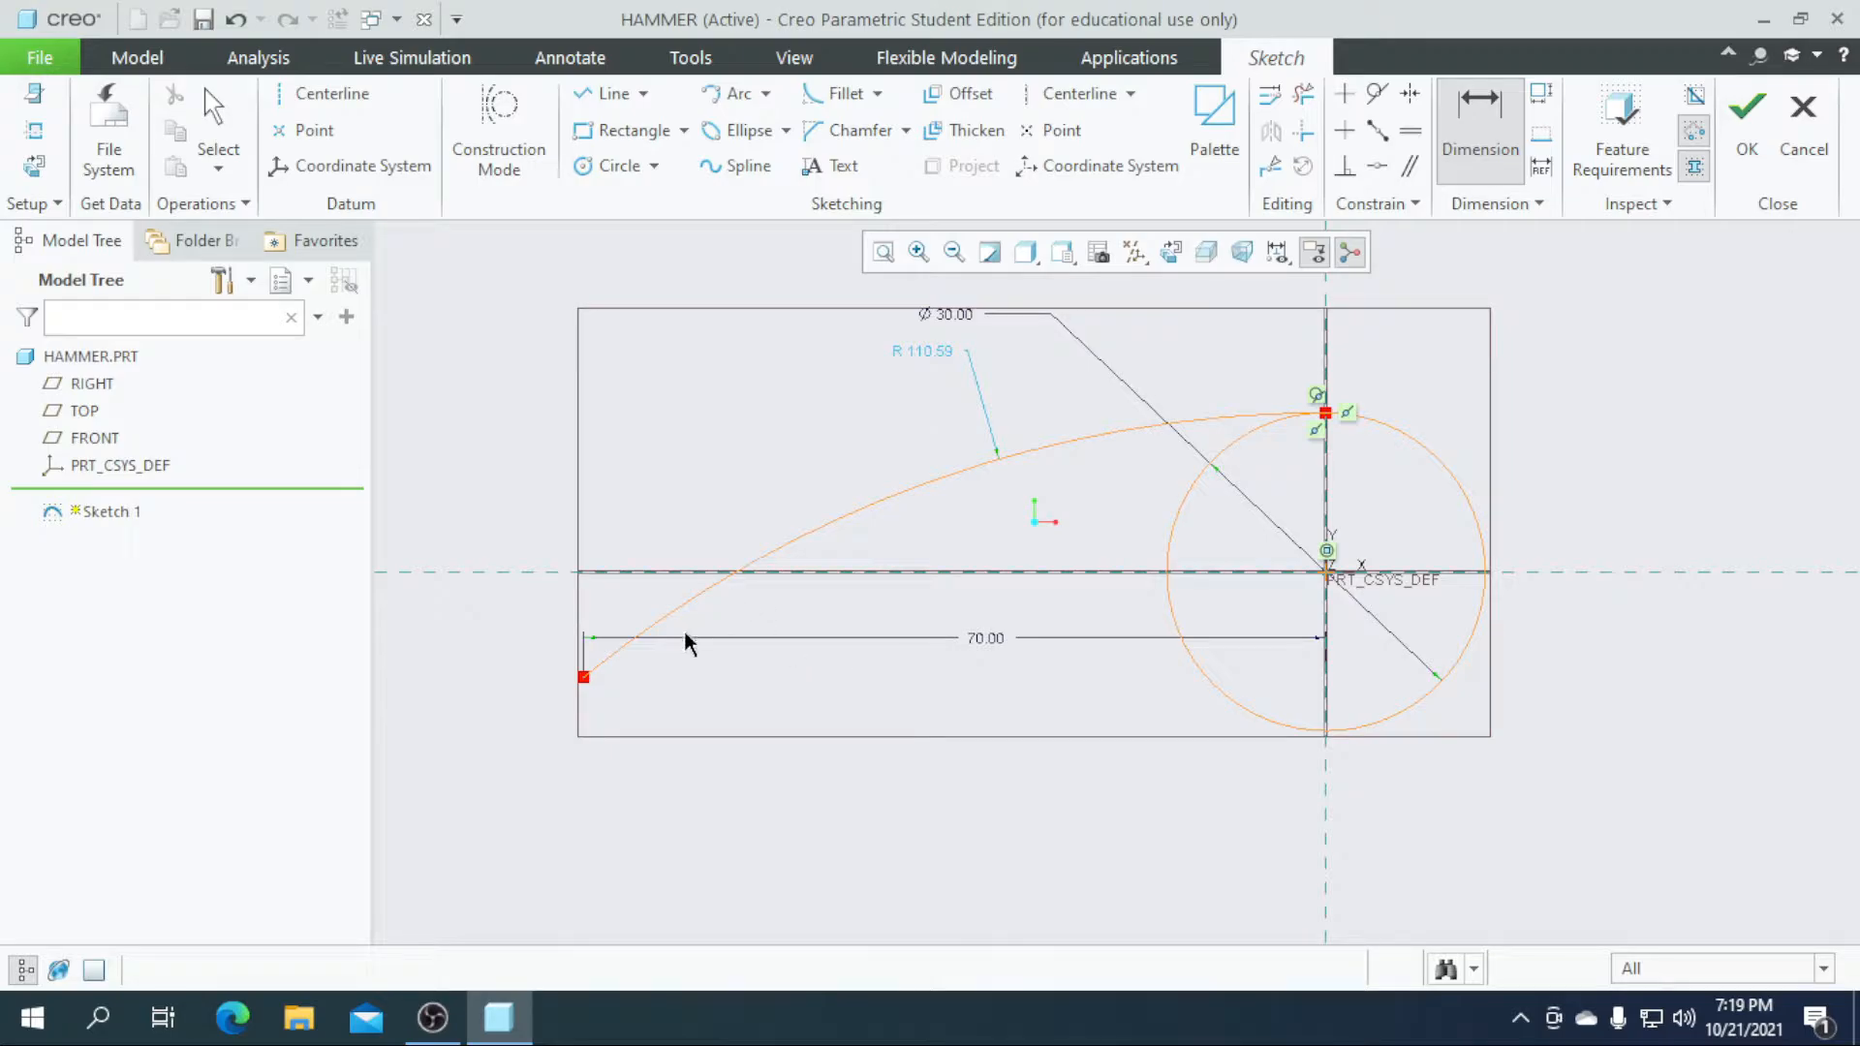
{"action": "scroll", "coordinate": [683, 636], "scroll_direction": "up", "scroll_amount": 1}
{"action": "scroll", "coordinate": [908, 621], "scroll_direction": "down", "scroll_amount": 2}
{"action": "scroll", "coordinate": [714, 628], "scroll_direction": "up", "scroll_amount": 1}
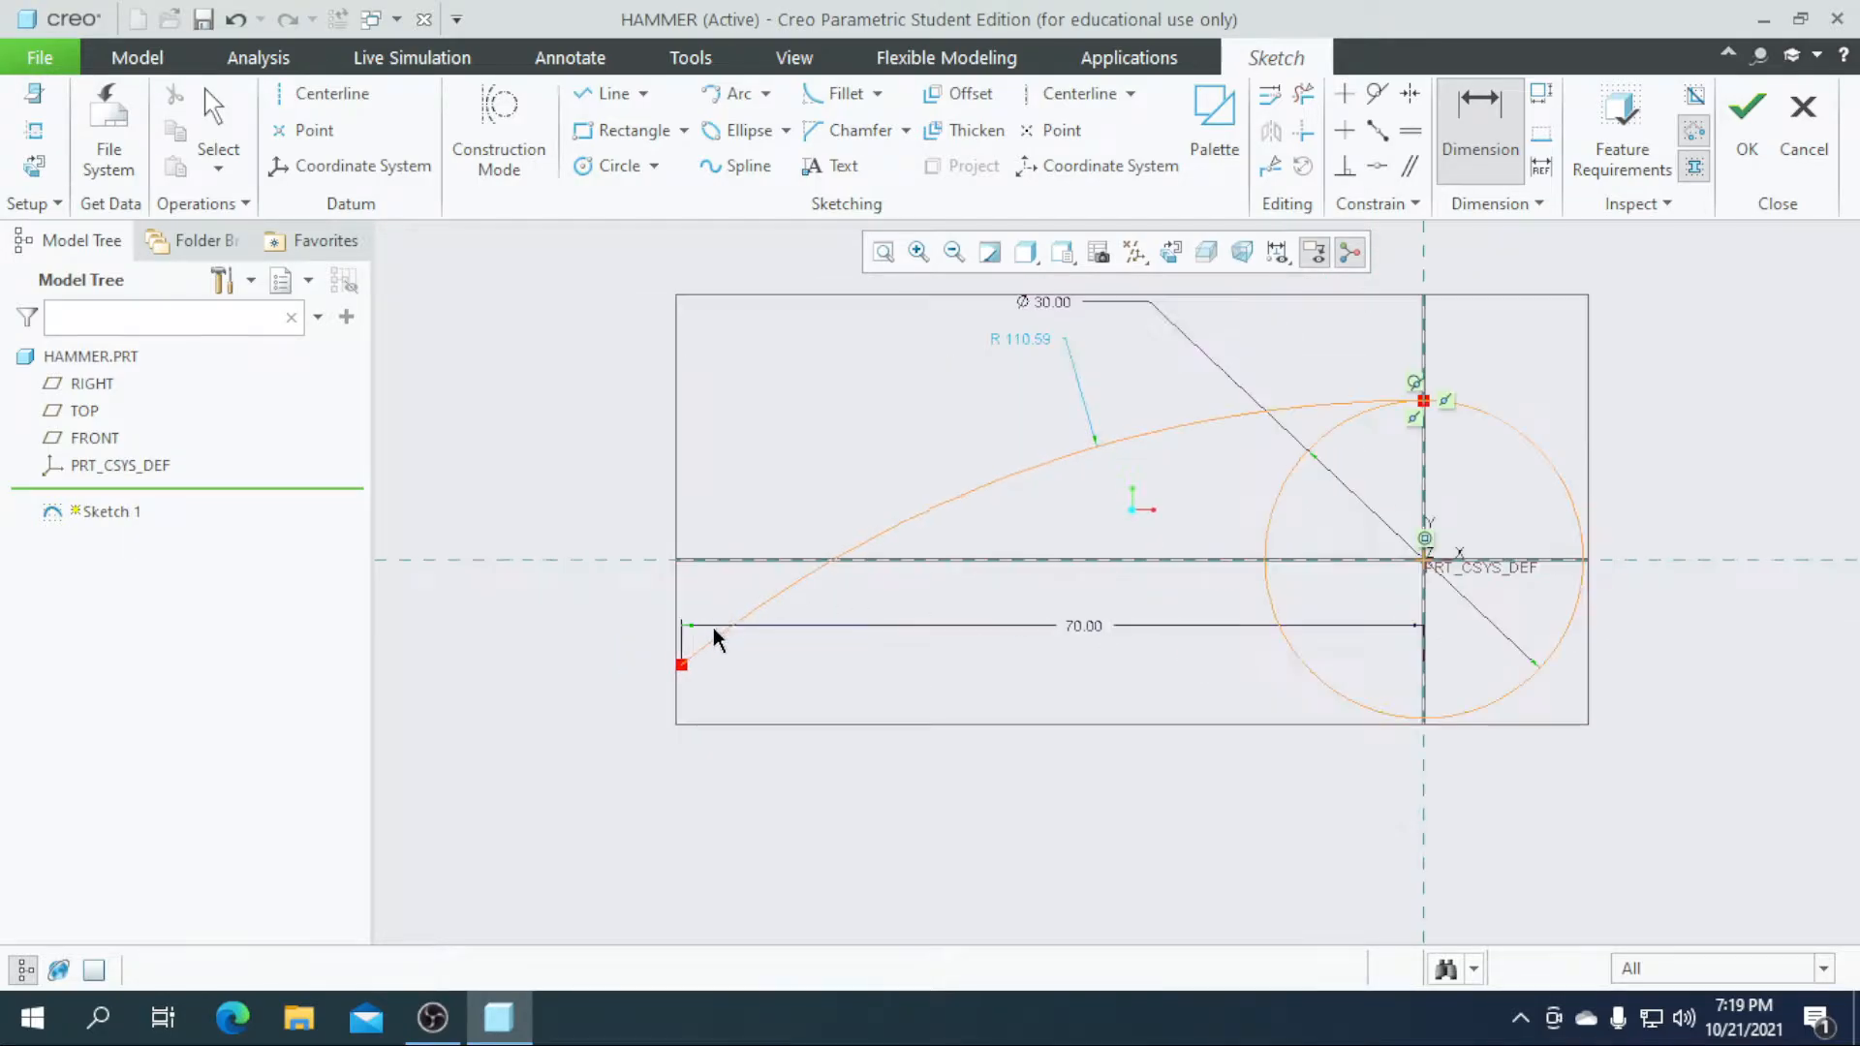
{"action": "double_click", "coordinate": [1020, 335]}
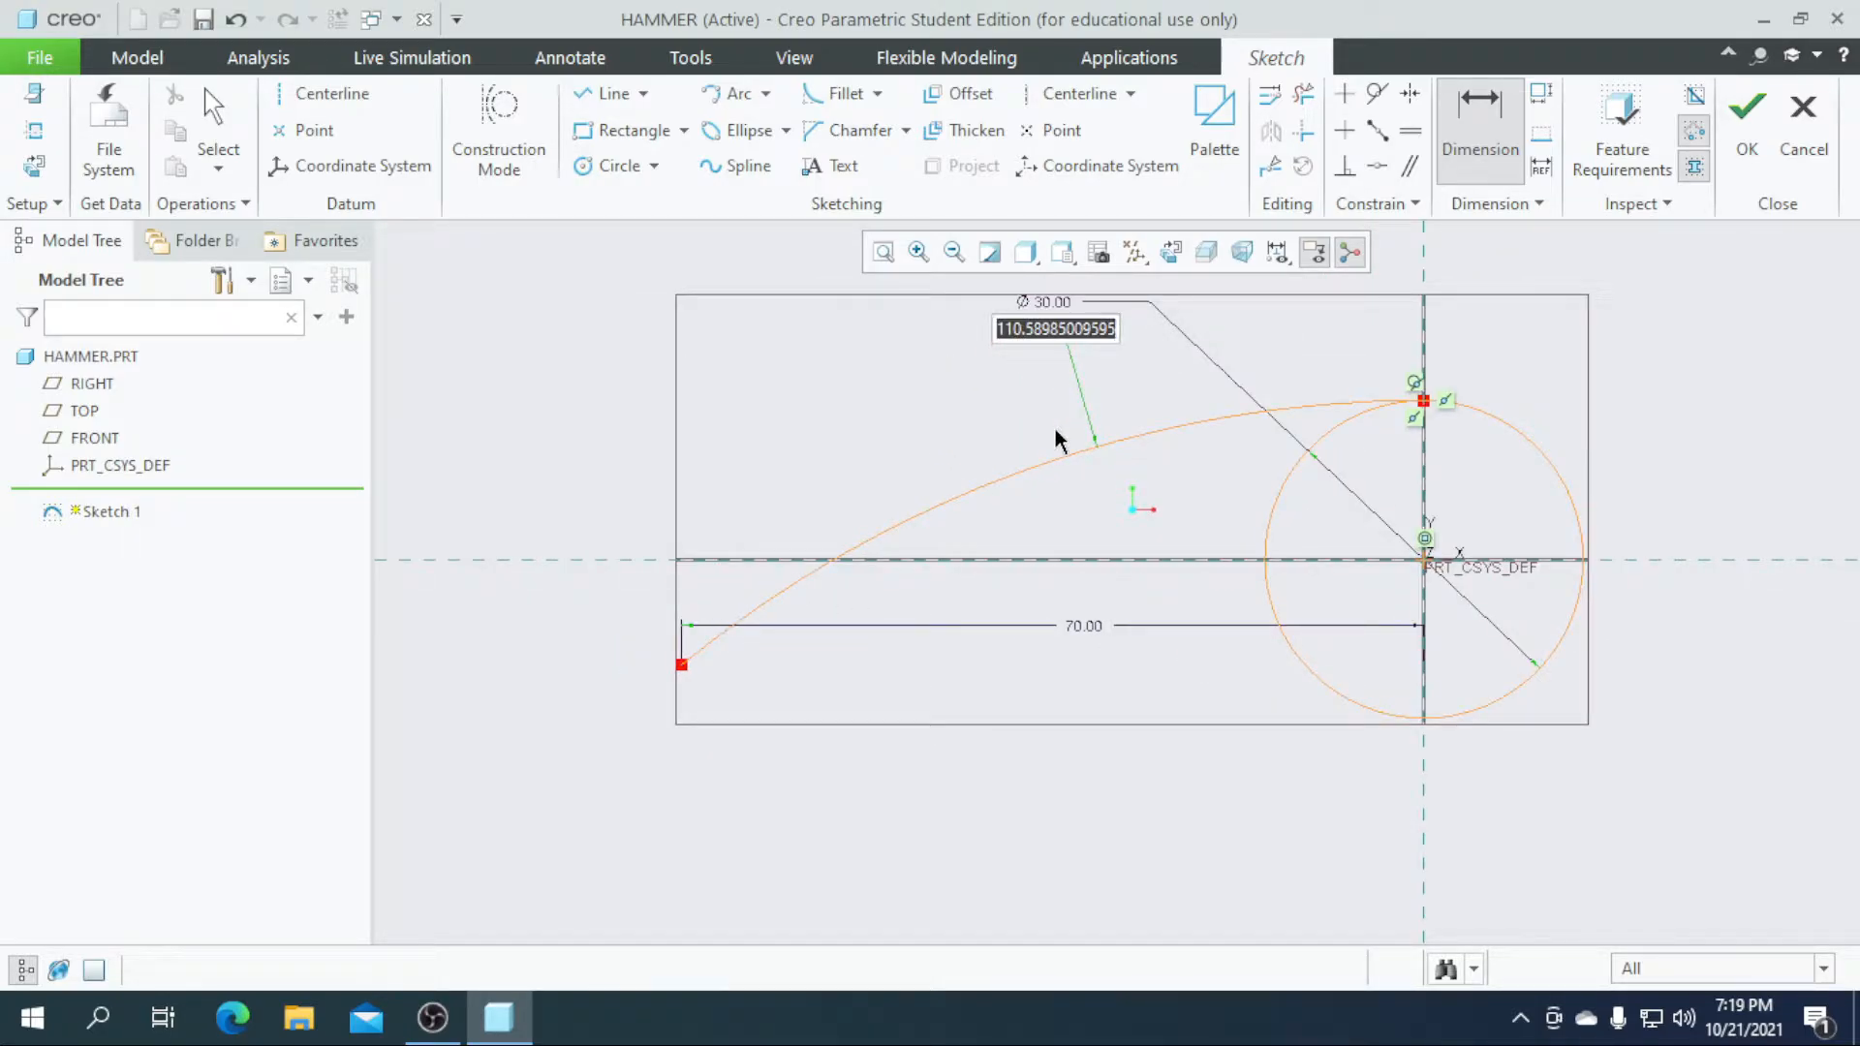
{"action": "type", "text": "189"}
{"action": "key", "text": "Return"}
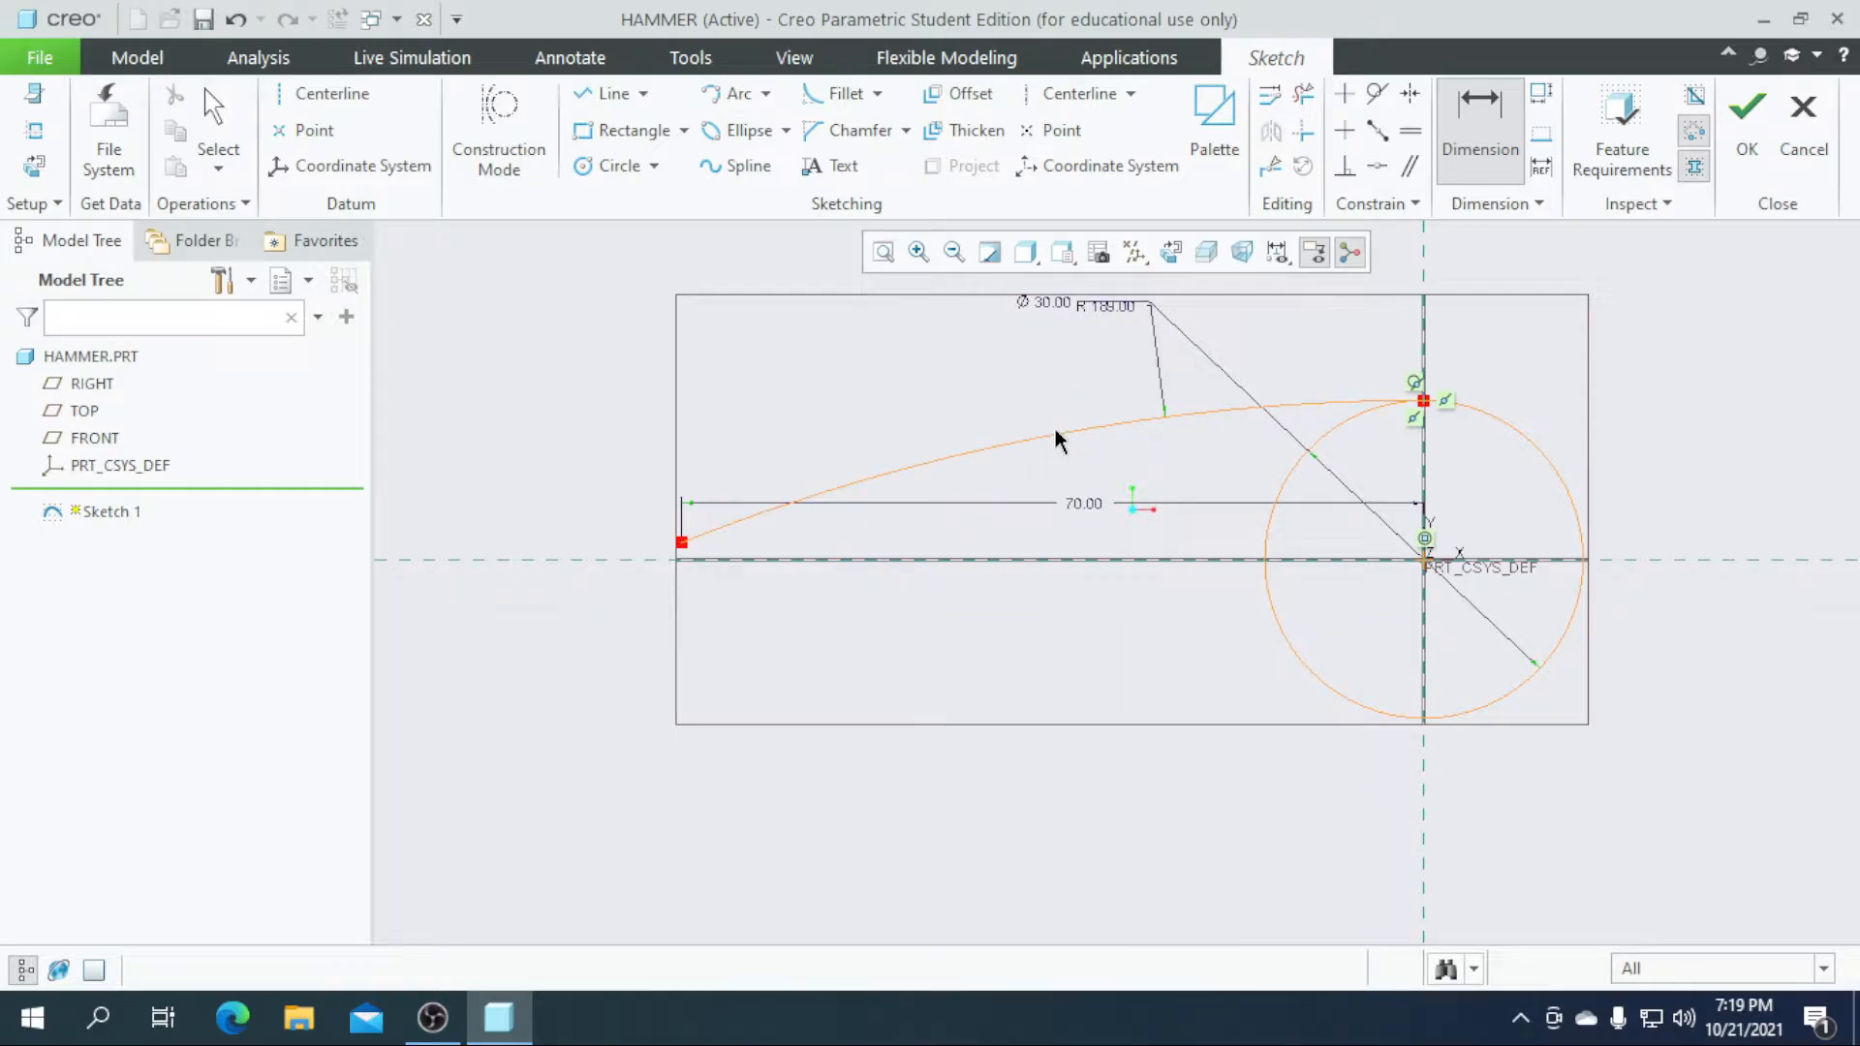
{"action": "double_click", "coordinate": [1113, 309]}
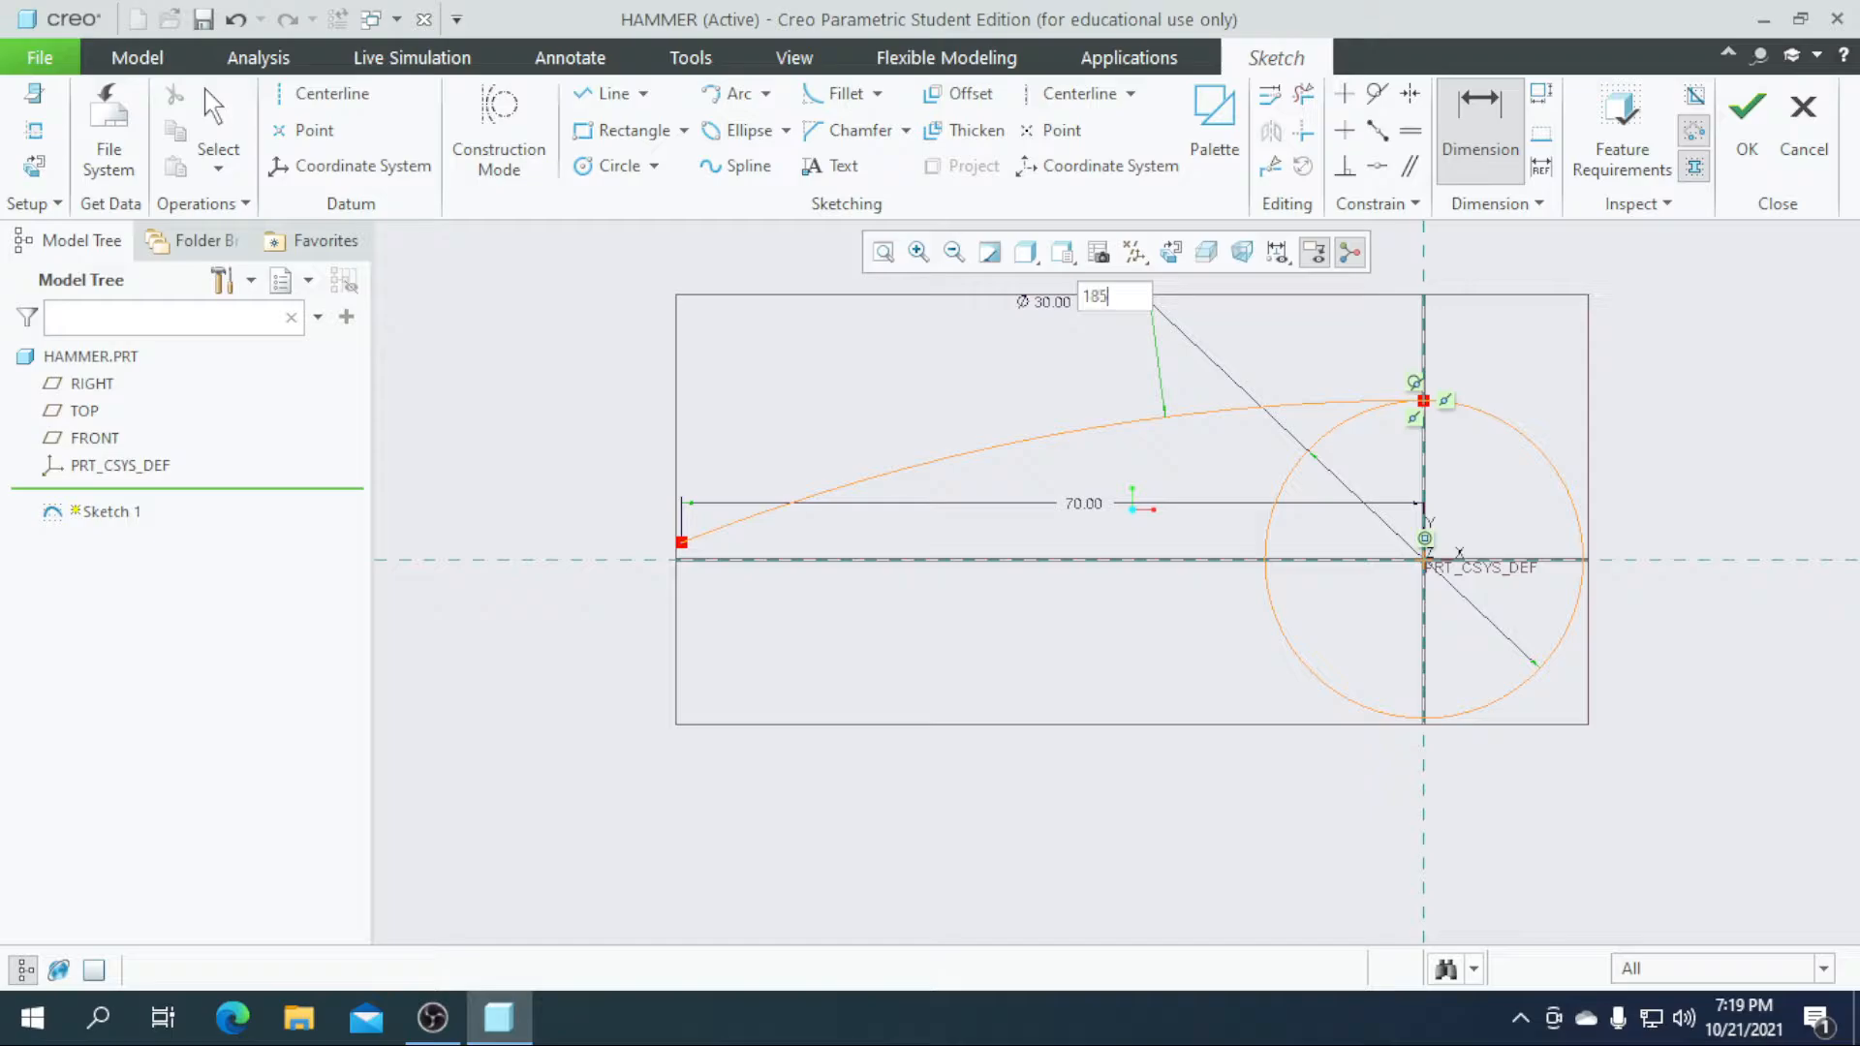
{"action": "key", "text": "Return"}
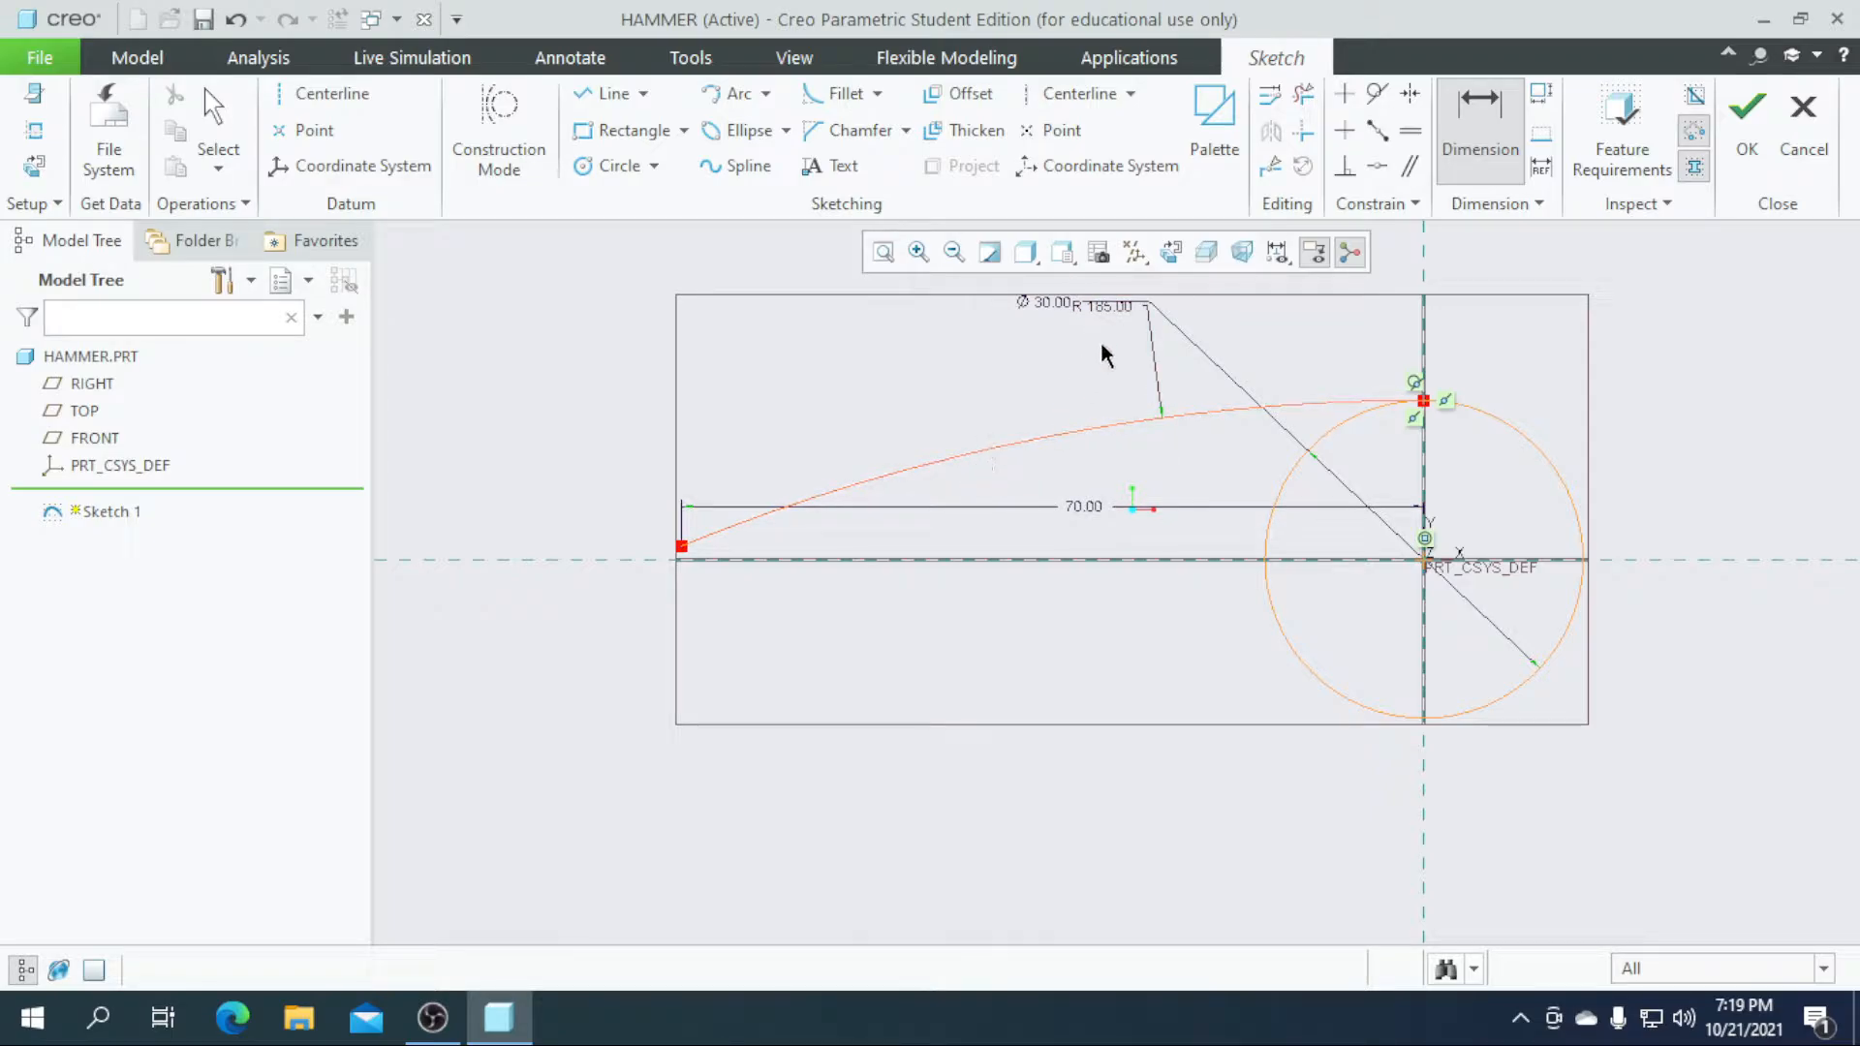
- Sketch a second arc below the first, from directly under its left endpoint to the upper left of the circle
{"action": "scroll", "coordinate": [924, 519], "scroll_direction": "up", "scroll_amount": 3}
{"action": "scroll", "coordinate": [799, 605], "scroll_direction": "down", "scroll_amount": 3}
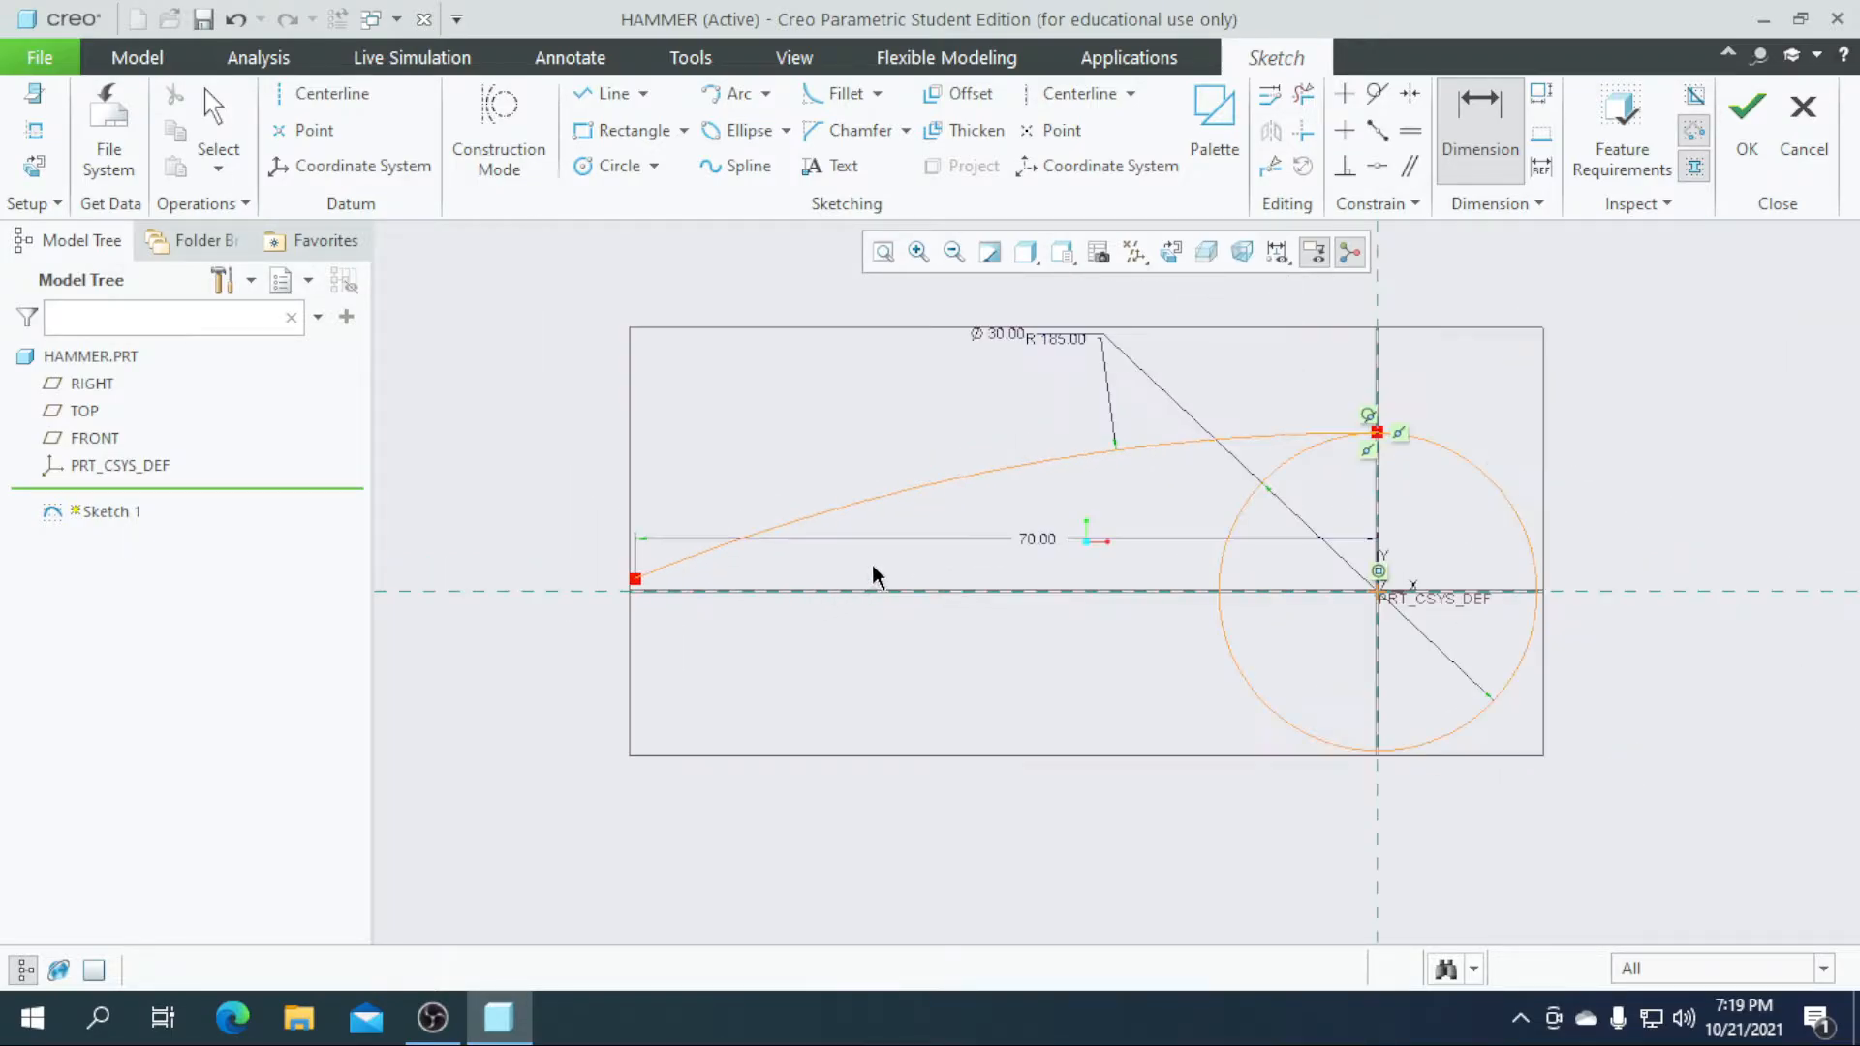
{"action": "scroll", "coordinate": [877, 576], "scroll_direction": "up", "scroll_amount": 1}
{"action": "left_click", "coordinate": [745, 97]}
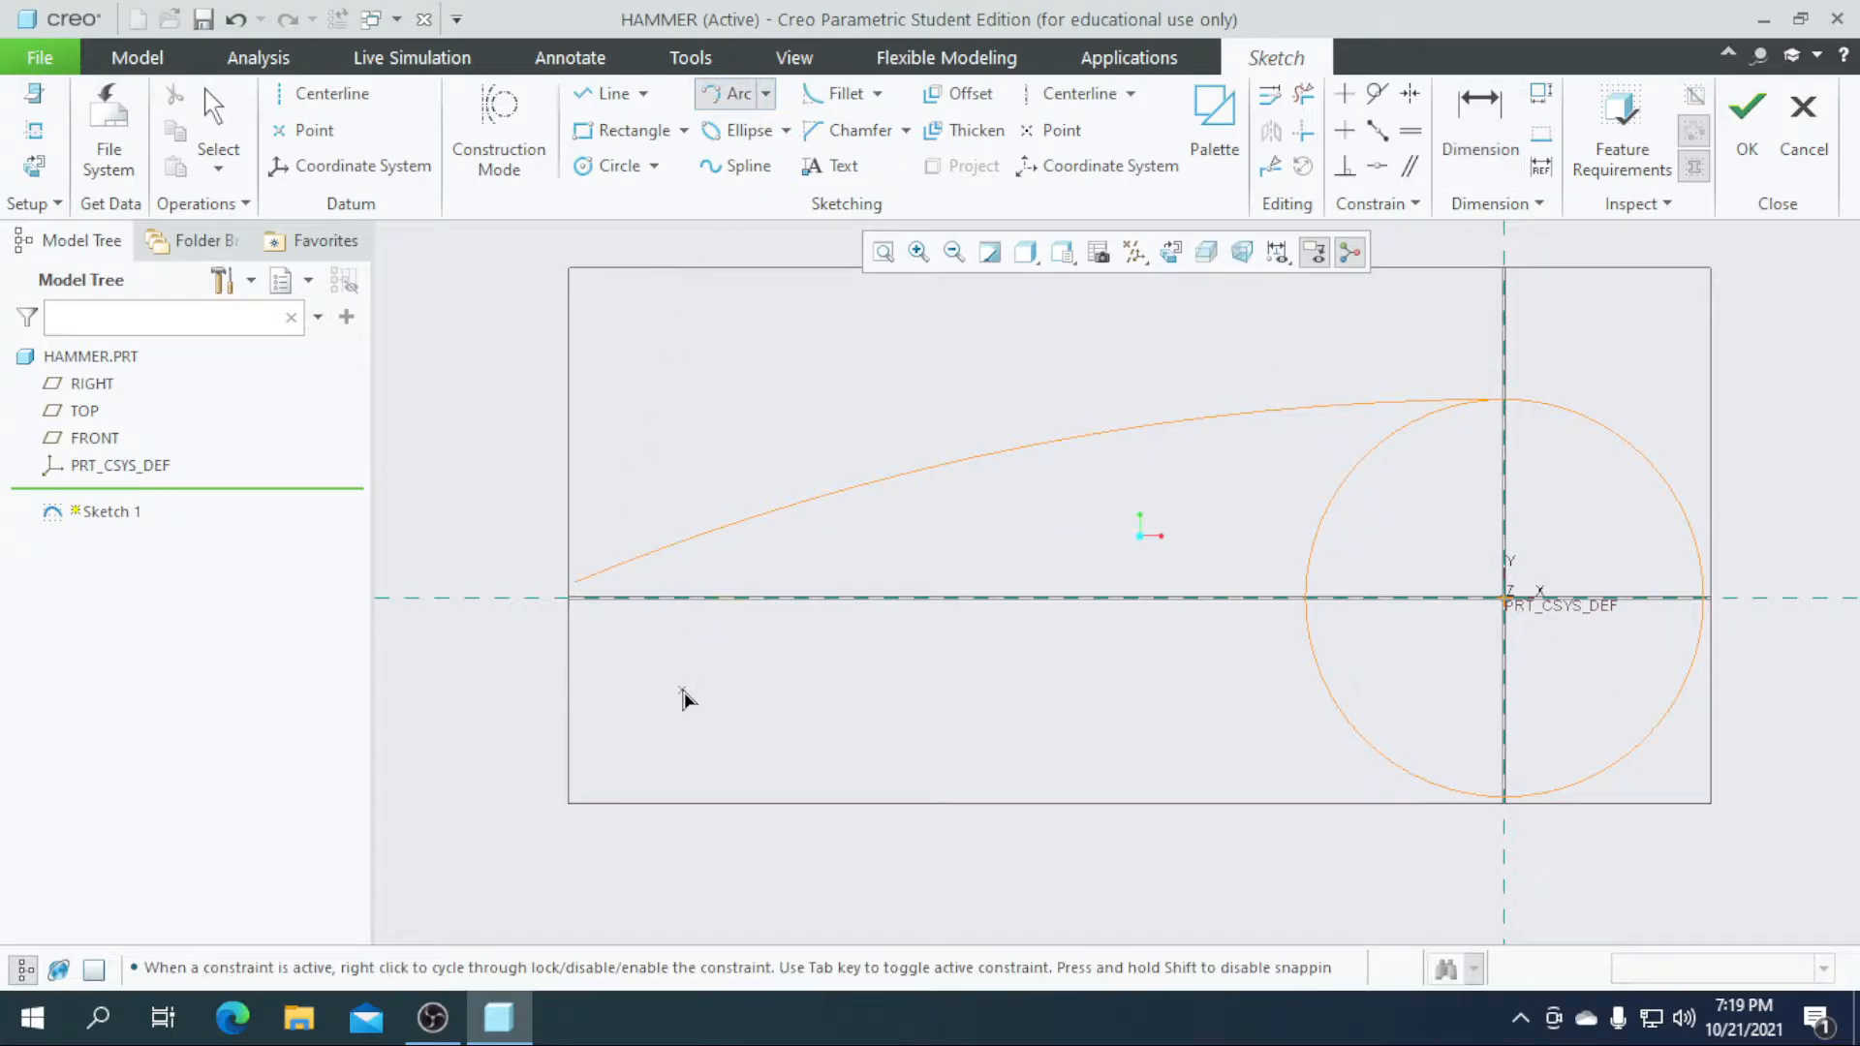
{"action": "scroll", "coordinate": [678, 690], "scroll_direction": "up", "scroll_amount": 2}
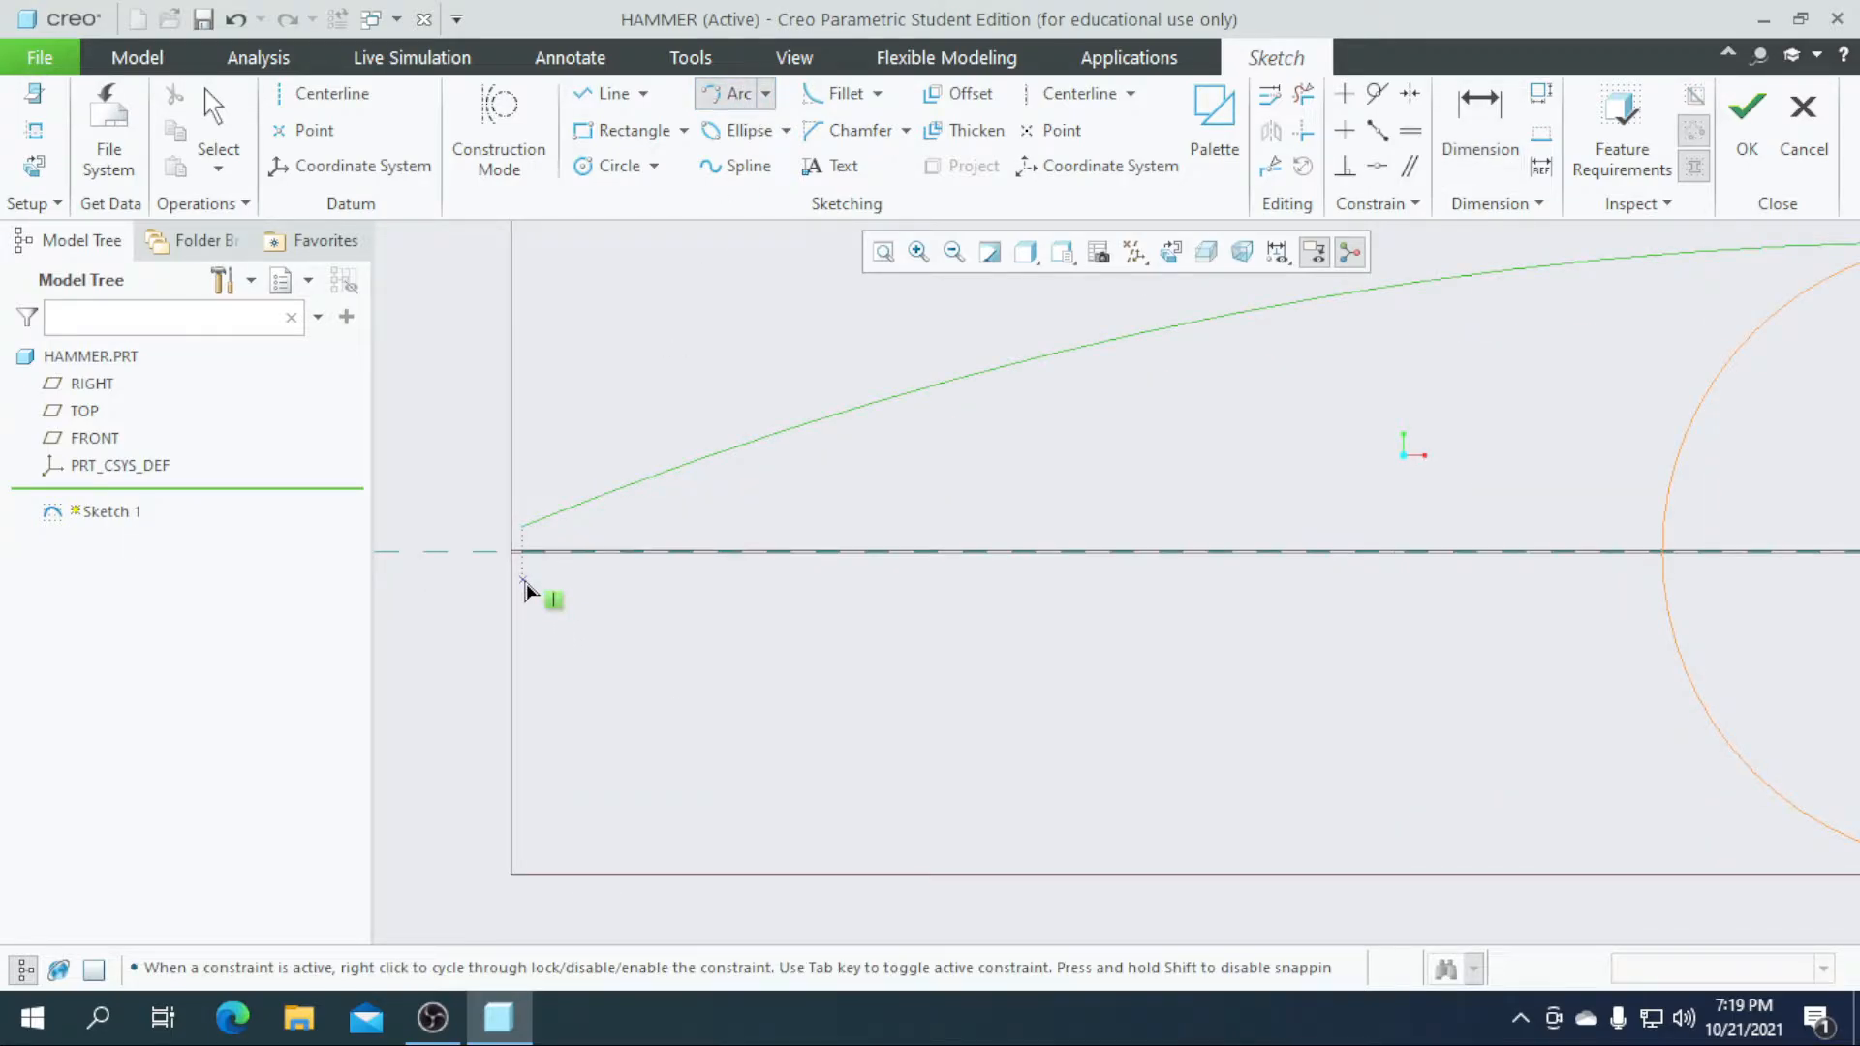
{"action": "scroll", "coordinate": [543, 593], "scroll_direction": "down", "scroll_amount": 3}
{"action": "scroll", "coordinate": [1066, 511], "scroll_direction": "up", "scroll_amount": 2}
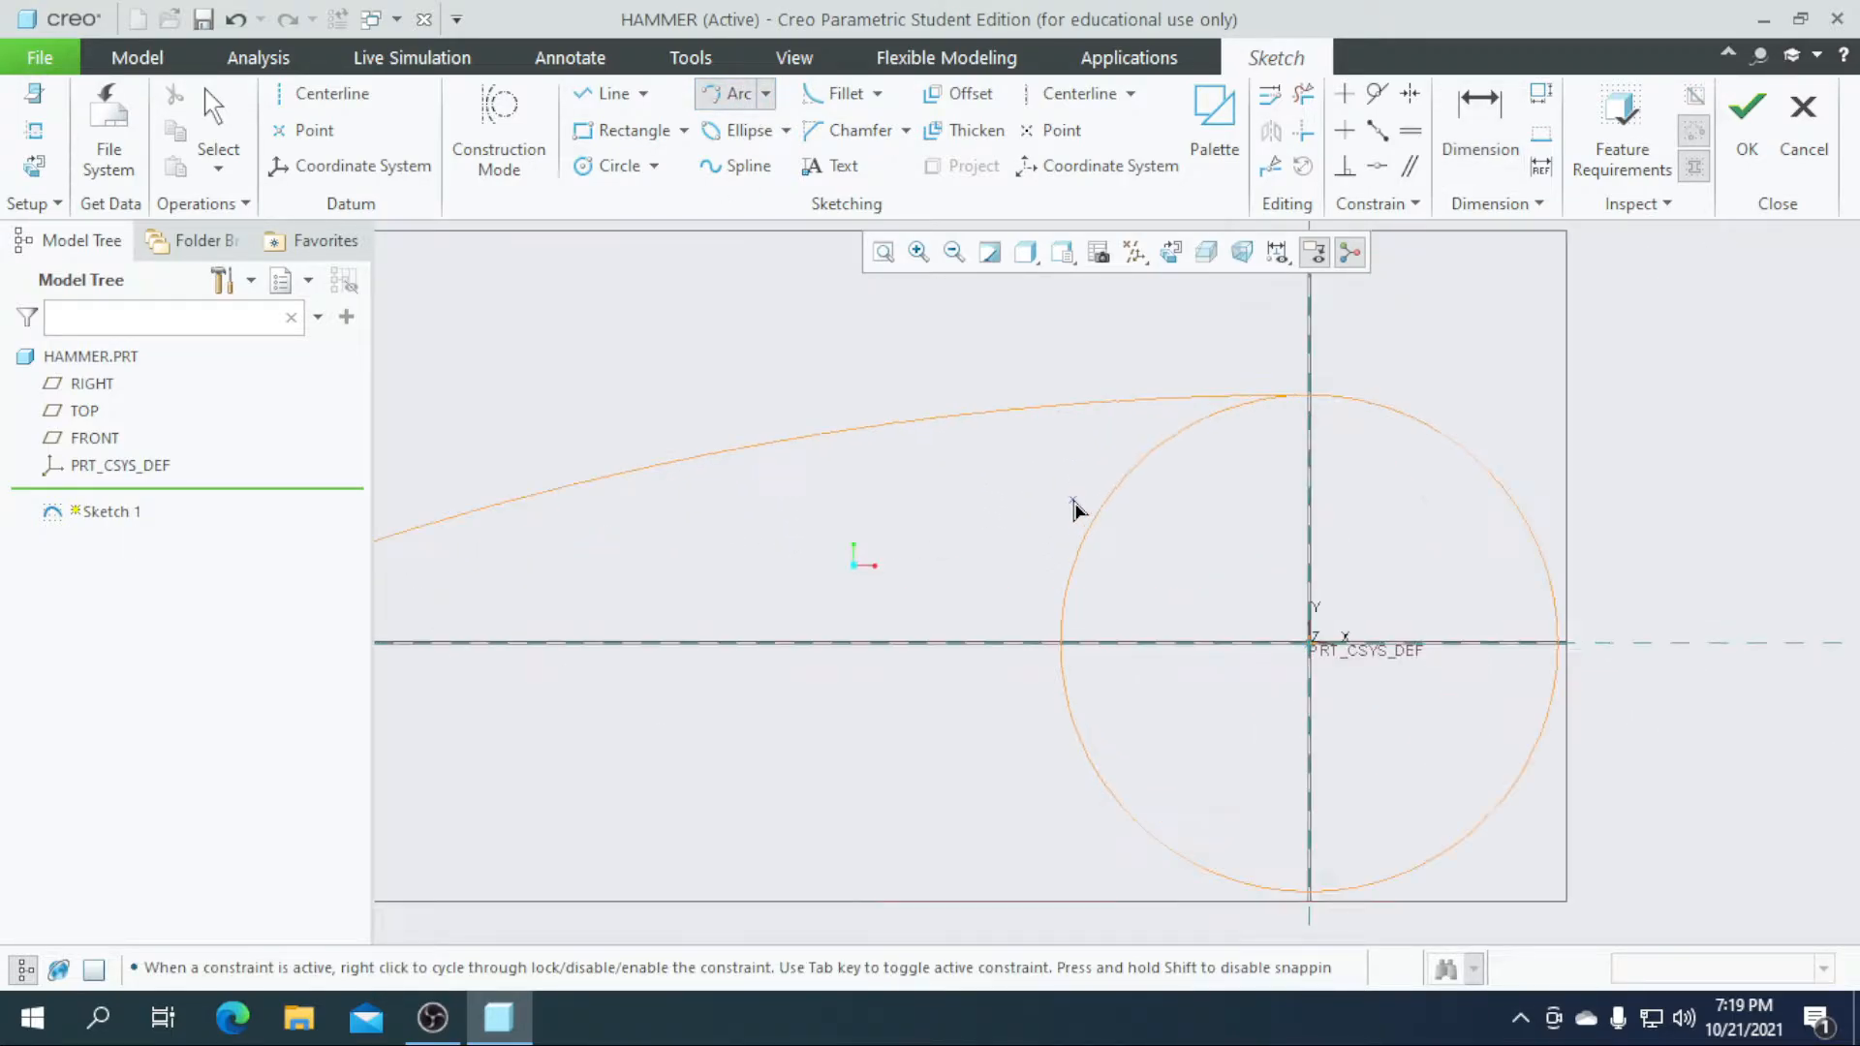
{"action": "left_click", "coordinate": [1099, 509]}
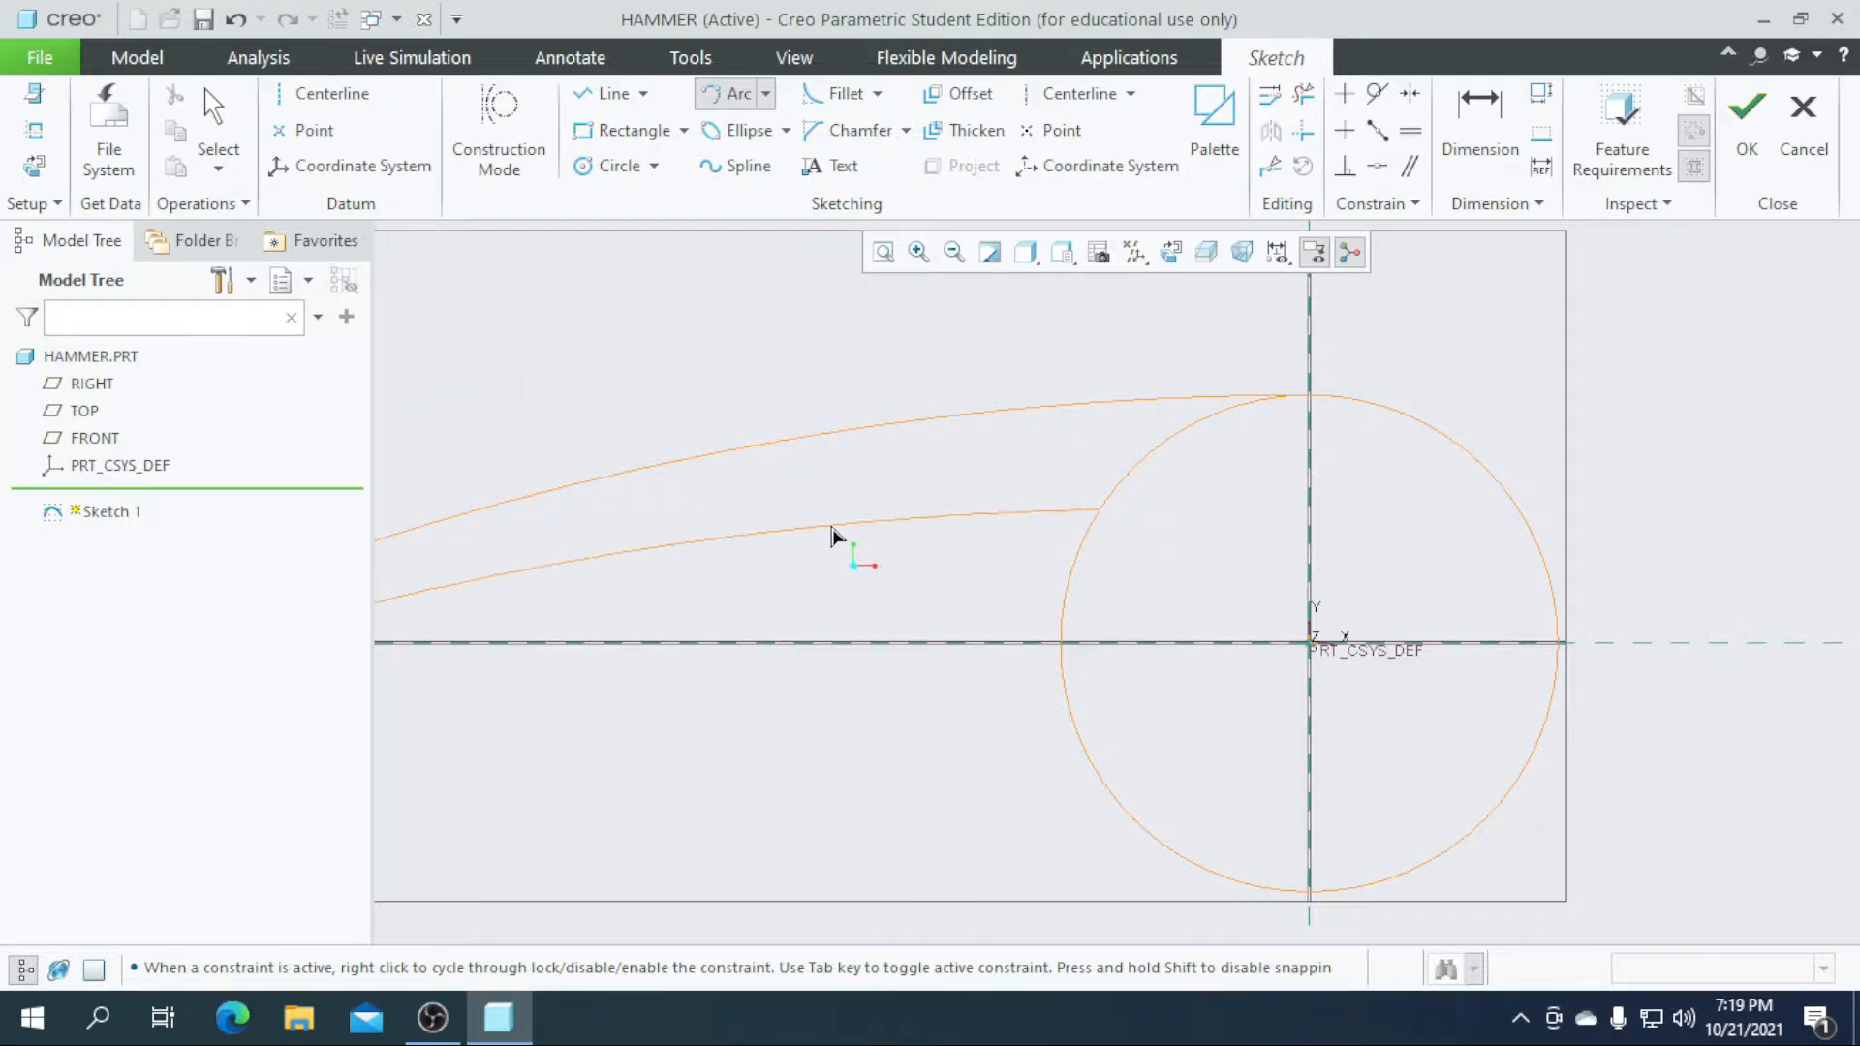
{"action": "scroll", "coordinate": [1121, 503], "scroll_direction": "down", "scroll_amount": 2}
{"action": "scroll", "coordinate": [747, 552], "scroll_direction": "up", "scroll_amount": 2}
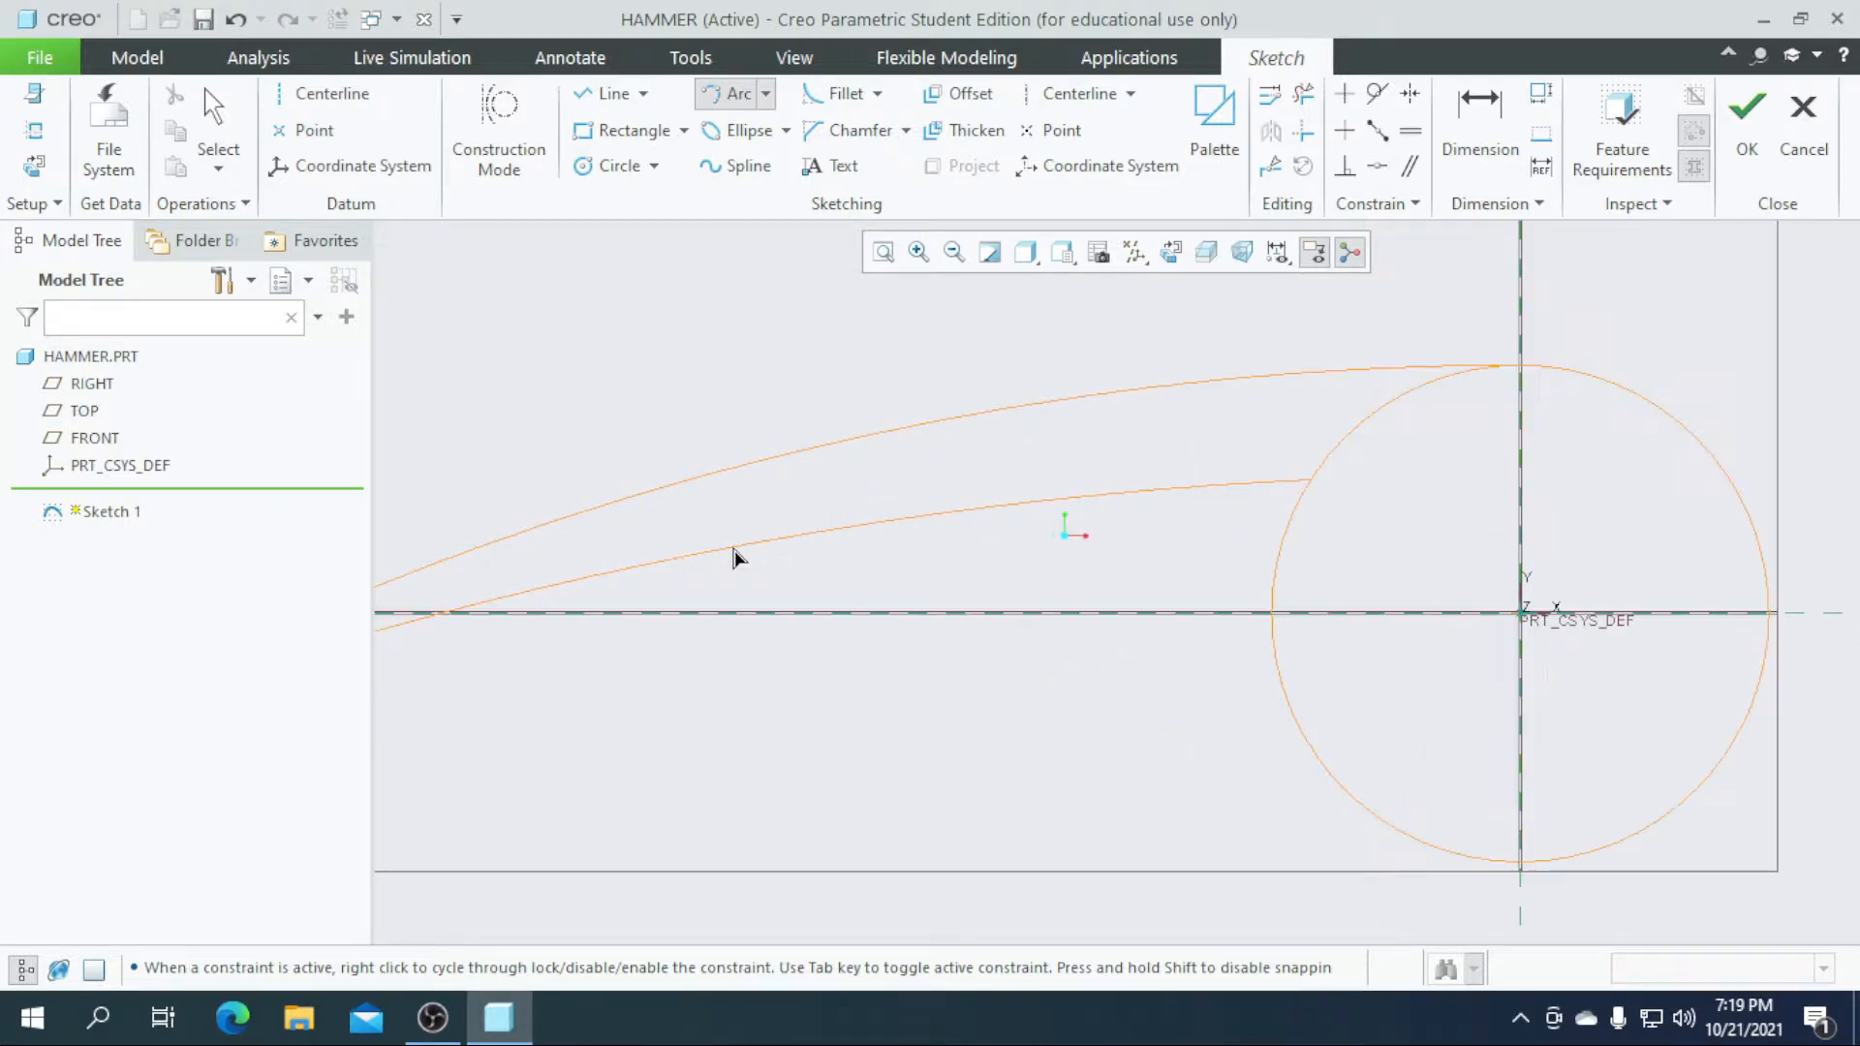
{"action": "left_click", "coordinate": [738, 552]}
{"action": "scroll", "coordinate": [737, 550], "scroll_direction": "down", "scroll_amount": 2}
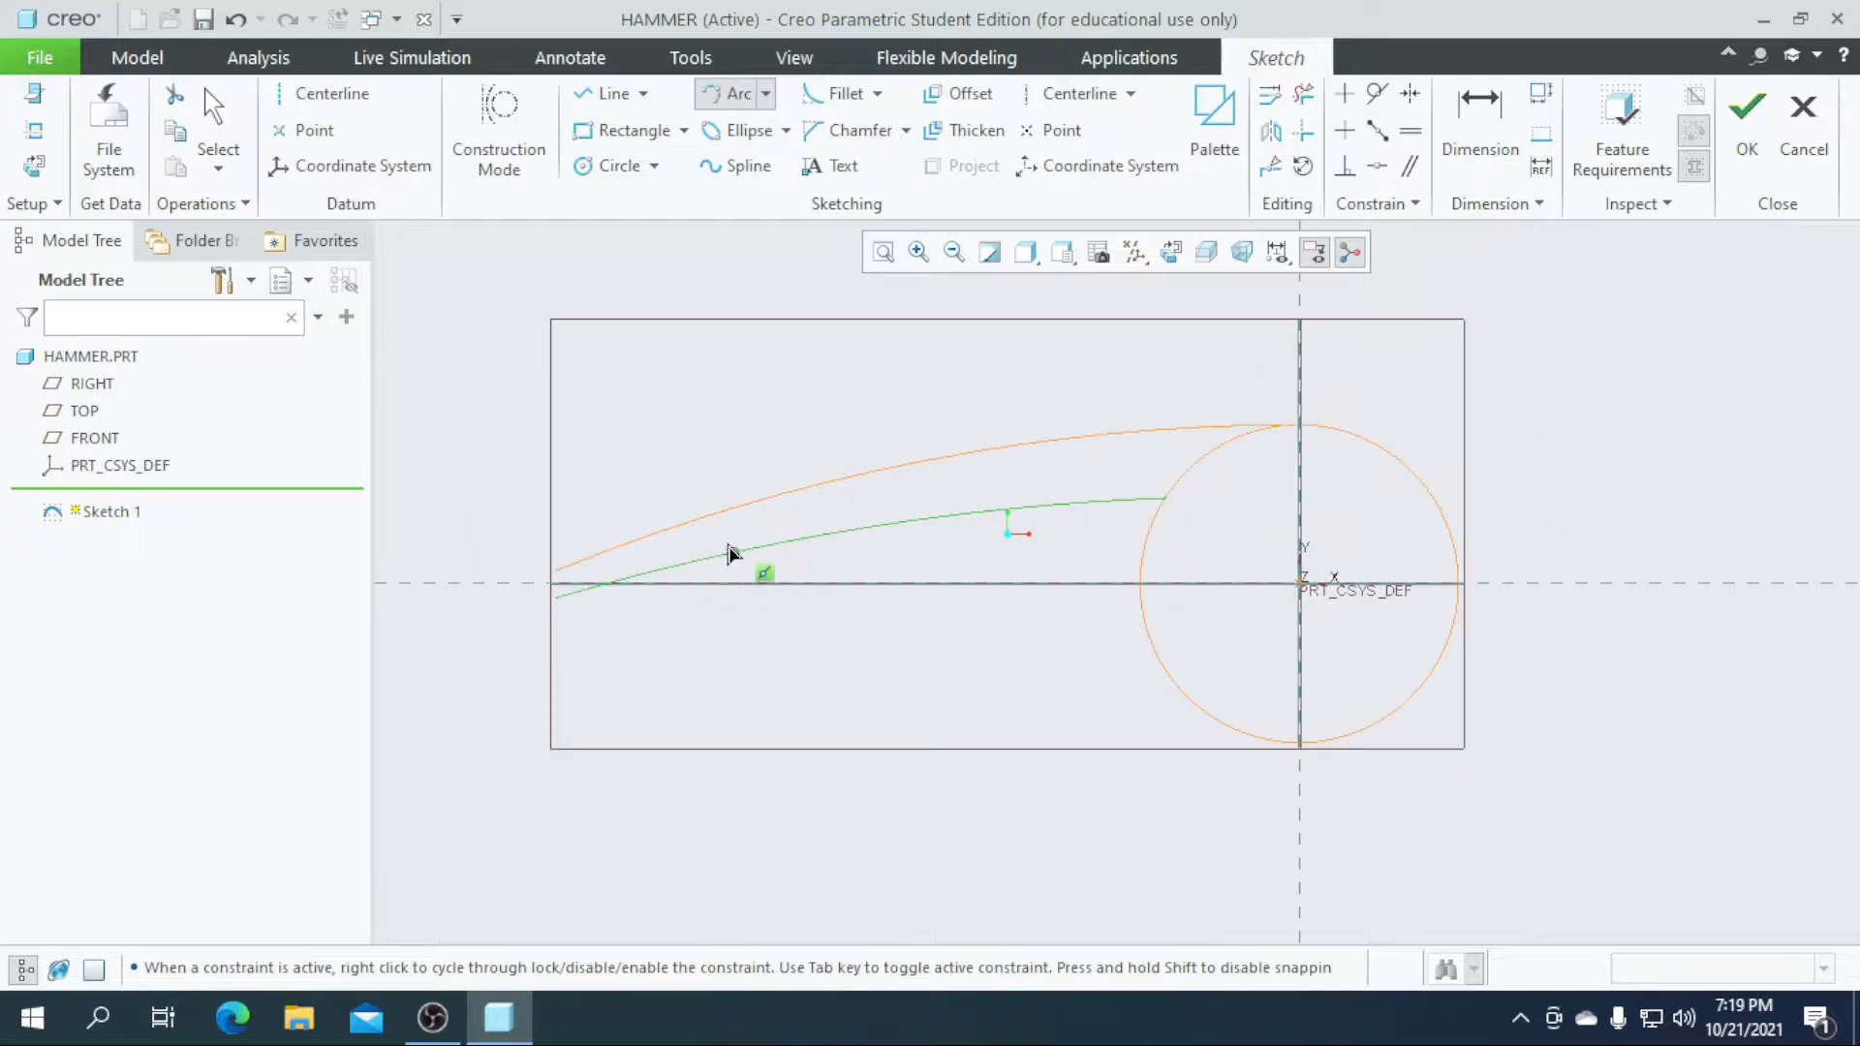
{"action": "scroll", "coordinate": [727, 555], "scroll_direction": "up", "scroll_amount": 1}
{"action": "middle_click", "coordinate": [721, 574]}
{"action": "scroll", "coordinate": [511, 601], "scroll_direction": "up", "scroll_amount": 4}
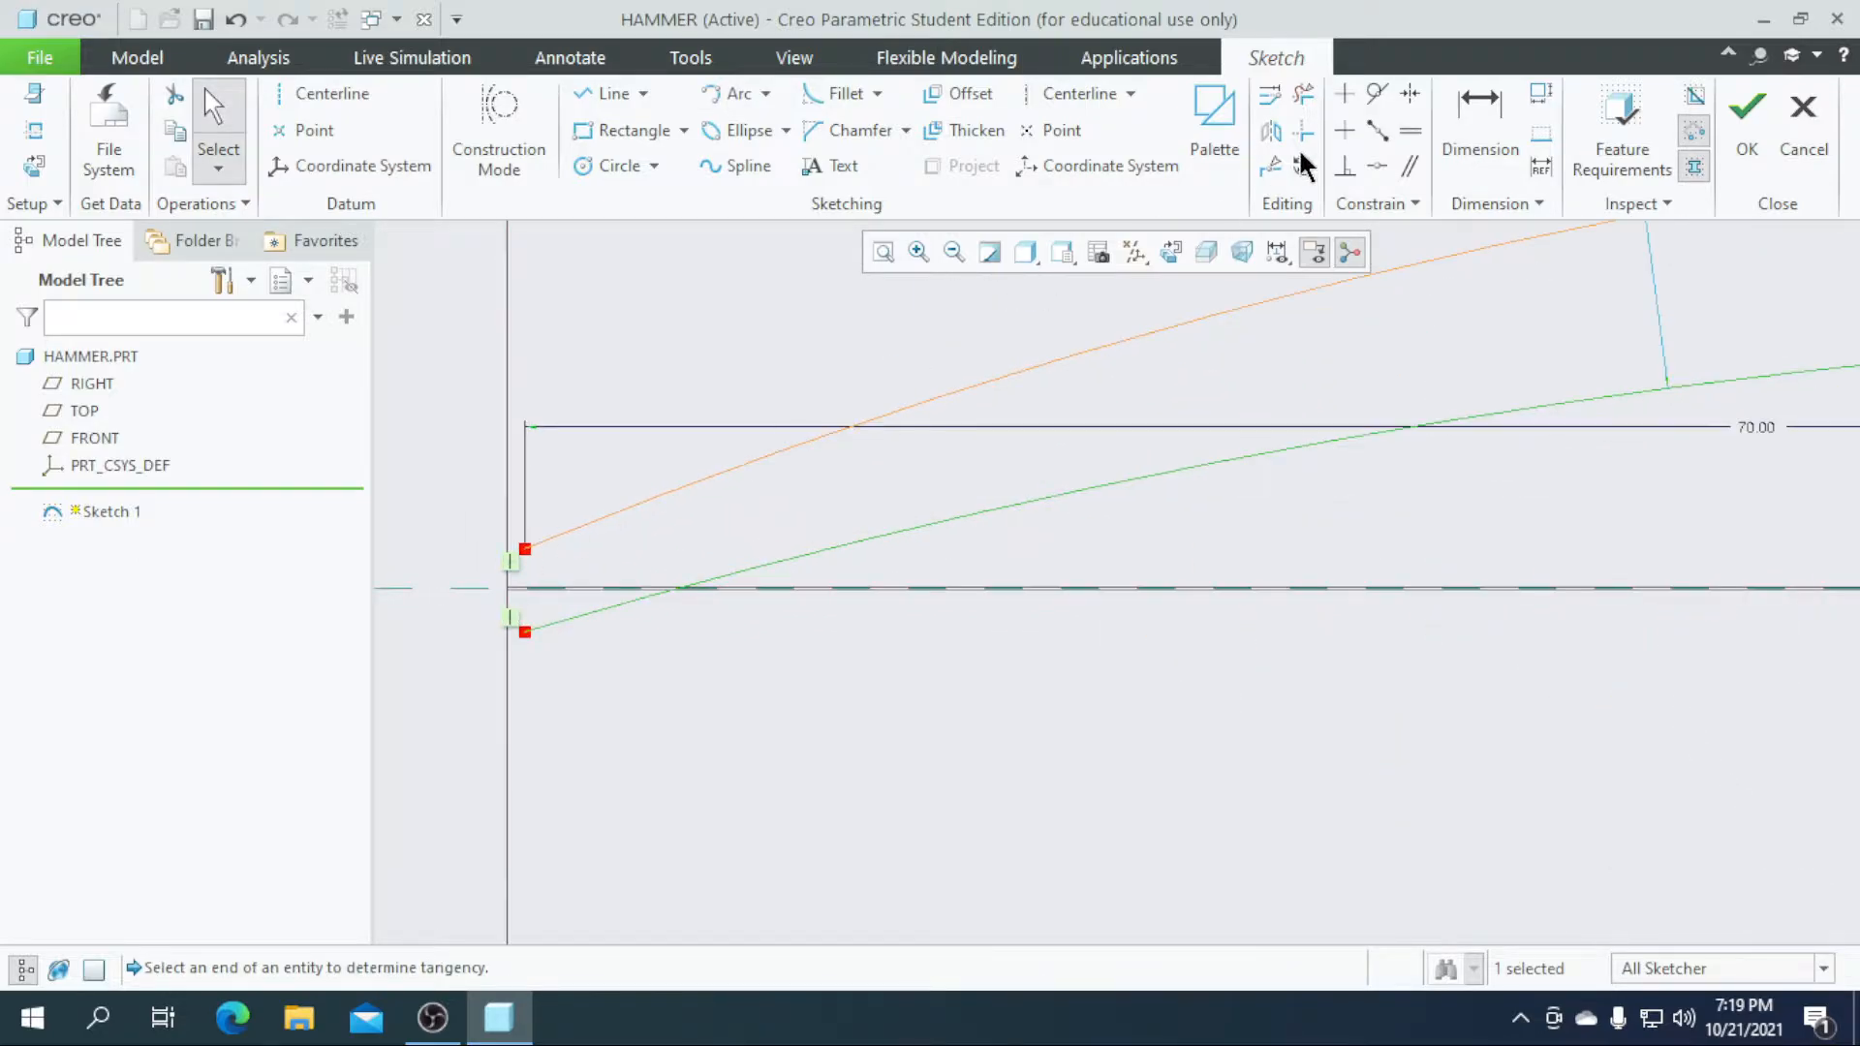
- Dimension the vertical distance between the left endpoints of the two arcs and set it to 2
{"action": "left_click", "coordinate": [1479, 121]}
{"action": "scroll", "coordinate": [518, 613], "scroll_direction": "up", "scroll_amount": 1}
{"action": "scroll", "coordinate": [518, 613], "scroll_direction": "up", "scroll_amount": 2}
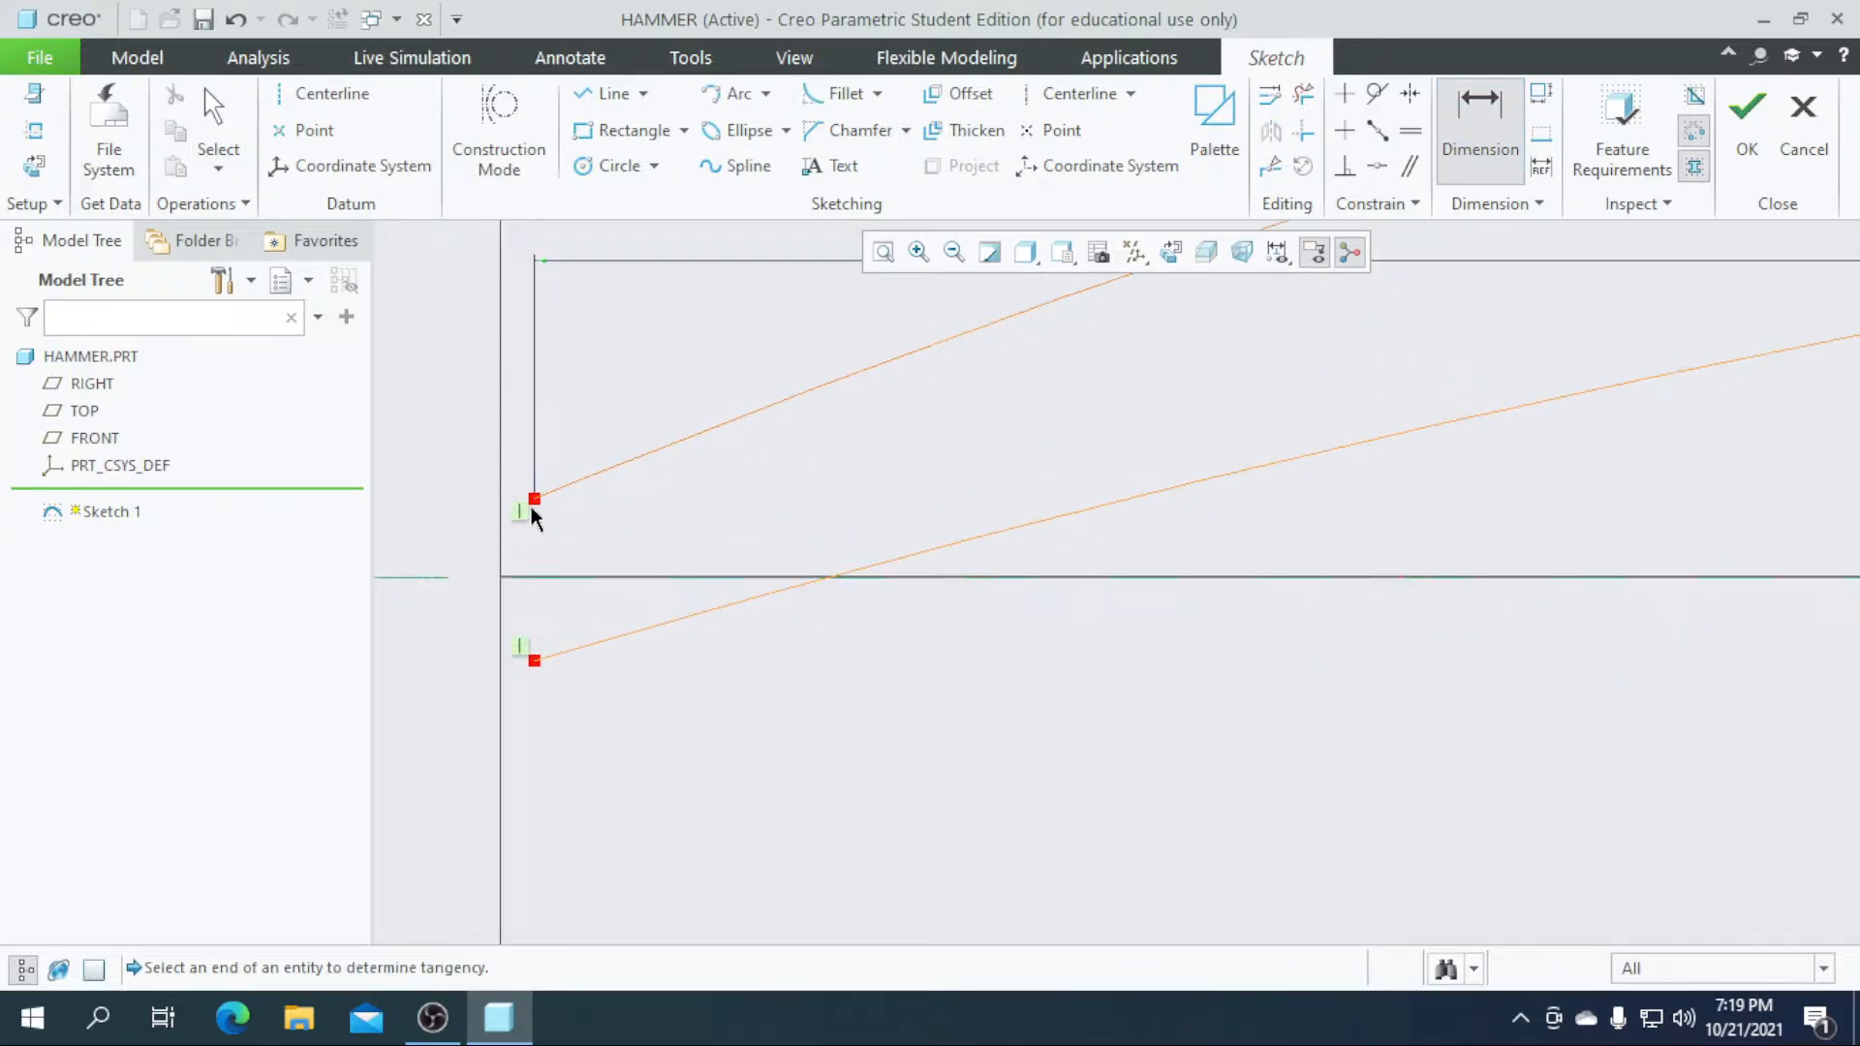
{"action": "left_click", "coordinate": [534, 507]}
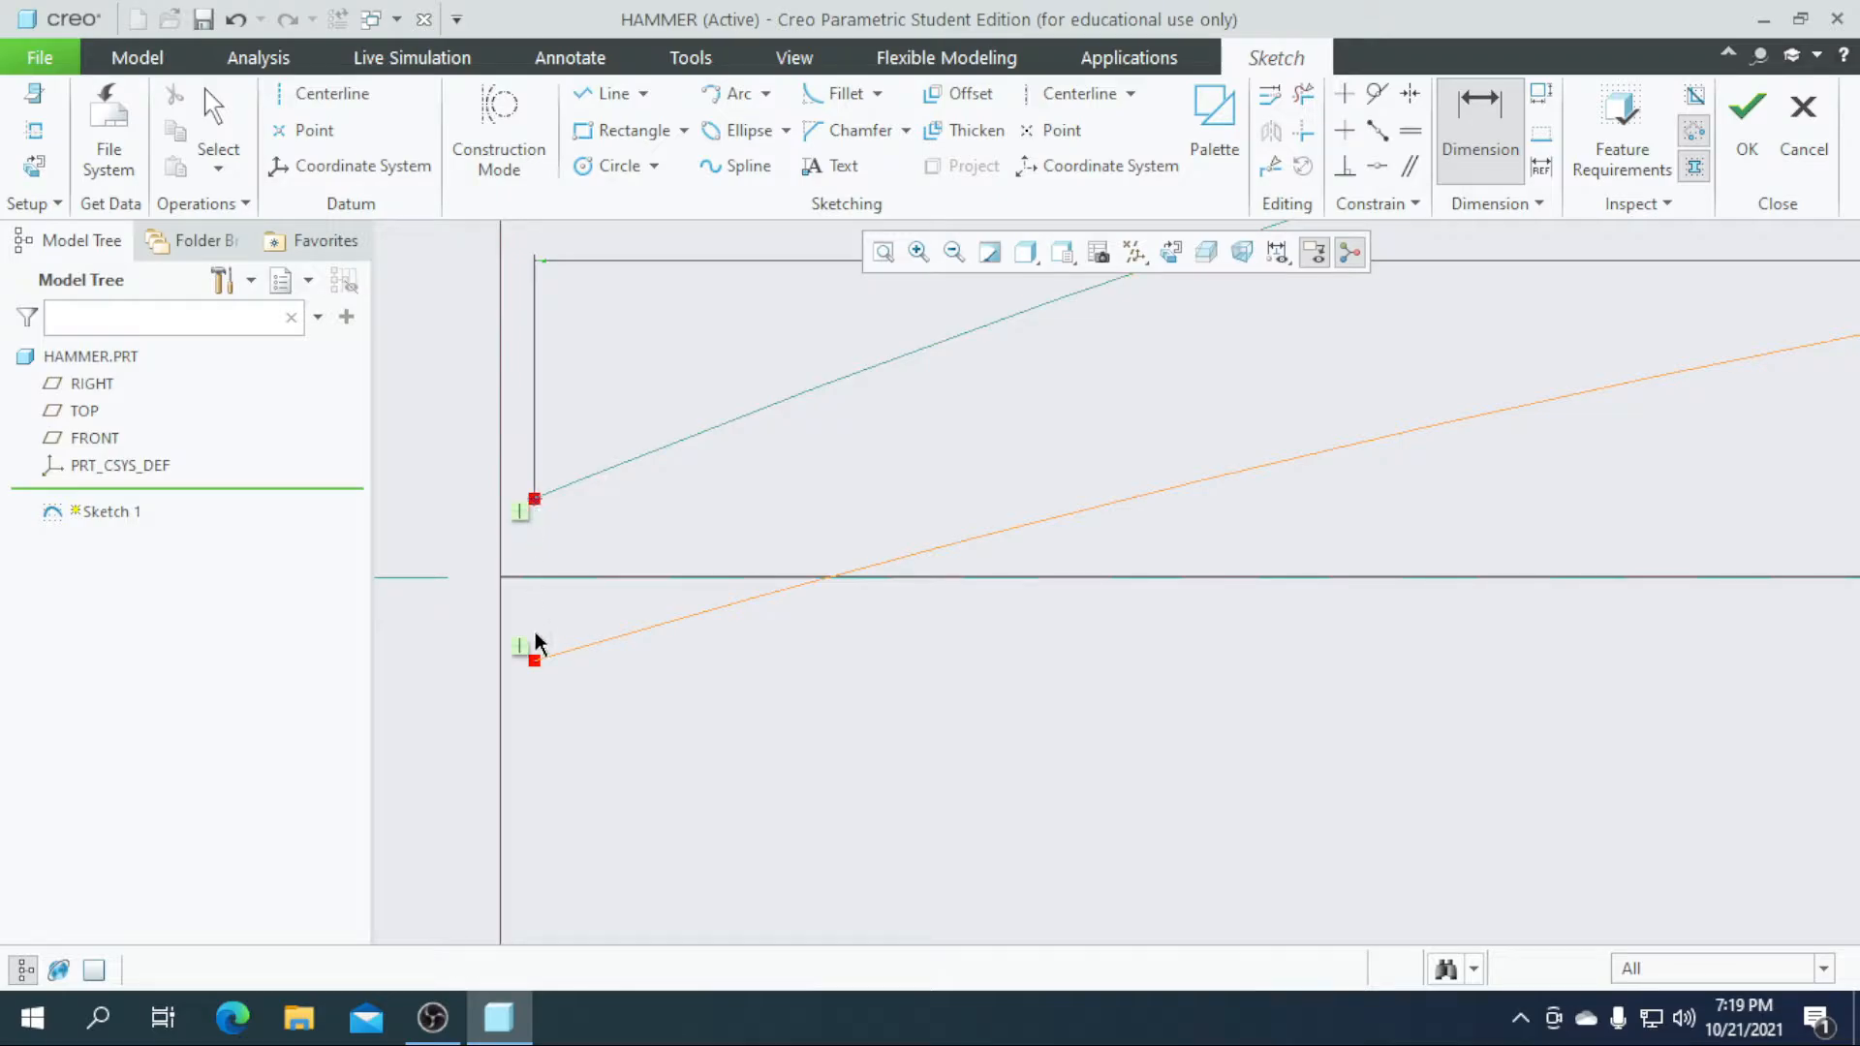
{"action": "left_click", "coordinate": [535, 663]}
{"action": "middle_click", "coordinate": [581, 571]}
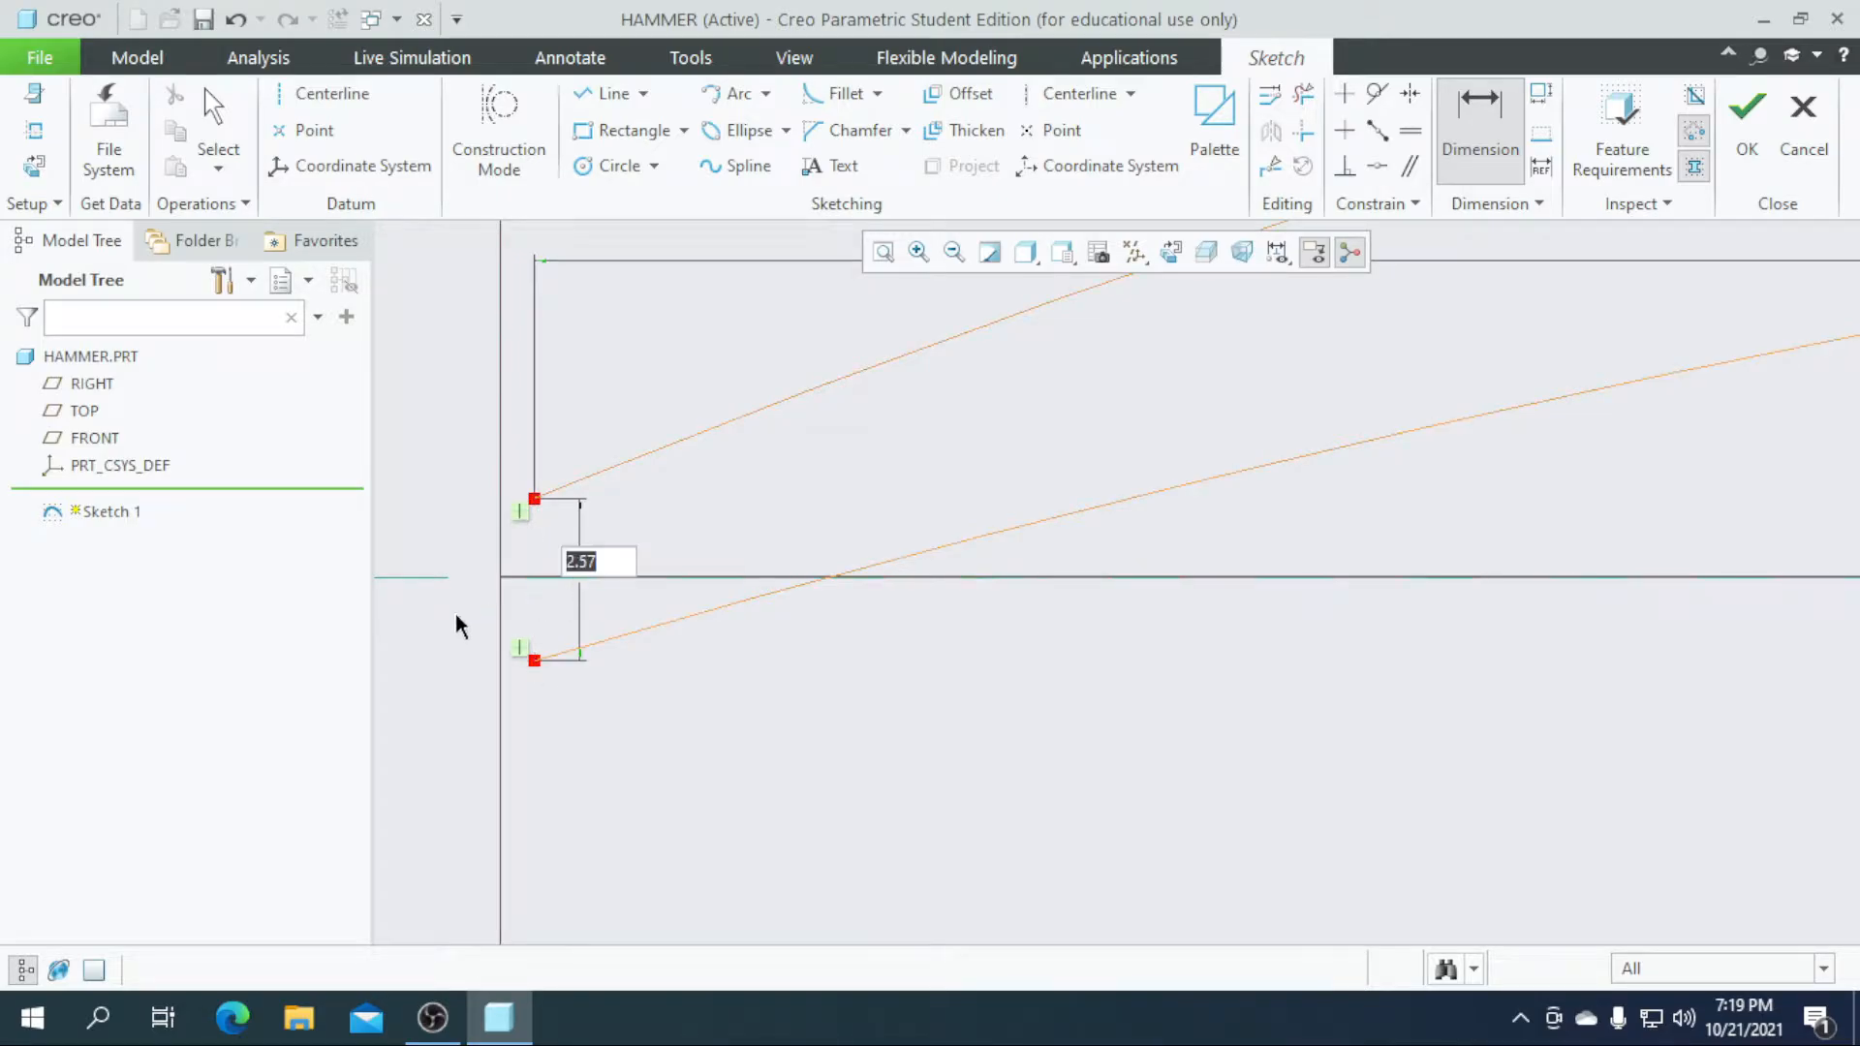
{"action": "type", "text": "2"}
{"action": "key", "text": "Return"}
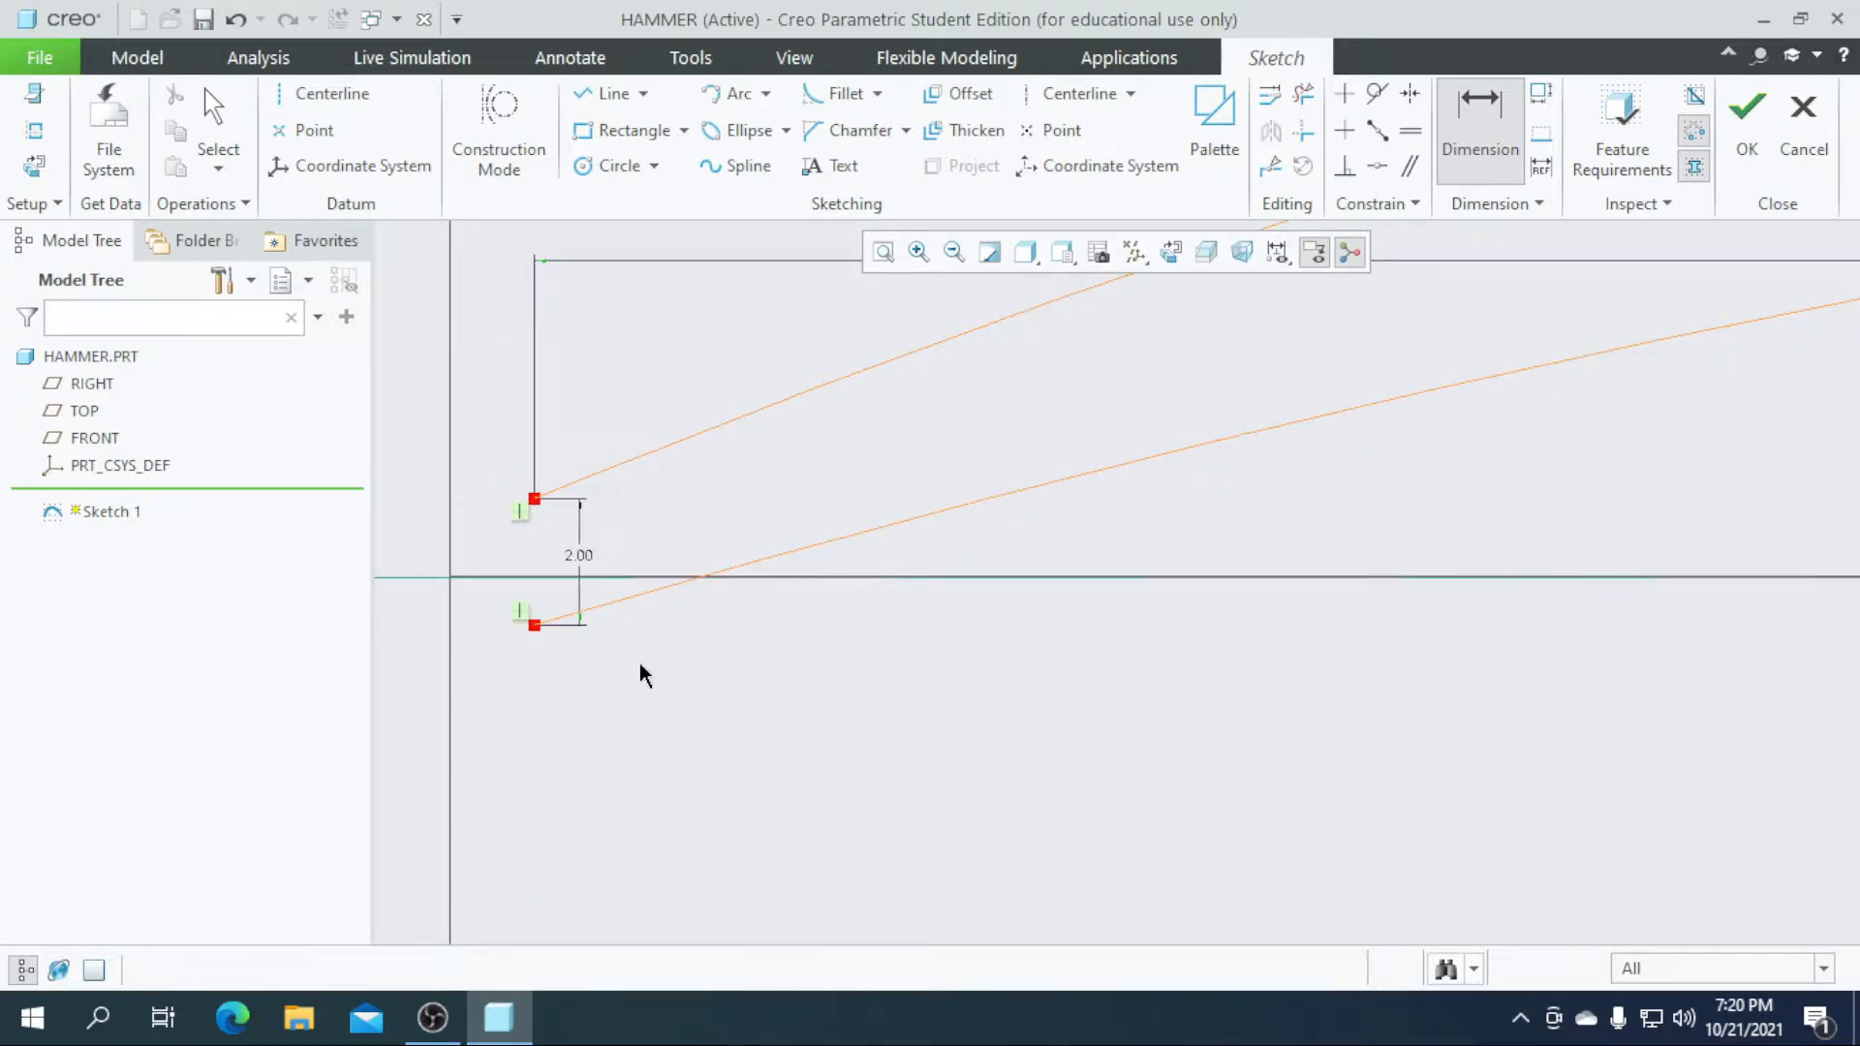
- Dimension the straight distance between the two arcs' right endpoints on the circle and set it to 15
{"action": "scroll", "coordinate": [639, 663], "scroll_direction": "down", "scroll_amount": 4}
{"action": "scroll", "coordinate": [1488, 468], "scroll_direction": "up", "scroll_amount": 4}
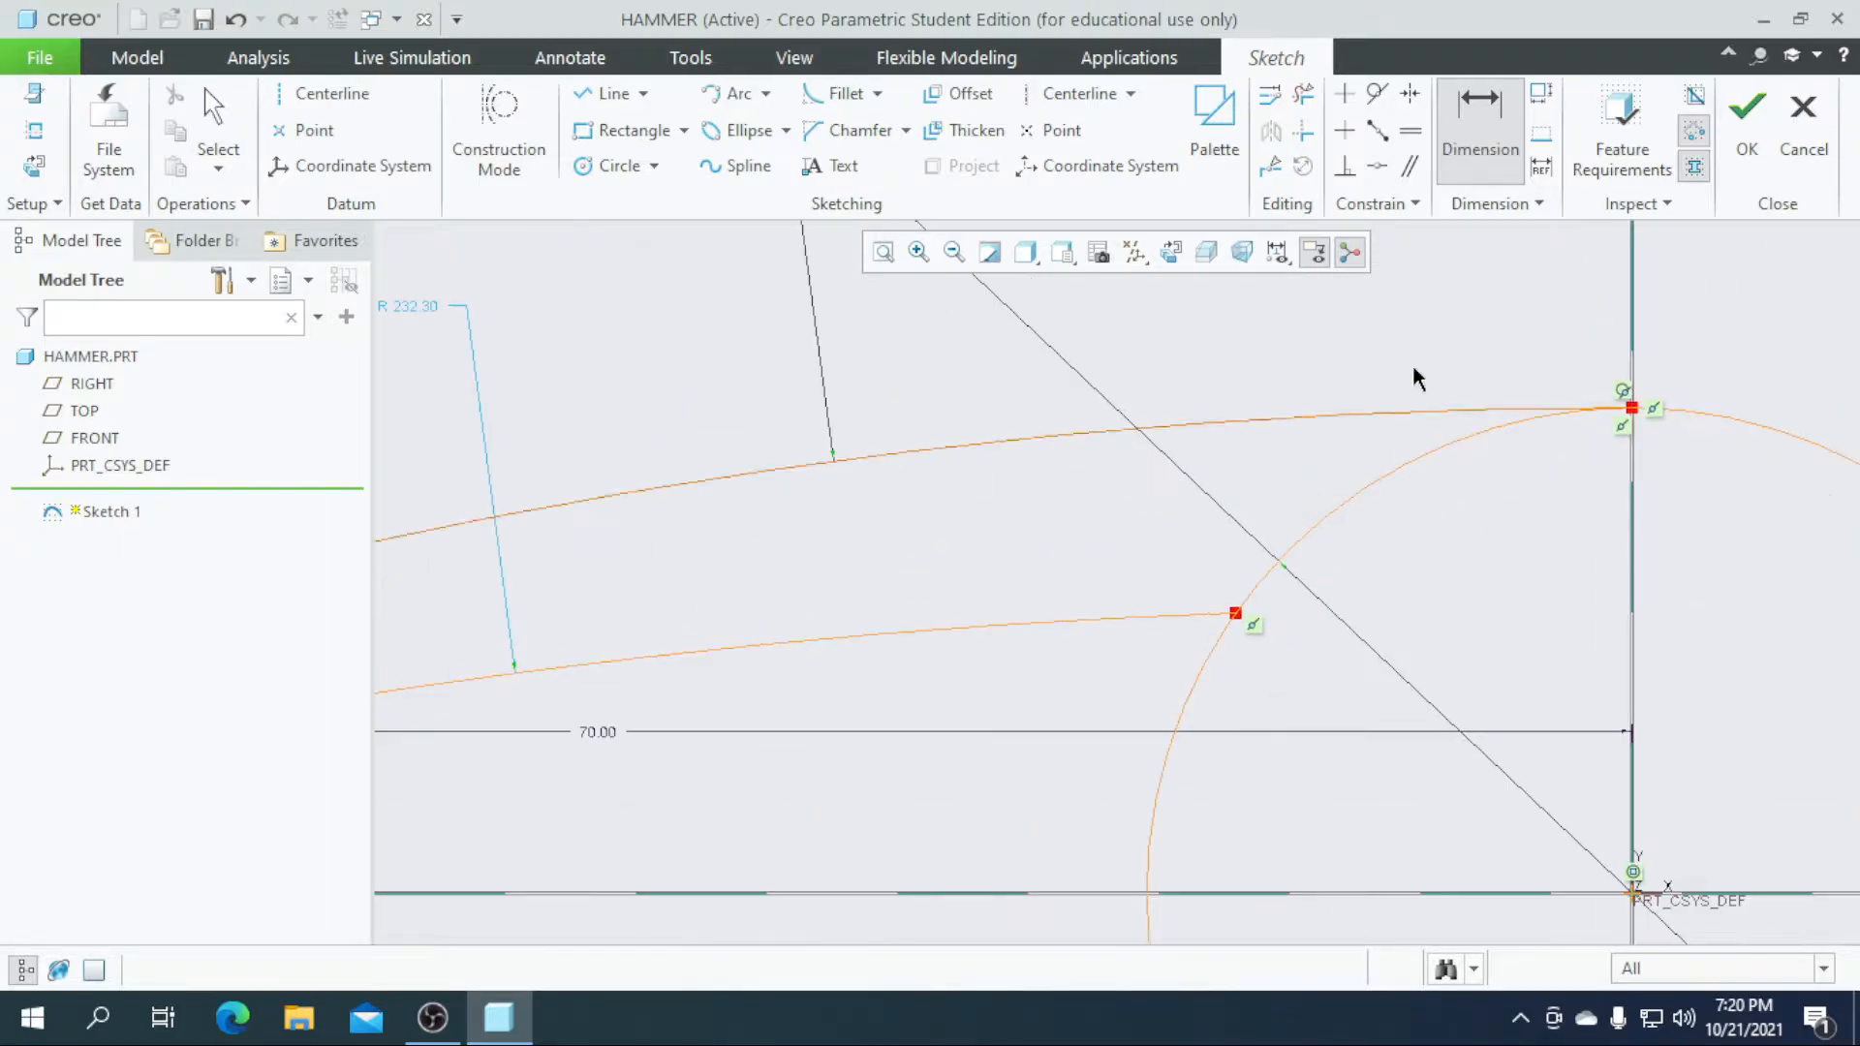
{"action": "left_click", "coordinate": [1633, 412]}
{"action": "left_click", "coordinate": [1236, 613]}
{"action": "middle_click", "coordinate": [1412, 528]}
{"action": "type", "text": "15"}
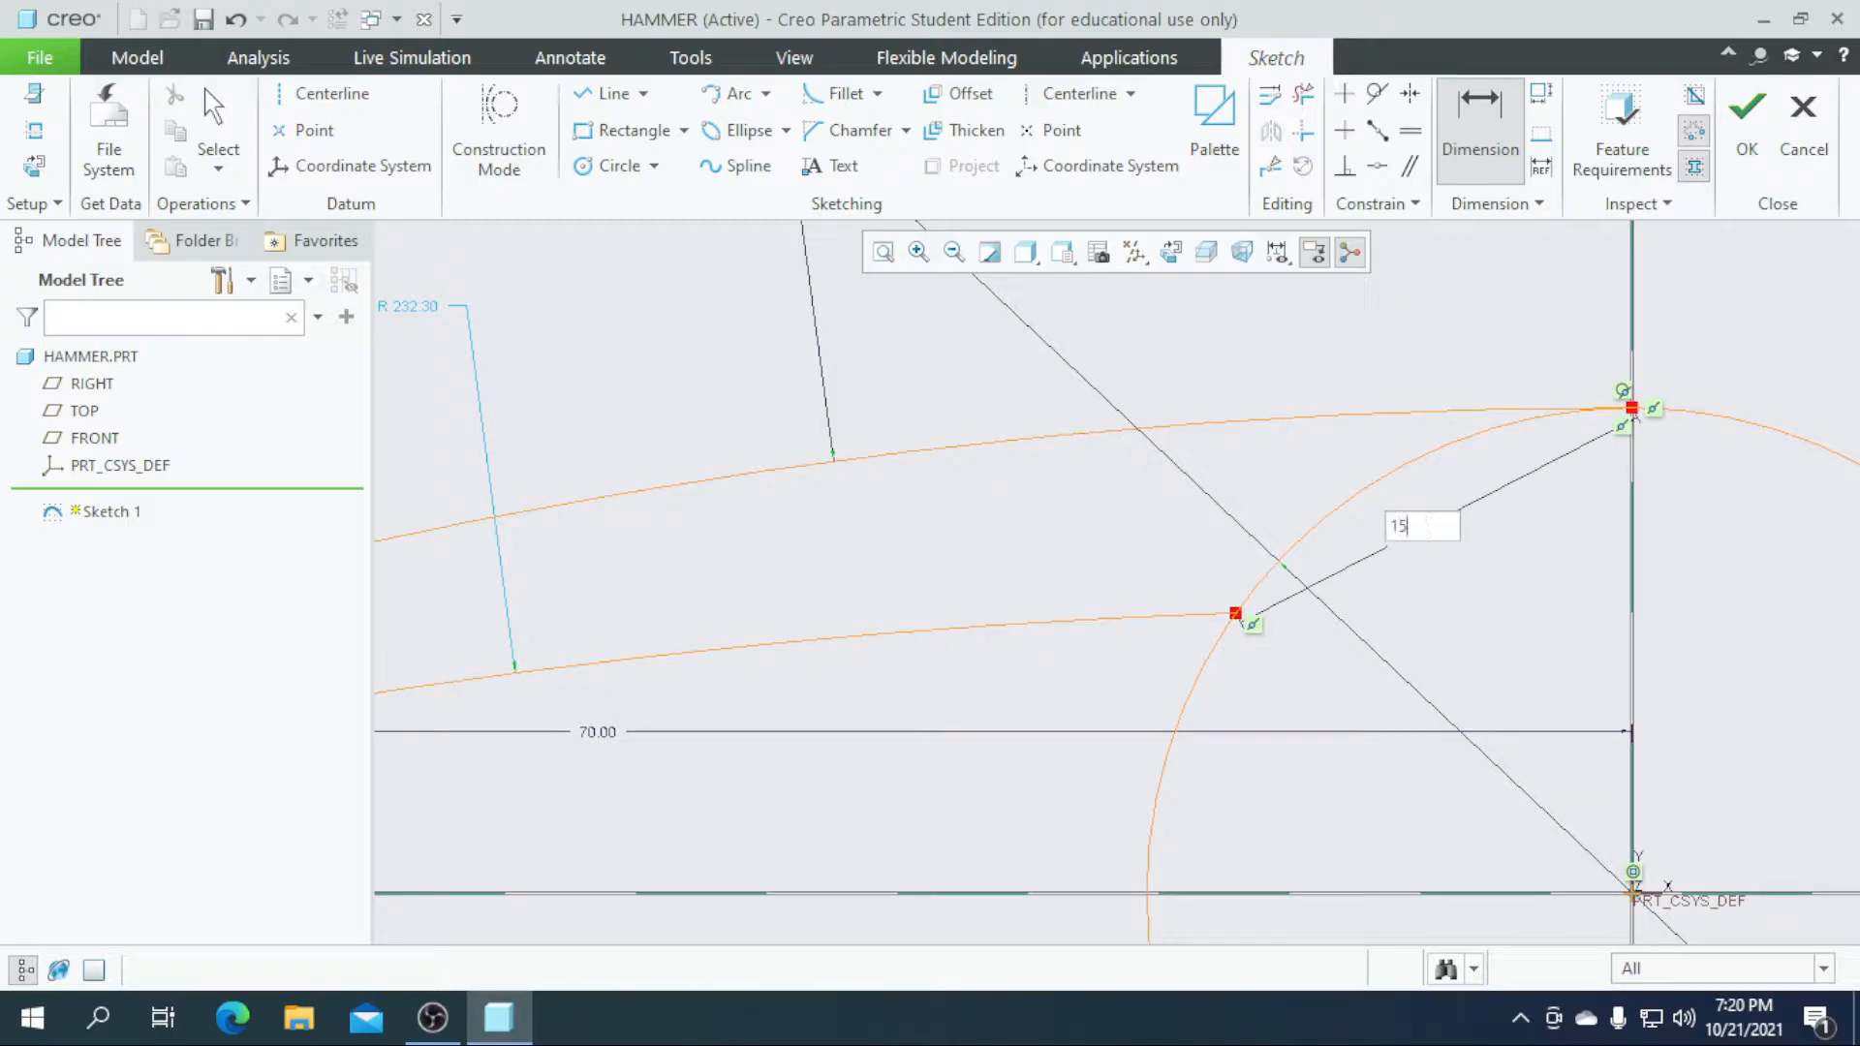
{"action": "key", "text": "Return"}
- Trim away the segment of the circle lying between the right endpoints of the two arcs
{"action": "scroll", "coordinate": [1533, 590], "scroll_direction": "down", "scroll_amount": 4}
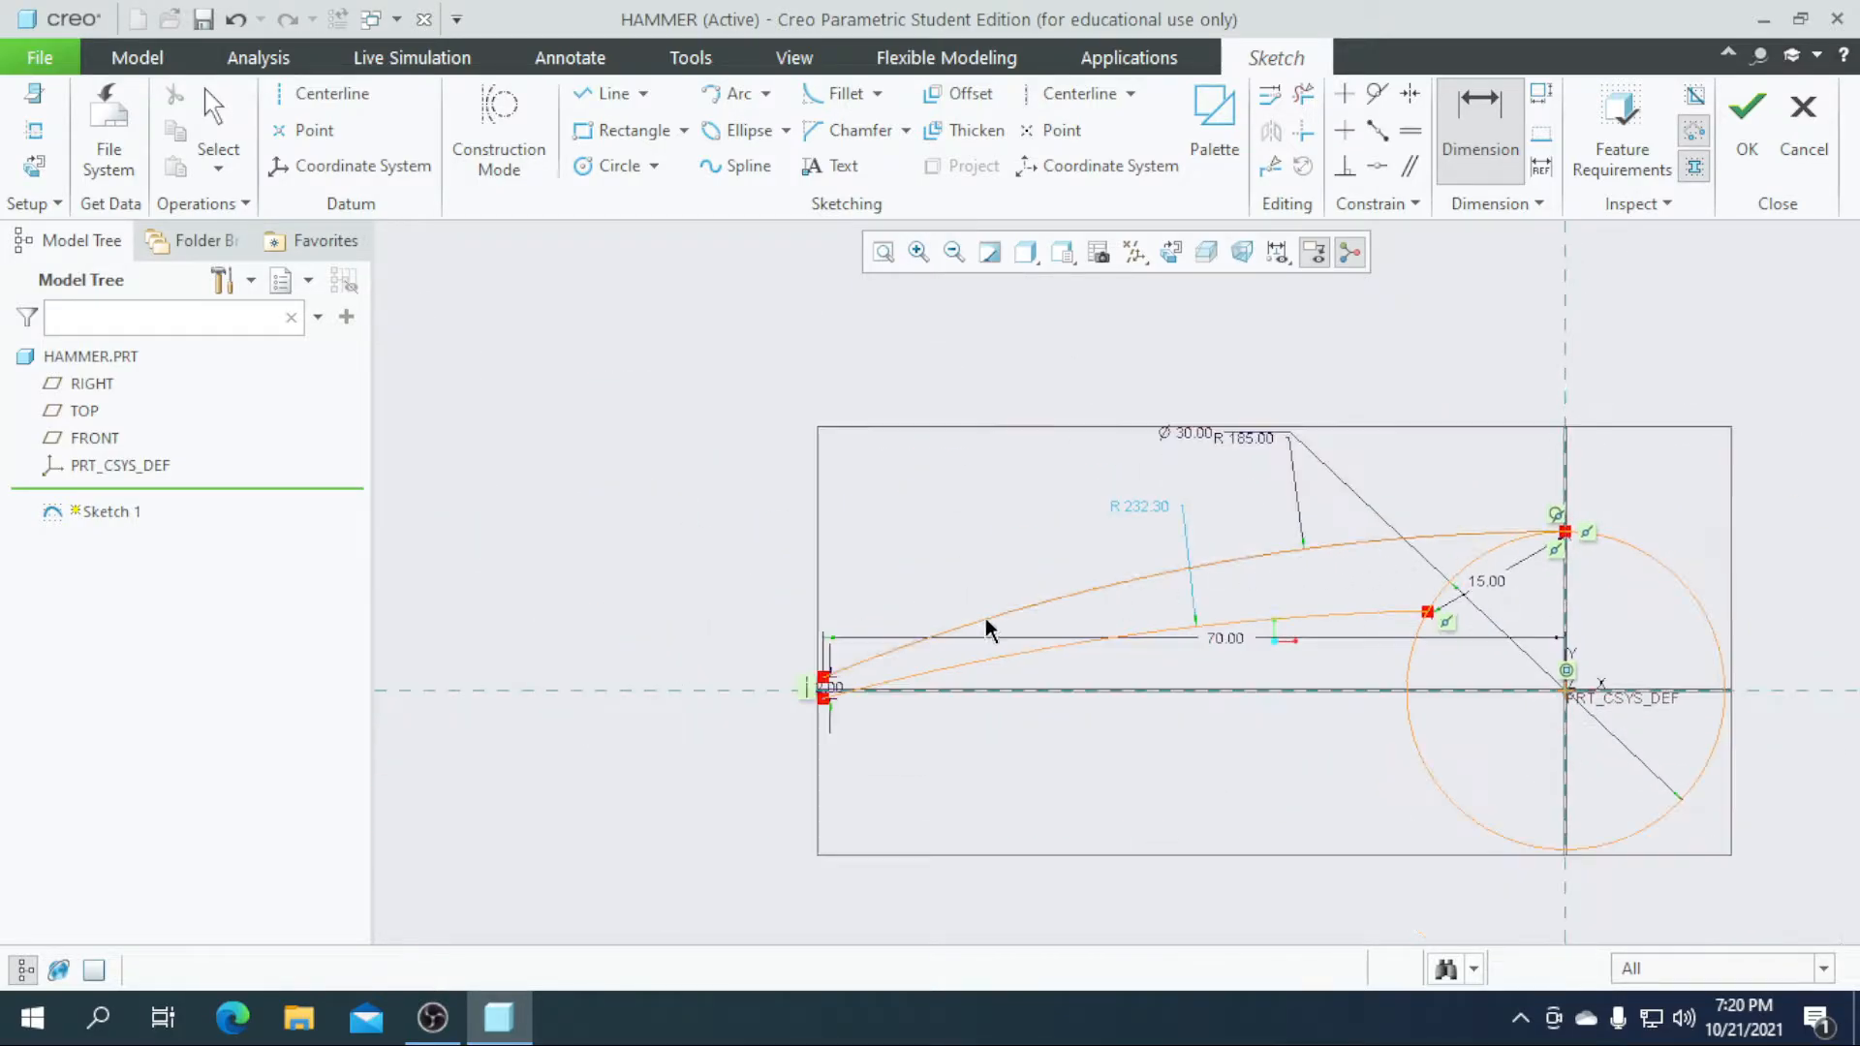
{"action": "scroll", "coordinate": [838, 593], "scroll_direction": "down", "scroll_amount": 2}
{"action": "scroll", "coordinate": [1039, 603], "scroll_direction": "up", "scroll_amount": 5}
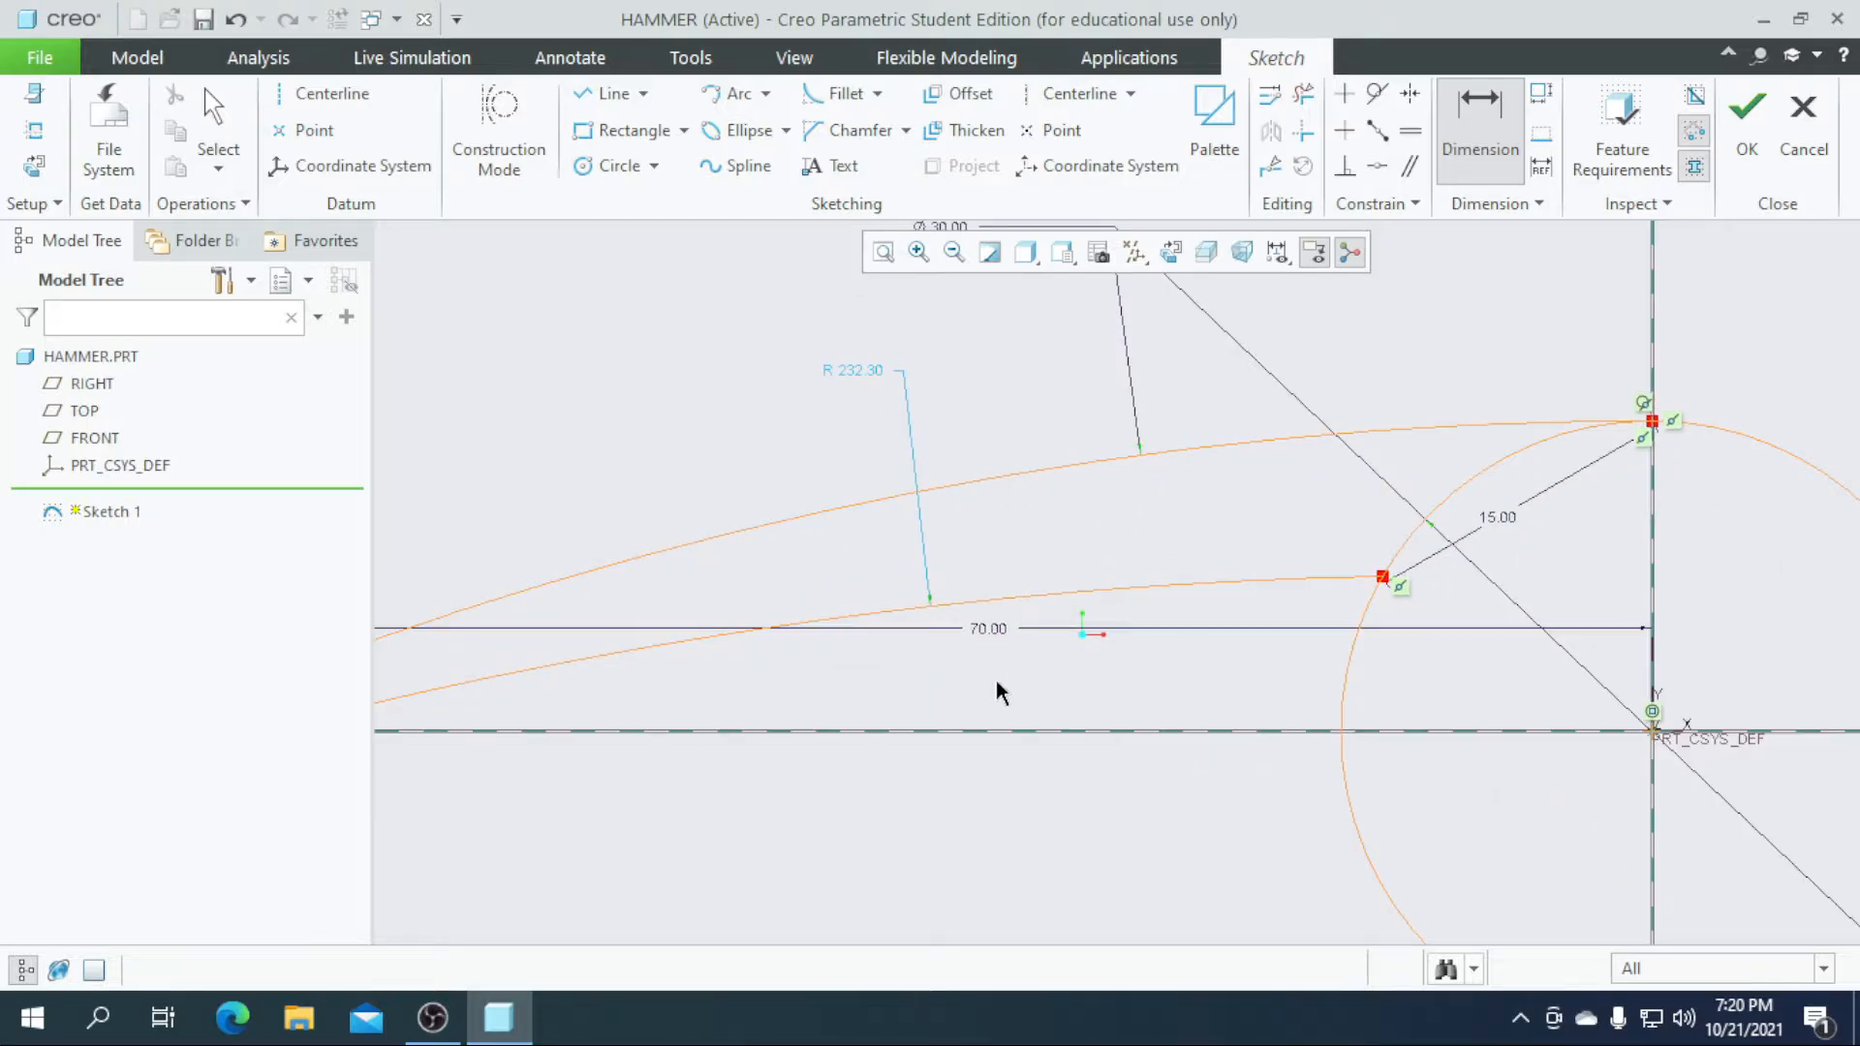
{"action": "scroll", "coordinate": [996, 680], "scroll_direction": "down", "scroll_amount": 2}
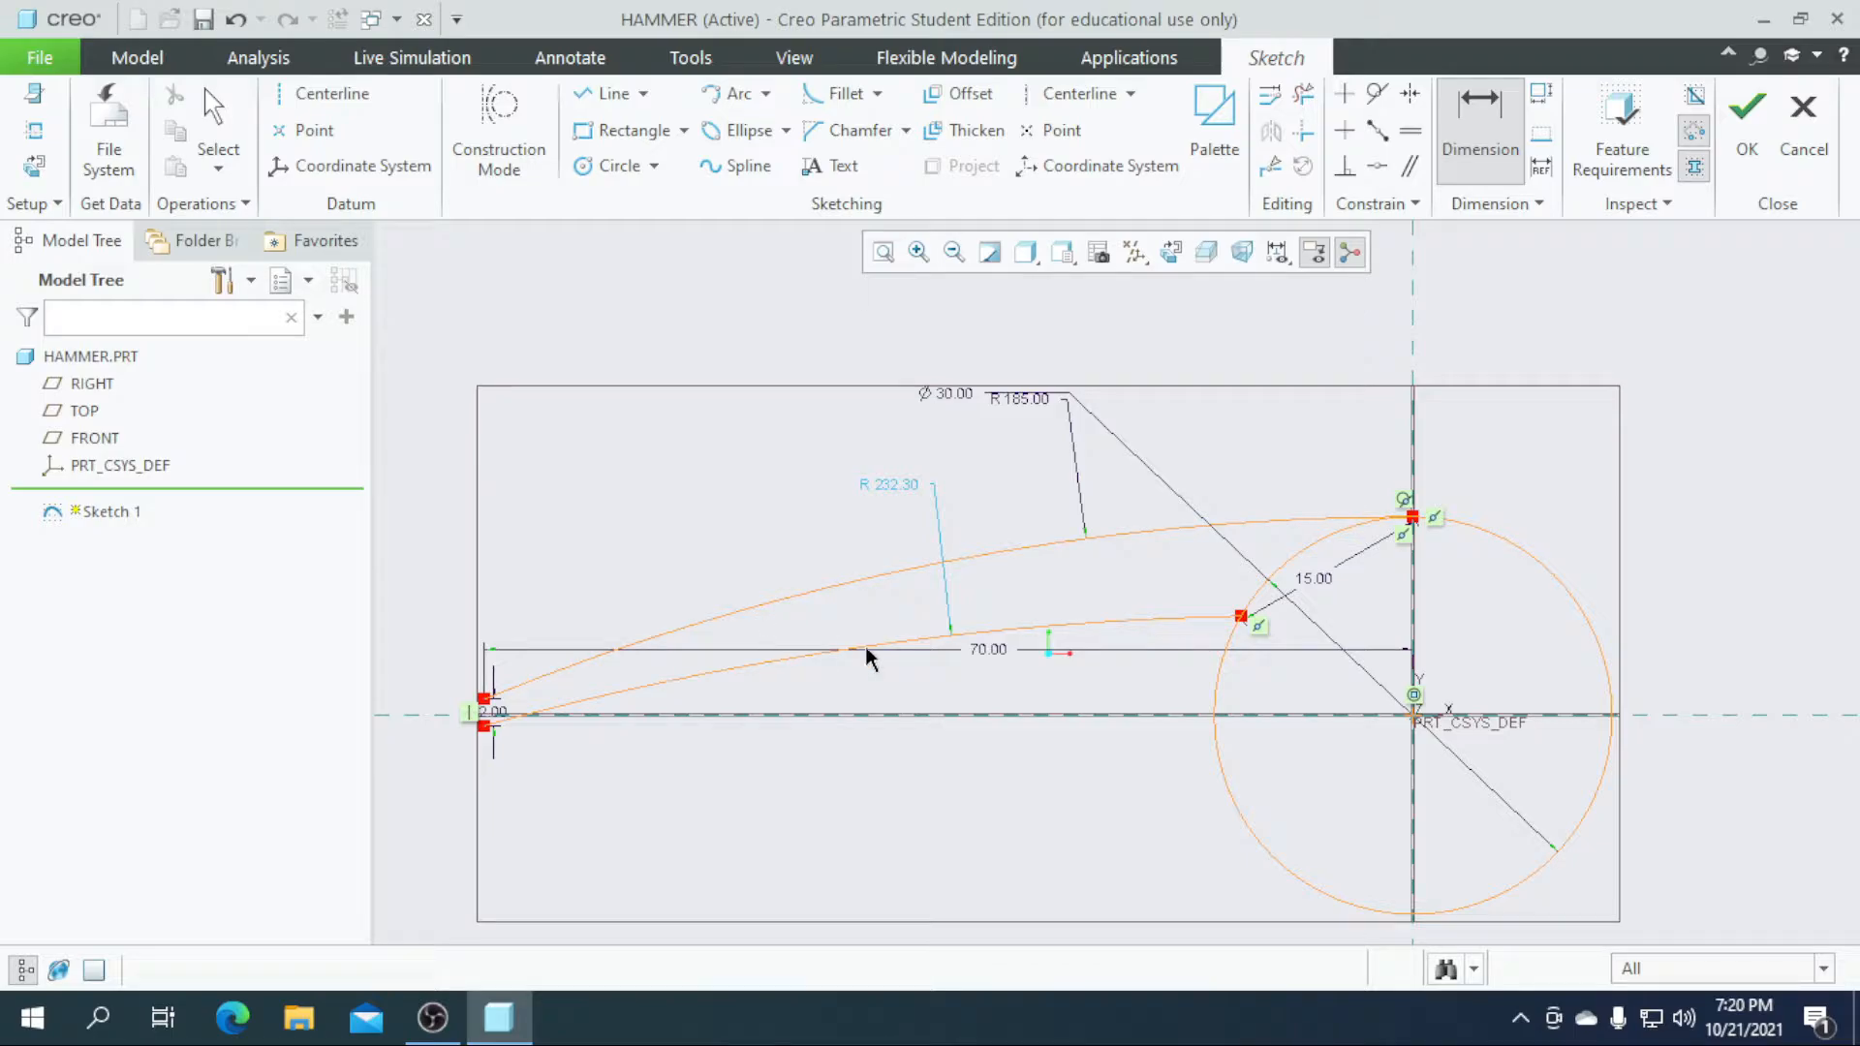
{"action": "left_click", "coordinate": [1305, 94]}
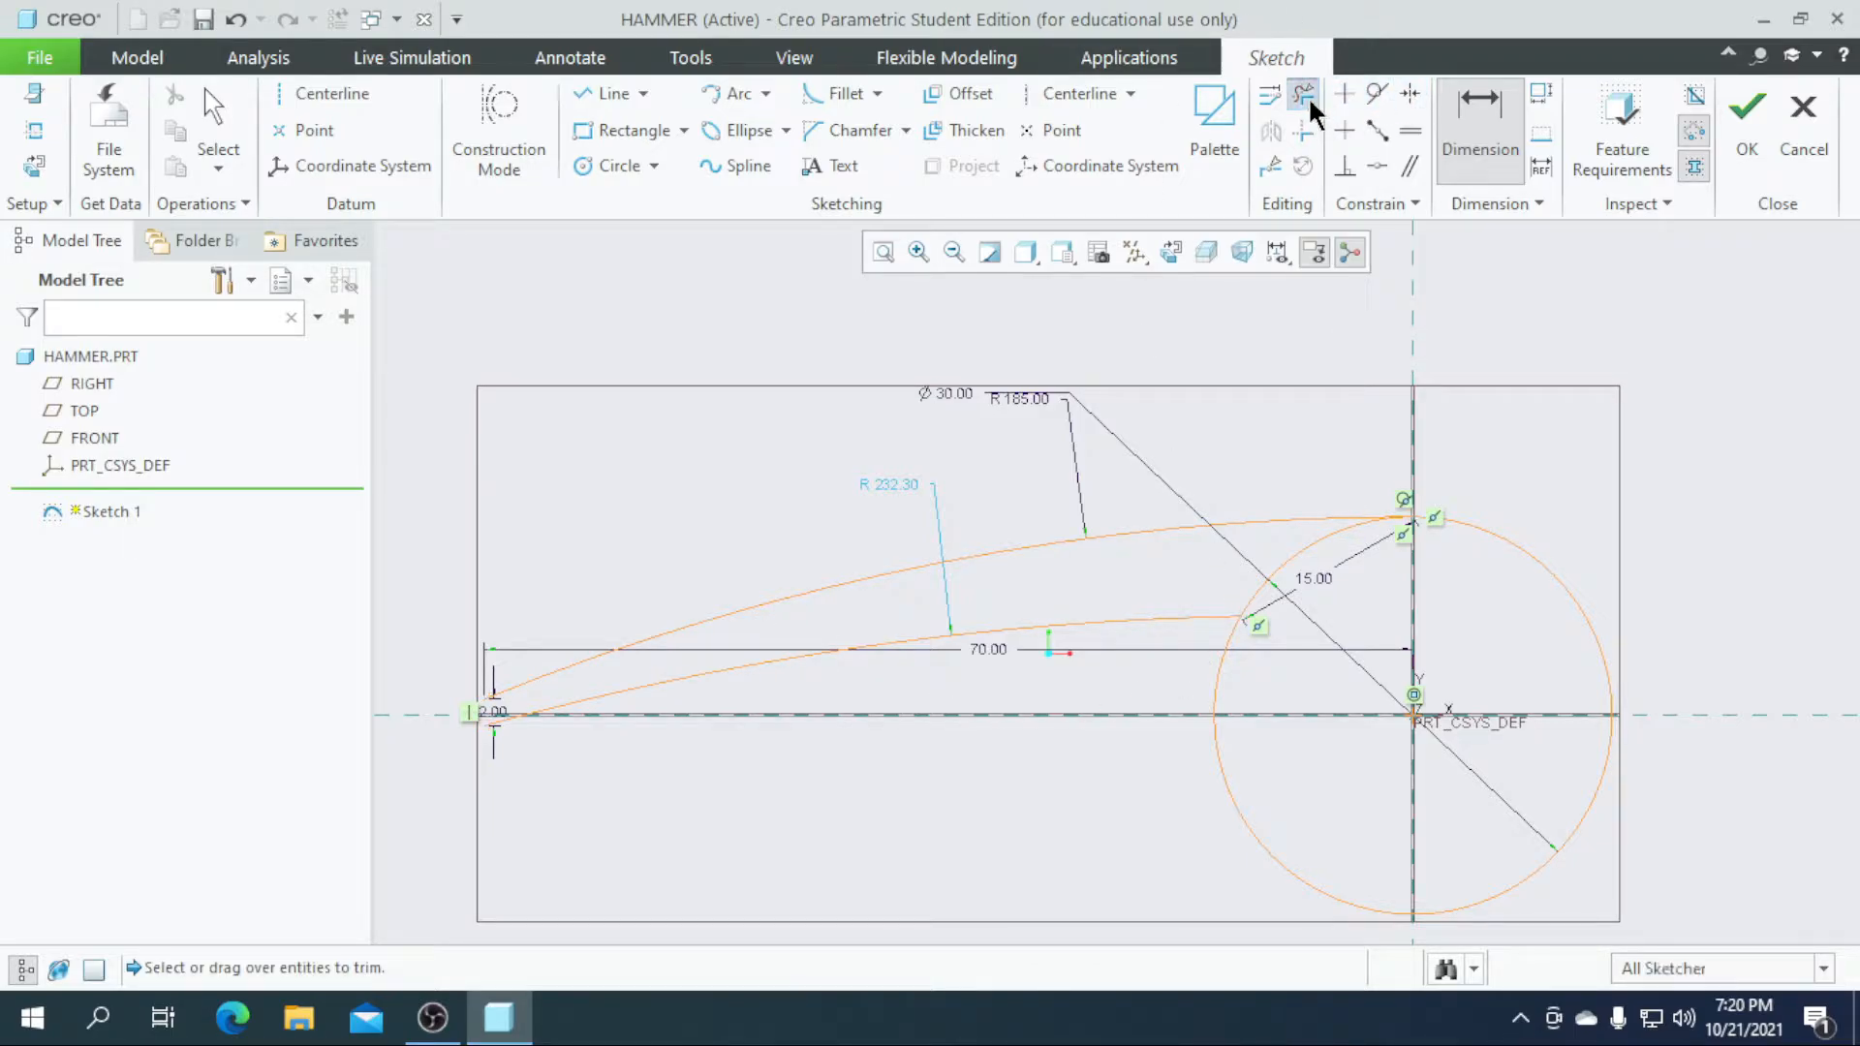
{"action": "scroll", "coordinate": [1255, 585], "scroll_direction": "up", "scroll_amount": 3}
{"action": "left_click", "coordinate": [1312, 614]}
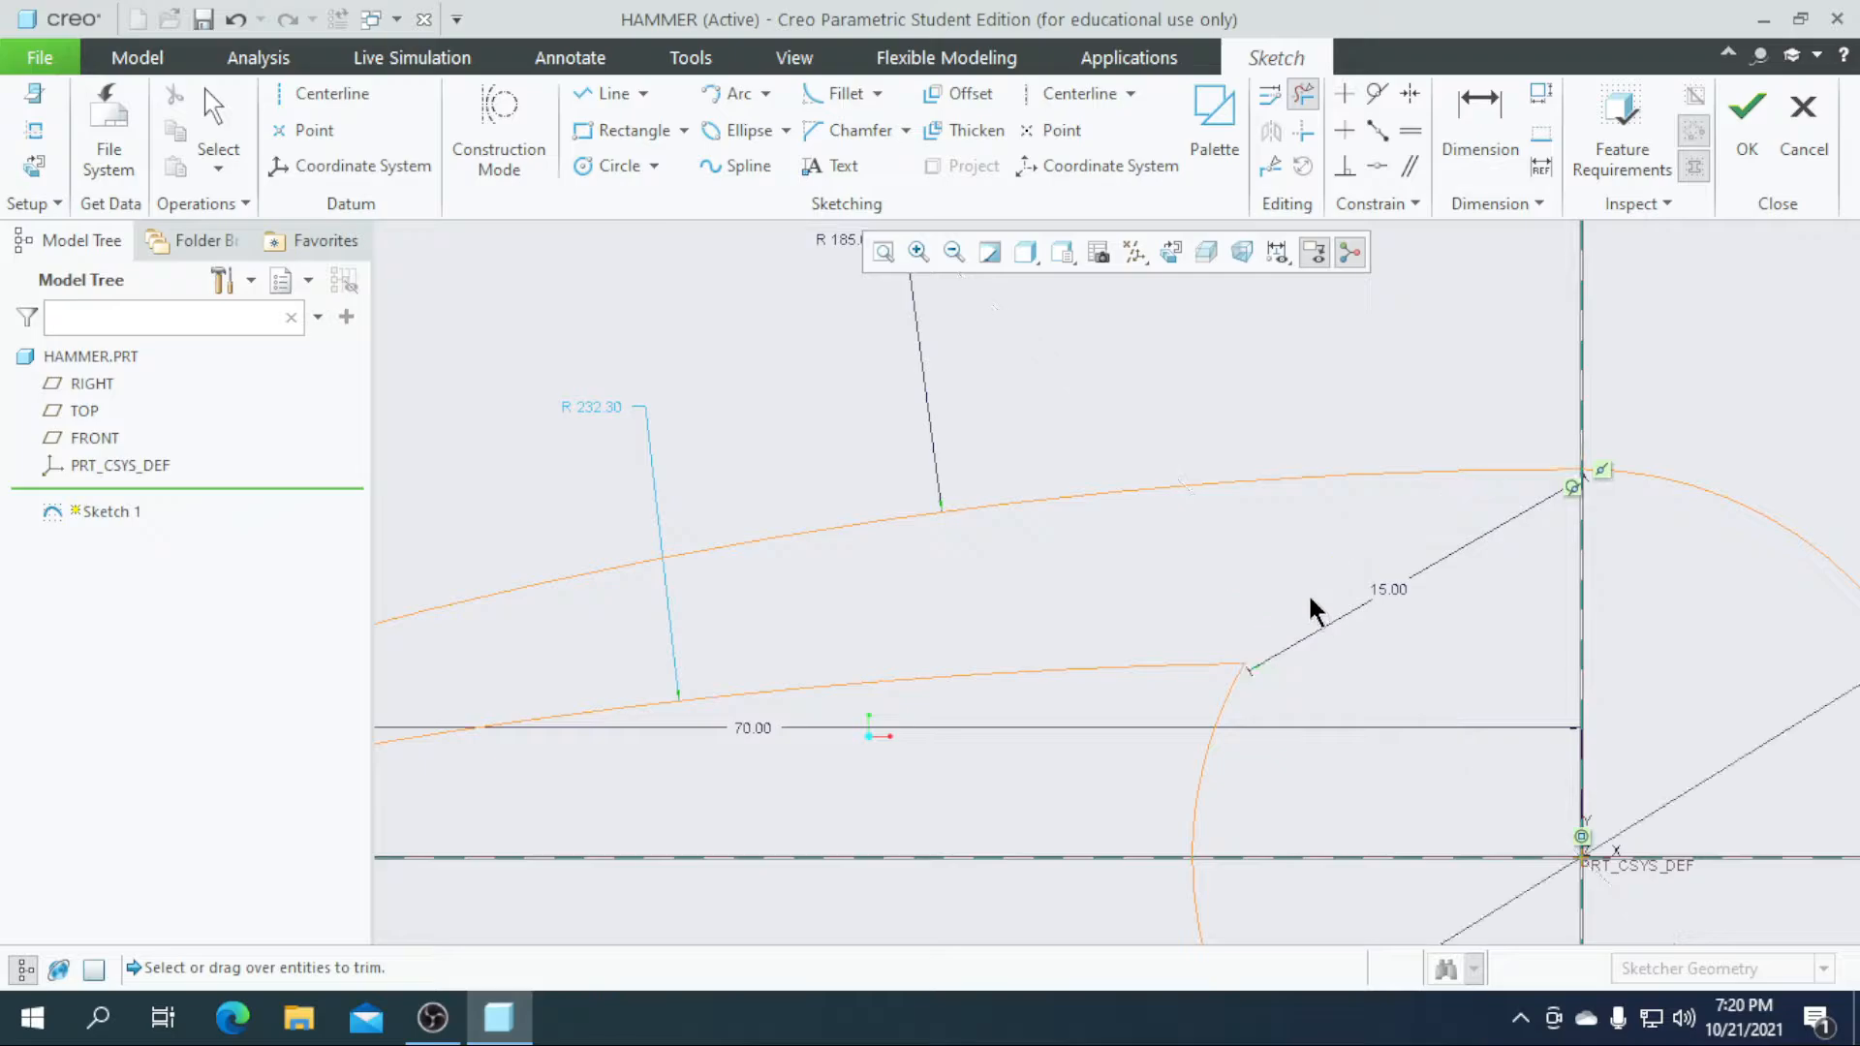
- Close the profile with a vertical line joining the left endpoints of the two arcs
{"action": "scroll", "coordinate": [1298, 581], "scroll_direction": "down", "scroll_amount": 4}
{"action": "scroll", "coordinate": [681, 648], "scroll_direction": "up", "scroll_amount": 3}
{"action": "left_click", "coordinate": [606, 93]}
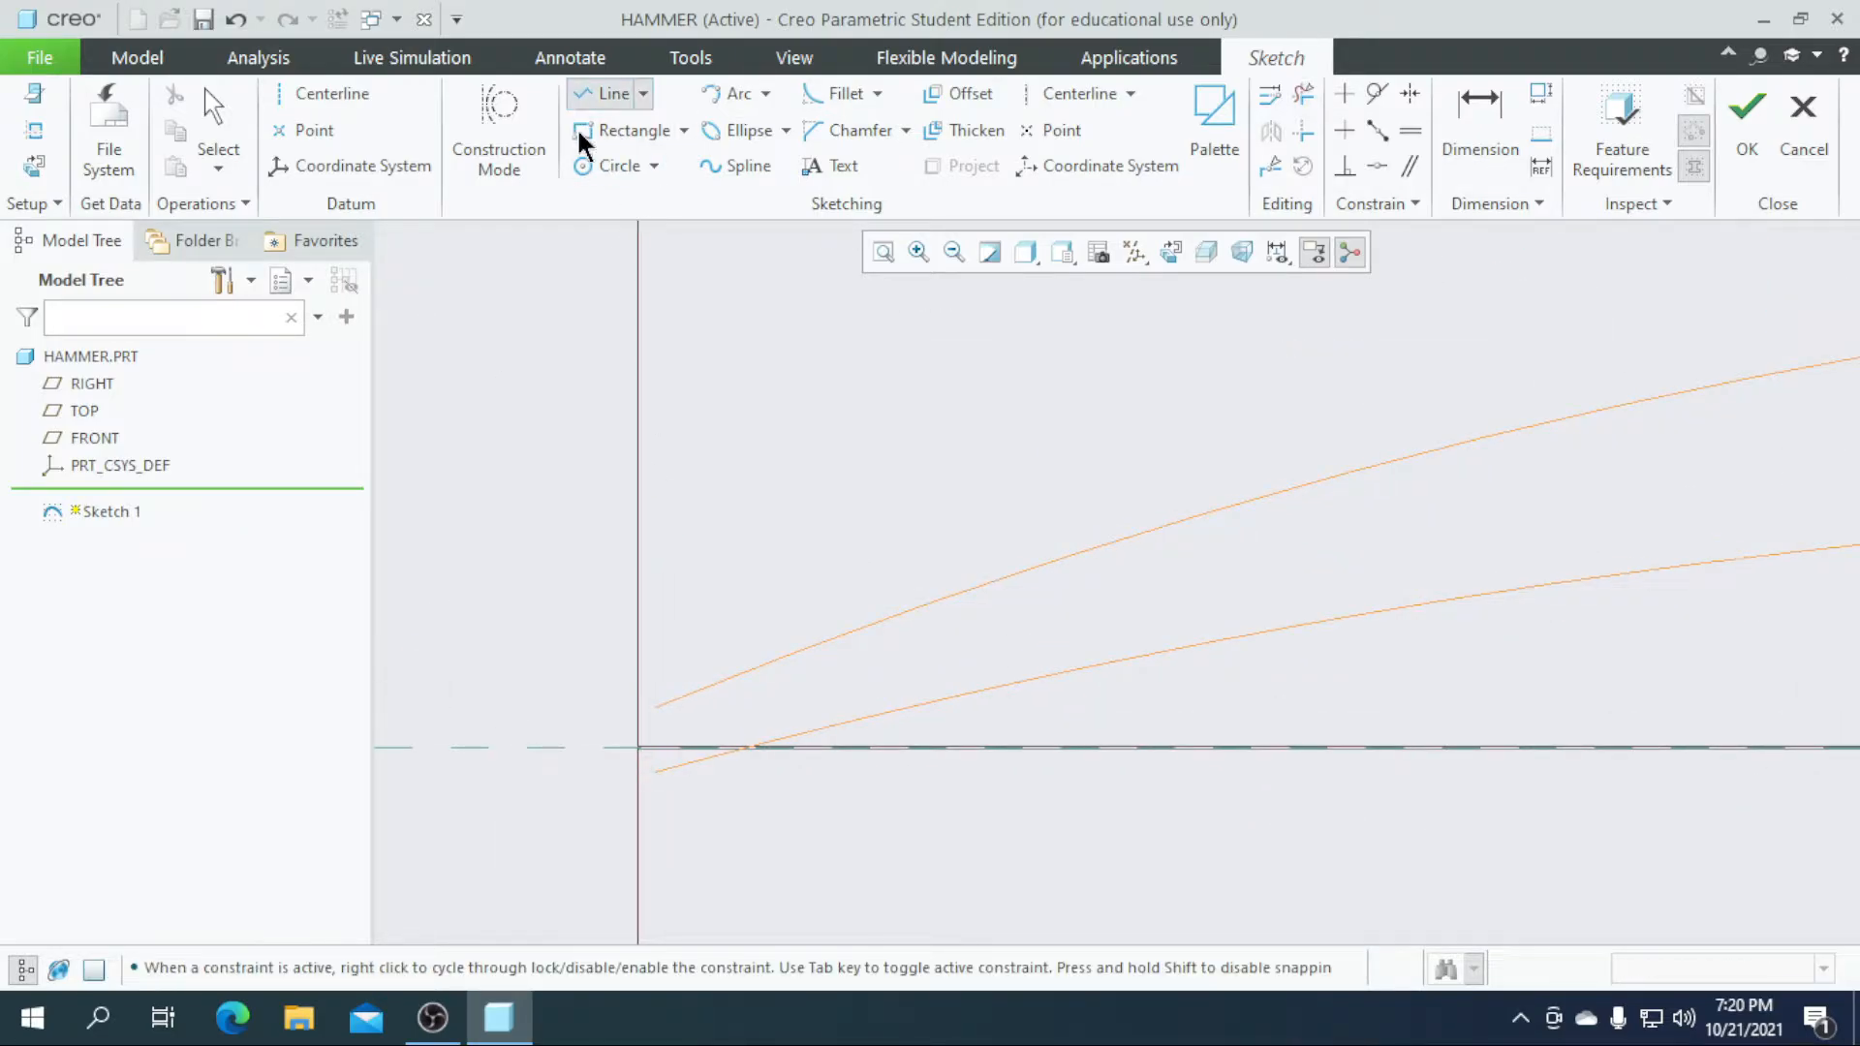
{"action": "scroll", "coordinate": [637, 710], "scroll_direction": "up", "scroll_amount": 2}
{"action": "scroll", "coordinate": [636, 706], "scroll_direction": "up", "scroll_amount": 2}
{"action": "left_click", "coordinate": [708, 744]}
{"action": "scroll", "coordinate": [707, 746], "scroll_direction": "down", "scroll_amount": 3}
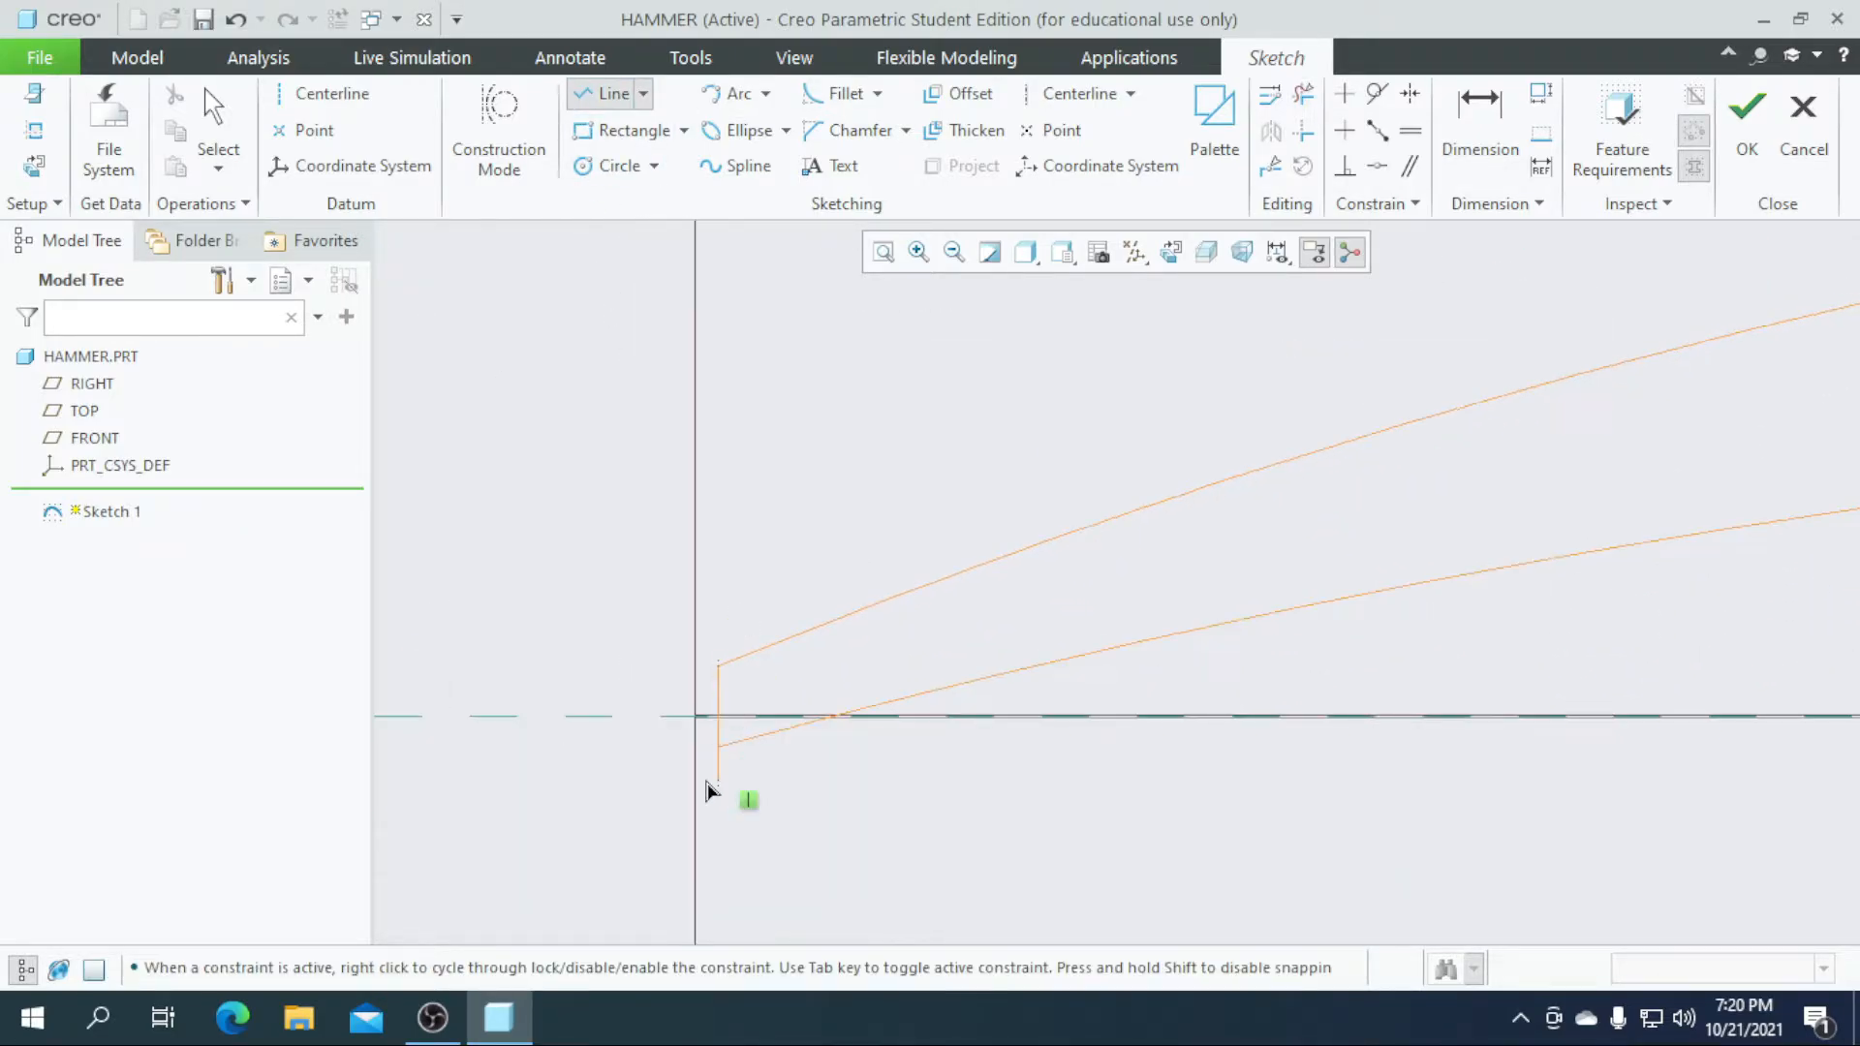
{"action": "scroll", "coordinate": [707, 777], "scroll_direction": "up", "scroll_amount": 2}
{"action": "left_click", "coordinate": [739, 702]}
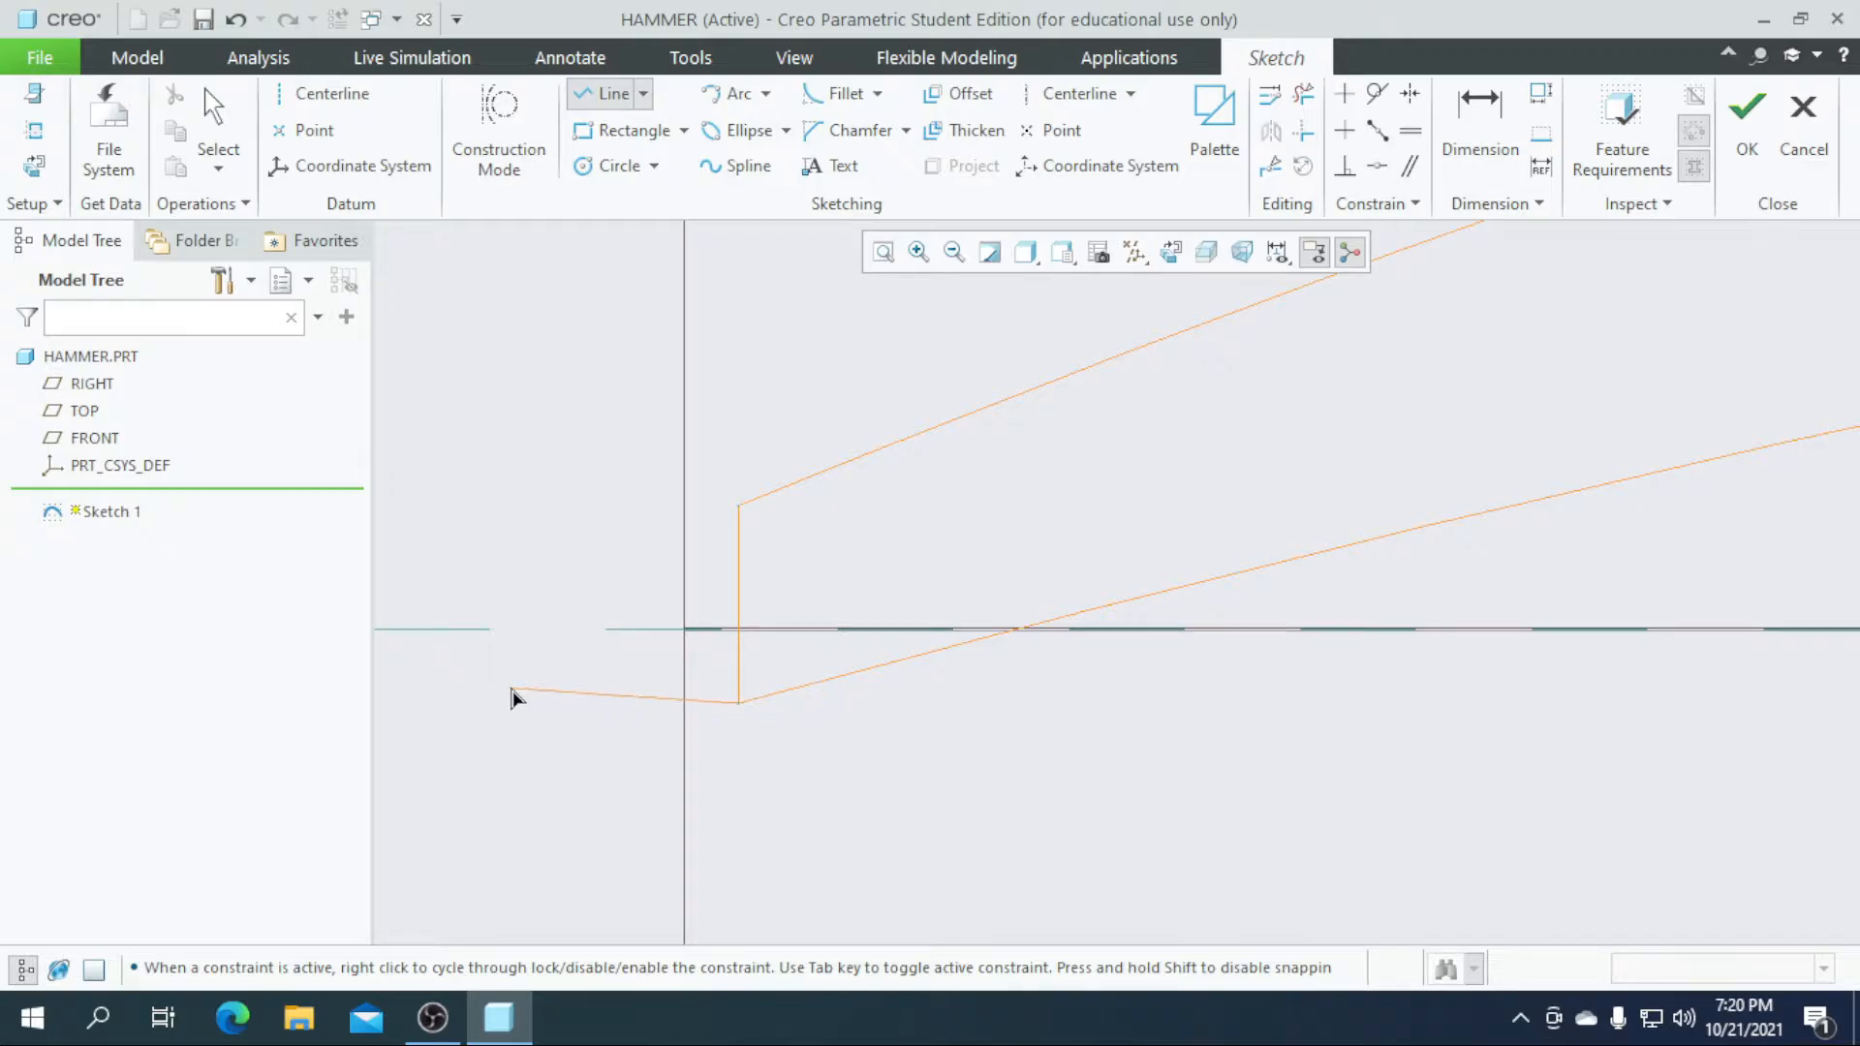
{"action": "scroll", "coordinate": [515, 702], "scroll_direction": "down", "scroll_amount": 3}
{"action": "scroll", "coordinate": [585, 696], "scroll_direction": "down", "scroll_amount": 1}
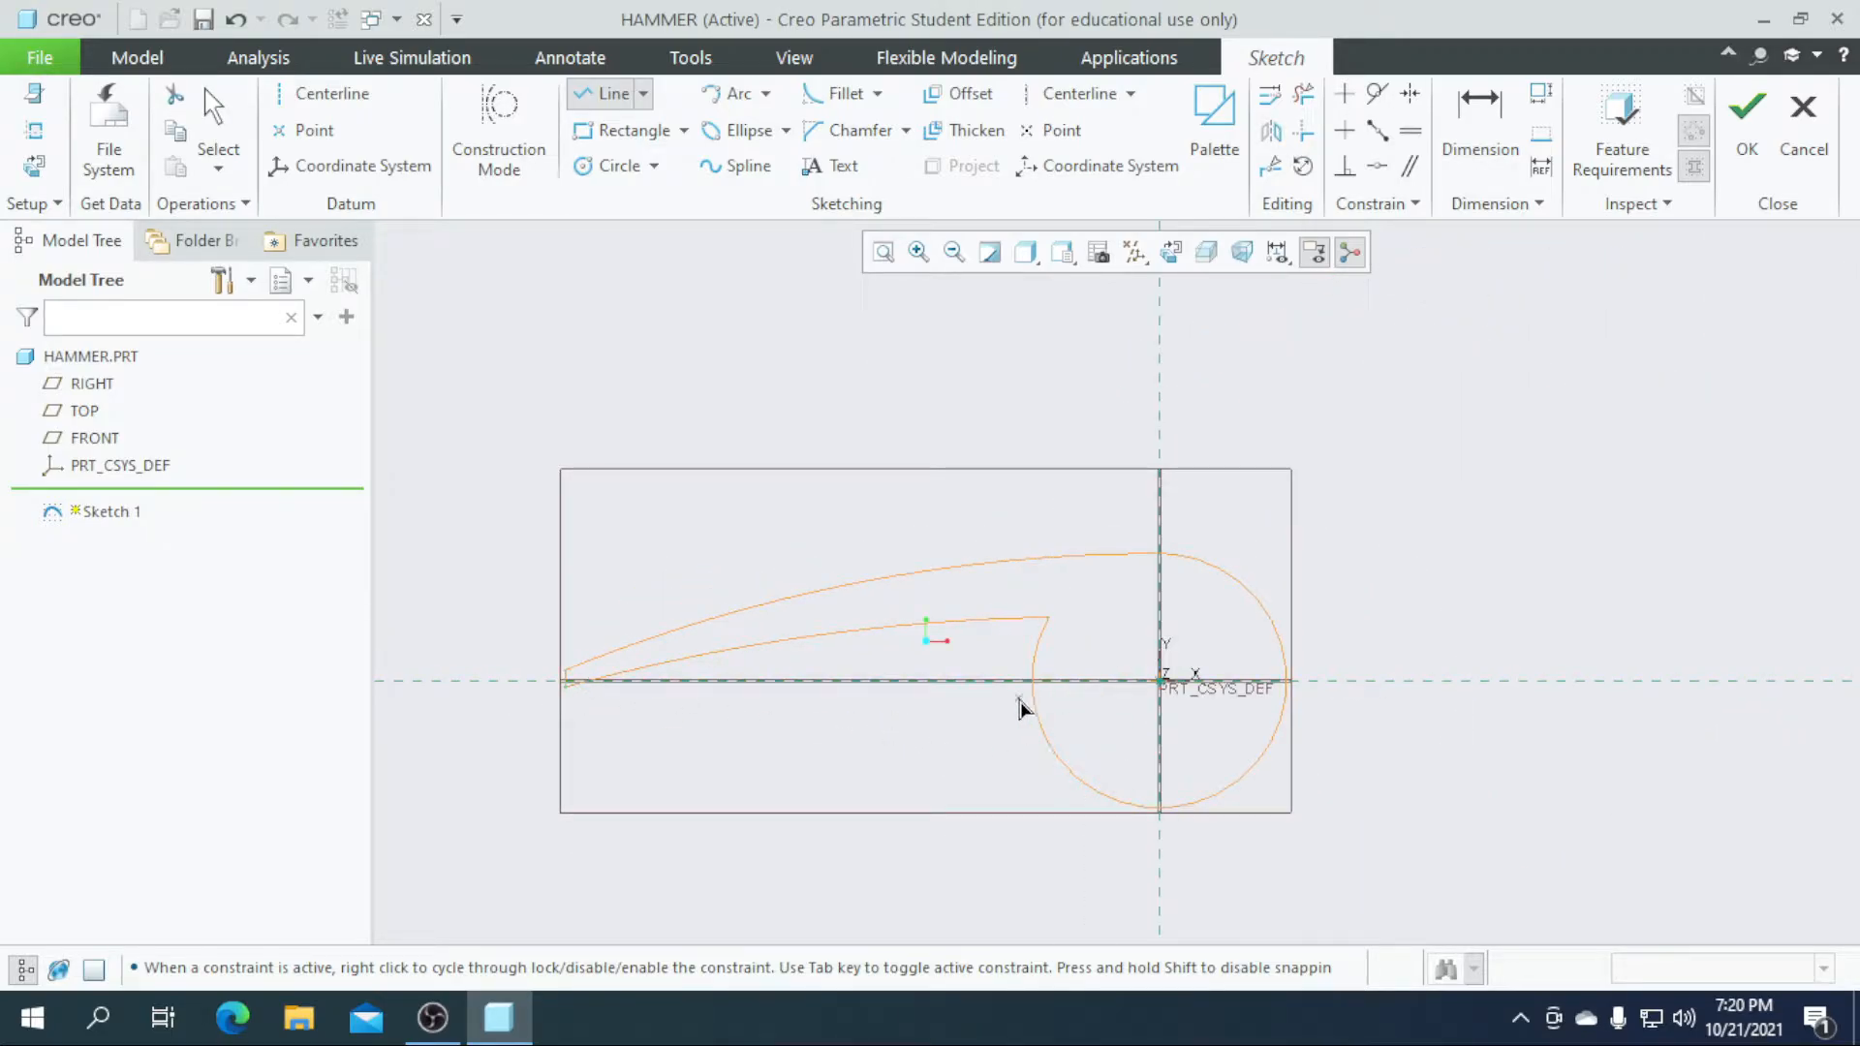
- Finish the sketch, start a solid extrusion of it, and switch the model display to Shading With Edges
{"action": "scroll", "coordinate": [1019, 707], "scroll_direction": "down", "scroll_amount": 1}
{"action": "scroll", "coordinate": [997, 714], "scroll_direction": "up", "scroll_amount": 1}
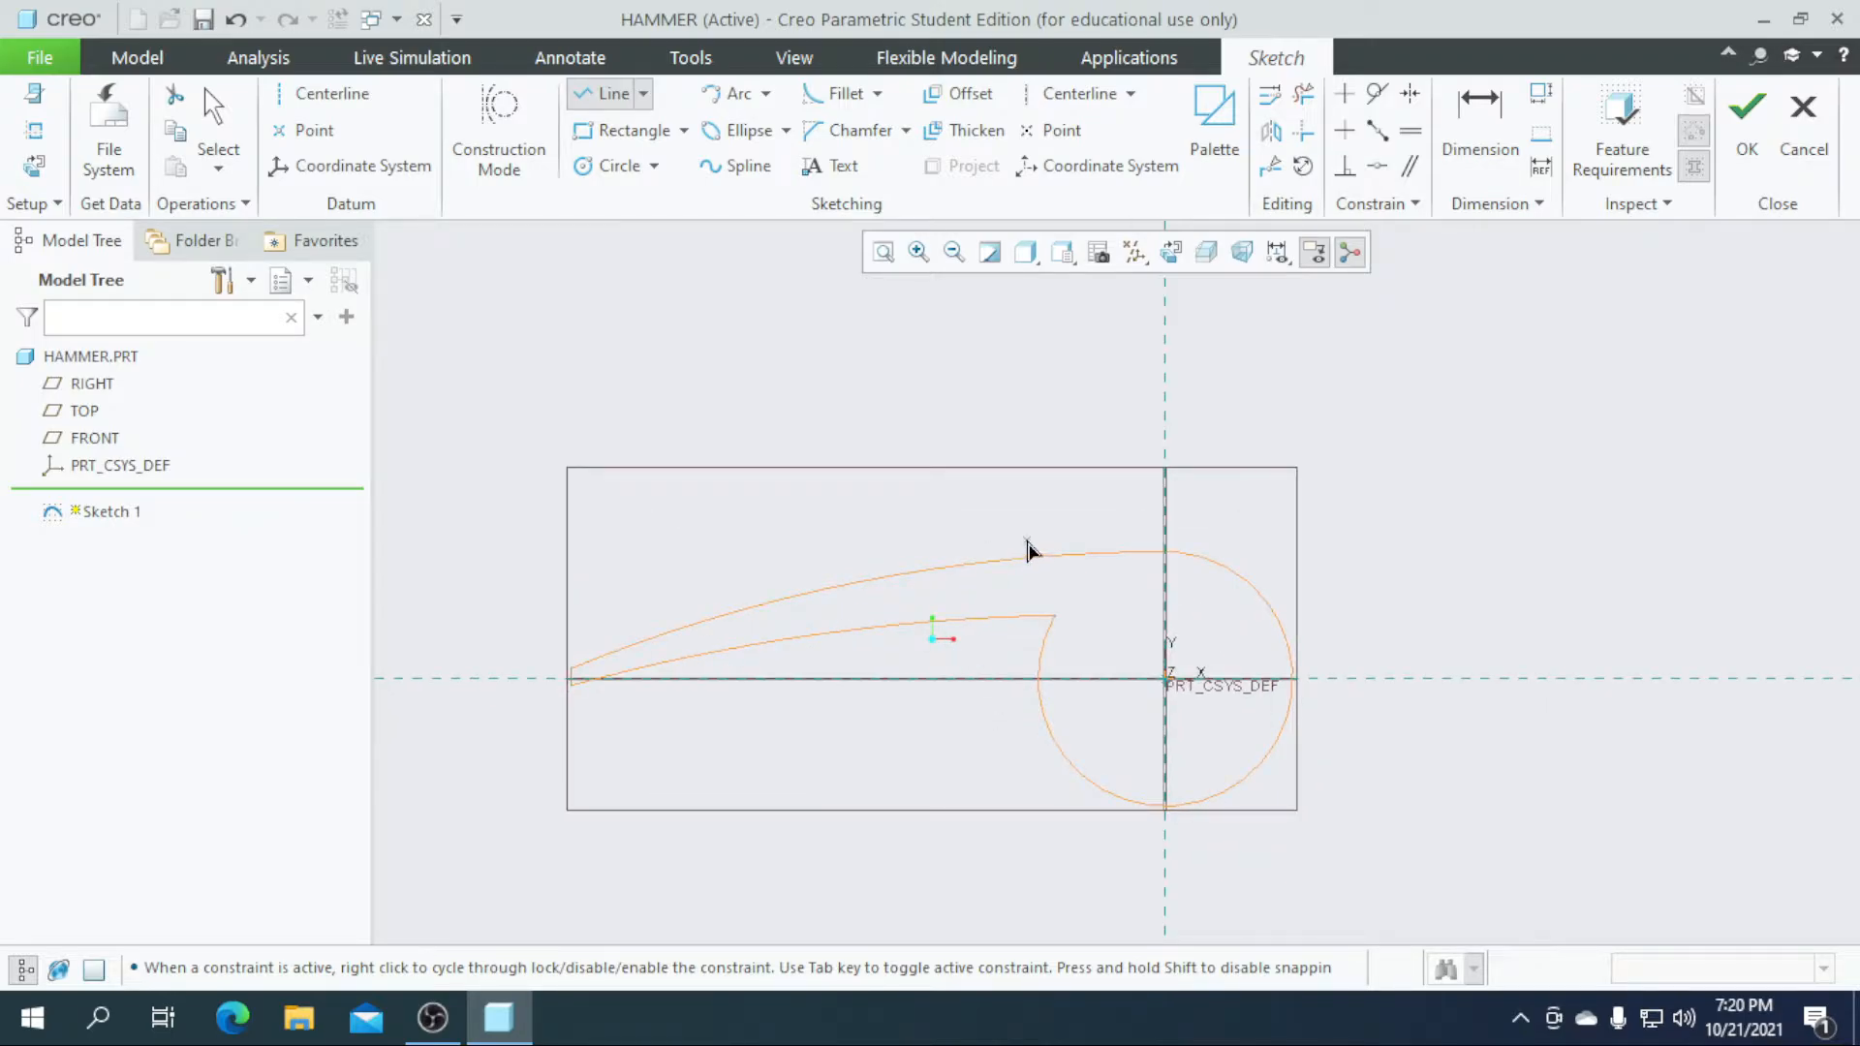
{"action": "scroll", "coordinate": [1017, 565], "scroll_direction": "up", "scroll_amount": 1}
{"action": "scroll", "coordinate": [1023, 576], "scroll_direction": "down", "scroll_amount": 1}
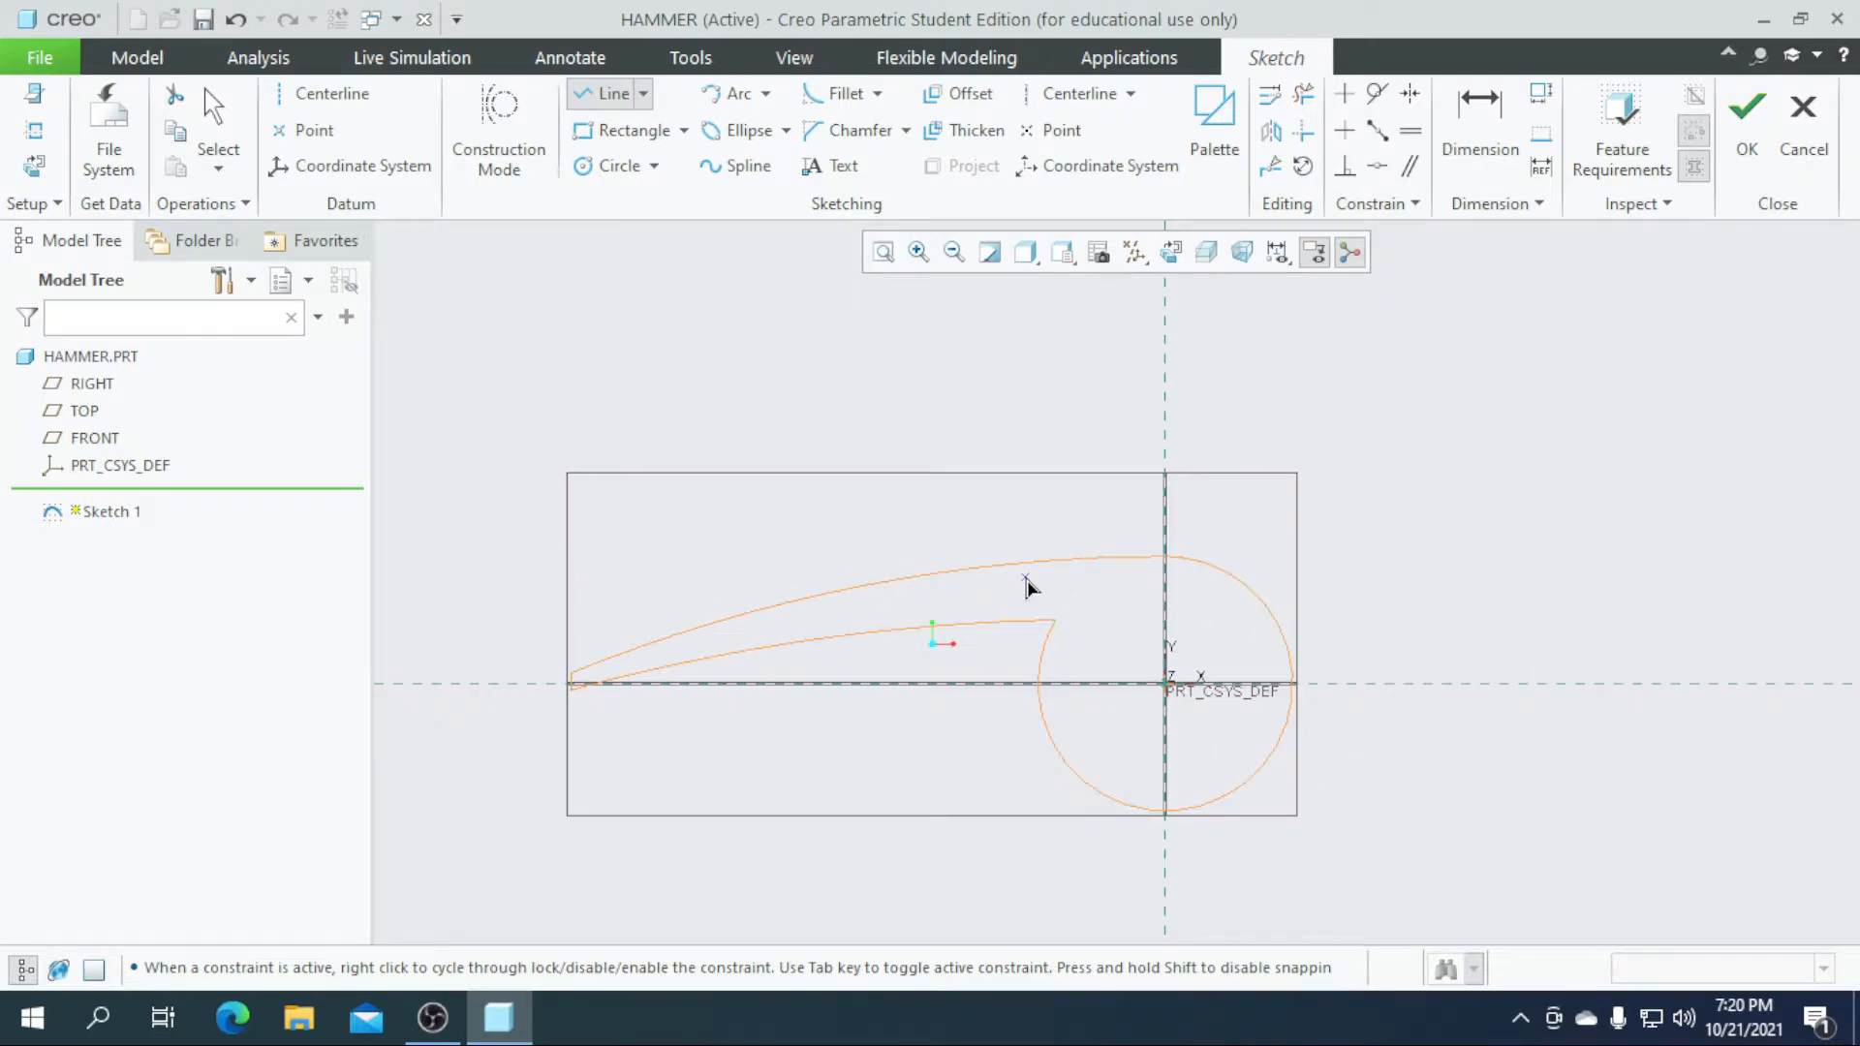
{"action": "left_click", "coordinate": [1748, 147]}
{"action": "left_click", "coordinate": [748, 150]}
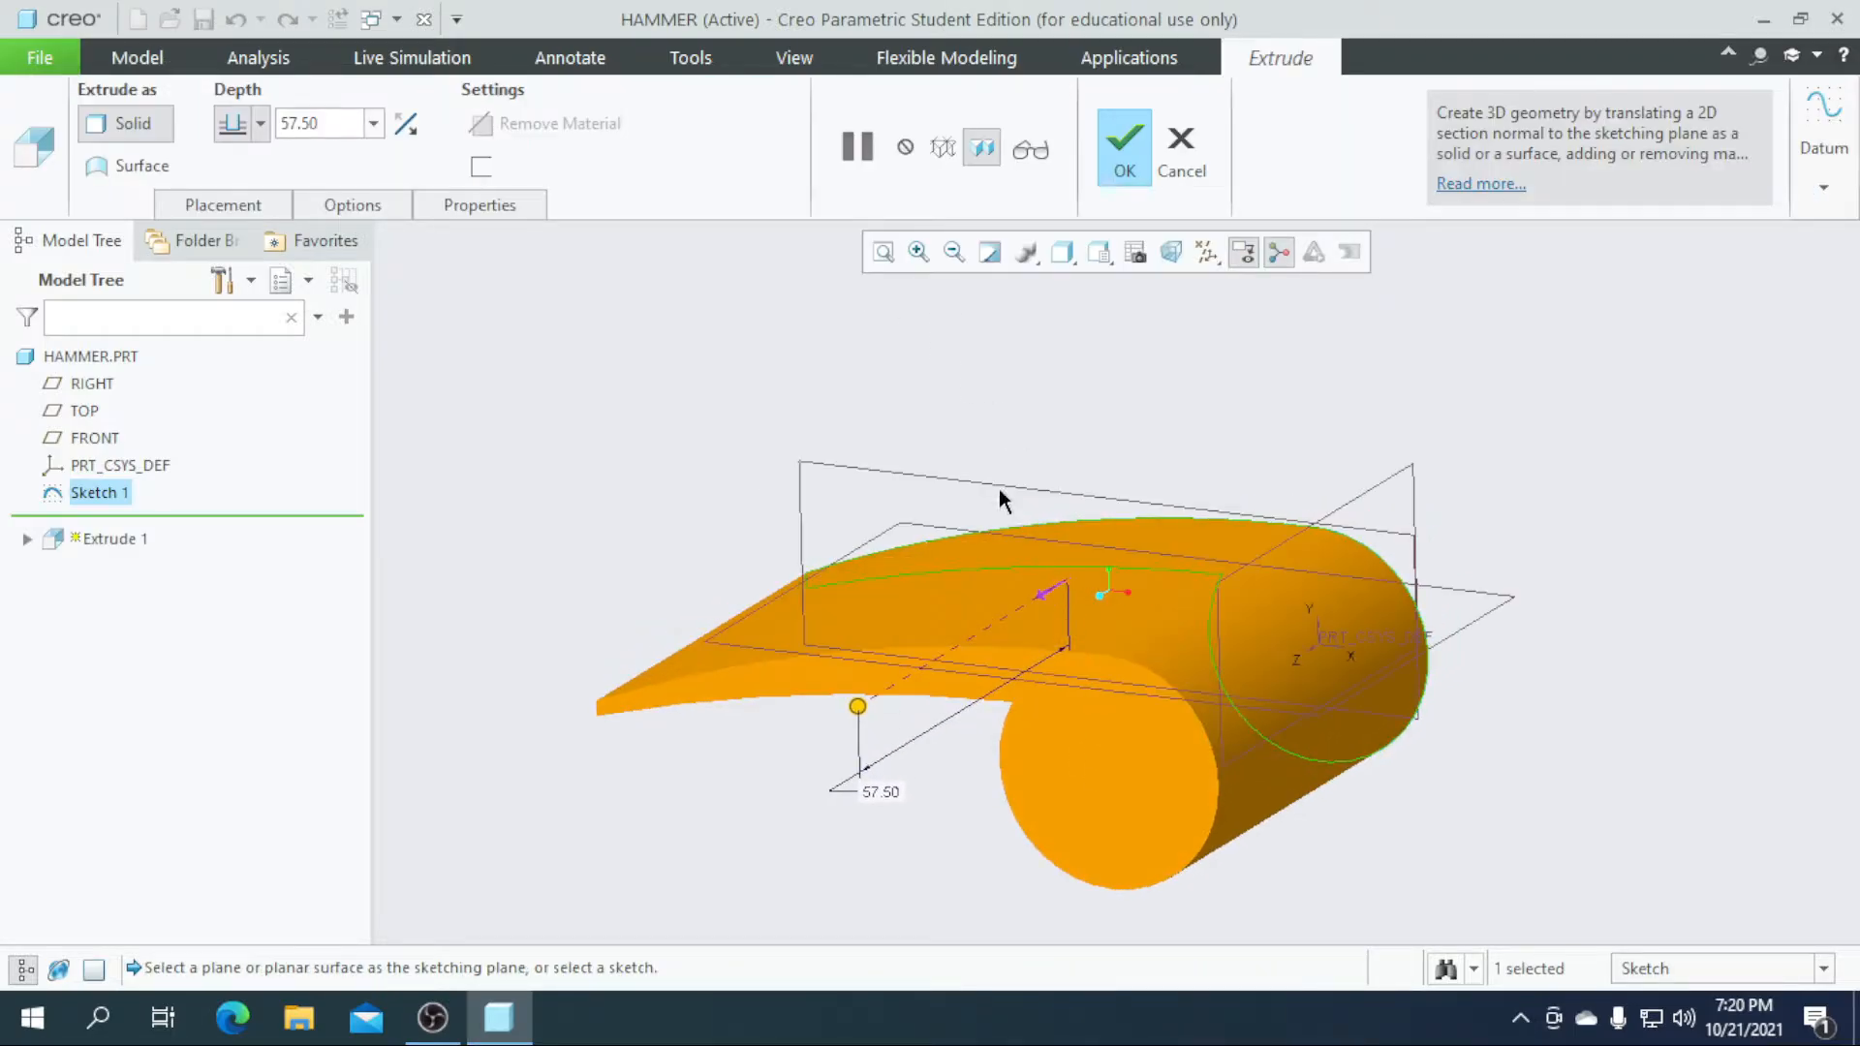
{"action": "left_click", "coordinate": [1093, 257]}
{"action": "left_click", "coordinate": [1062, 254]}
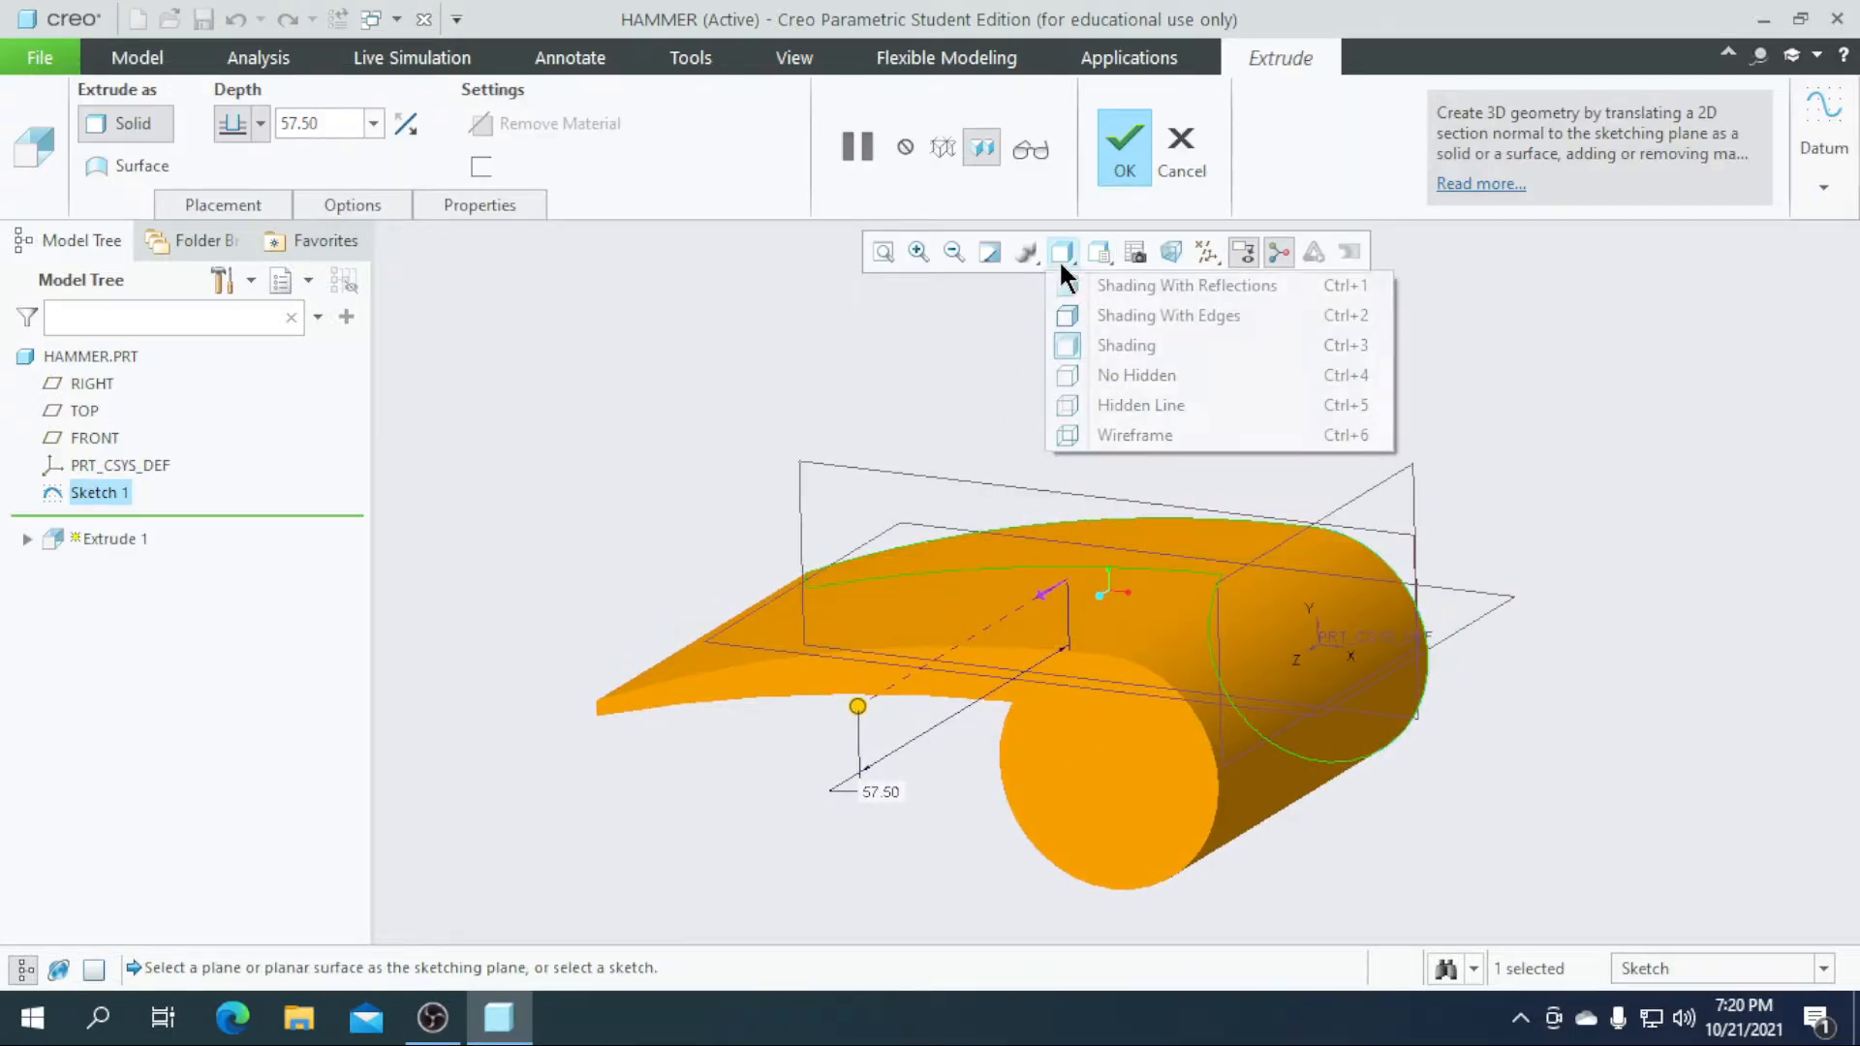
{"action": "left_click", "coordinate": [1108, 312]}
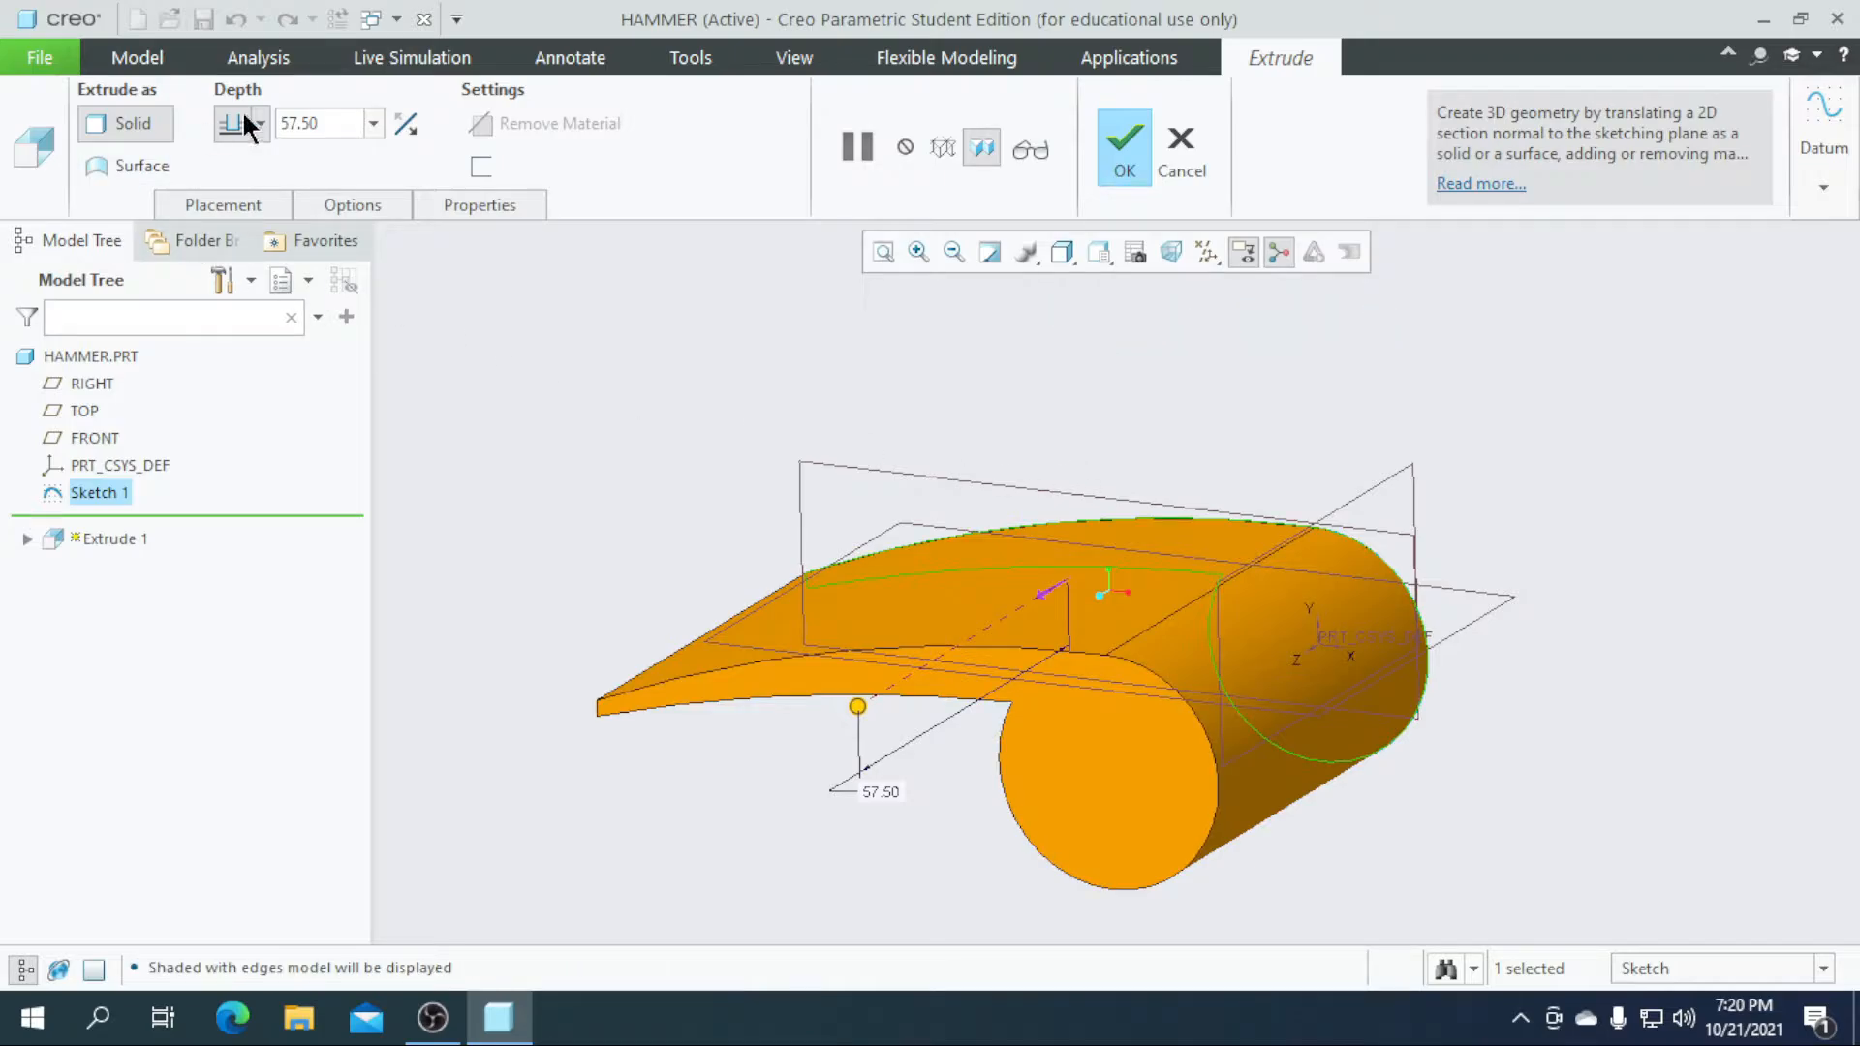
- Set the extrusion depth to 30 and complete the hammer head extrusion
{"action": "left_click", "coordinate": [352, 121]}
{"action": "type", "text": "3"}
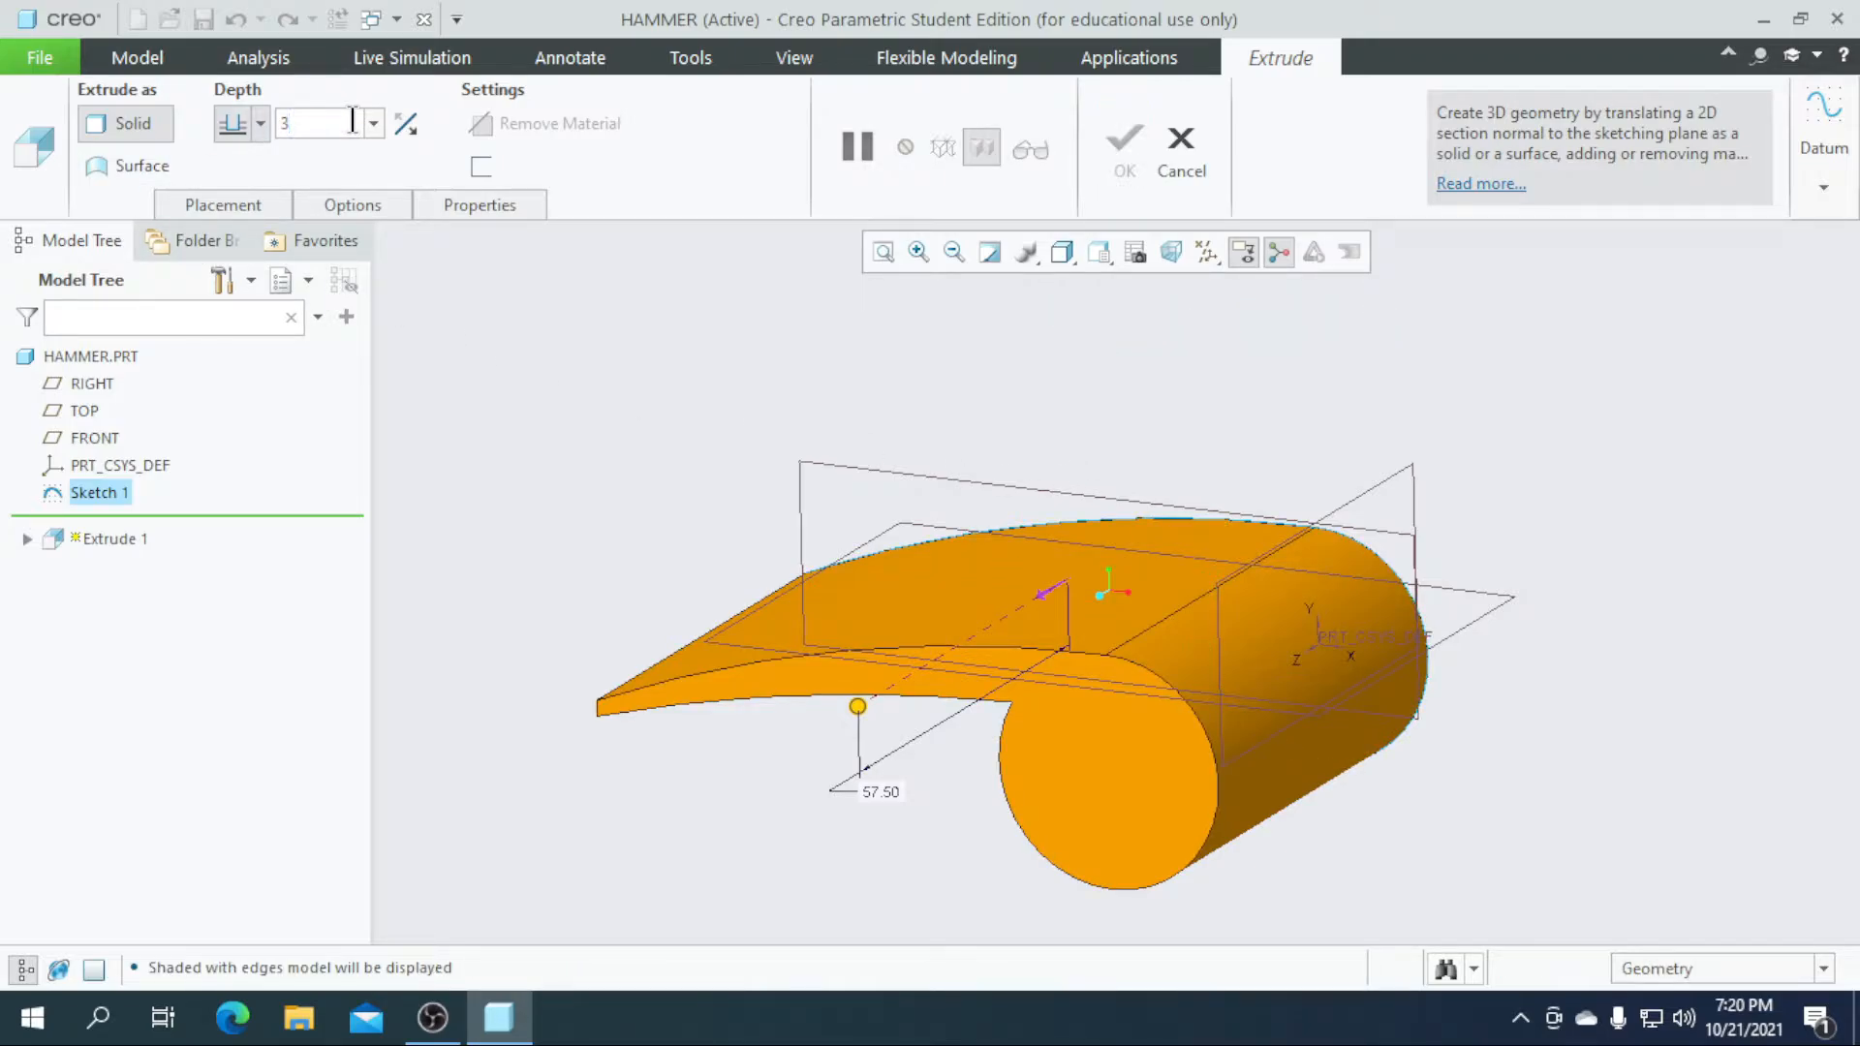
{"action": "type", "text": "0"}
{"action": "key", "text": "Return"}
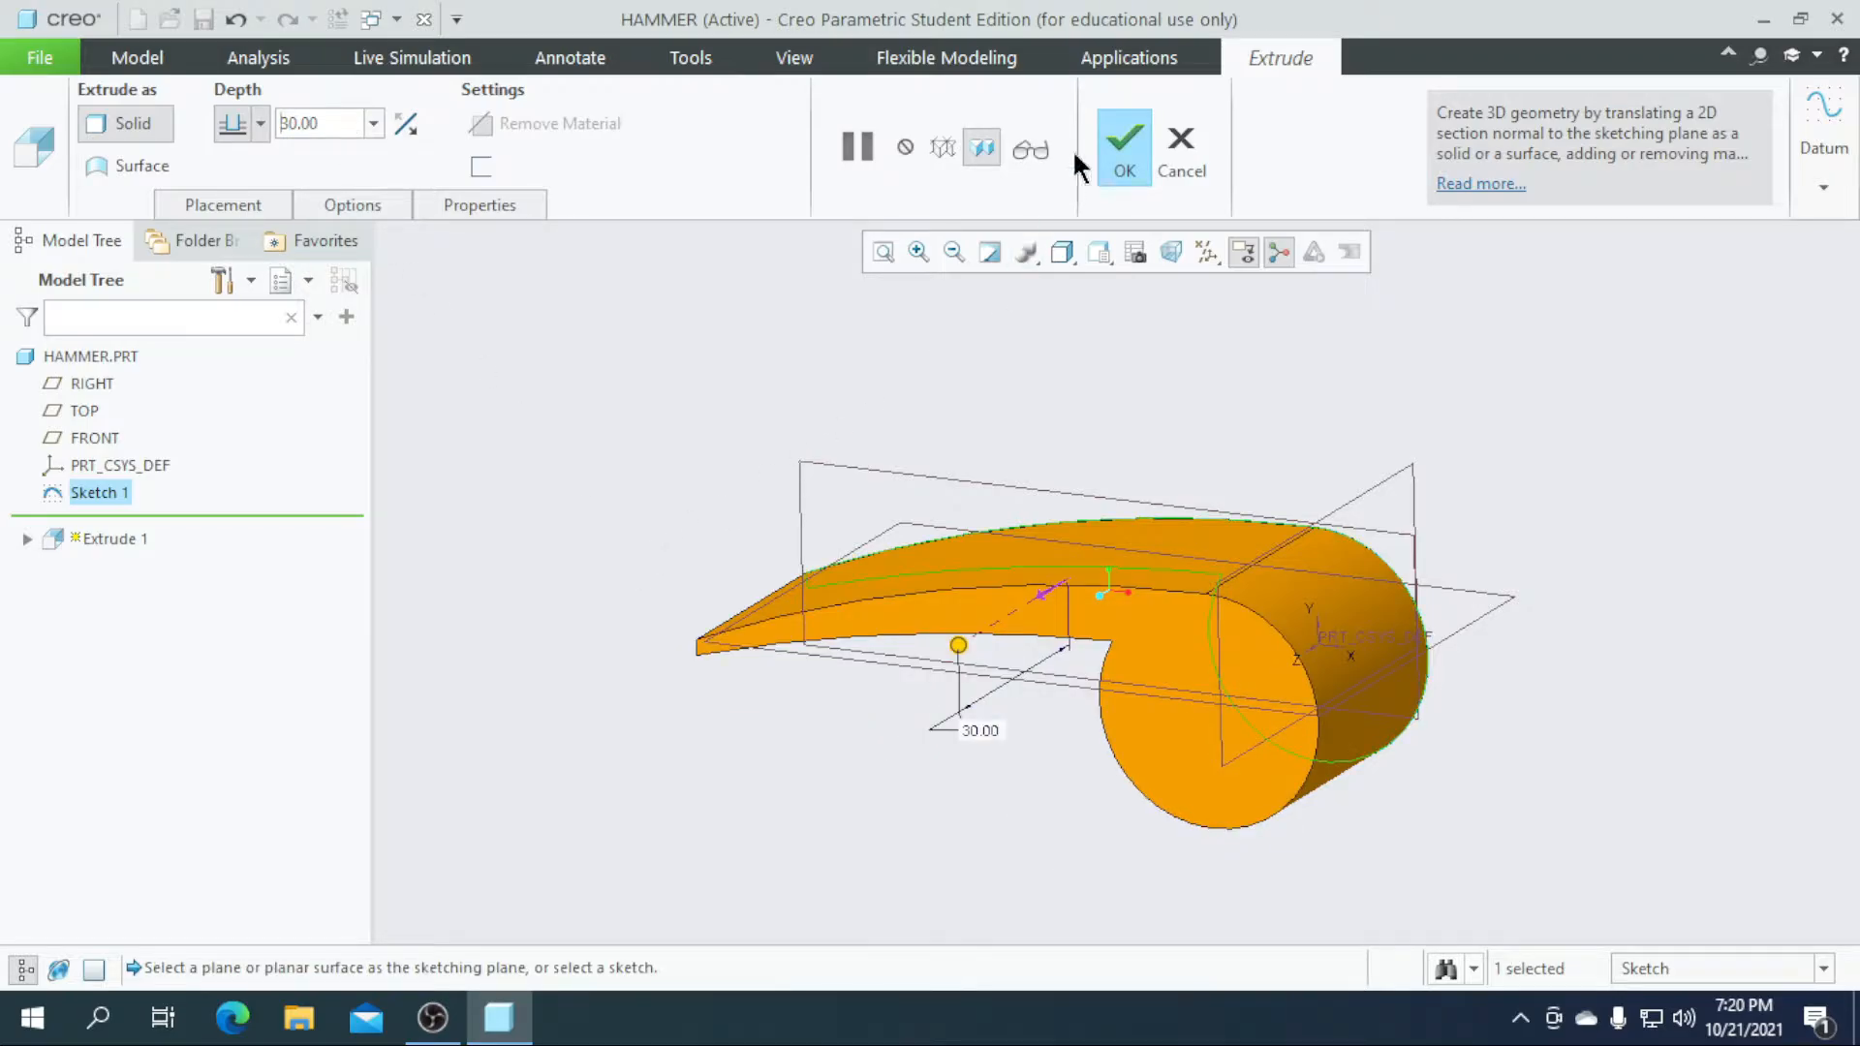
{"action": "left_click", "coordinate": [1114, 144]}
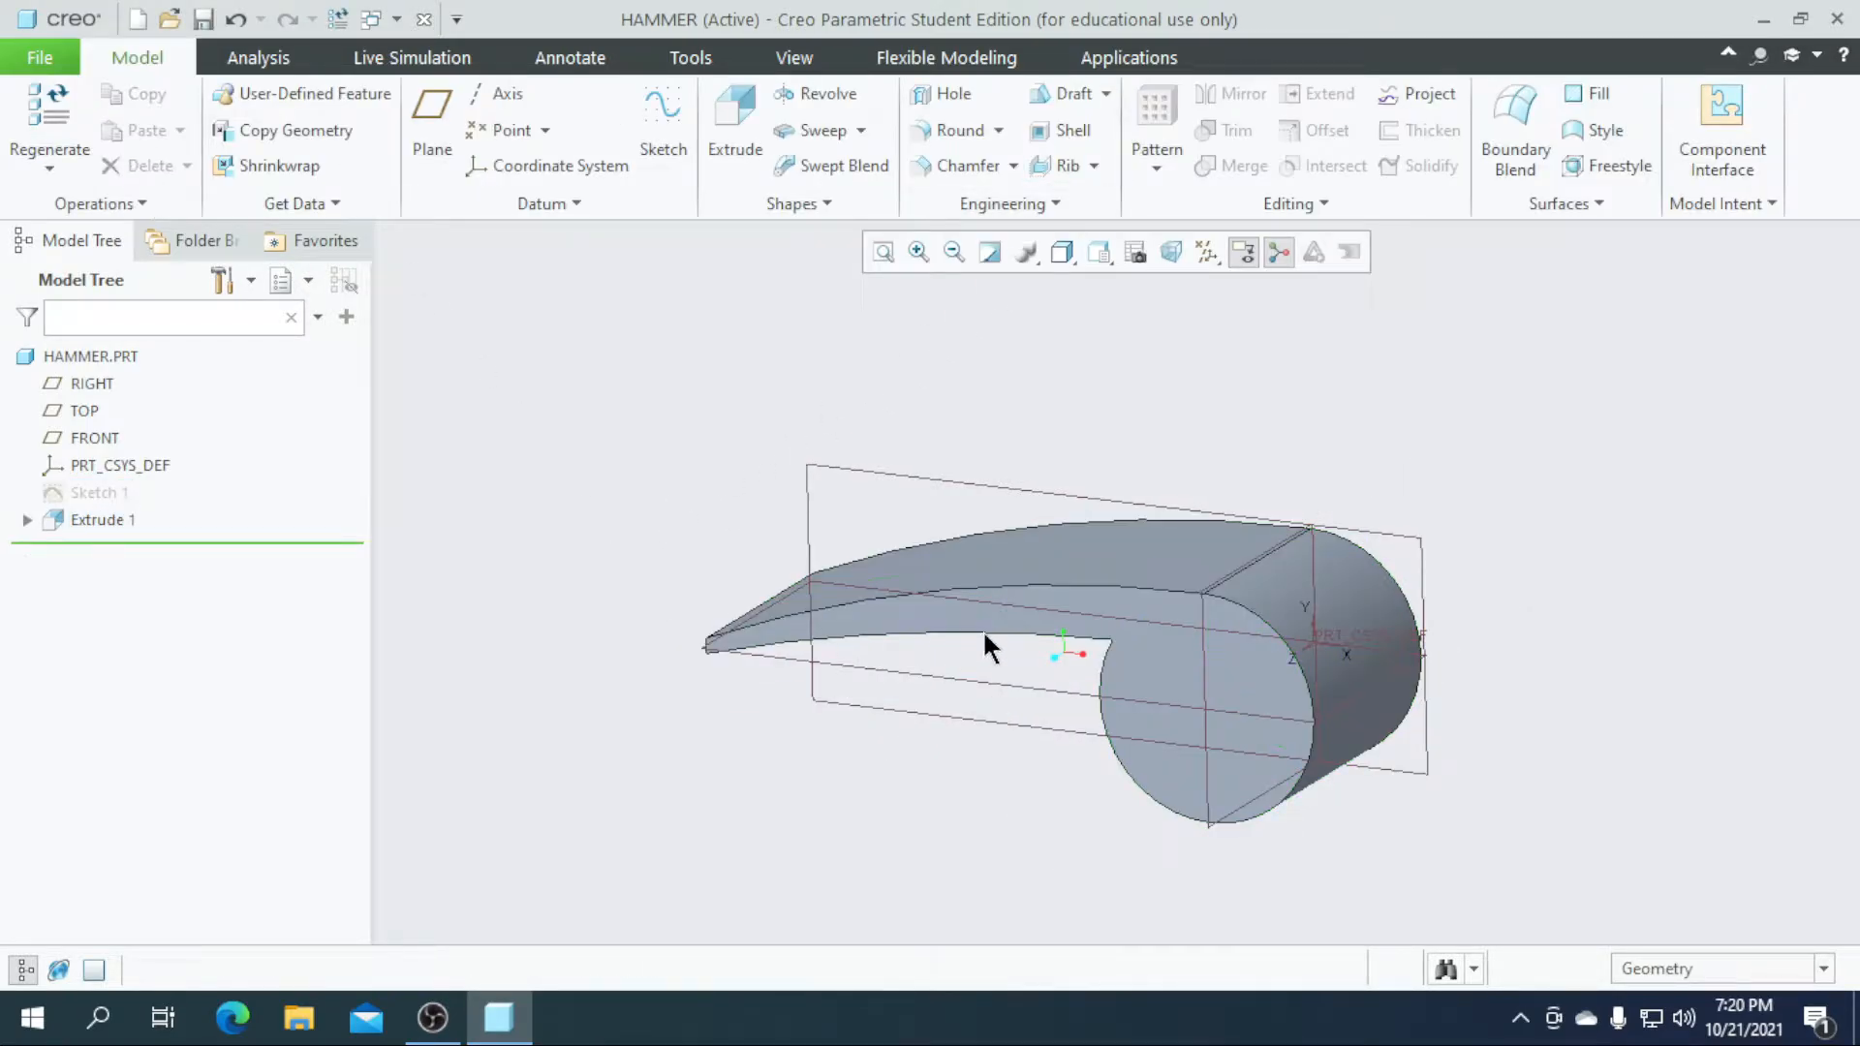
- Create a datum plane offset 25 from the RIGHT plane, beyond the rounded end of the head
{"action": "mouse_move", "coordinate": [1555, 766]}
{"action": "middle_mouse_down"}
{"action": "mouse_move", "coordinate": [1608, 731]}
{"action": "mouse_move", "coordinate": [1590, 756]}
{"action": "mouse_move", "coordinate": [1588, 727]}
{"action": "mouse_move", "coordinate": [1575, 734]}
{"action": "middle_mouse_up"}
{"action": "scroll", "coordinate": [1549, 731], "scroll_direction": "down", "scroll_amount": 2}
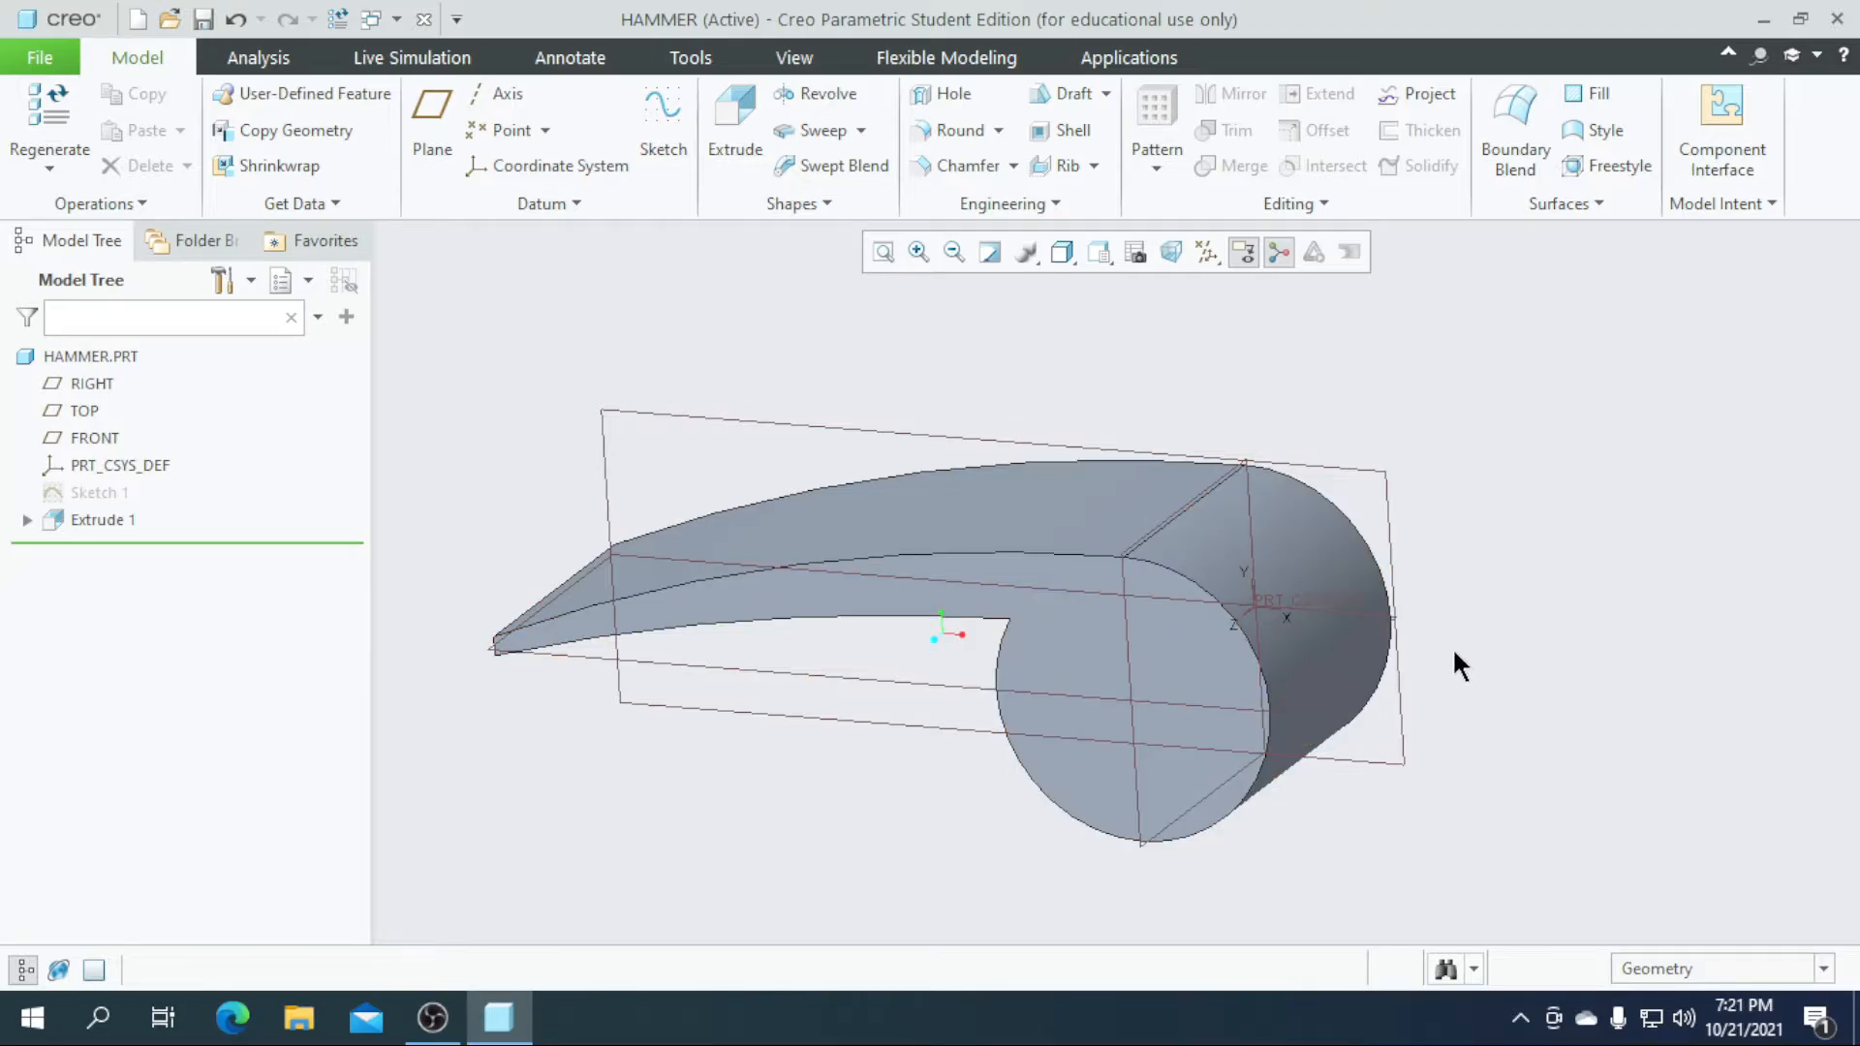
{"action": "left_click", "coordinate": [432, 147]}
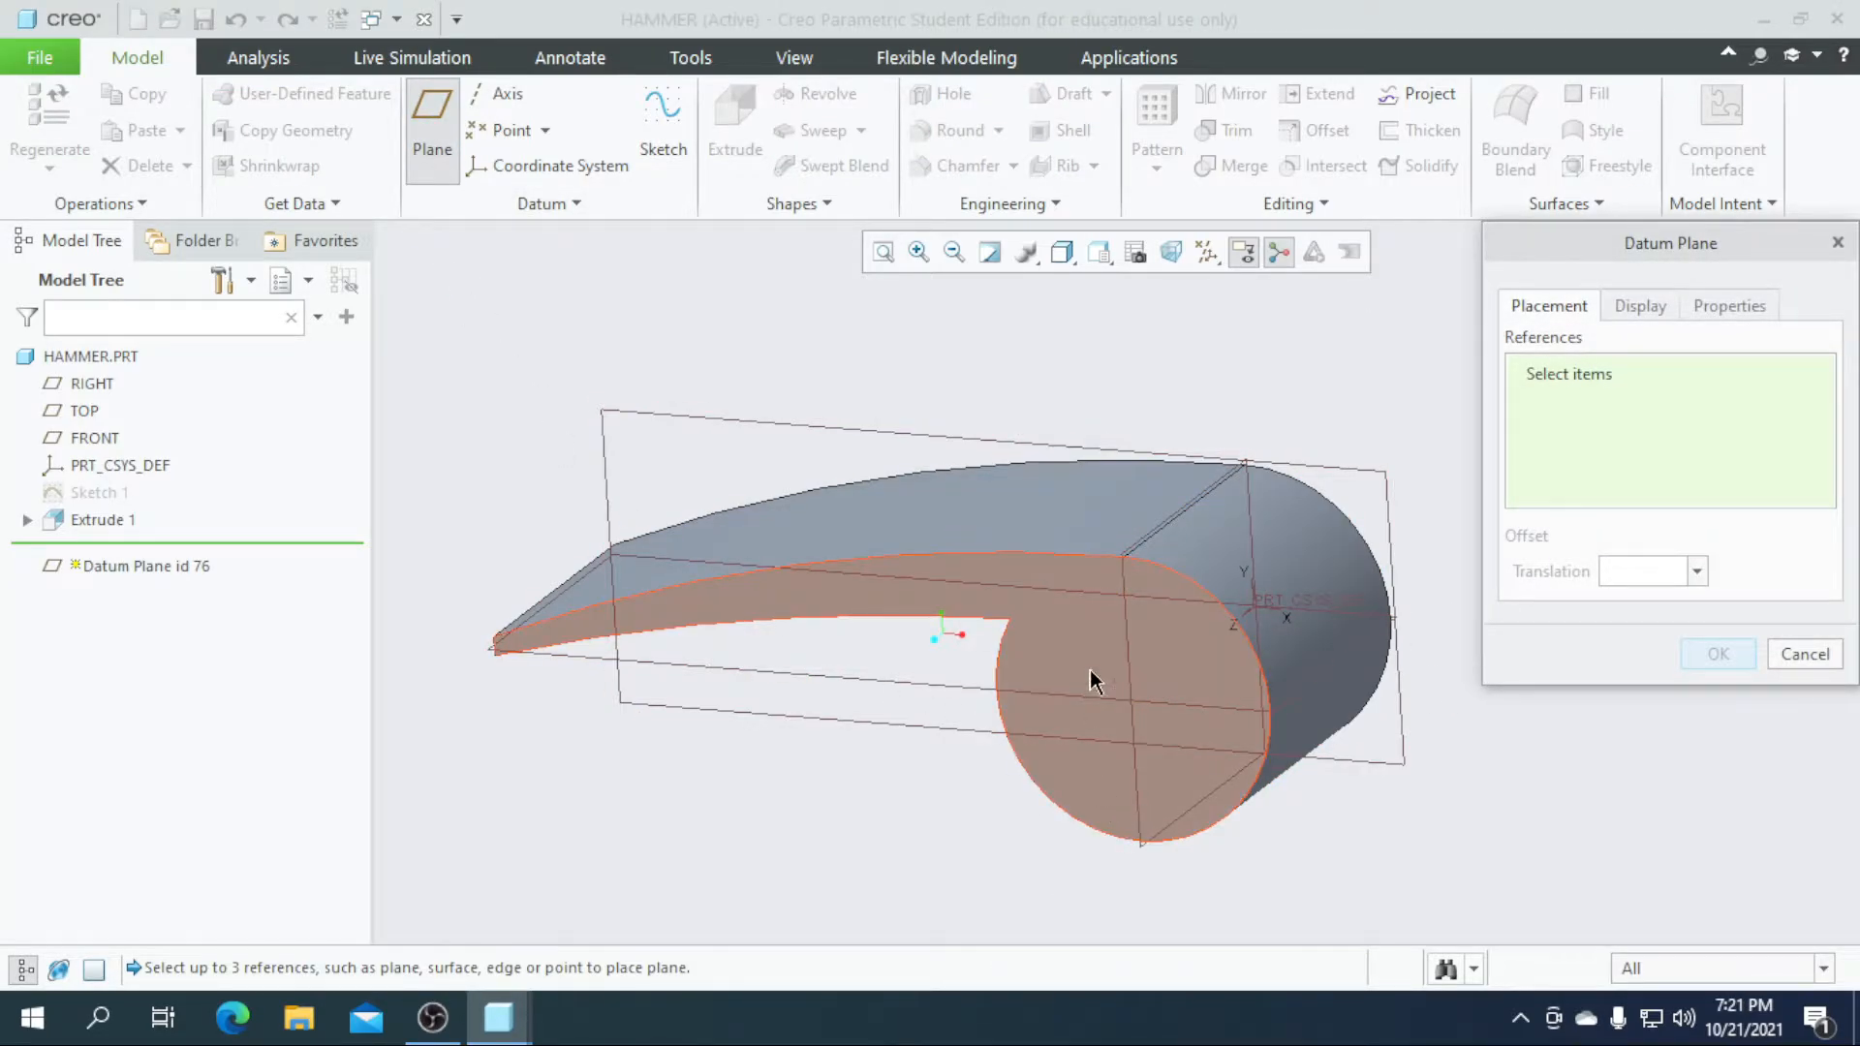
{"action": "middle_click_drag", "start_coordinate": [1159, 879], "coordinate": [1073, 891]}
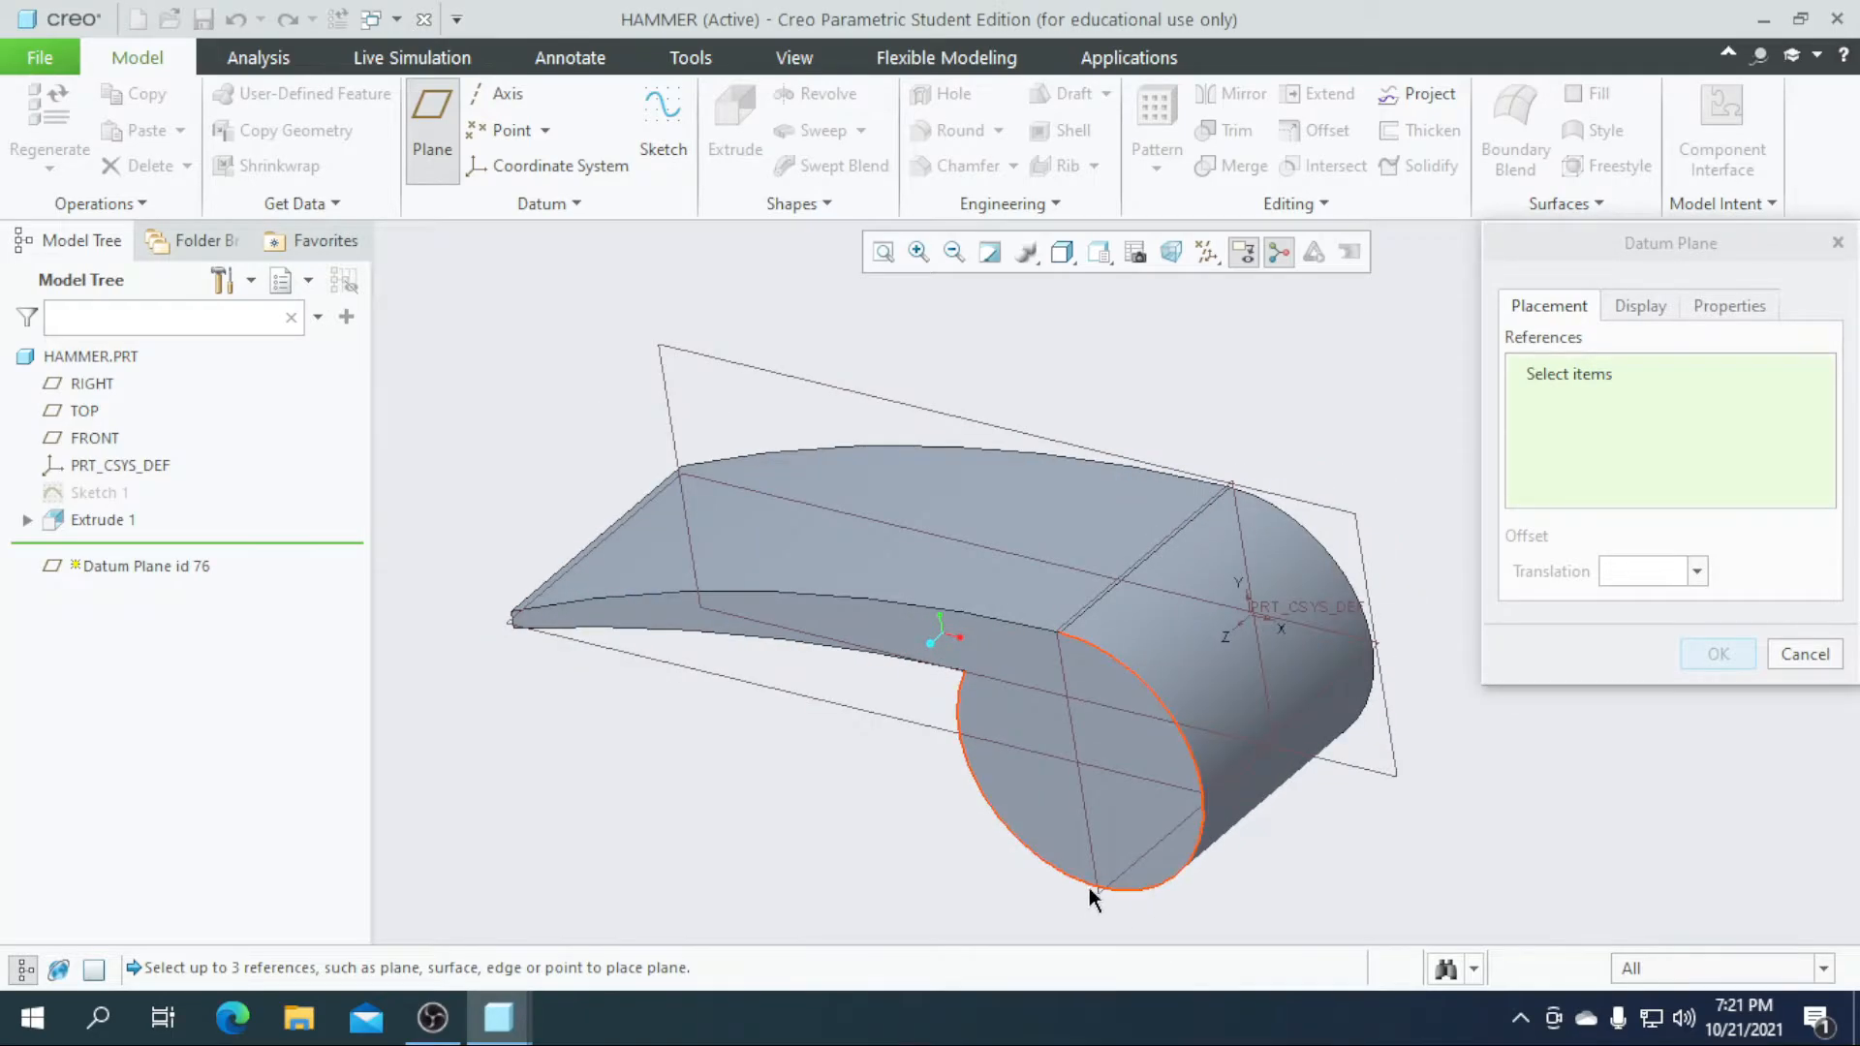
{"action": "left_click", "coordinate": [1101, 906]}
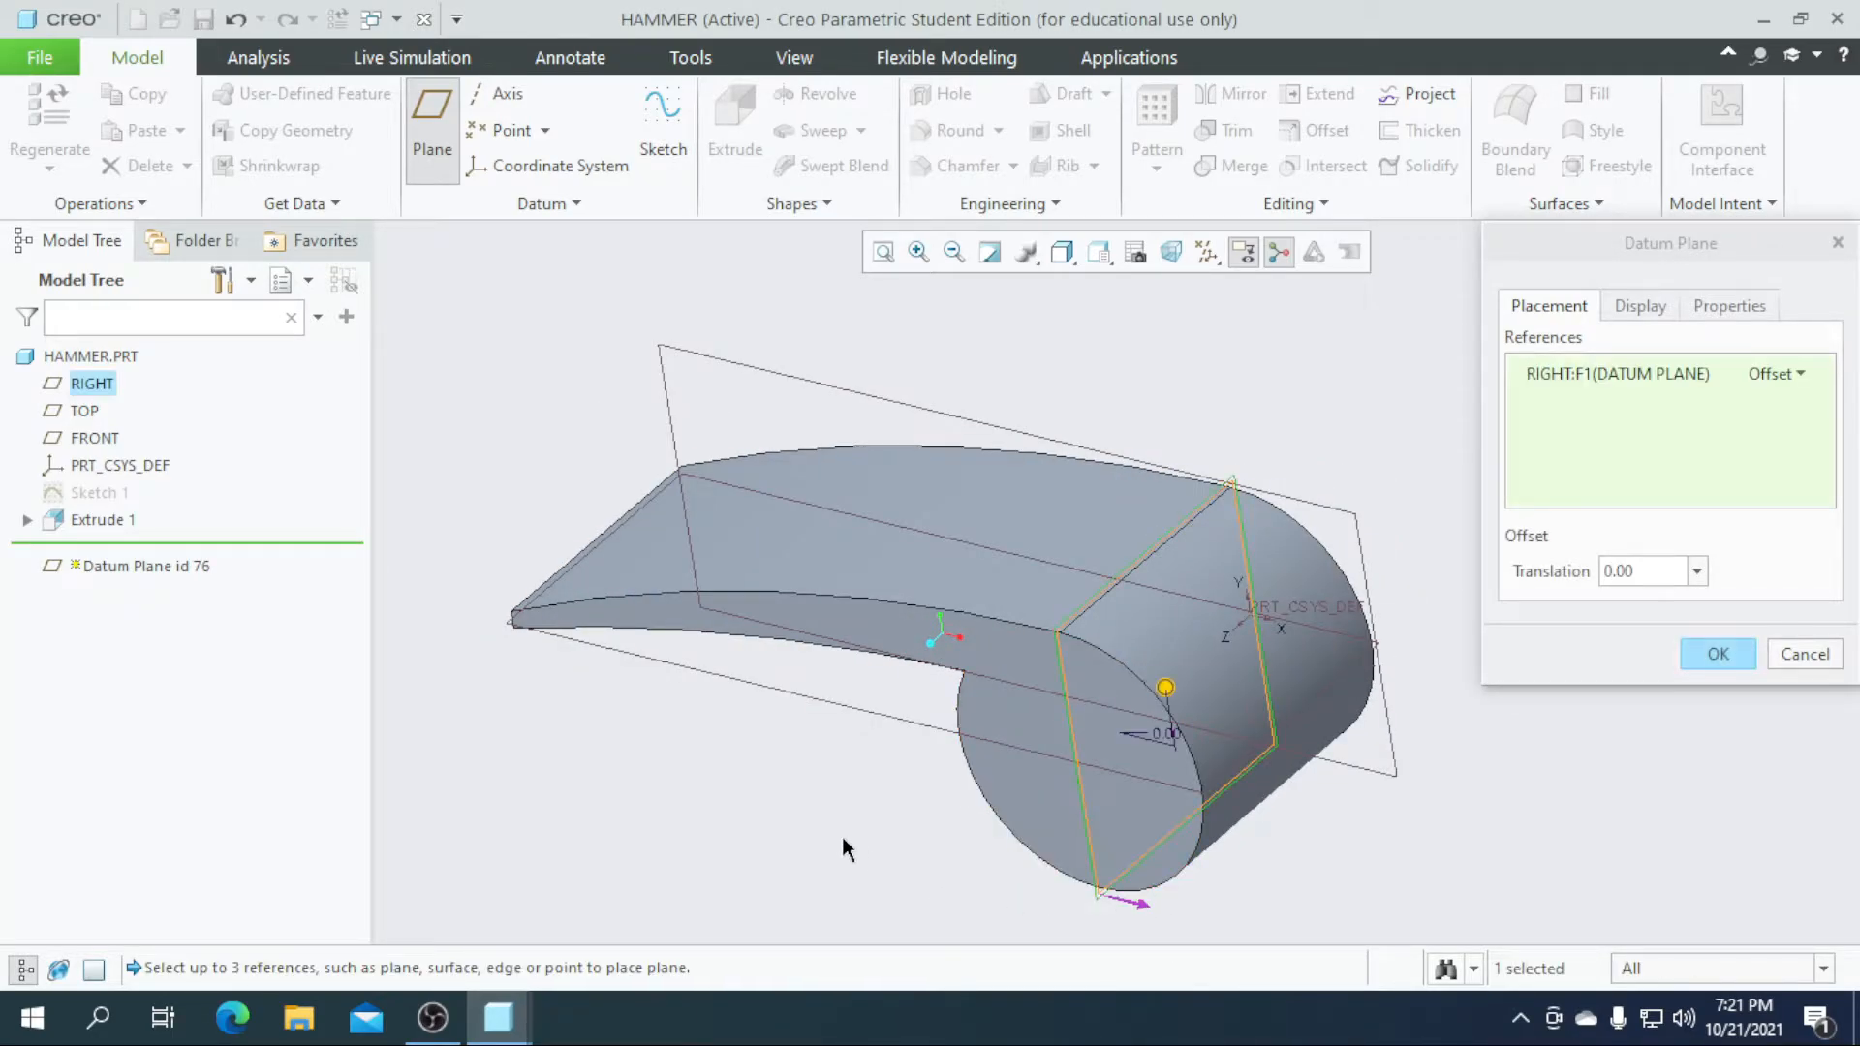
{"action": "scroll", "coordinate": [841, 835], "scroll_direction": "down", "scroll_amount": 3}
{"action": "scroll", "coordinate": [1076, 891], "scroll_direction": "down", "scroll_amount": 4}
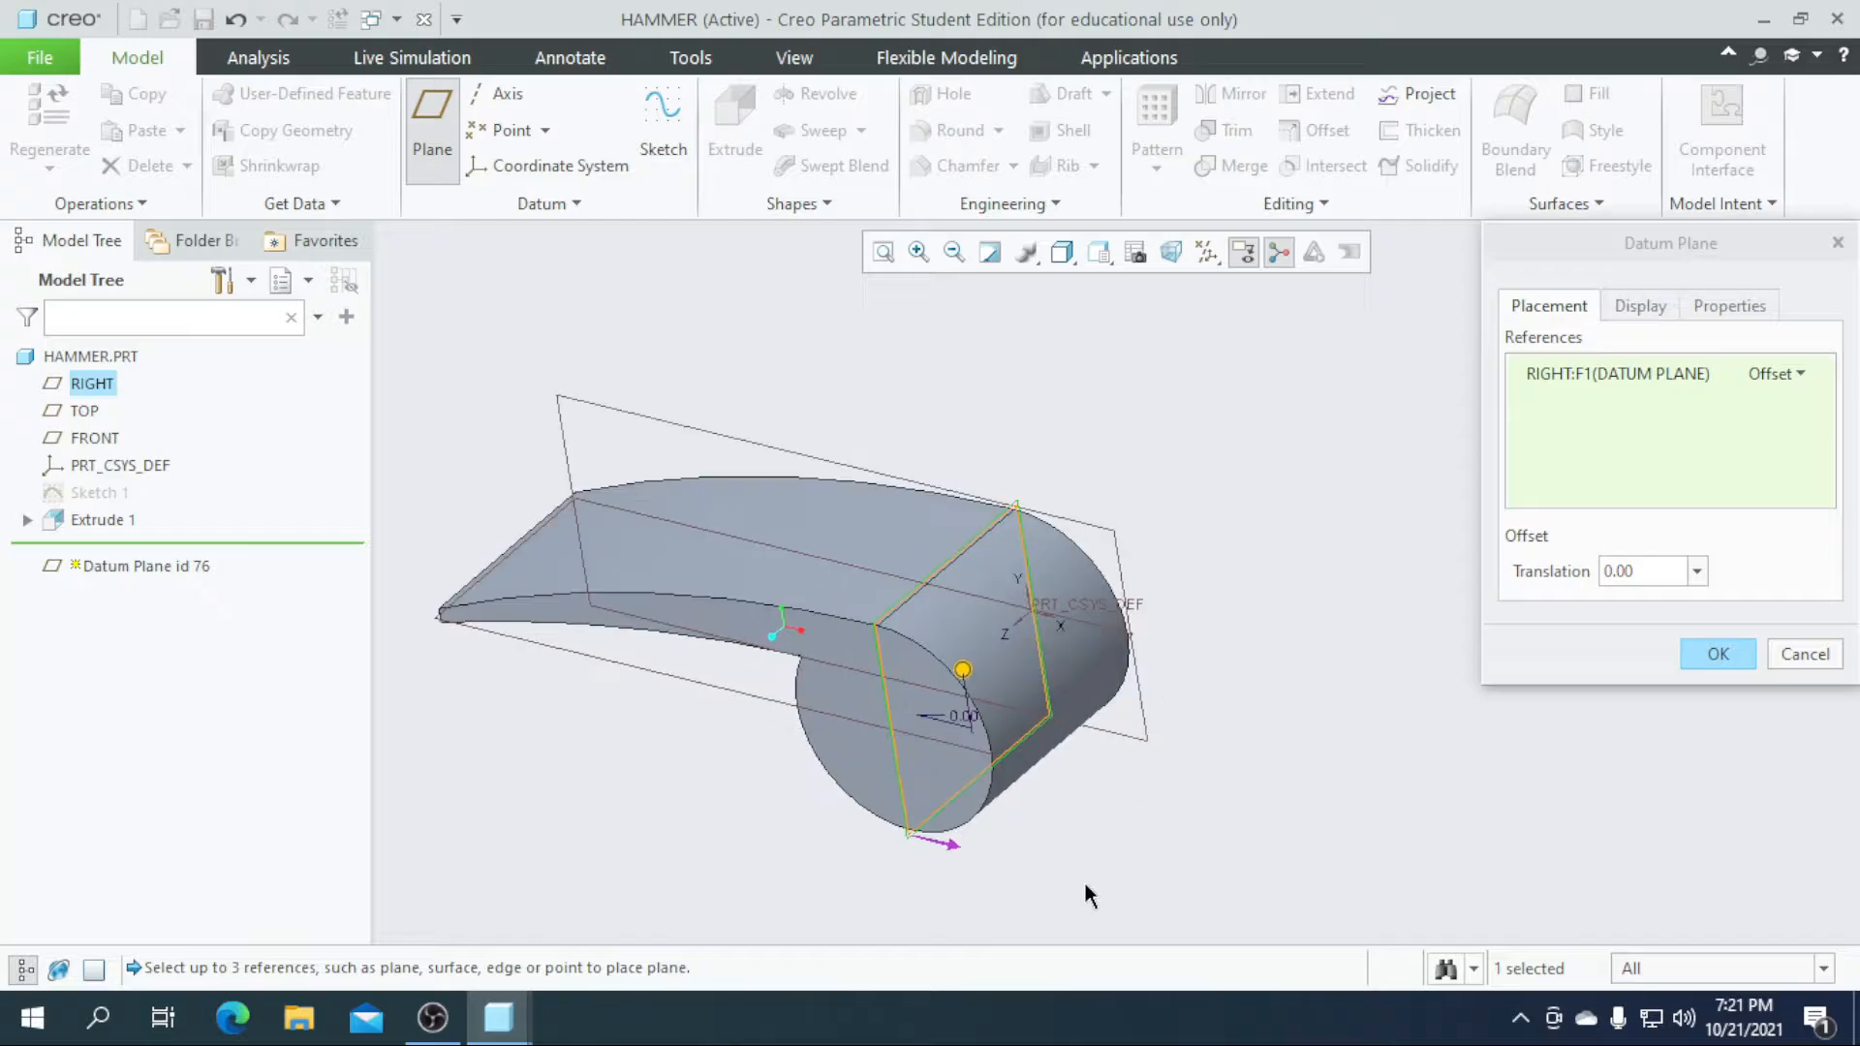
{"action": "middle_click_drag", "start_coordinate": [1039, 879], "coordinate": [1079, 881]}
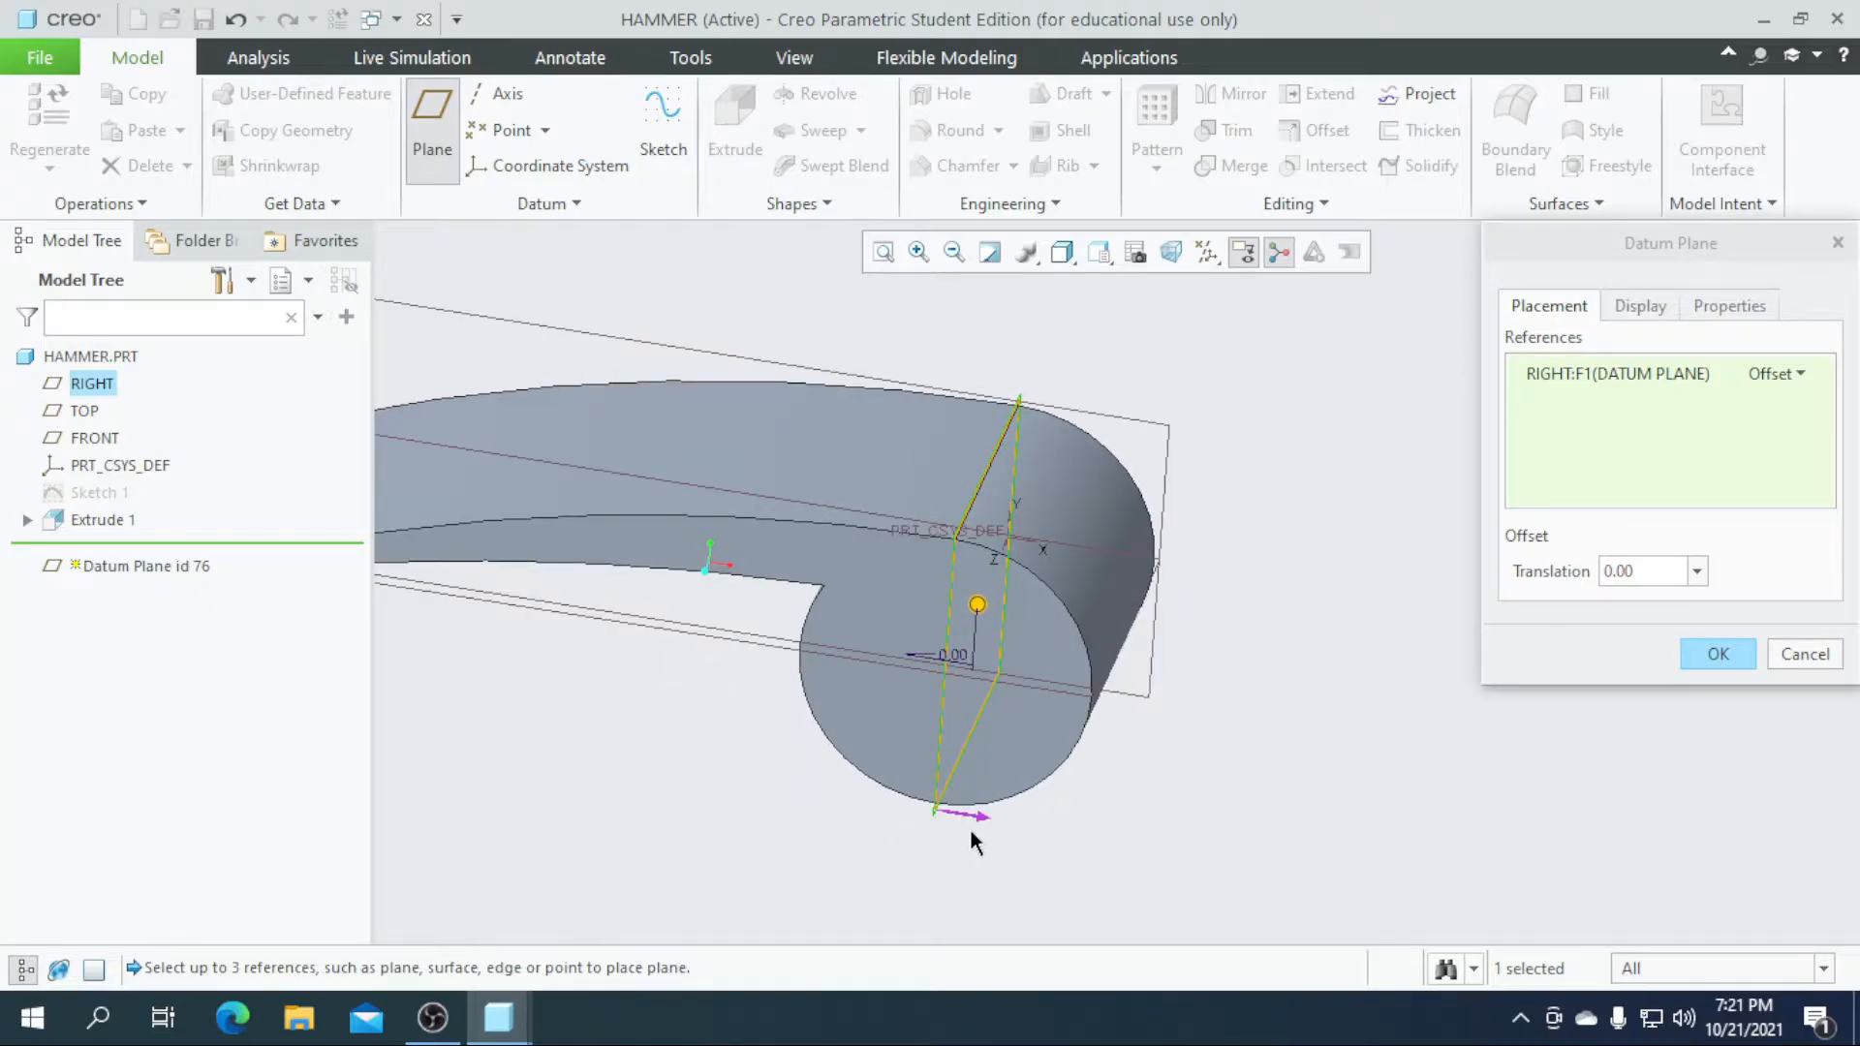
{"action": "double_click", "coordinate": [1645, 571]}
{"action": "type", "text": "25"}
{"action": "key", "text": "Return"}
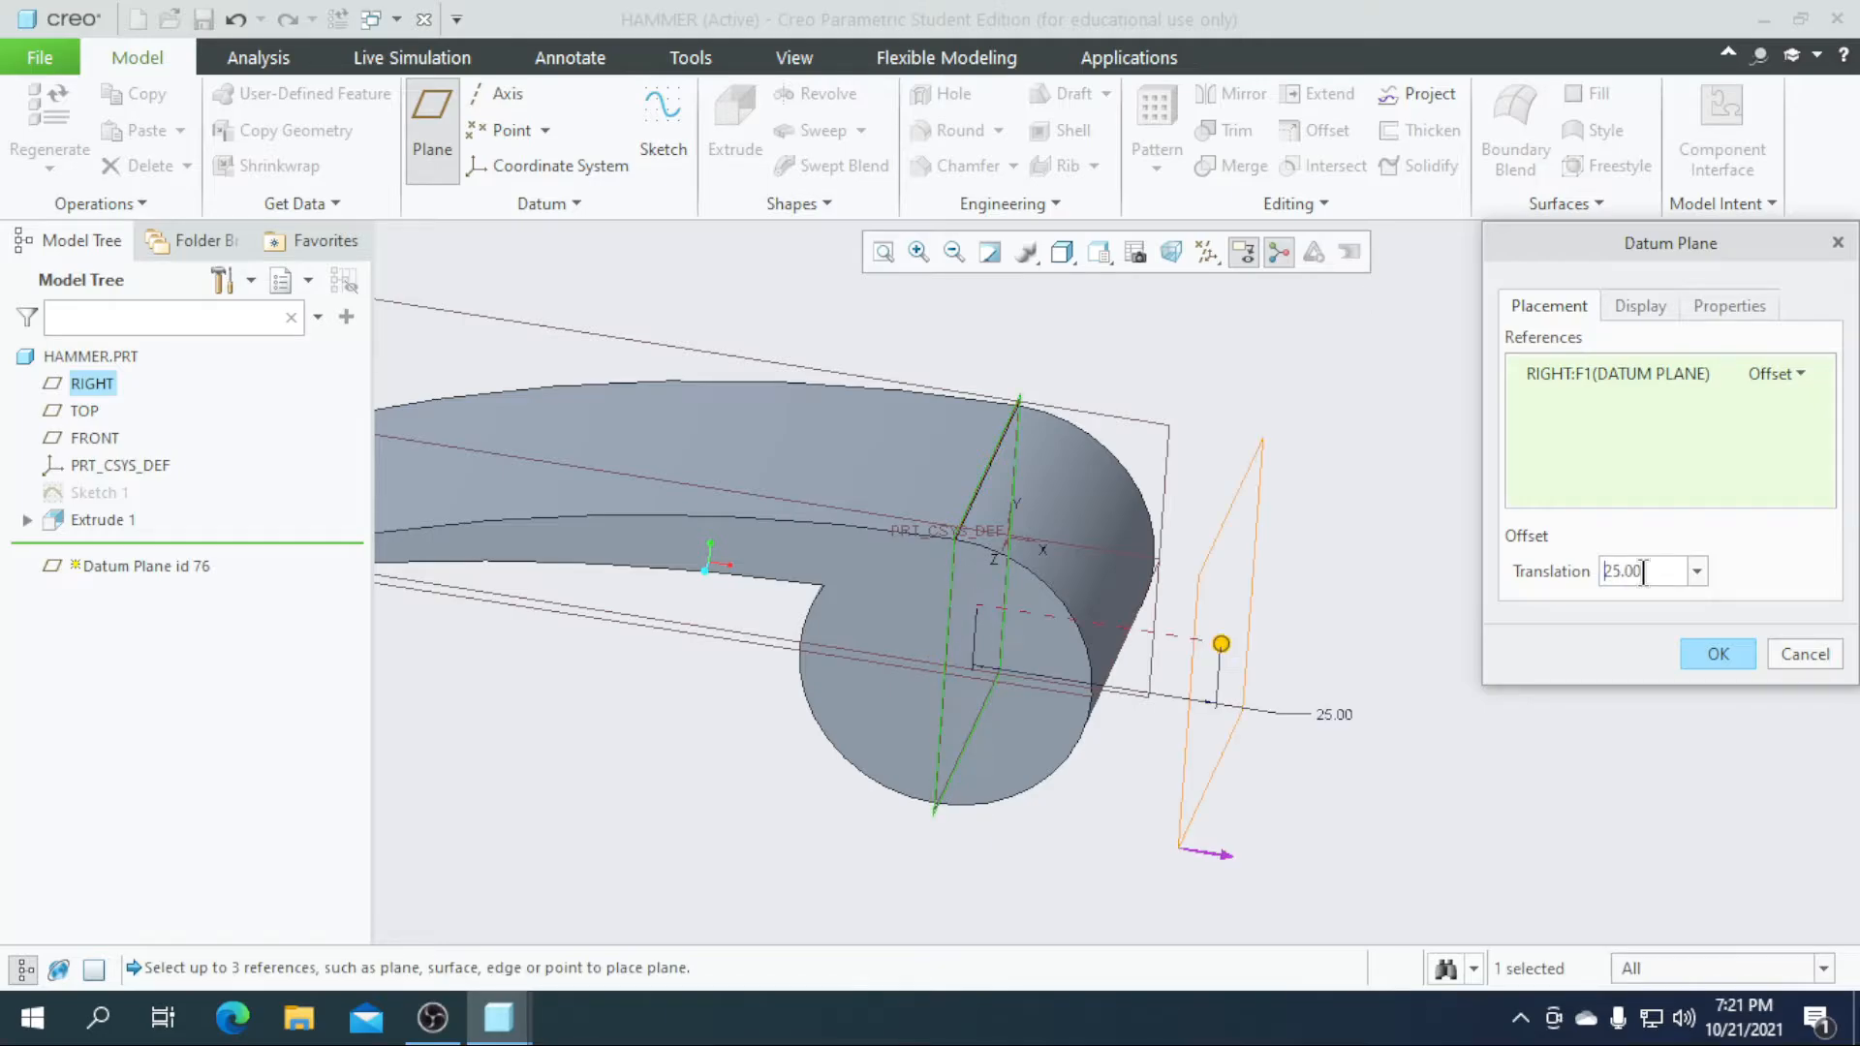
{"action": "left_click", "coordinate": [1716, 654]}
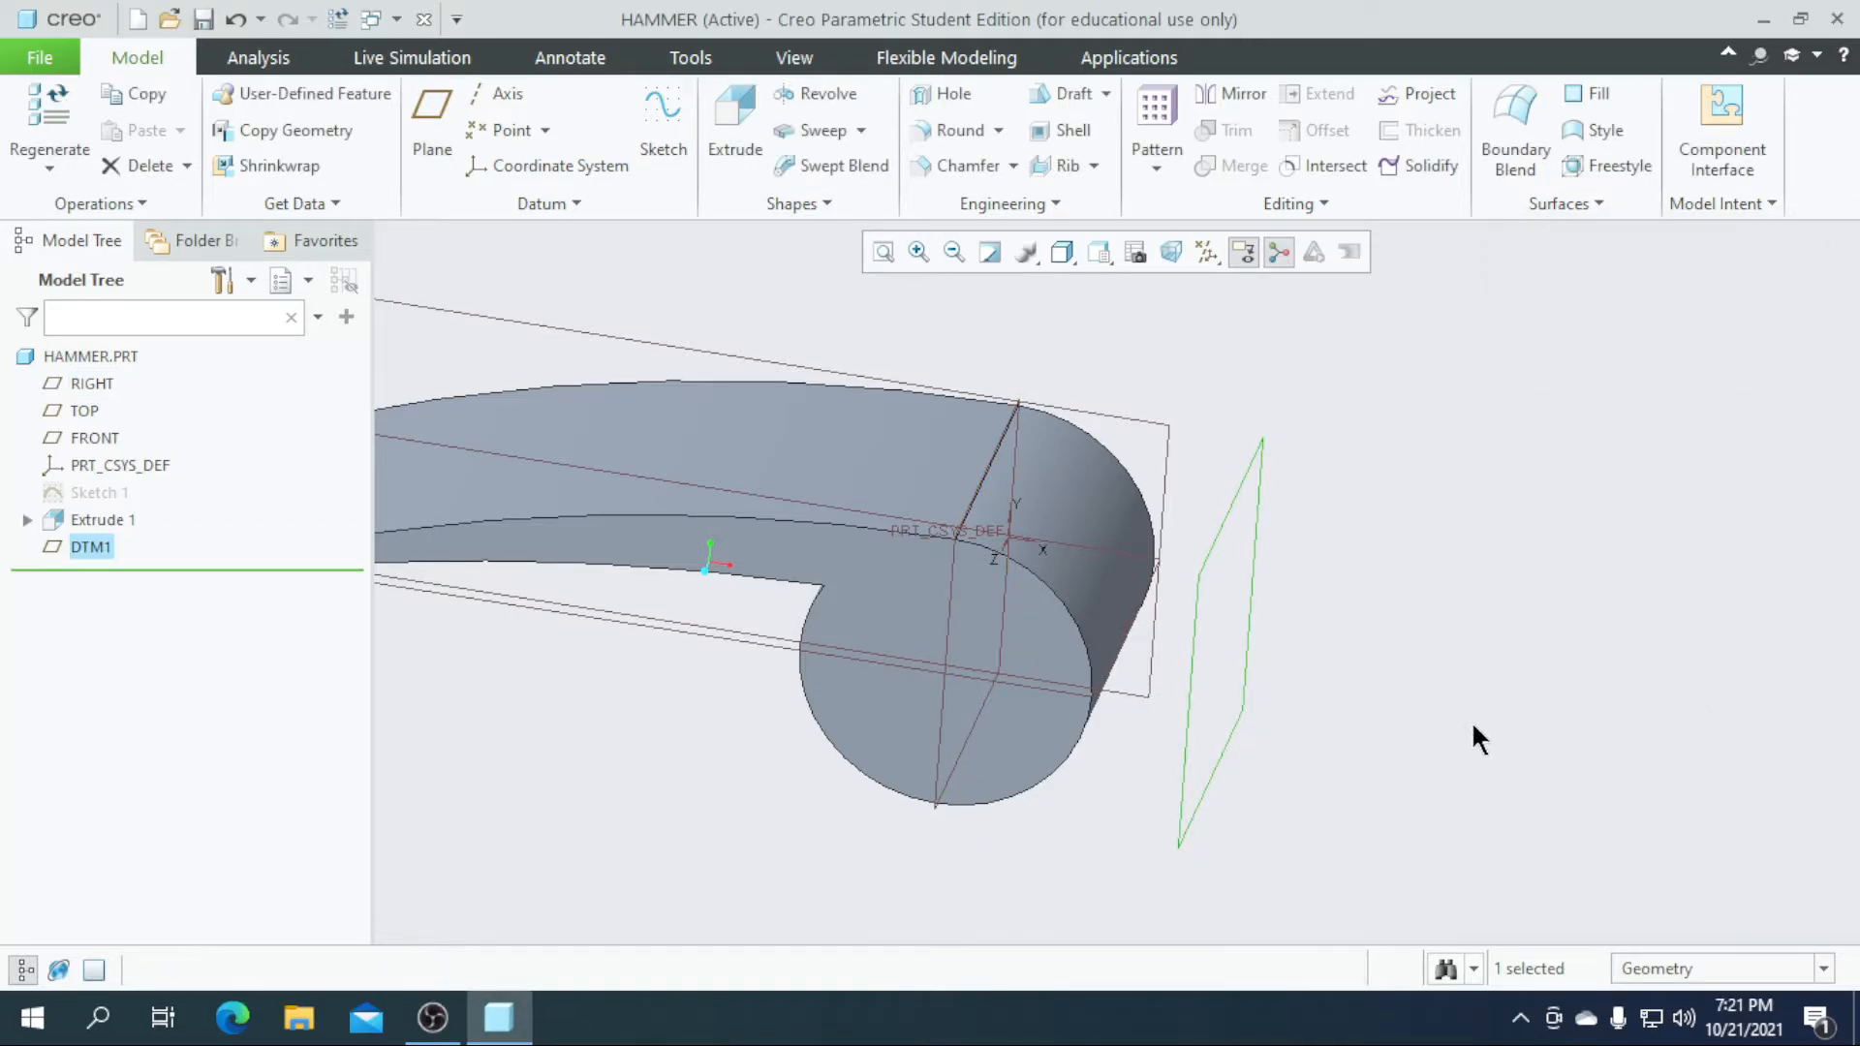
- Start a new sketch on the offset datum plane and orient the view parallel to the screen
{"action": "left_click", "coordinate": [1188, 794]}
{"action": "left_click", "coordinate": [661, 136]}
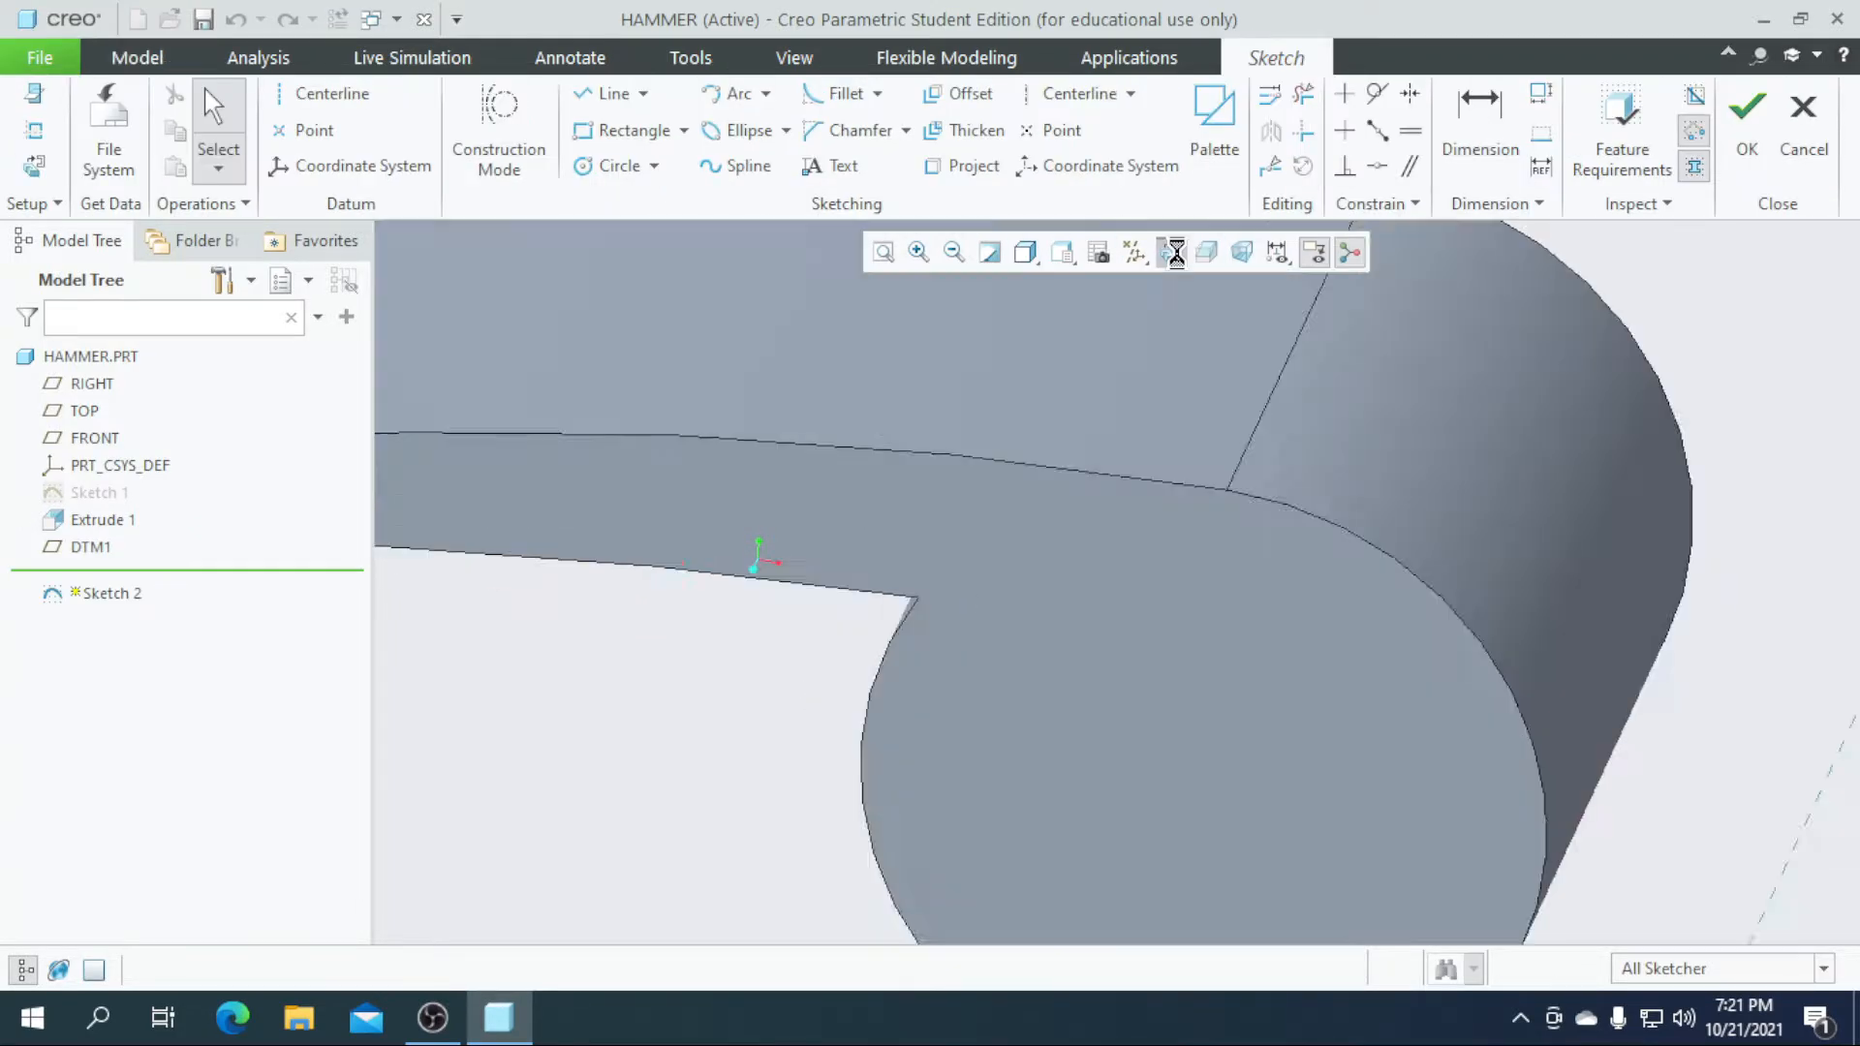
{"action": "left_click", "coordinate": [1173, 253]}
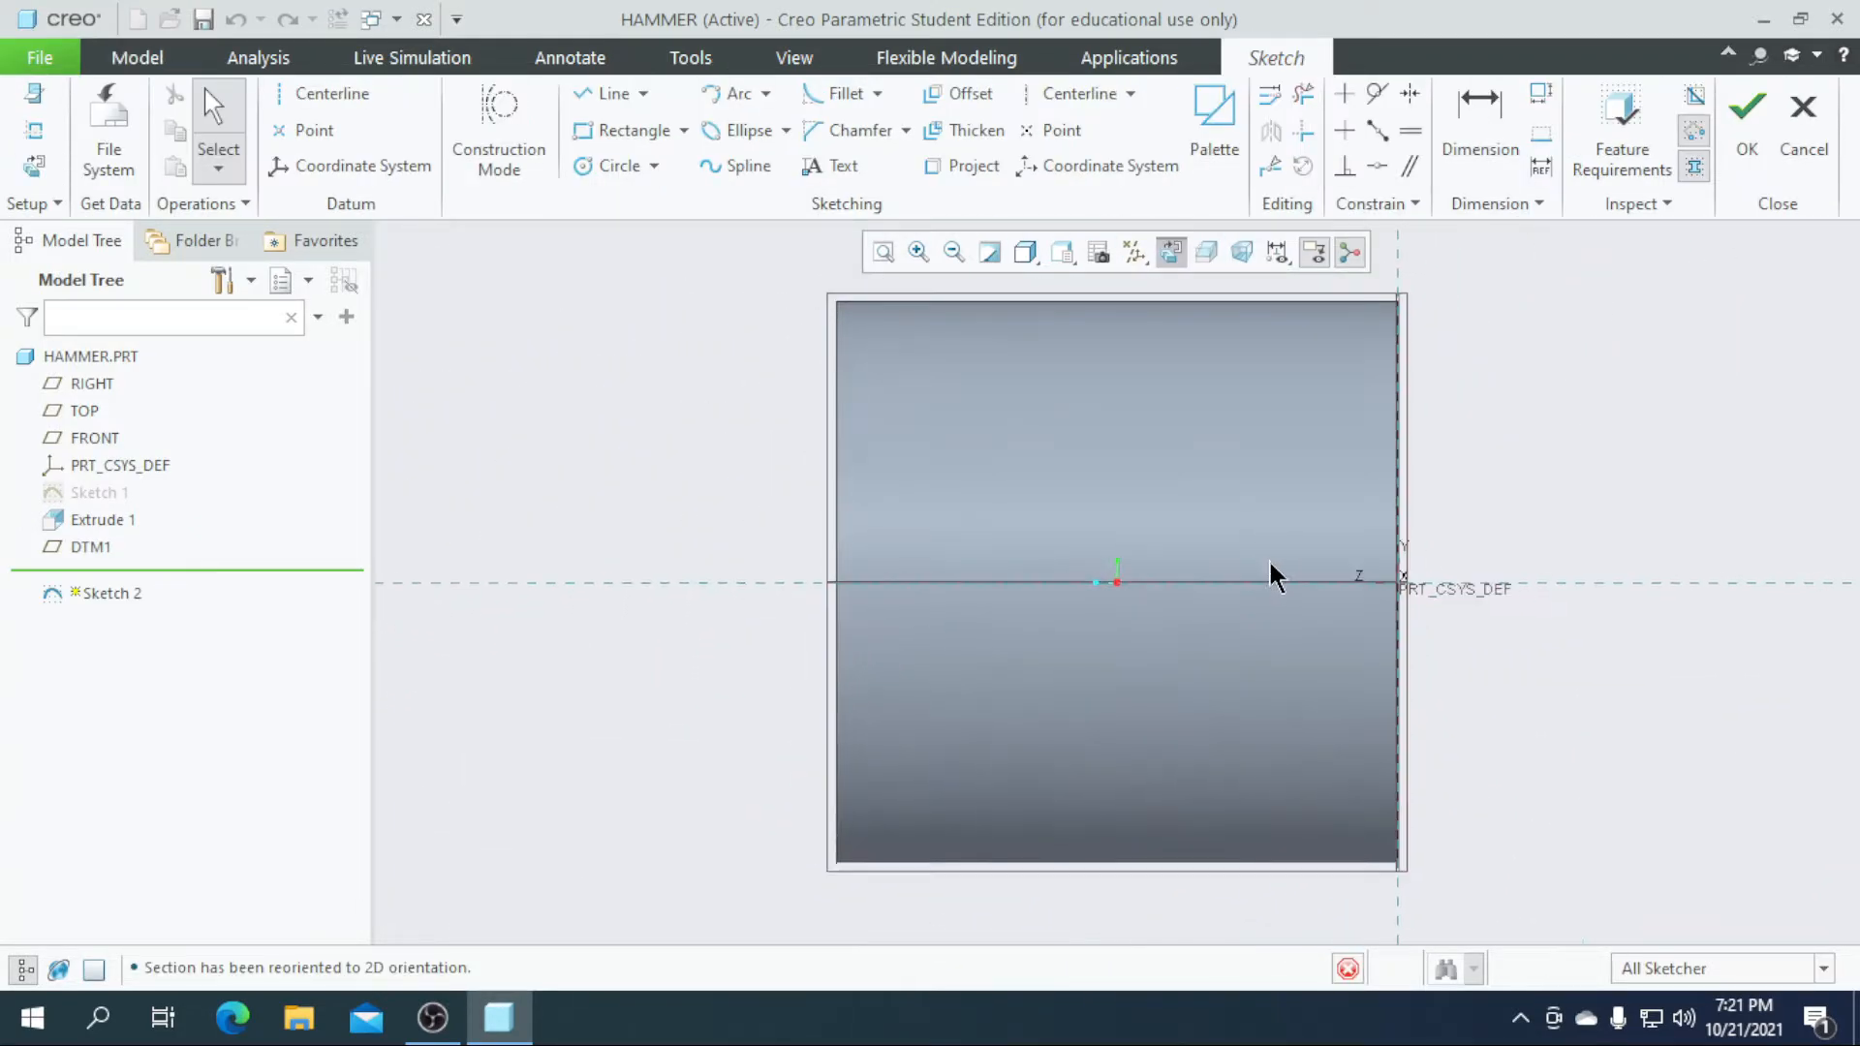
- Sketch a vertical line near the middle of the head, from above to below the horizontal reference
{"action": "left_click", "coordinate": [607, 93]}
{"action": "left_click", "coordinate": [1079, 488]}
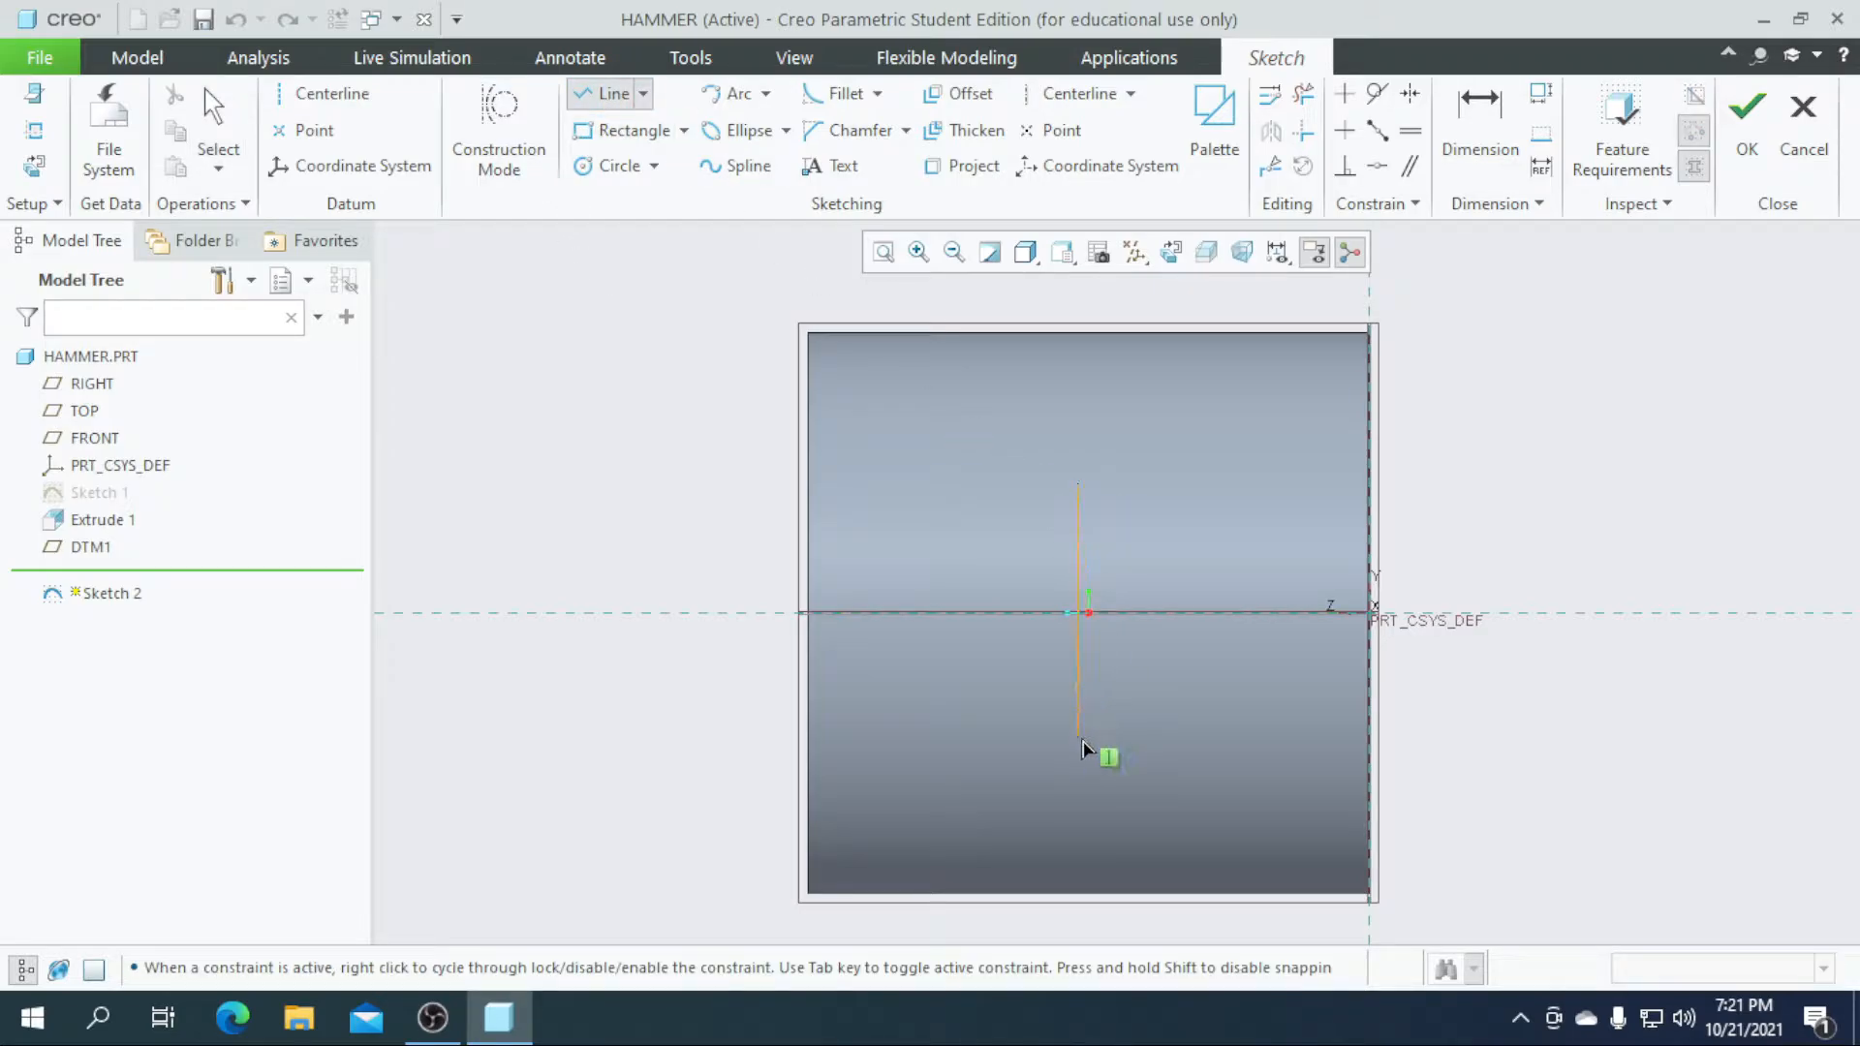
{"action": "left_click", "coordinate": [1082, 741]}
{"action": "scroll", "coordinate": [1111, 558], "scroll_direction": "down", "scroll_amount": 2}
{"action": "middle_click", "coordinate": [1101, 583]}
{"action": "middle_click", "coordinate": [1100, 584]}
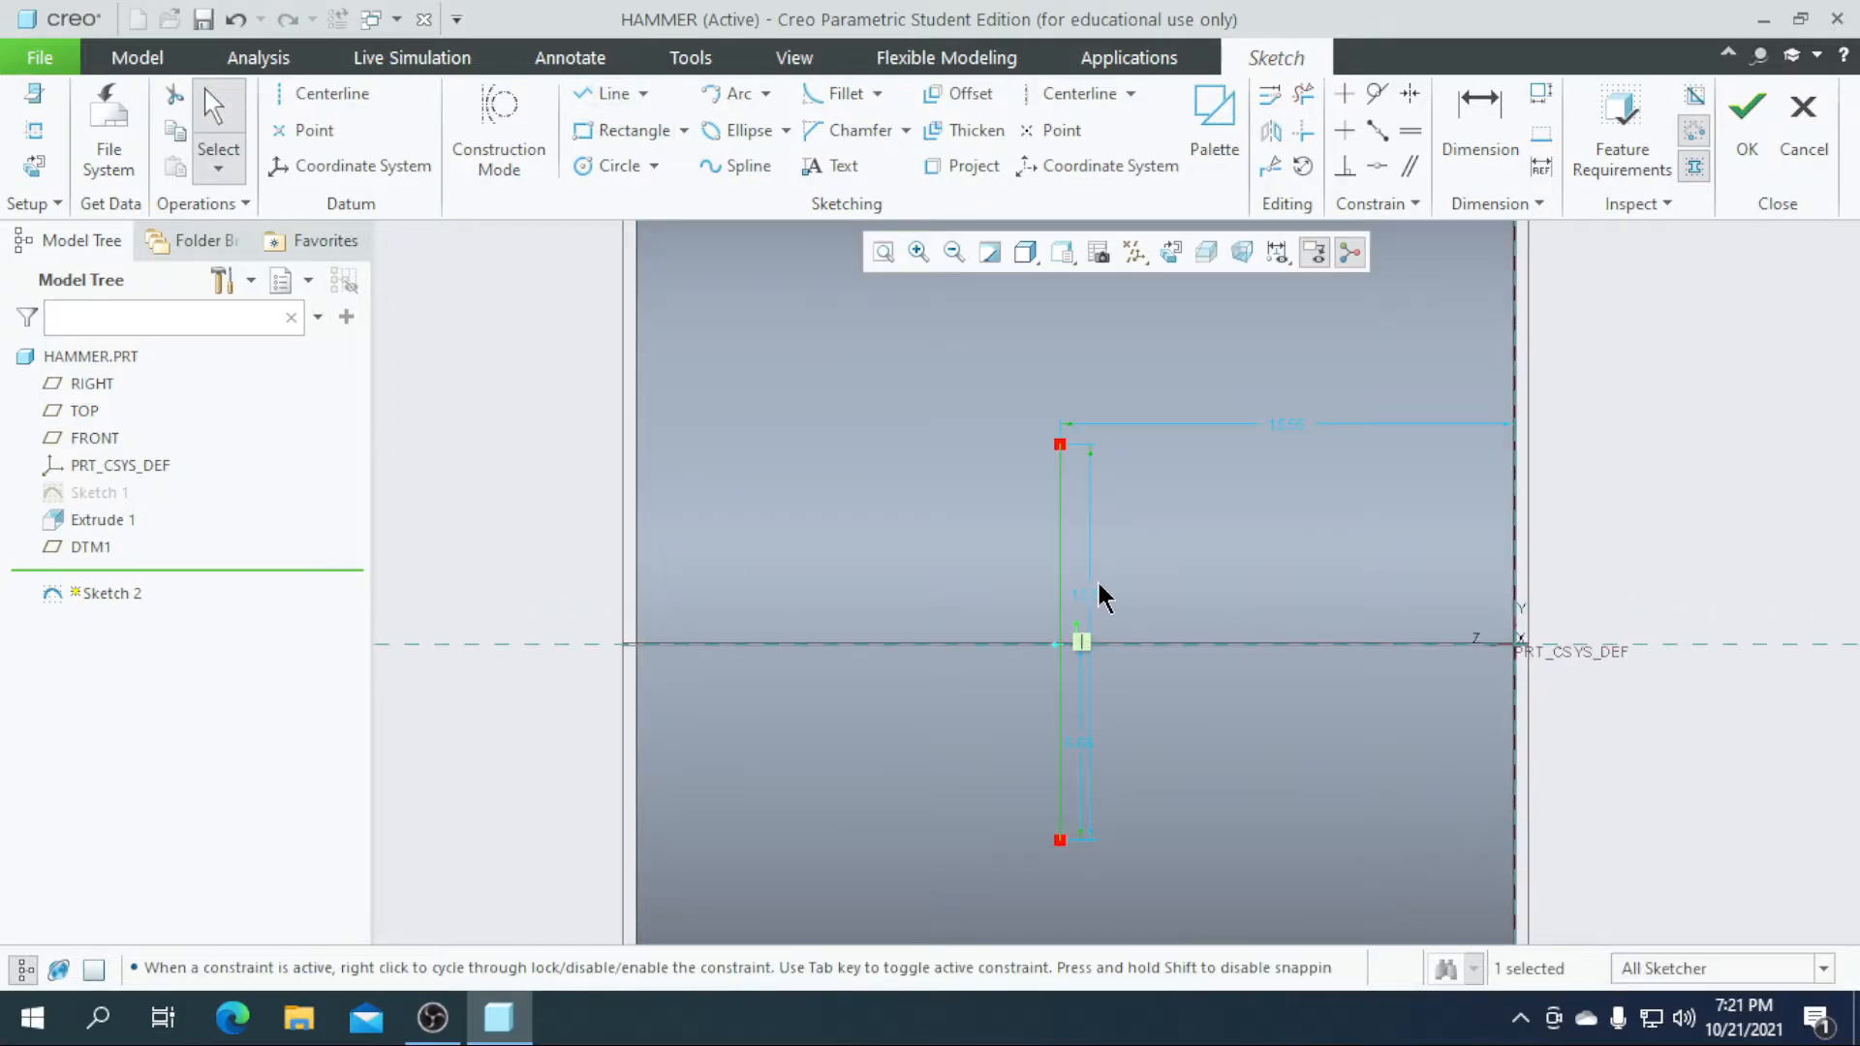
- Set the vertical line's distance from the vertical reference to 15
{"action": "double_click", "coordinate": [1289, 424]}
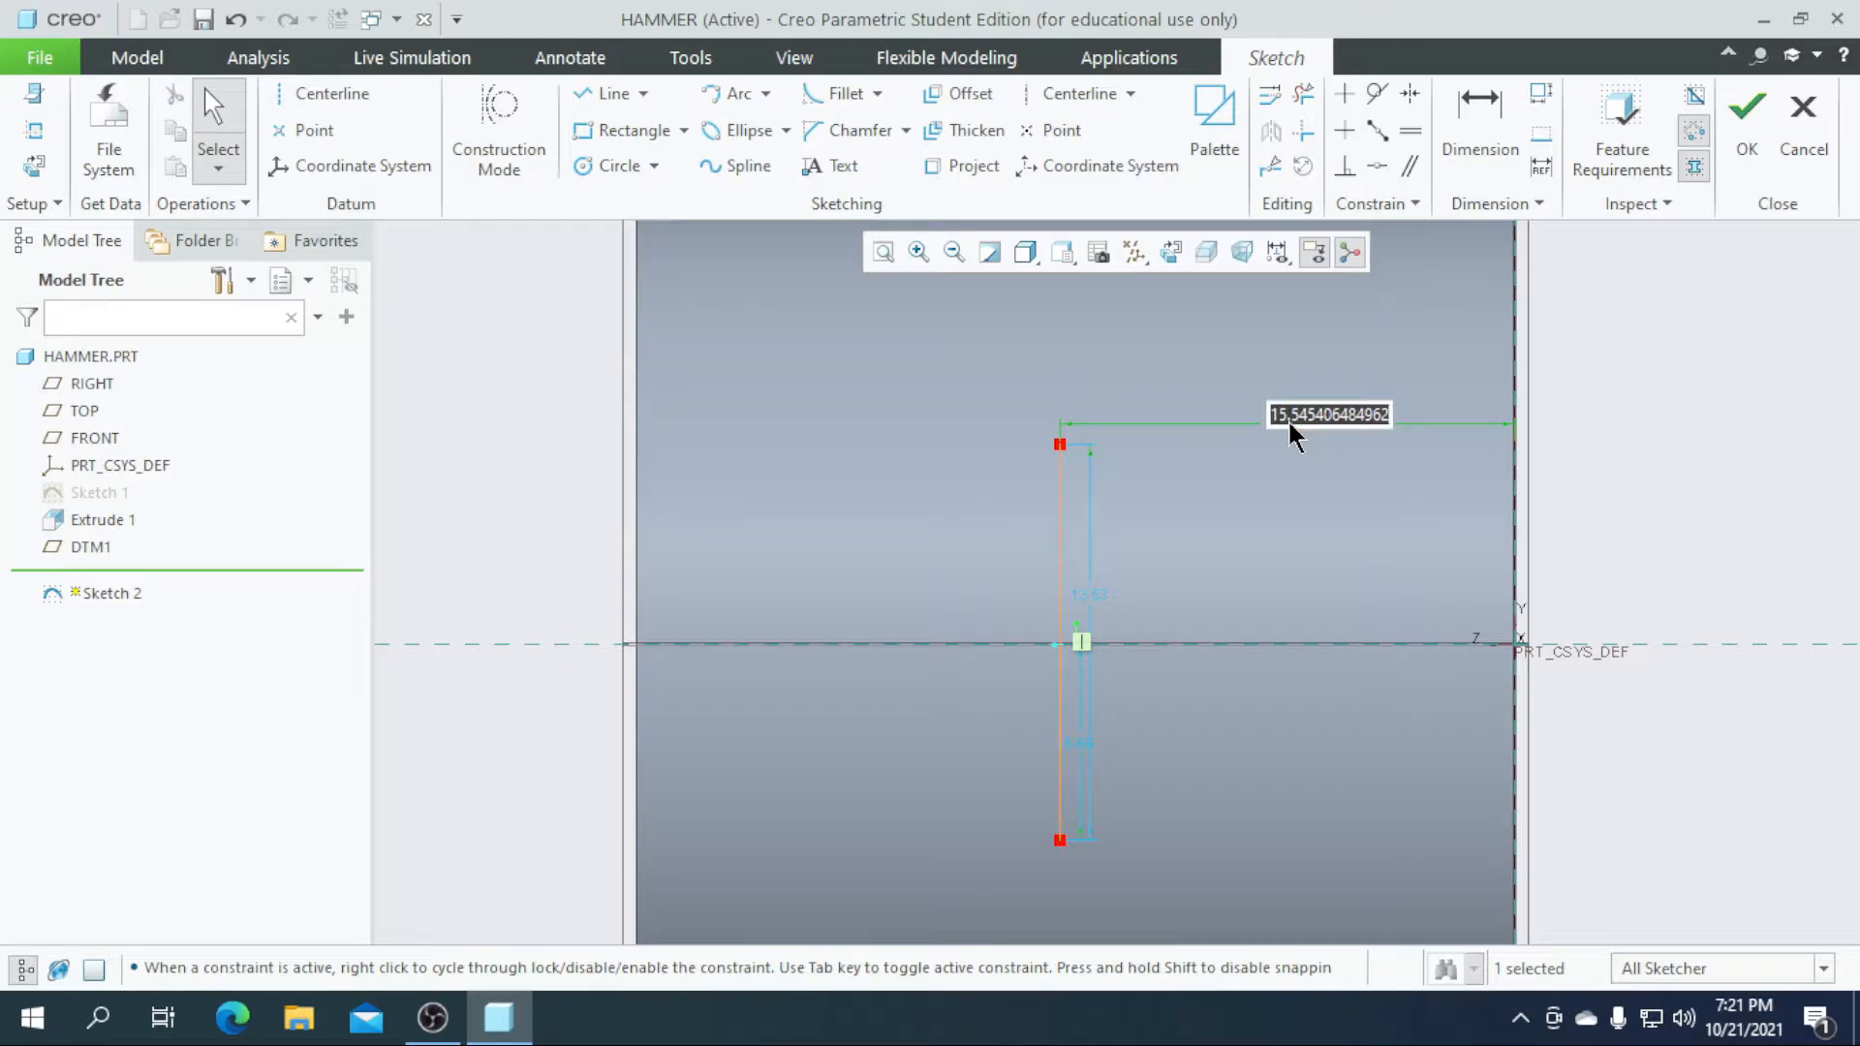
{"action": "type", "text": "15"}
{"action": "key", "text": "Return"}
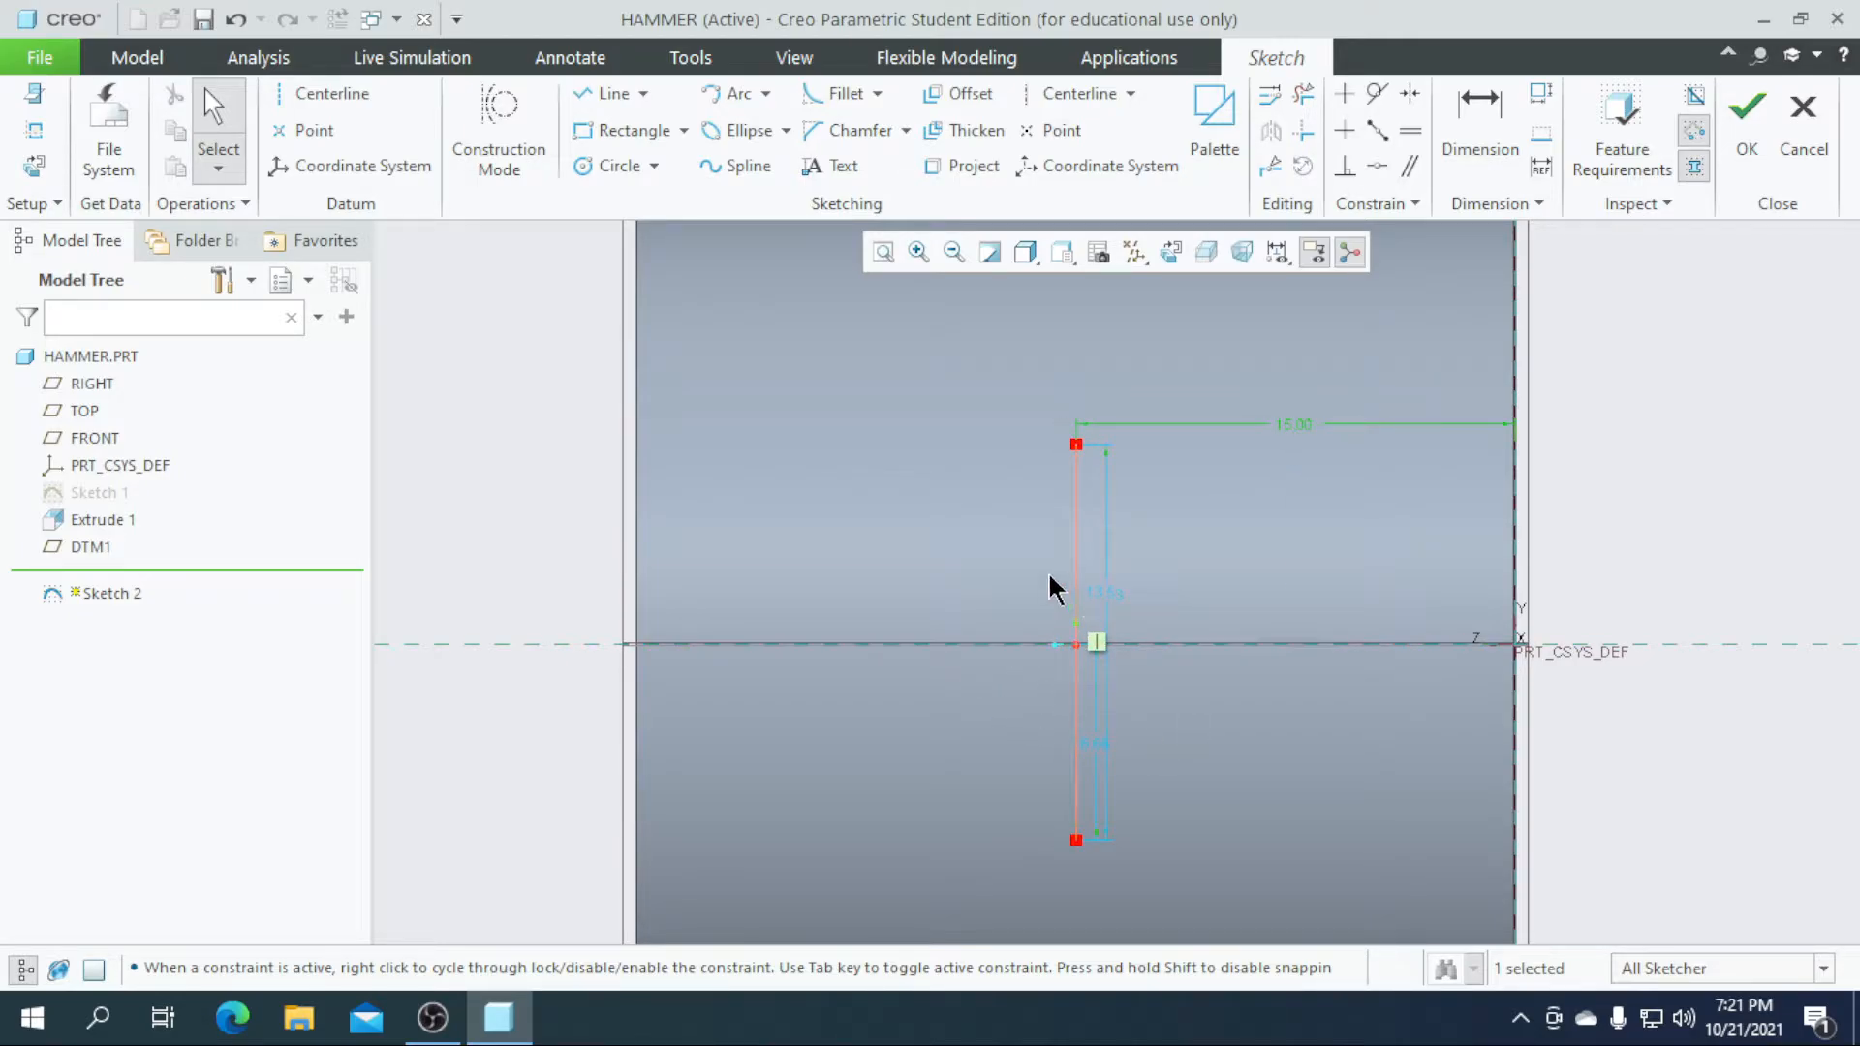
{"action": "scroll", "coordinate": [1089, 607], "scroll_direction": "up", "scroll_amount": 2}
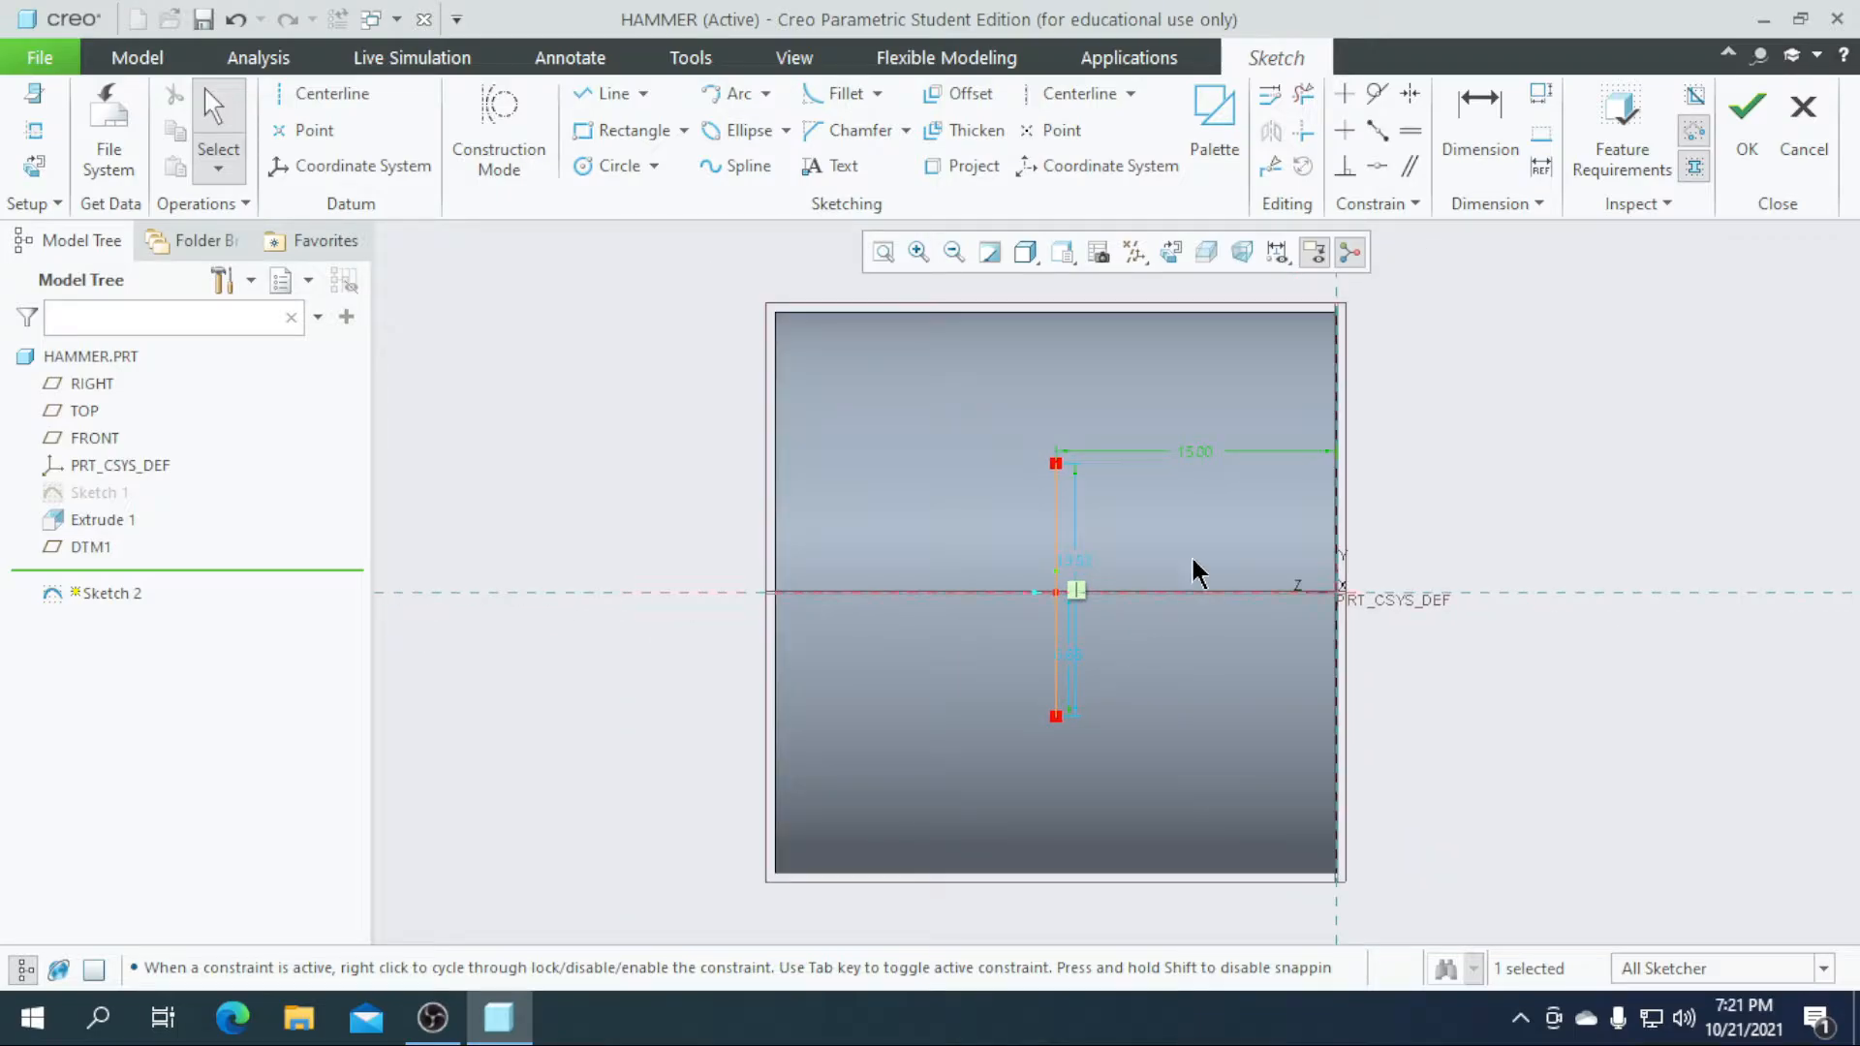
- Insert a 6-sided hexagon from the sketcher palette, centred where the vertical line crosses the horizontal reference
{"action": "left_click", "coordinate": [1235, 112]}
{"action": "left_click", "coordinate": [1769, 676]}
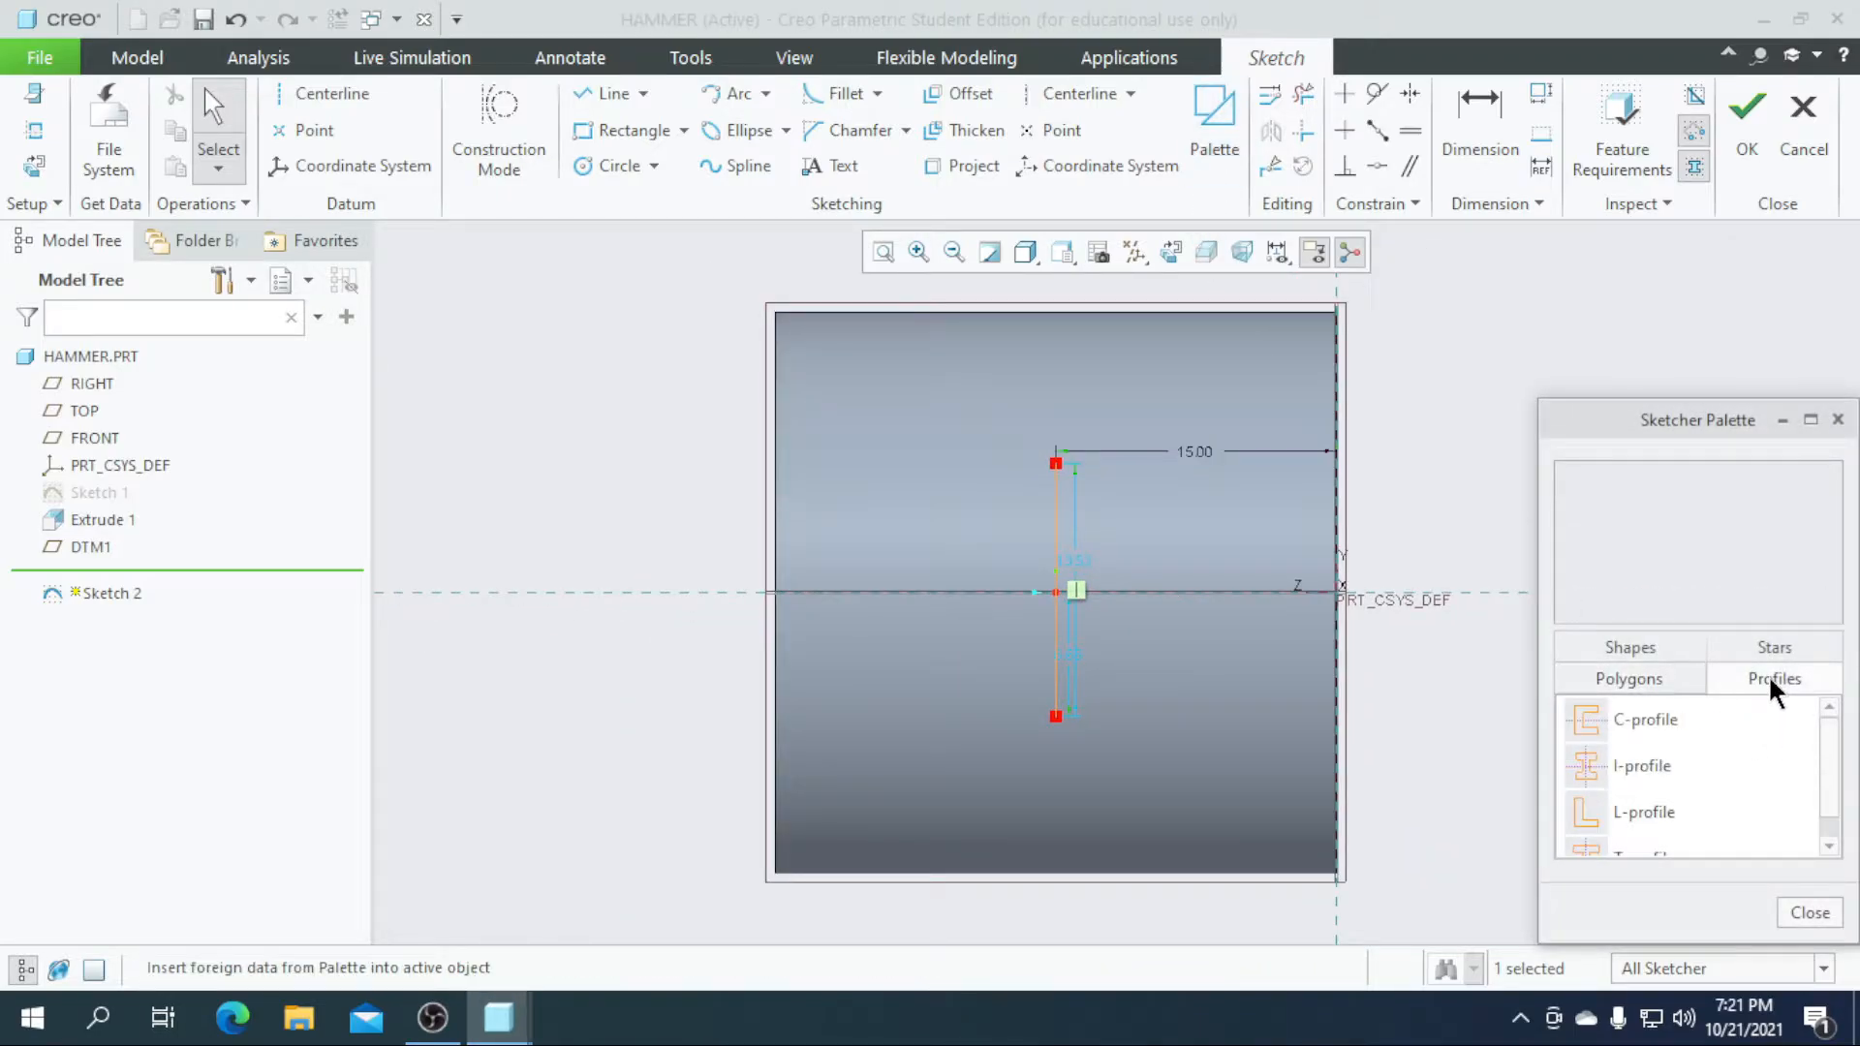
{"action": "left_click", "coordinate": [1647, 670]}
{"action": "scroll", "coordinate": [1665, 802], "scroll_direction": "down", "scroll_amount": 1}
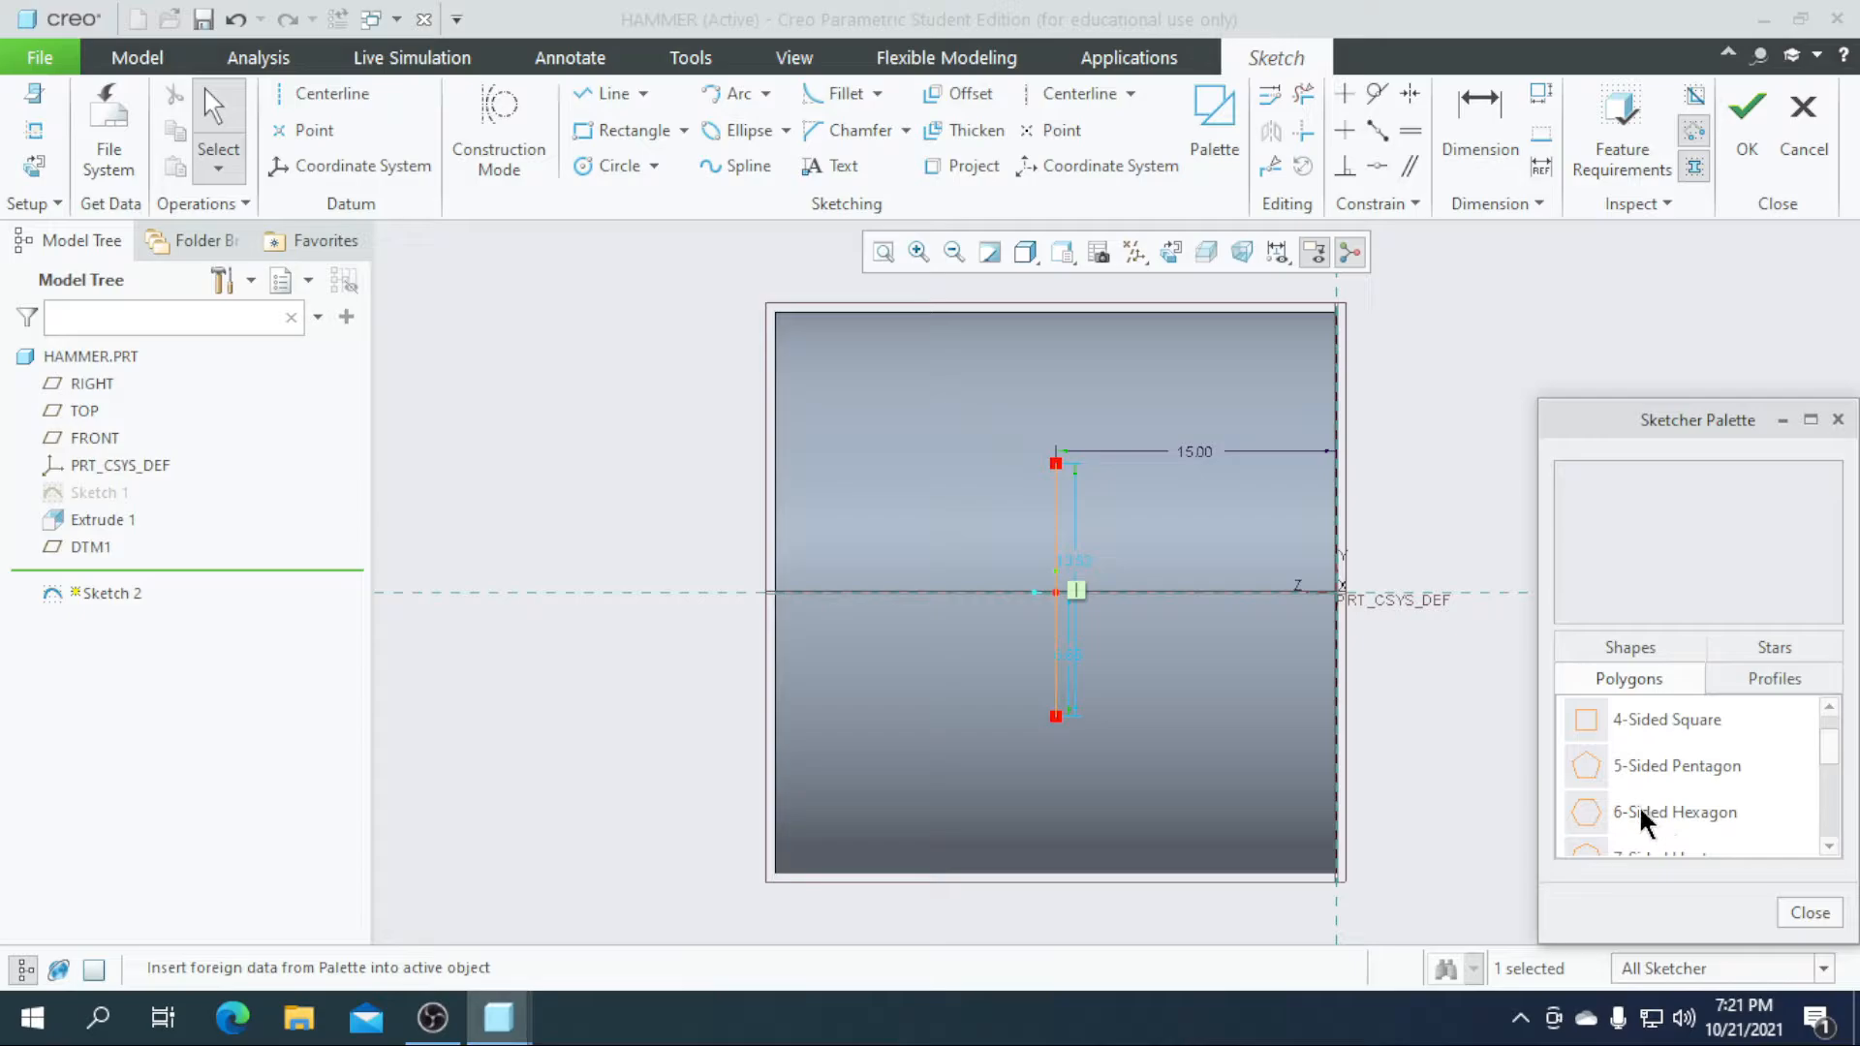
{"action": "double_click", "coordinate": [1667, 812]}
{"action": "scroll", "coordinate": [967, 560], "scroll_direction": "down", "scroll_amount": 3}
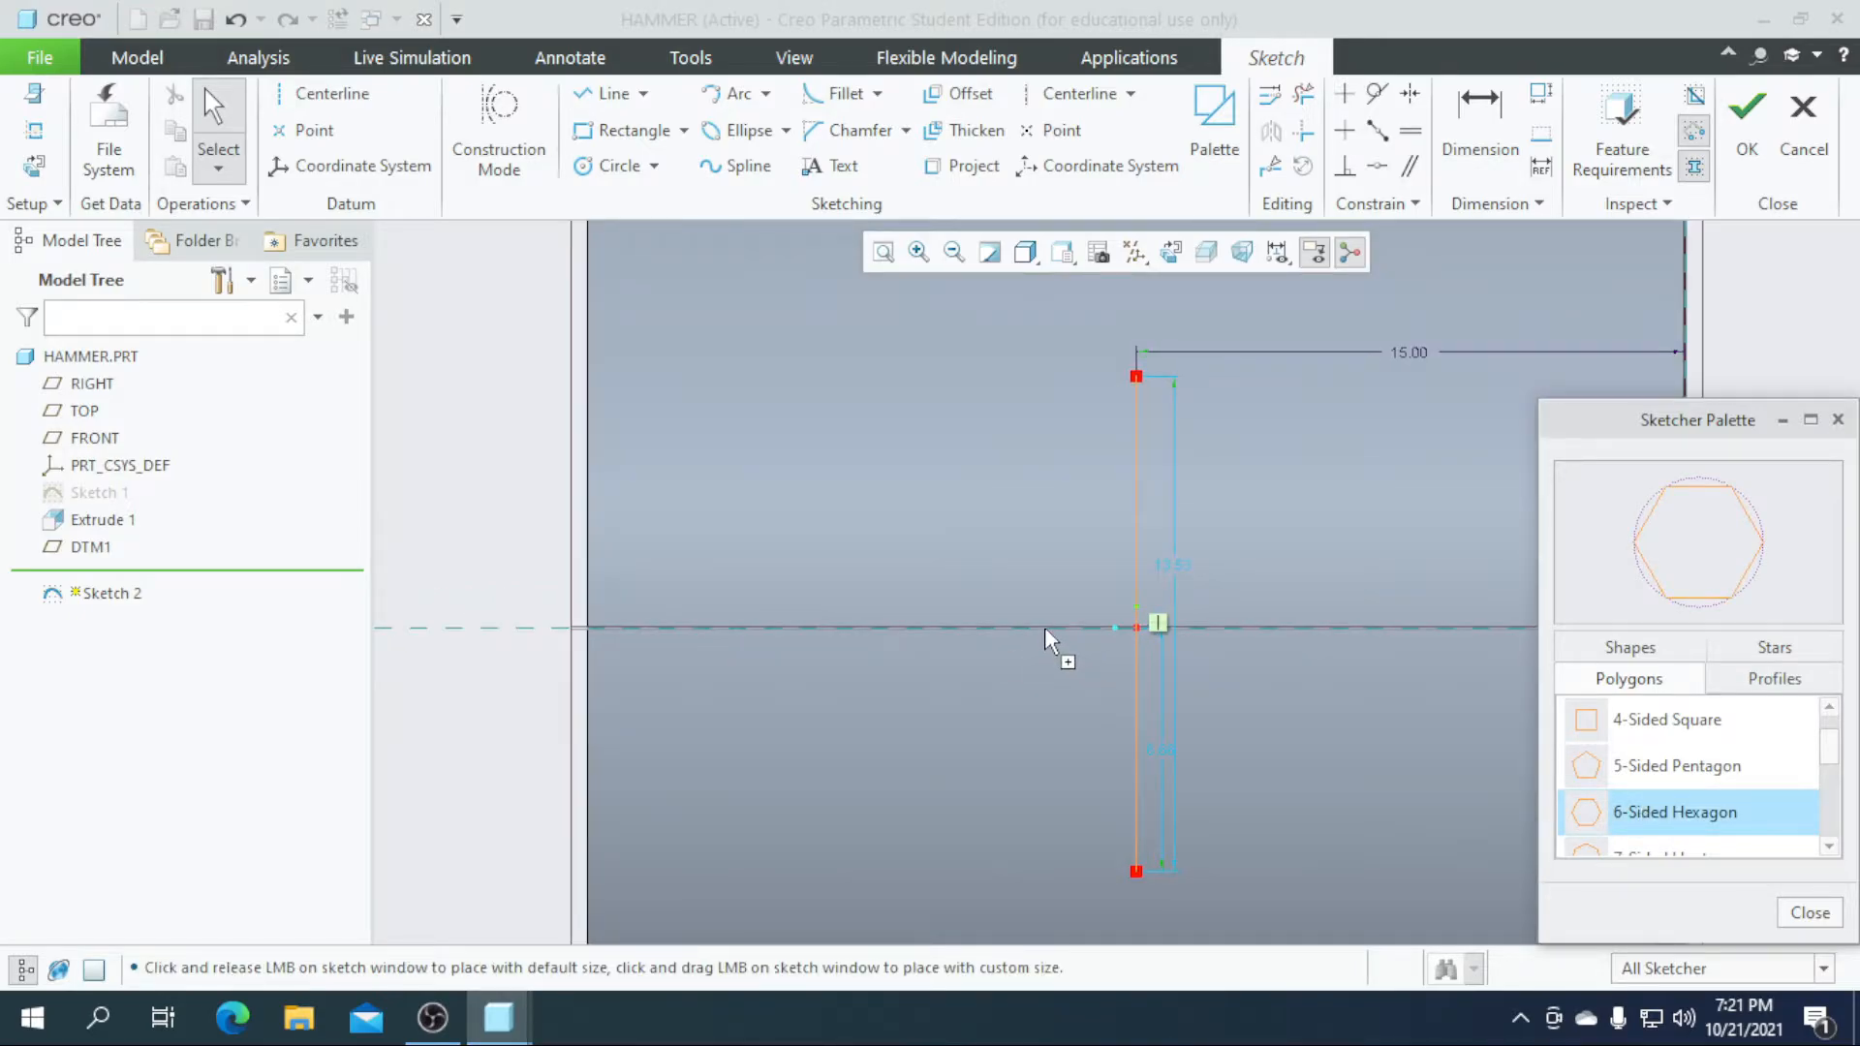
{"action": "left_click", "coordinate": [1045, 626]}
{"action": "scroll", "coordinate": [1022, 647], "scroll_direction": "down", "scroll_amount": 2}
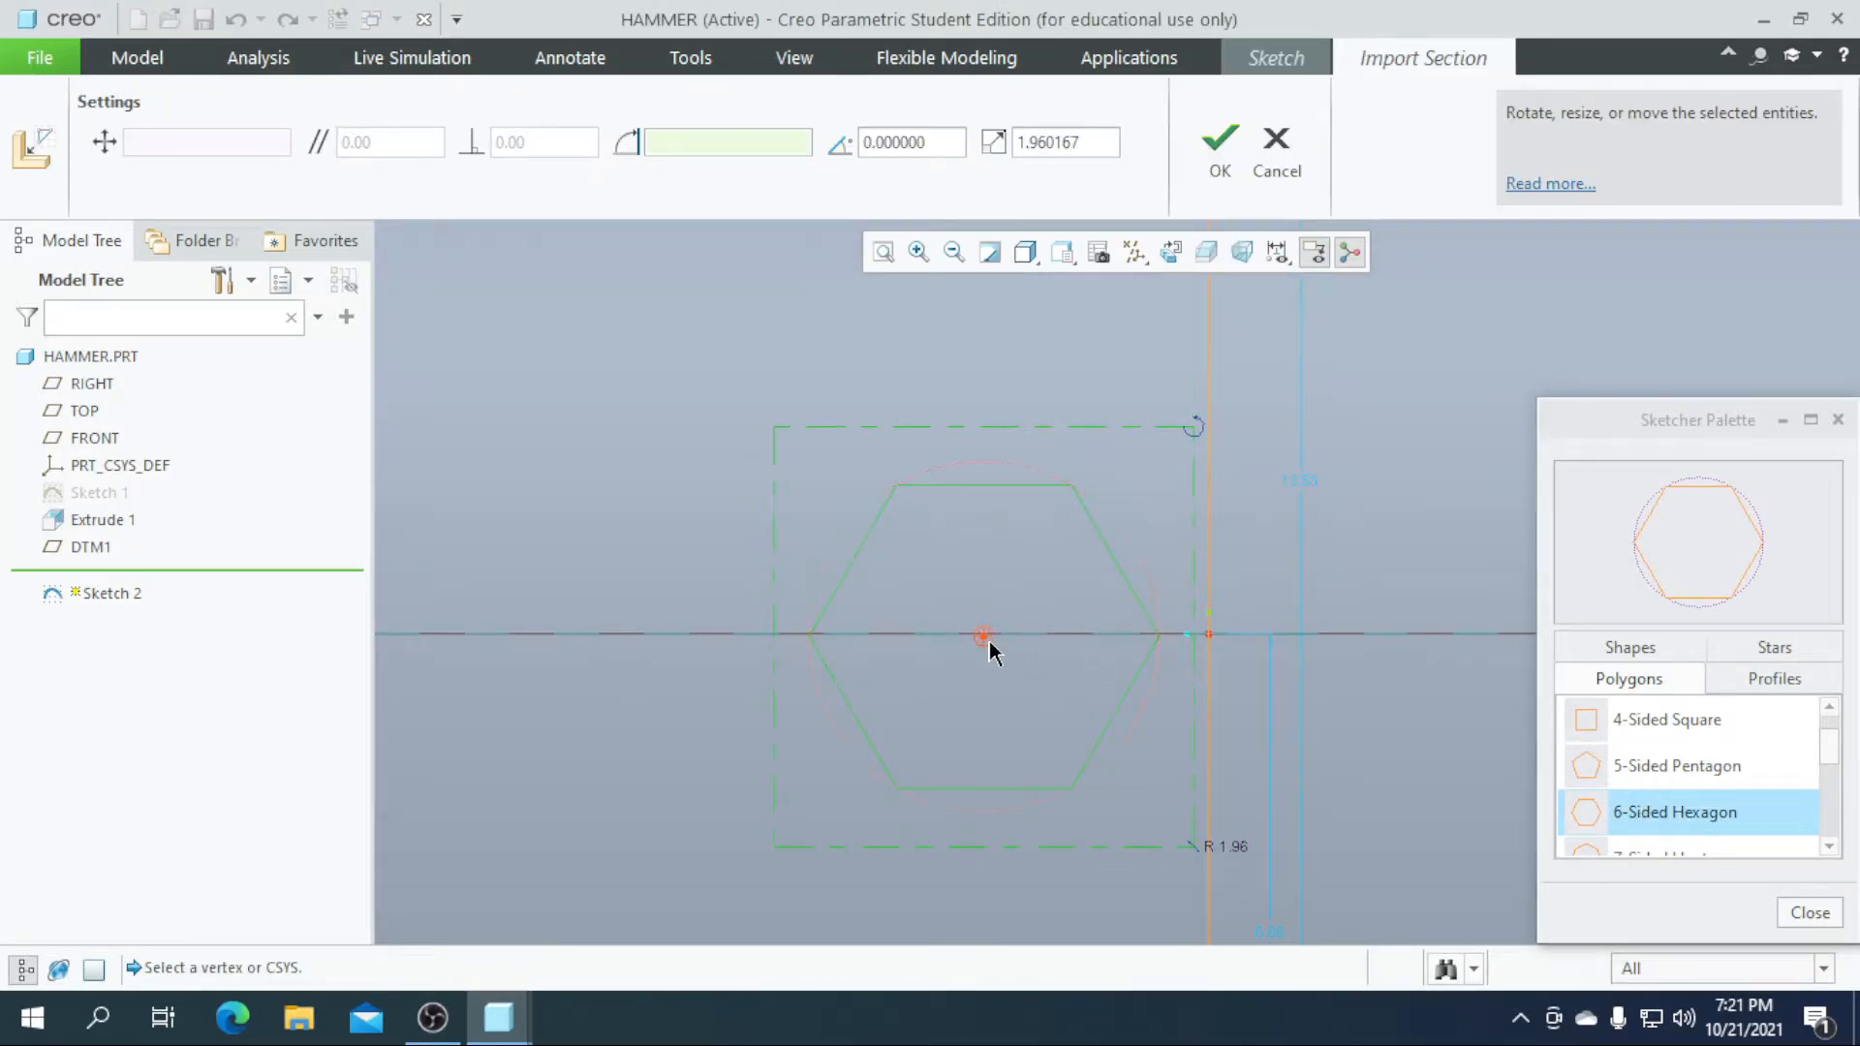
{"action": "left_click_drag", "start_coordinate": [989, 642], "coordinate": [1209, 655]}
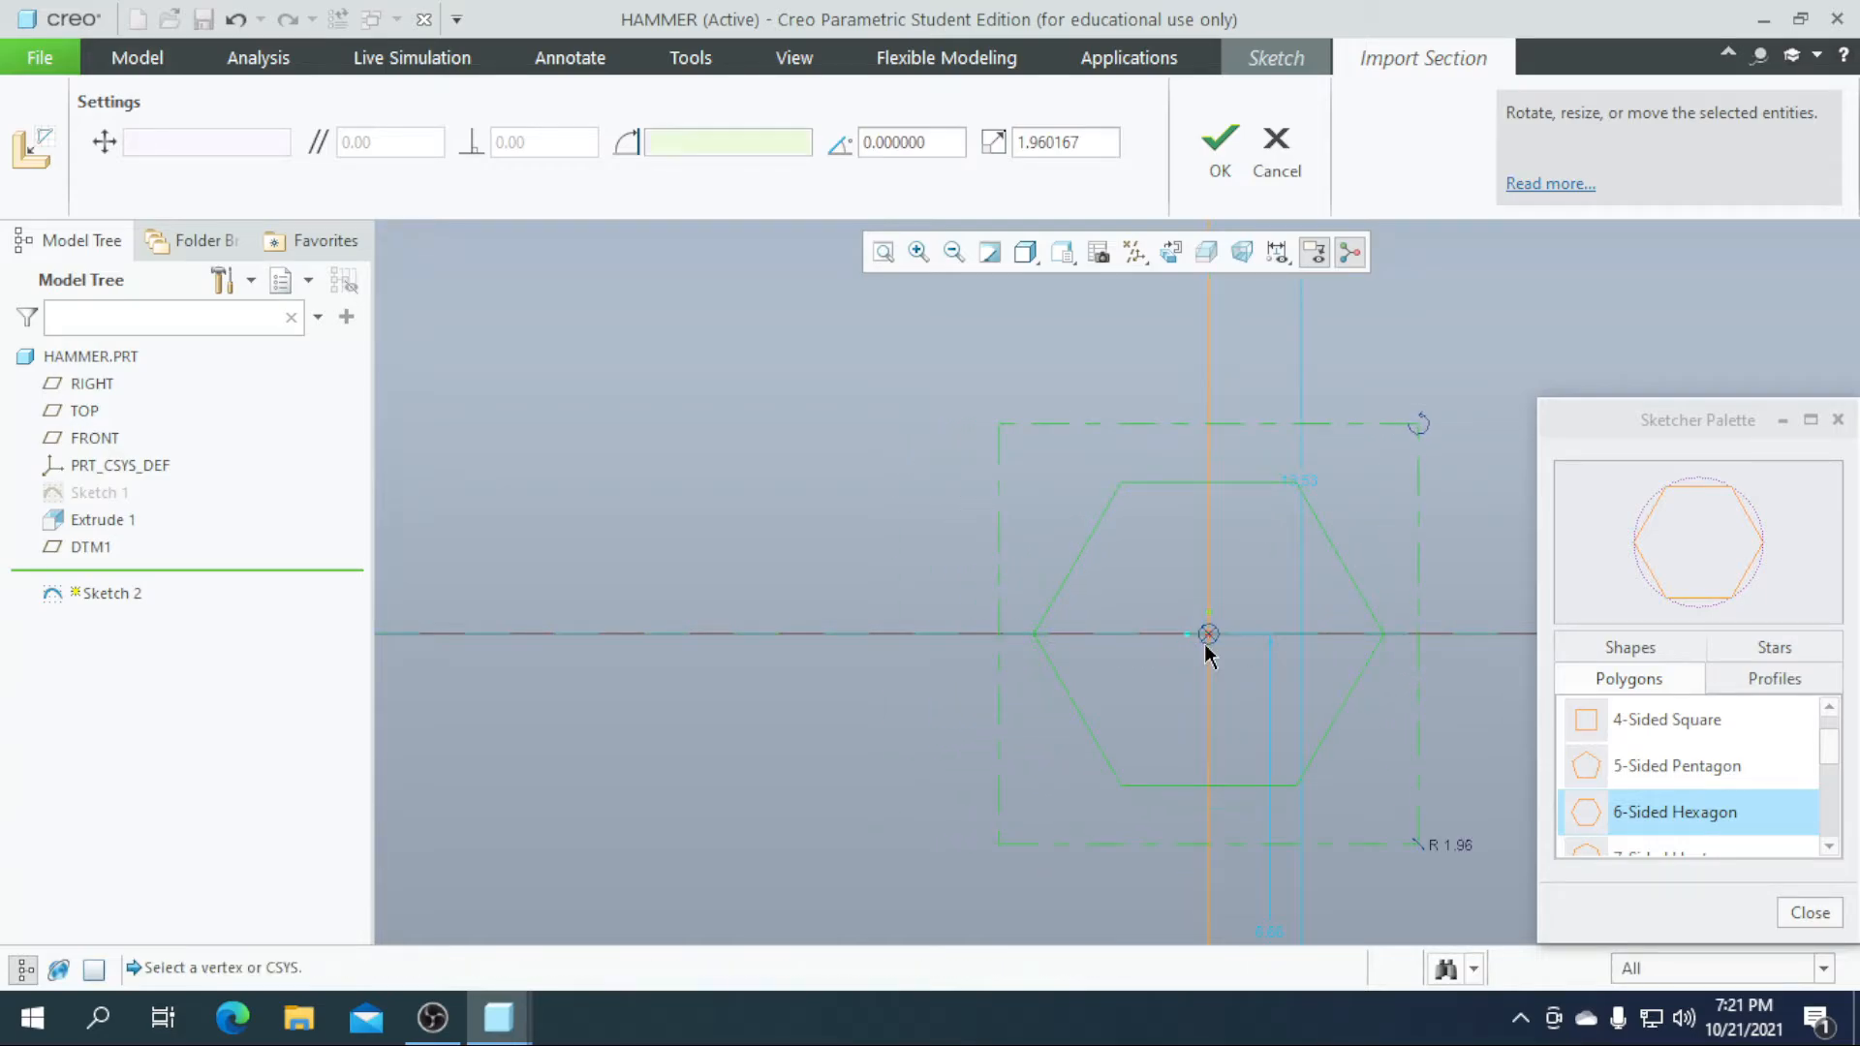
{"action": "left_click", "coordinate": [1808, 913]}
{"action": "scroll", "coordinate": [975, 506], "scroll_direction": "up", "scroll_amount": 3}
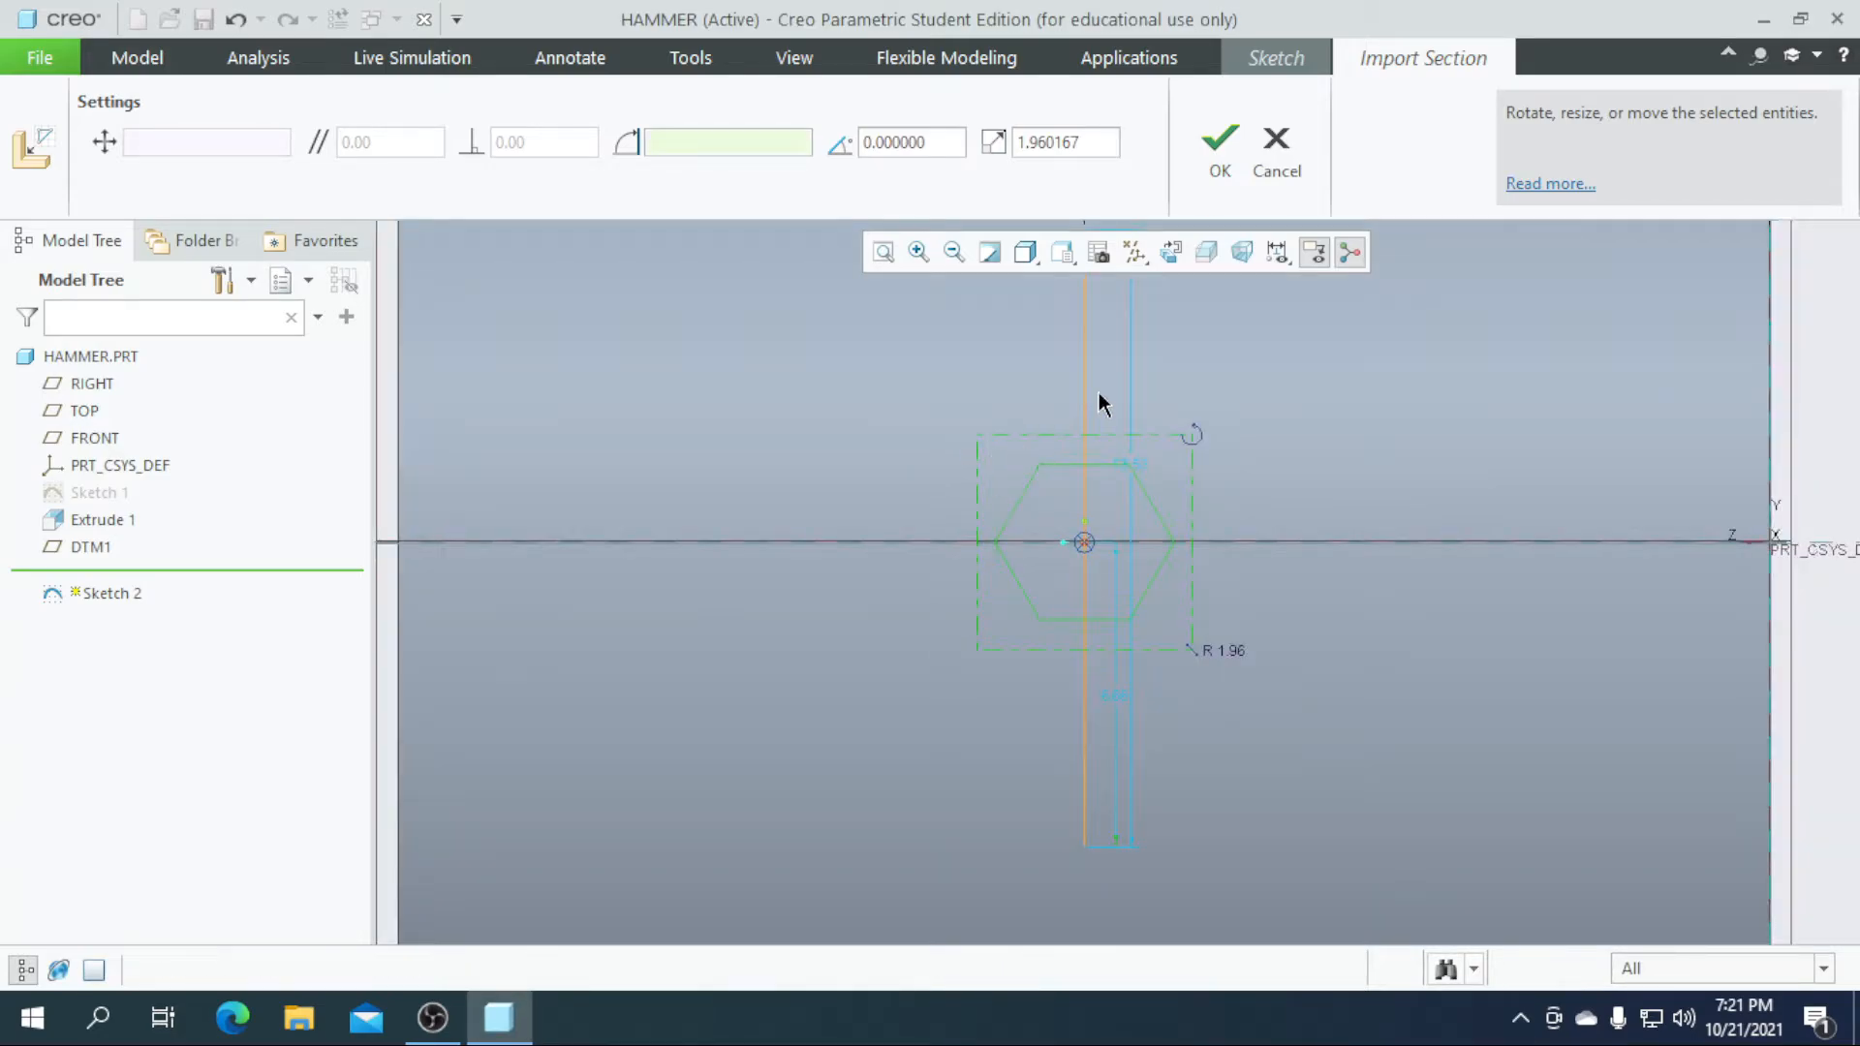
{"action": "left_click", "coordinate": [1220, 172]}
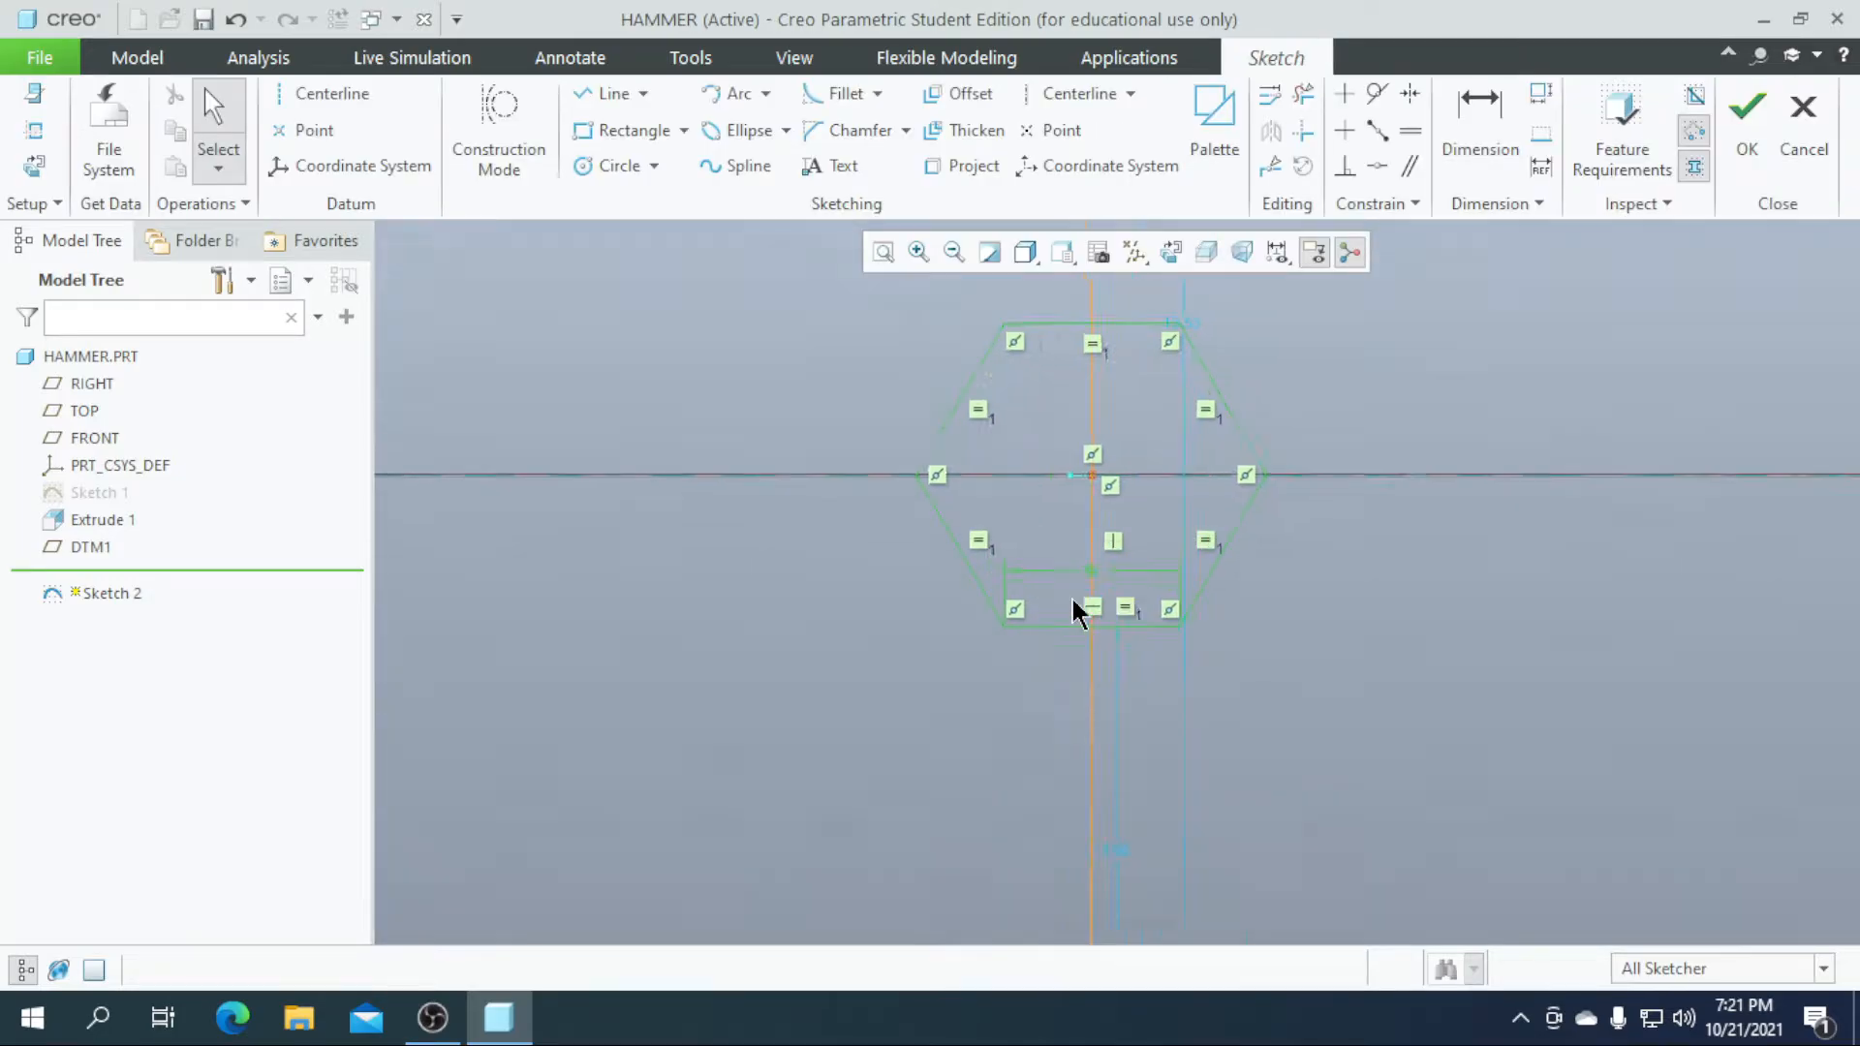
- Set the hexagon's side length to 12
{"action": "scroll", "coordinate": [1072, 594], "scroll_direction": "down", "scroll_amount": 5}
{"action": "double_click", "coordinate": [1104, 549]}
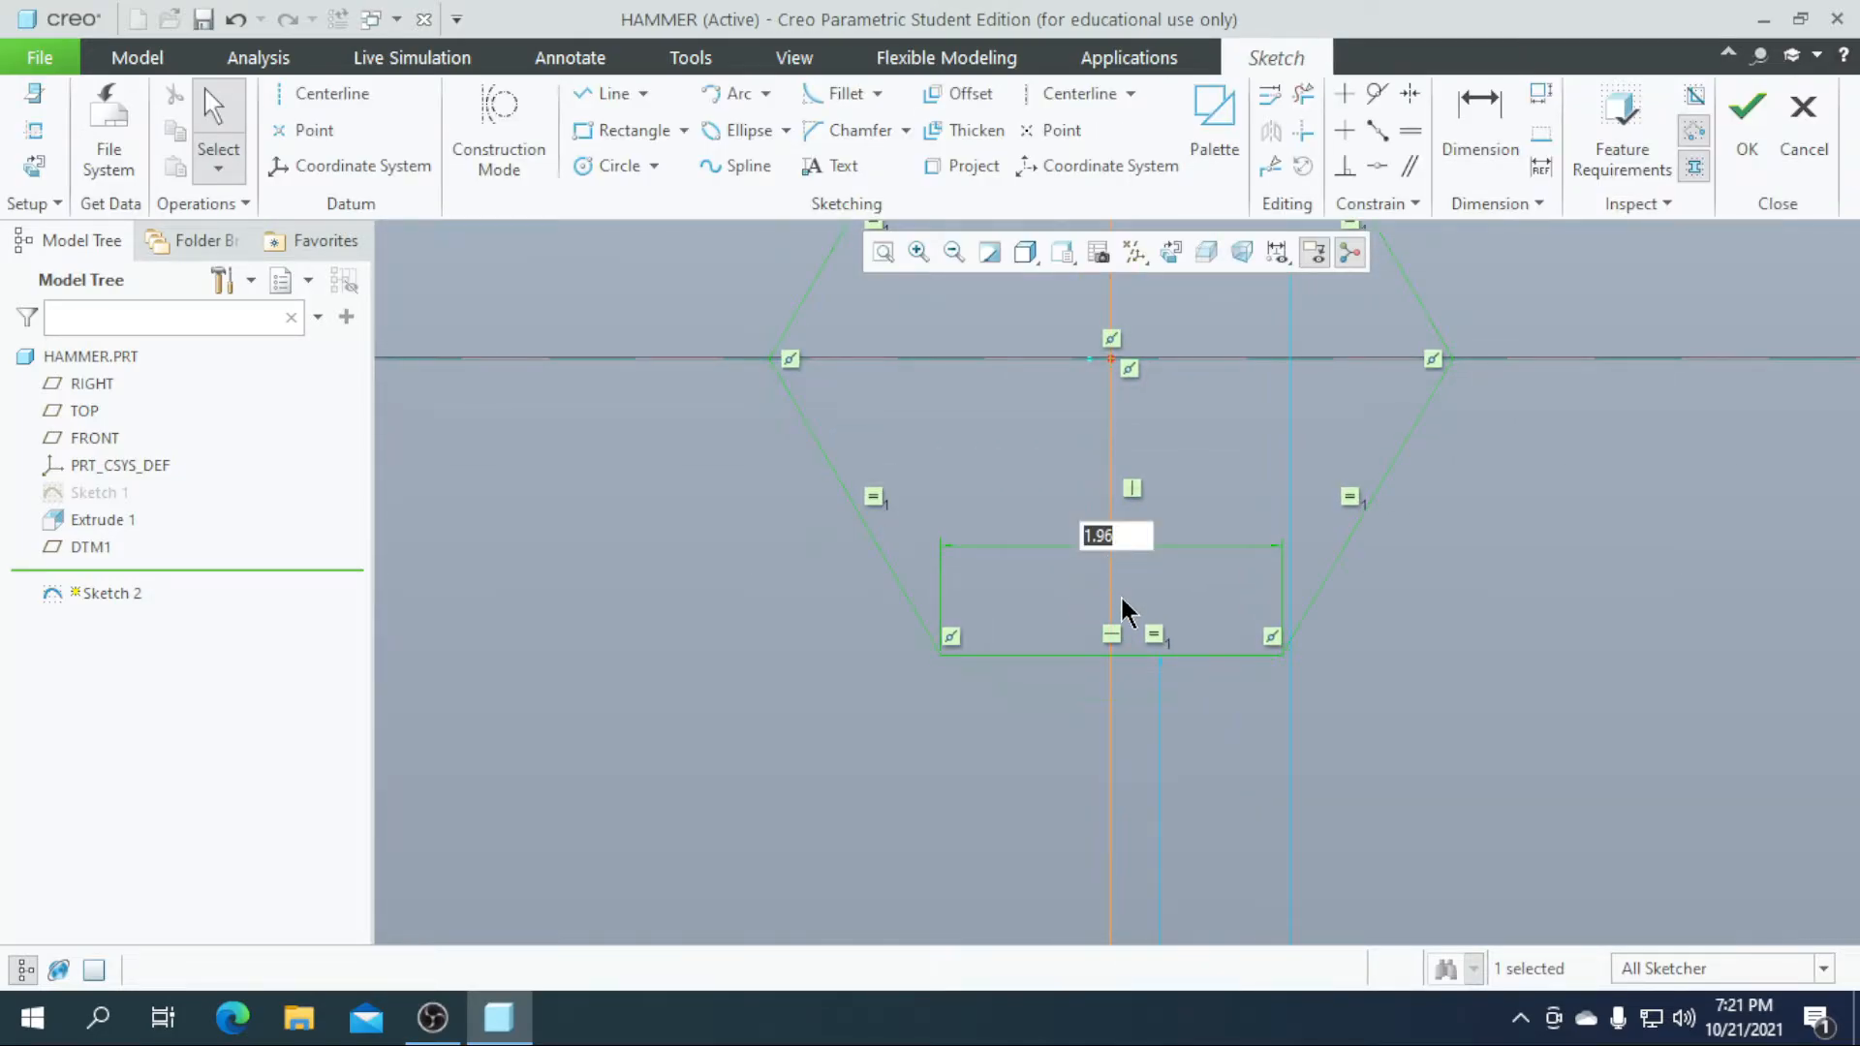
{"action": "type", "text": "15"}
{"action": "key", "text": "Return"}
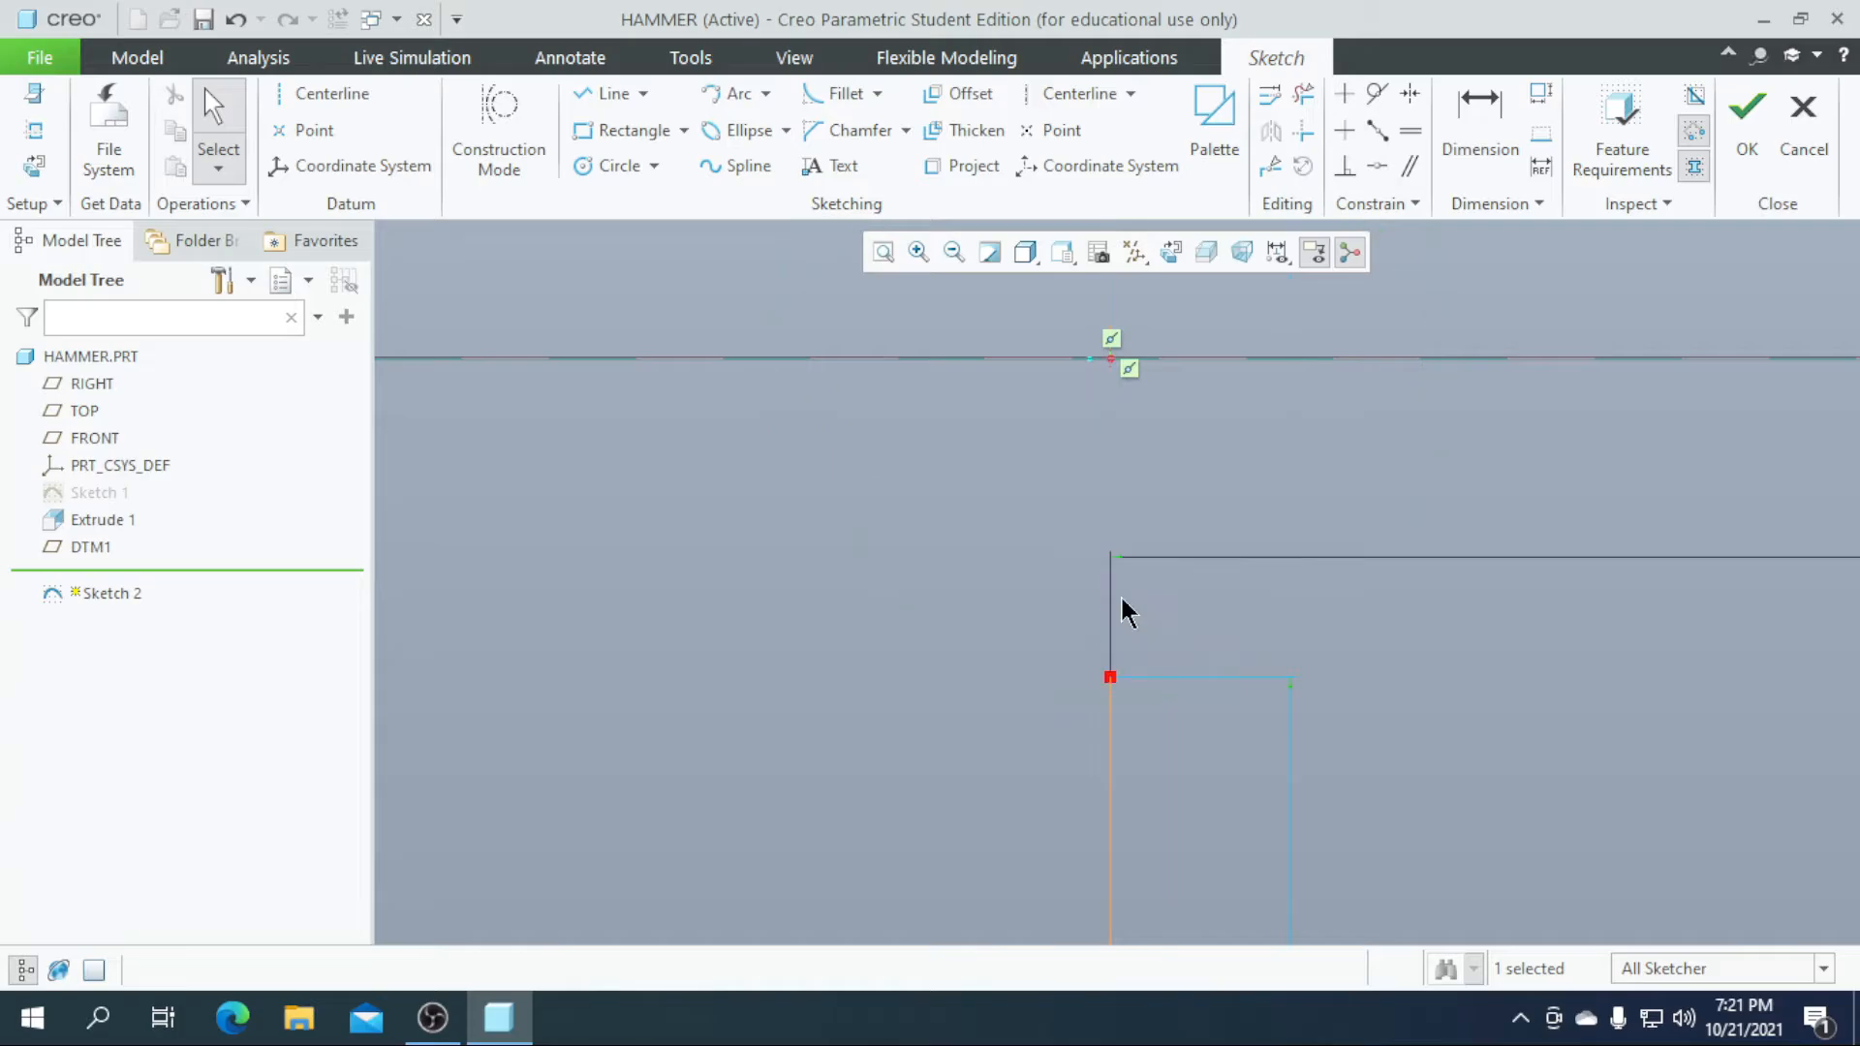
{"action": "scroll", "coordinate": [1120, 595], "scroll_direction": "up", "scroll_amount": 4}
{"action": "scroll", "coordinate": [1133, 656], "scroll_direction": "up", "scroll_amount": 2}
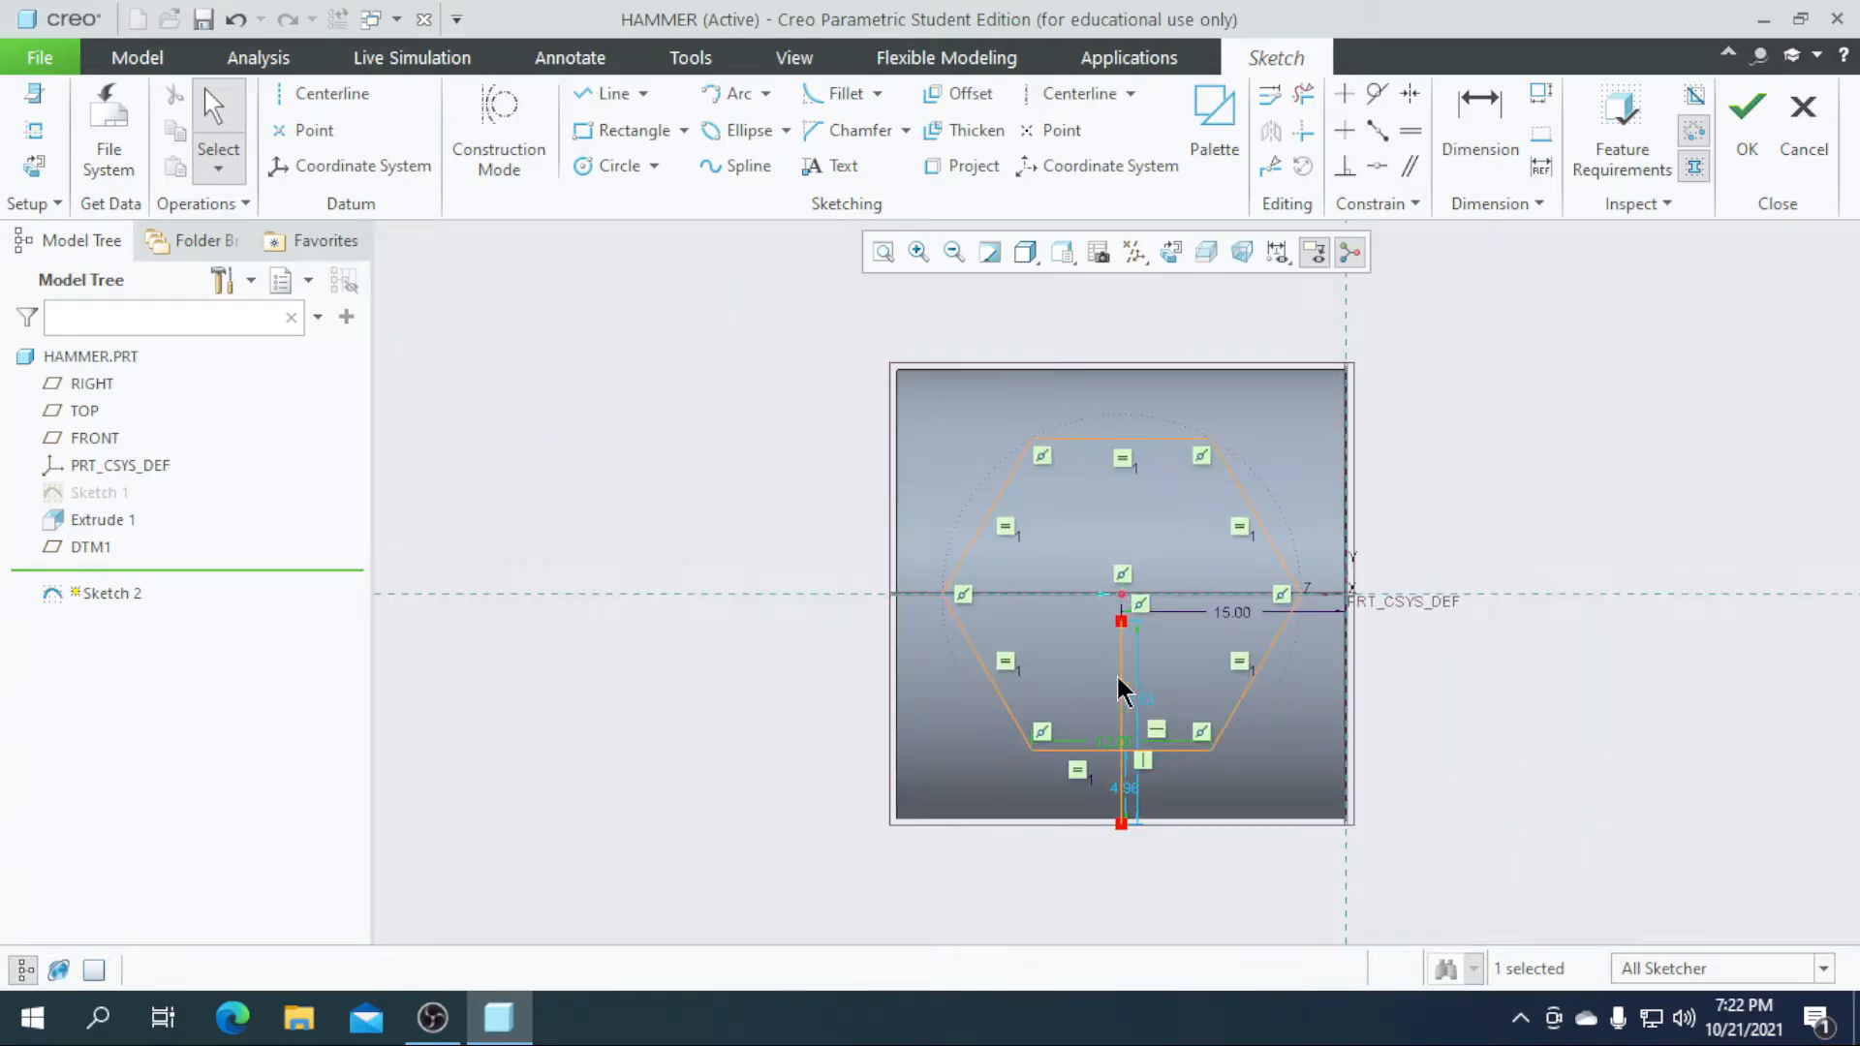
- Trim the vertical line inside the hexagon and below its construction circle, and finish the sketch
{"action": "mouse_move", "coordinate": [1131, 664]}
{"action": "middle_mouse_down"}
{"action": "mouse_move", "coordinate": [1162, 678]}
{"action": "mouse_move", "coordinate": [1166, 652]}
{"action": "mouse_move", "coordinate": [1155, 712]}
{"action": "middle_mouse_up"}
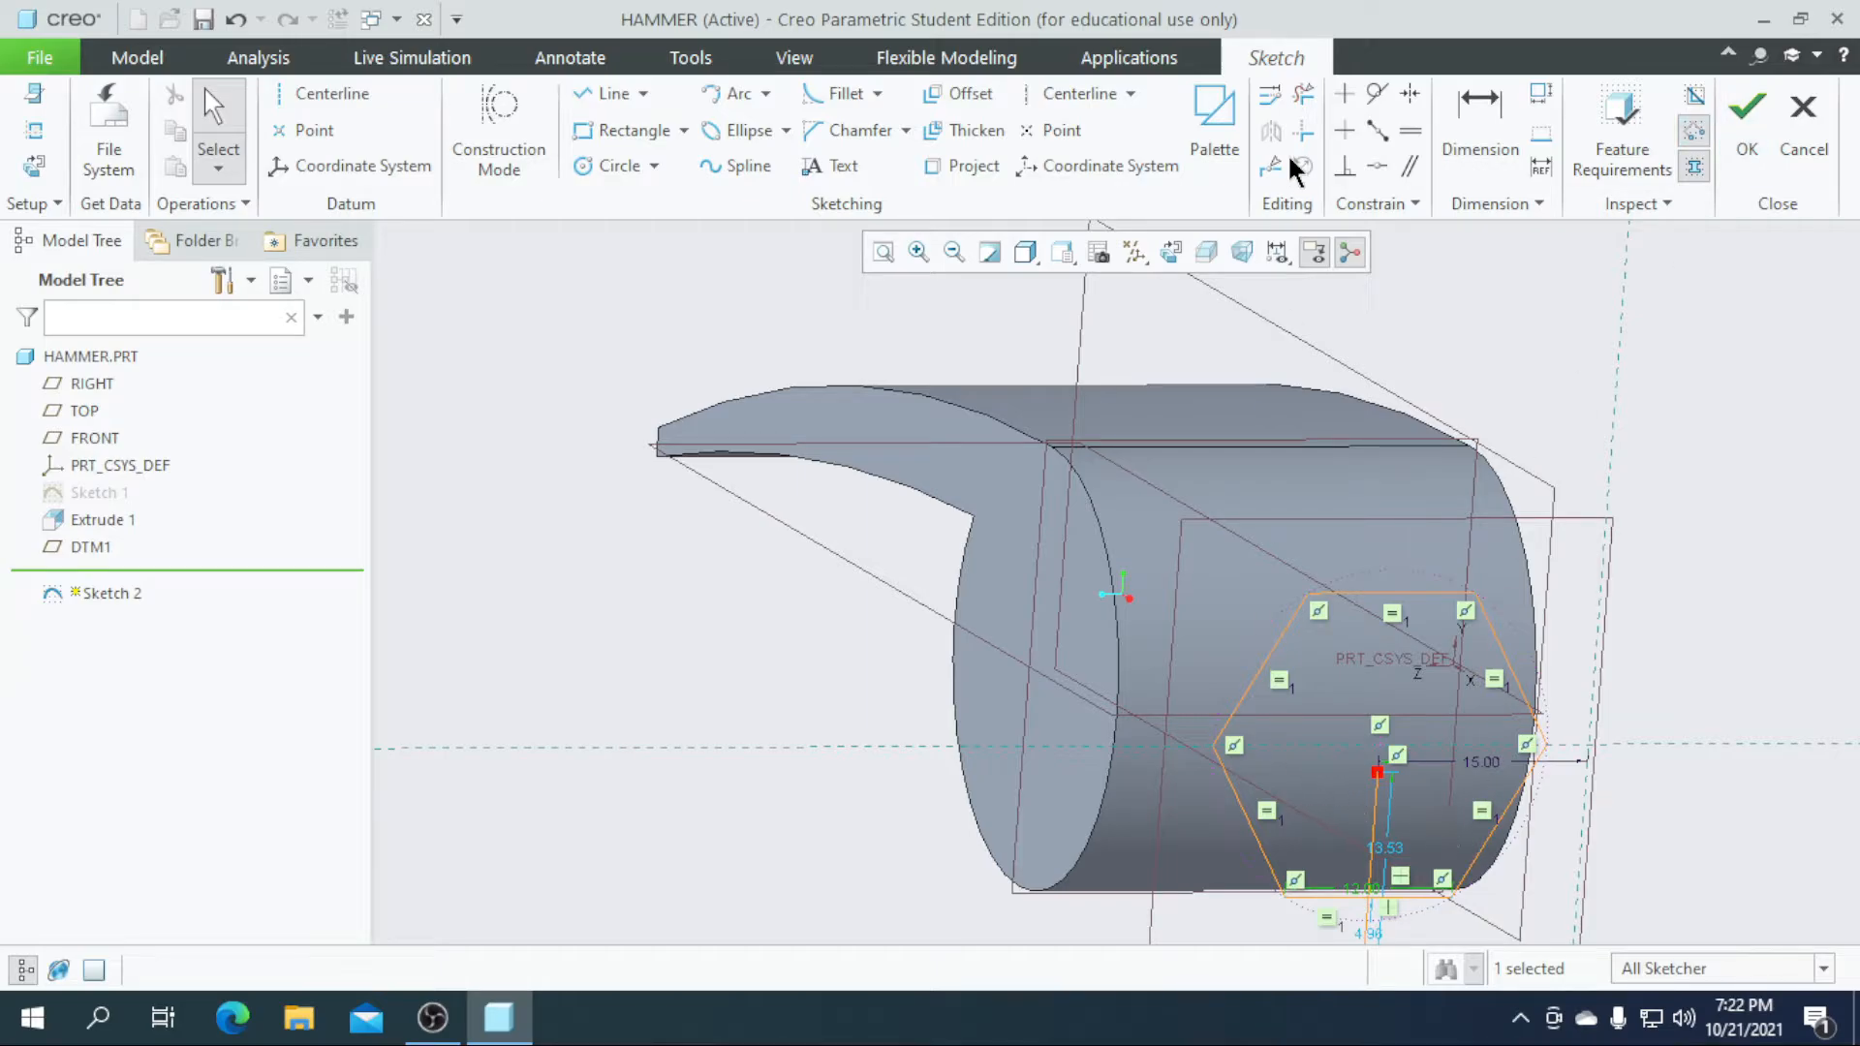
{"action": "left_click", "coordinate": [1174, 252]}
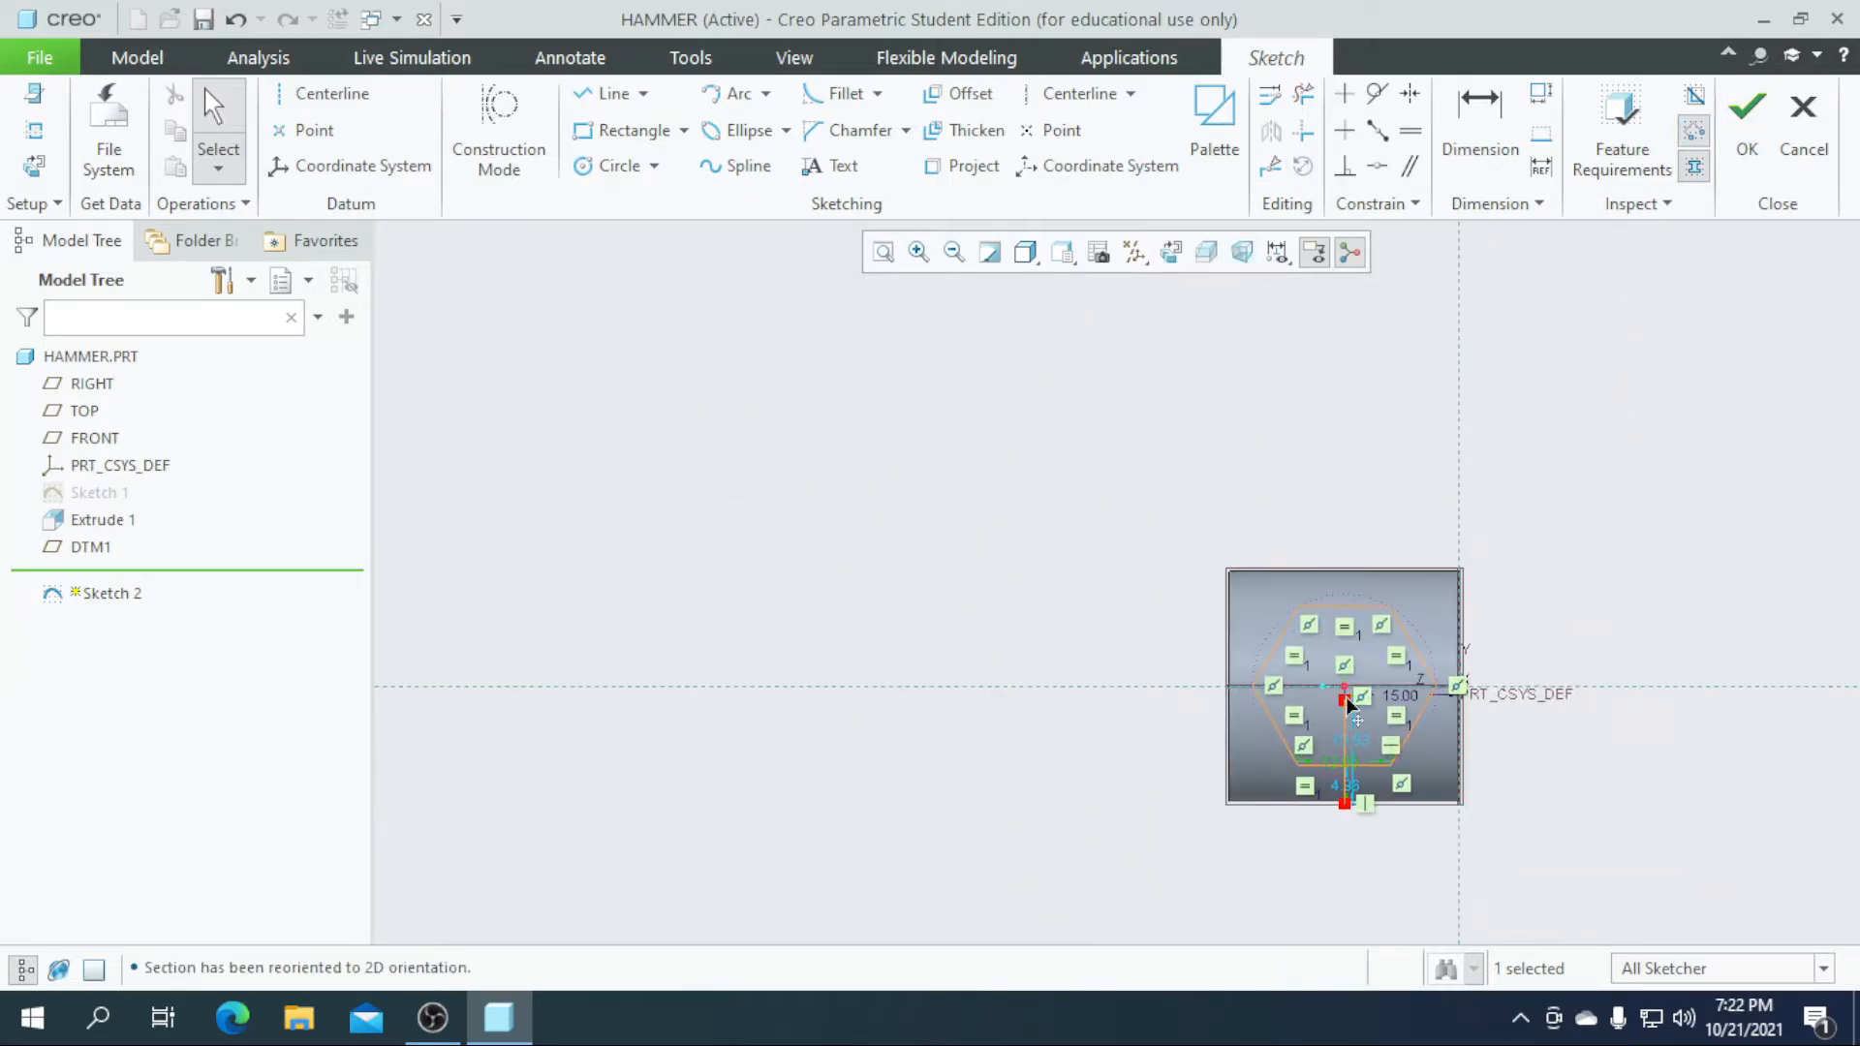
{"action": "scroll", "coordinate": [1353, 733], "scroll_direction": "down", "scroll_amount": 2}
{"action": "scroll", "coordinate": [1225, 685], "scroll_direction": "up", "scroll_amount": 2}
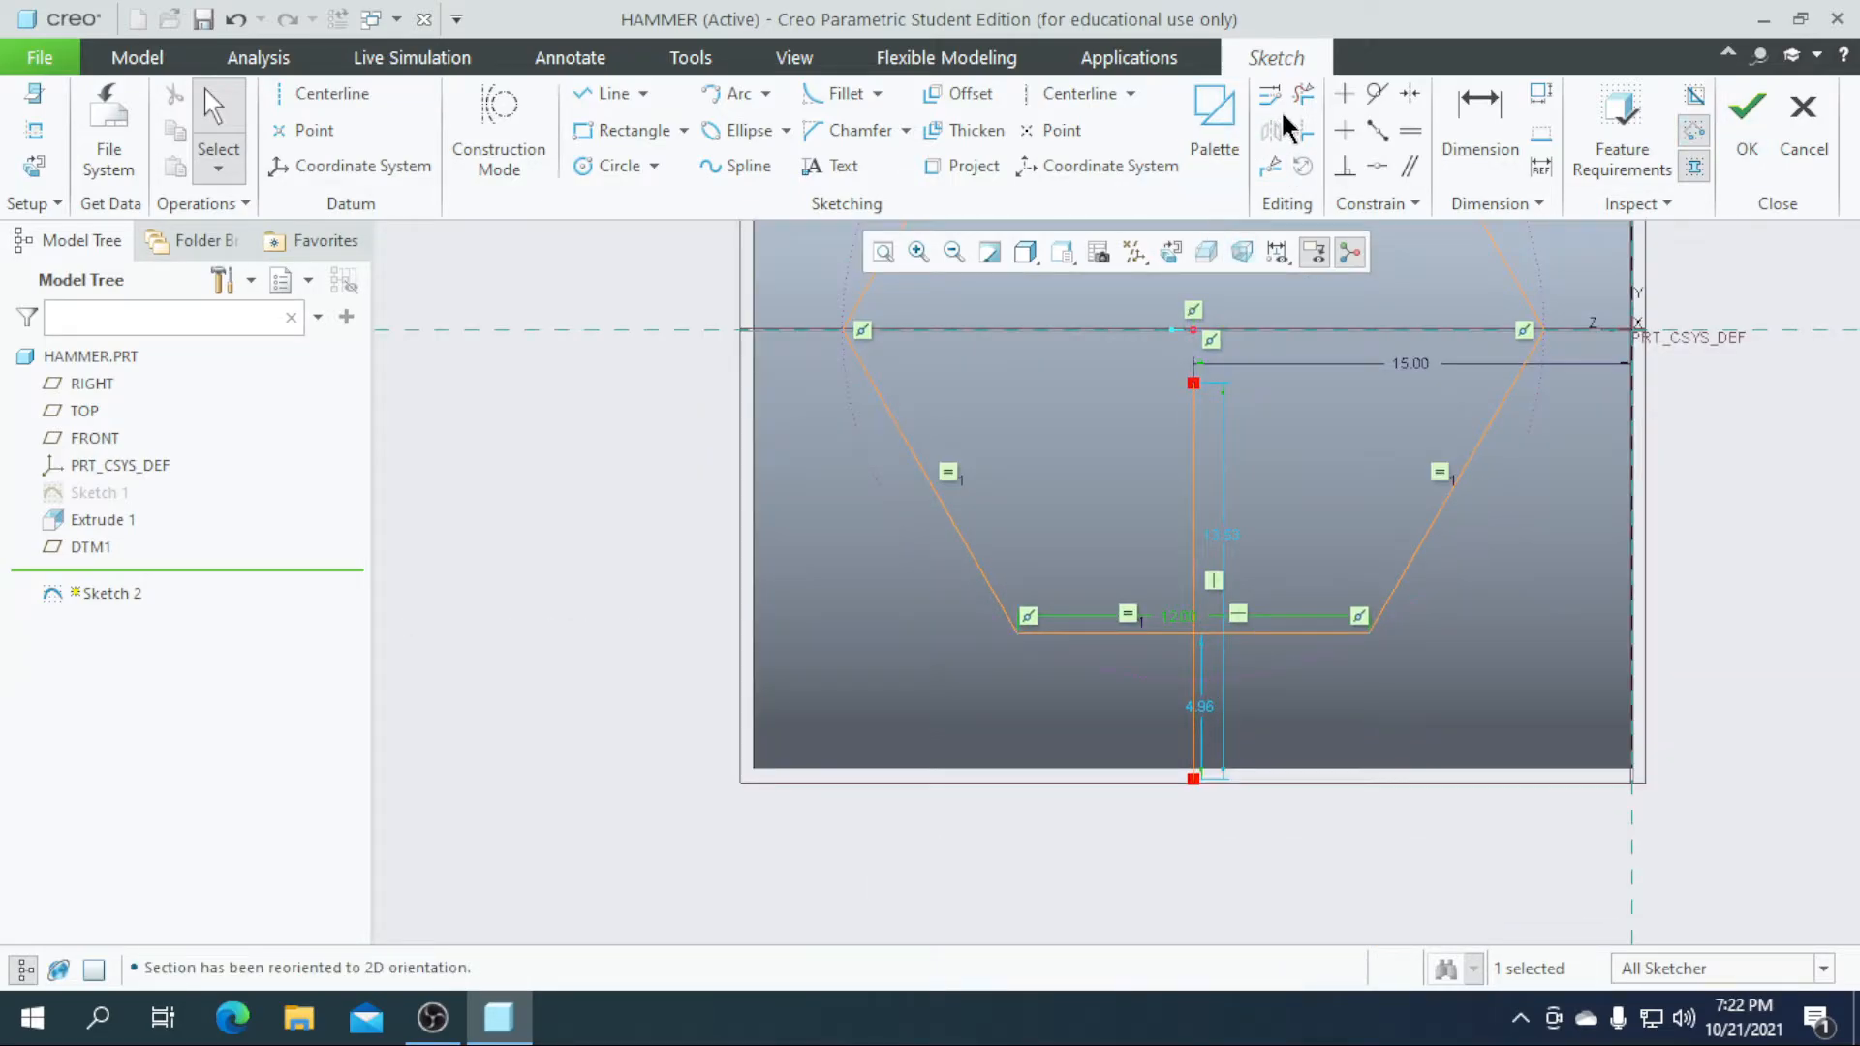
{"action": "left_click", "coordinate": [1304, 93]}
{"action": "left_click_drag", "start_coordinate": [1124, 524], "coordinate": [1253, 538]}
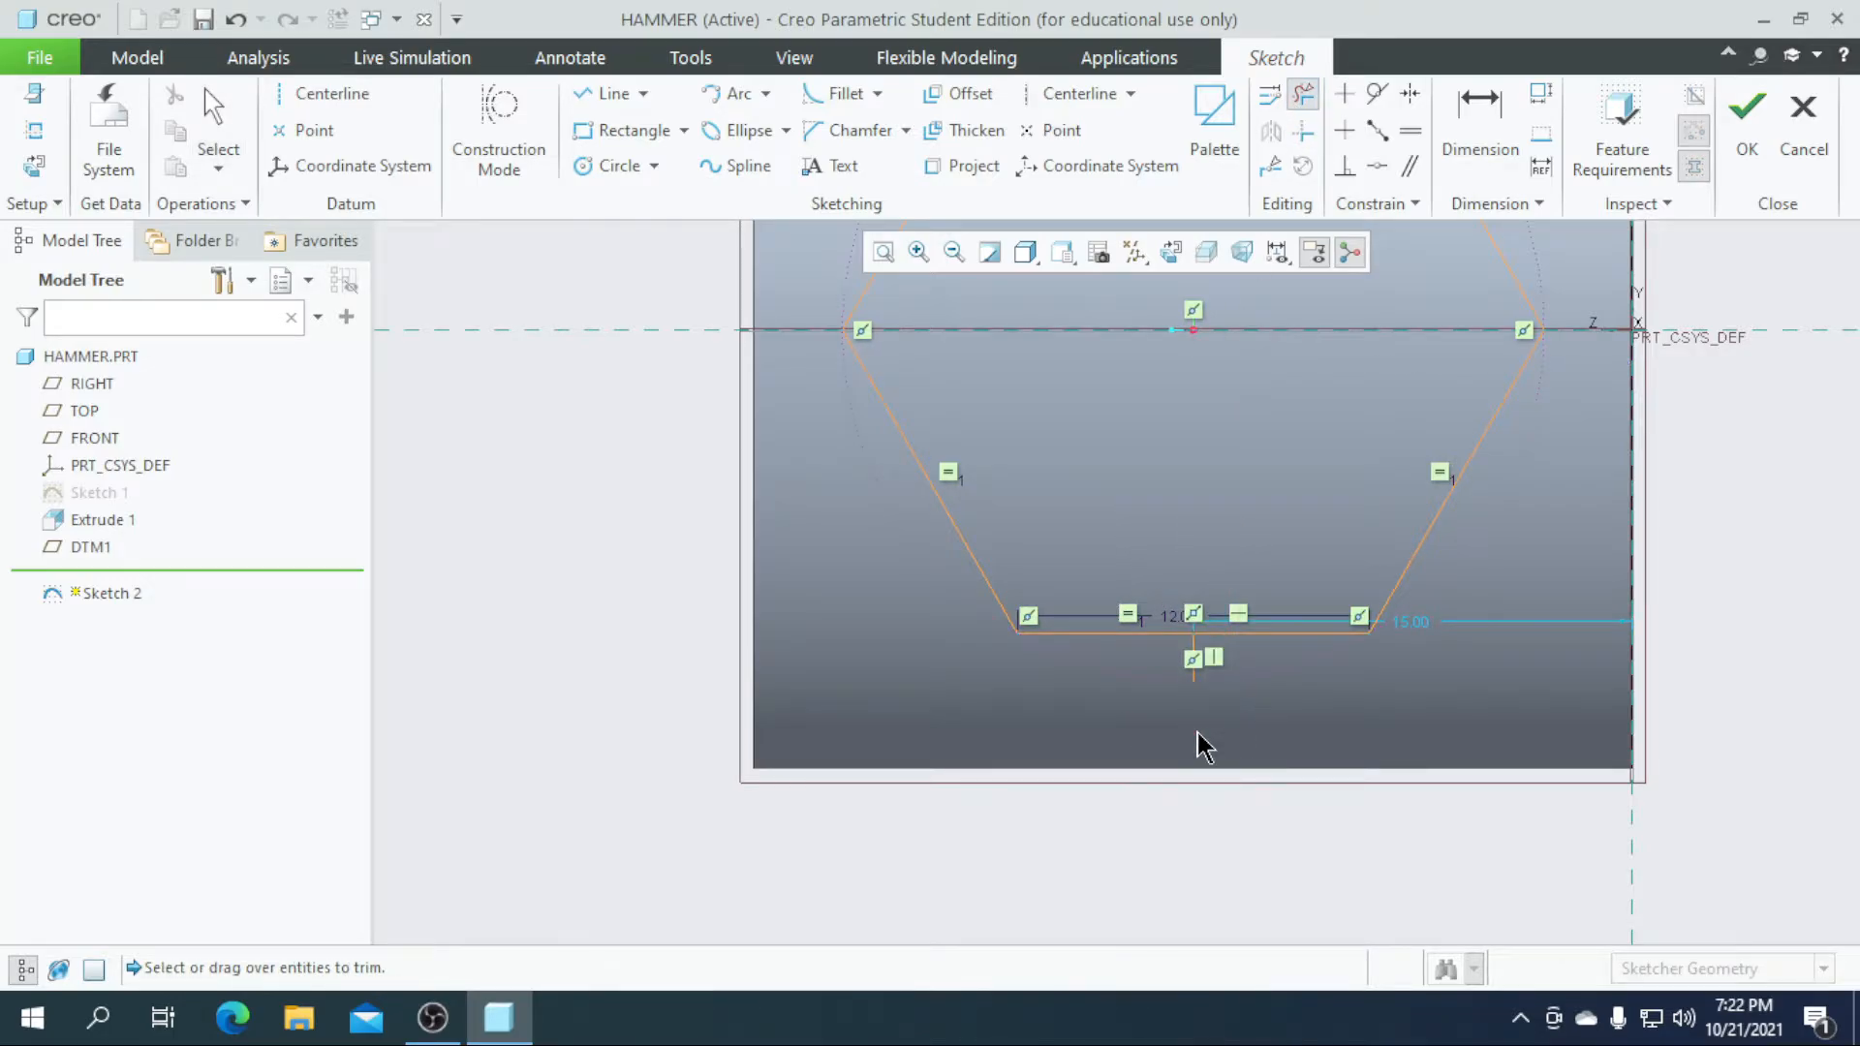
{"action": "scroll", "coordinate": [1199, 747], "scroll_direction": "down", "scroll_amount": 5}
{"action": "scroll", "coordinate": [1237, 635], "scroll_direction": "up", "scroll_amount": 2}
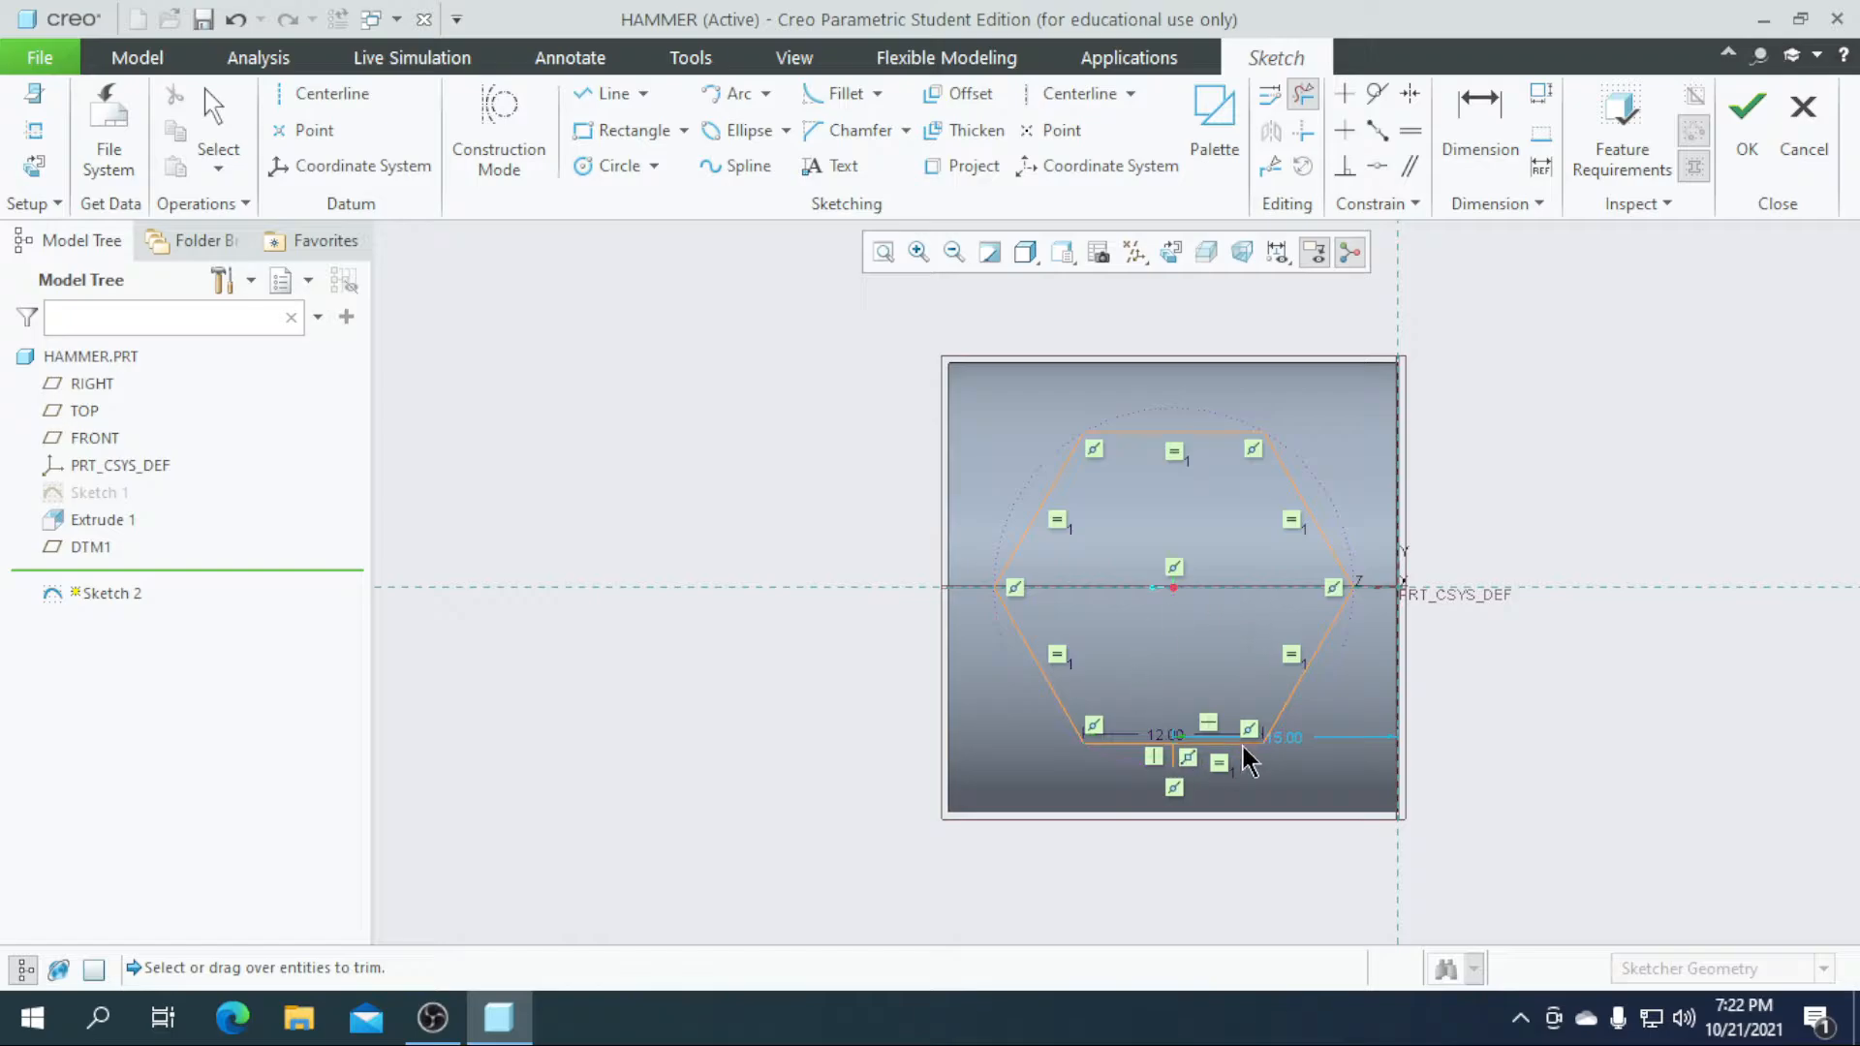
{"action": "left_click", "coordinate": [1747, 114]}
{"action": "scroll", "coordinate": [794, 542], "scroll_direction": "down", "scroll_amount": 3}
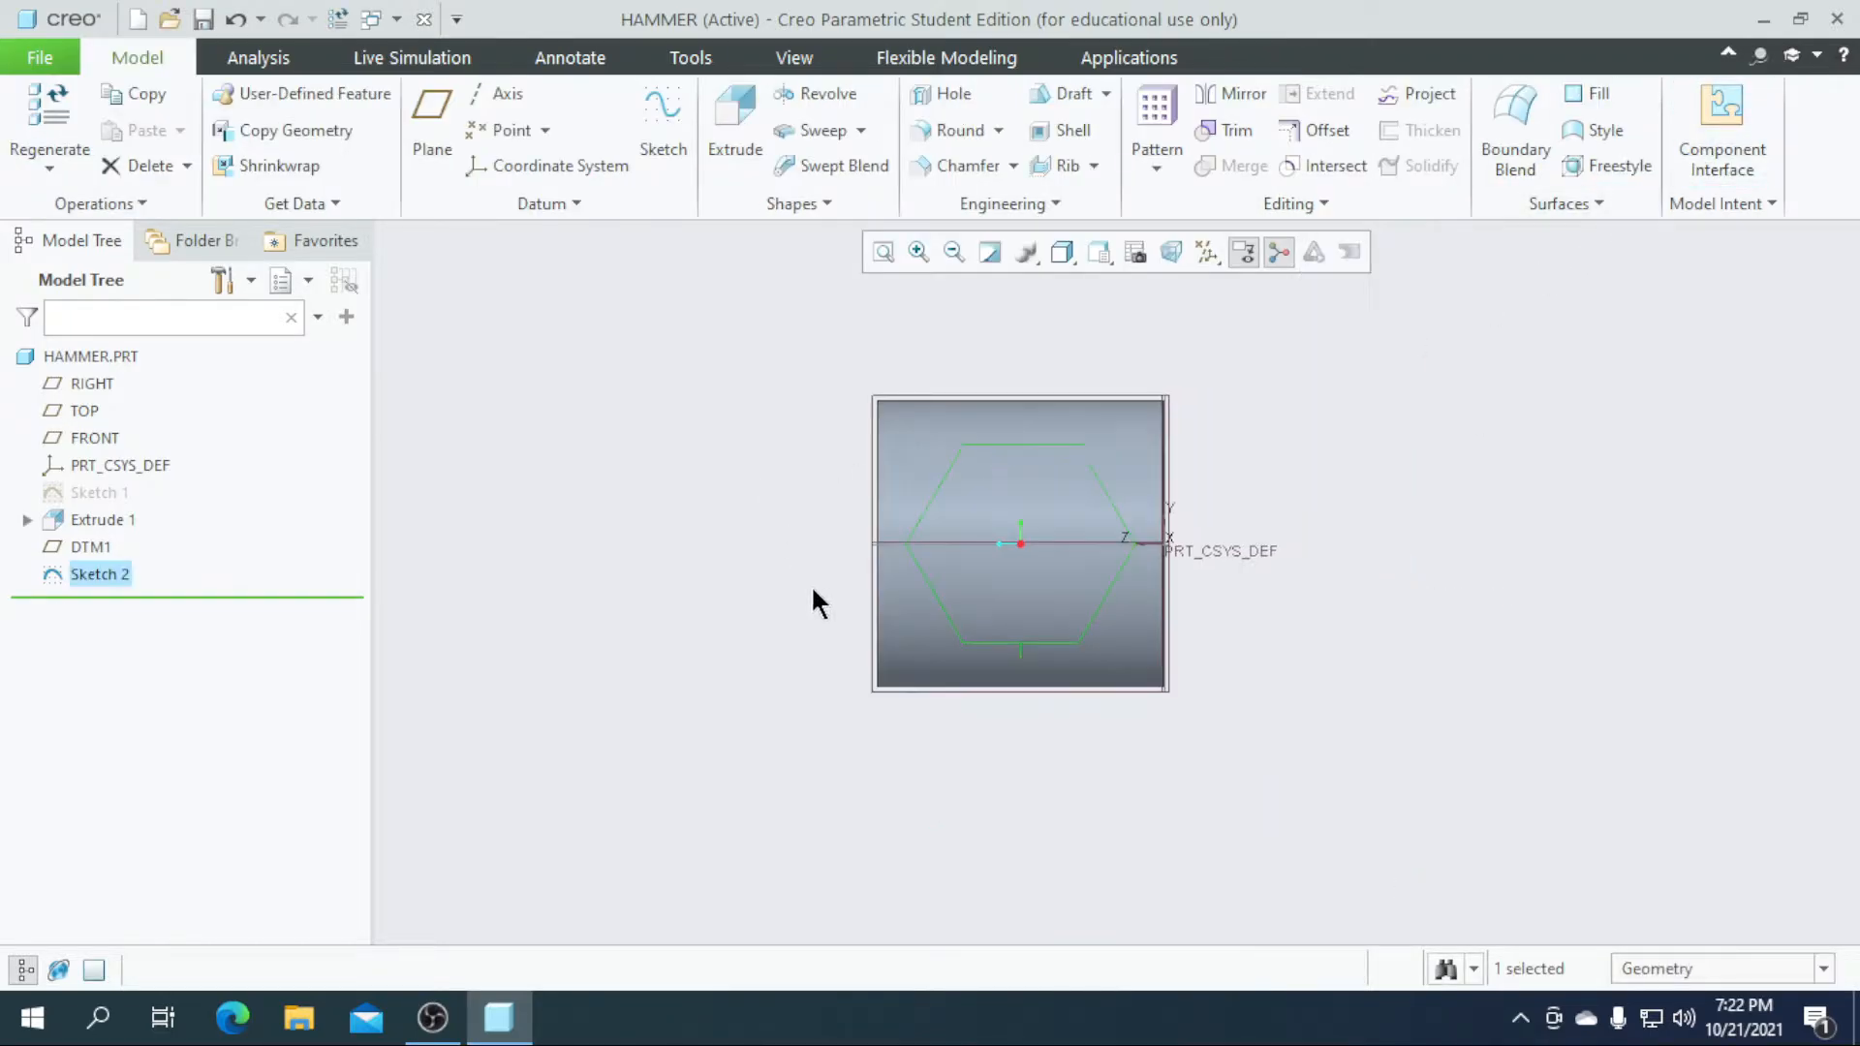
- Reopen Sketch 2, trim off the leftover line stub below the hexagon to leave a closed profile, and accept the sketch
{"action": "scroll", "coordinate": [1092, 677], "scroll_direction": "up", "scroll_amount": 5}
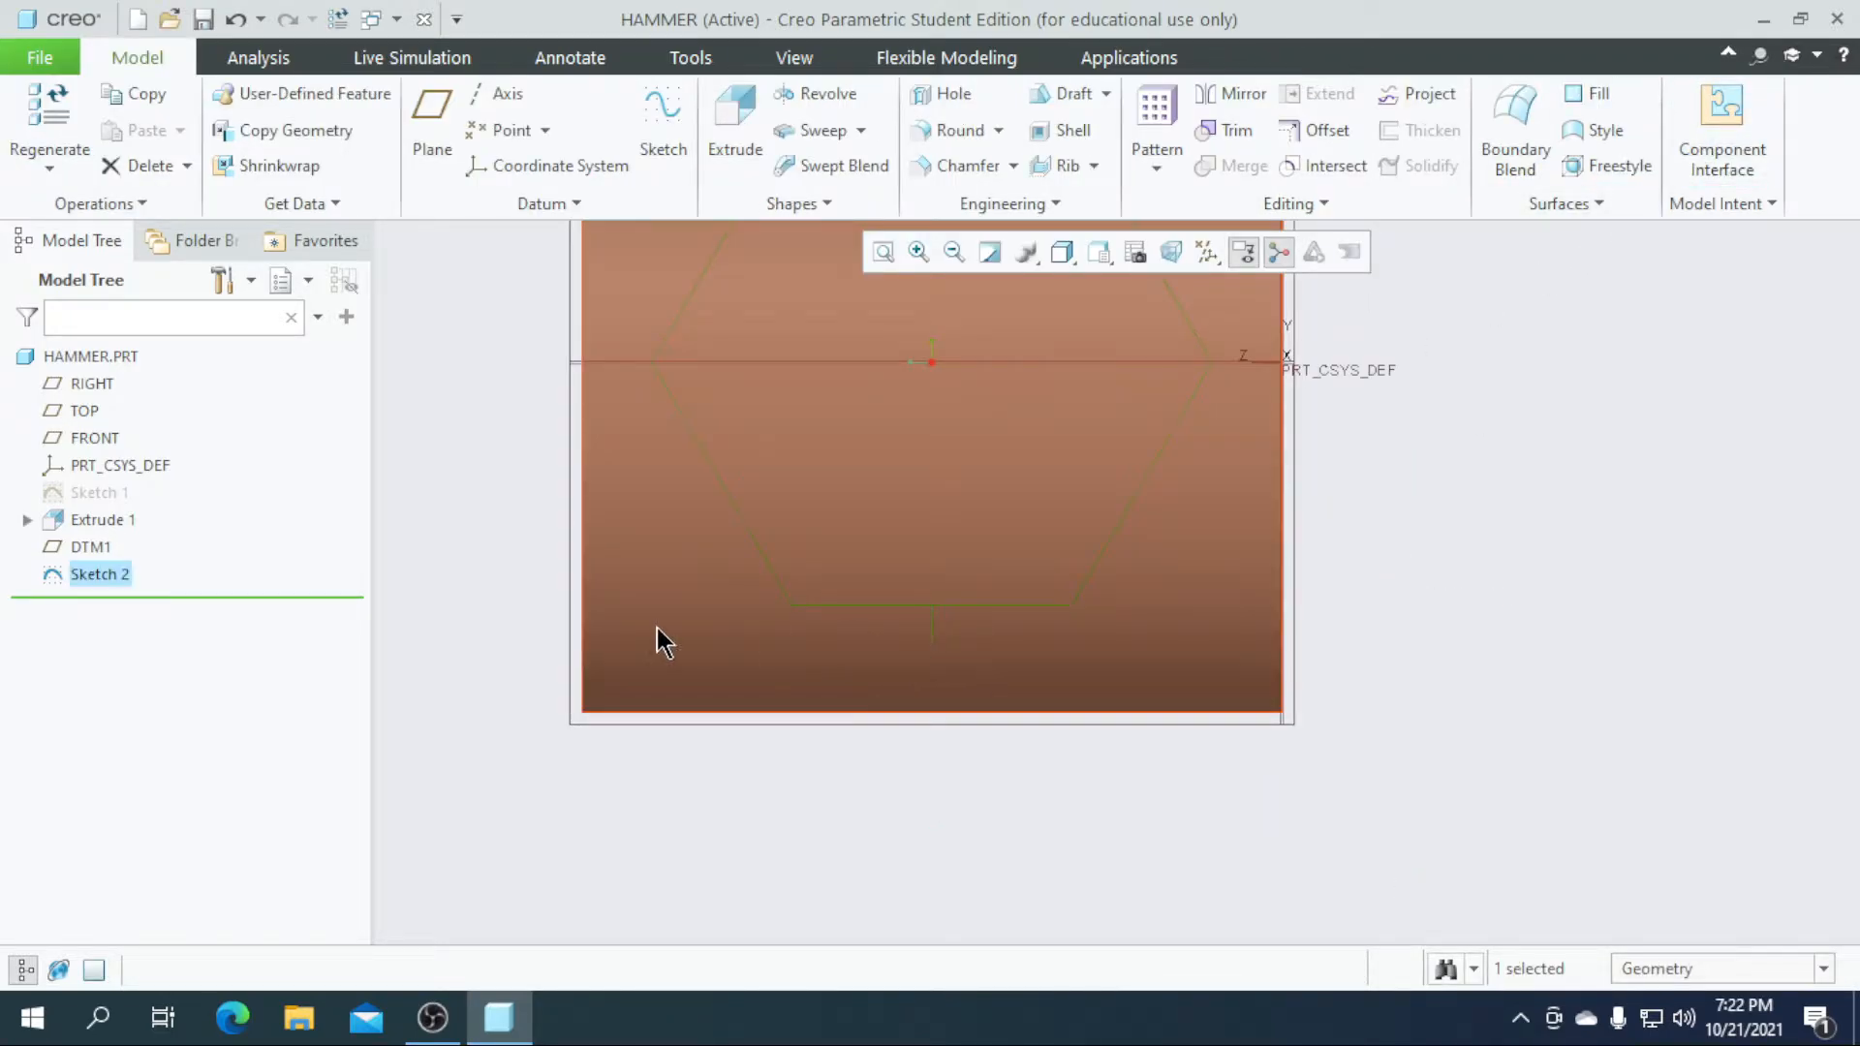
{"action": "right_click", "coordinate": [95, 576]}
{"action": "left_click", "coordinate": [137, 446]}
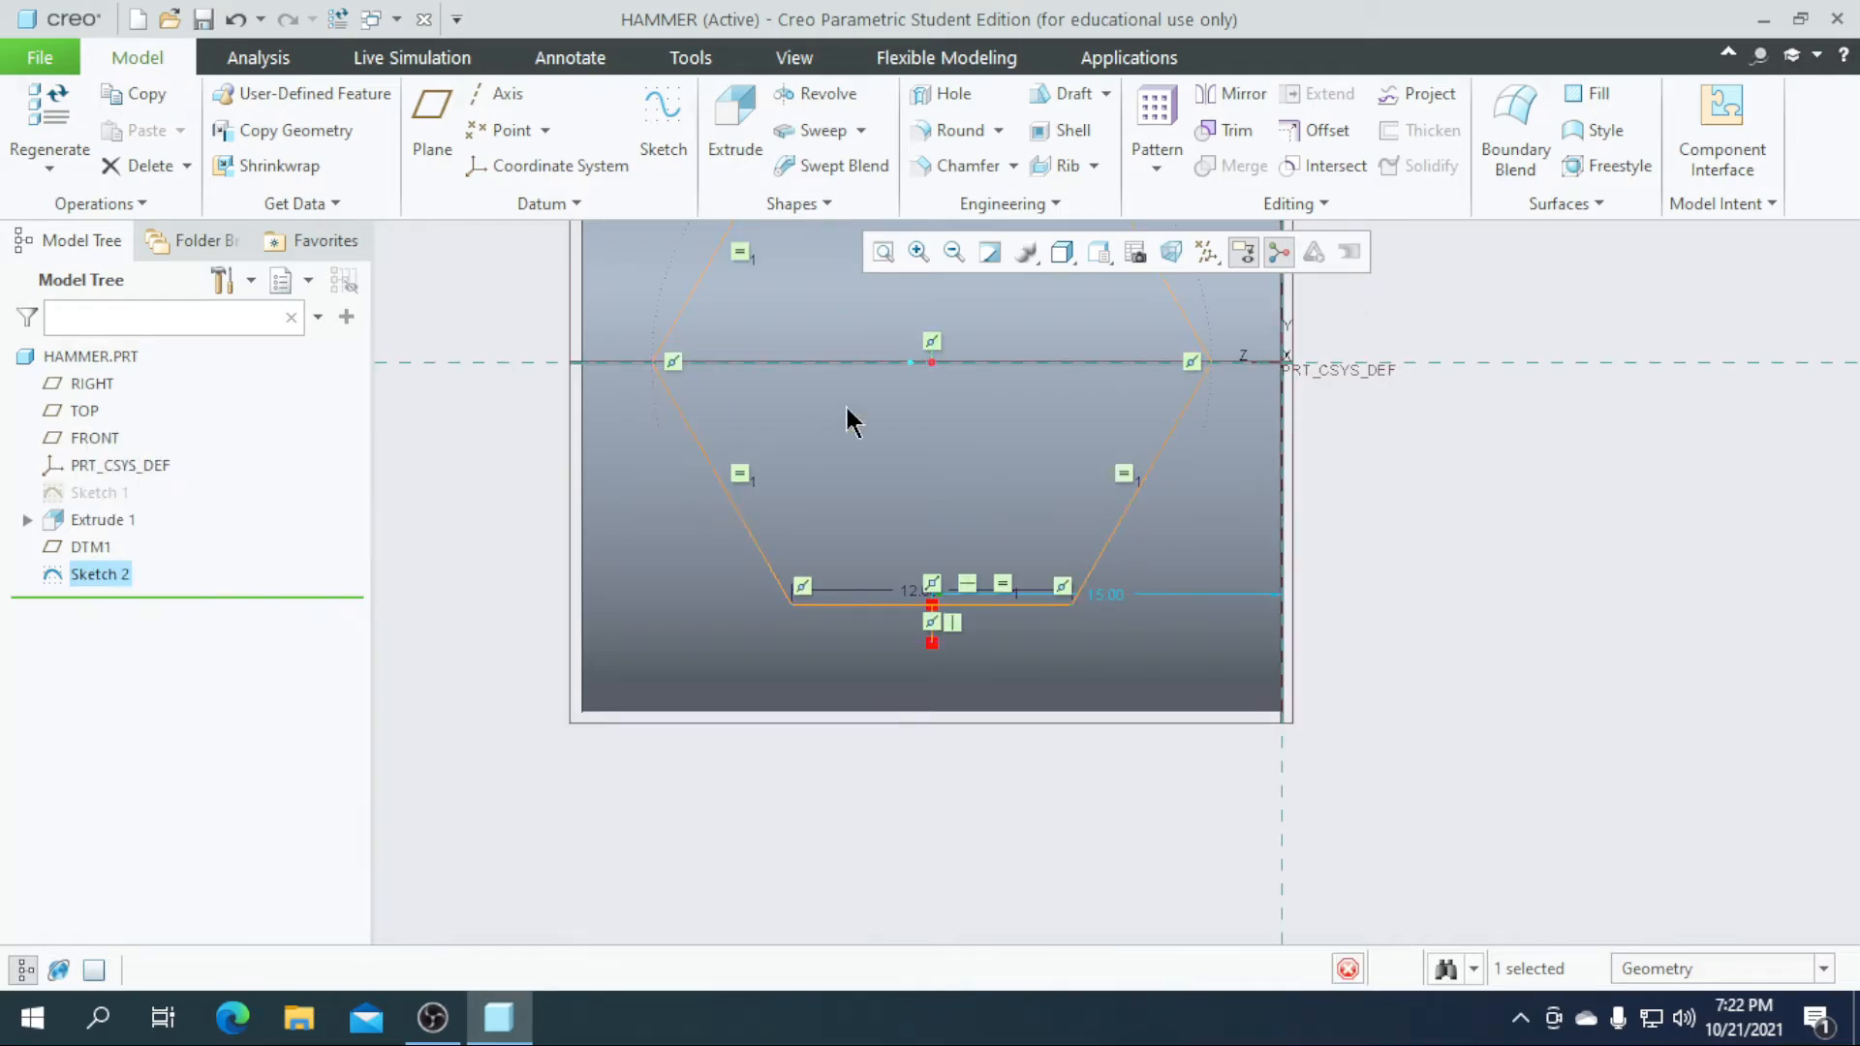
{"action": "left_click", "coordinate": [1304, 131]}
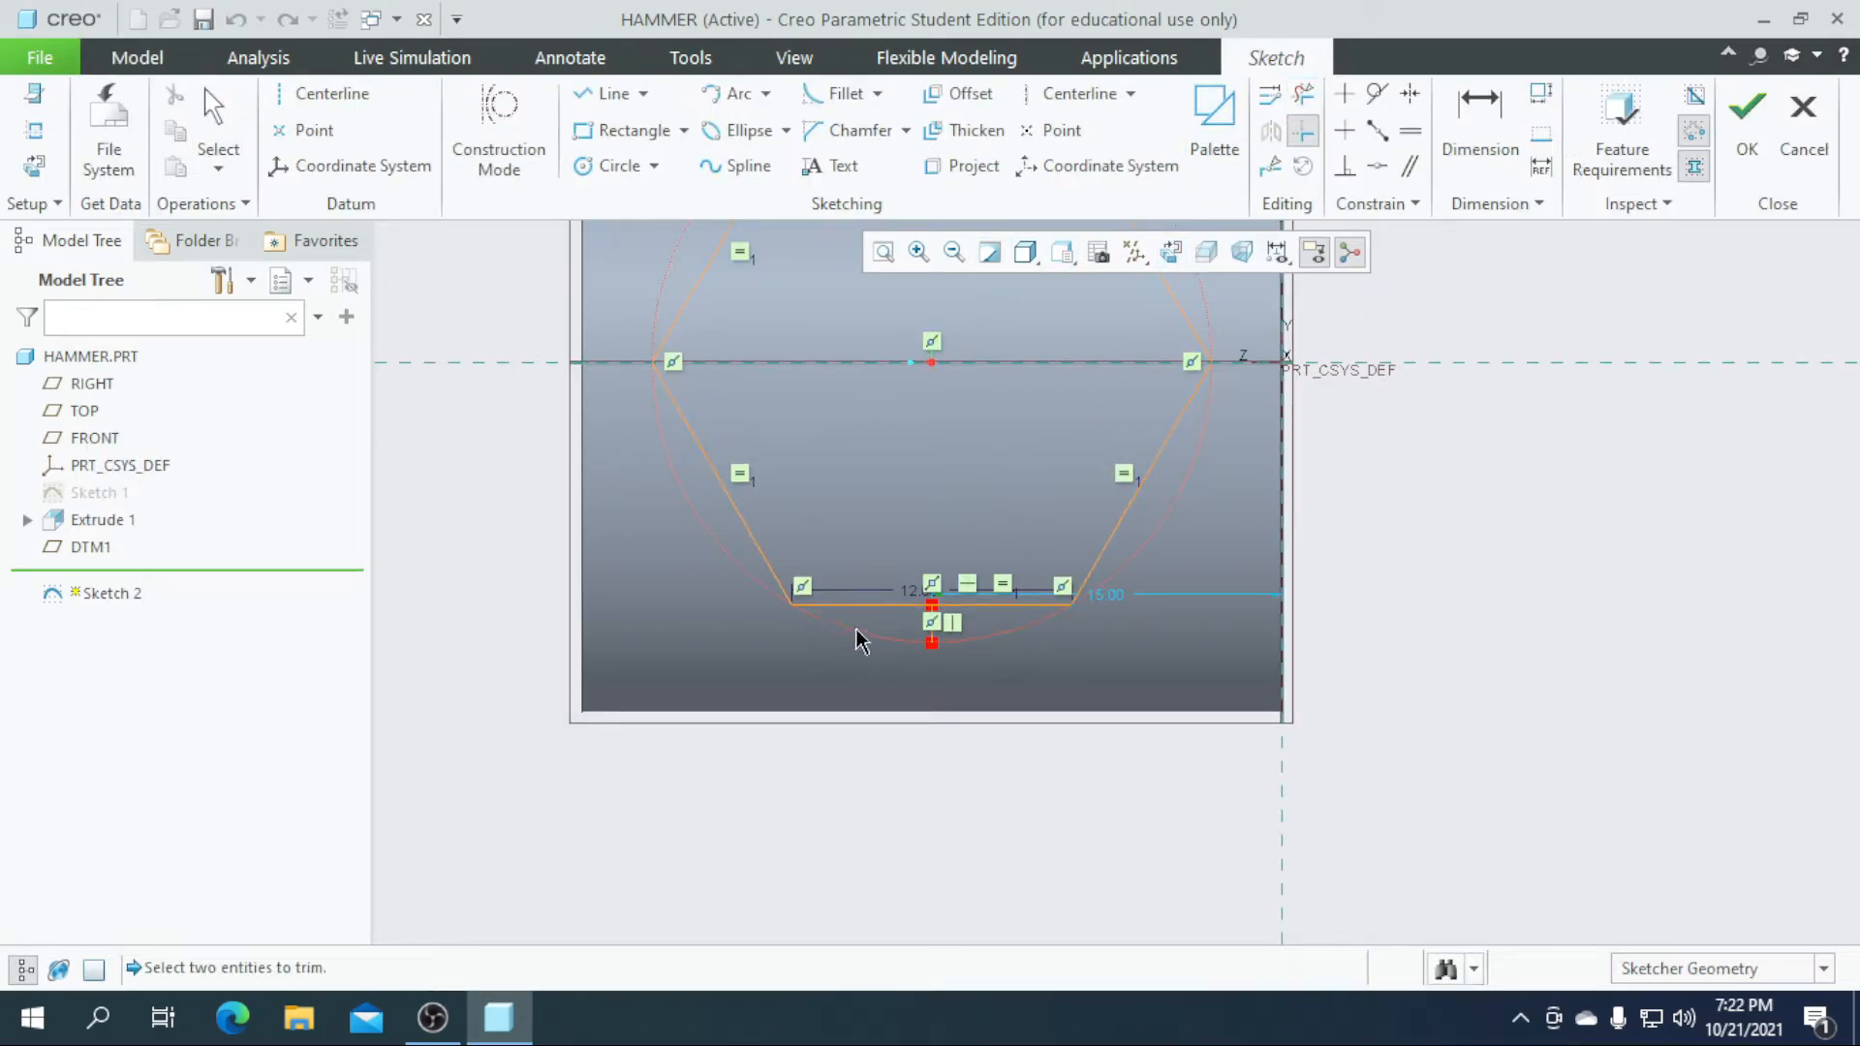
{"action": "left_click", "coordinate": [1304, 94]}
{"action": "scroll", "coordinate": [979, 591], "scroll_direction": "up", "scroll_amount": 5}
{"action": "left_click_drag", "start_coordinate": [770, 714], "coordinate": [880, 684]}
{"action": "scroll", "coordinate": [983, 700], "scroll_direction": "down", "scroll_amount": 5}
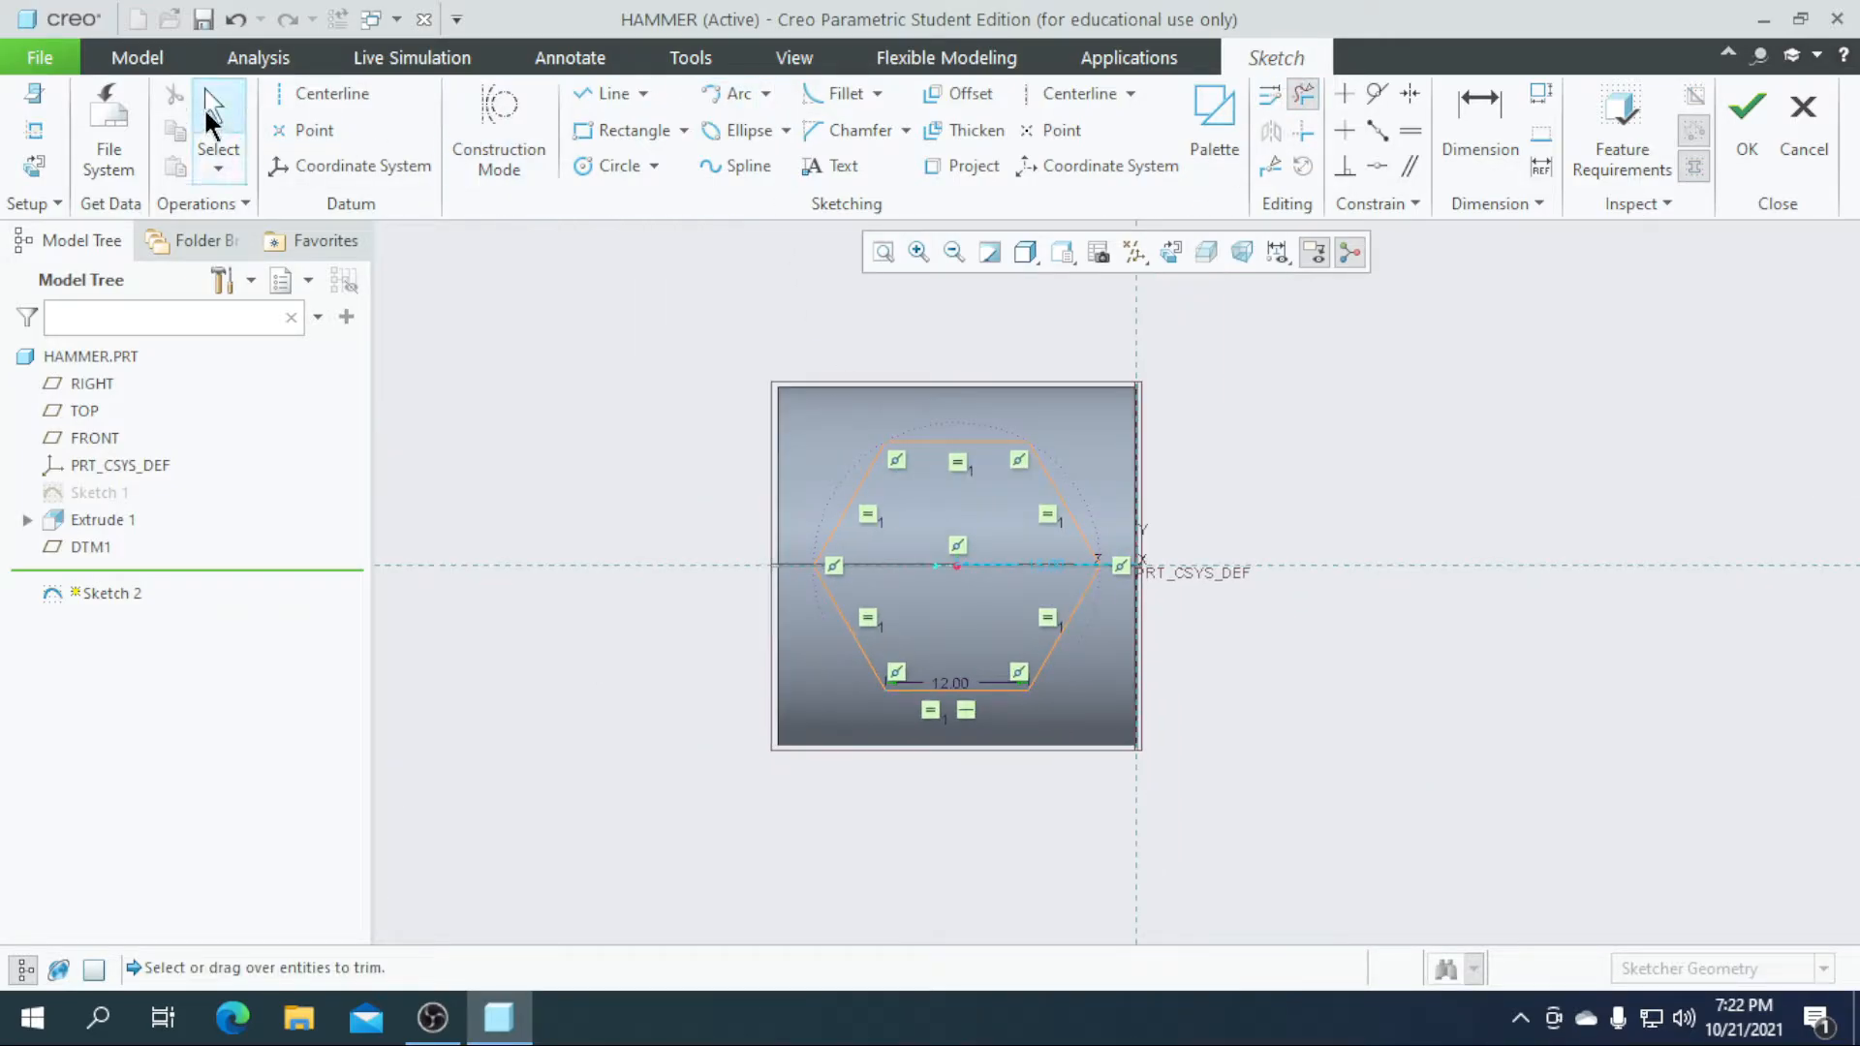
{"action": "left_click", "coordinate": [225, 114]}
{"action": "scroll", "coordinate": [952, 652], "scroll_direction": "up", "scroll_amount": 2}
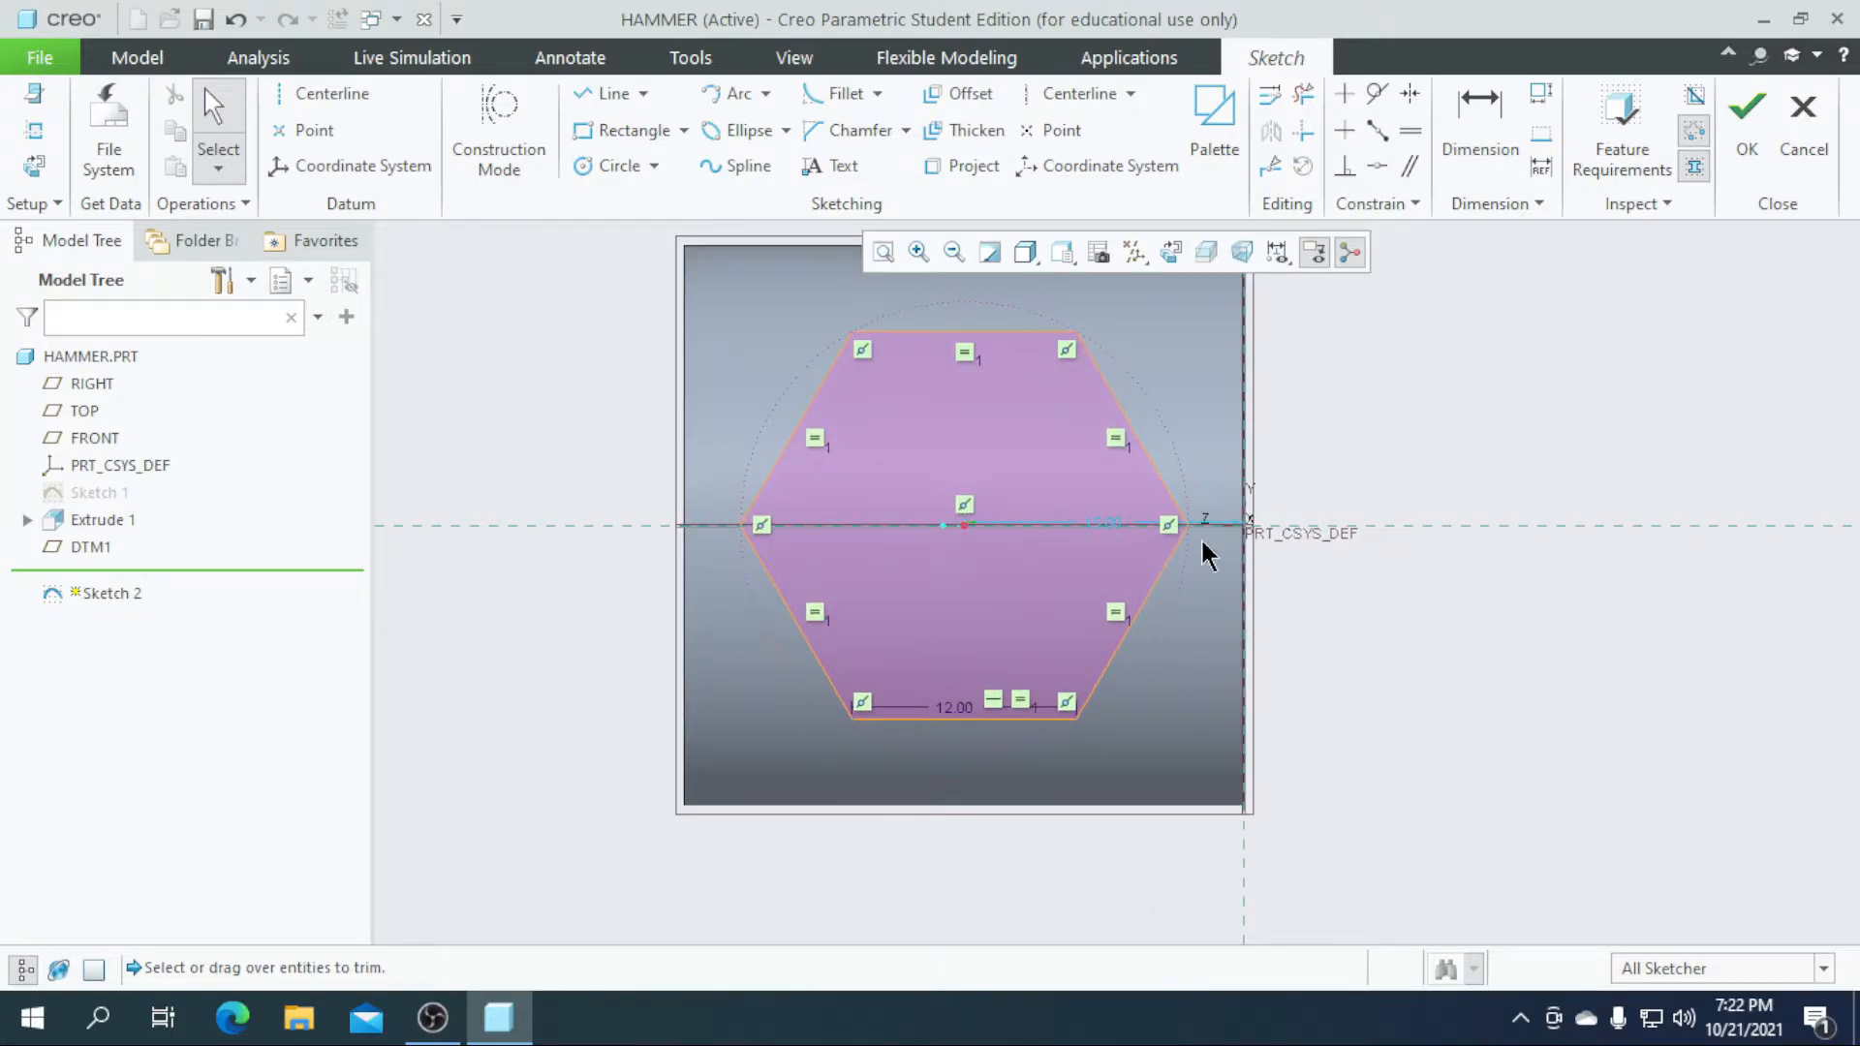
{"action": "scroll", "coordinate": [954, 596], "scroll_direction": "up", "scroll_amount": 1}
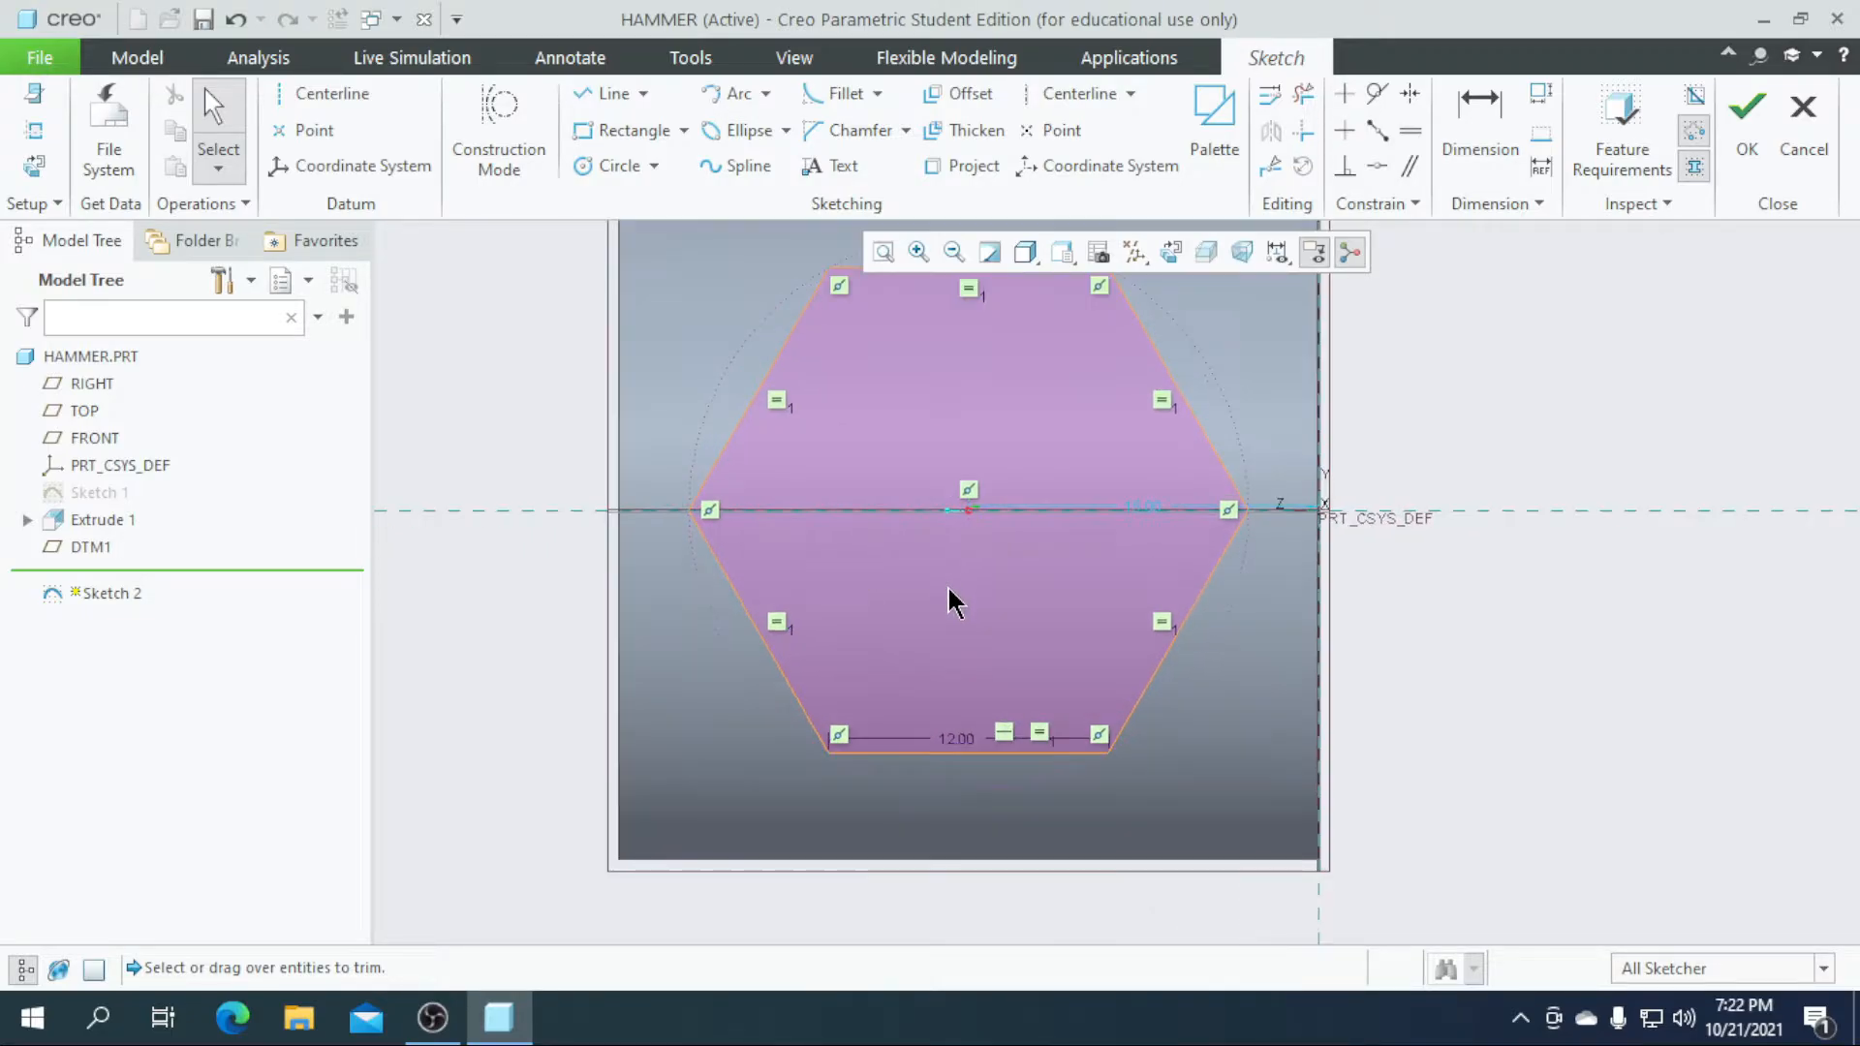
{"action": "scroll", "coordinate": [950, 727], "scroll_direction": "down", "scroll_amount": 1}
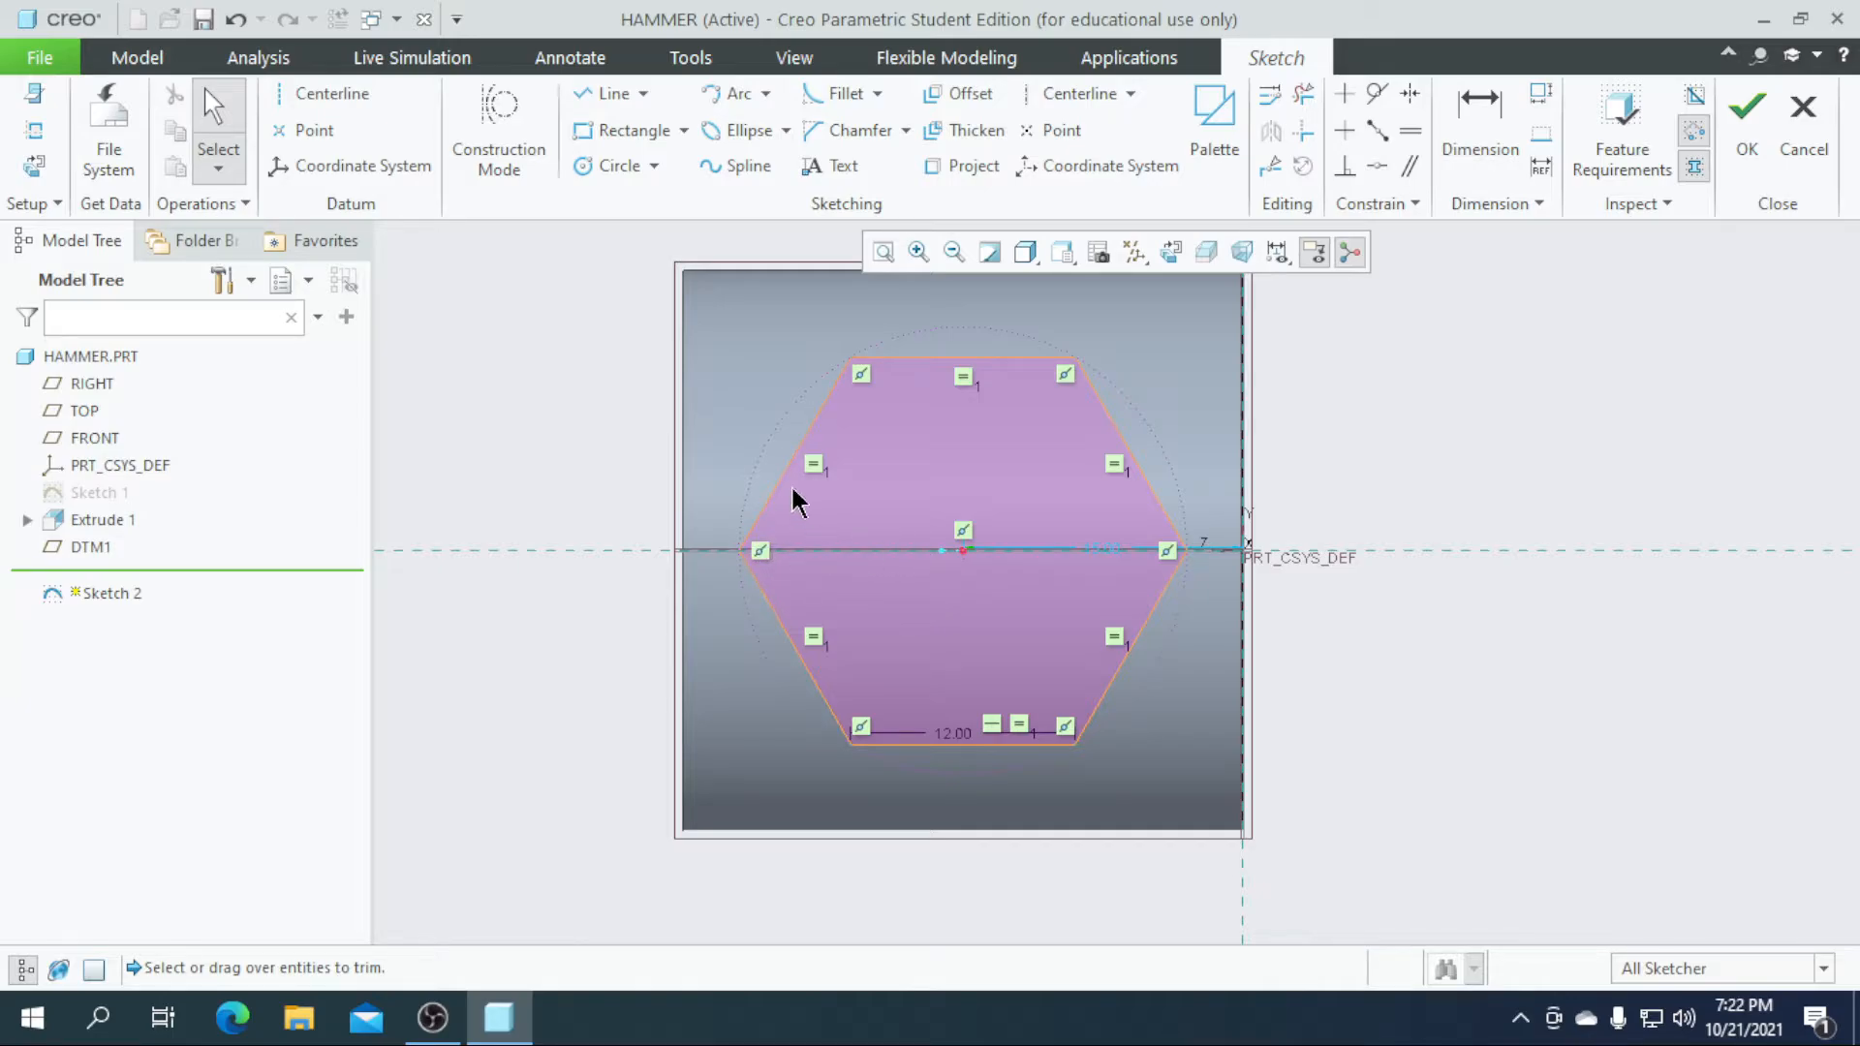
{"action": "scroll", "coordinate": [773, 429], "scroll_direction": "up", "scroll_amount": 1}
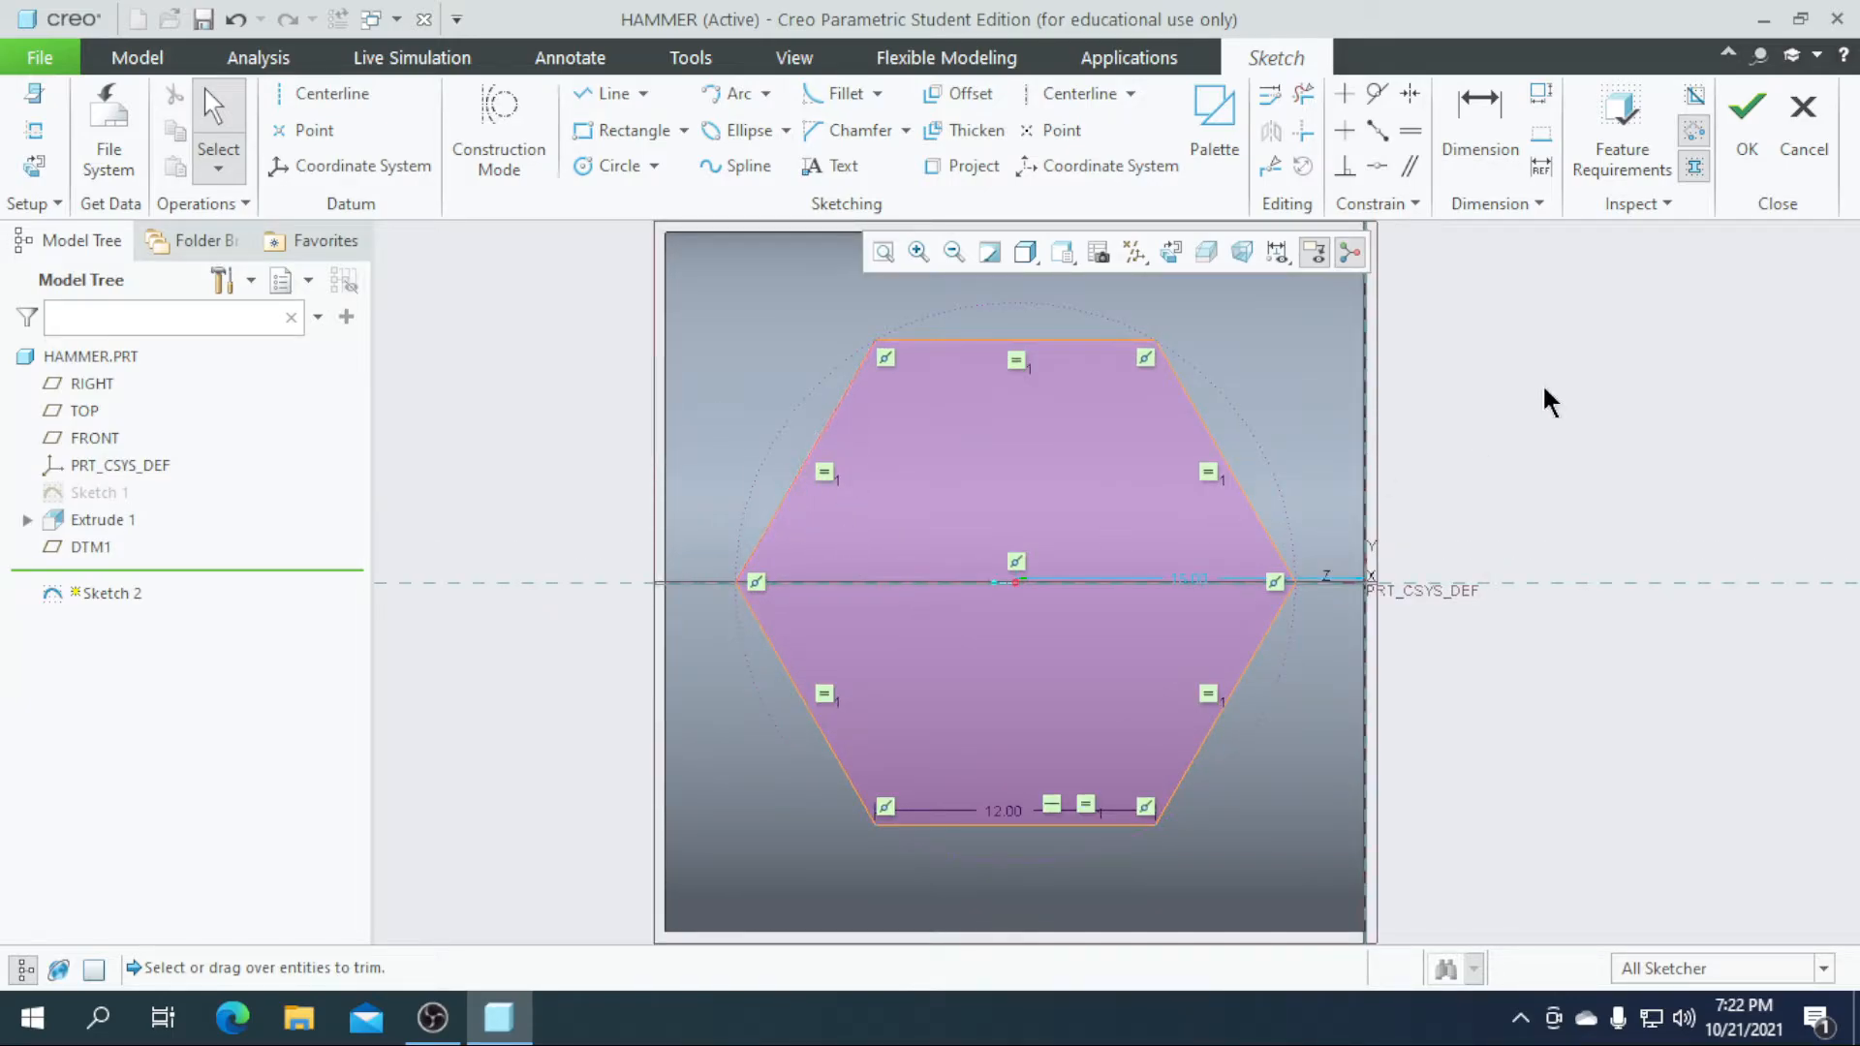
{"action": "left_click", "coordinate": [1745, 126]}
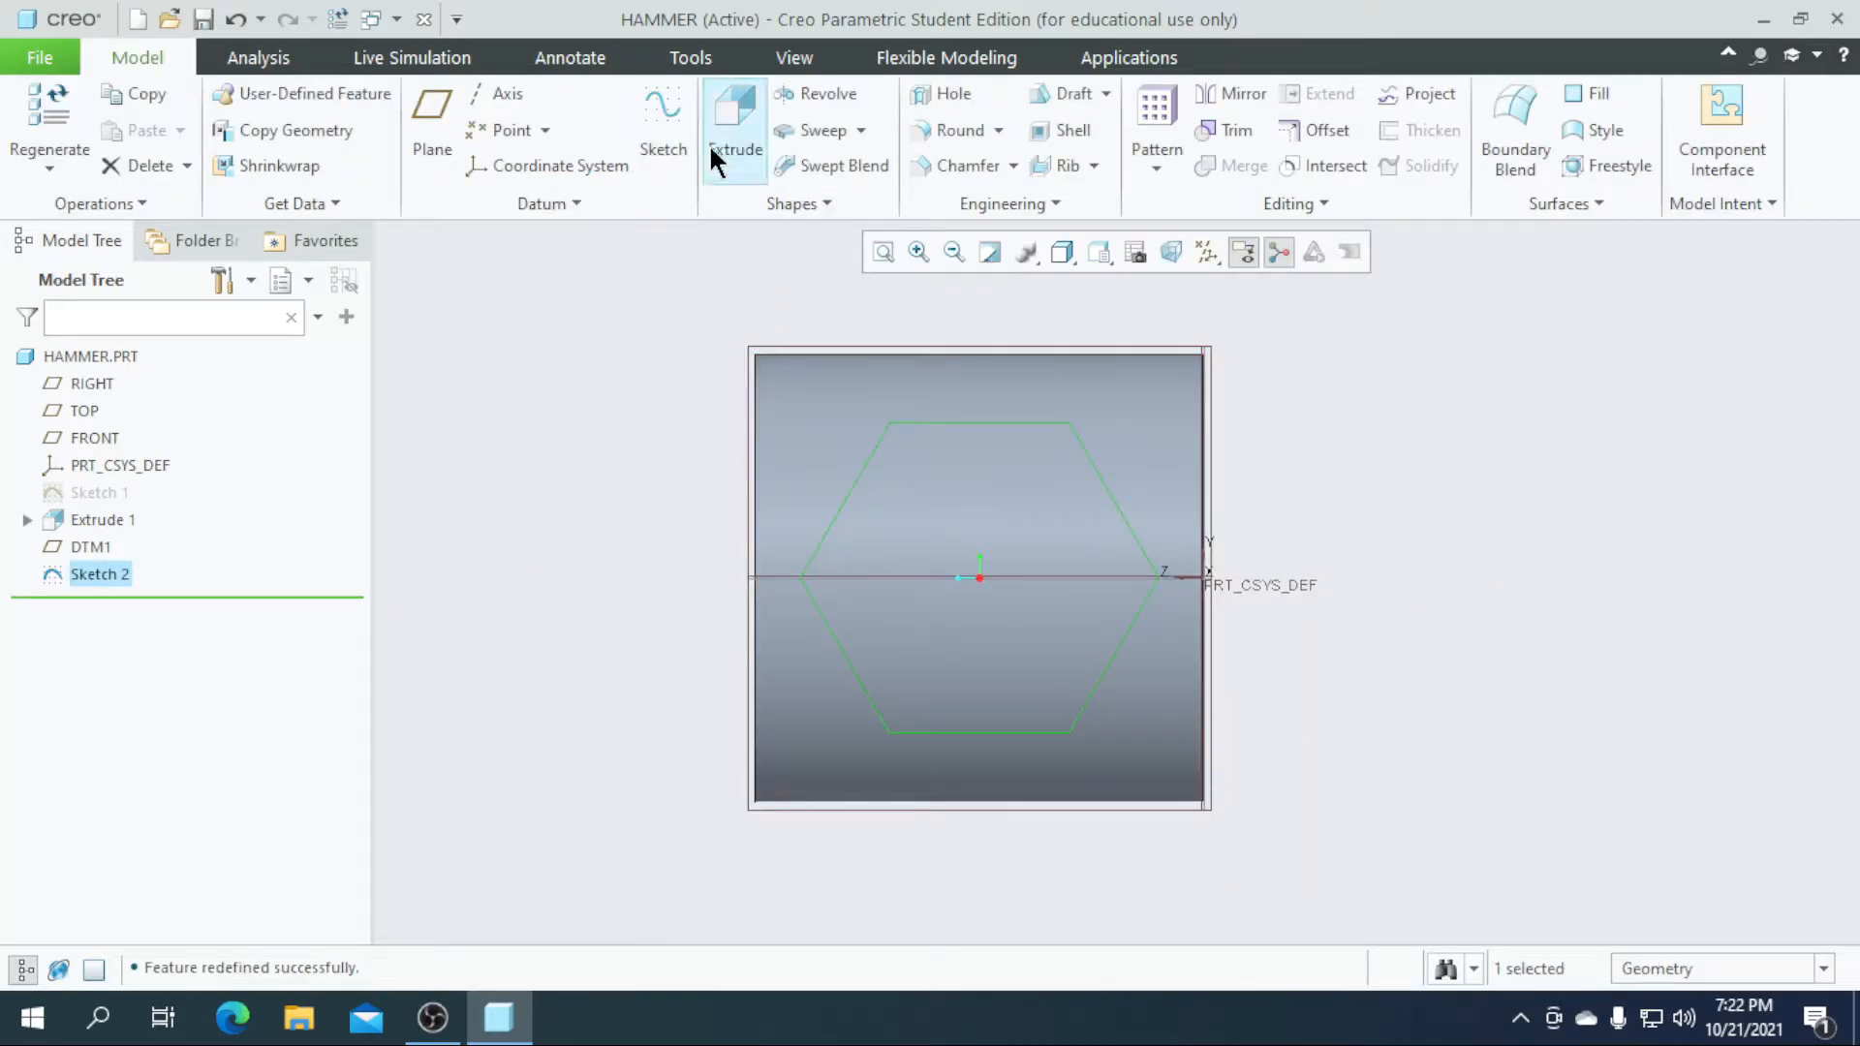
- Start a solid extrusion of the hexagon sketch and reverse it toward the hammer head, about 1.47 deep
{"action": "left_click", "coordinate": [717, 145]}
{"action": "middle_click_drag", "start_coordinate": [511, 817], "coordinate": [703, 791]}
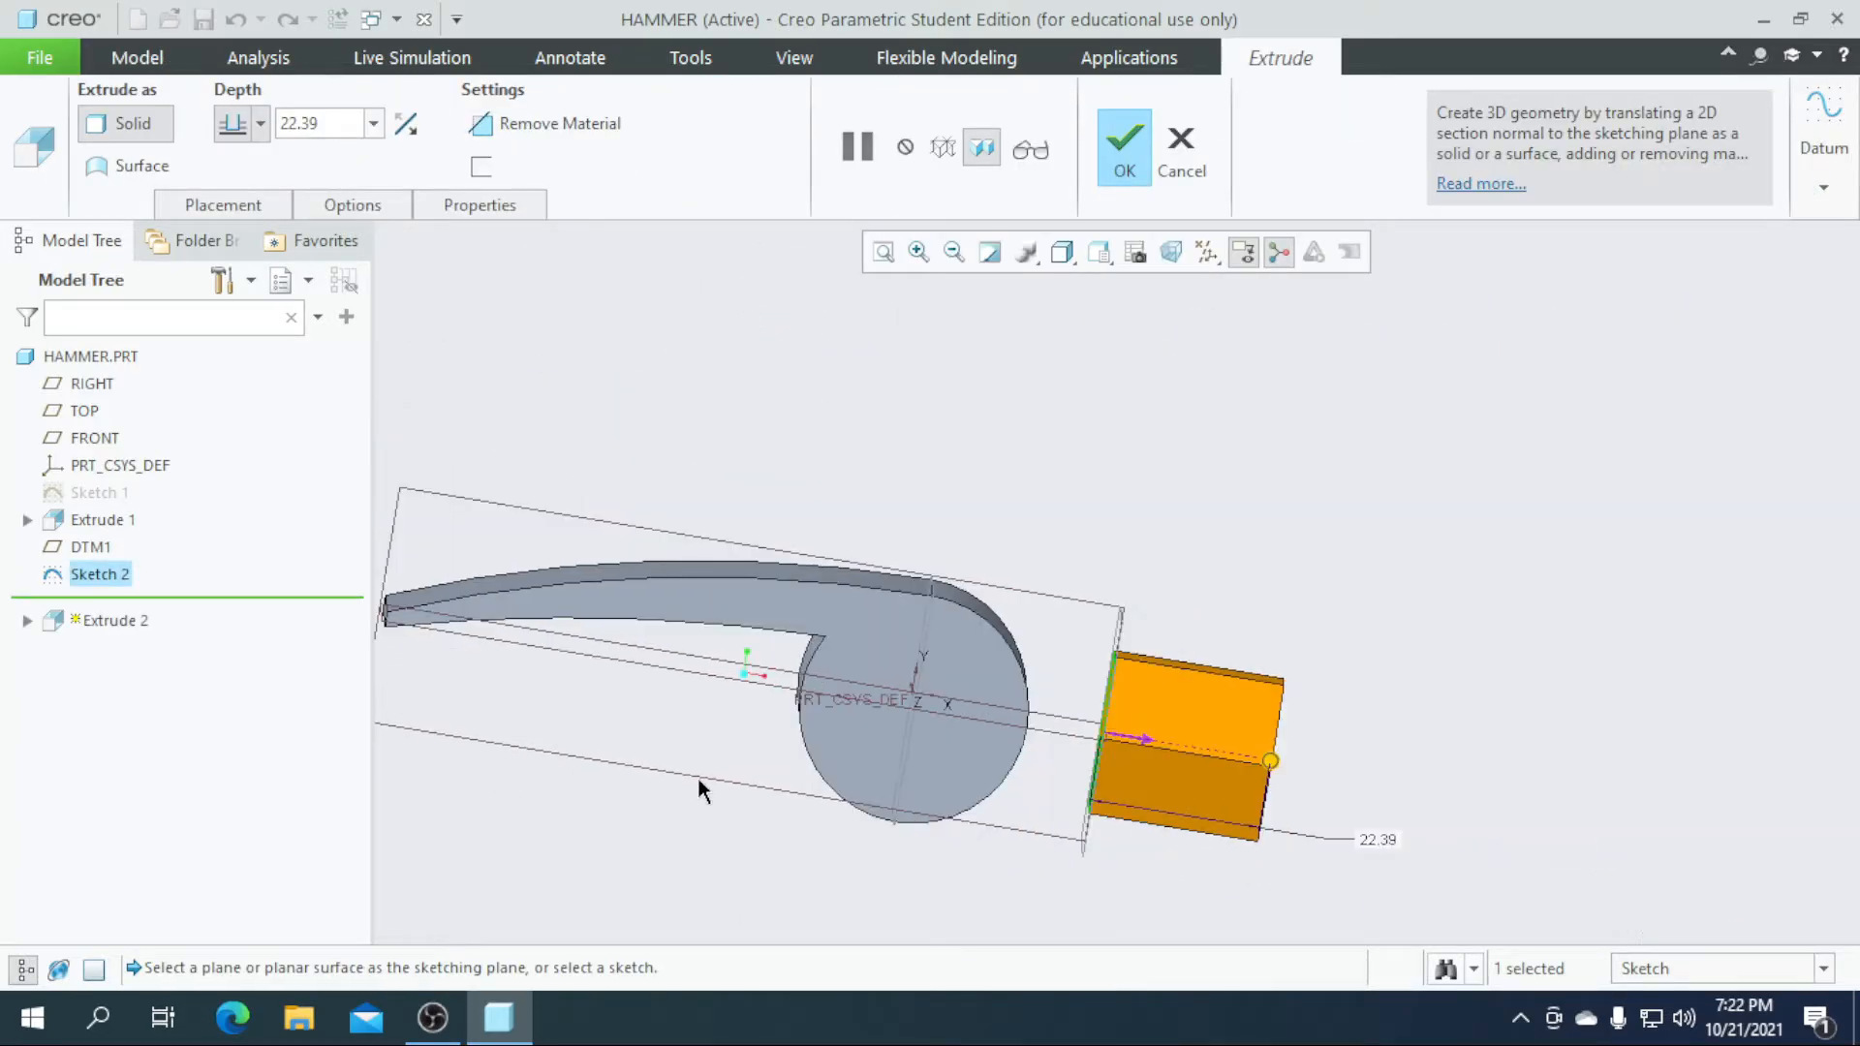
{"action": "scroll", "coordinate": [1134, 801], "scroll_direction": "up", "scroll_amount": 2}
{"action": "left_click_drag", "start_coordinate": [1352, 746], "coordinate": [1075, 704]}
{"action": "scroll", "coordinate": [1250, 760], "scroll_direction": "down", "scroll_amount": 3}
{"action": "middle_click_drag", "start_coordinate": [1250, 760], "coordinate": [1026, 852]}
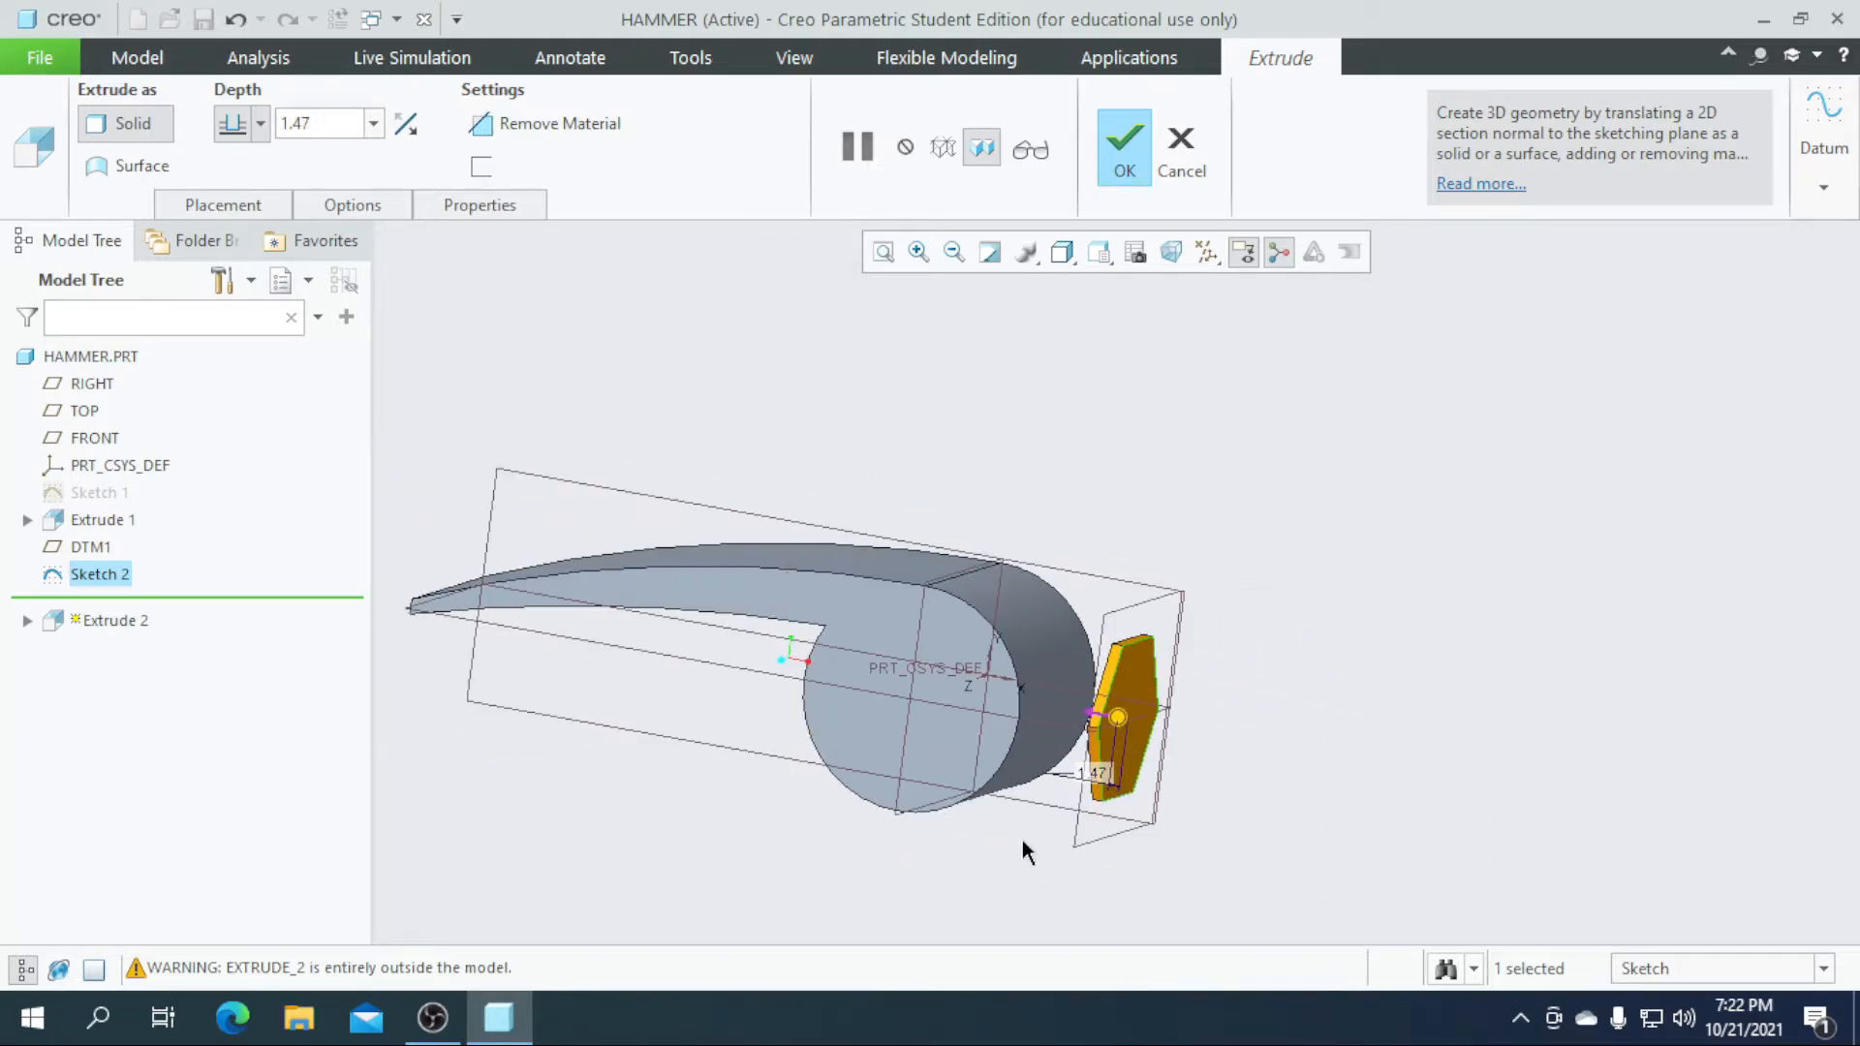
{"action": "scroll", "coordinate": [1039, 765], "scroll_direction": "up", "scroll_amount": 3}
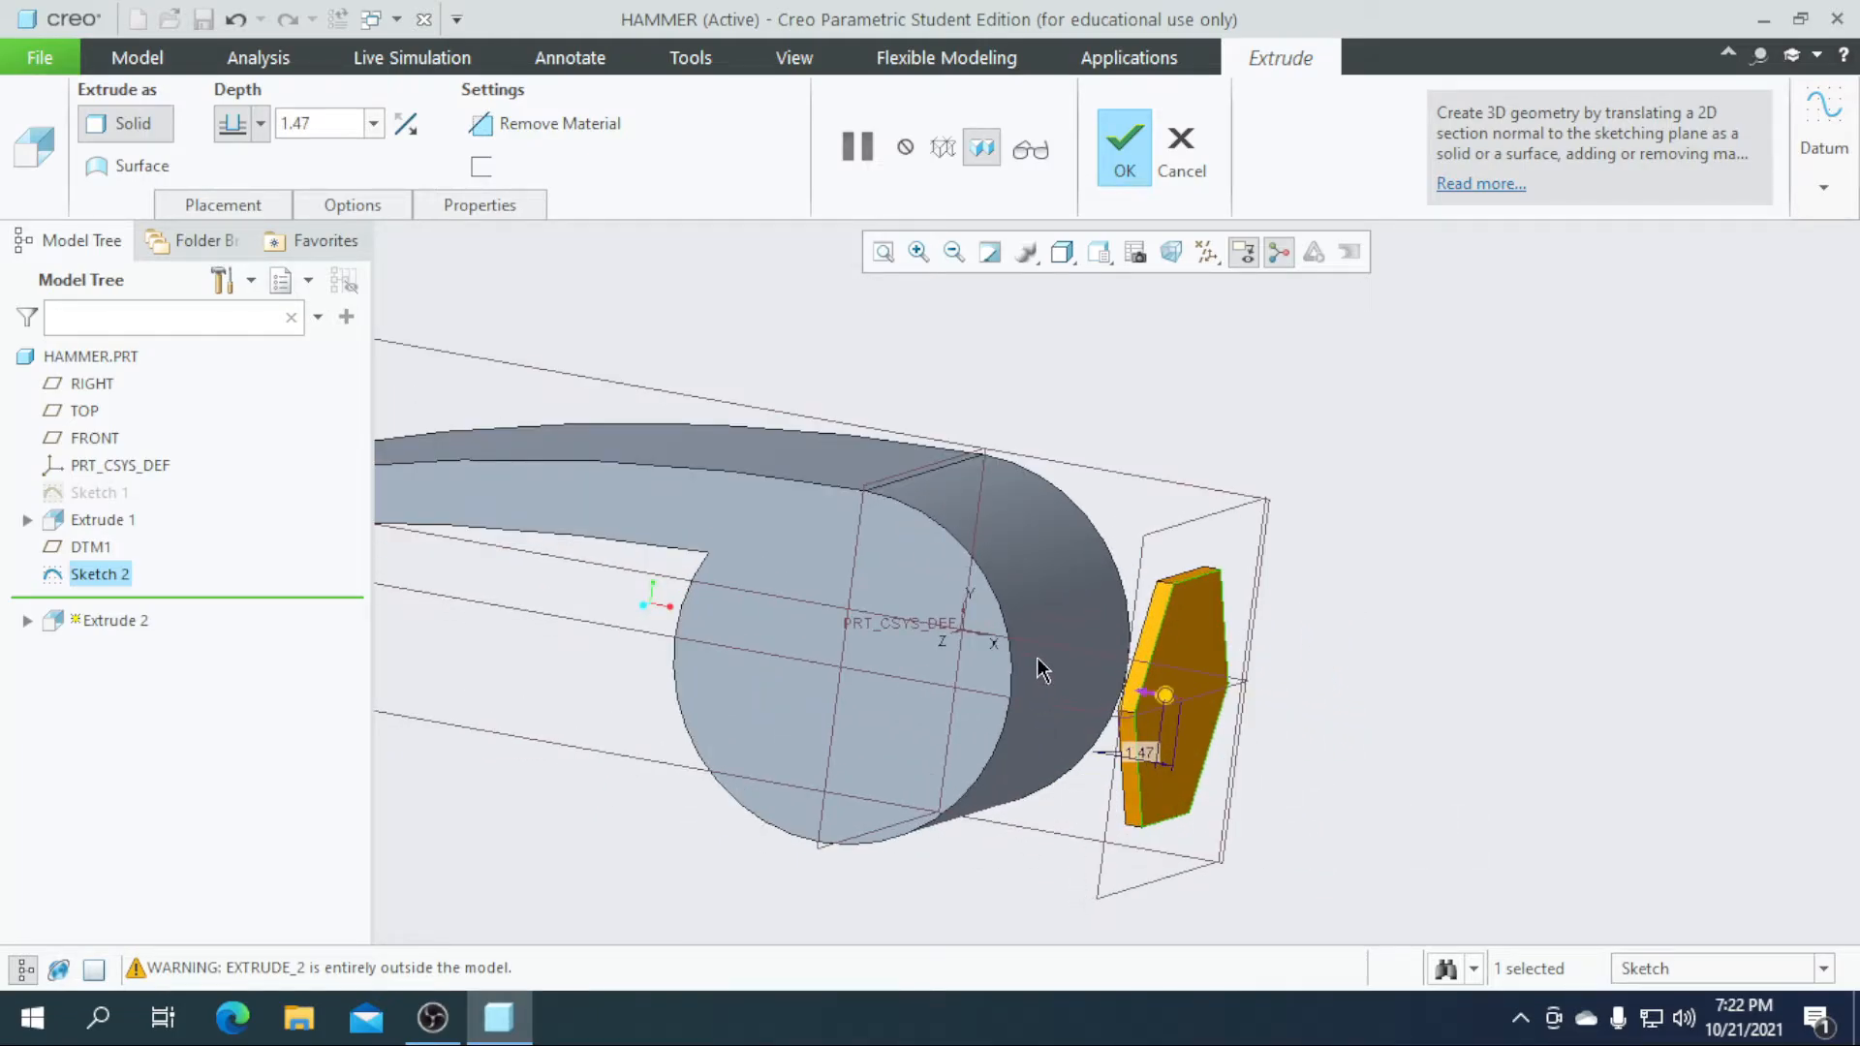
- Change the hexagon extrusion's depth option to To Next so it meets the rounded head, and complete the feature
{"action": "left_click", "coordinate": [260, 123]}
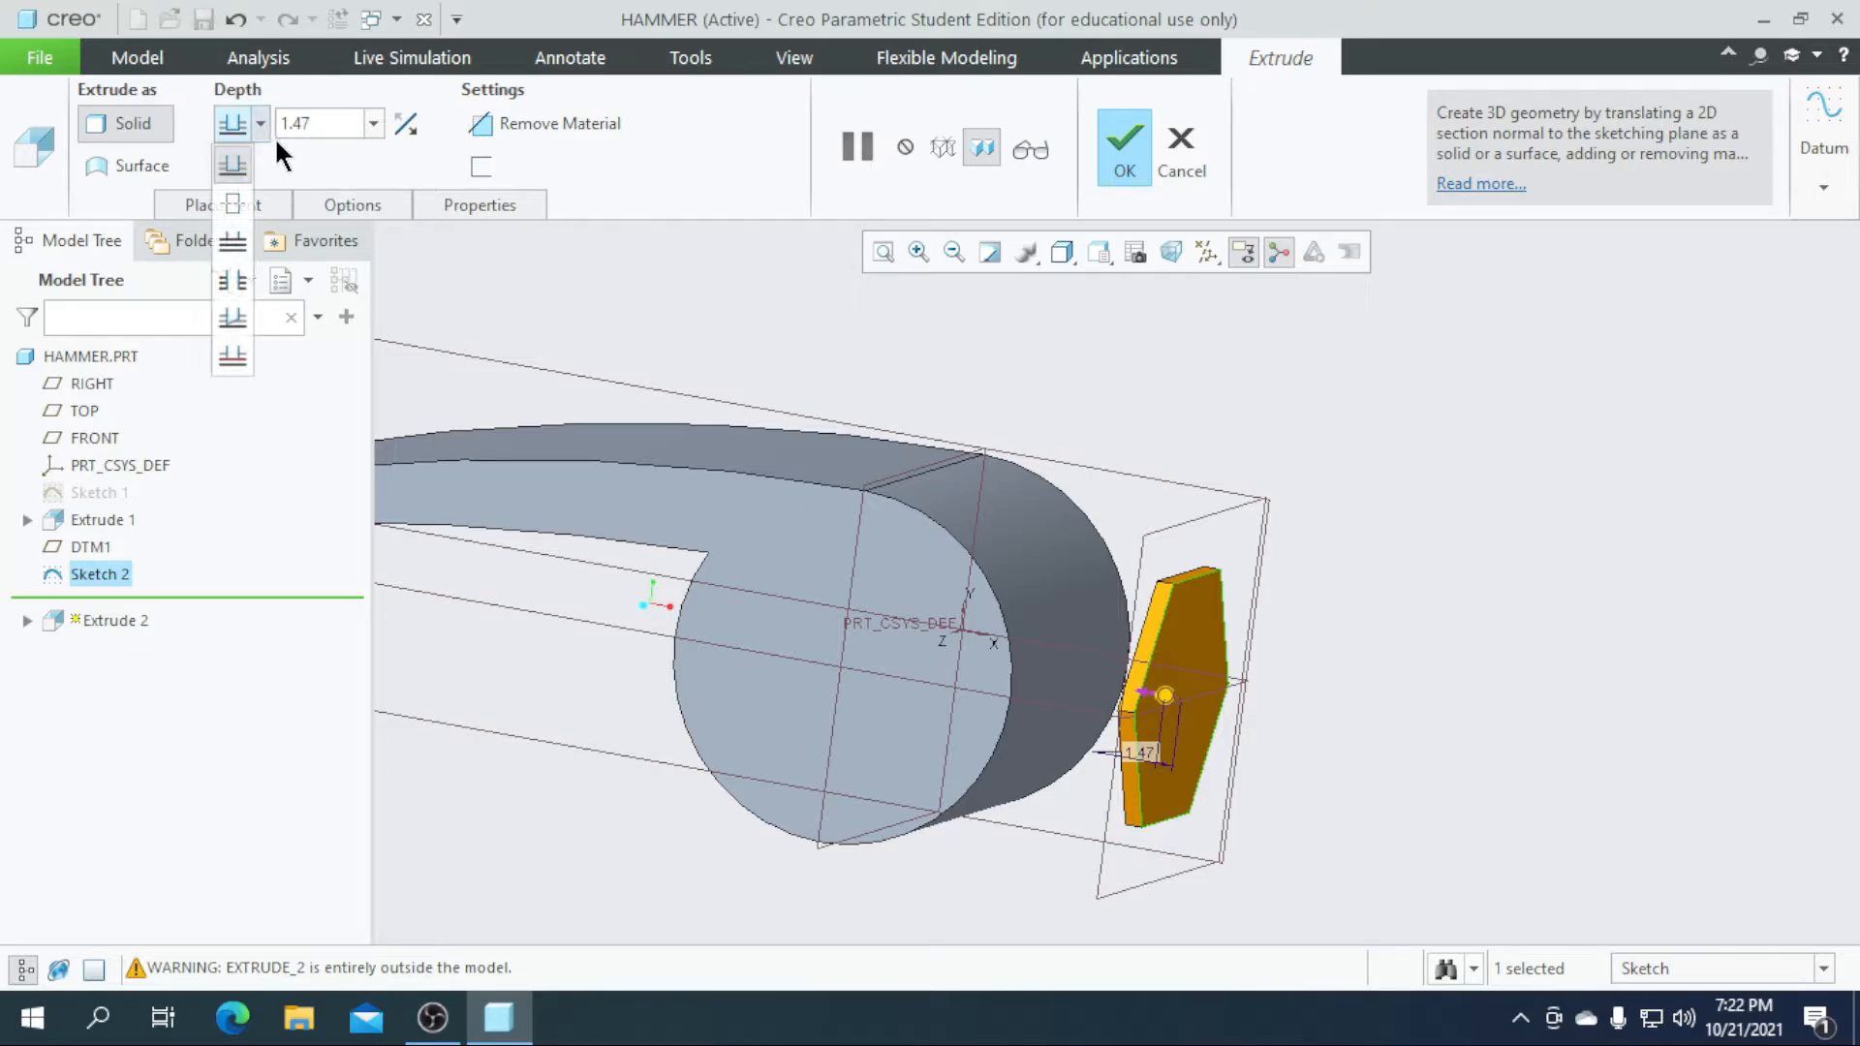
{"action": "left_click", "coordinate": [233, 244]}
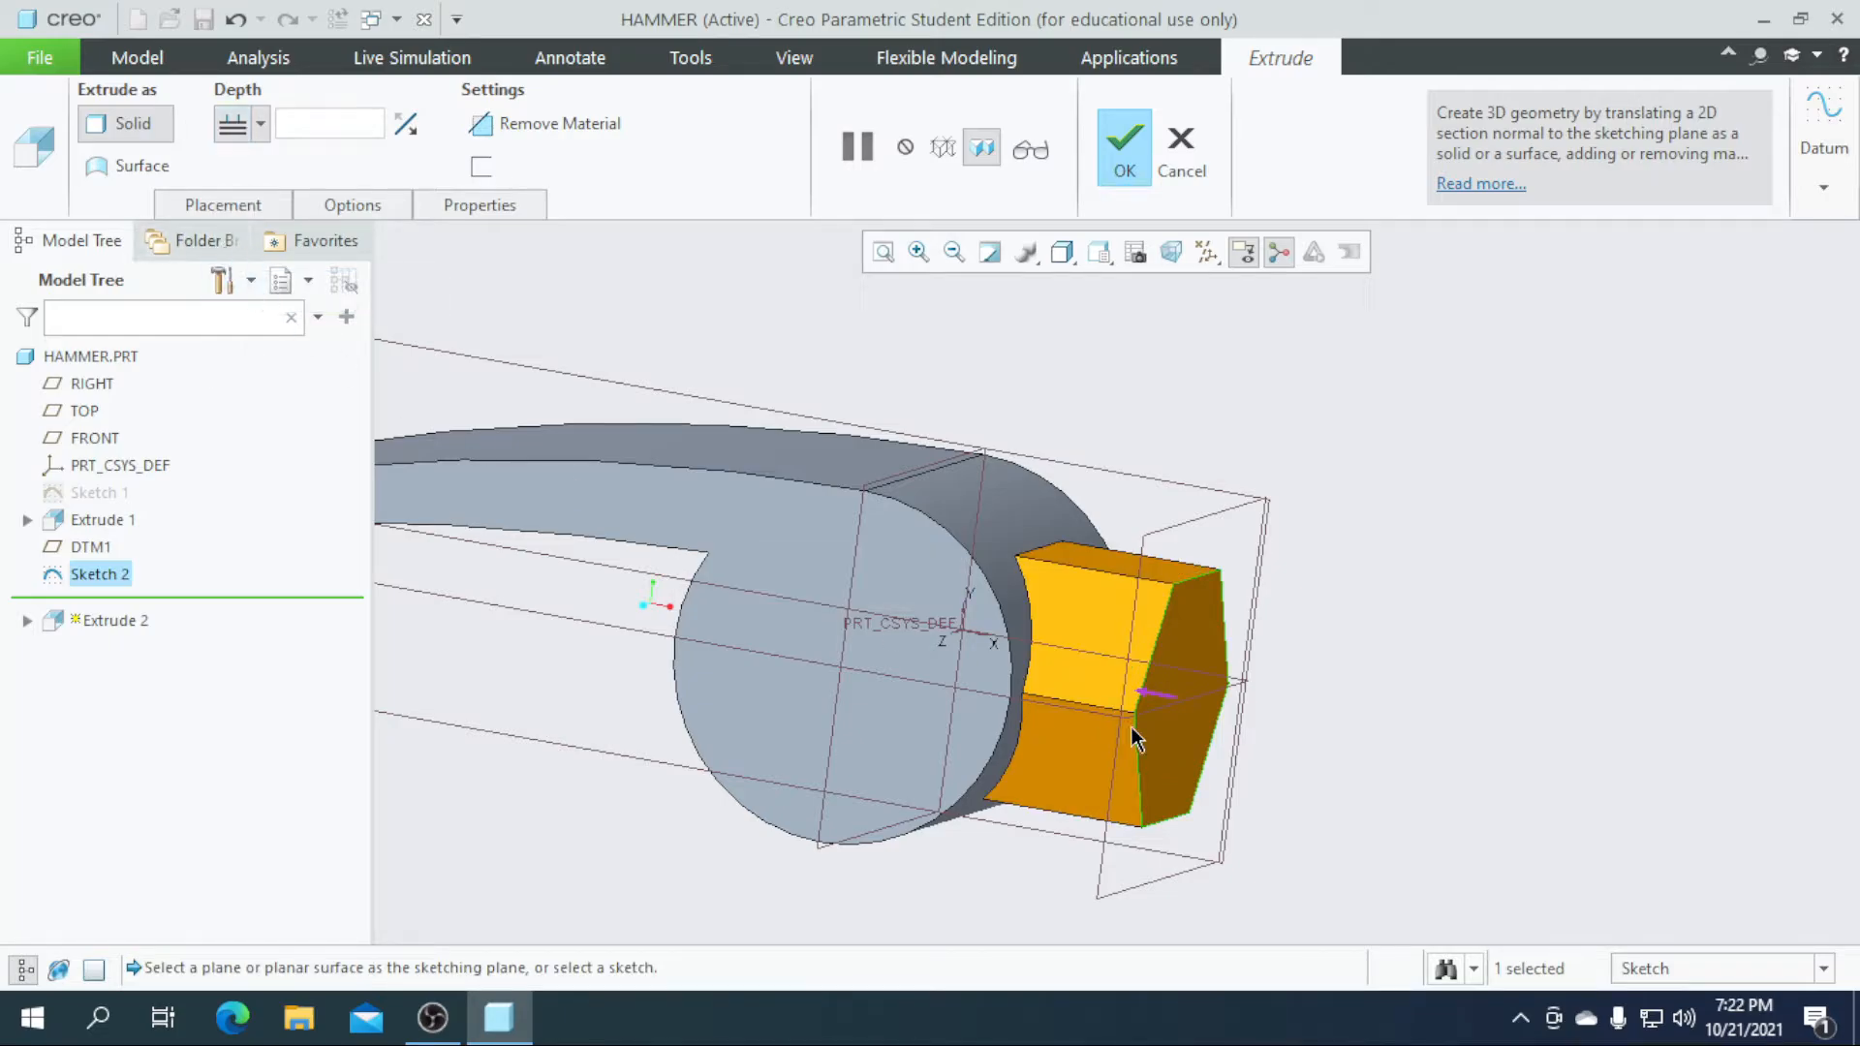
{"action": "middle_click_drag", "start_coordinate": [1273, 739], "coordinate": [1462, 810]}
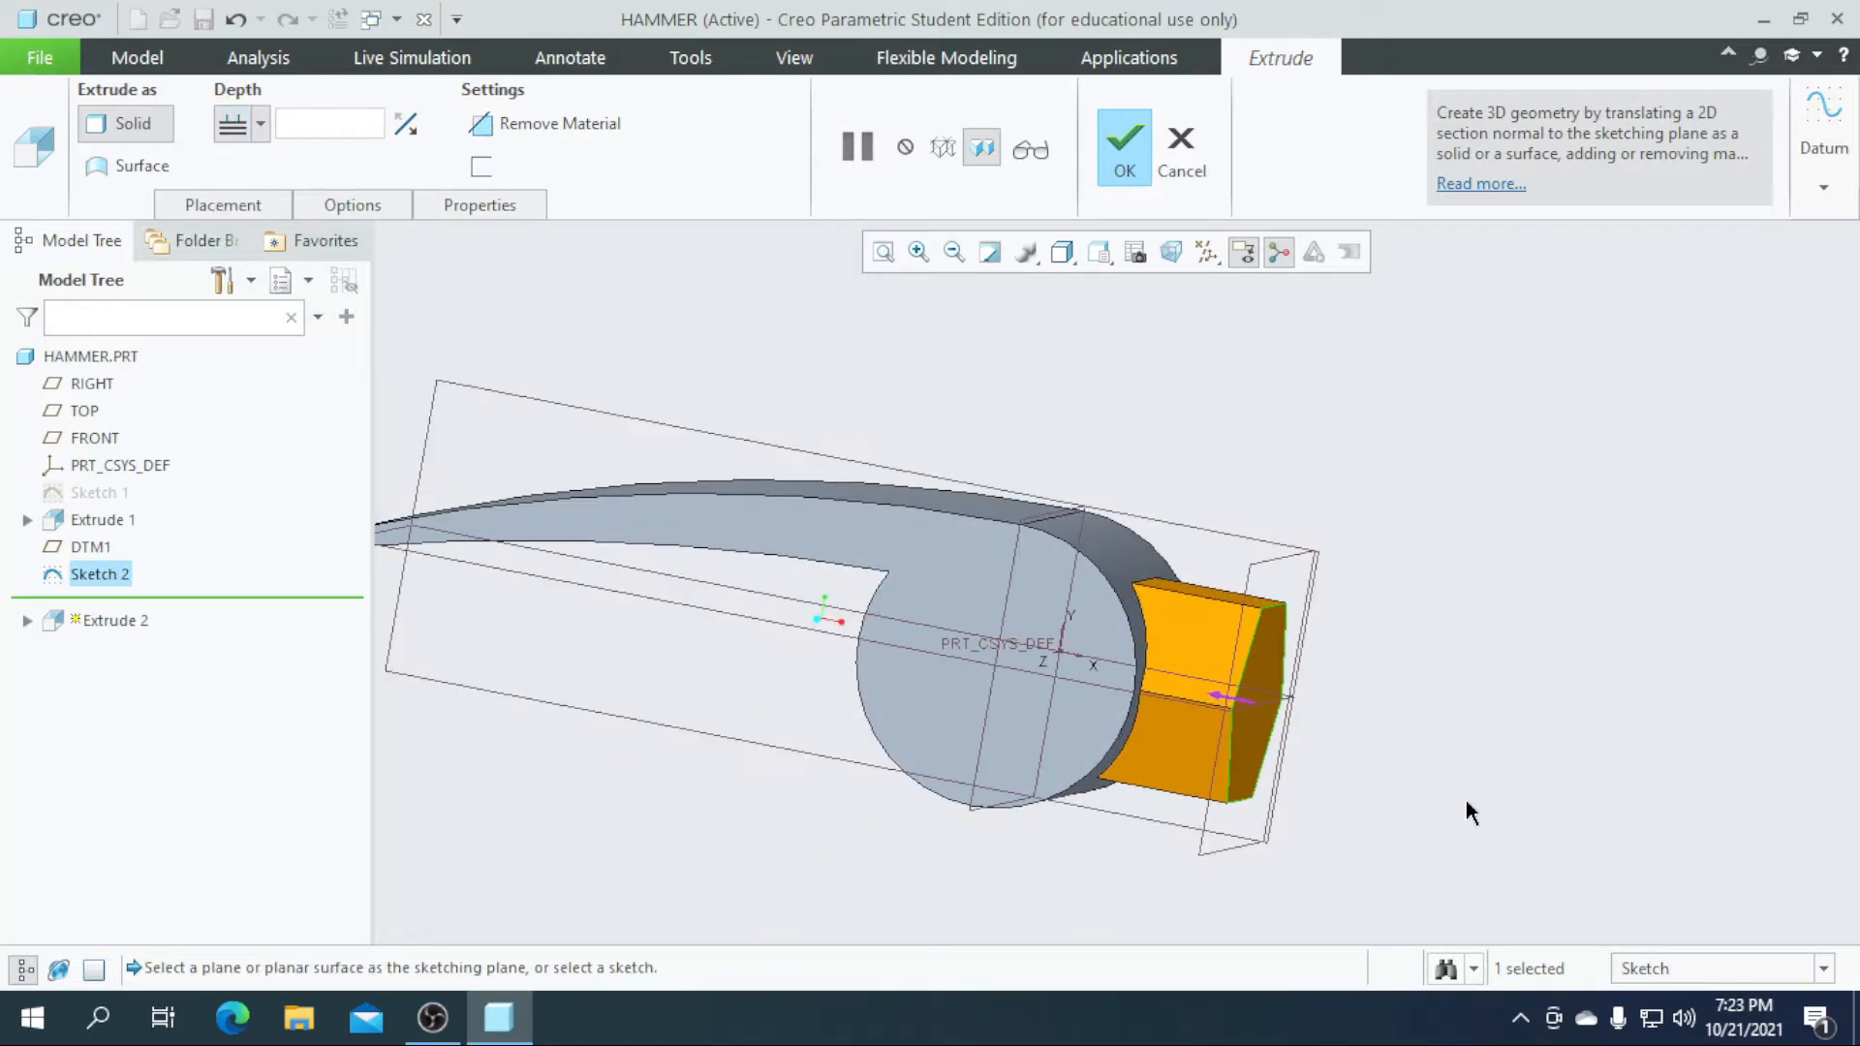
{"action": "left_click", "coordinate": [1115, 174]}
{"action": "left_click", "coordinate": [1379, 616]}
{"action": "middle_click_drag", "start_coordinate": [1474, 710], "coordinate": [1444, 711]}
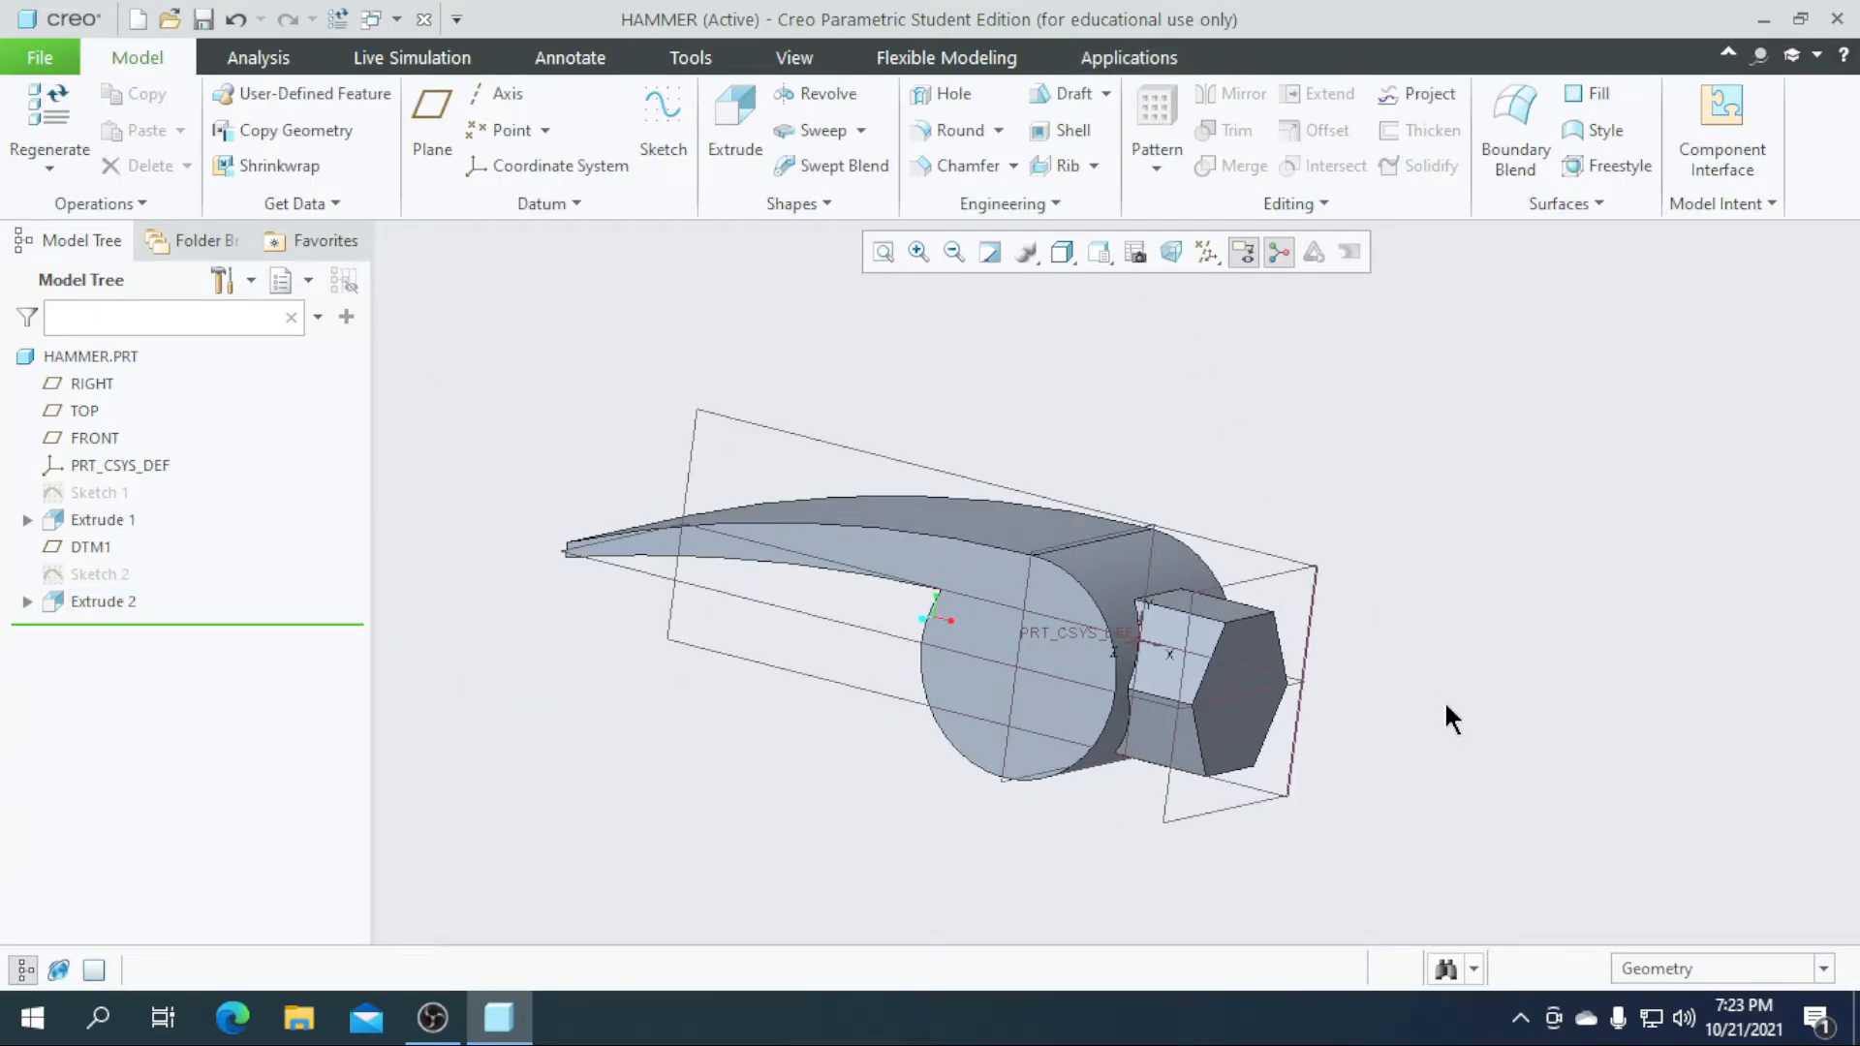
- Start a sketch on the end face of the hexagonal extrusion and orient the view to the sketch plane
{"action": "left_click", "coordinate": [1234, 725]}
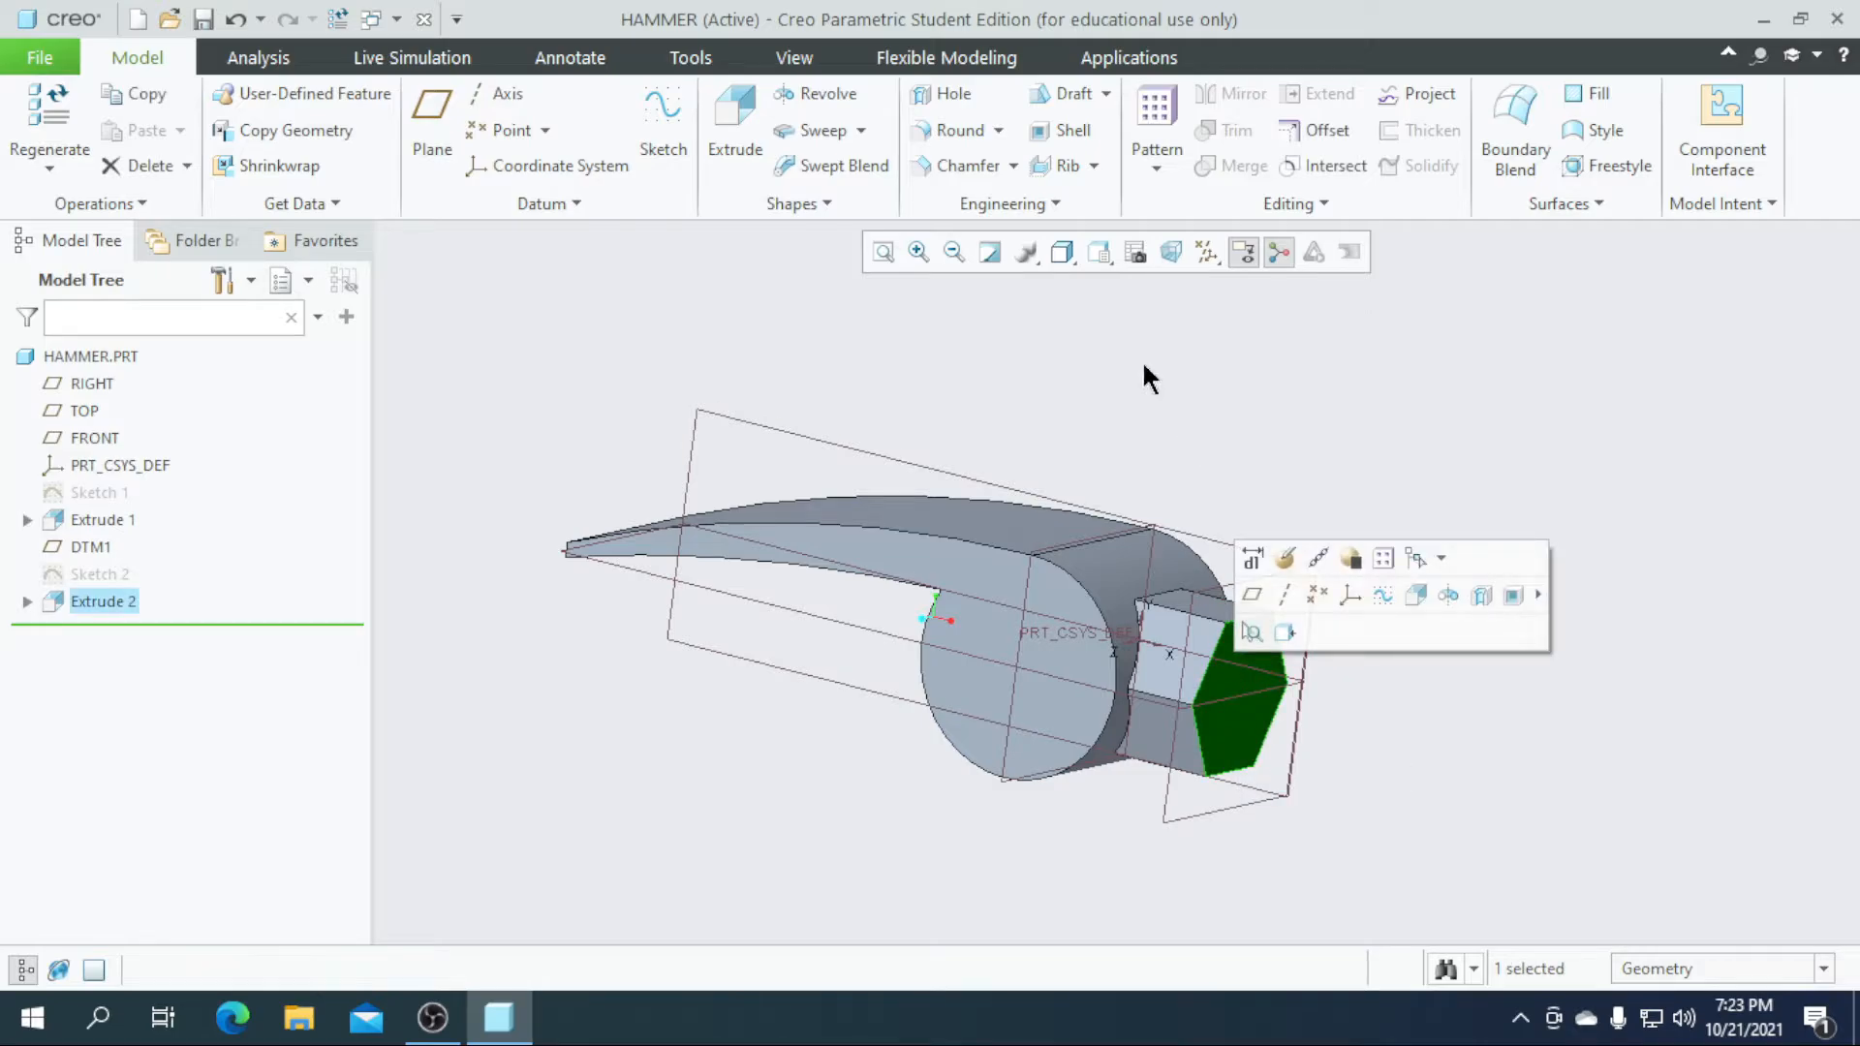
{"action": "left_click", "coordinate": [664, 145]}
{"action": "left_click", "coordinate": [1183, 255]}
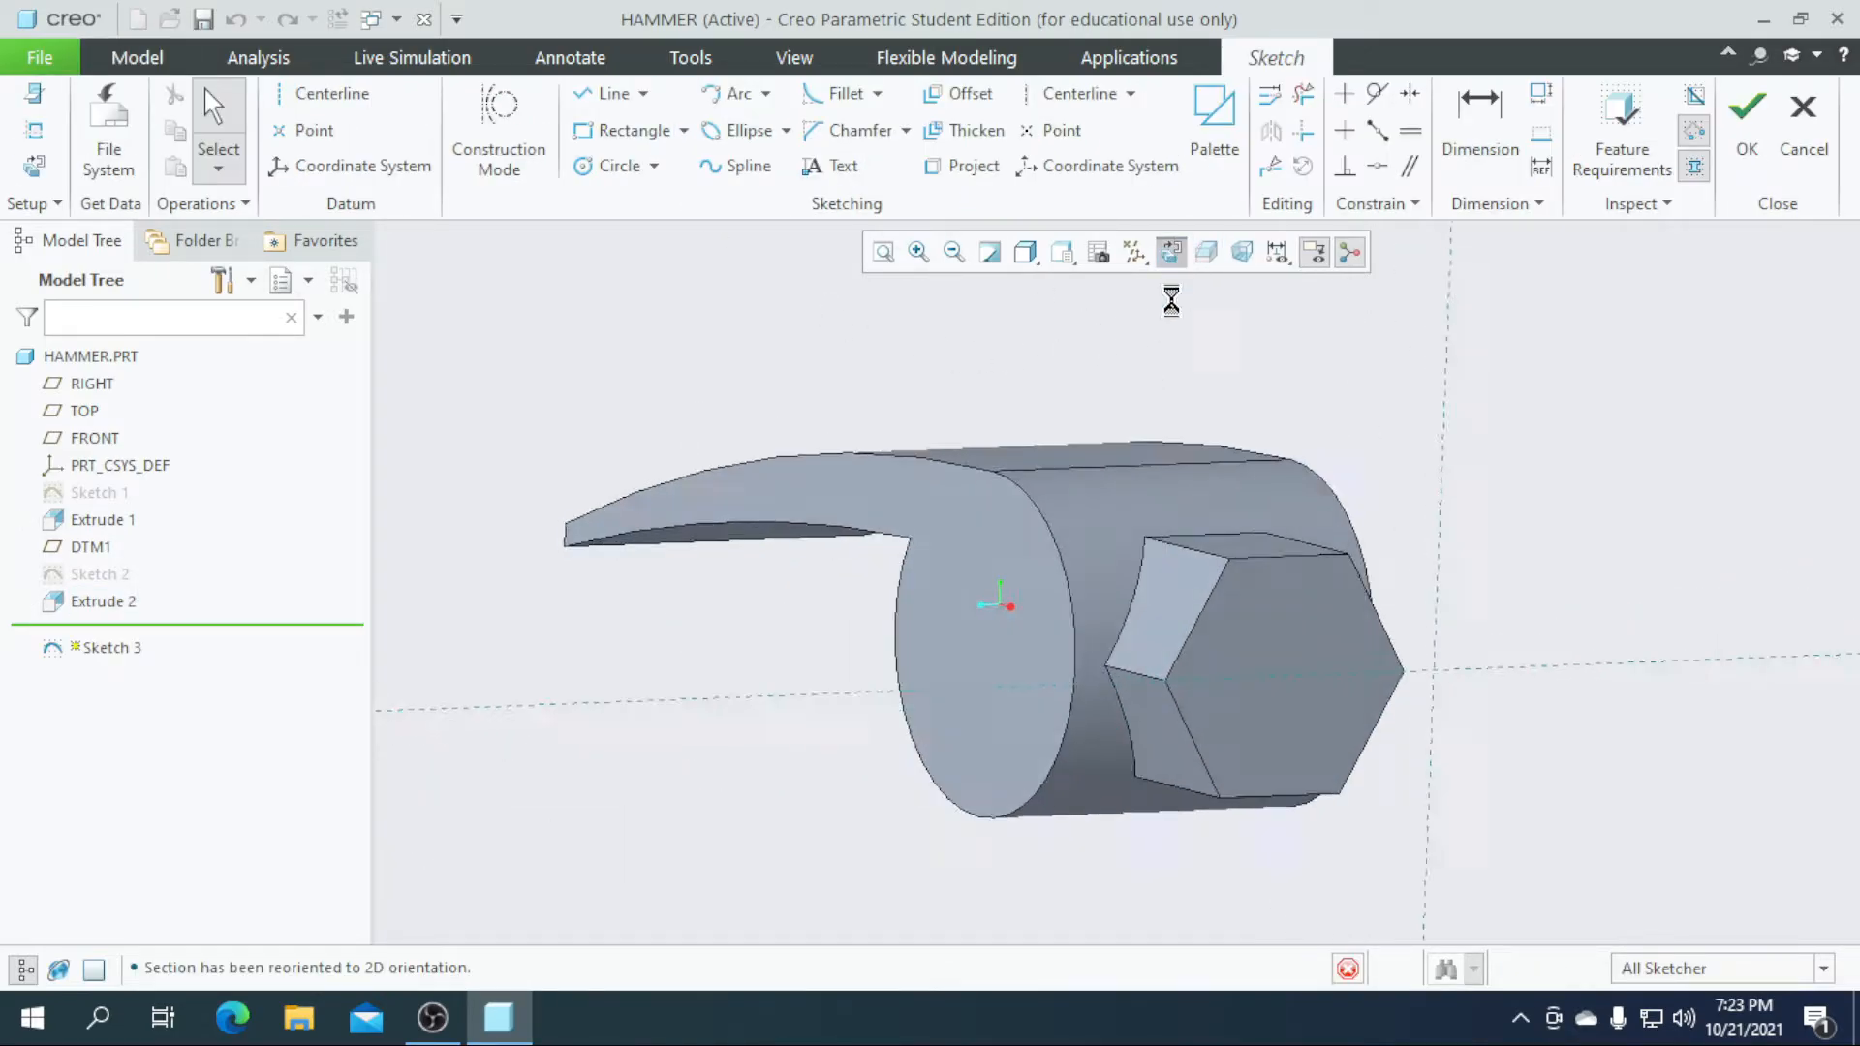
{"action": "left_click", "coordinate": [610, 167]}
{"action": "scroll", "coordinate": [1116, 583], "scroll_direction": "down", "scroll_amount": 2}
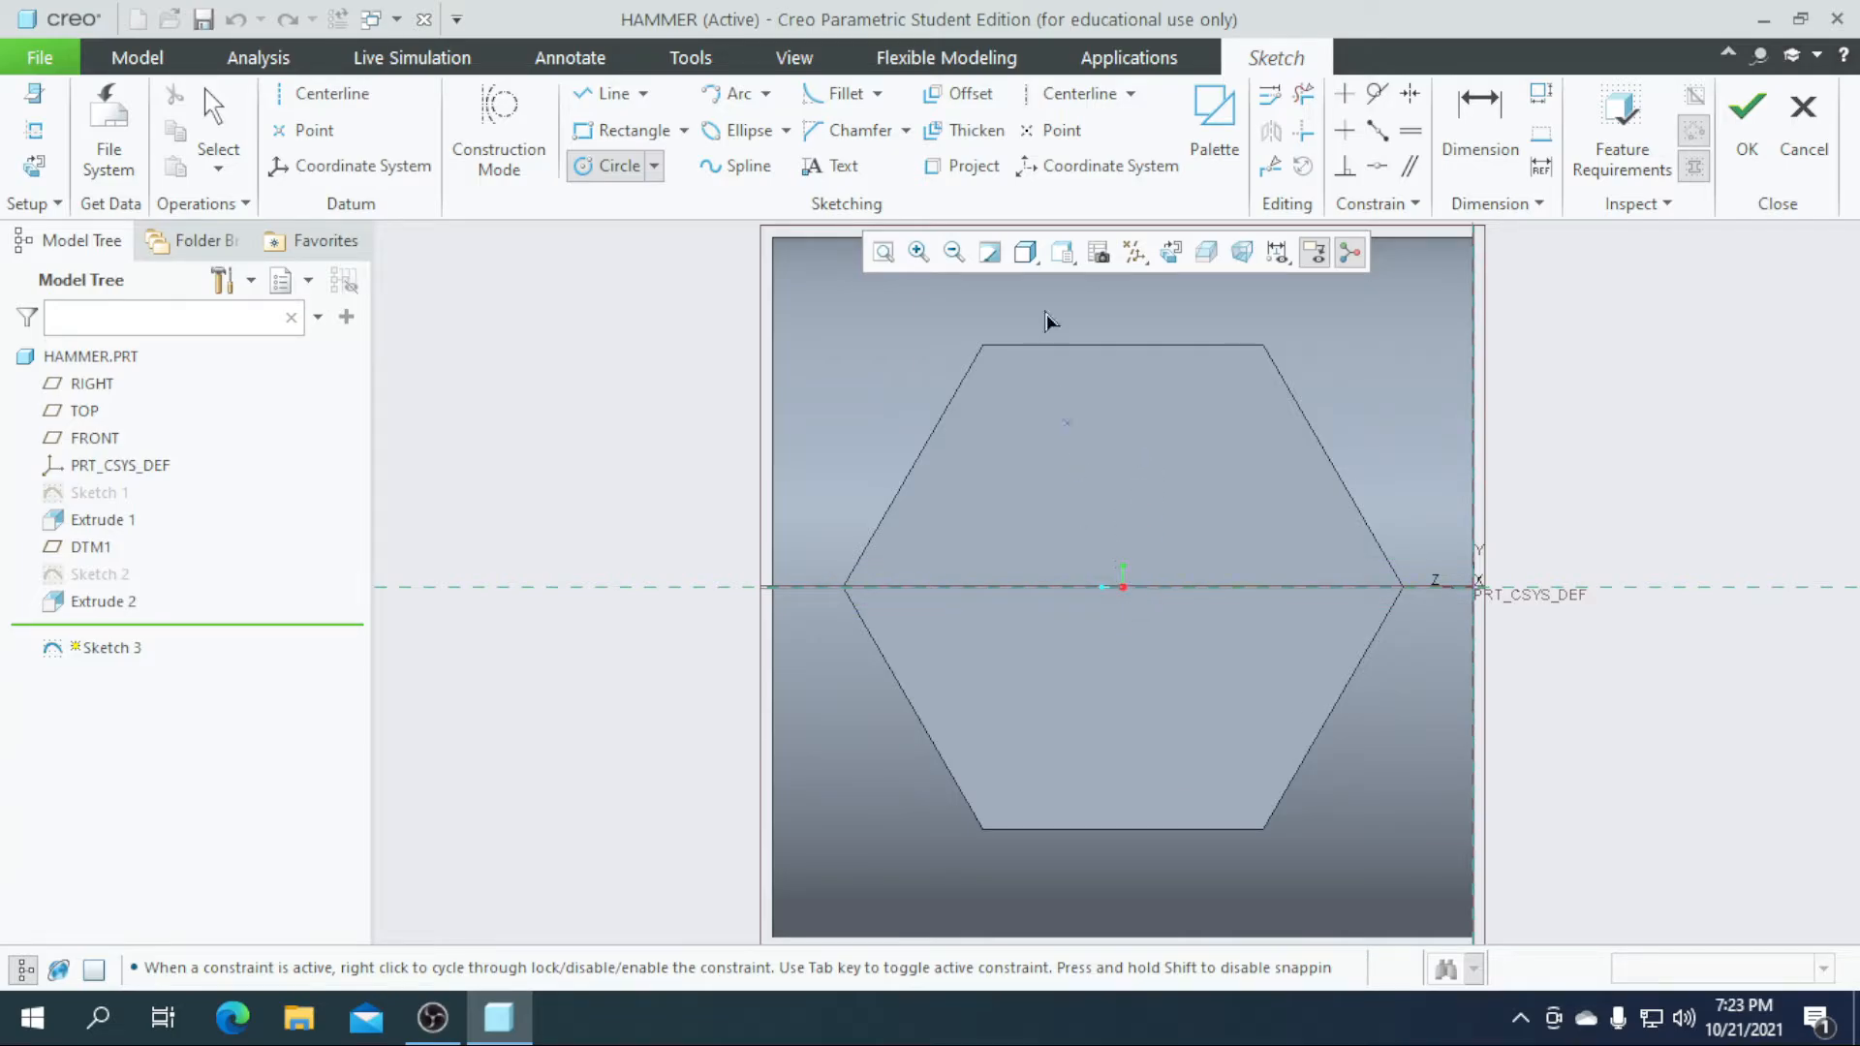
{"action": "left_click", "coordinate": [610, 94]}
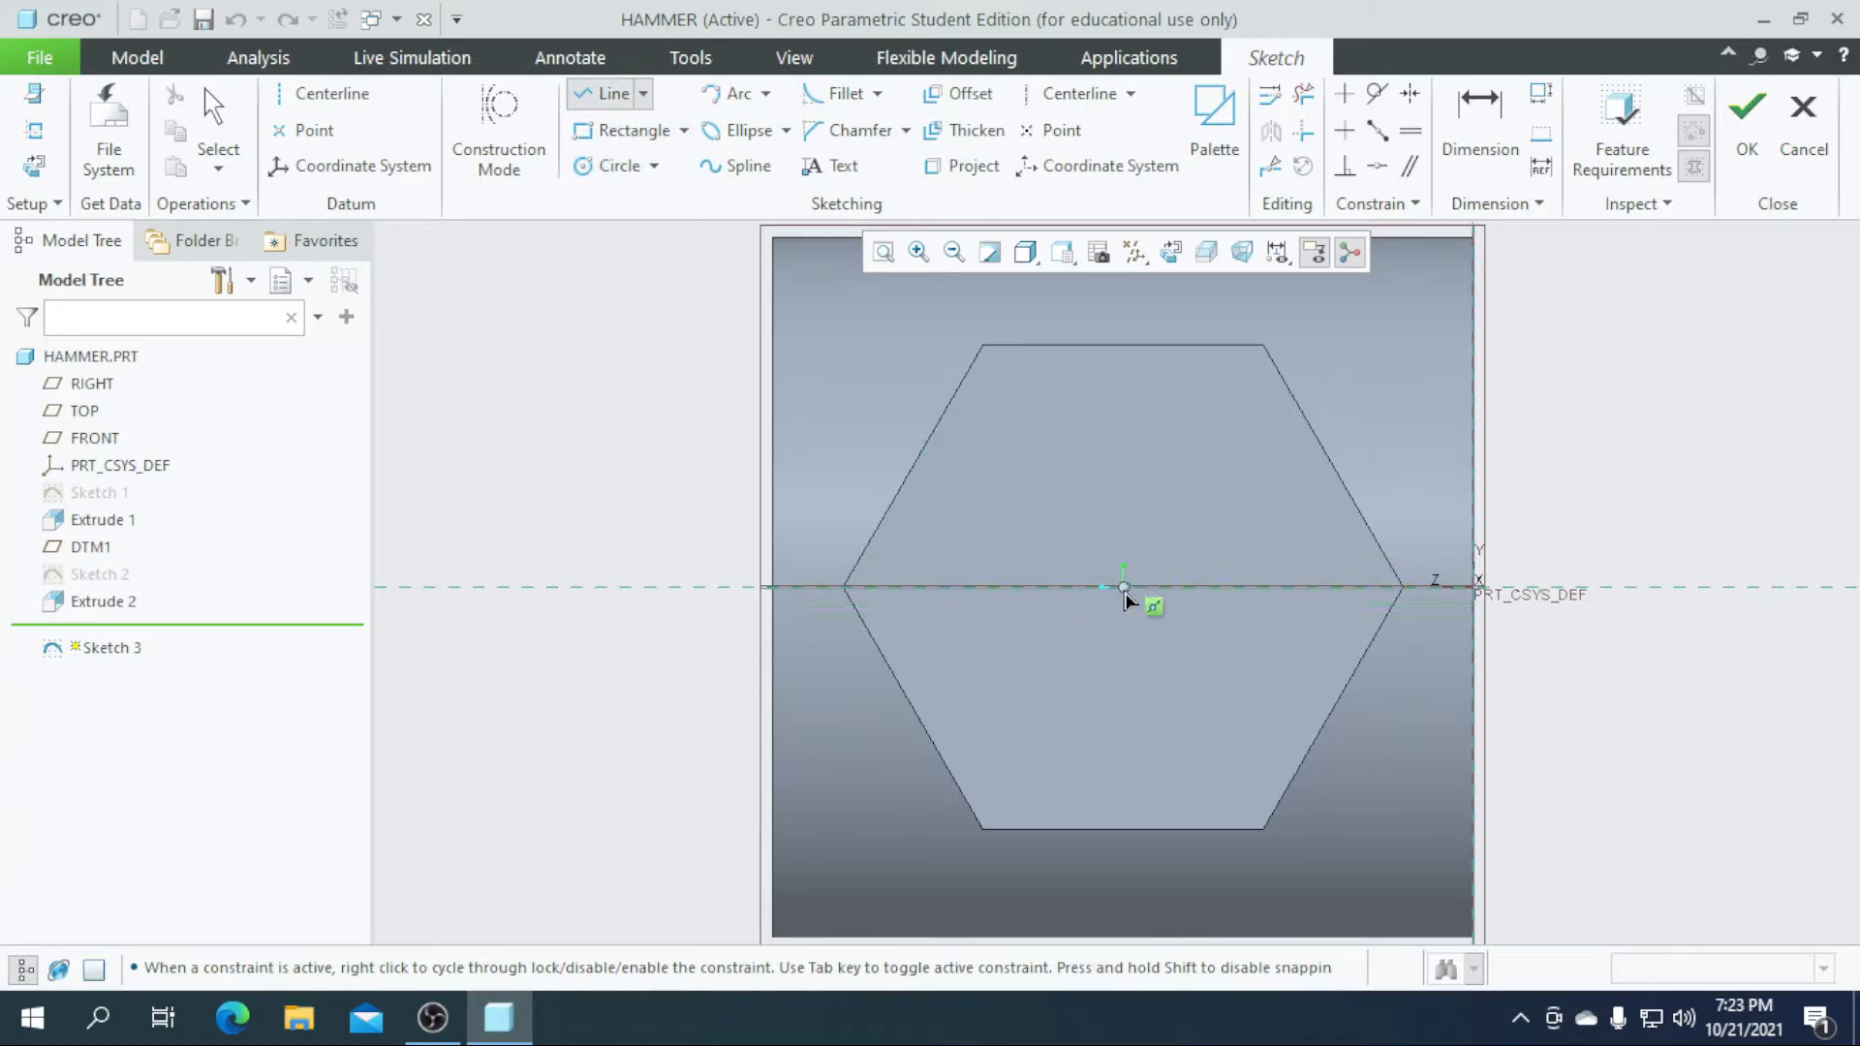
{"action": "left_click", "coordinate": [1124, 588]}
{"action": "left_click", "coordinate": [1124, 717]}
{"action": "middle_click", "coordinate": [1264, 694]}
{"action": "double_click", "coordinate": [1304, 579]}
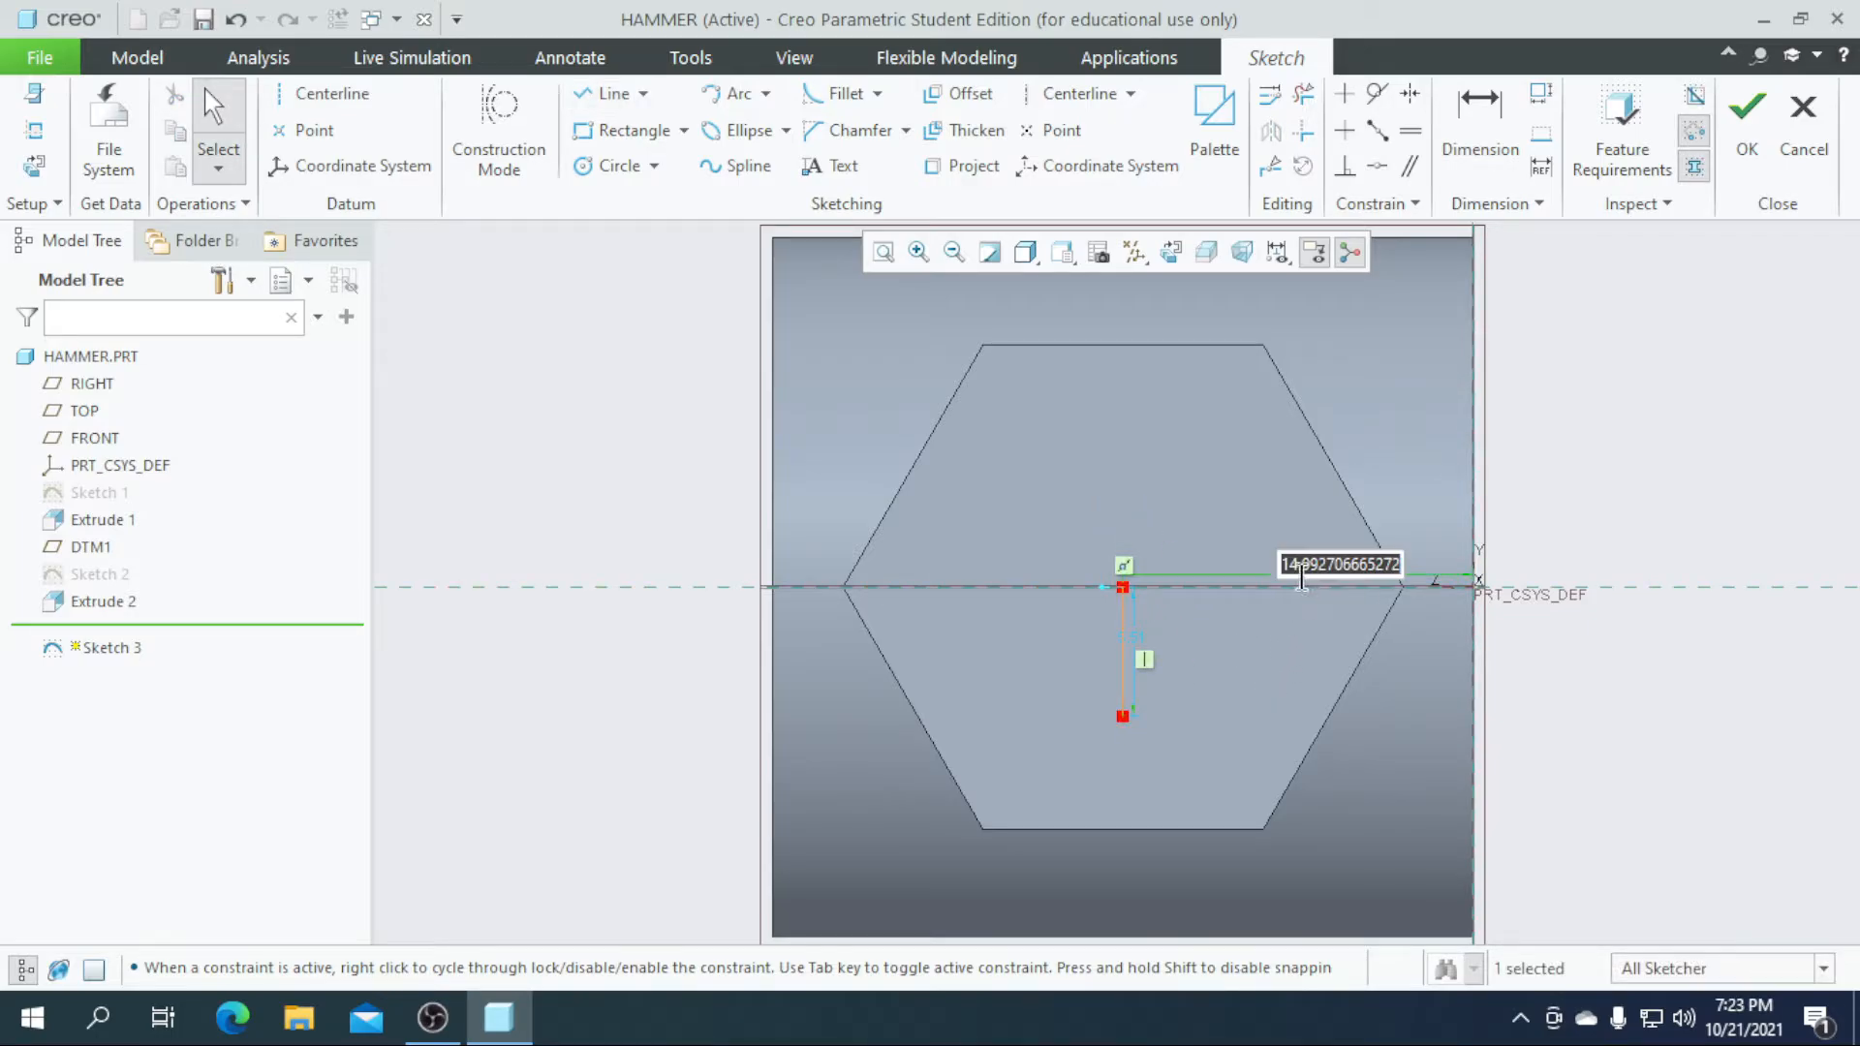
{"action": "type", "text": "15"}
{"action": "scroll", "coordinate": [1160, 591], "scroll_direction": "down", "scroll_amount": 3}
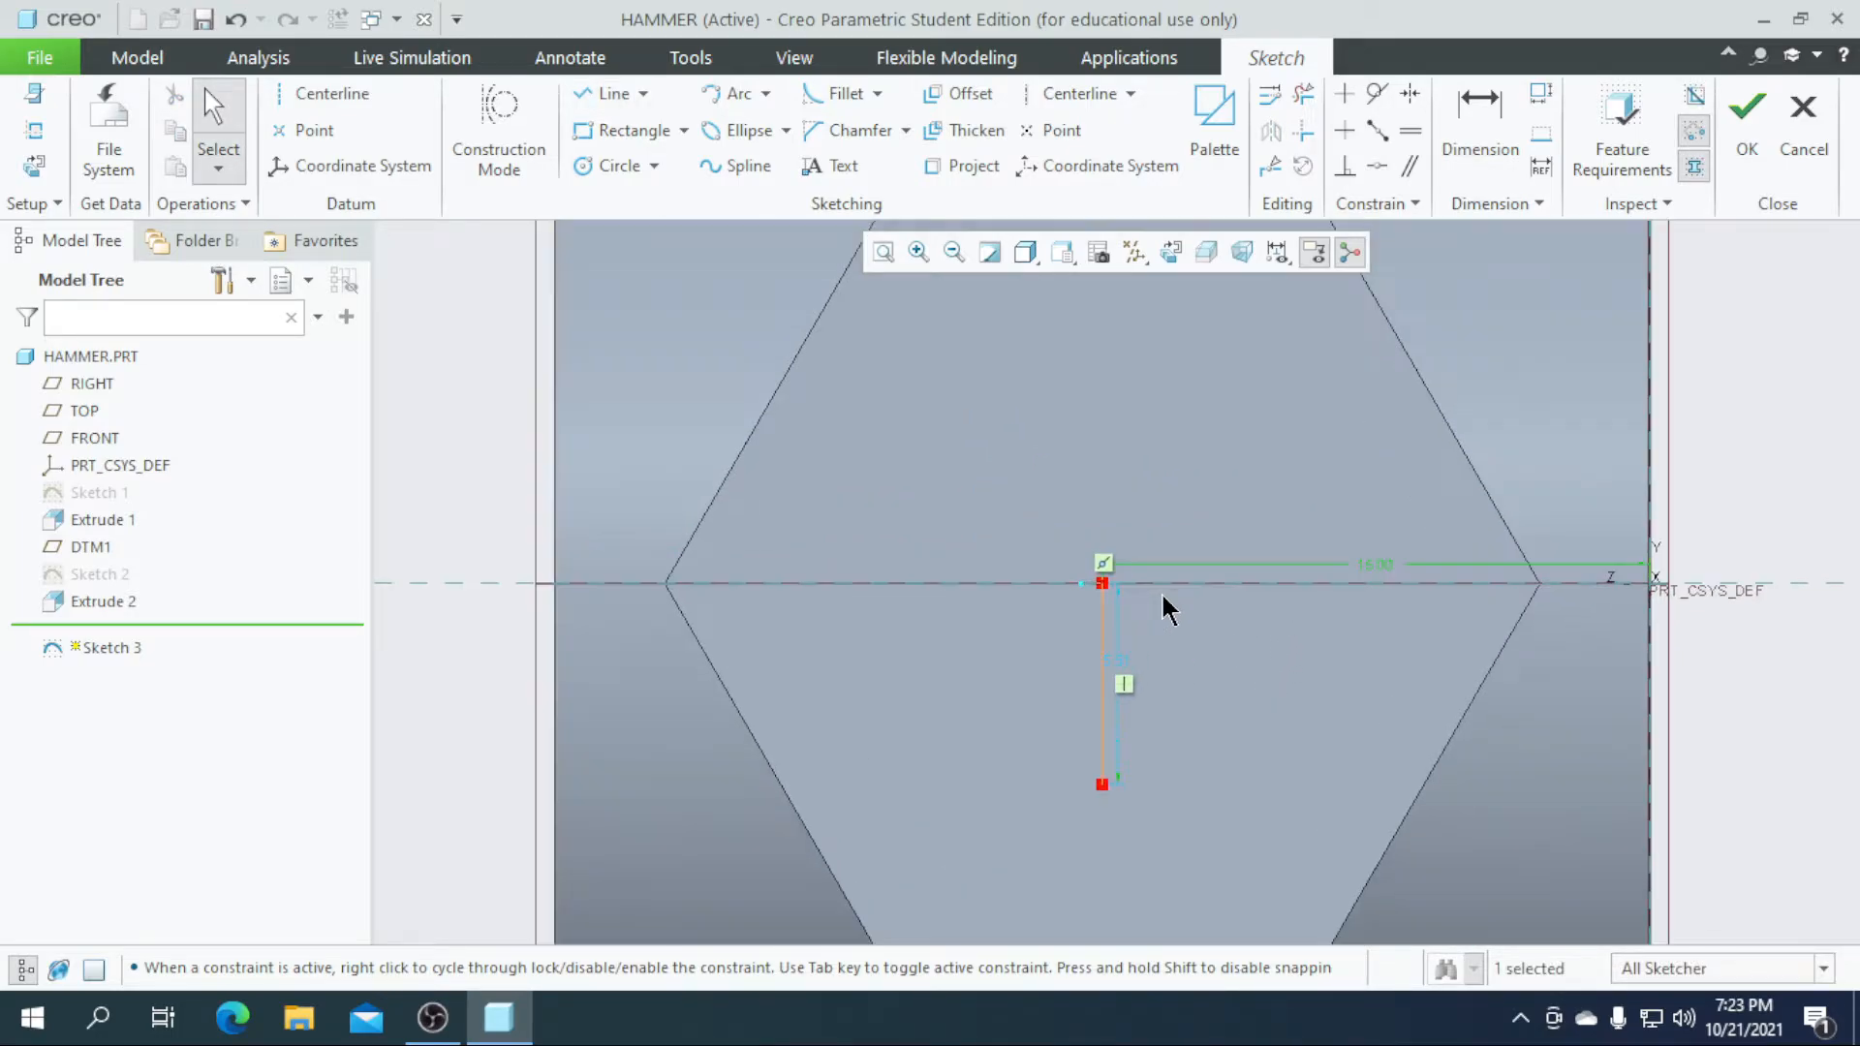
{"action": "key", "text": "Delete"}
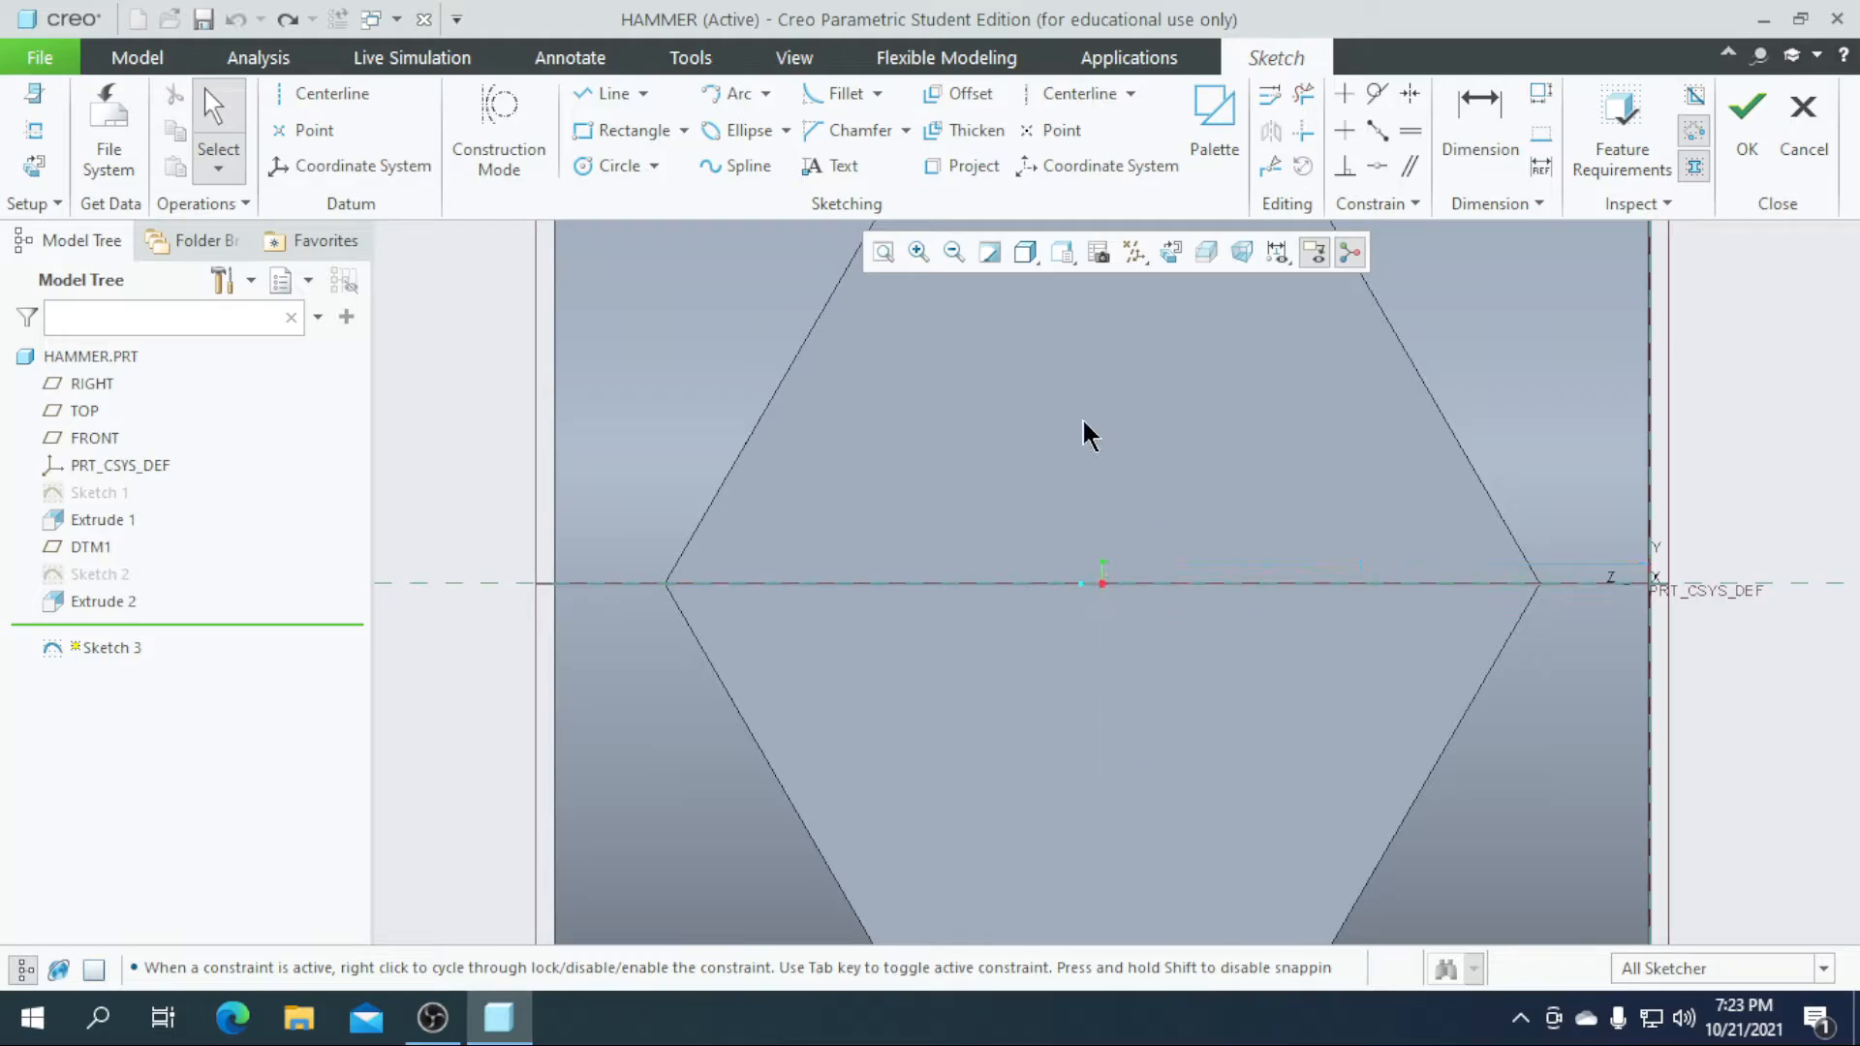
- Place a sketch point on the horizontal reference near the hexagon's centre and set its distance from the vertical reference to 15
{"action": "left_click", "coordinate": [1067, 131]}
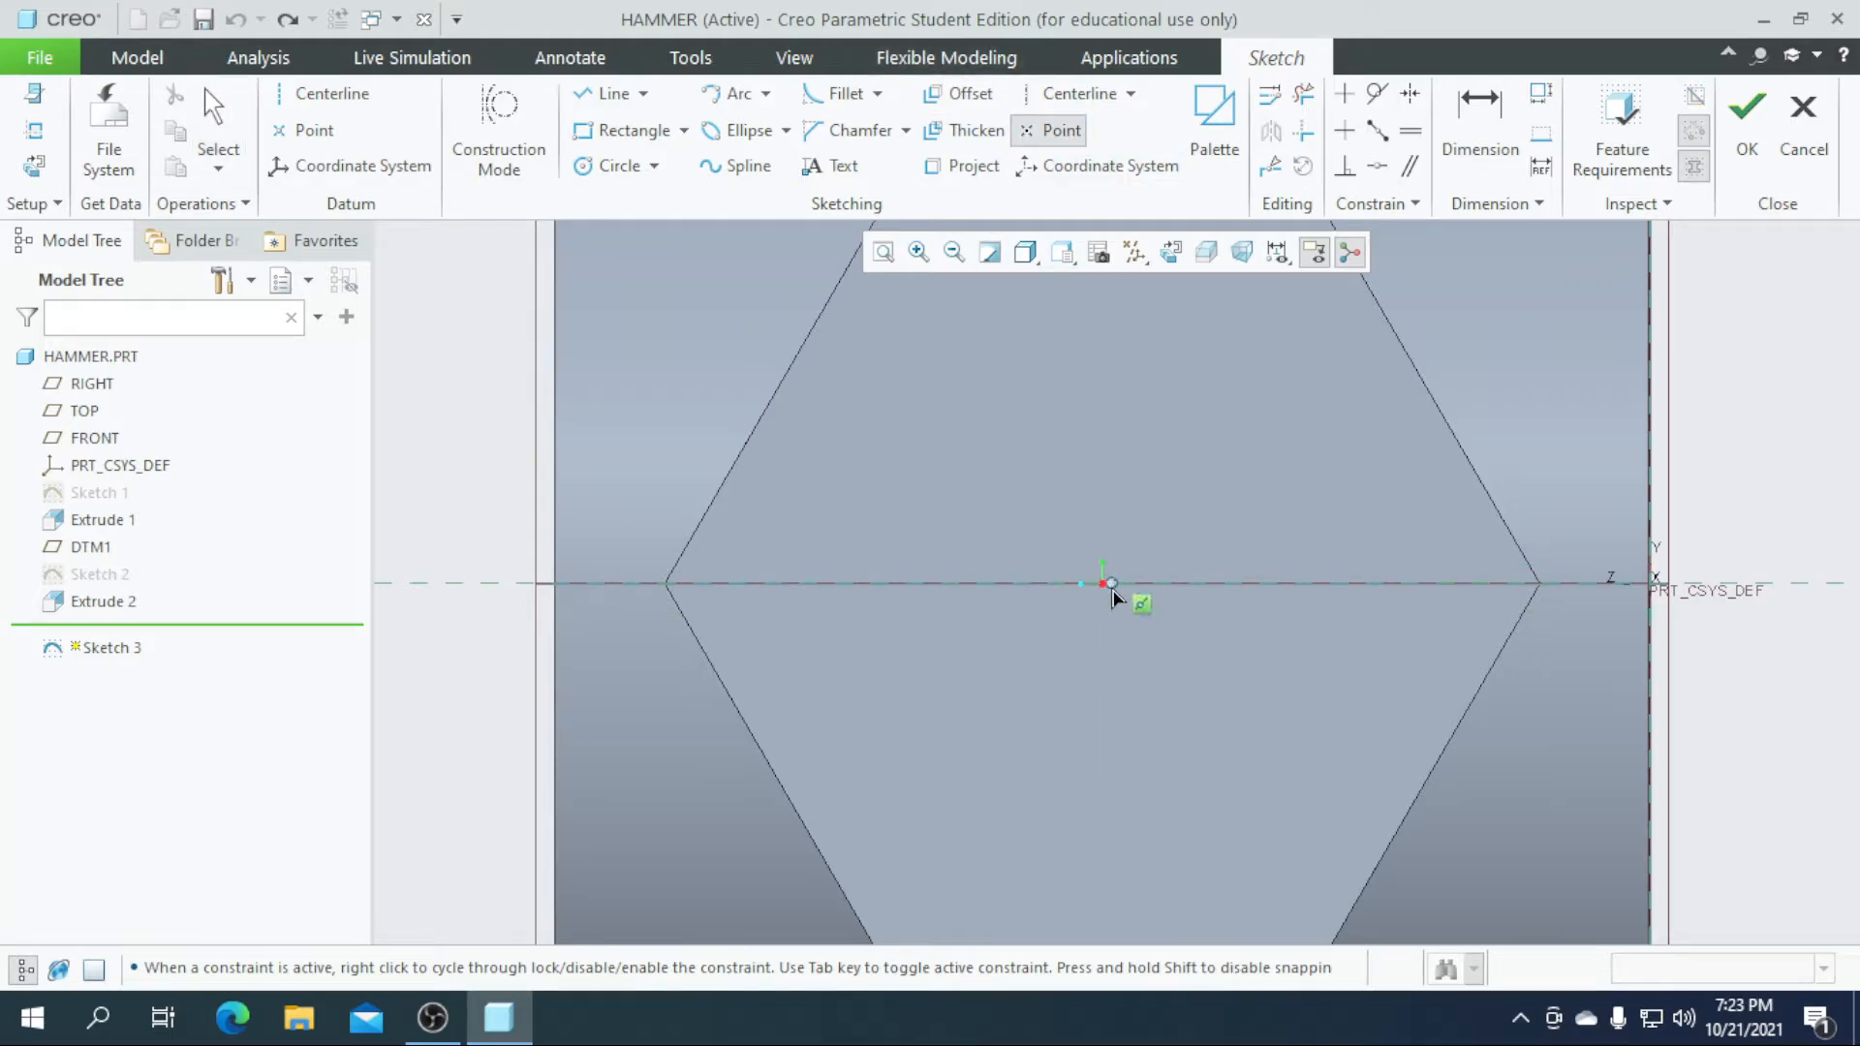
{"action": "middle_click", "coordinate": [1232, 499]}
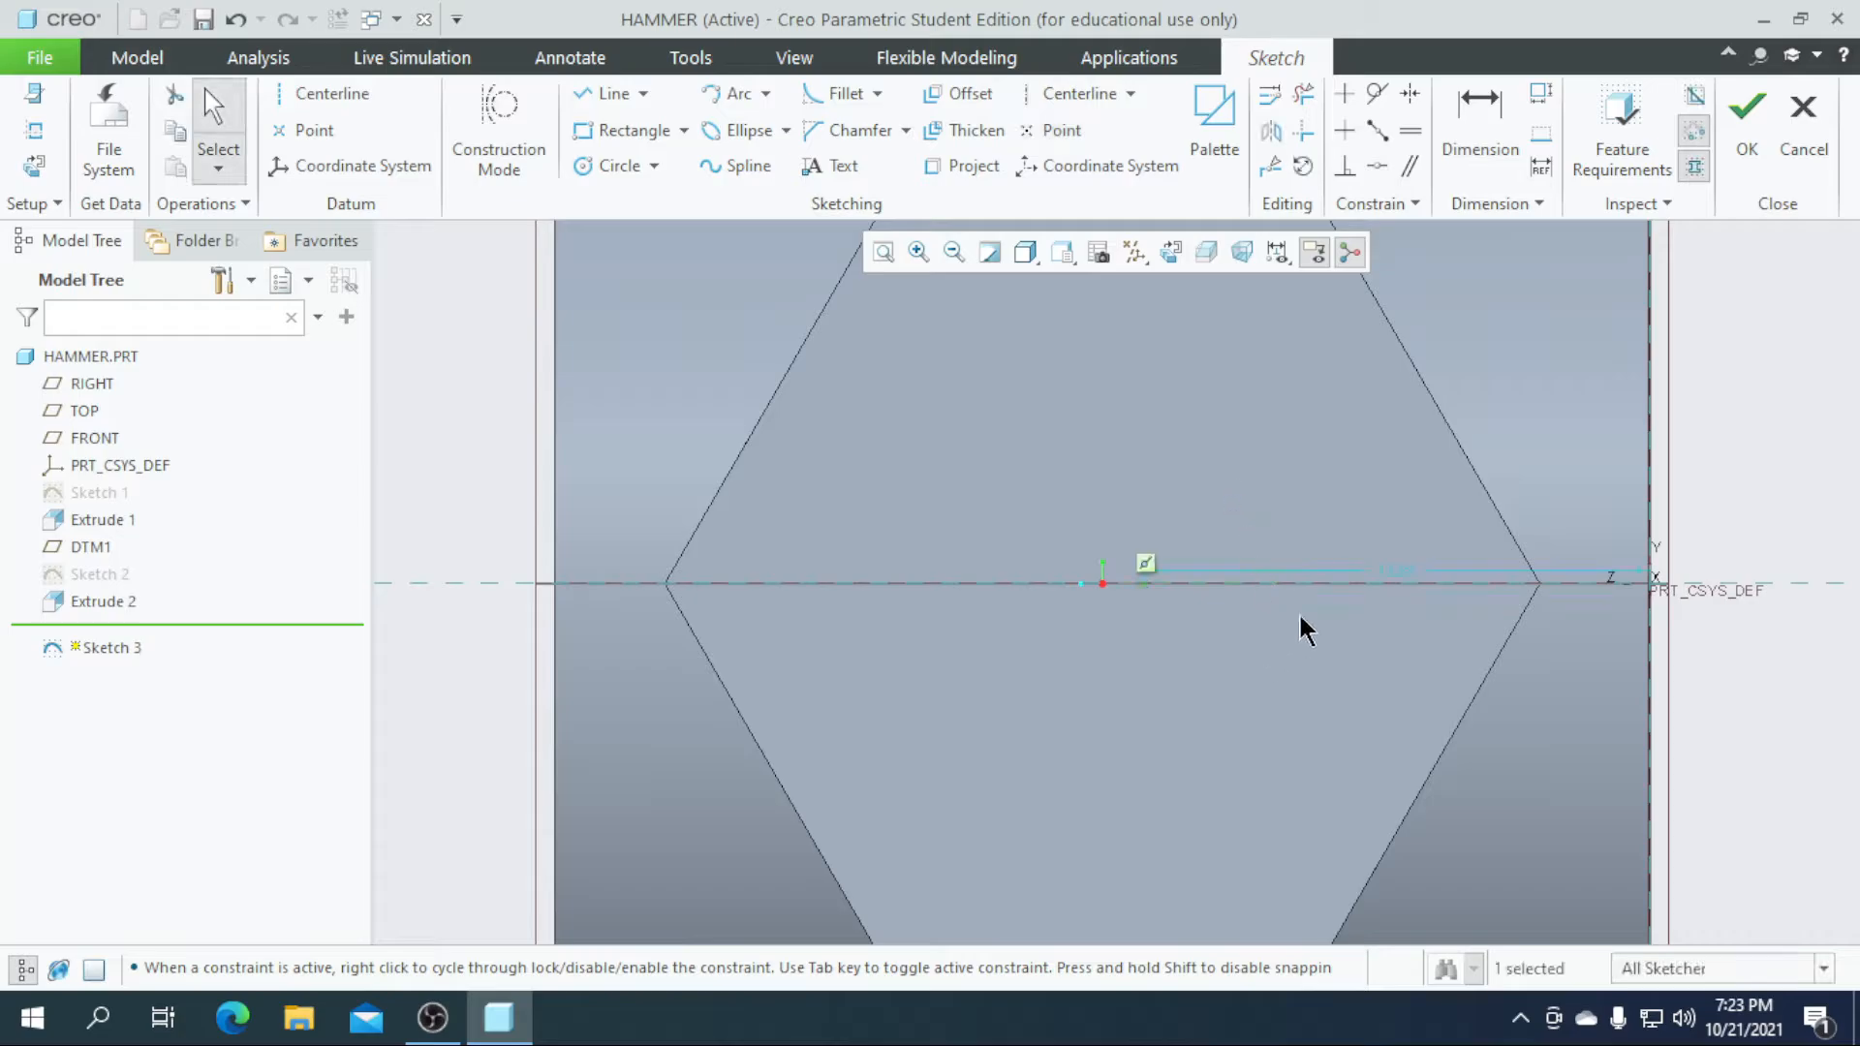
{"action": "double_click", "coordinate": [1390, 573]}
{"action": "type", "text": "15"}
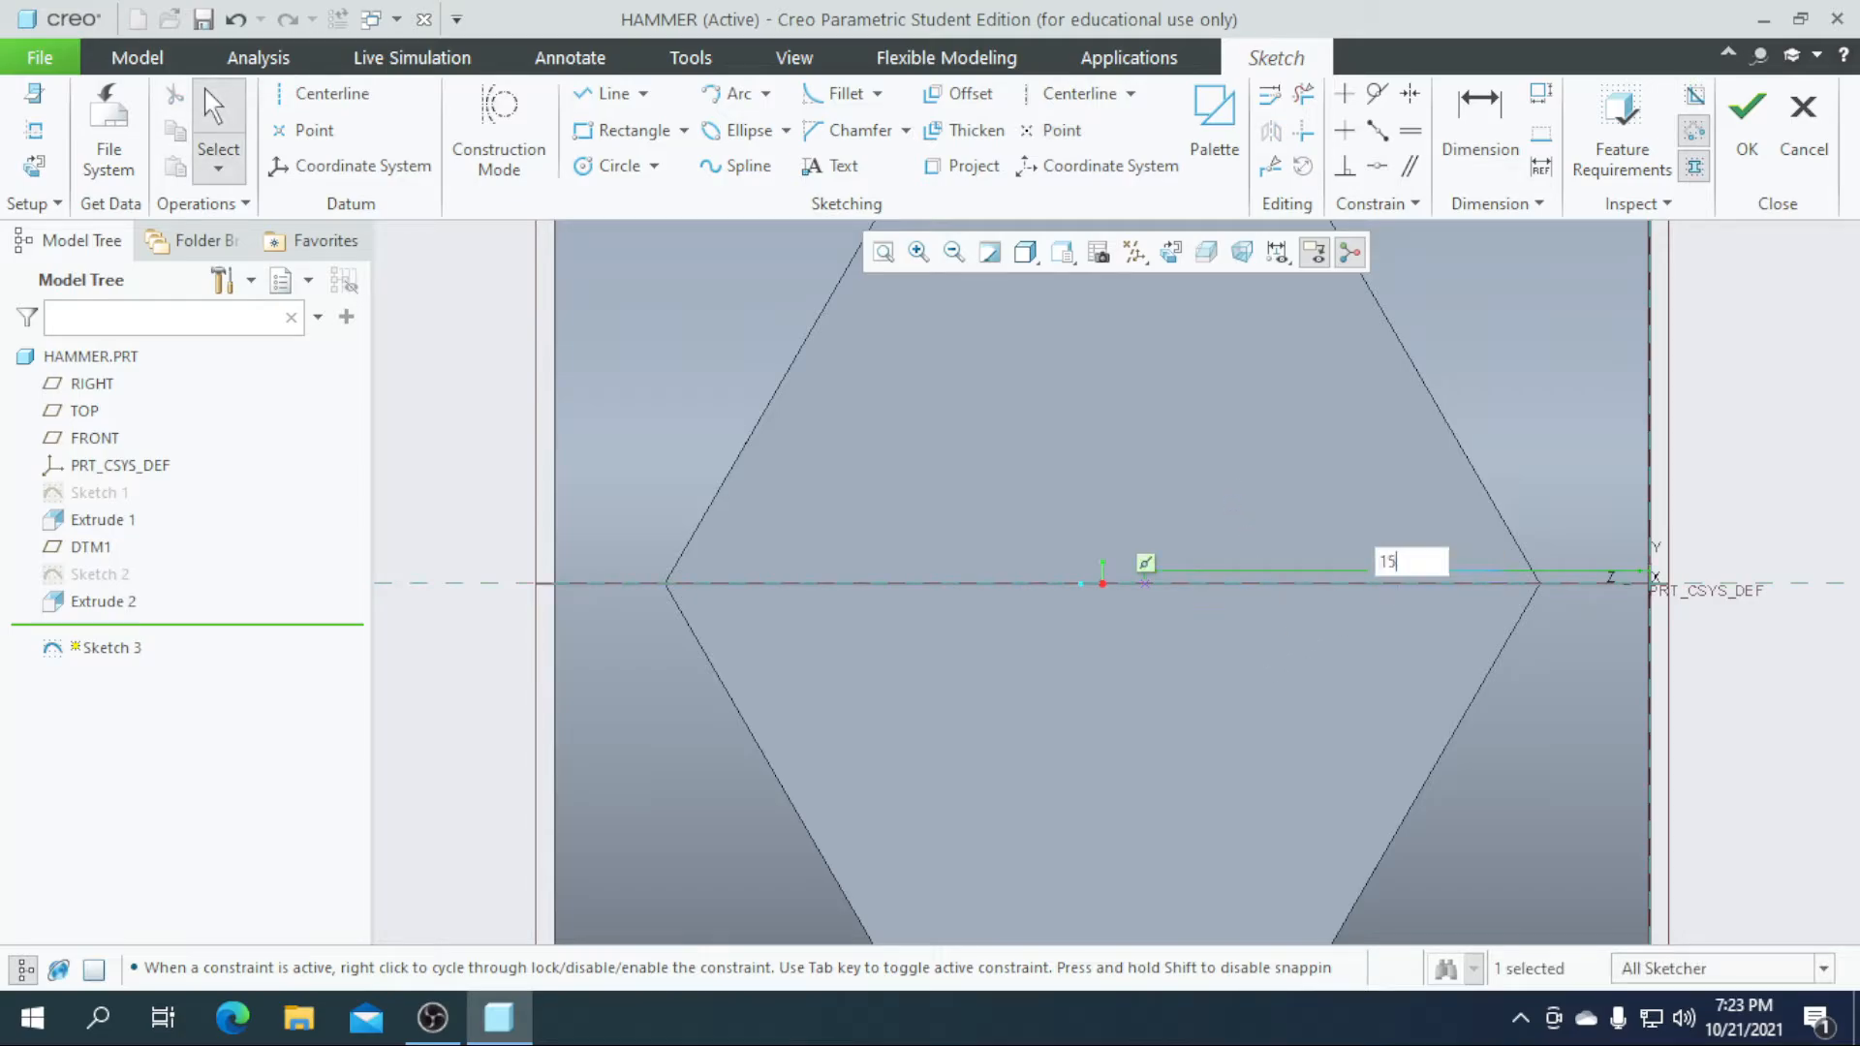
{"action": "key", "text": "Return"}
{"action": "scroll", "coordinate": [1114, 610], "scroll_direction": "down", "scroll_amount": 2}
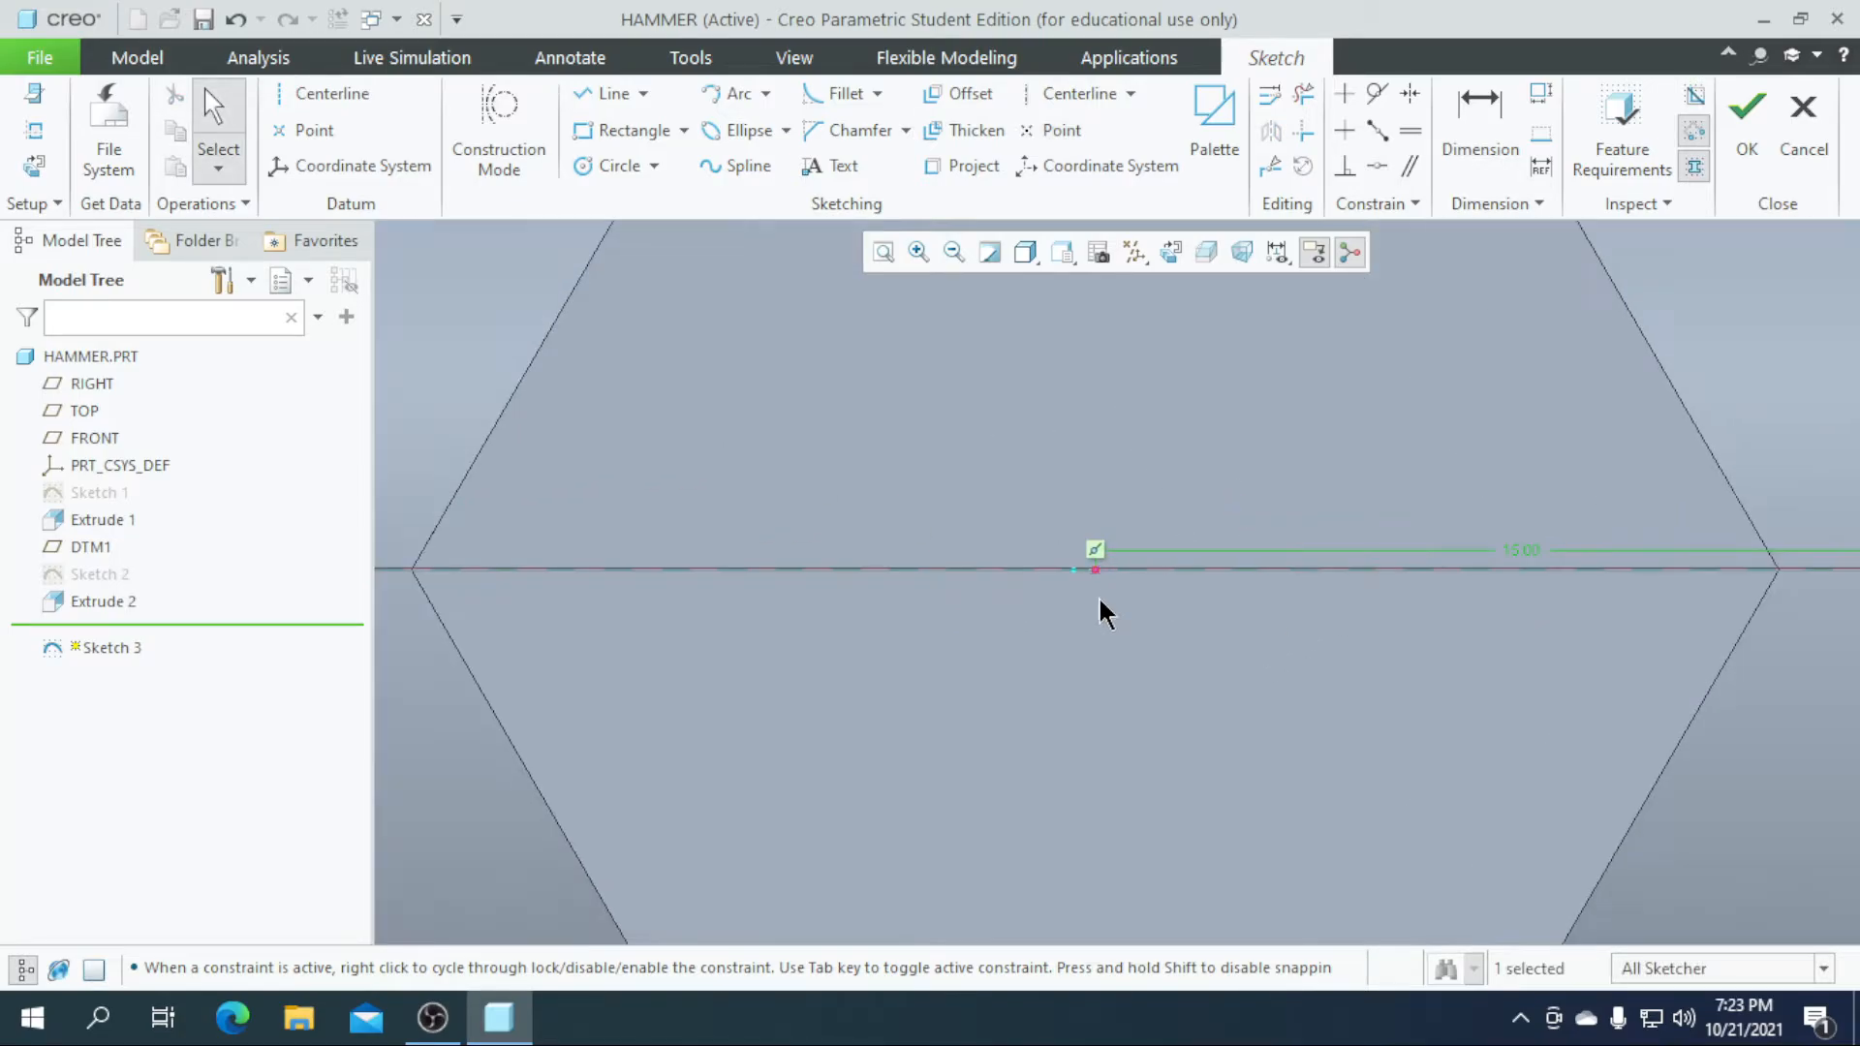
{"action": "scroll", "coordinate": [1097, 581], "scroll_direction": "up", "scroll_amount": 3}
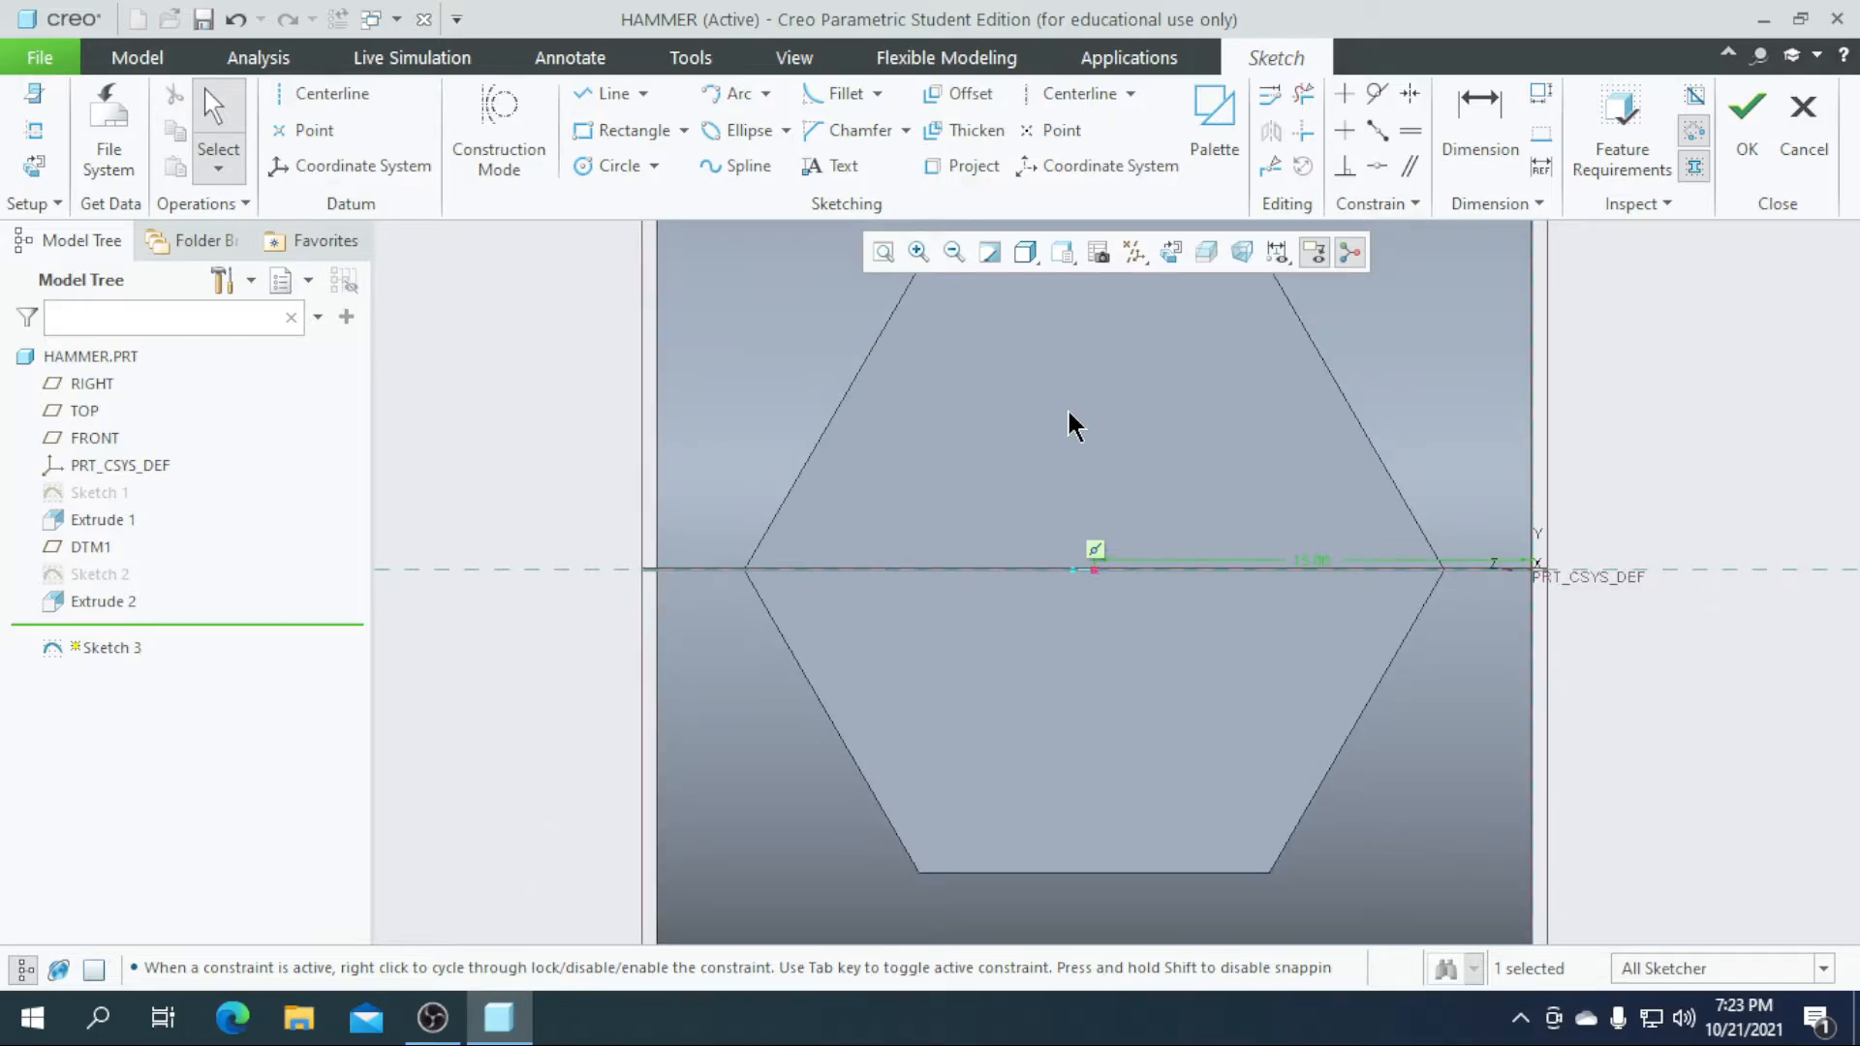
{"action": "scroll", "coordinate": [1019, 569], "scroll_direction": "up", "scroll_amount": 2}
{"action": "scroll", "coordinate": [1085, 572], "scroll_direction": "down", "scroll_amount": 2}
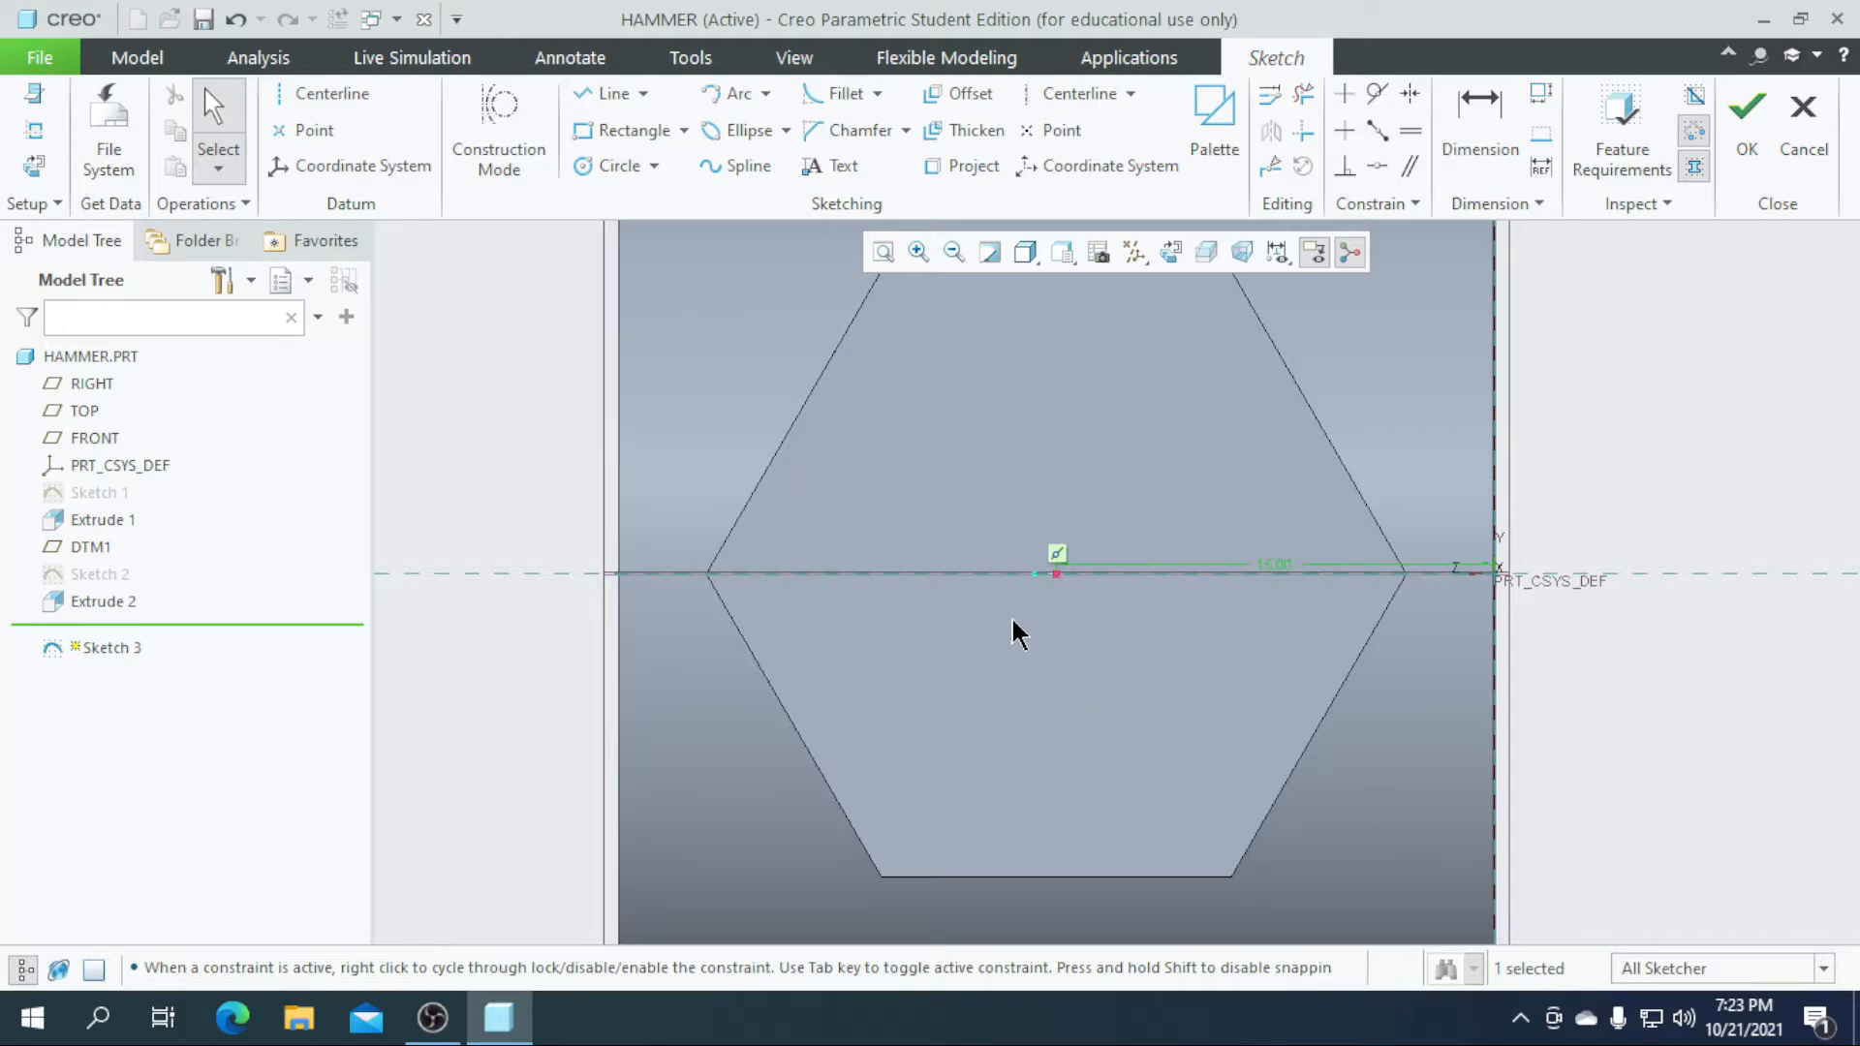
- Sketch a circle around the hexagon, centred on the point, and set its diameter to 27
{"action": "left_click", "coordinate": [622, 167]}
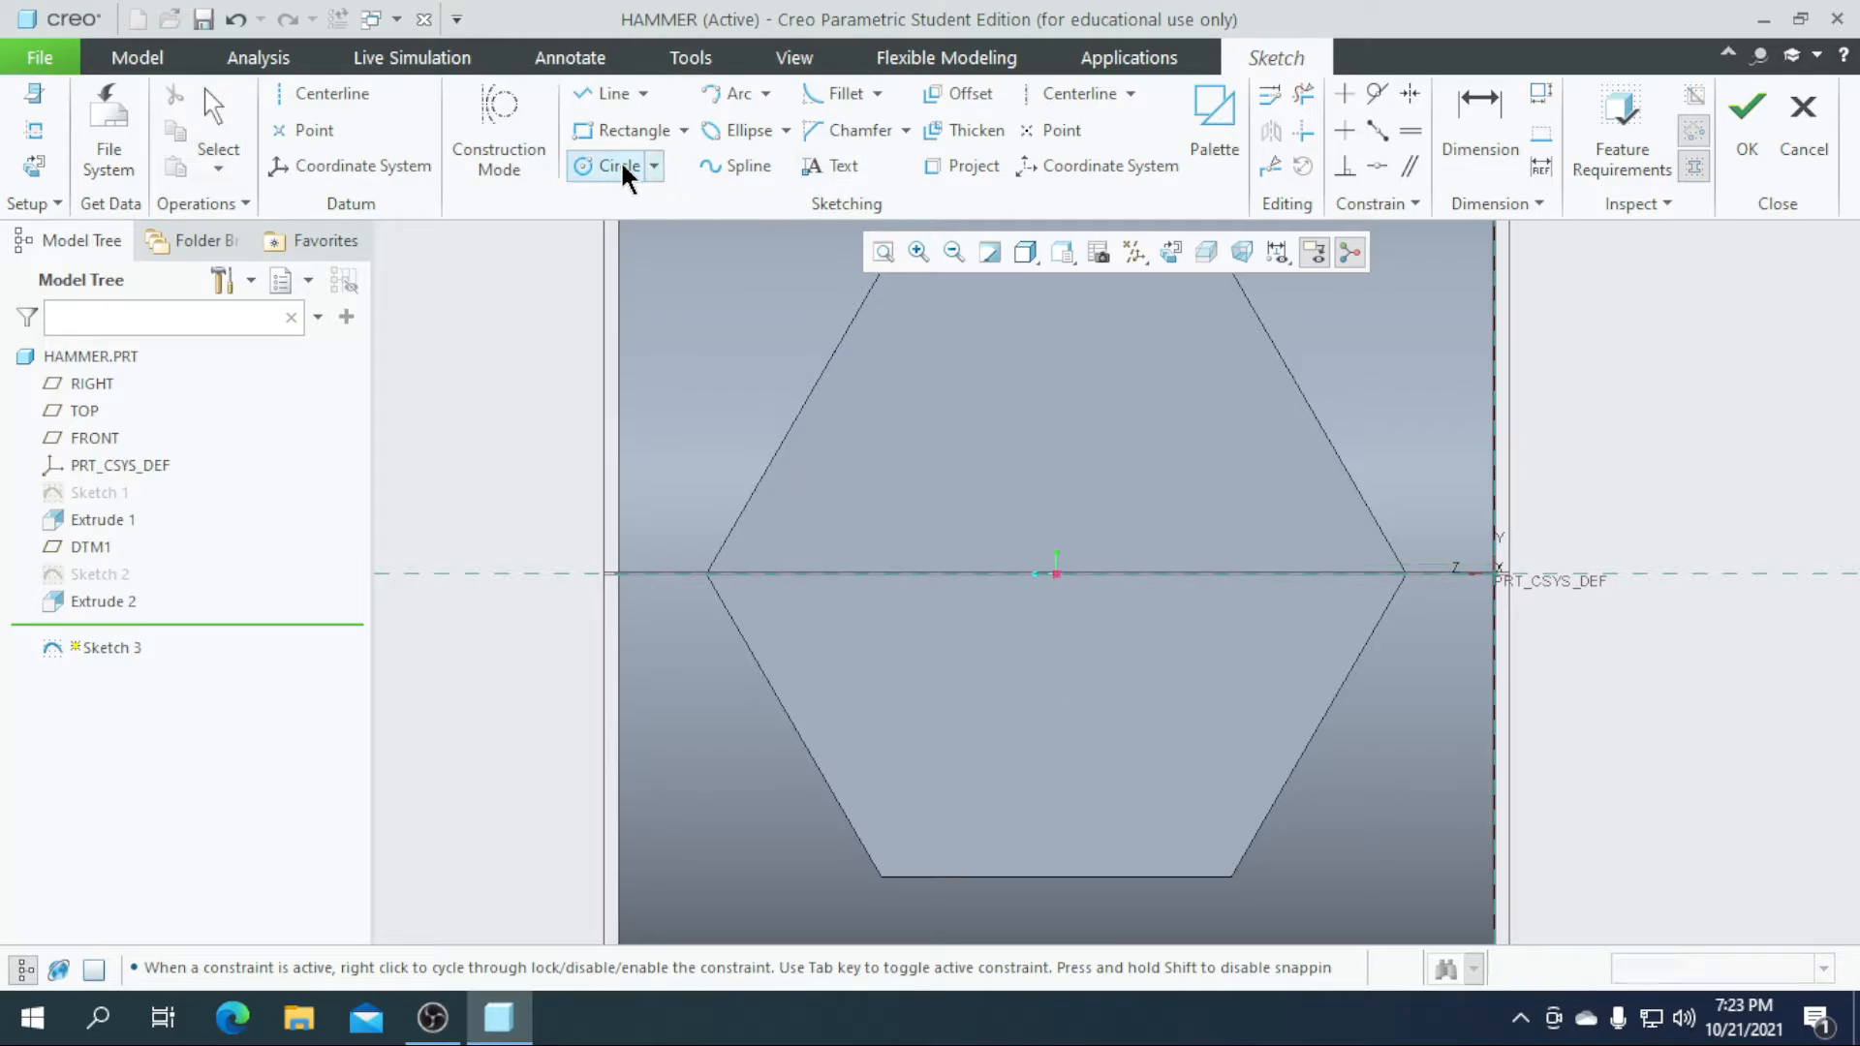
{"action": "scroll", "coordinate": [1058, 654], "scroll_direction": "up", "scroll_amount": 3}
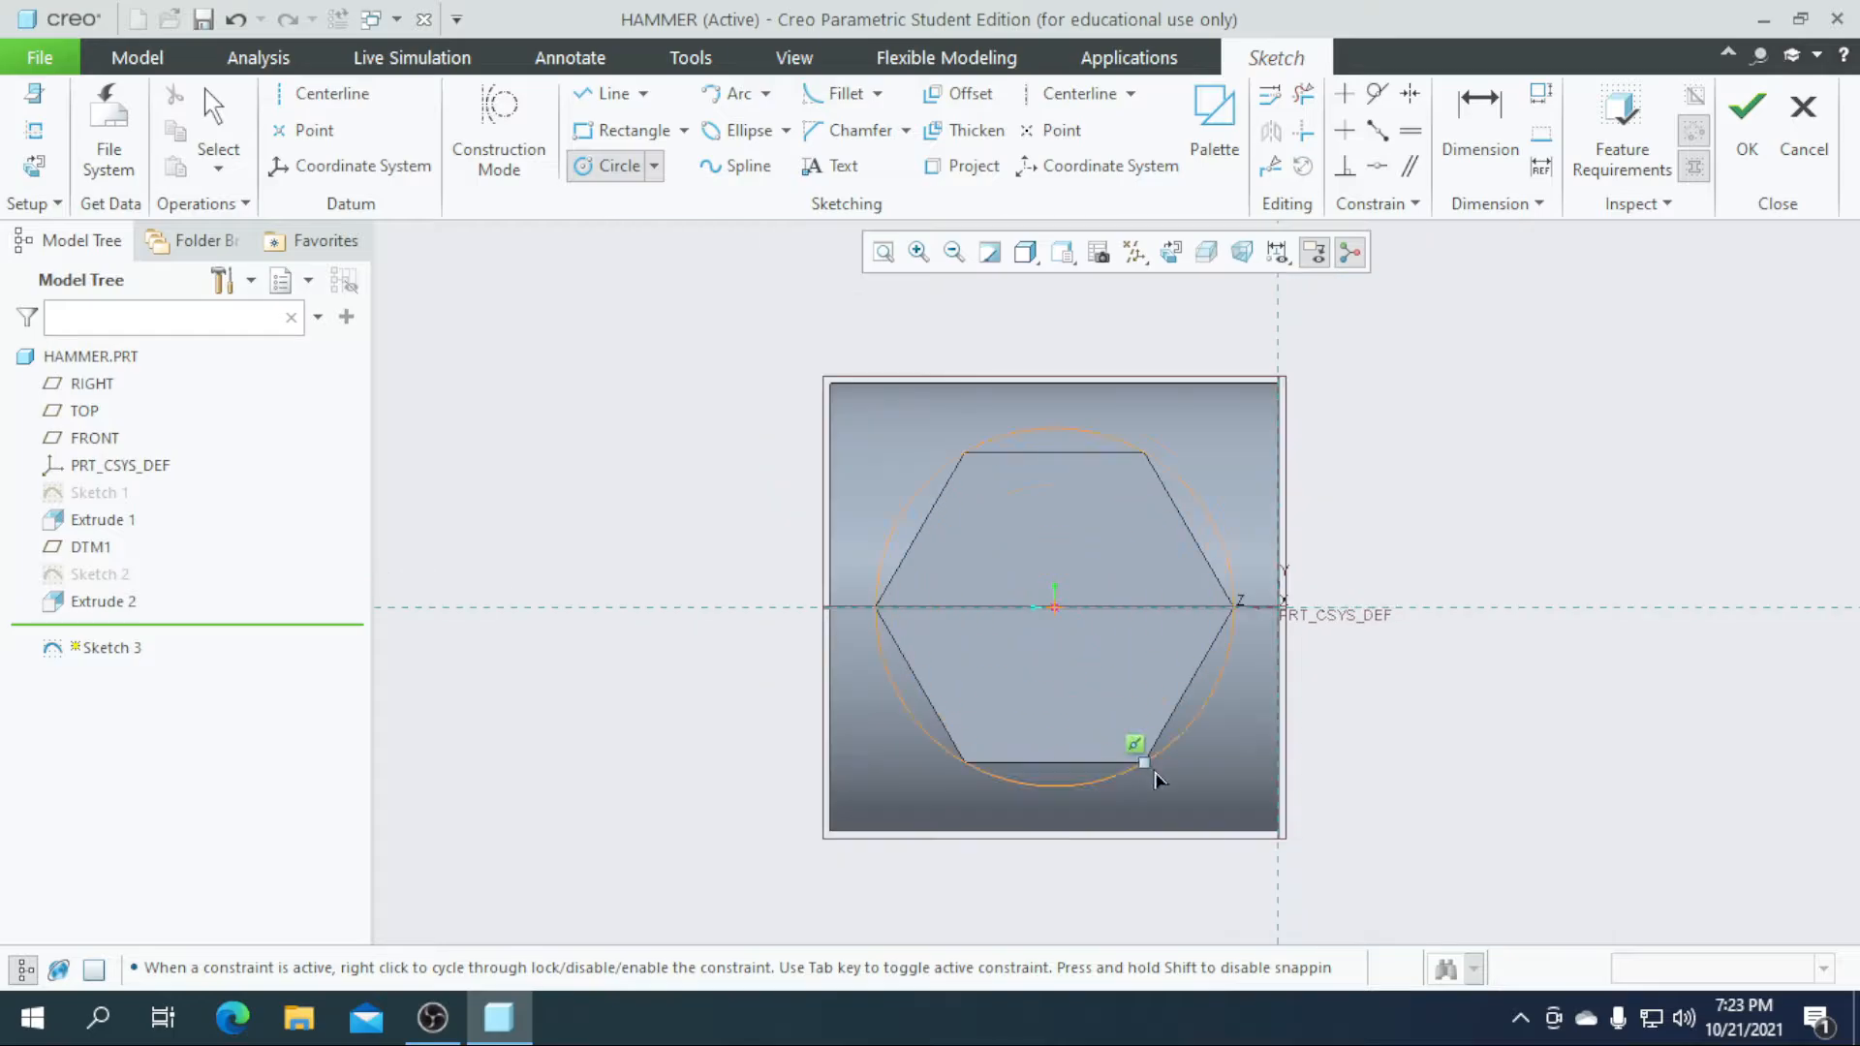
{"action": "left_click", "coordinate": [1166, 783]}
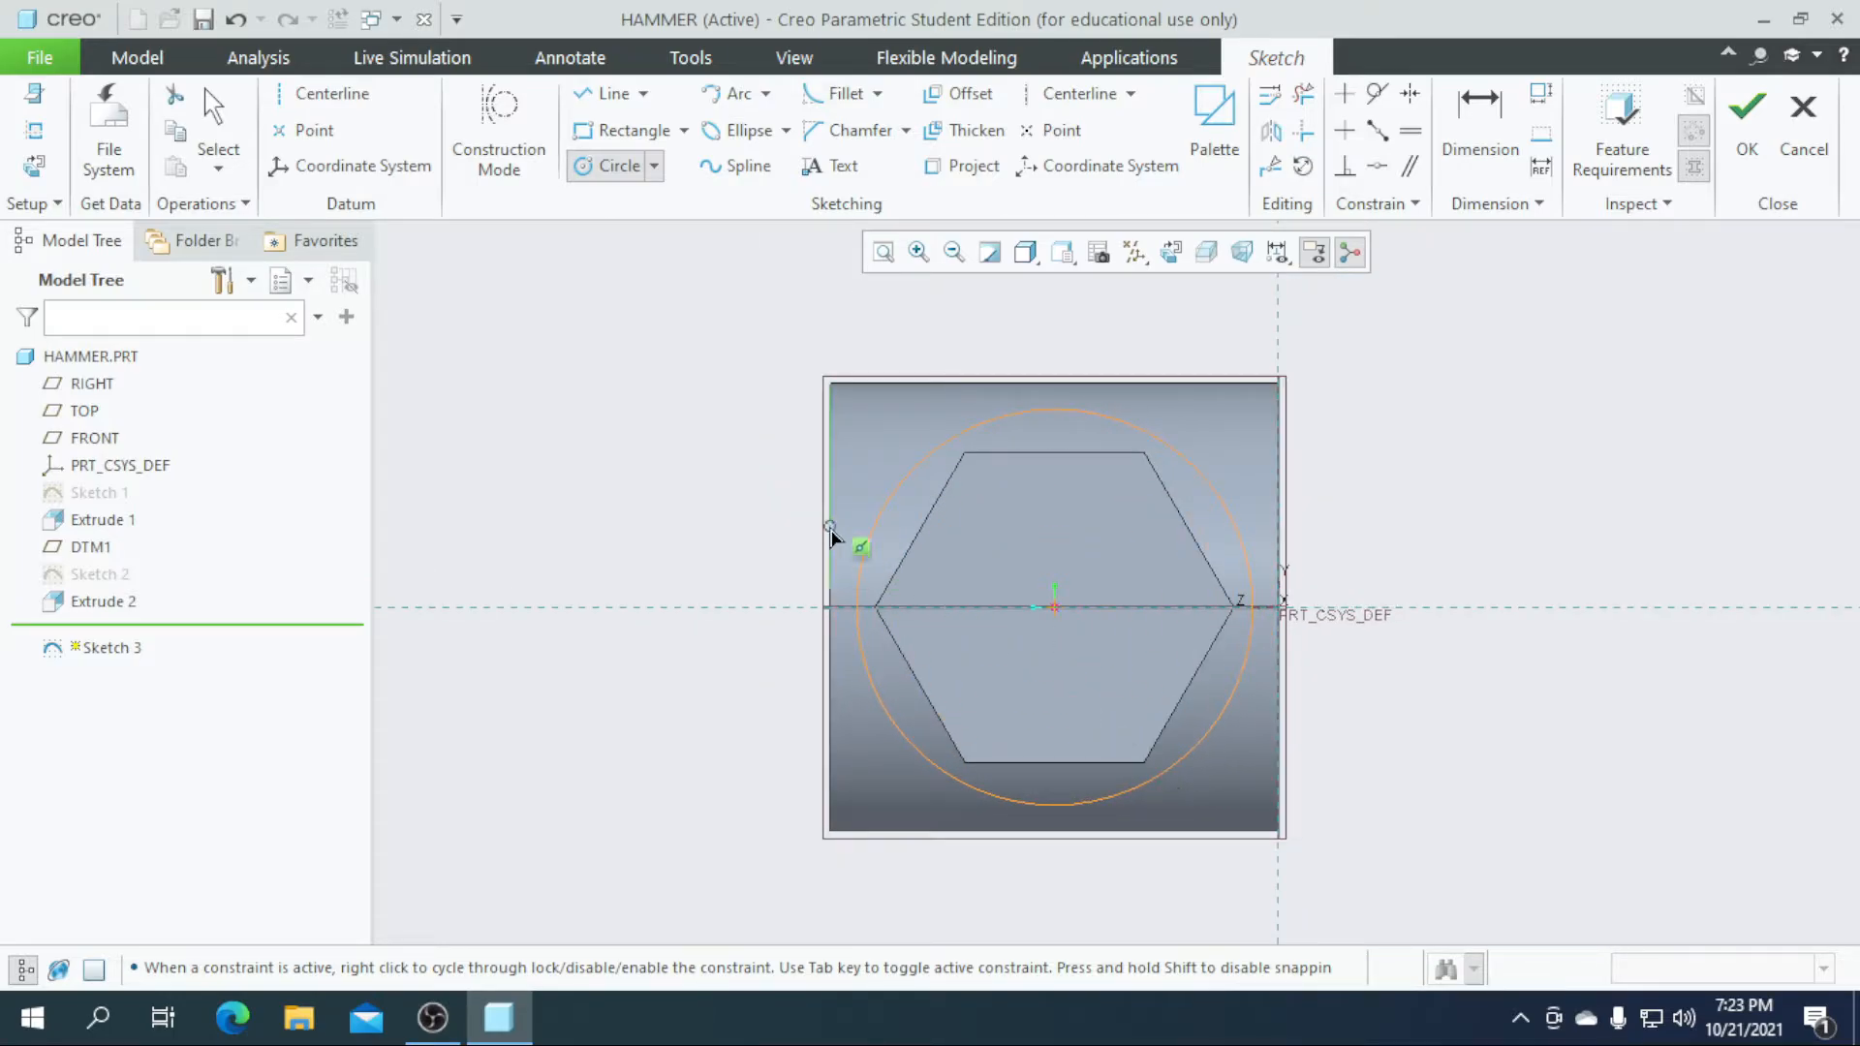
{"action": "middle_click", "coordinate": [799, 509]}
{"action": "double_click", "coordinate": [809, 422]}
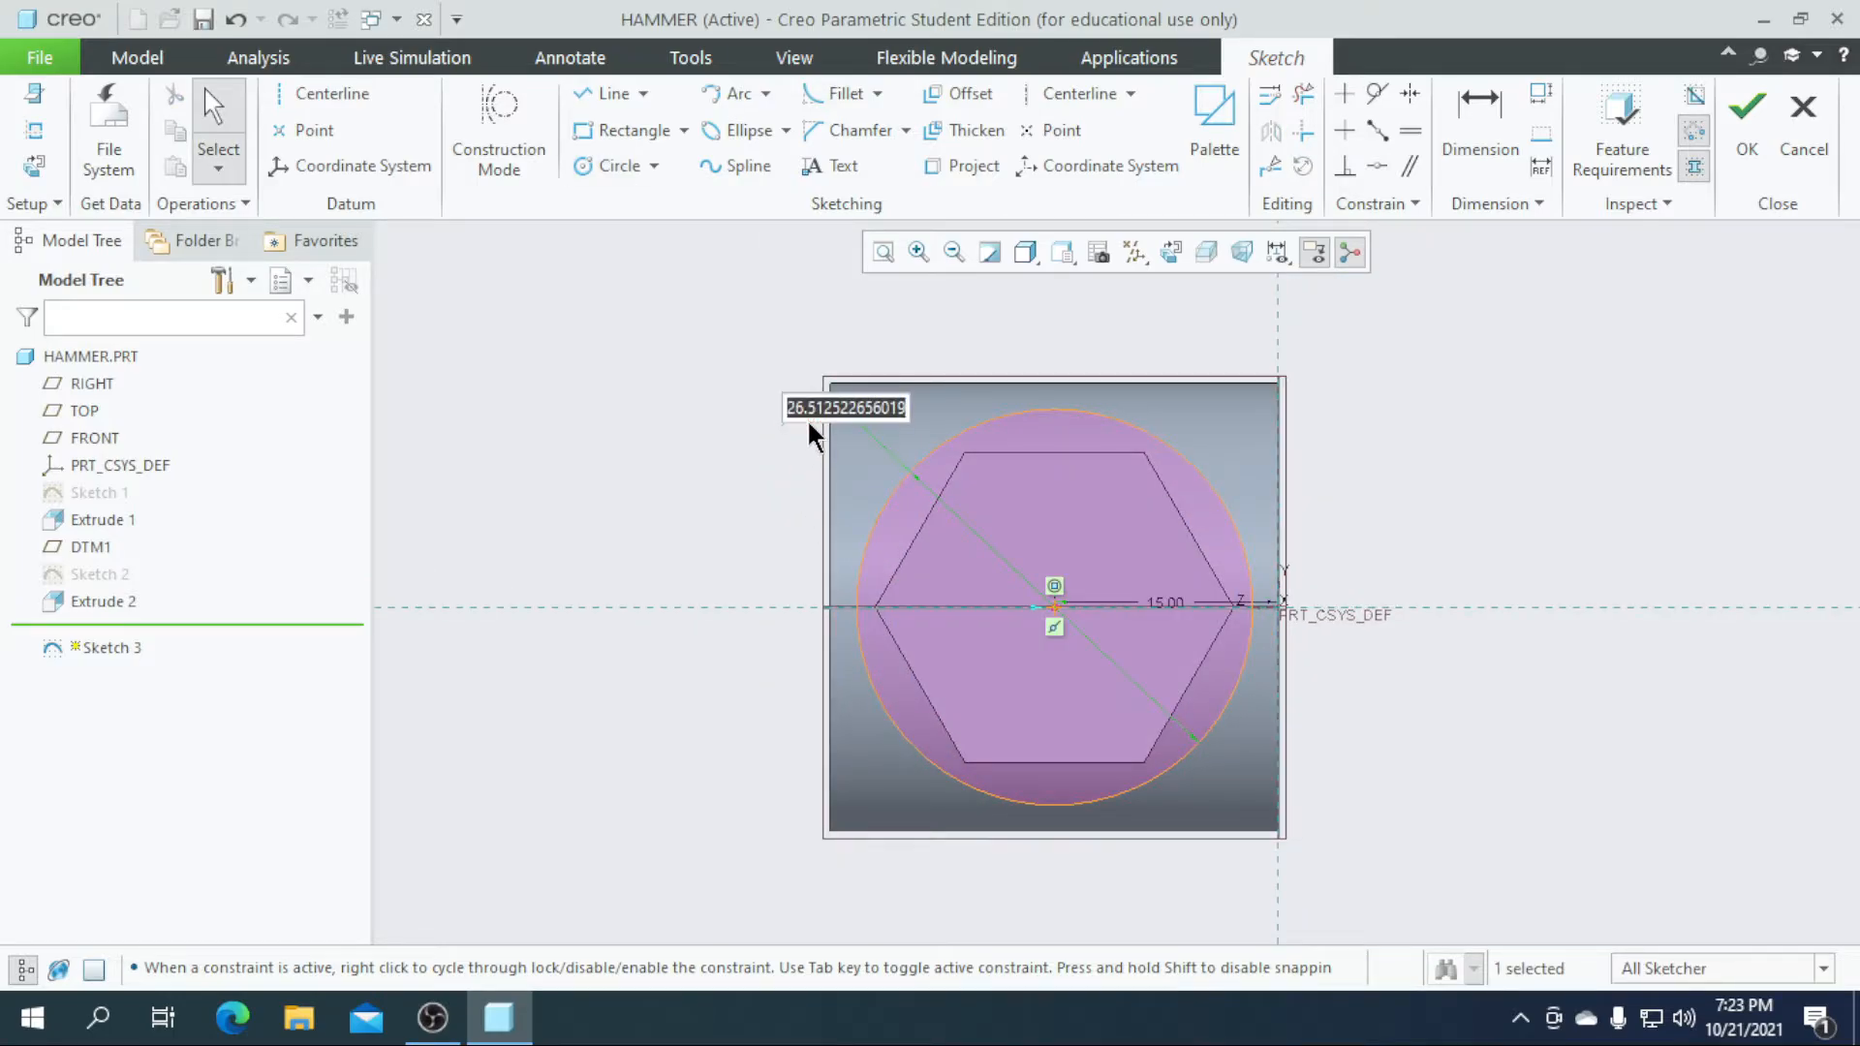
{"action": "type", "text": "27"}
{"action": "key", "text": "Return"}
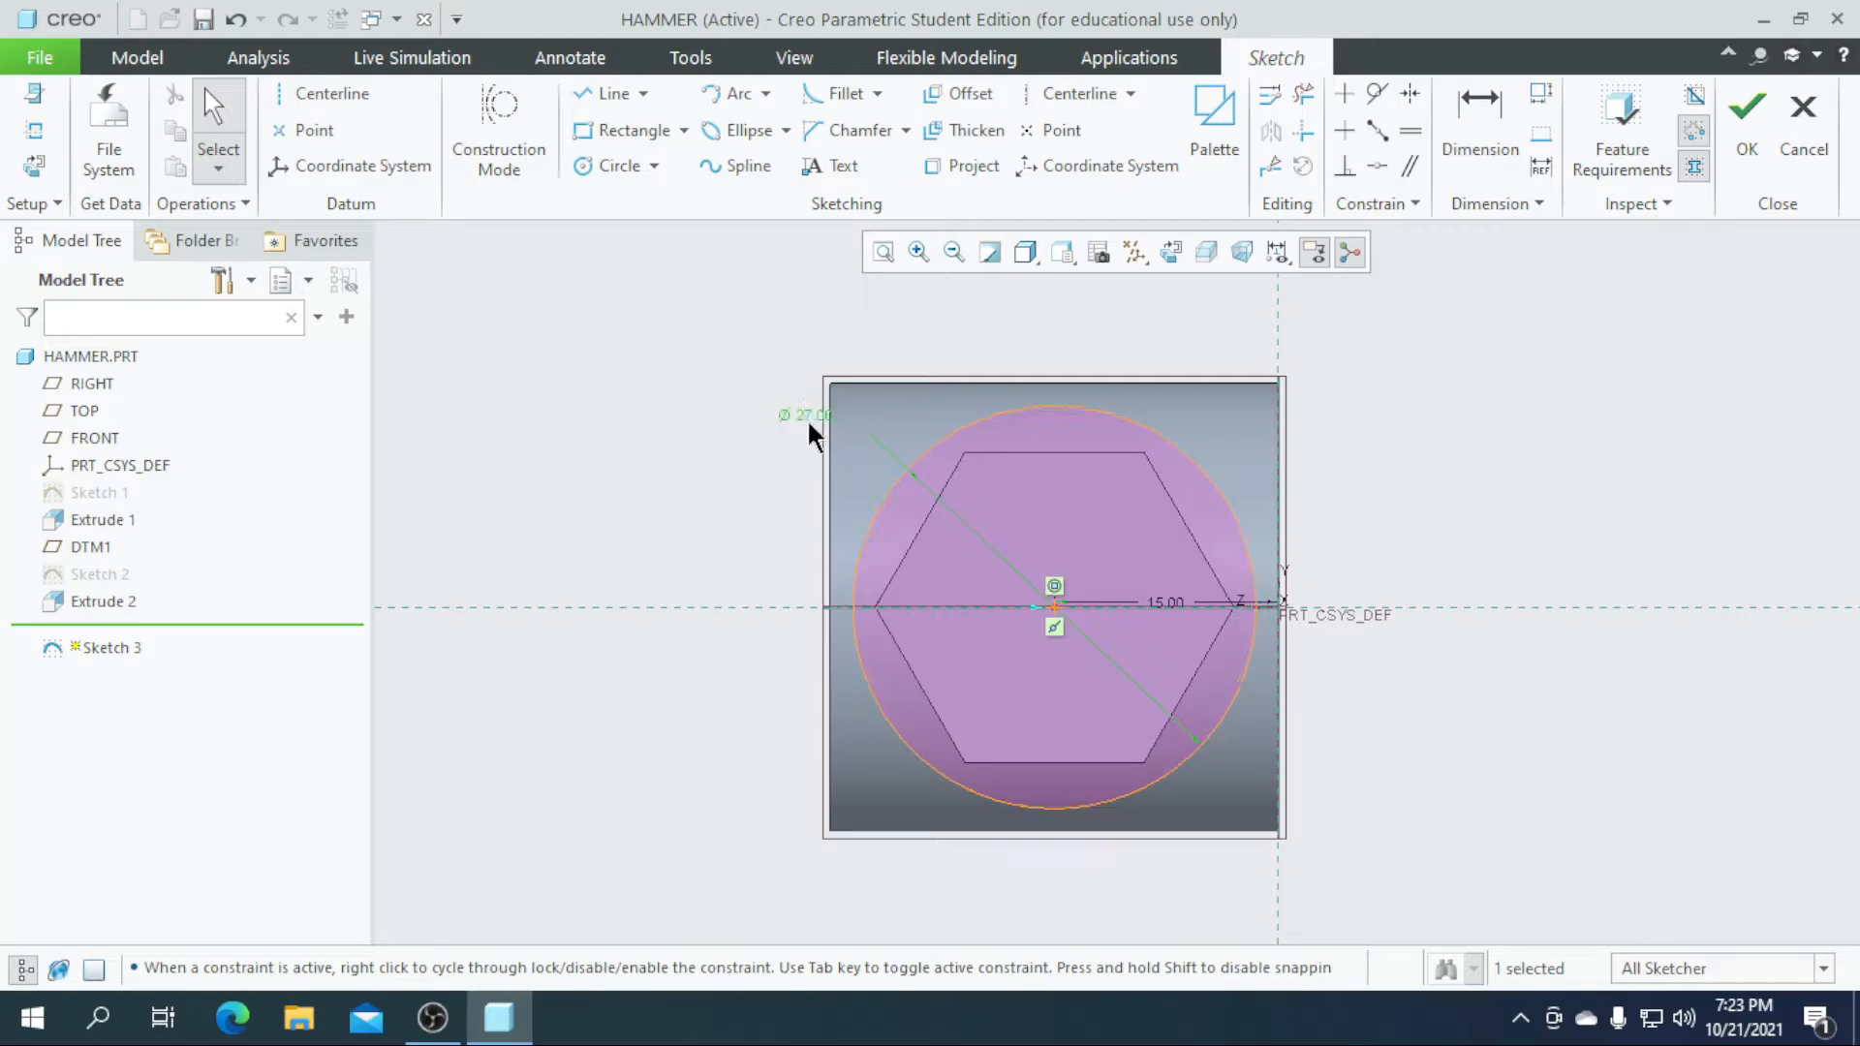
- Change the circle's diameter to 28 and finish the sketch
{"action": "scroll", "coordinate": [972, 588], "scroll_direction": "up", "scroll_amount": 1}
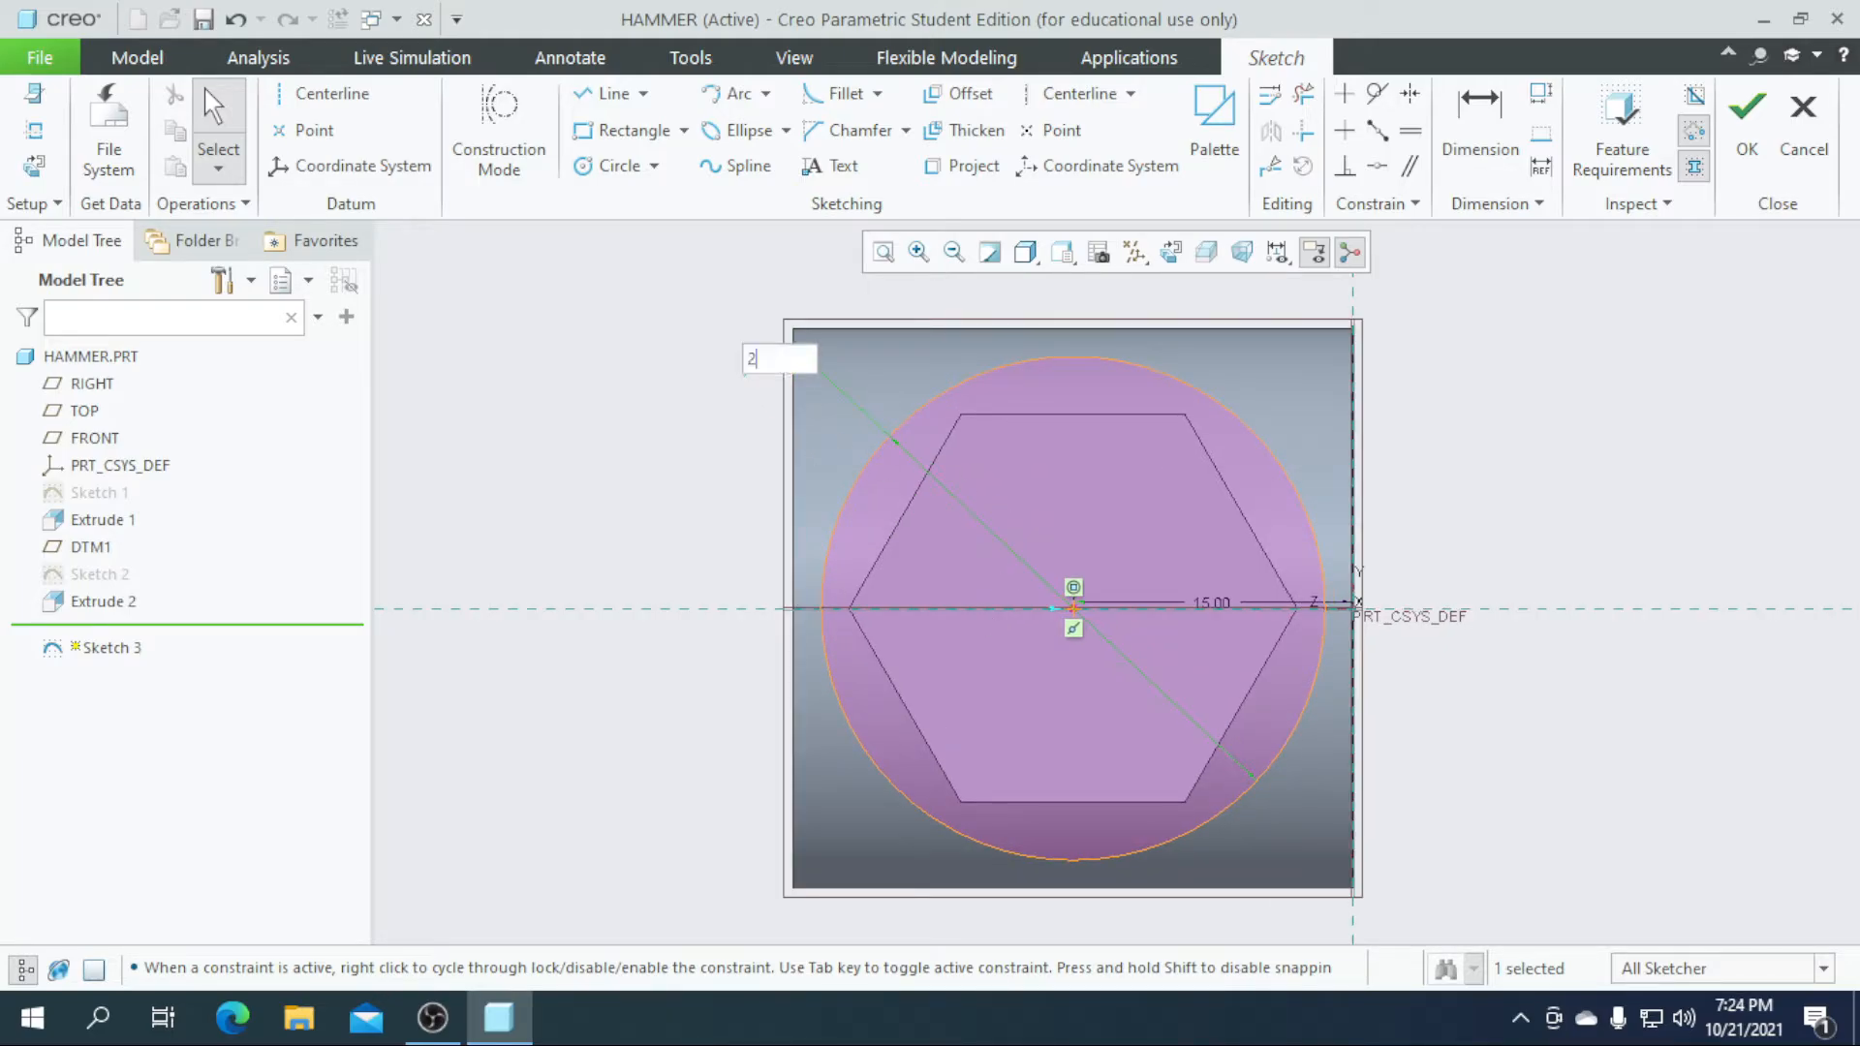
{"action": "type", "text": "28"}
{"action": "key", "text": "Return"}
{"action": "left_click", "coordinate": [1747, 114]}
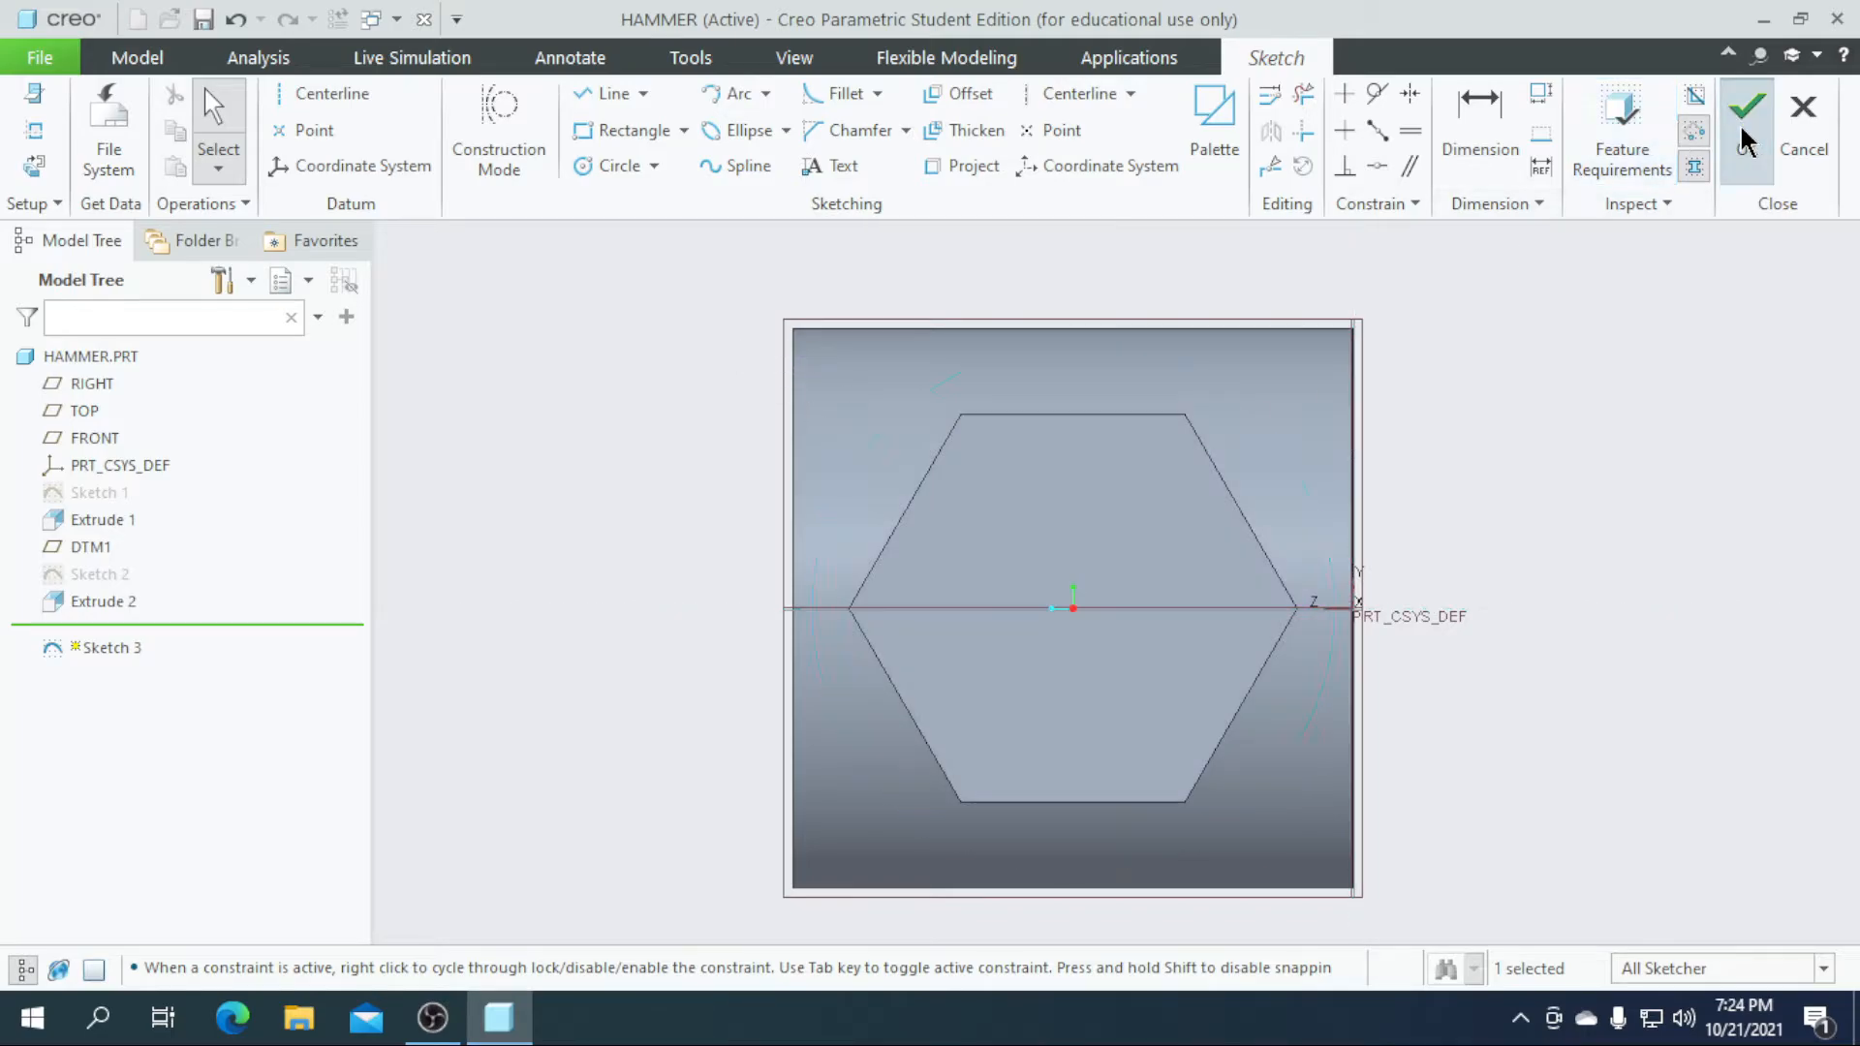
- Extrude the circle as a solid 20 deep, outward from the hexagon's end face, and complete the feature
{"action": "left_click", "coordinate": [733, 126]}
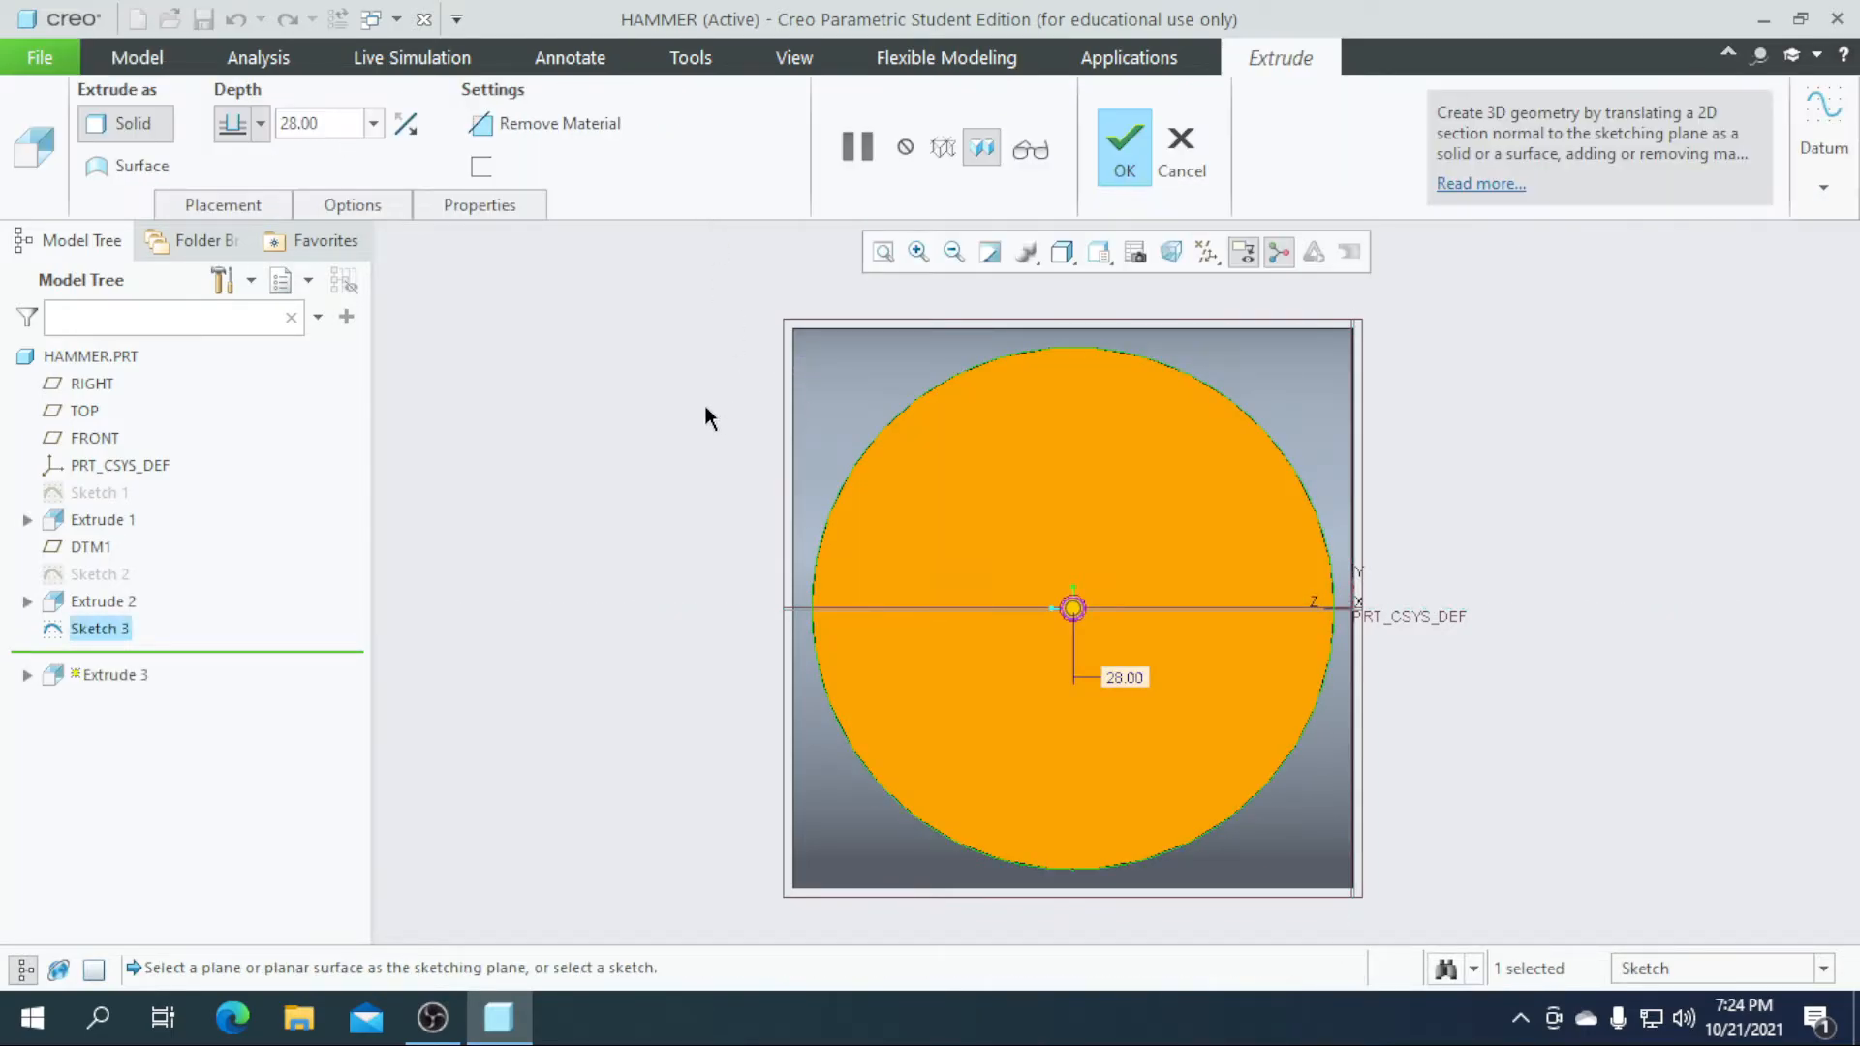
{"action": "scroll", "coordinate": [690, 647], "scroll_direction": "down", "scroll_amount": 2}
{"action": "middle_click_drag", "start_coordinate": [690, 648], "coordinate": [814, 659]}
{"action": "scroll", "coordinate": [738, 658], "scroll_direction": "up", "scroll_amount": 2}
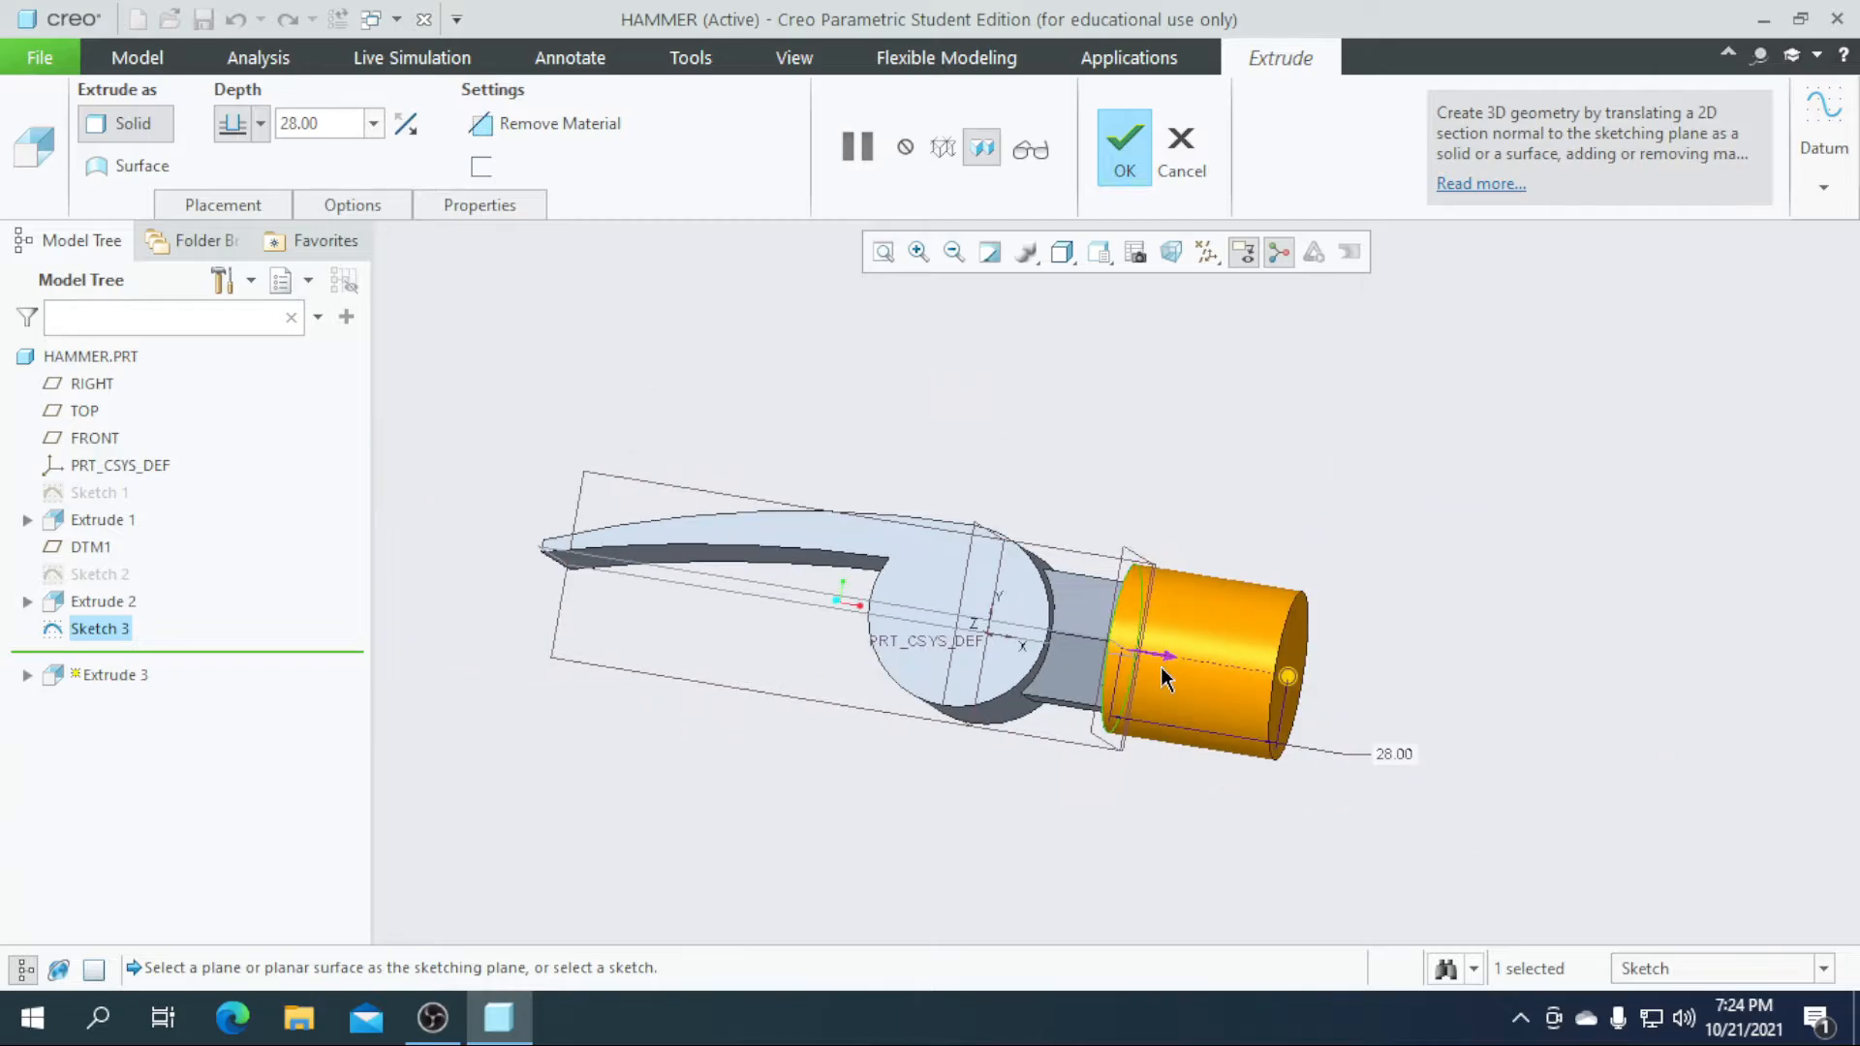
{"action": "scroll", "coordinate": [1239, 665], "scroll_direction": "down", "scroll_amount": 1}
{"action": "double_click", "coordinate": [347, 121]}
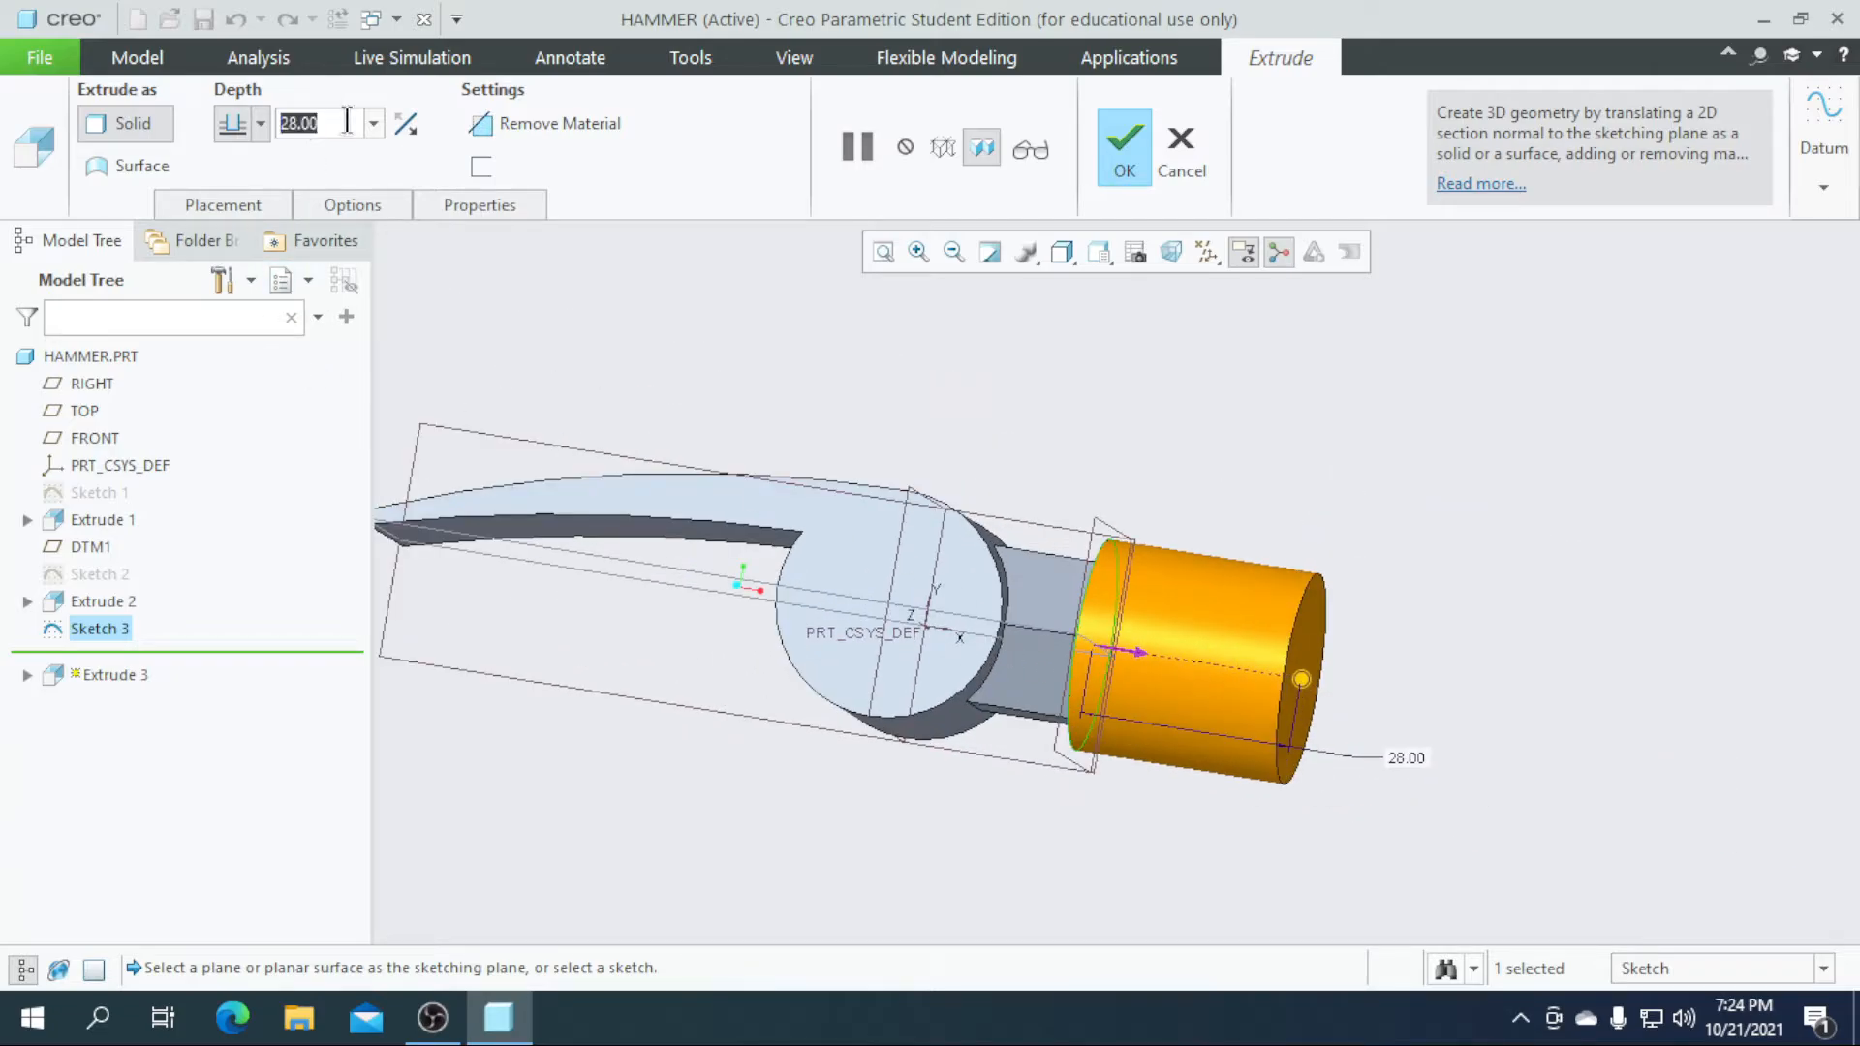
{"action": "type", "text": "20"}
{"action": "key", "text": "Return"}
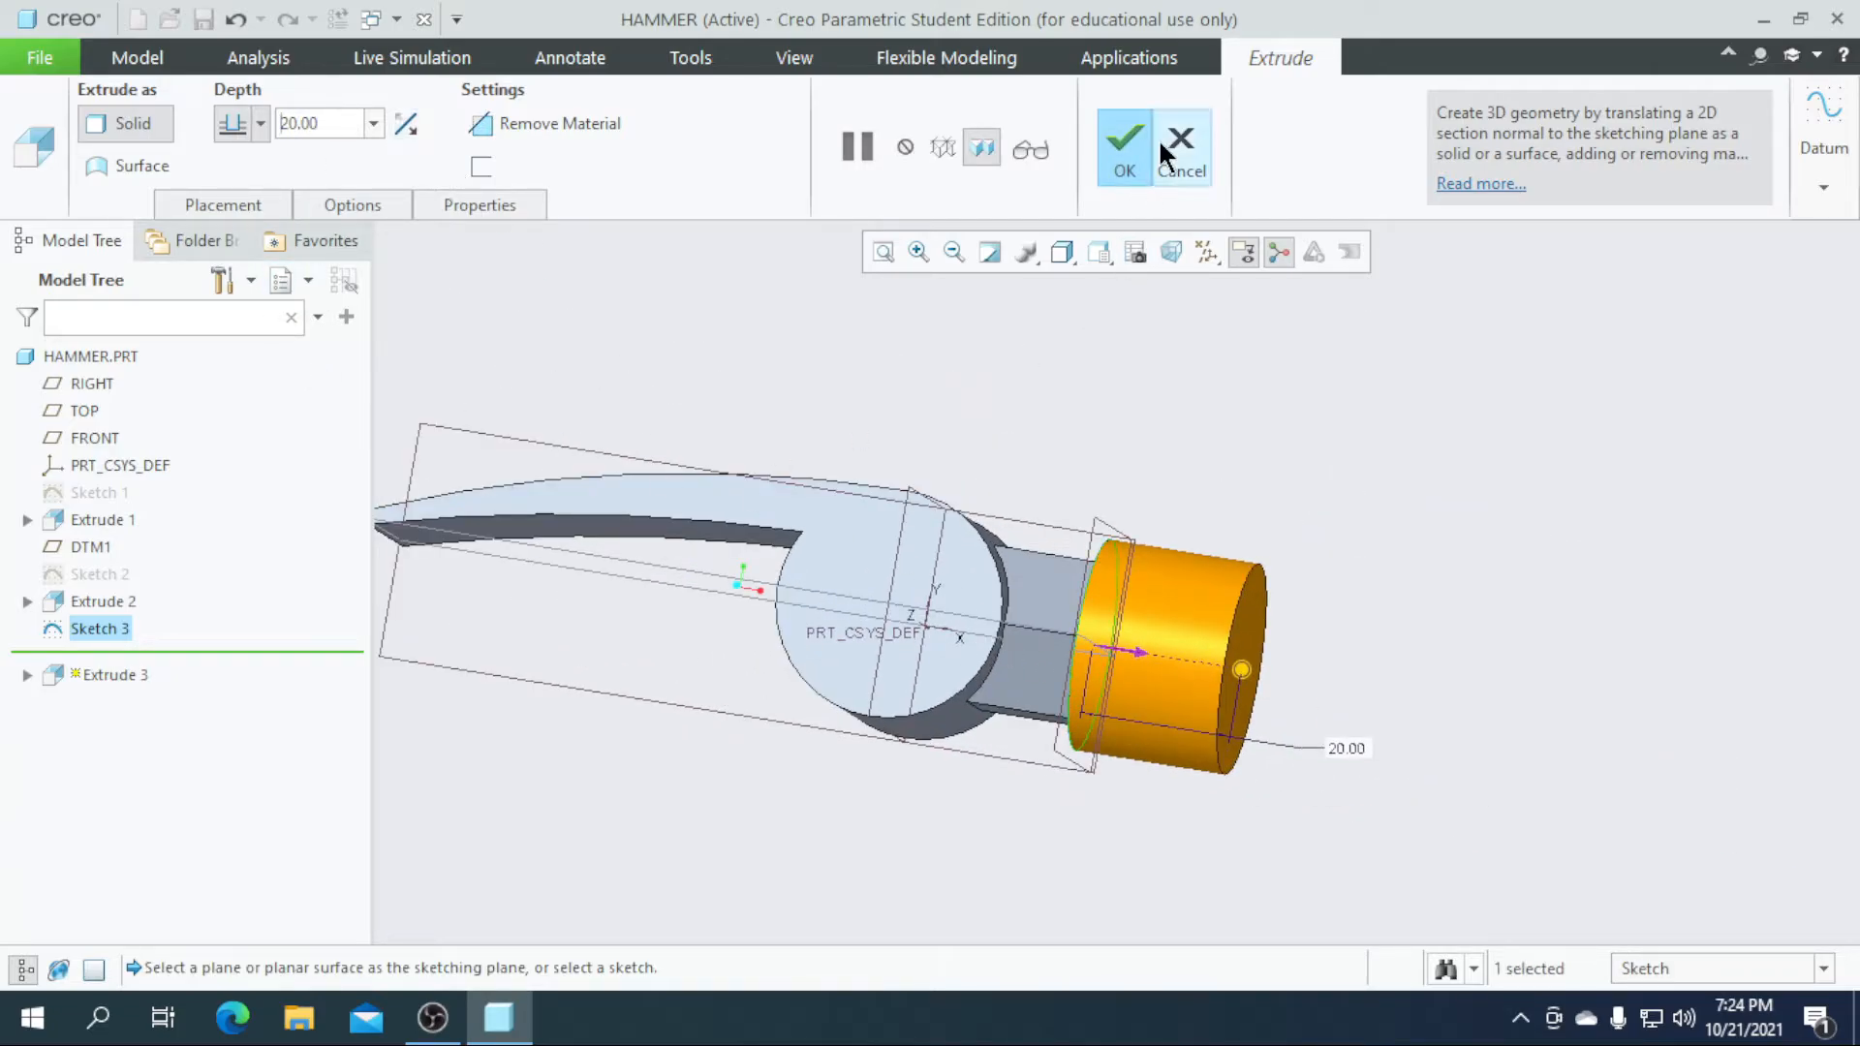
{"action": "left_click", "coordinate": [1138, 162]}
- Start a sketch on the TOP plane and orient the view to the sketch plane
{"action": "scroll", "coordinate": [1404, 602], "scroll_direction": "up", "scroll_amount": 2}
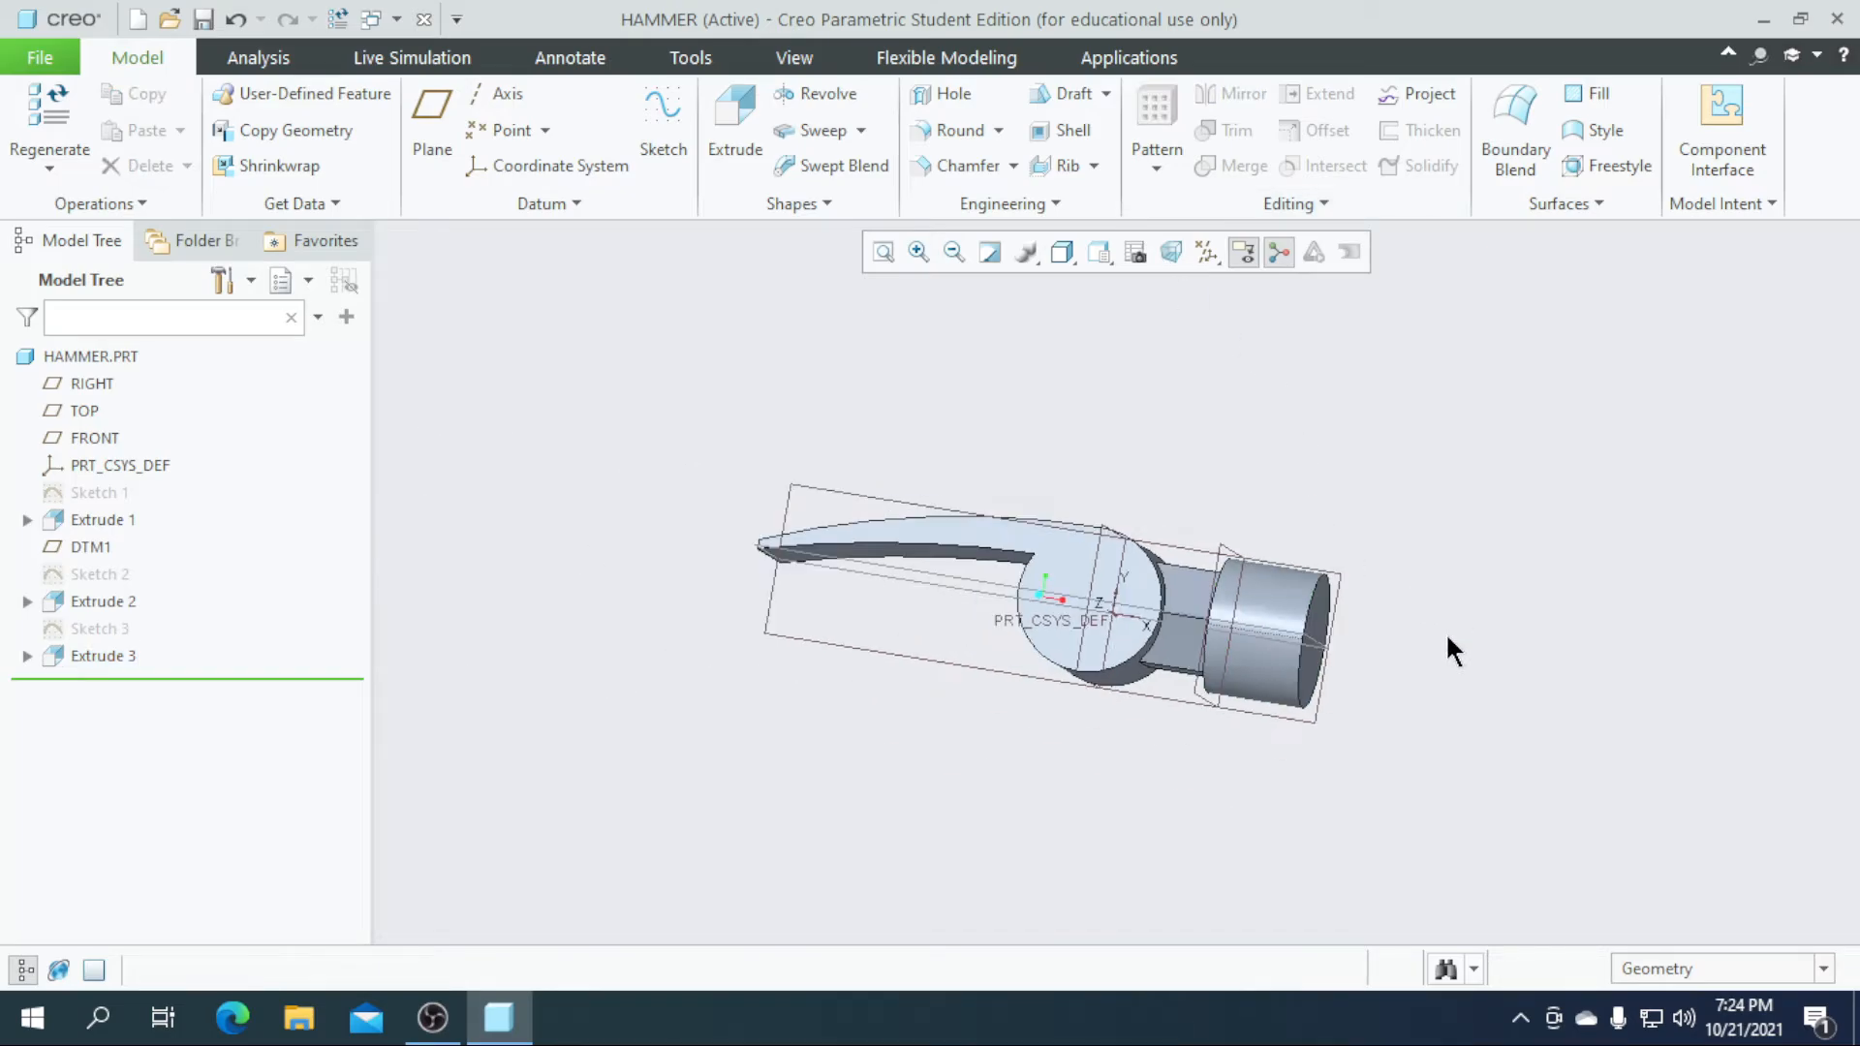
{"action": "middle_click_drag", "start_coordinate": [1450, 648], "coordinate": [1350, 714]}
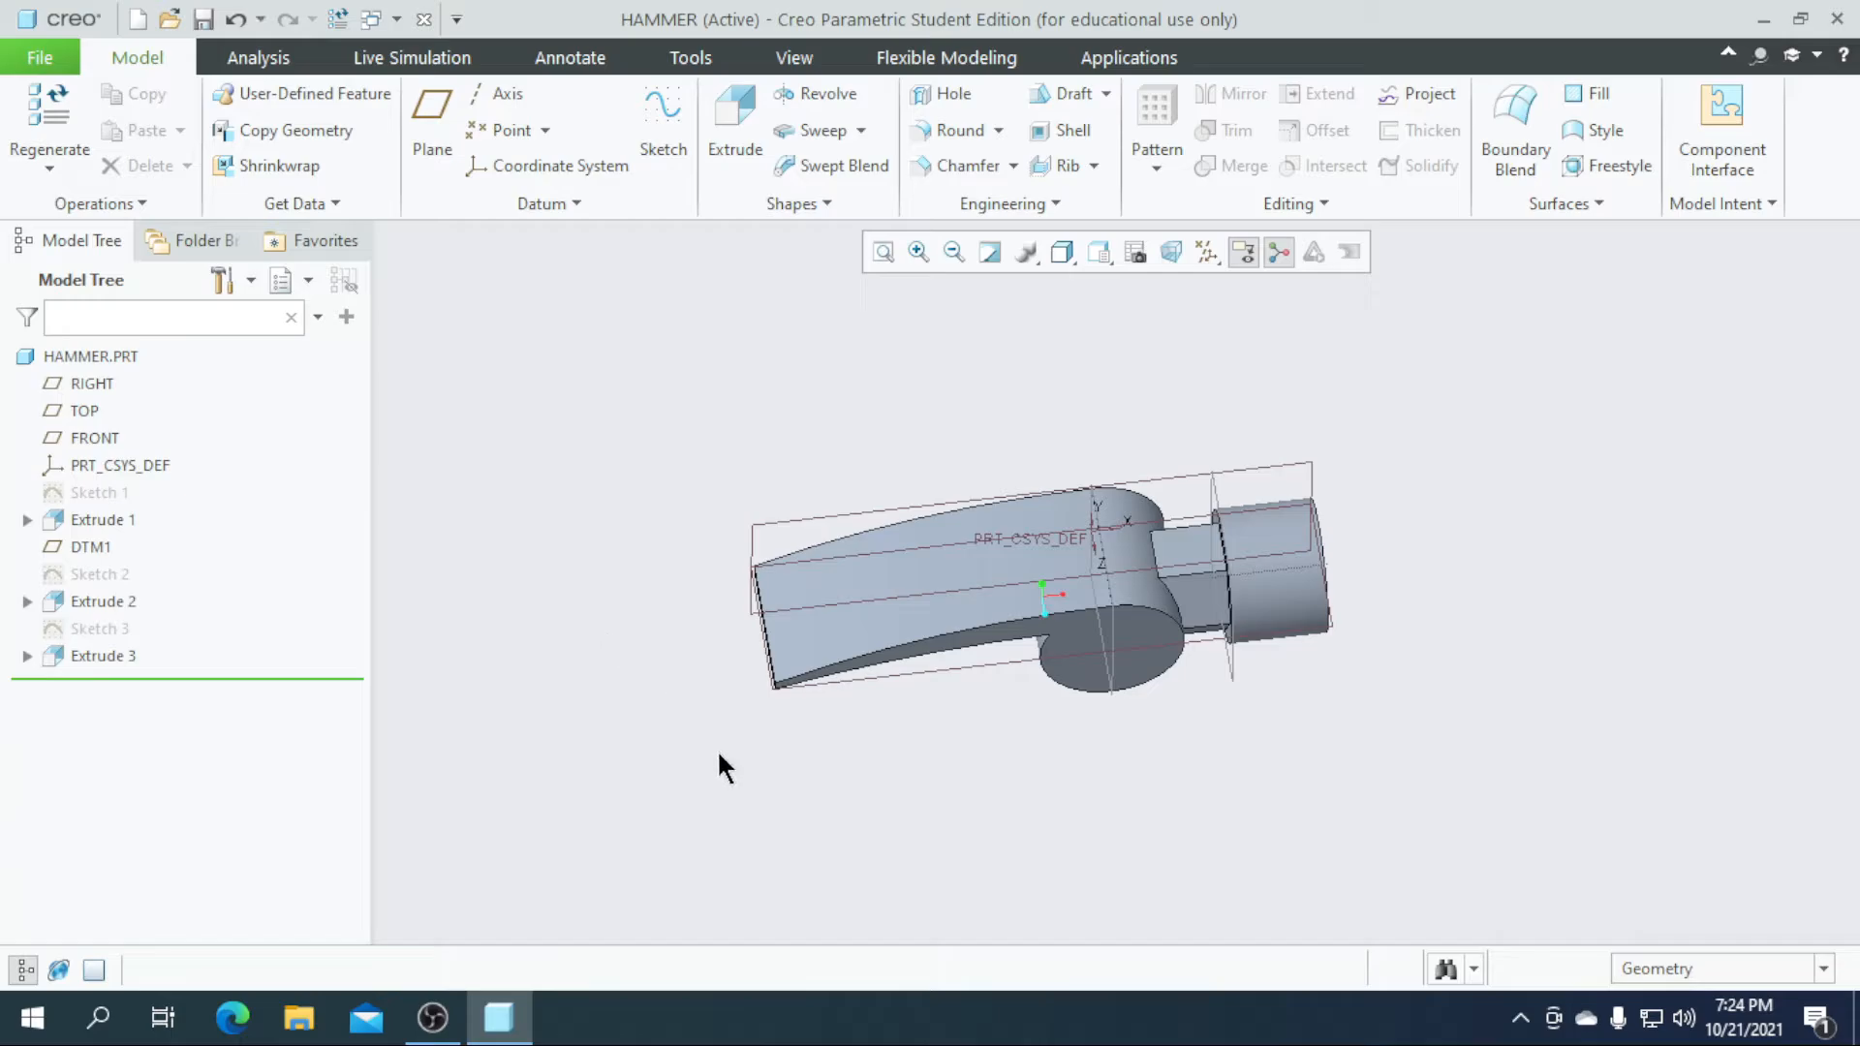
{"action": "middle_click_drag", "start_coordinate": [719, 755], "coordinate": [979, 685]}
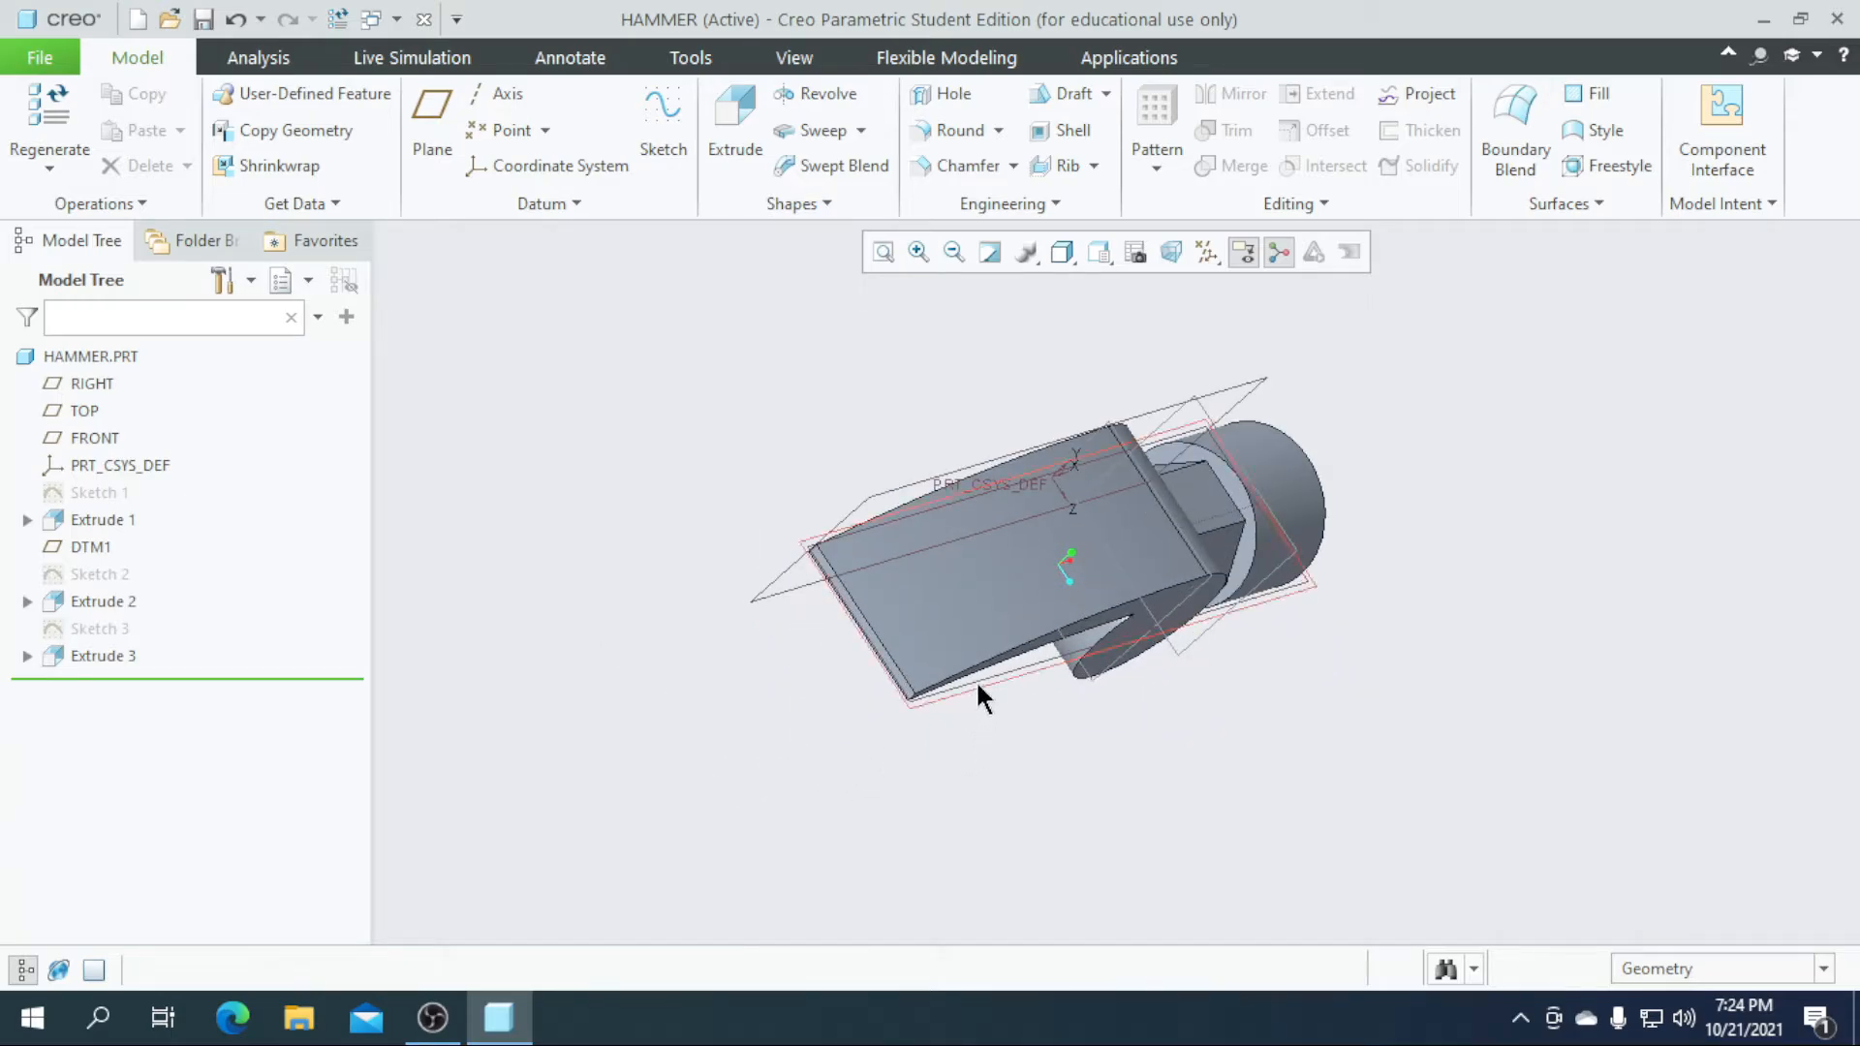
{"action": "left_click", "coordinate": [979, 686]}
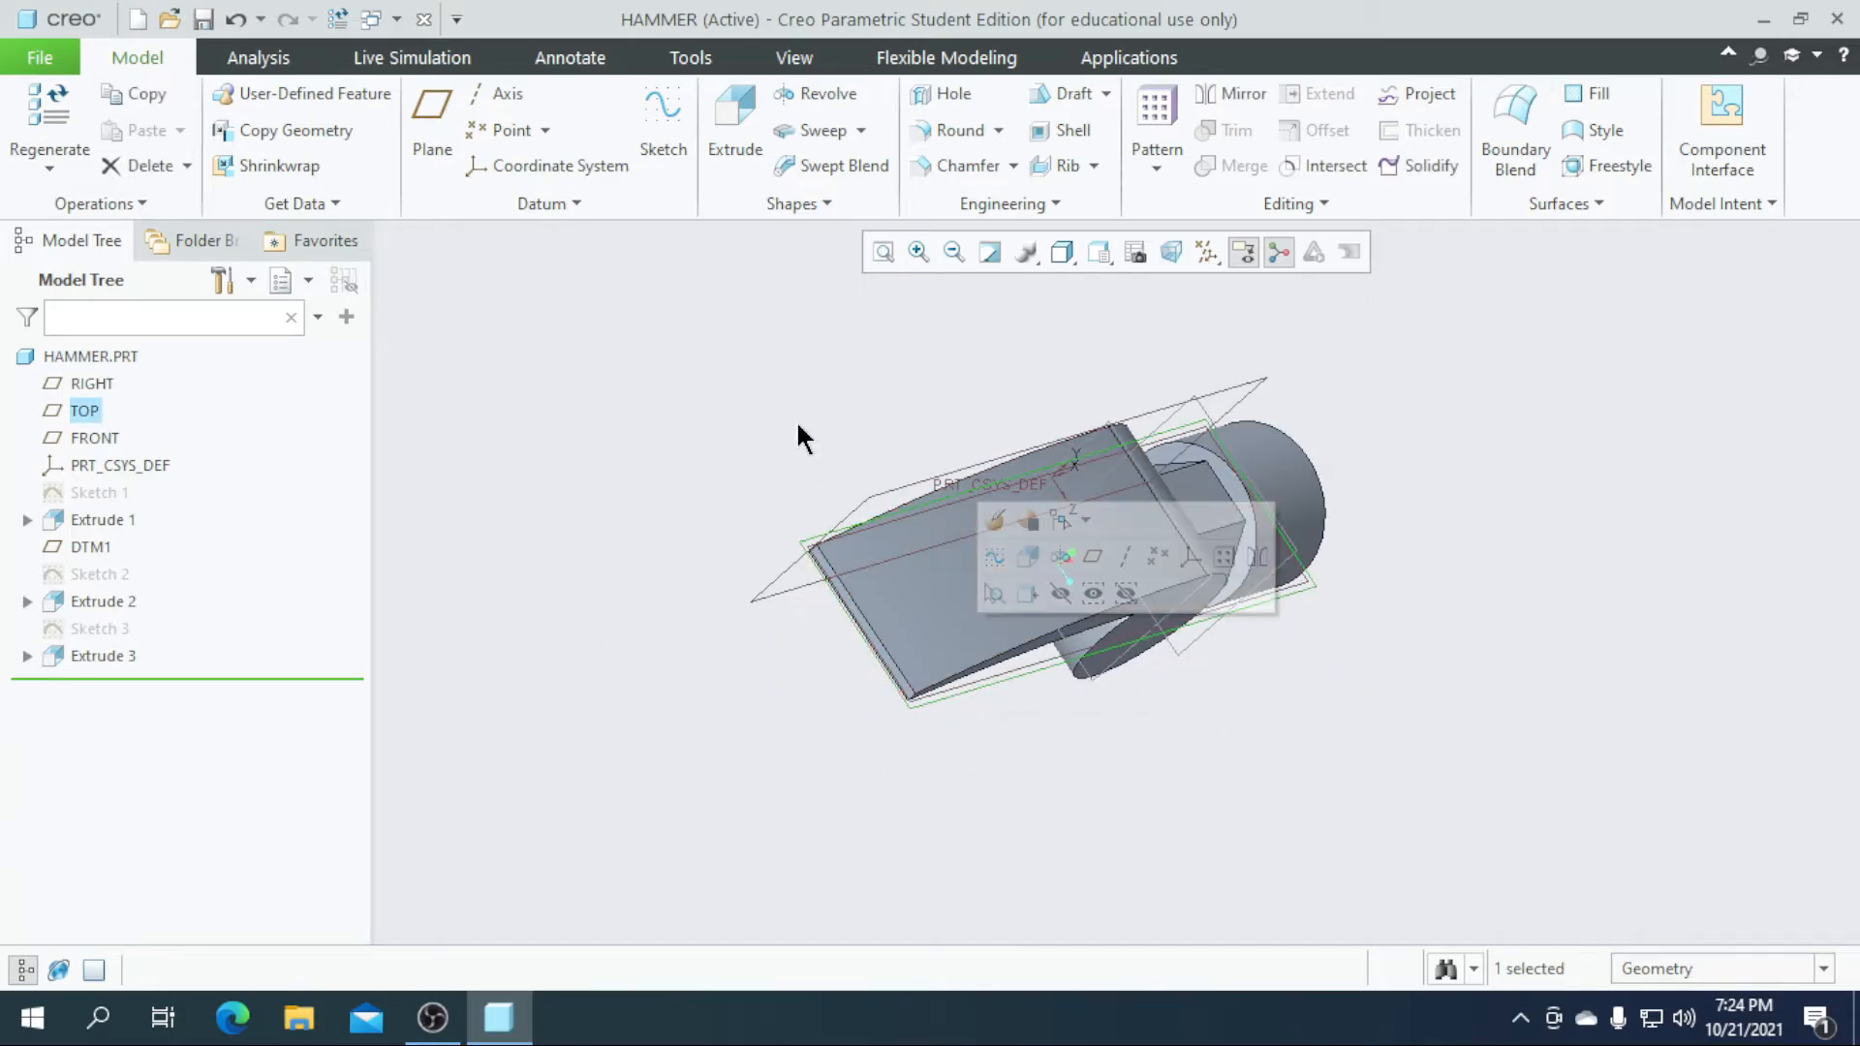
{"action": "left_click", "coordinate": [664, 150]}
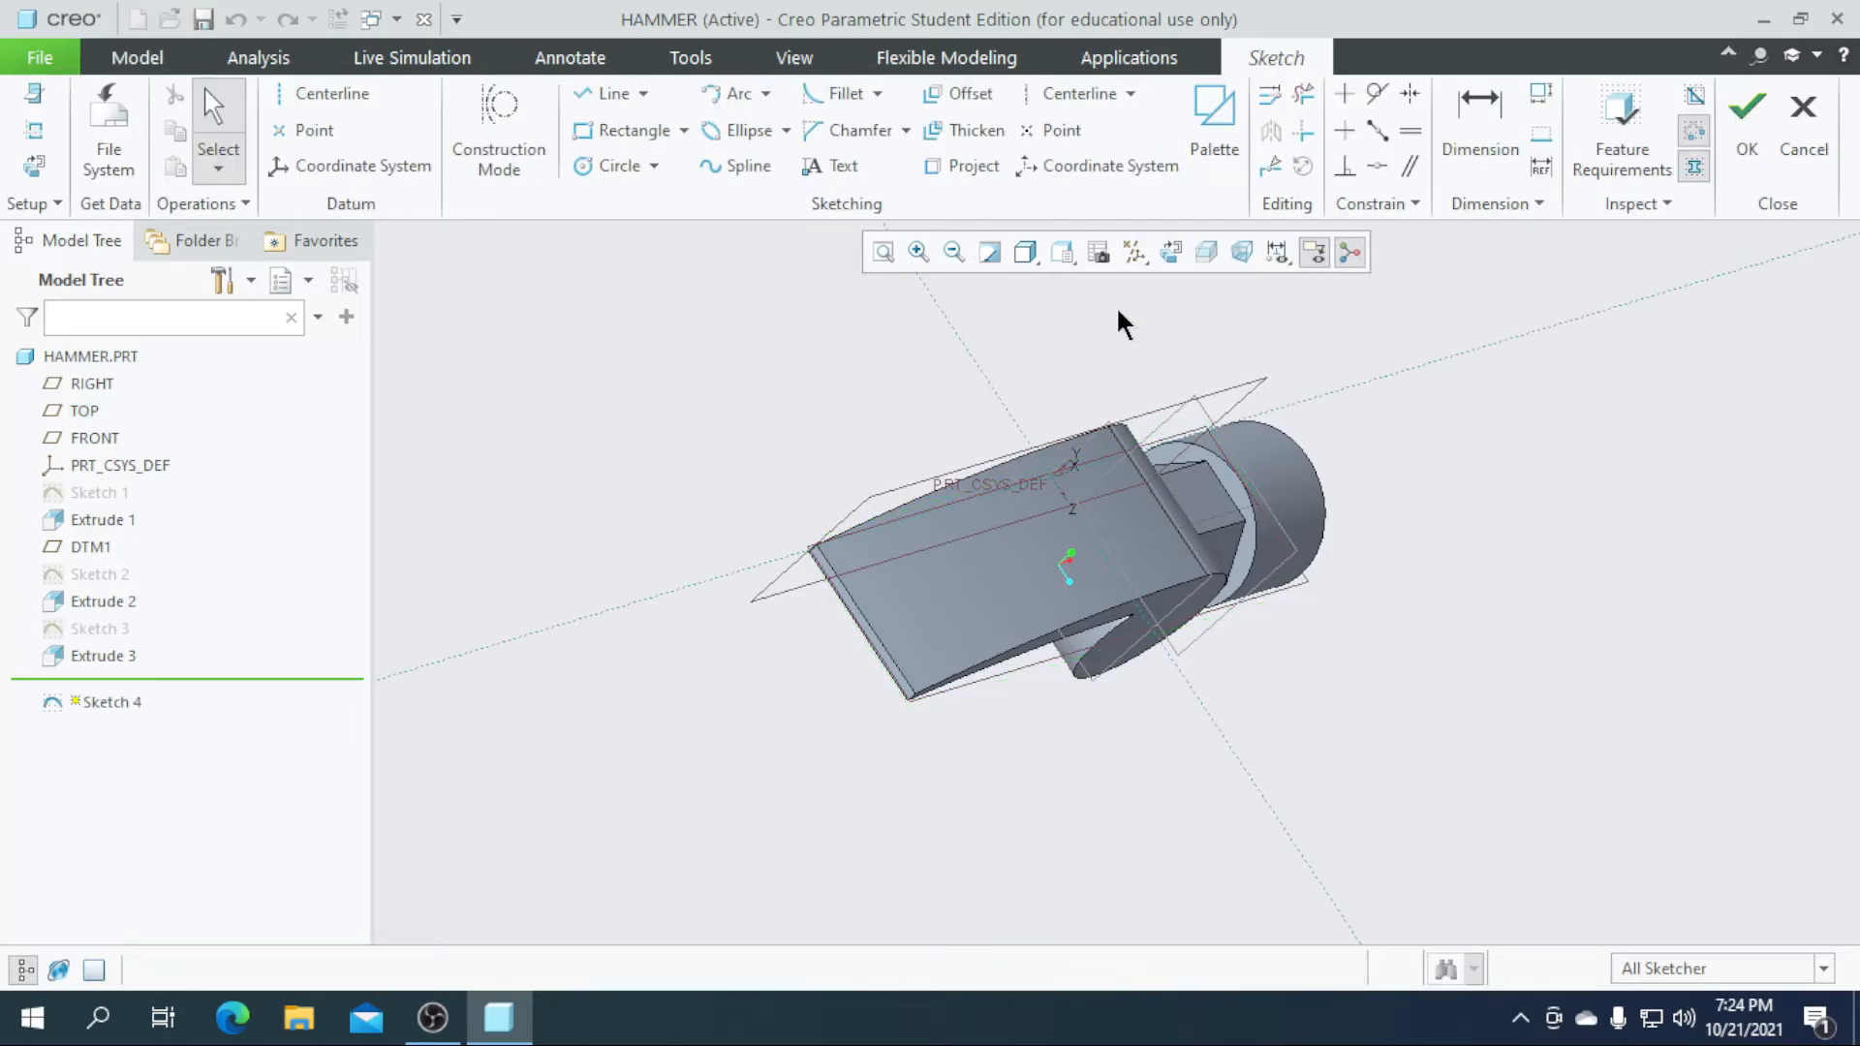
{"action": "left_click", "coordinate": [1171, 254]}
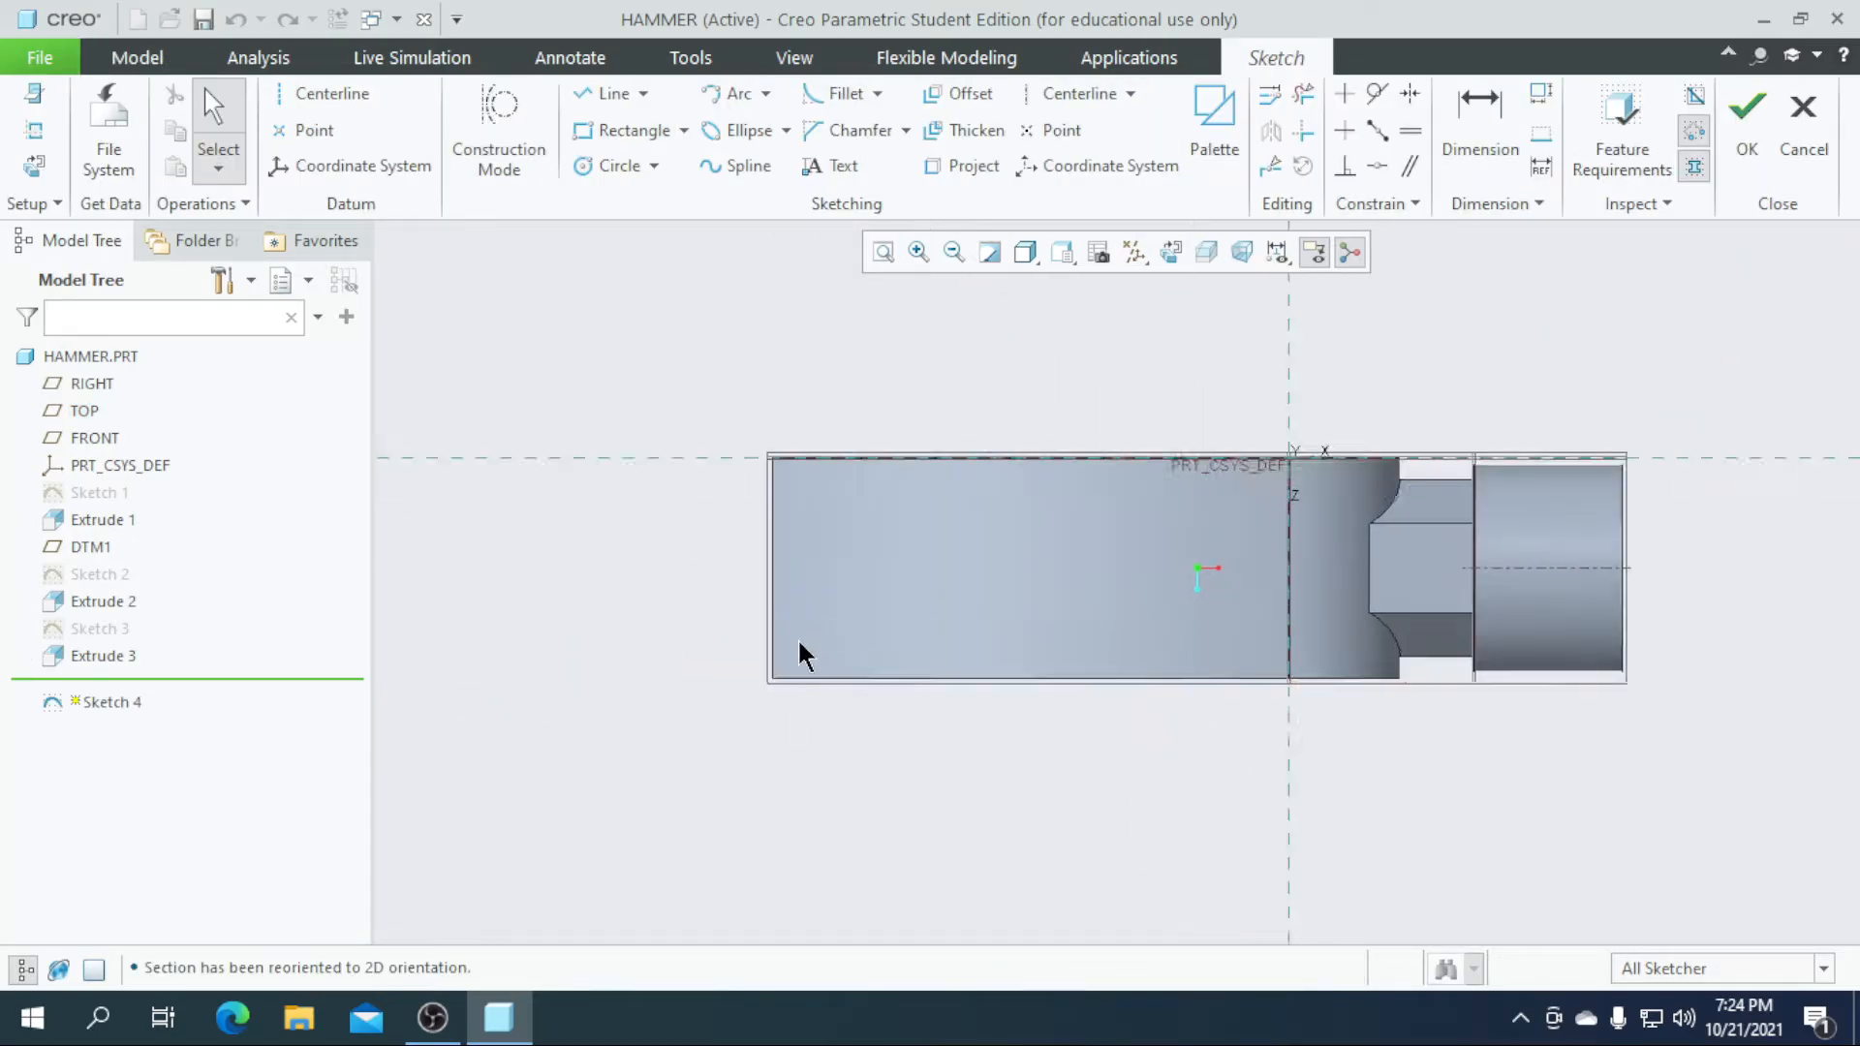
- Add the claw's tip edge and its long edge opposite the FRONT plane as sketch references
{"action": "left_click", "coordinate": [34, 132]}
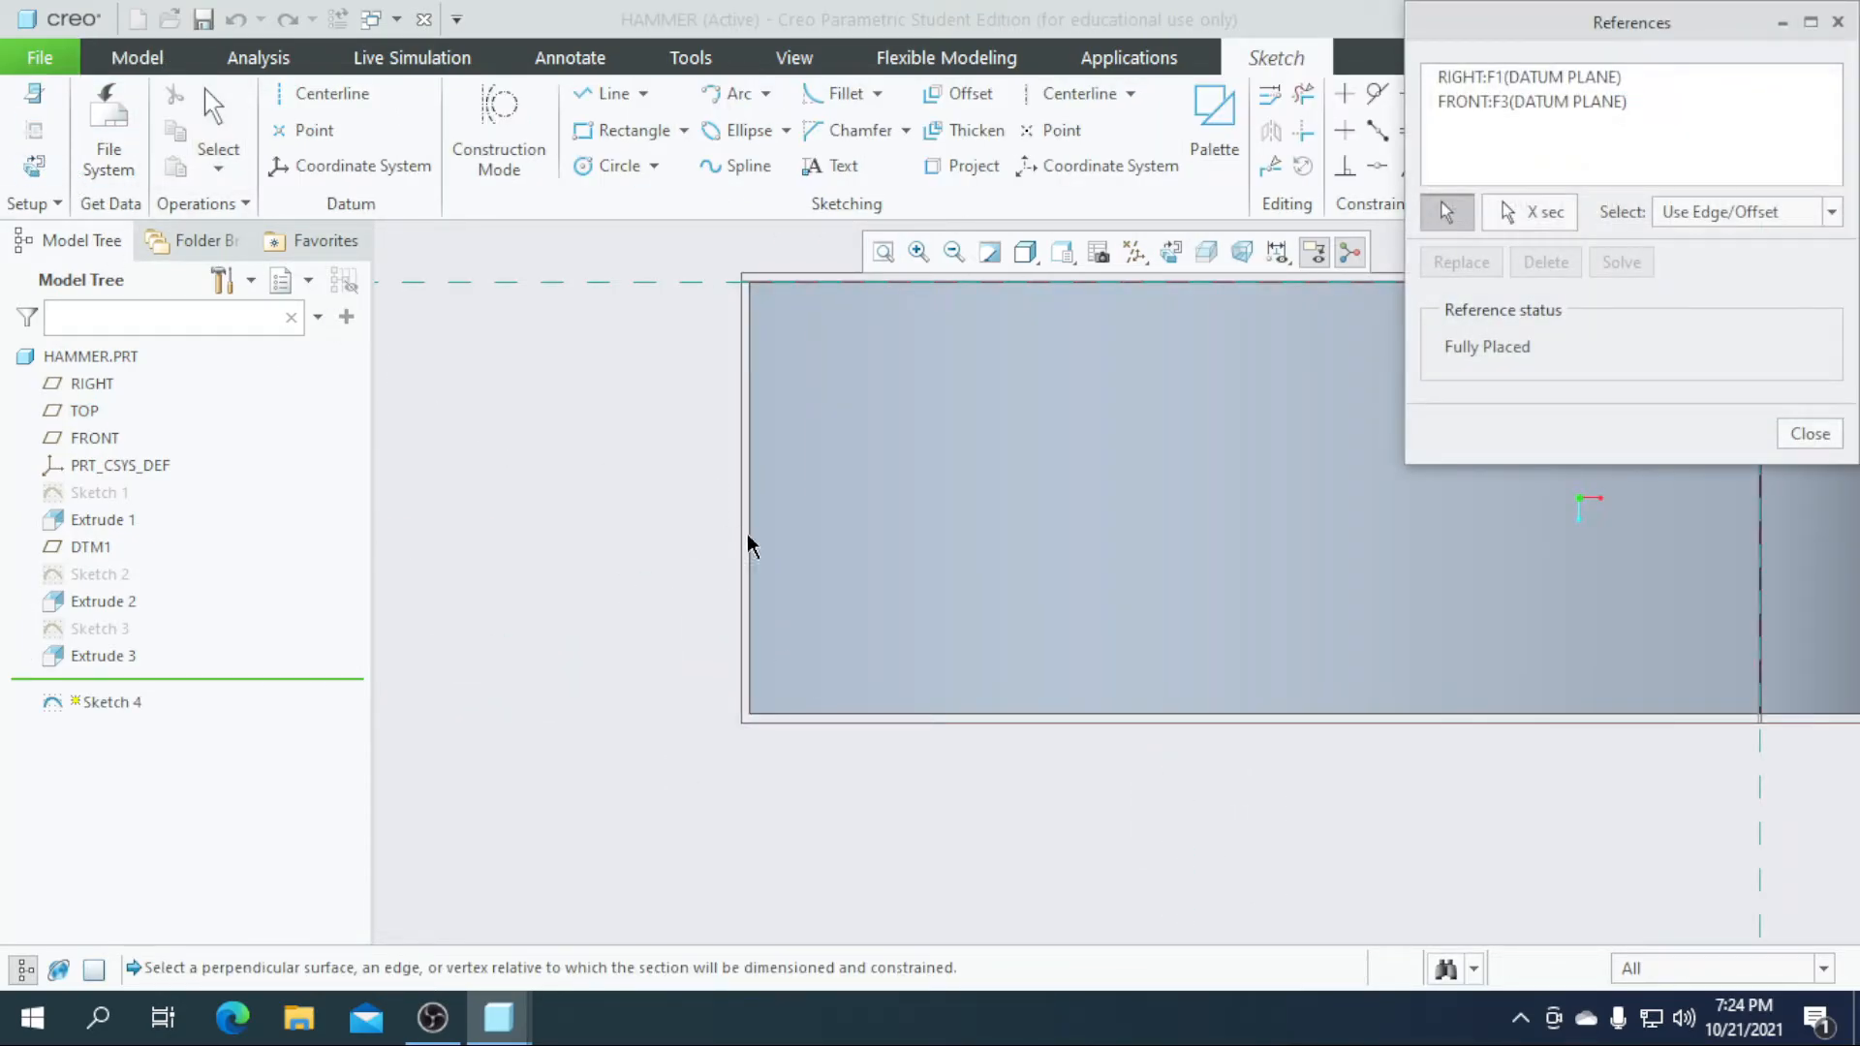
{"action": "left_click", "coordinate": [747, 575]}
{"action": "left_click", "coordinate": [818, 711]}
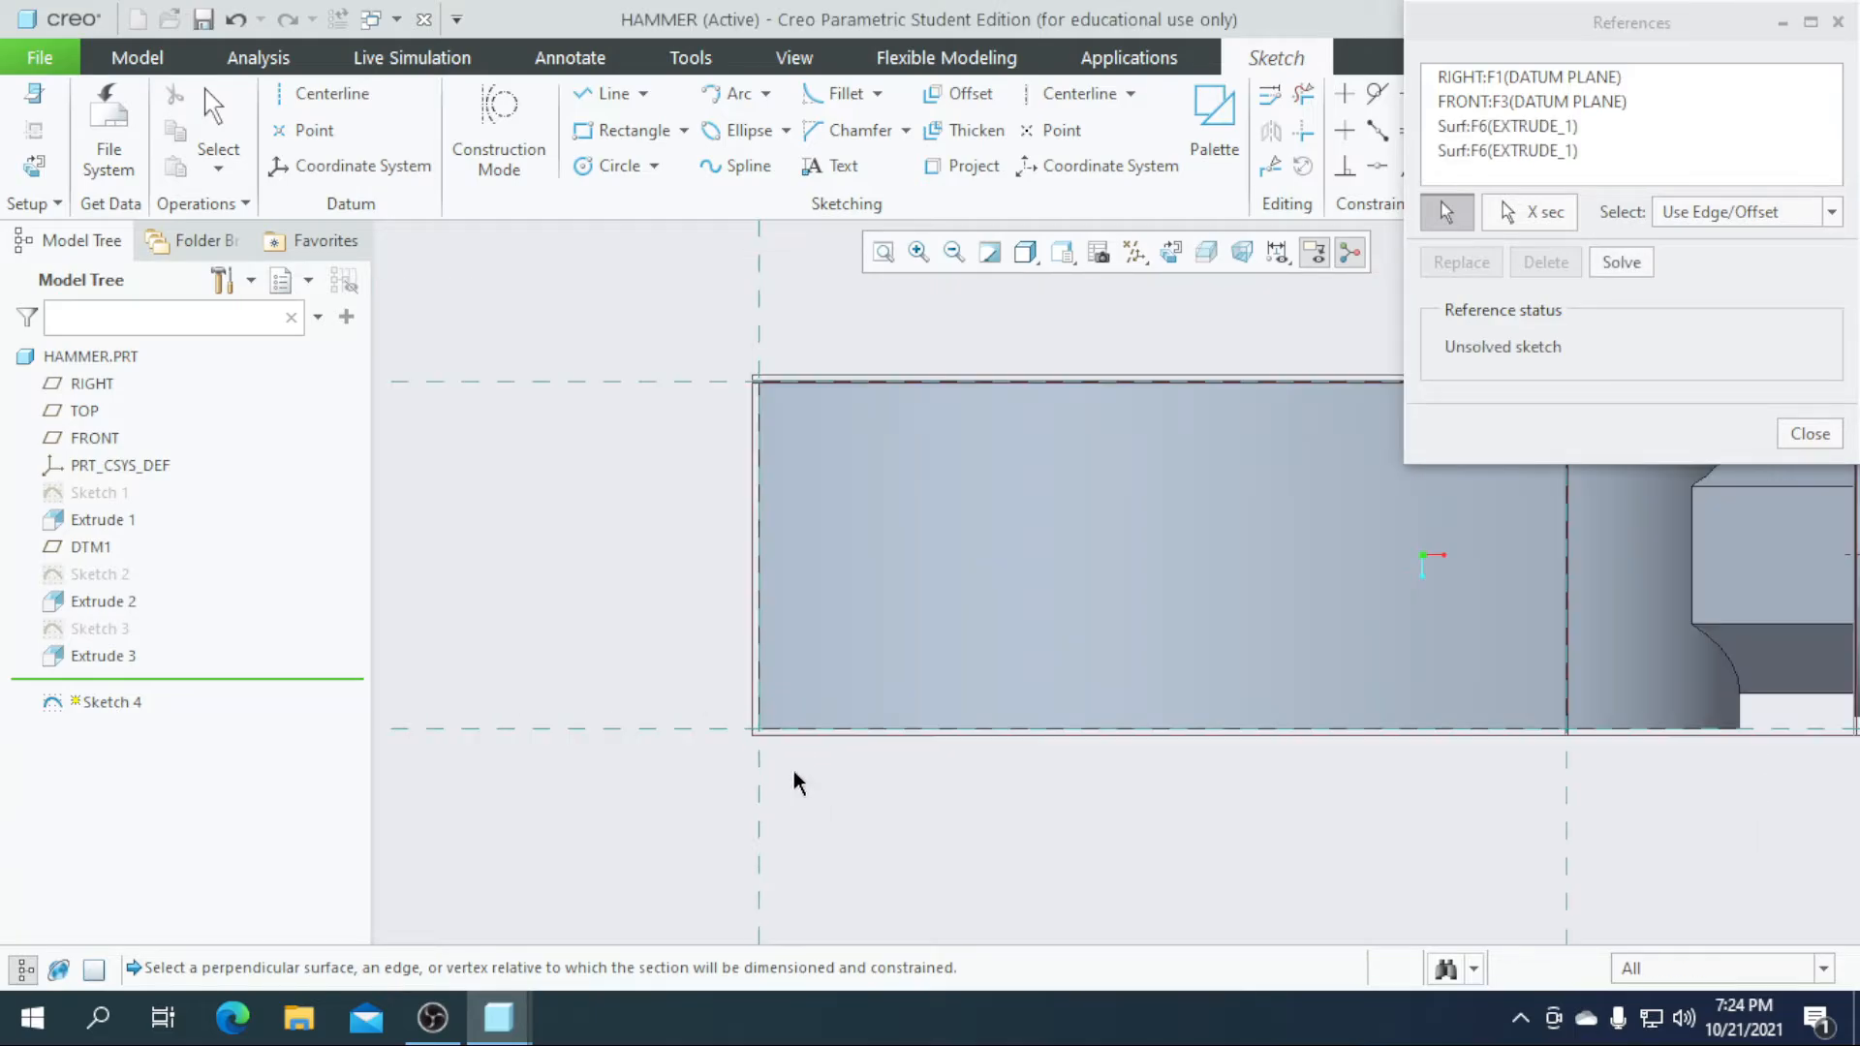
{"action": "left_click", "coordinate": [1809, 434]}
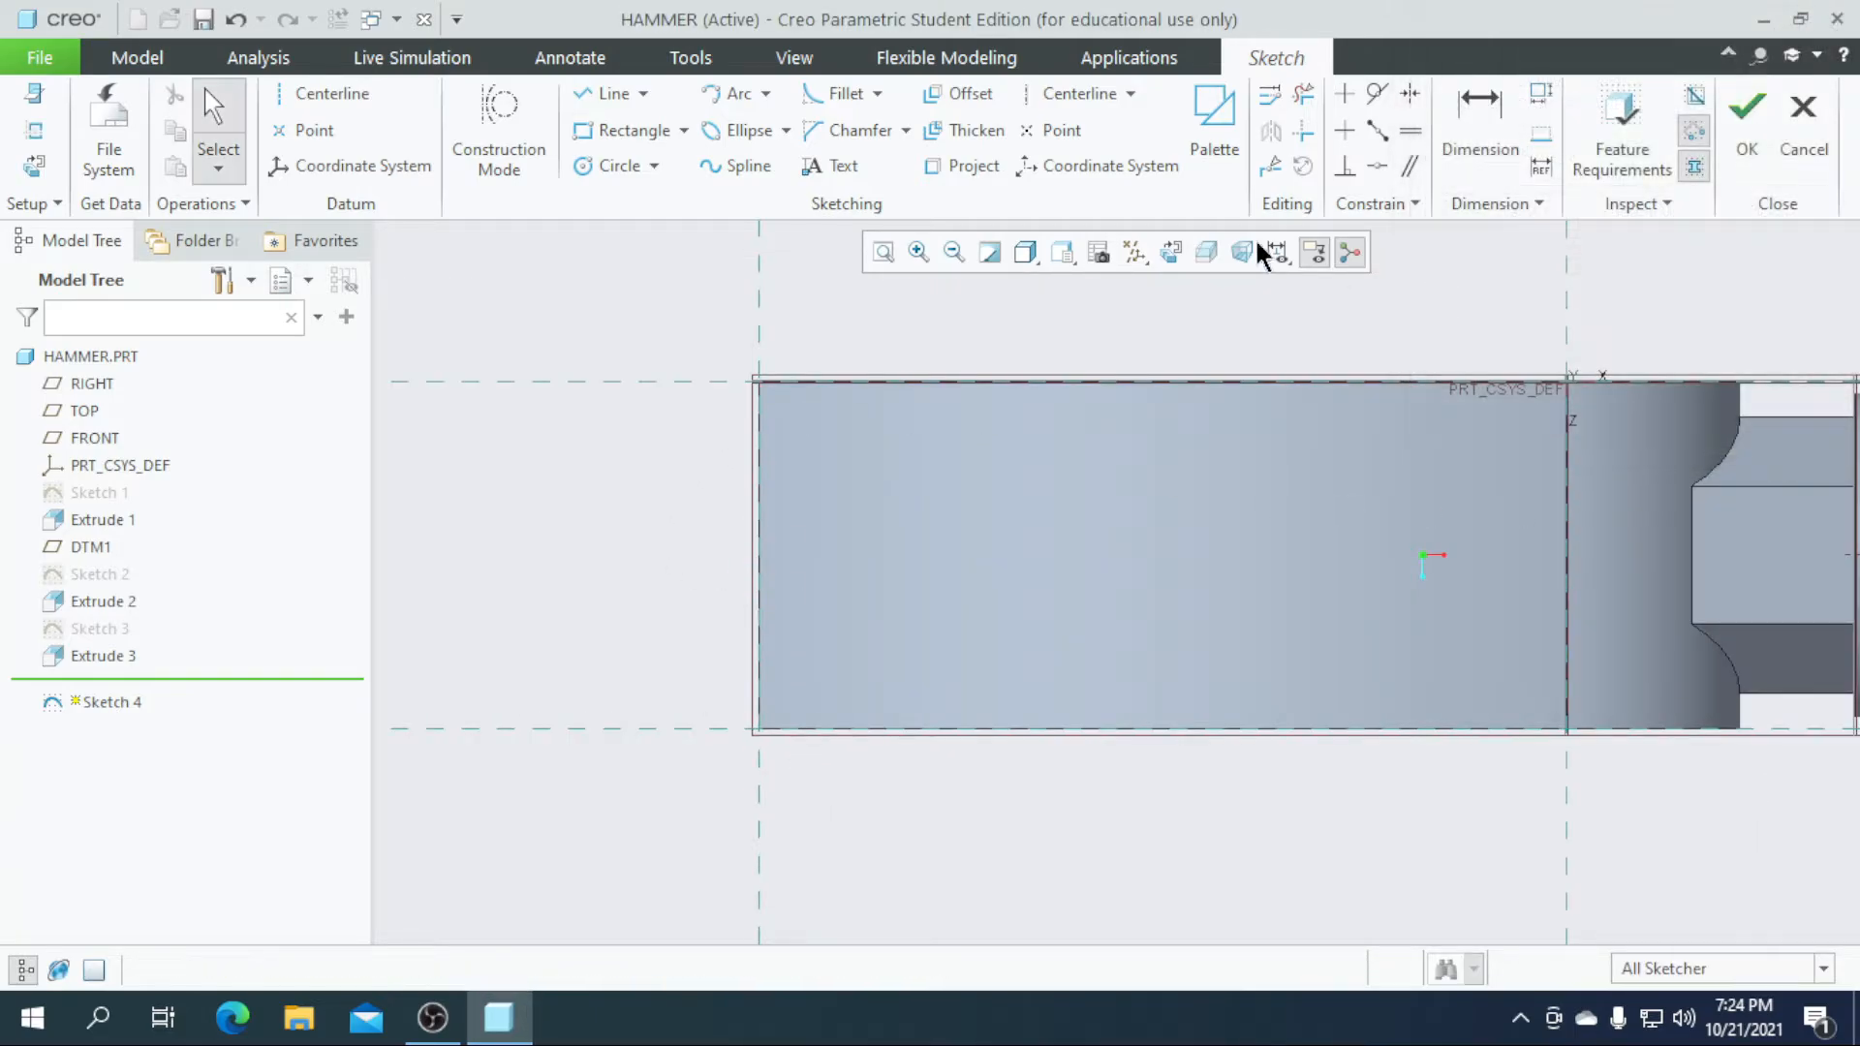
{"action": "left_click", "coordinate": [684, 130]}
{"action": "left_click", "coordinate": [665, 223]}
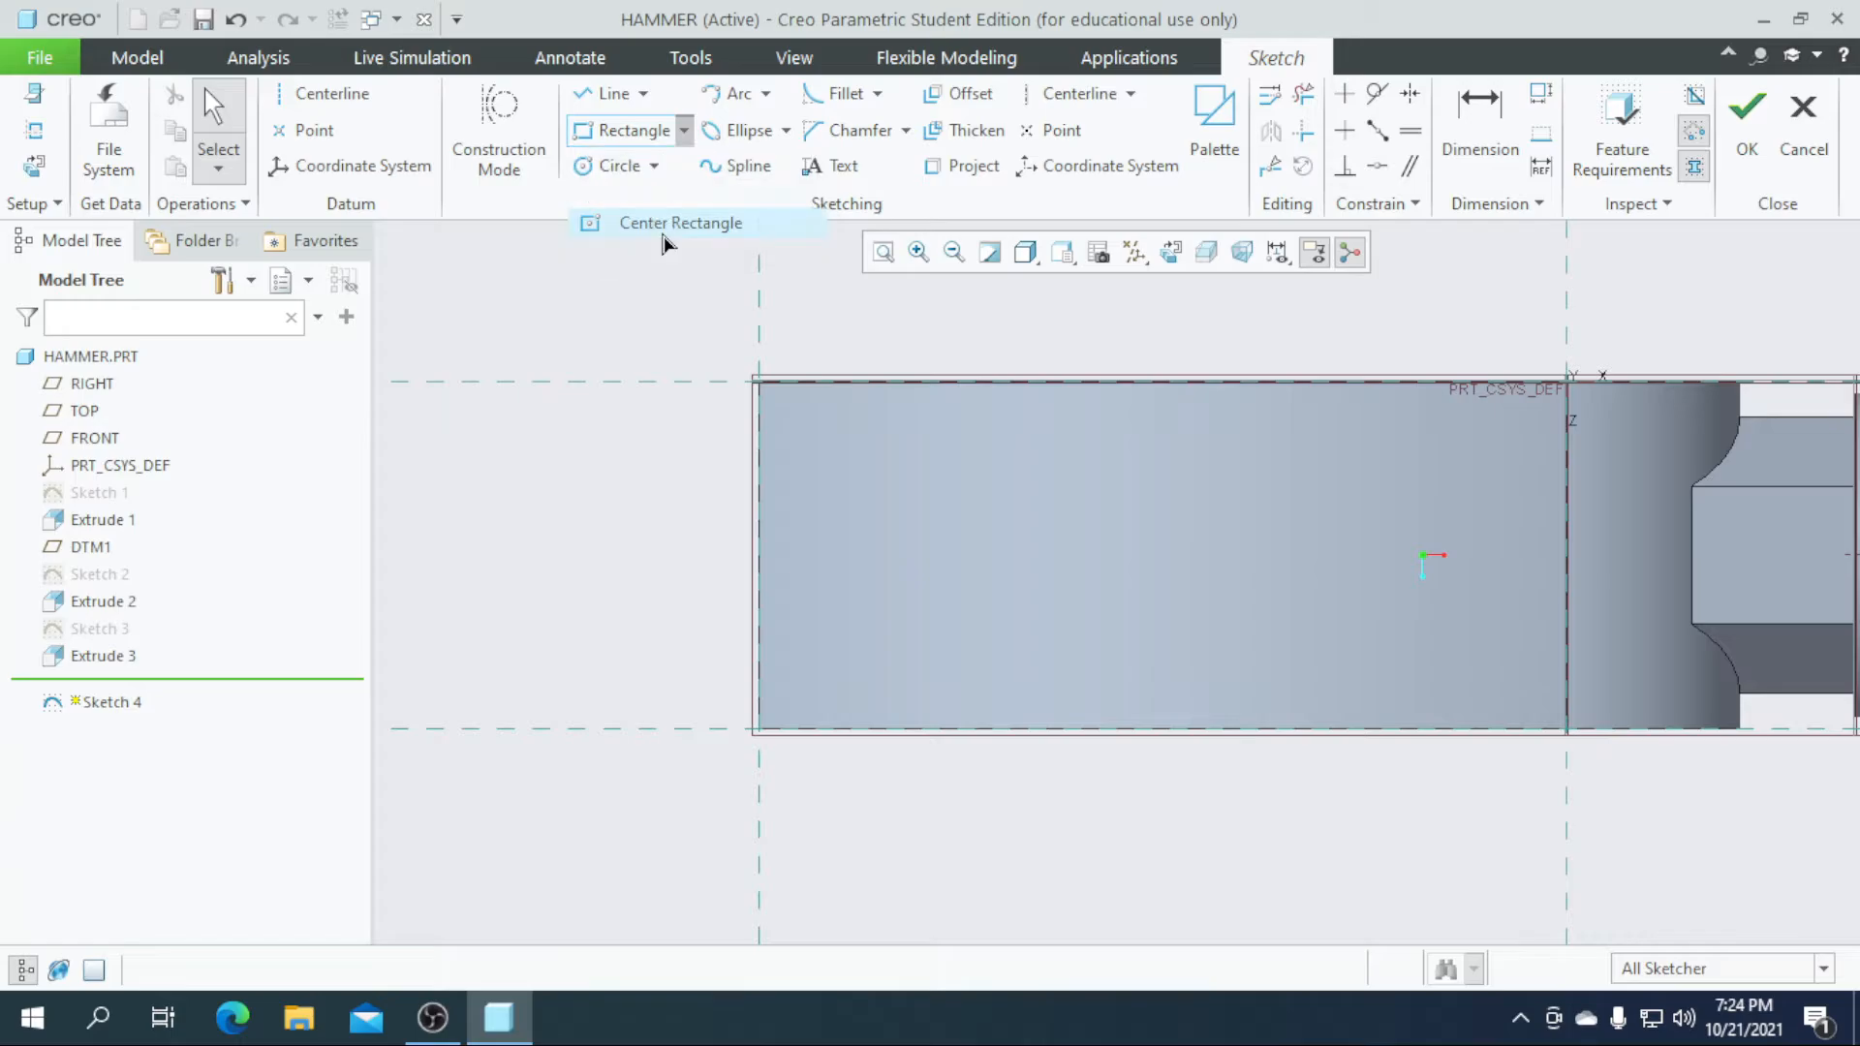
{"action": "scroll", "coordinate": [830, 627], "scroll_direction": "down", "scroll_amount": 1}
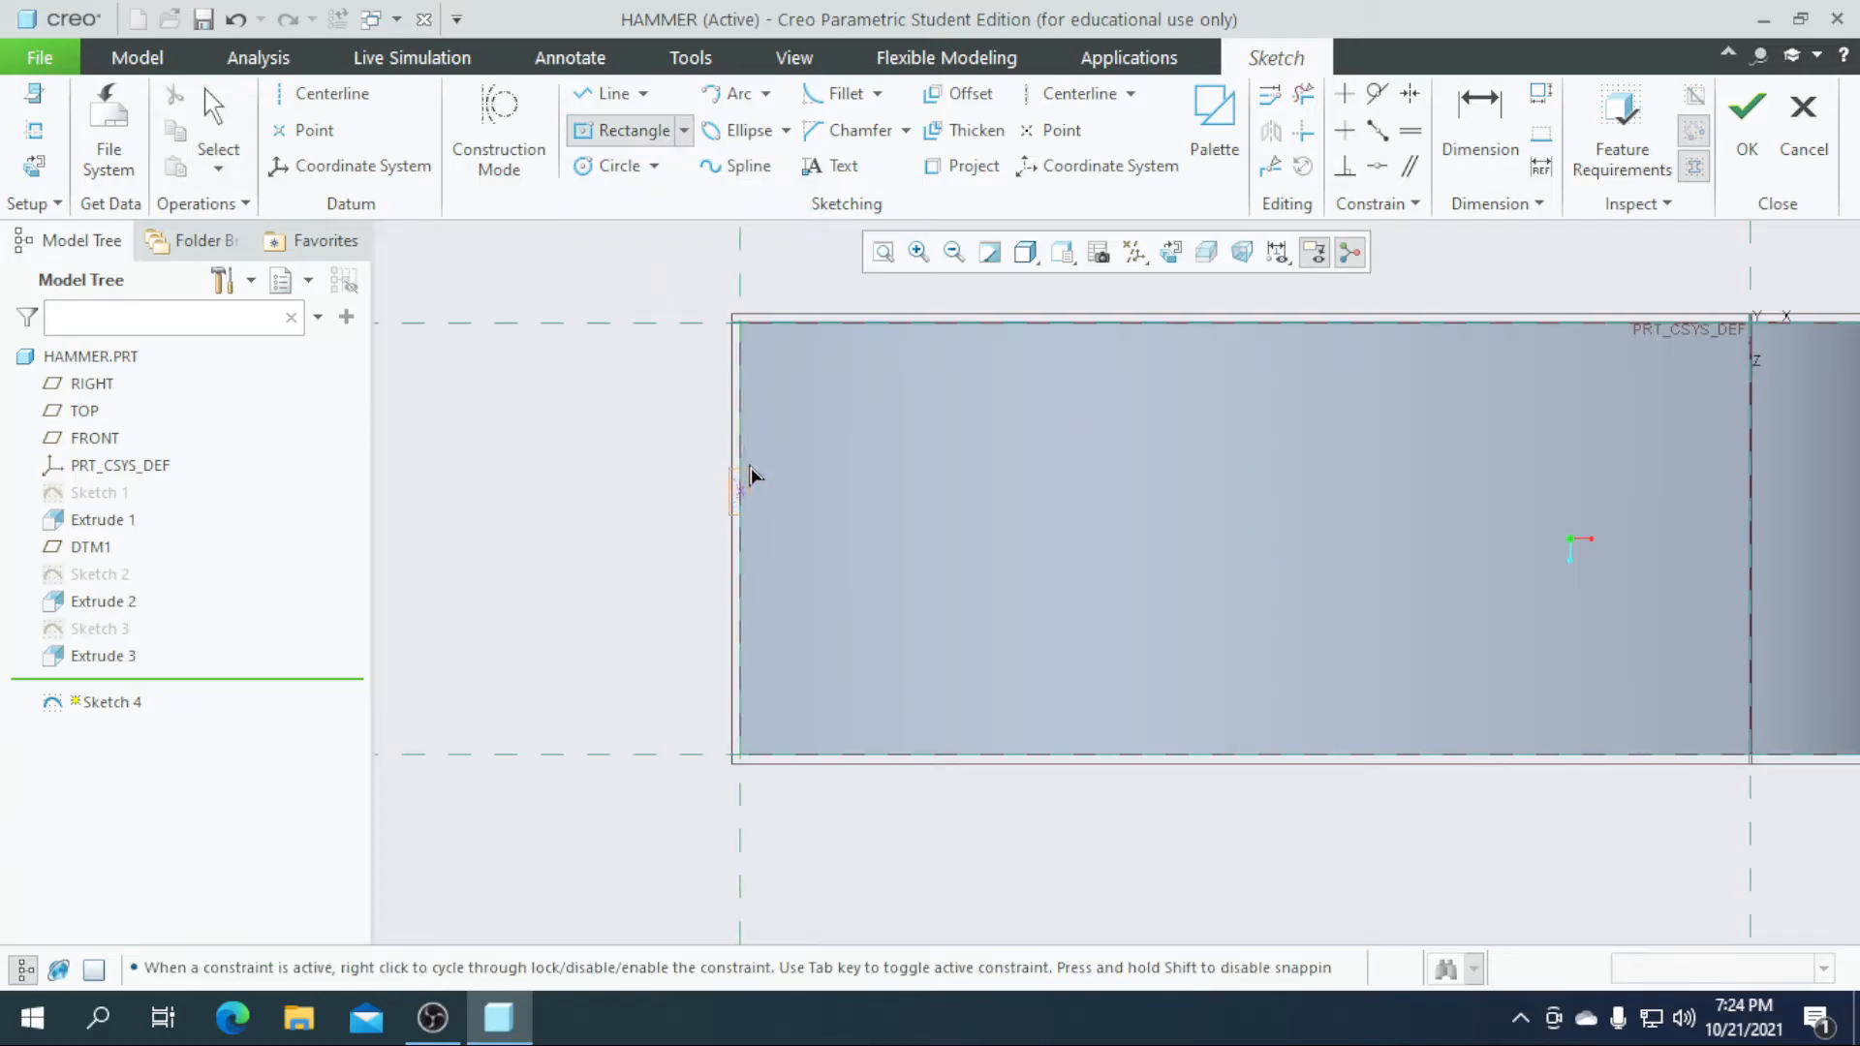
- Sketch a corner rectangle about 43 long and about 6 high, starting on the claw's tip edge and extending into the claw
{"action": "left_click", "coordinate": [684, 130]}
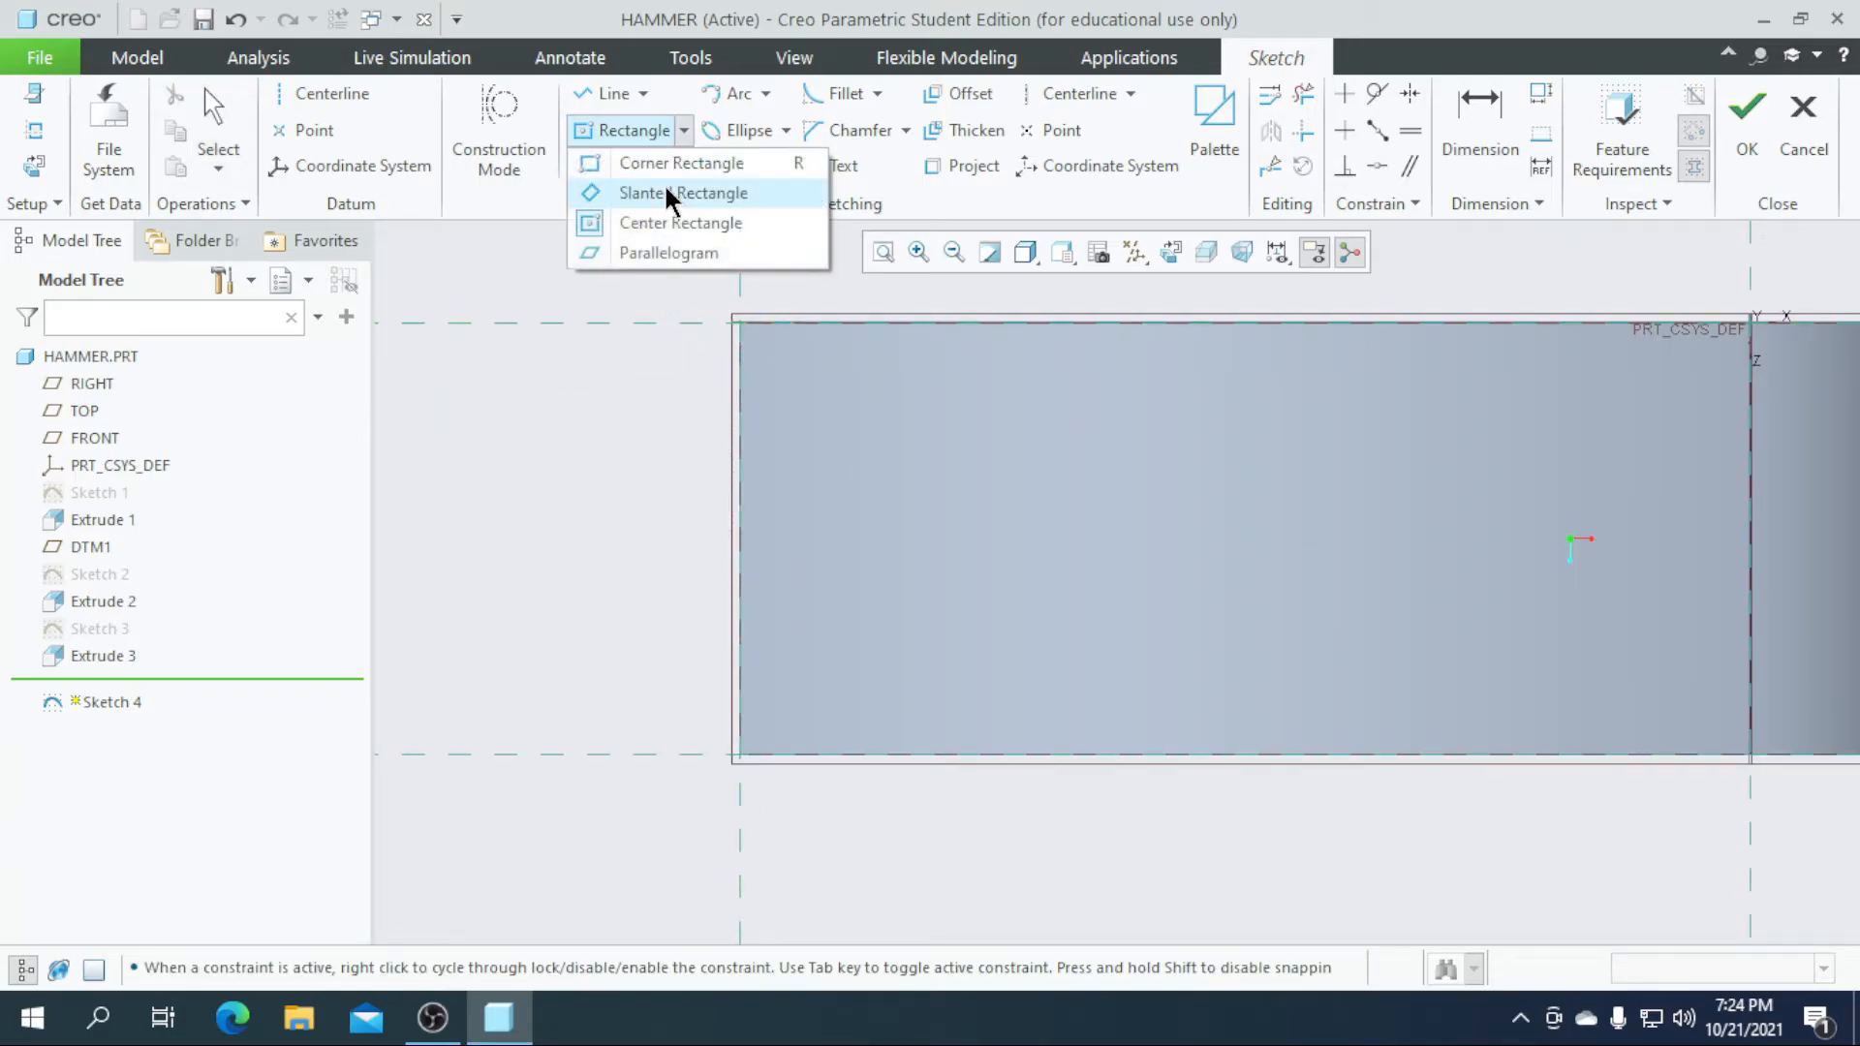
{"action": "left_click", "coordinate": [667, 162]}
{"action": "left_click", "coordinate": [741, 499]}
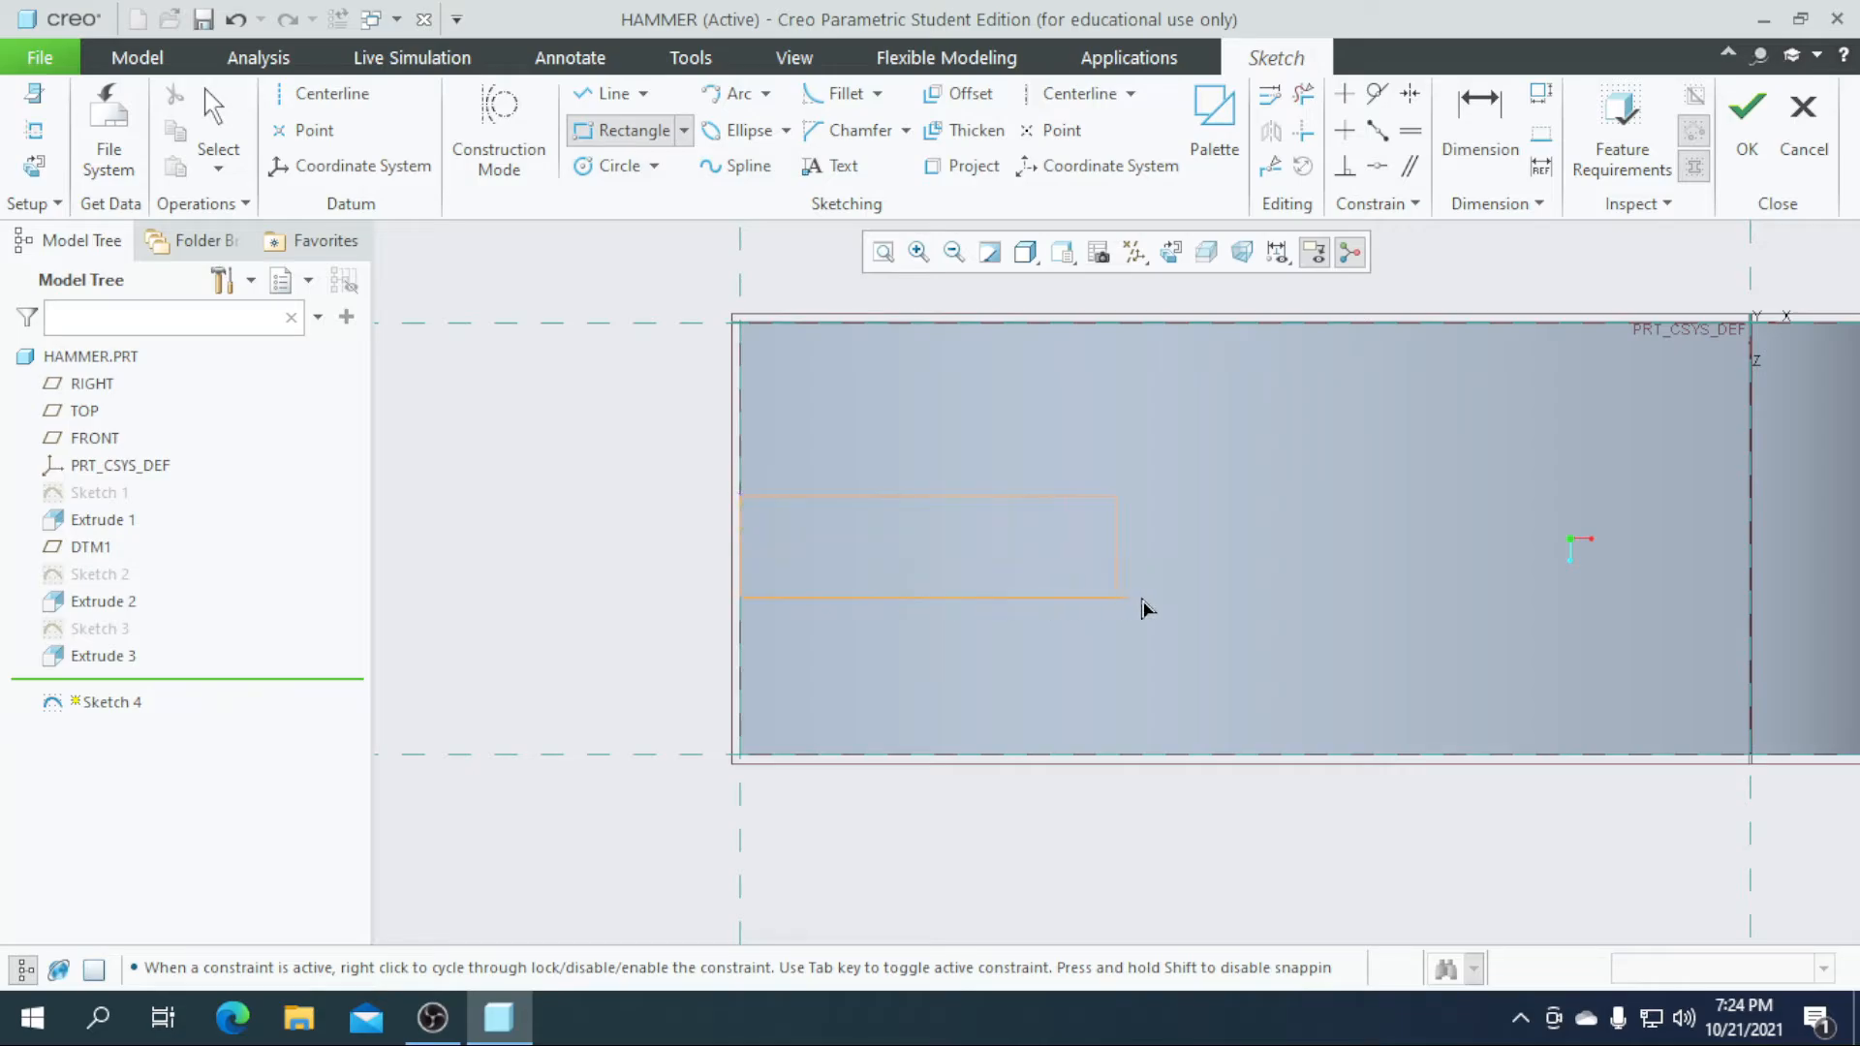
{"action": "middle_click", "coordinate": [1034, 428]}
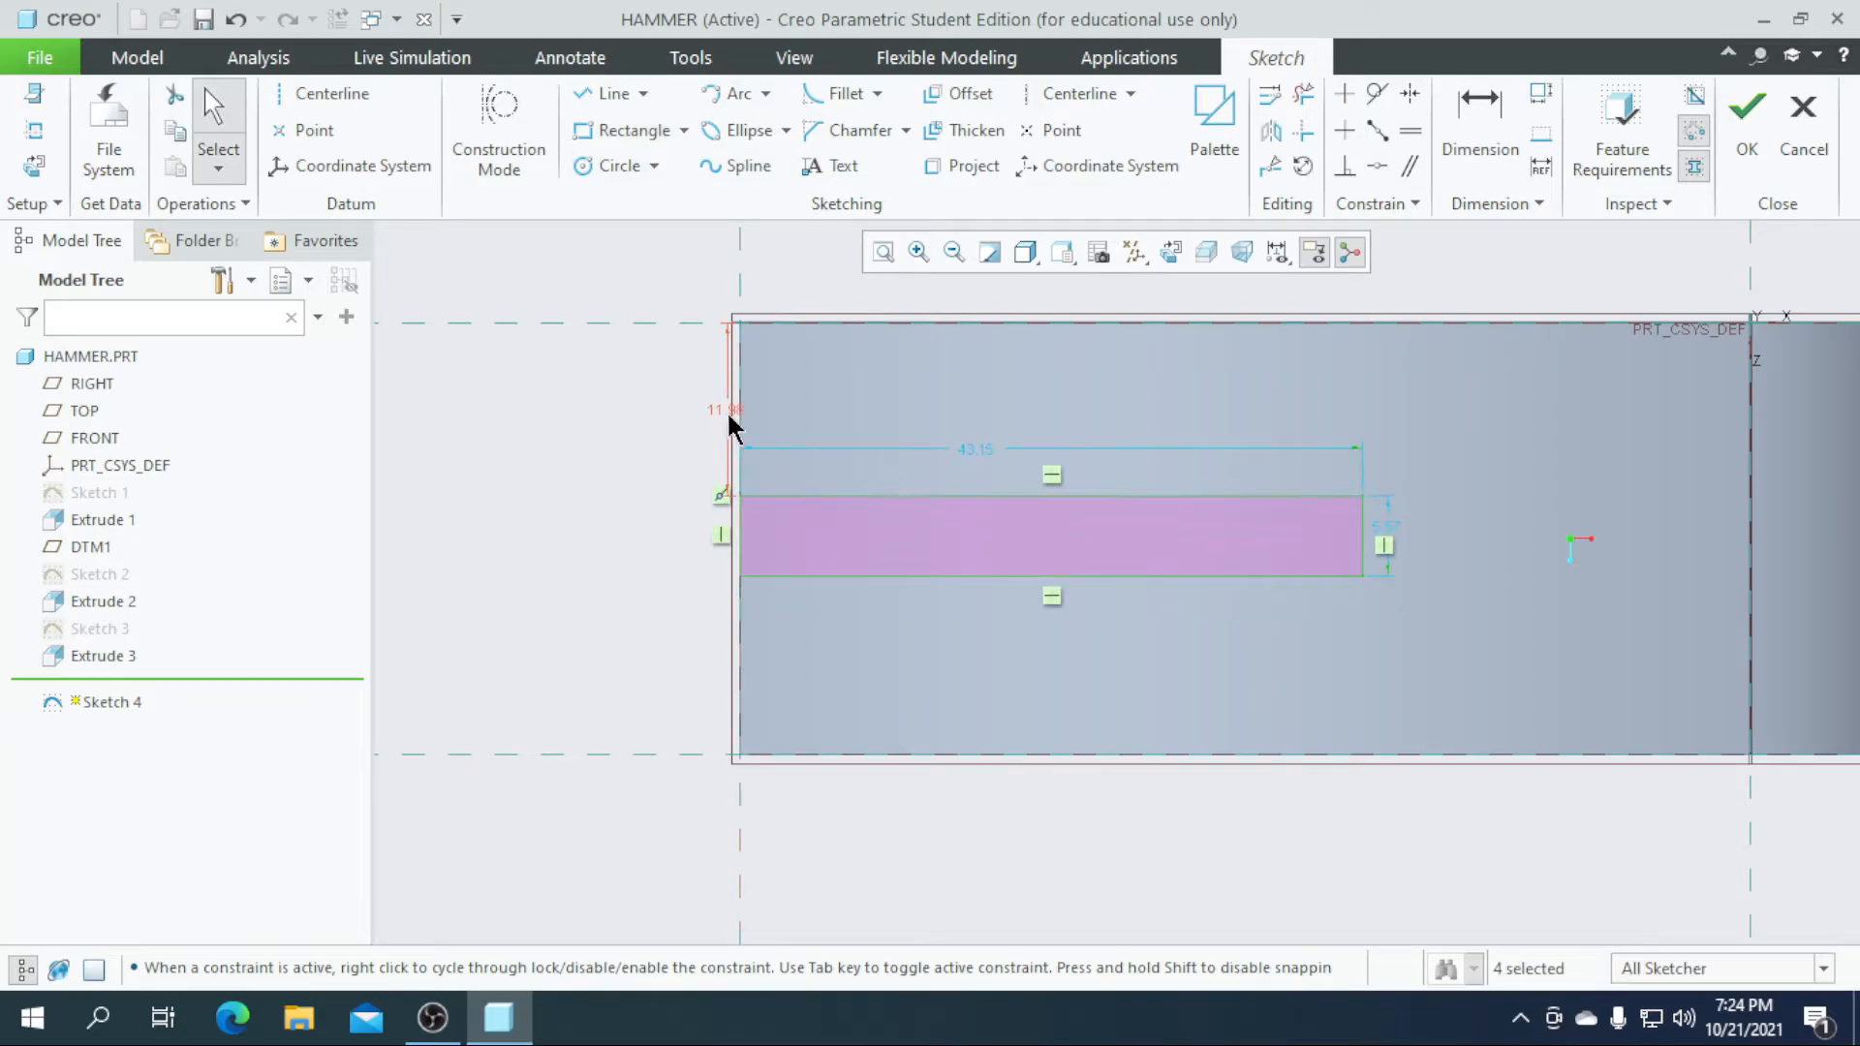
- Set the rectangle's height to 4 and its distance from the claw's long edge at the FRONT plane to 15-2
{"action": "double_click", "coordinate": [1382, 536]}
{"action": "type", "text": "4"}
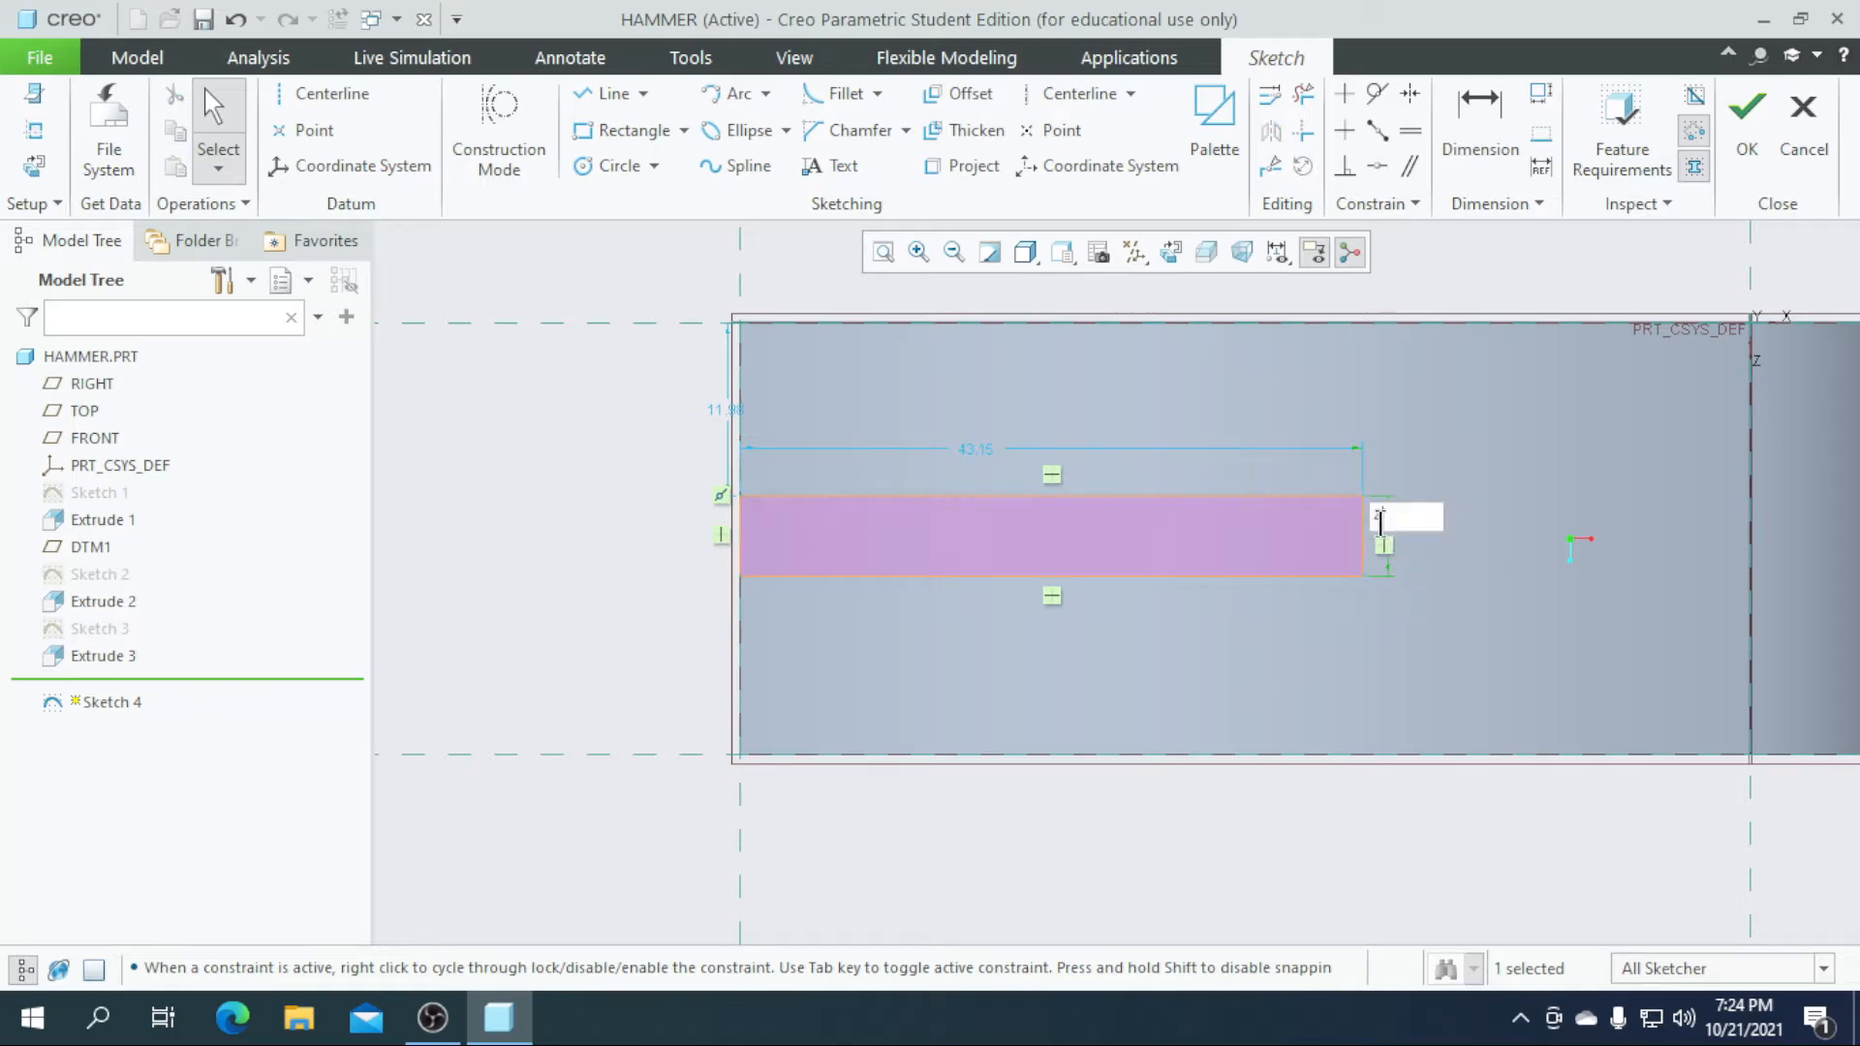
{"action": "key", "text": "Return"}
{"action": "double_click", "coordinate": [718, 418]}
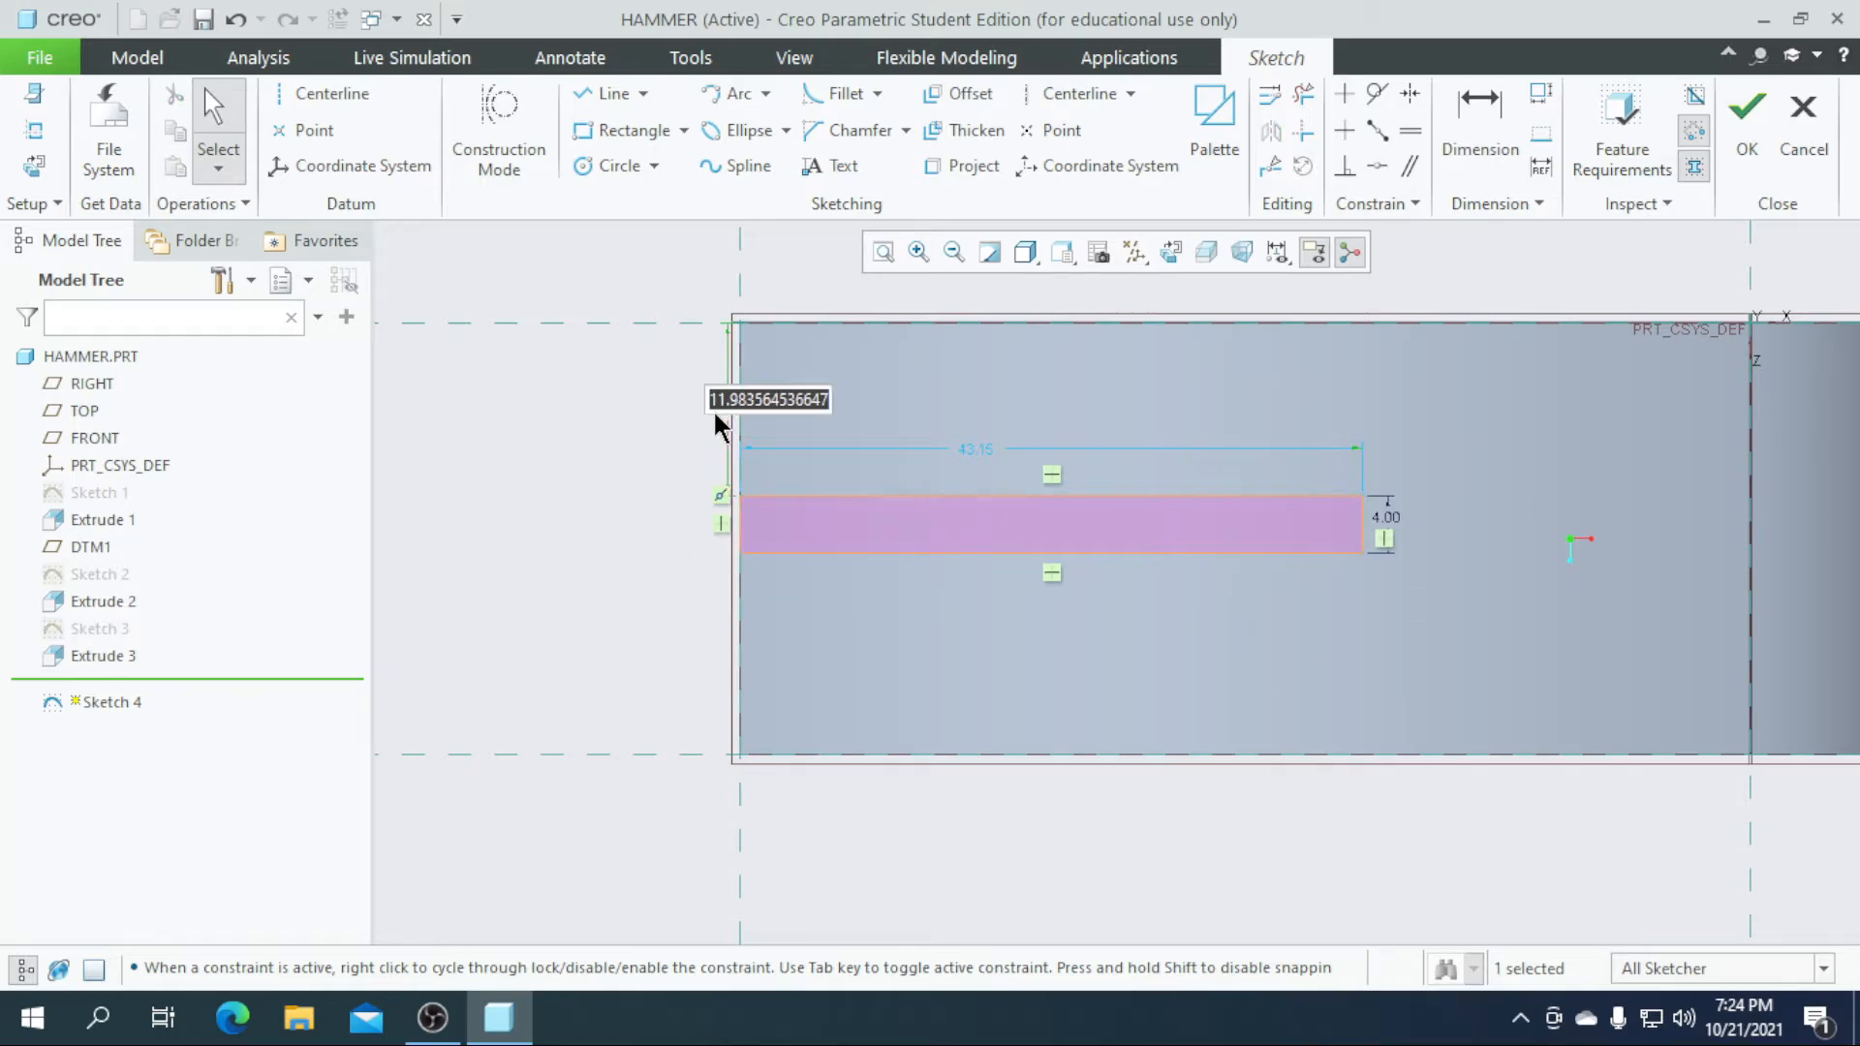
{"action": "key", "text": "BackSpace"}
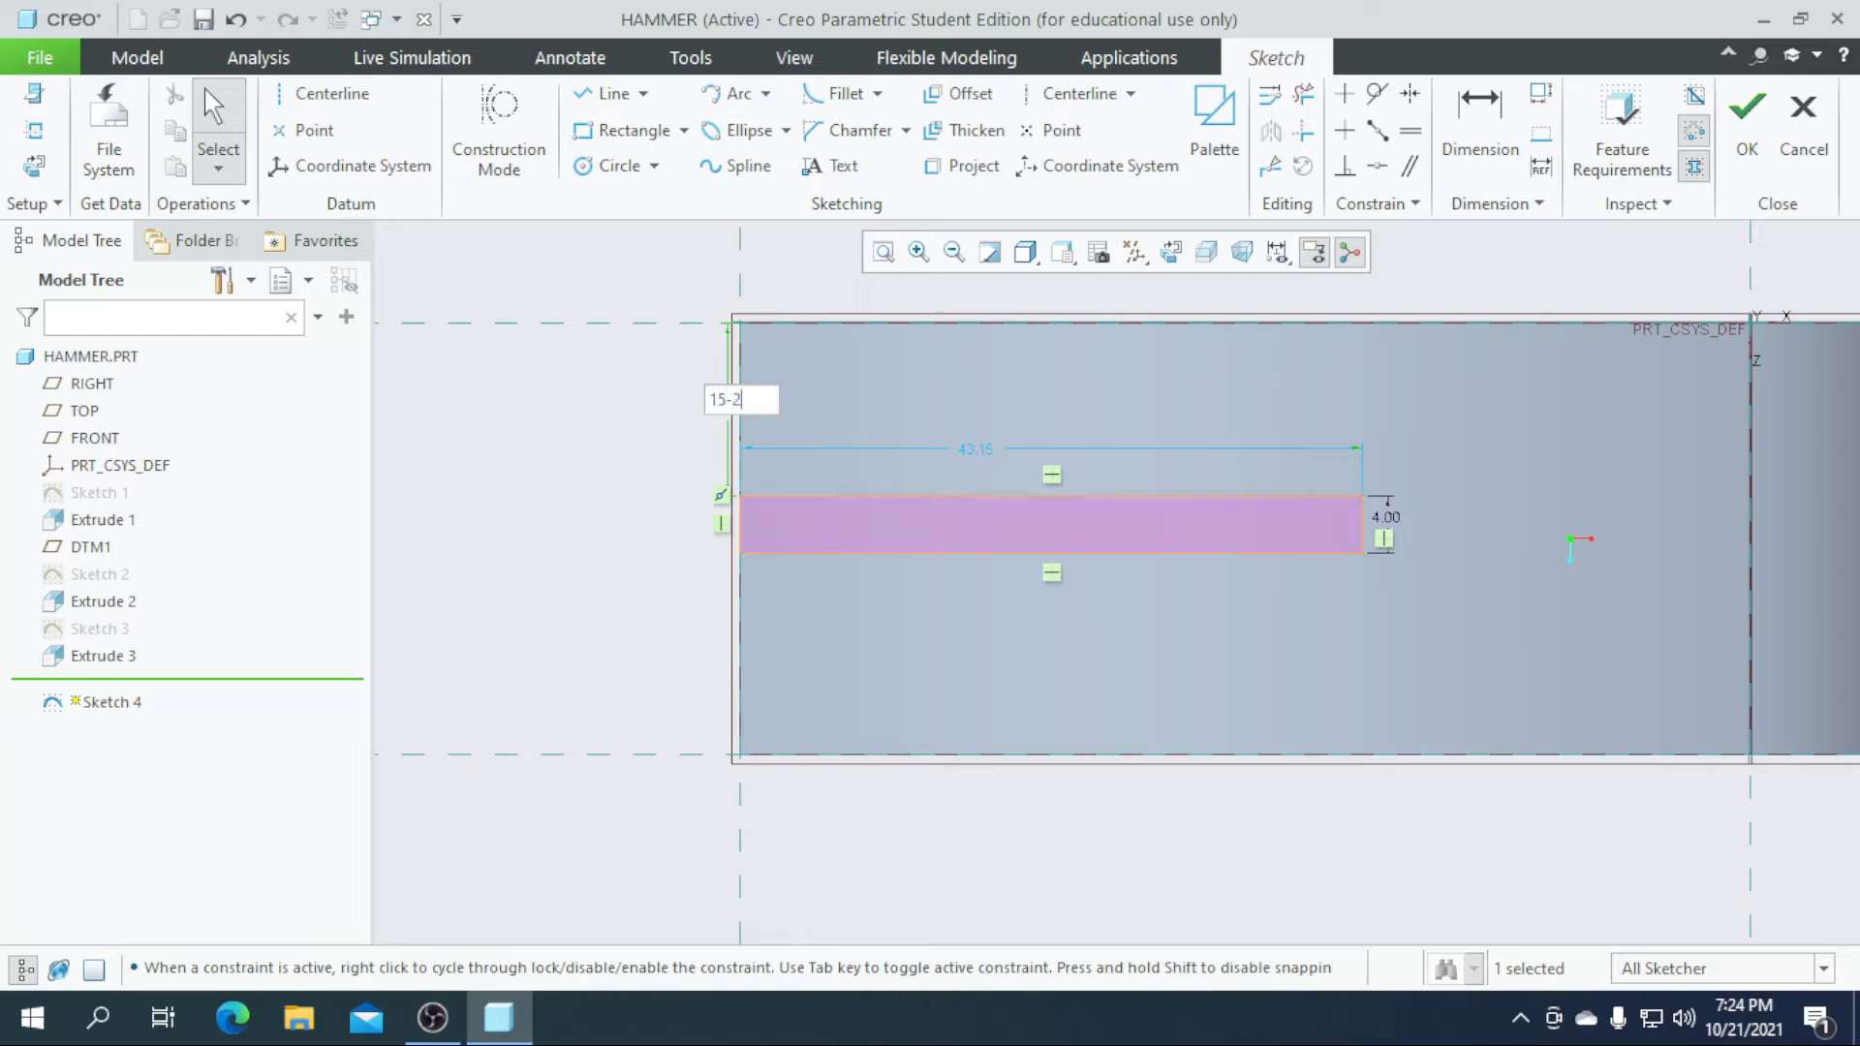
{"action": "key", "text": "Return"}
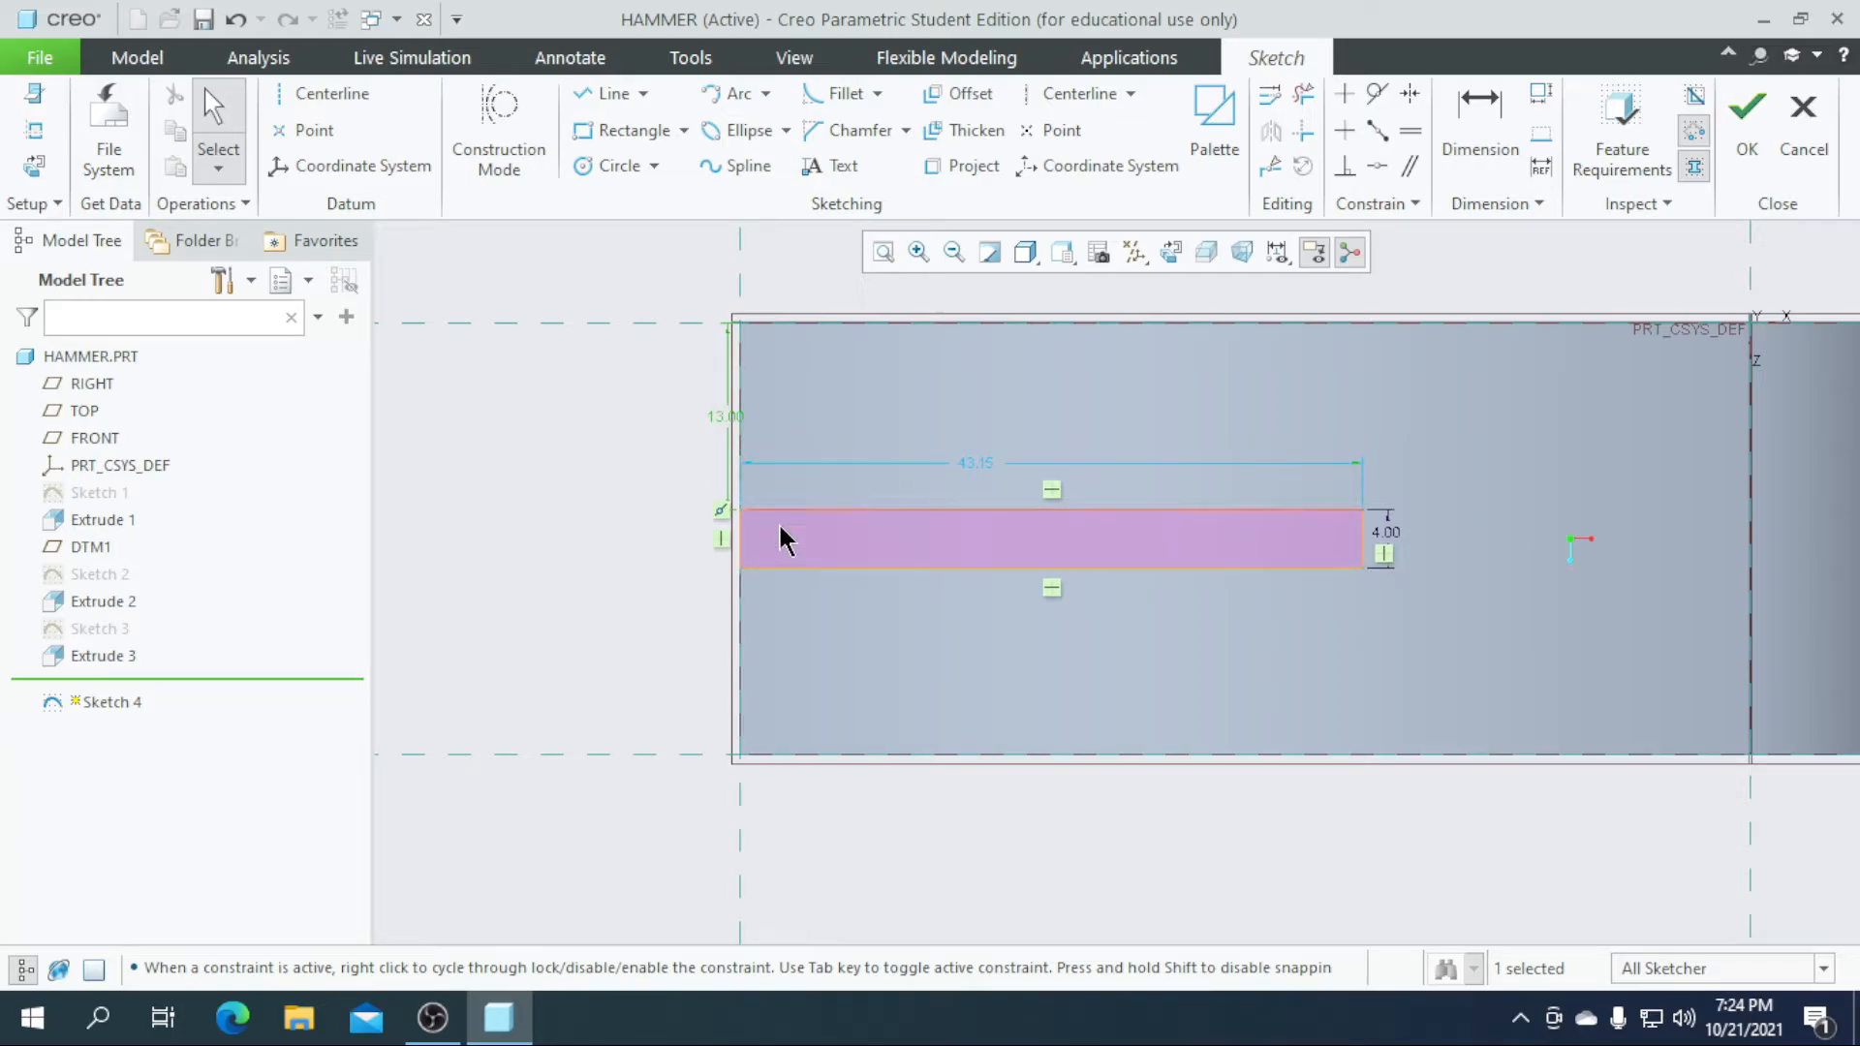
- Set the rectangle's length to 30
{"action": "scroll", "coordinate": [1042, 539], "scroll_direction": "up", "scroll_amount": 2}
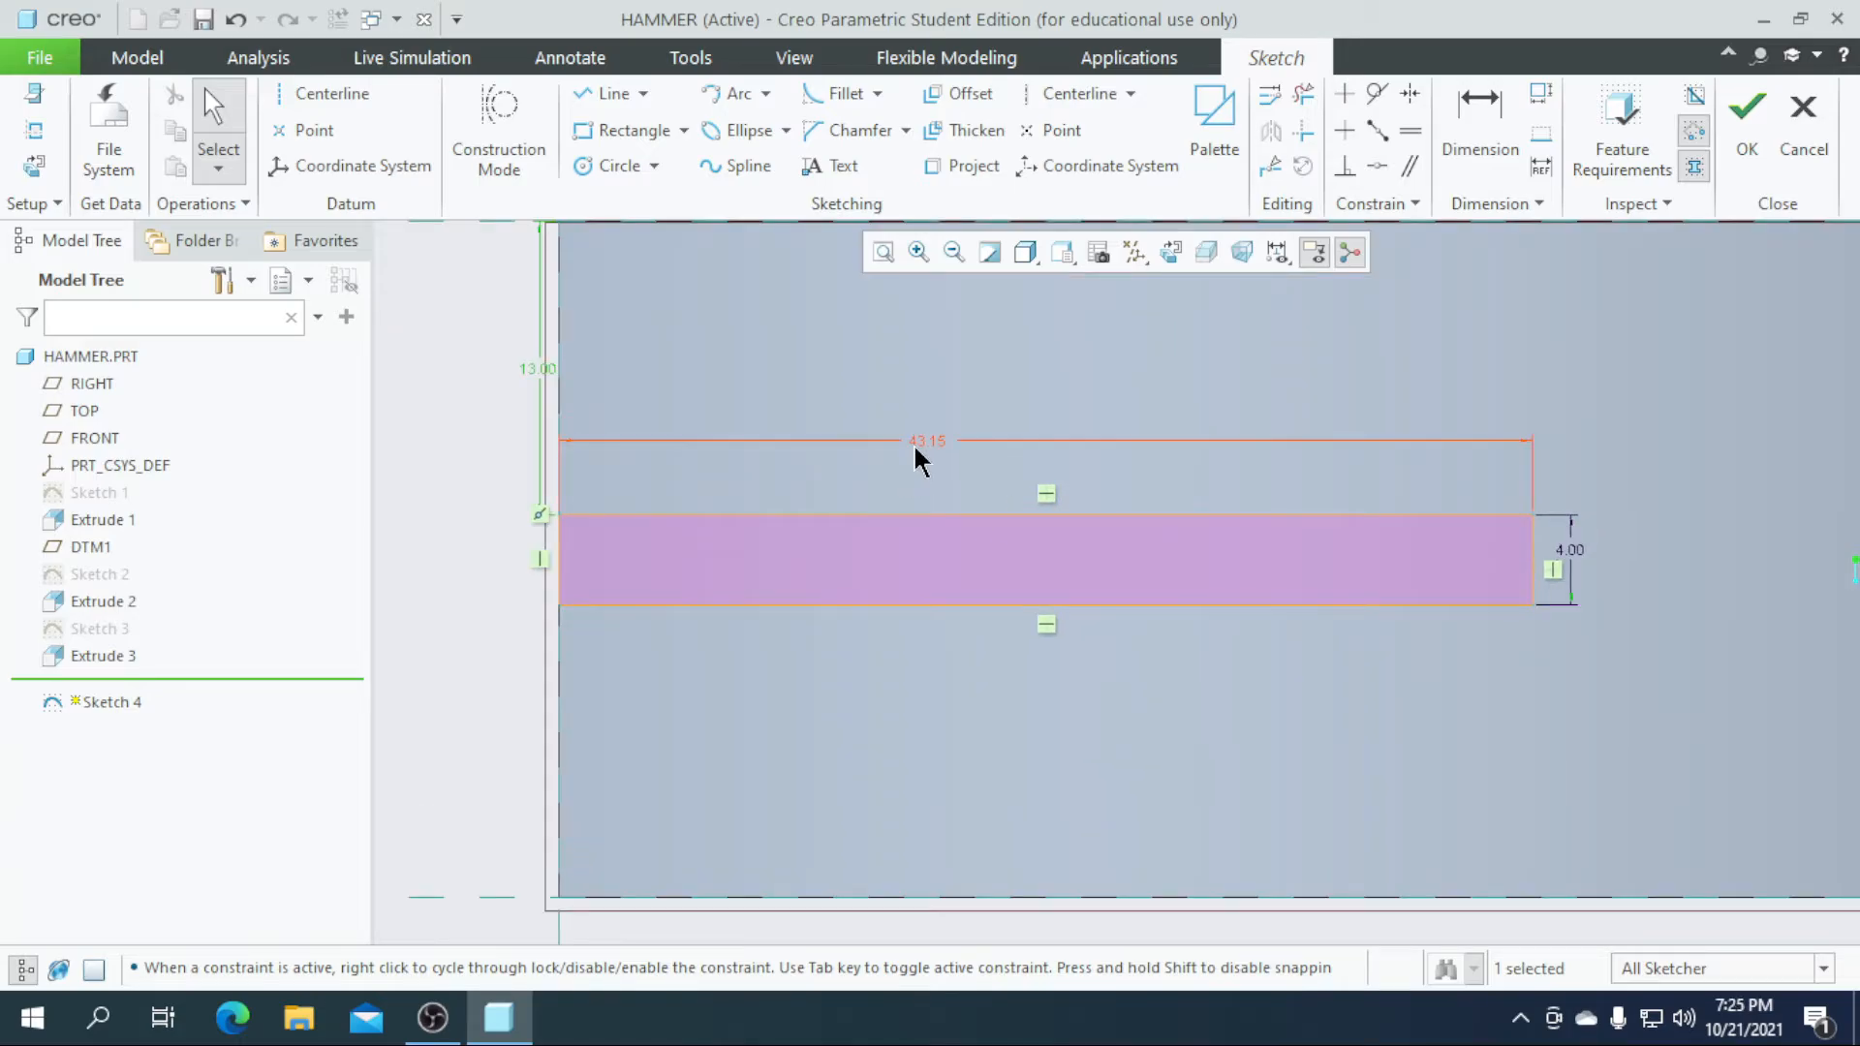
{"action": "double_click", "coordinate": [915, 441]}
{"action": "type", "text": "30"}
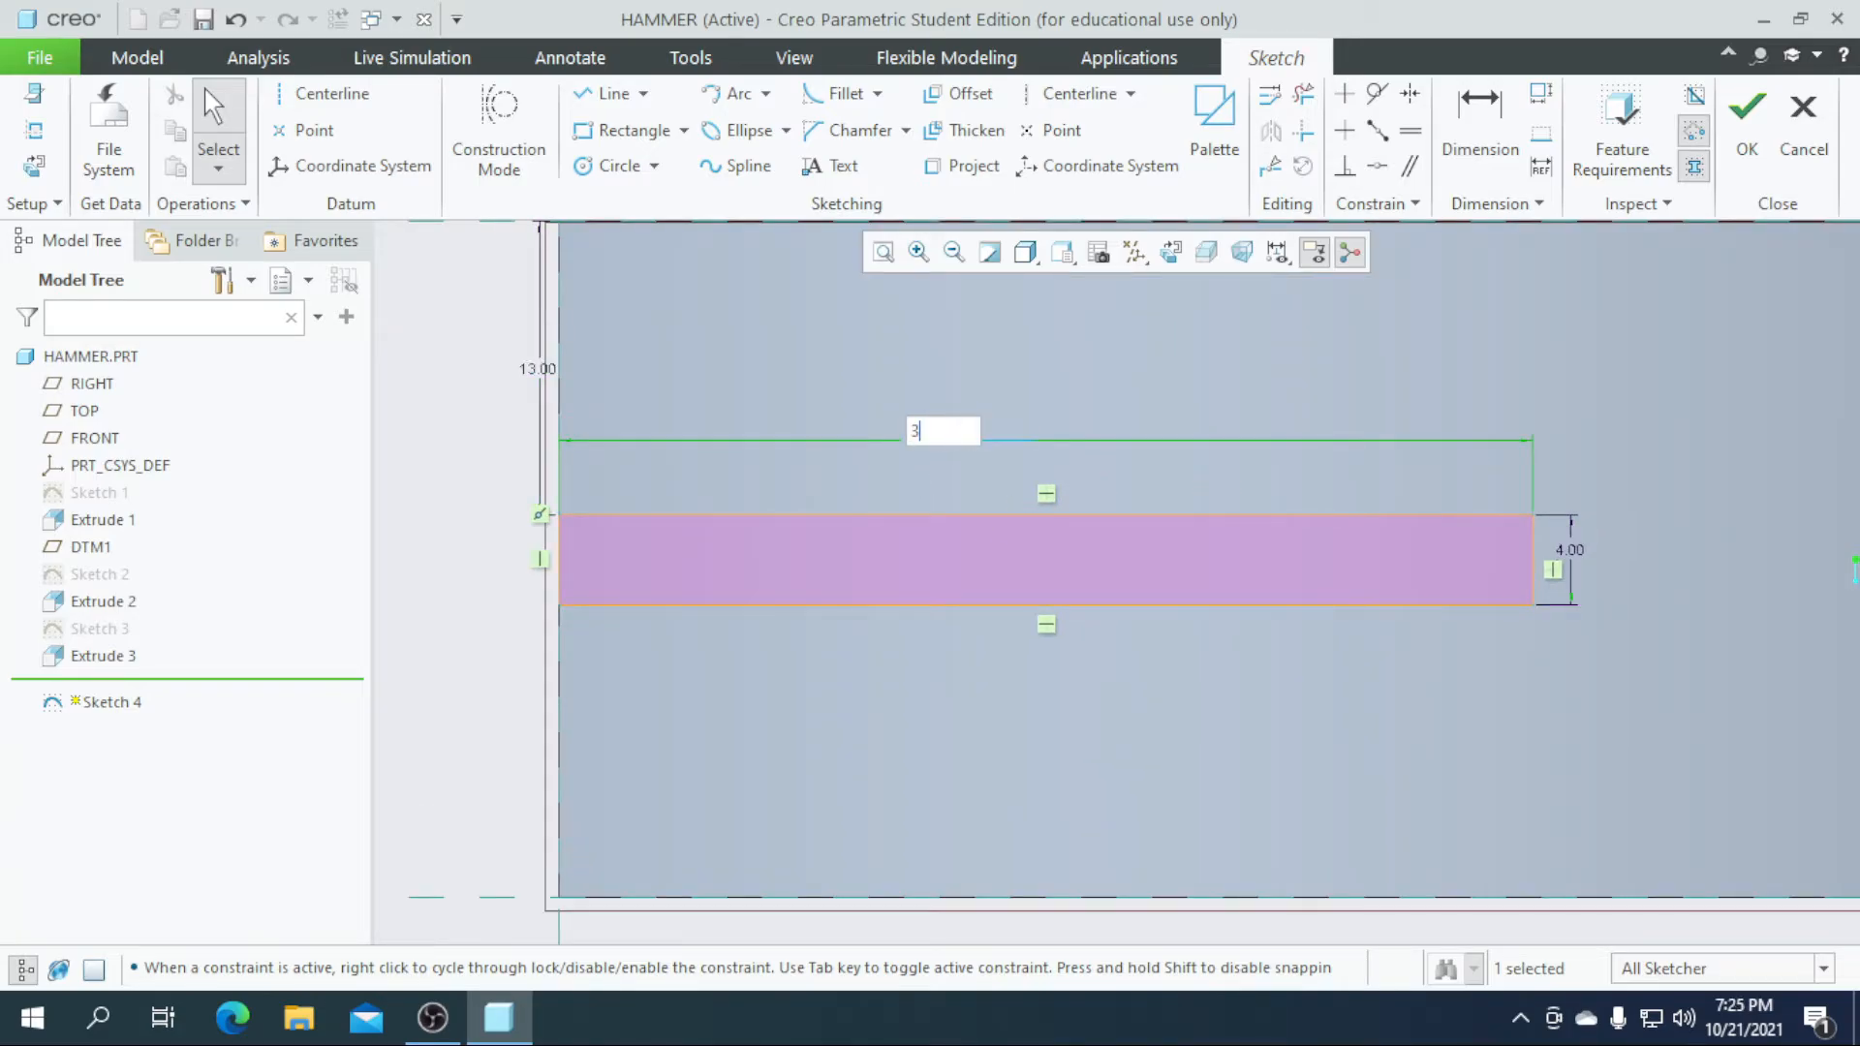
{"action": "key", "text": "Return"}
- Sketch a circle centred on the midpoint of the rectangle's inner end edge, tangent to its long sides
{"action": "scroll", "coordinate": [959, 475], "scroll_direction": "down", "scroll_amount": 2}
{"action": "scroll", "coordinate": [797, 553], "scroll_direction": "down", "scroll_amount": 2}
{"action": "scroll", "coordinate": [985, 552], "scroll_direction": "up", "scroll_amount": 5}
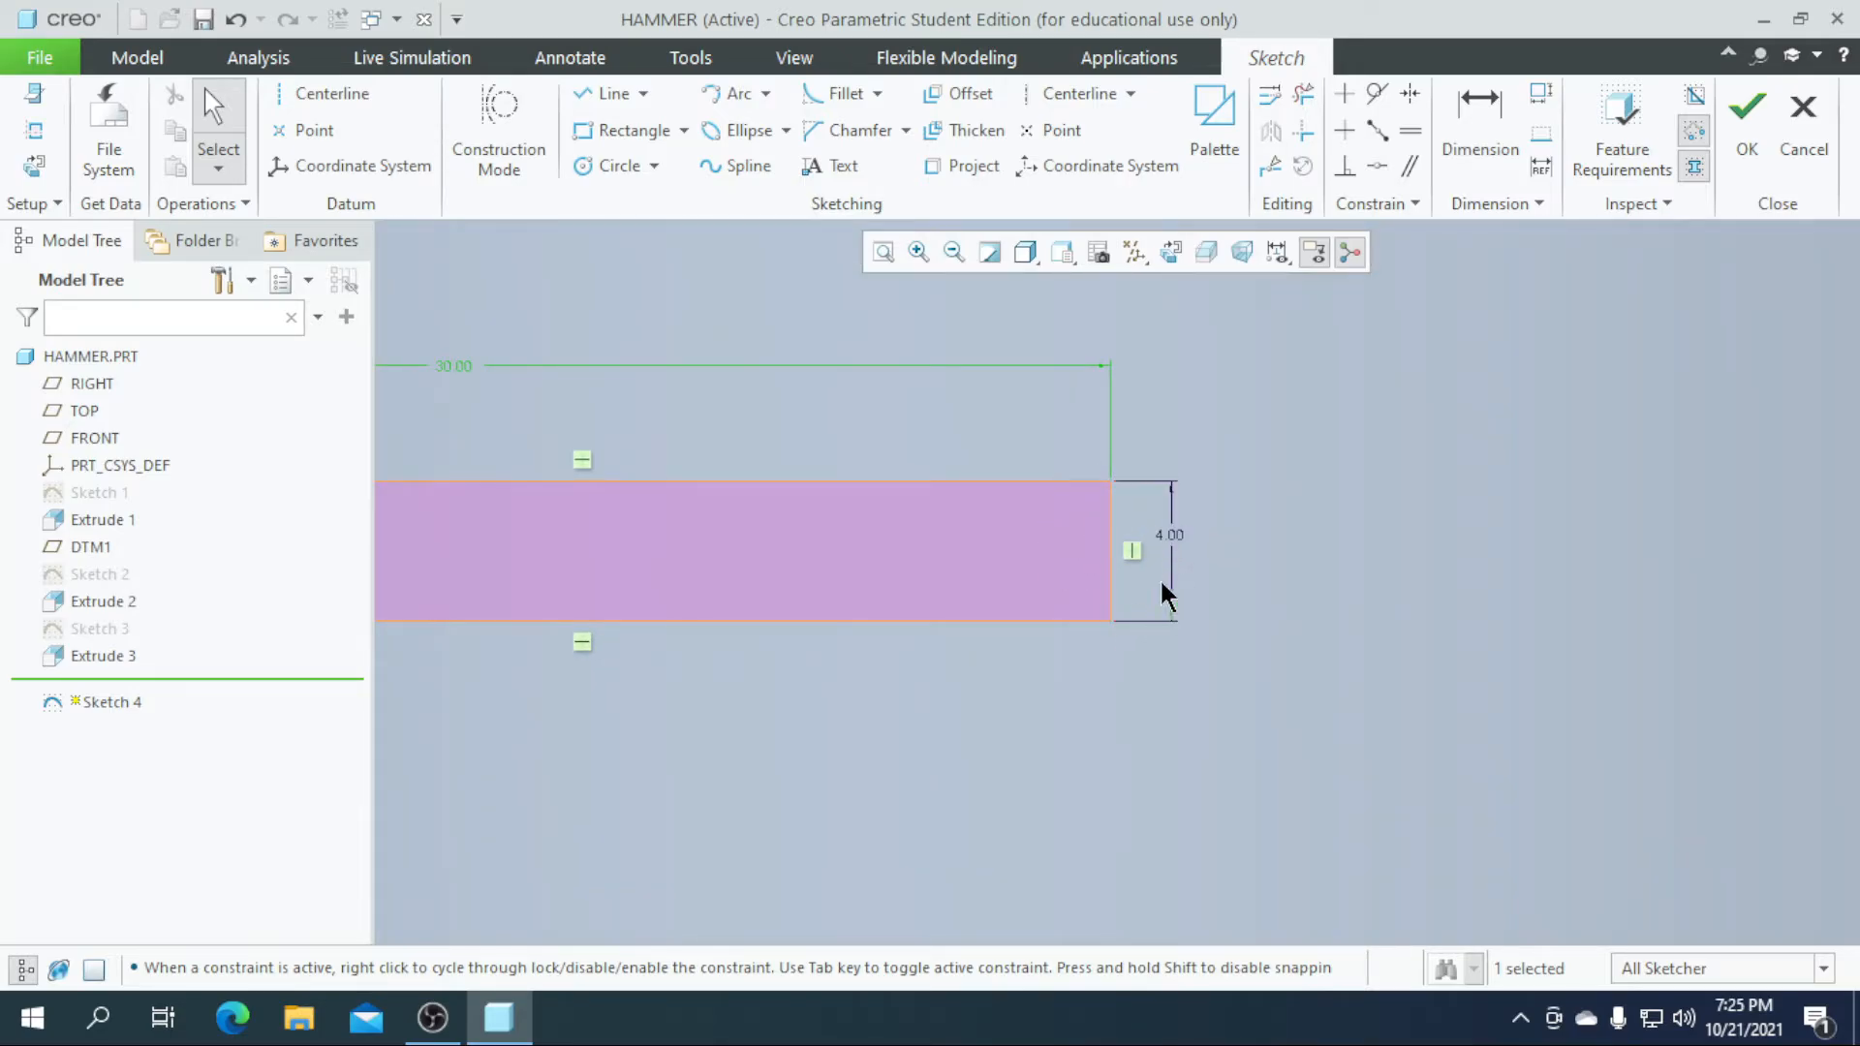
{"action": "scroll", "coordinate": [1204, 572], "scroll_direction": "up", "scroll_amount": 2}
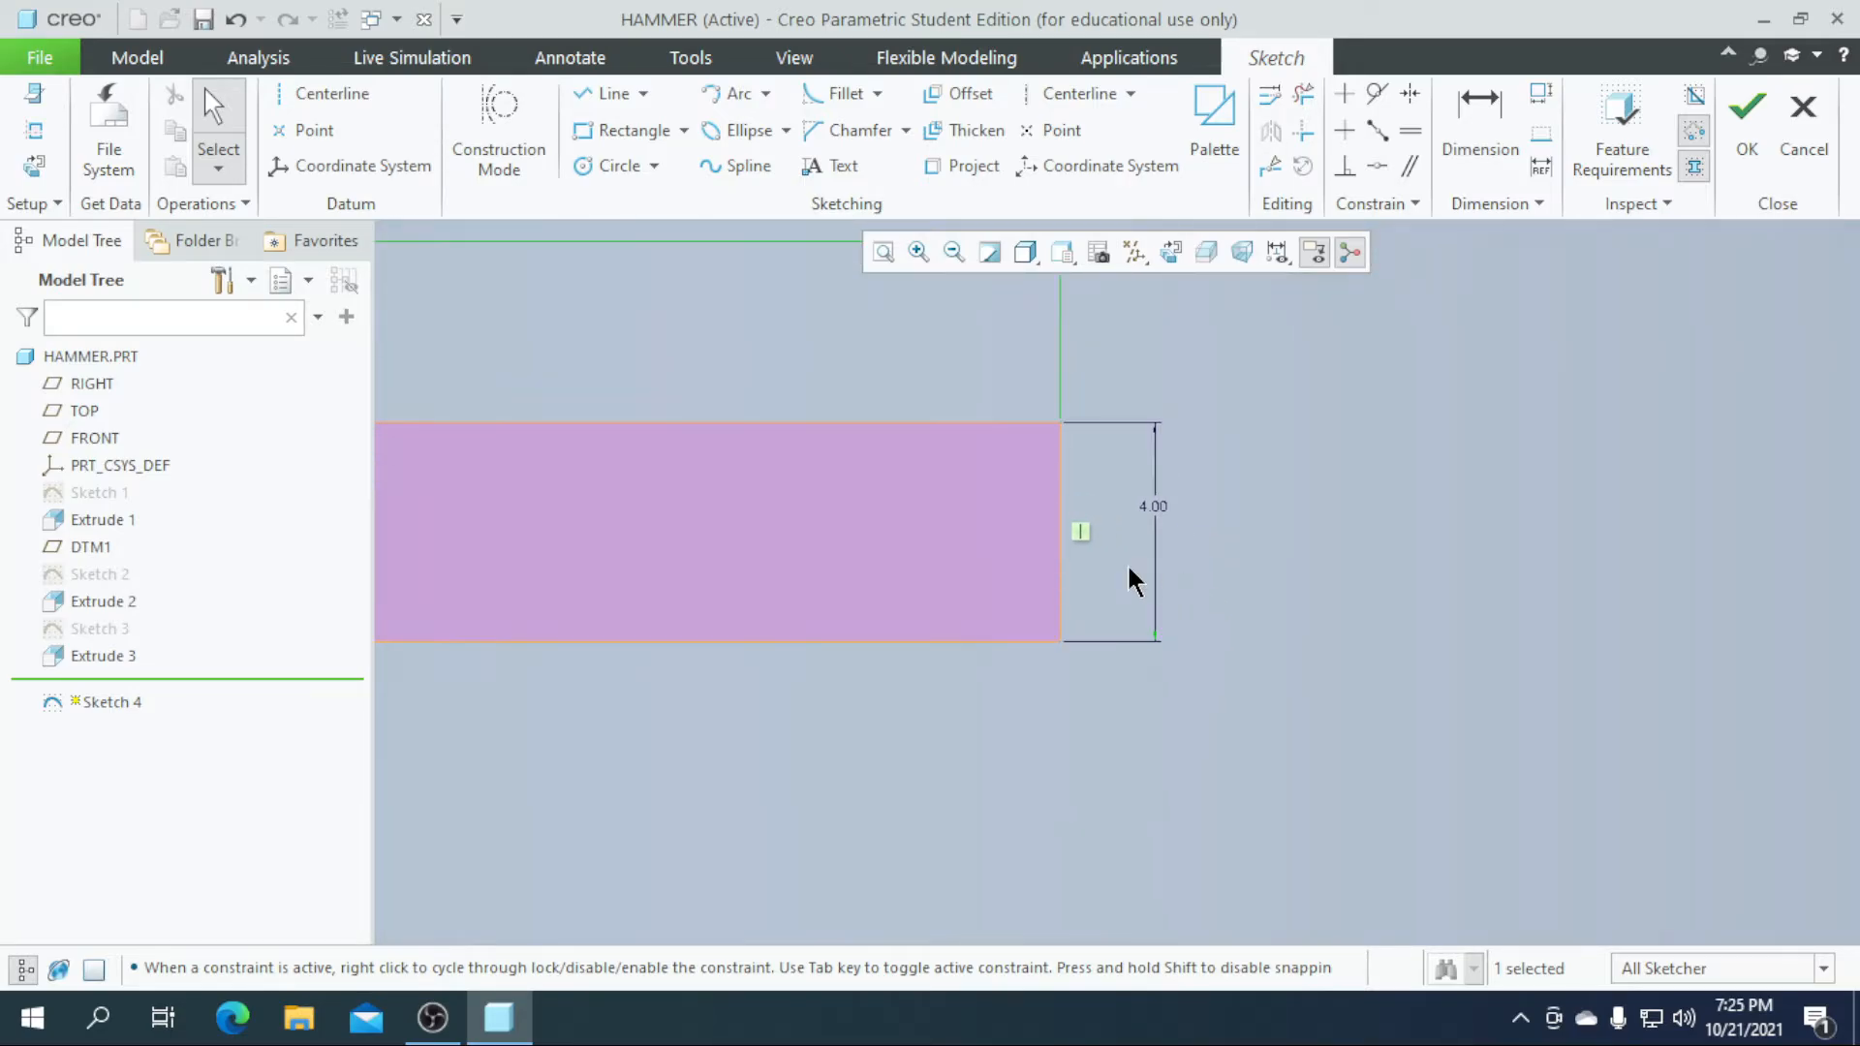
{"action": "left_click", "coordinate": [610, 165]}
{"action": "scroll", "coordinate": [1001, 569], "scroll_direction": "up", "scroll_amount": 2}
{"action": "left_click", "coordinate": [1094, 517]}
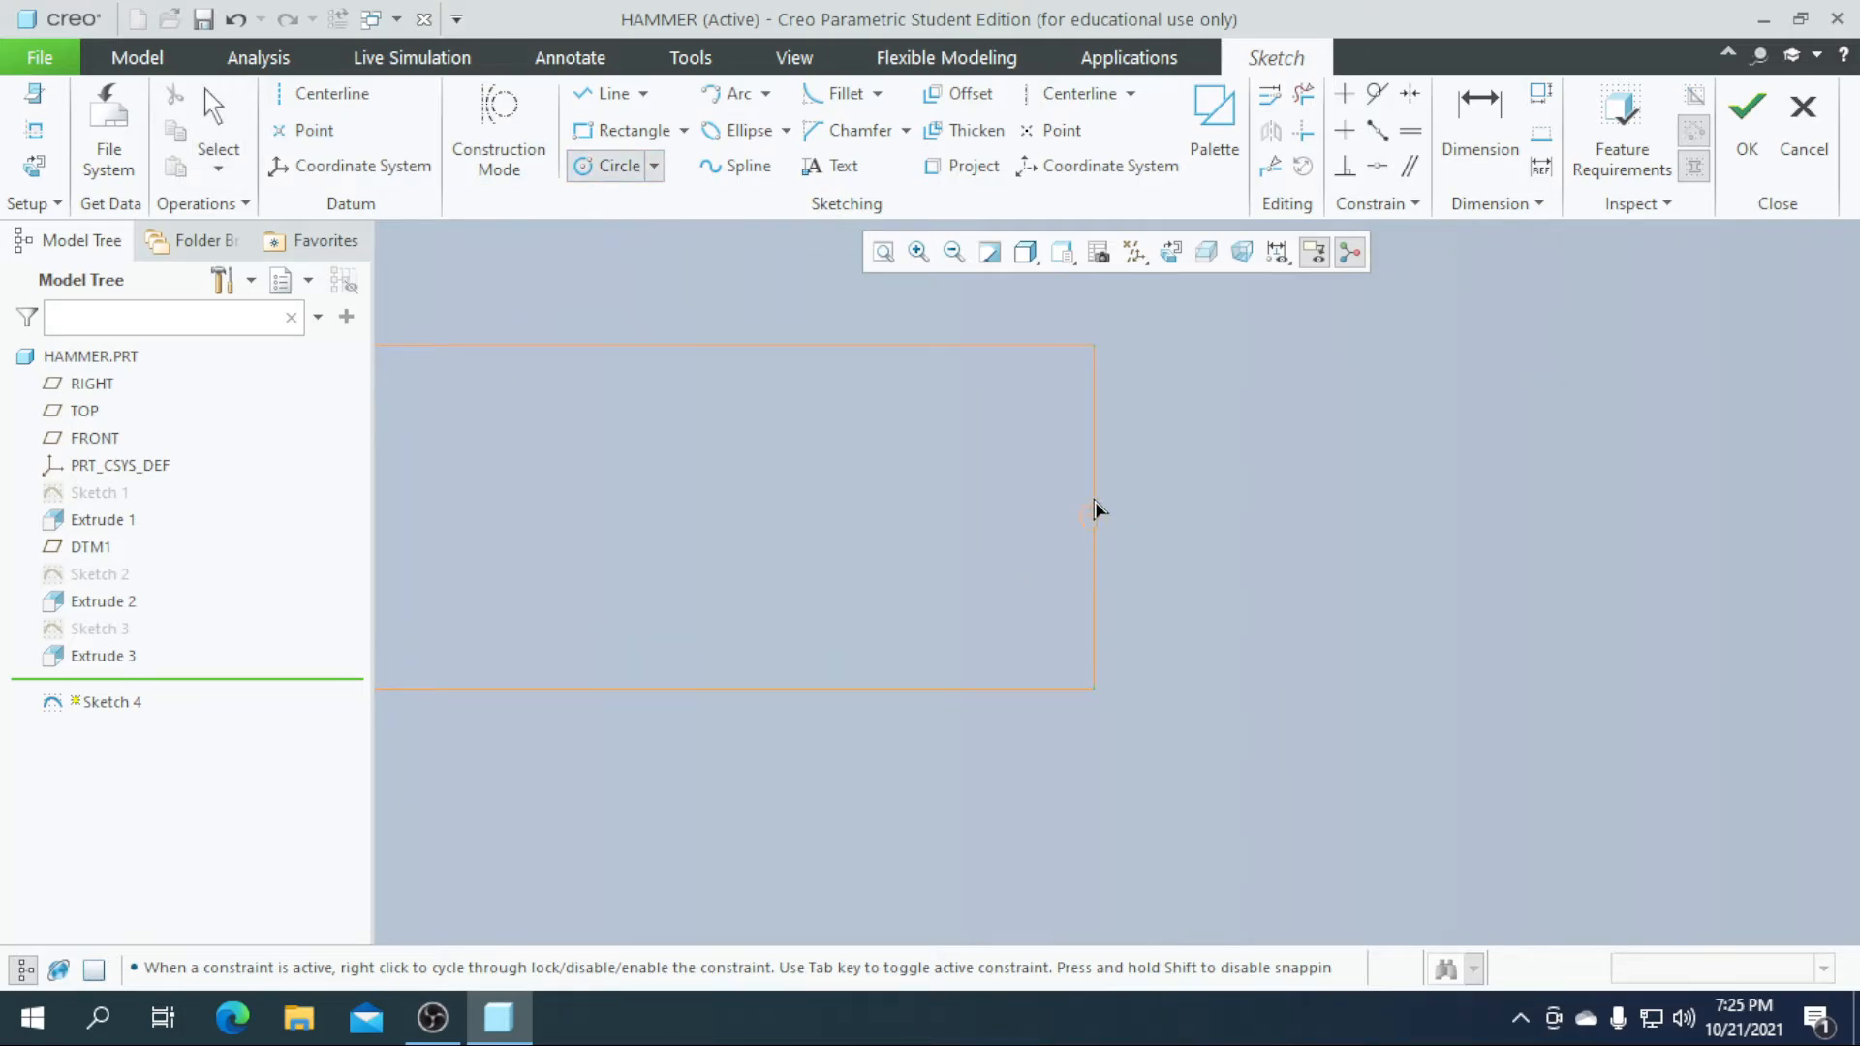
{"action": "left_click", "coordinate": [1110, 358]}
{"action": "scroll", "coordinate": [1100, 445], "scroll_direction": "down", "scroll_amount": 1}
{"action": "middle_click", "coordinate": [1100, 443]}
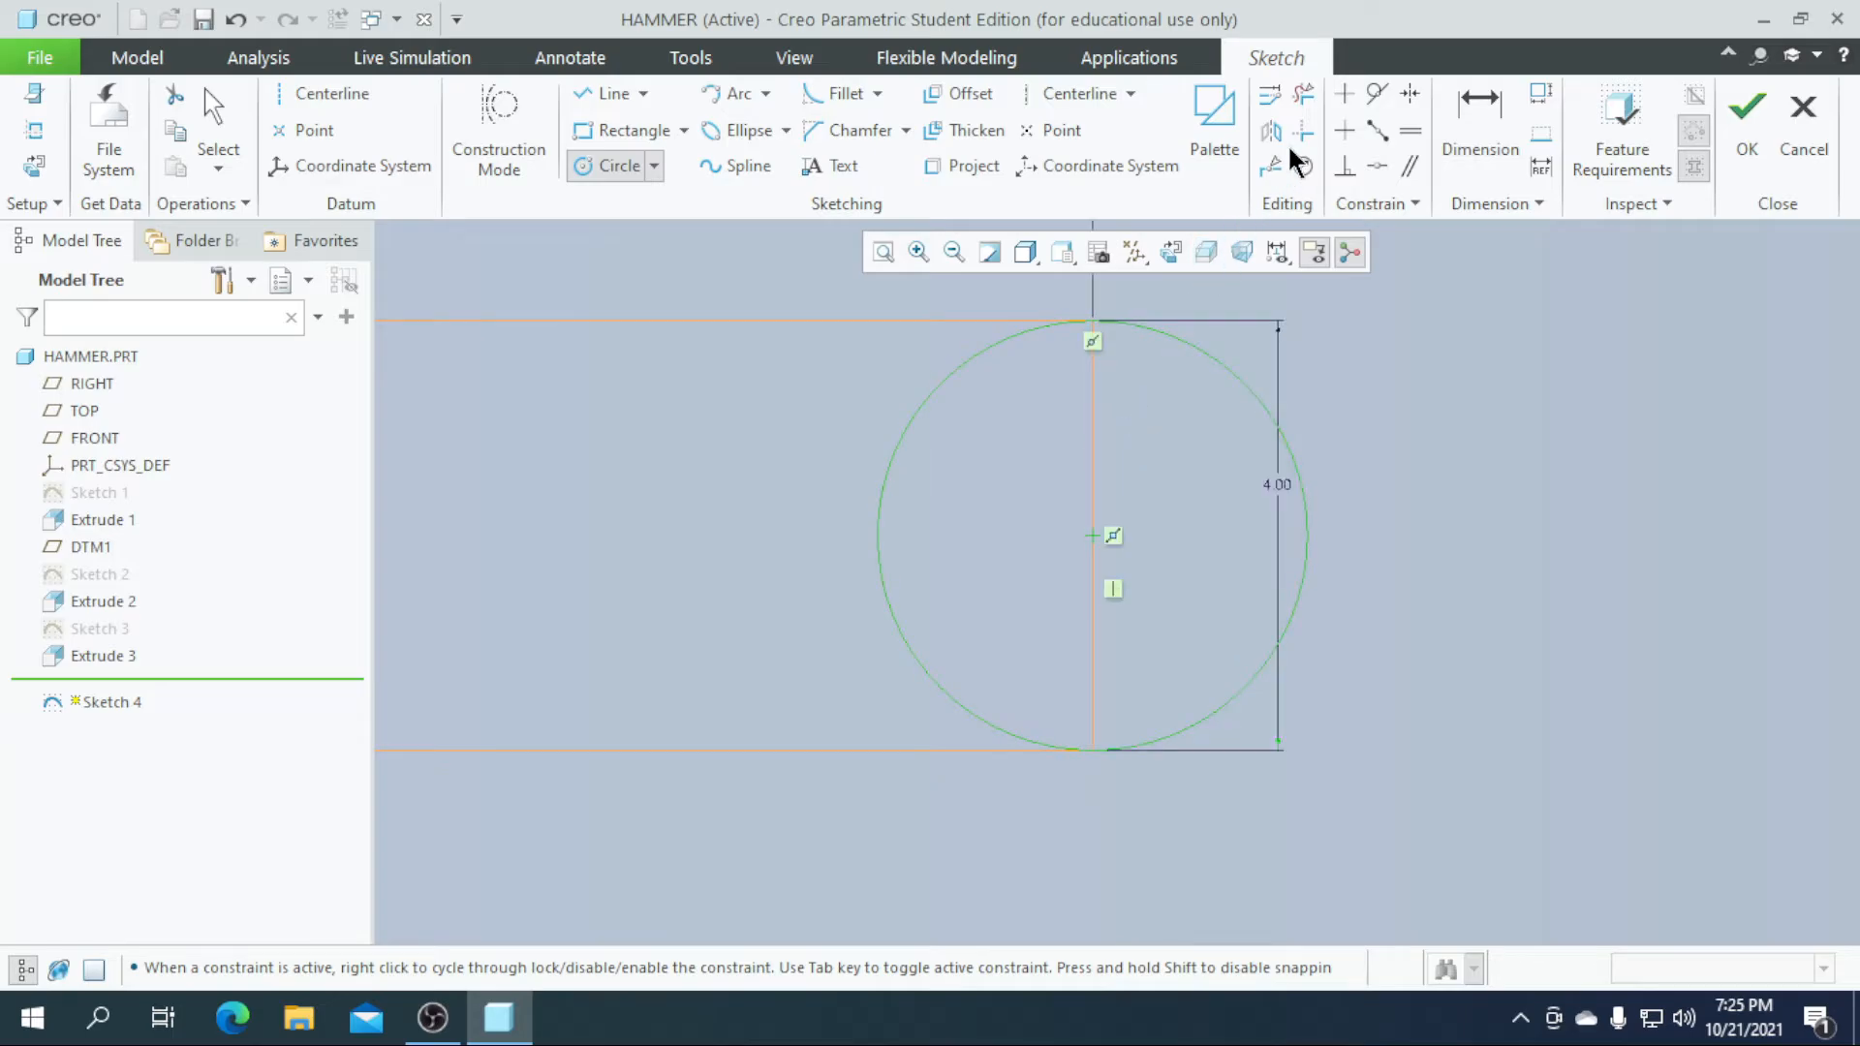
- Trim the half circle inside the rectangle and the rectangle's inner end edge to form a rounded slot end, and finish the sketch
{"action": "left_click", "coordinate": [1306, 96]}
{"action": "left_click_drag", "start_coordinate": [860, 508], "coordinate": [1100, 490]}
{"action": "scroll", "coordinate": [1158, 588], "scroll_direction": "down", "scroll_amount": 3}
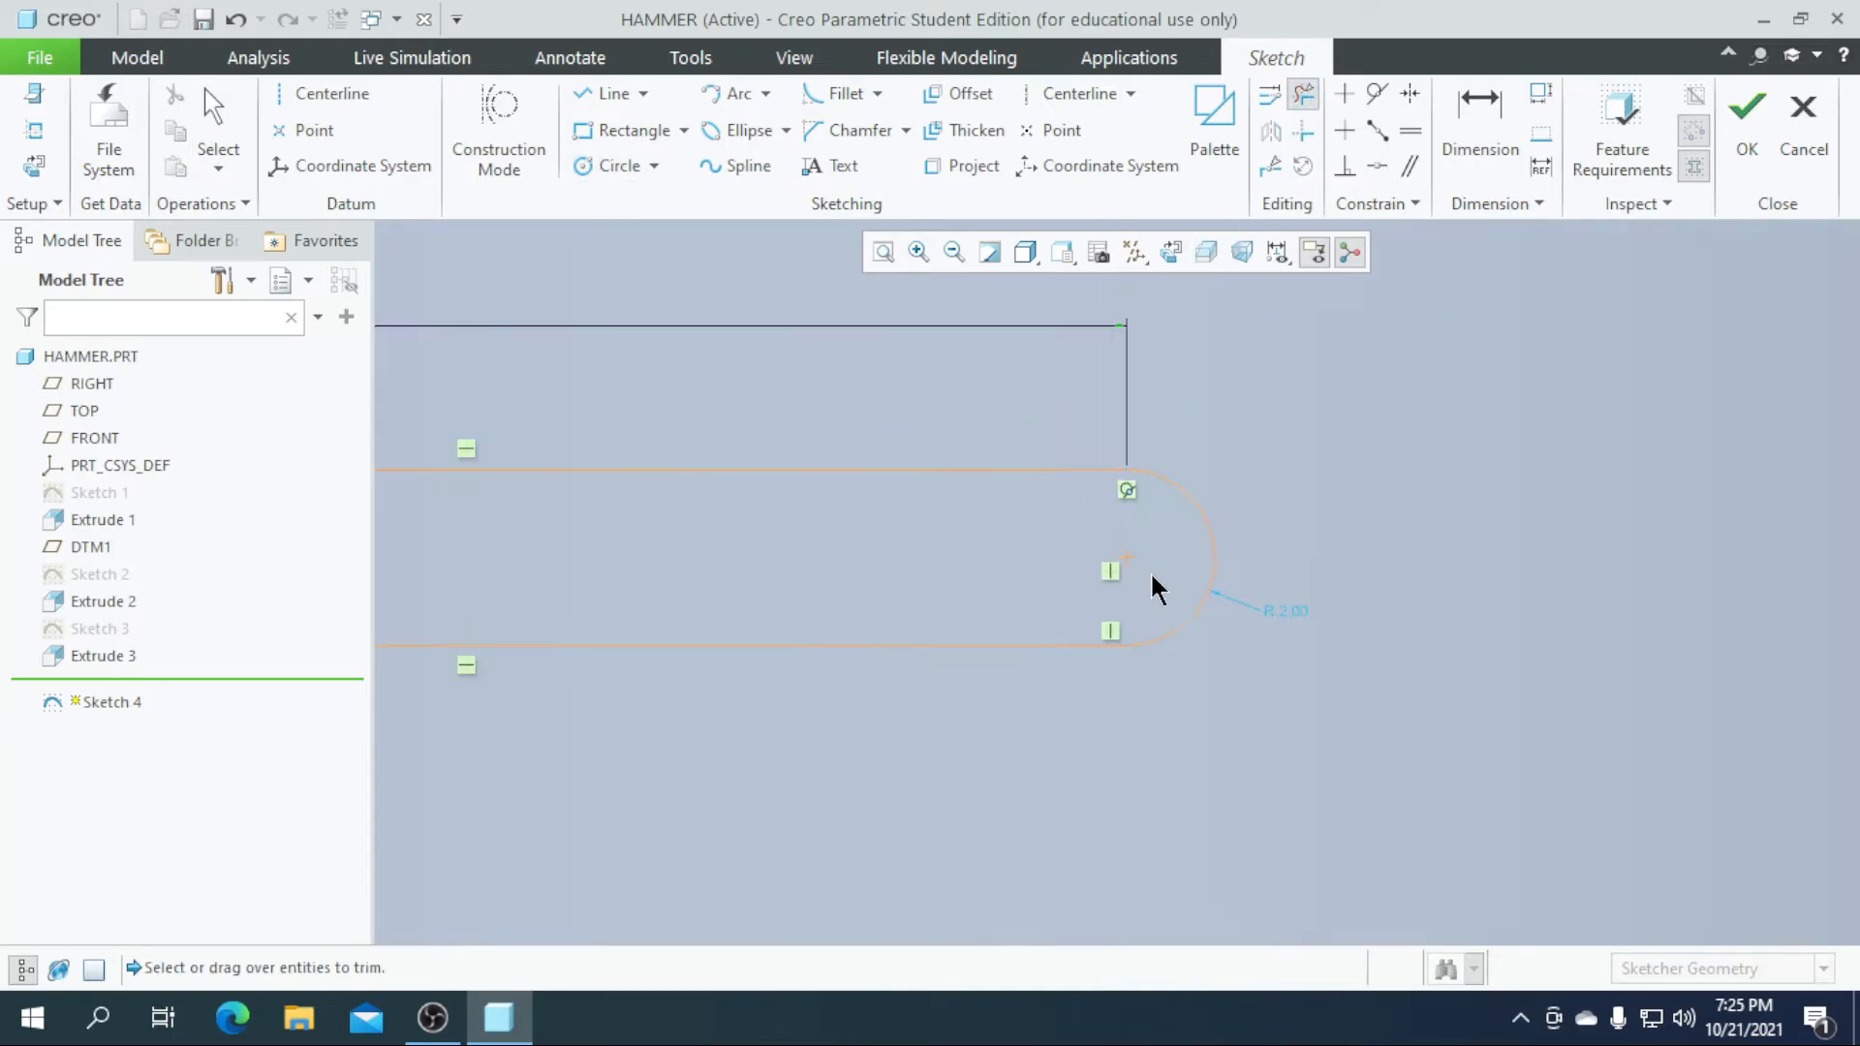
{"action": "scroll", "coordinate": [1160, 591], "scroll_direction": "down", "scroll_amount": 3}
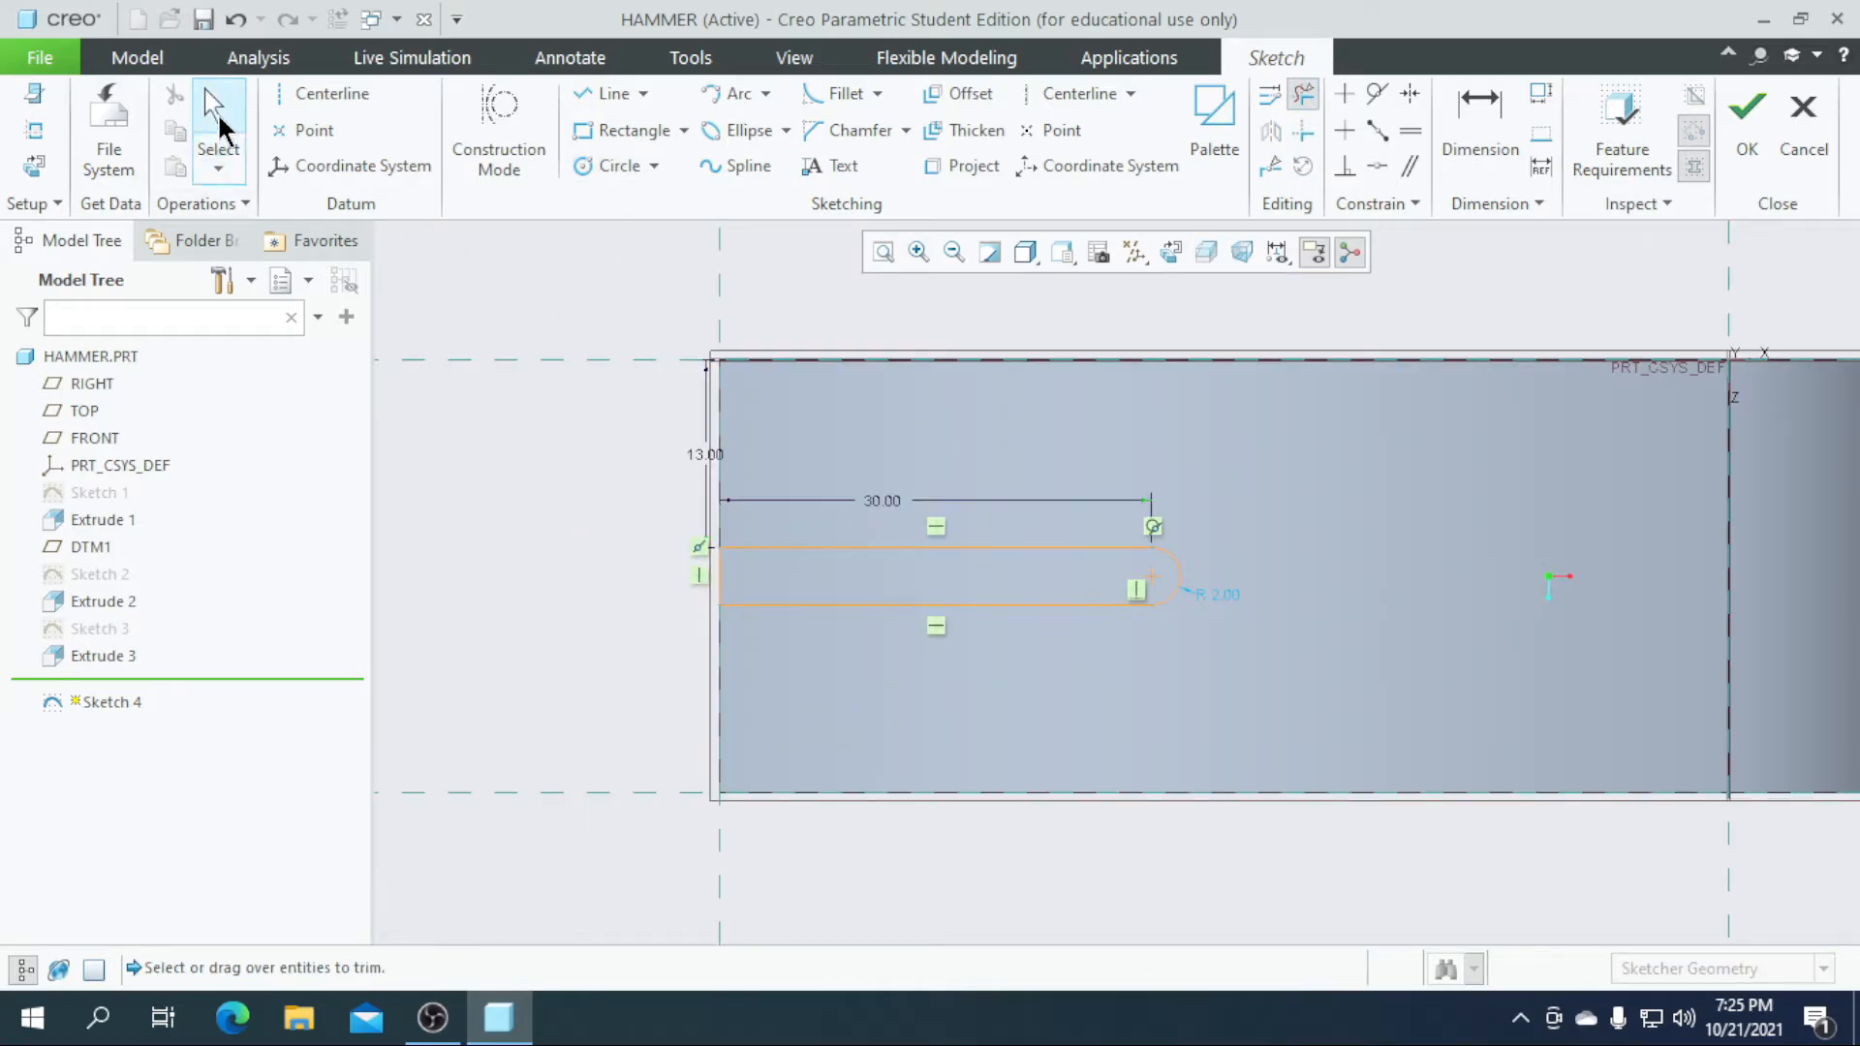
{"action": "left_click", "coordinate": [217, 128]}
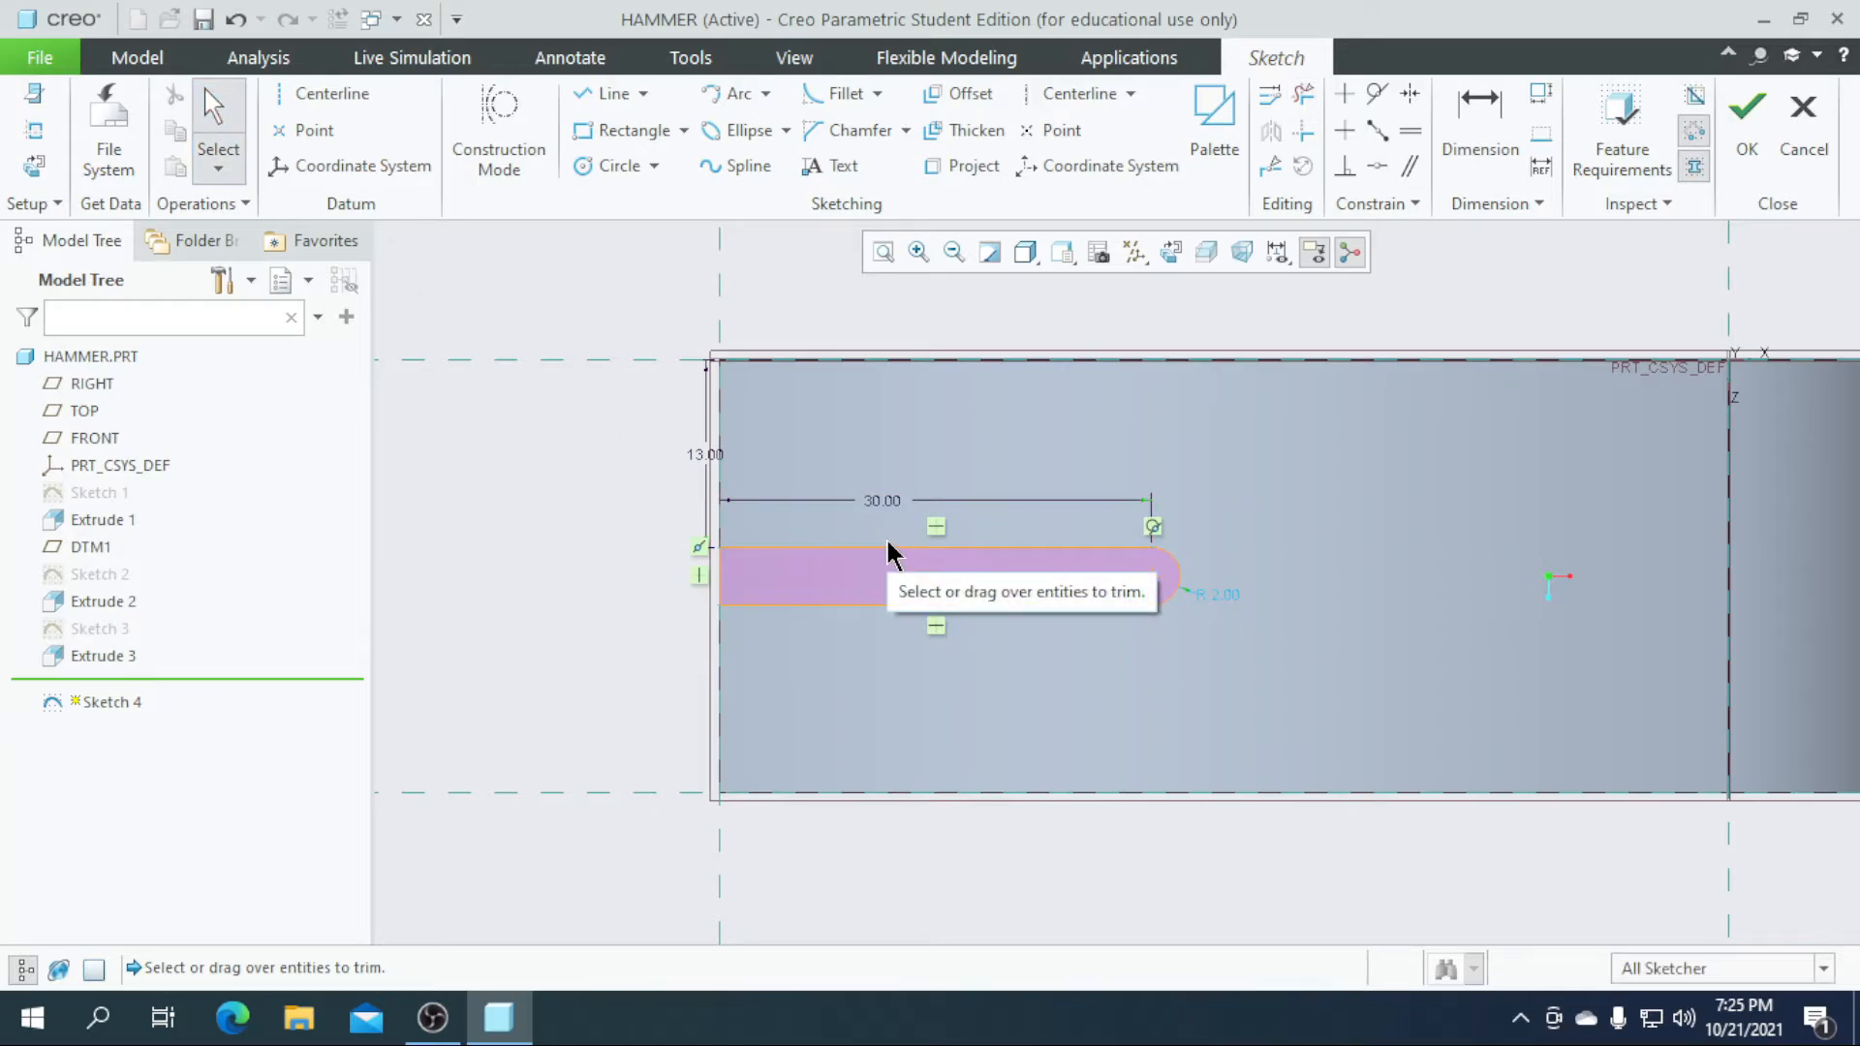
{"action": "left_click", "coordinate": [1729, 139]}
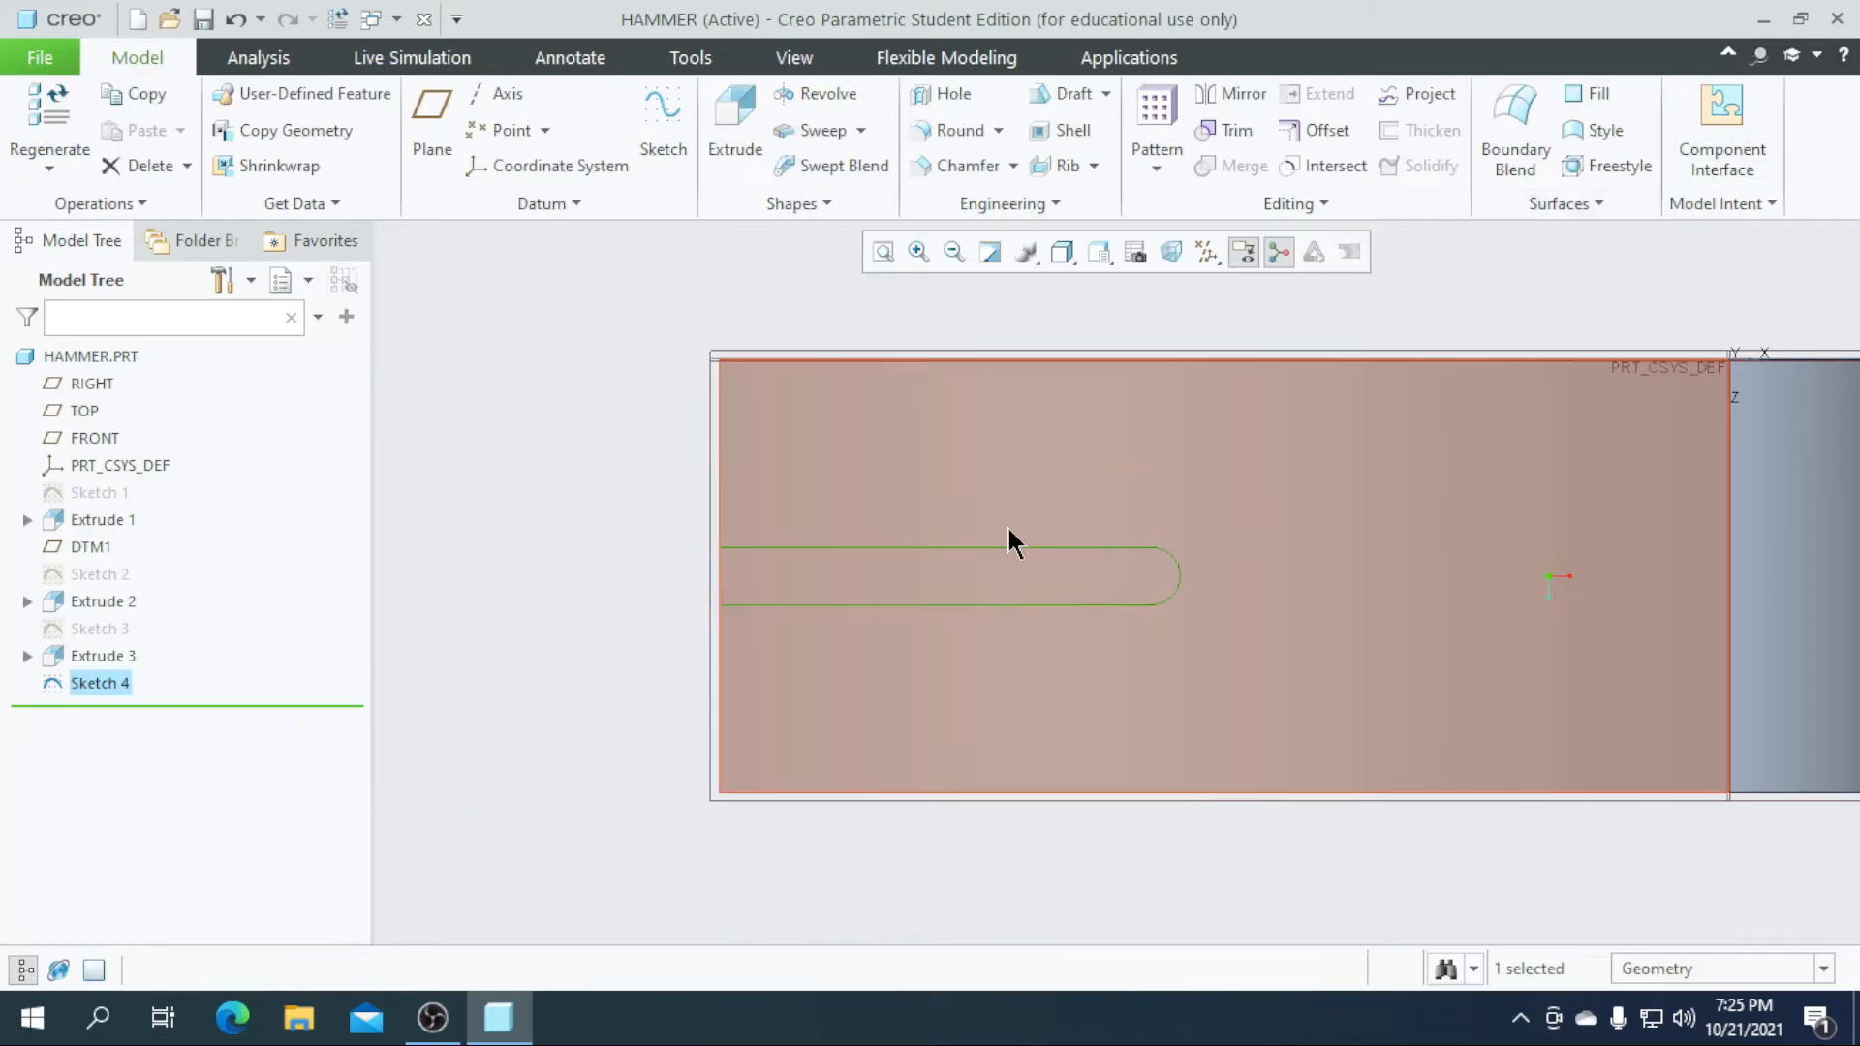
- Cut the slot through the claw with a symmetric Extrude about 32.16 deep that removes material, and complete the feature
{"action": "scroll", "coordinate": [1008, 533], "scroll_direction": "up", "scroll_amount": 2}
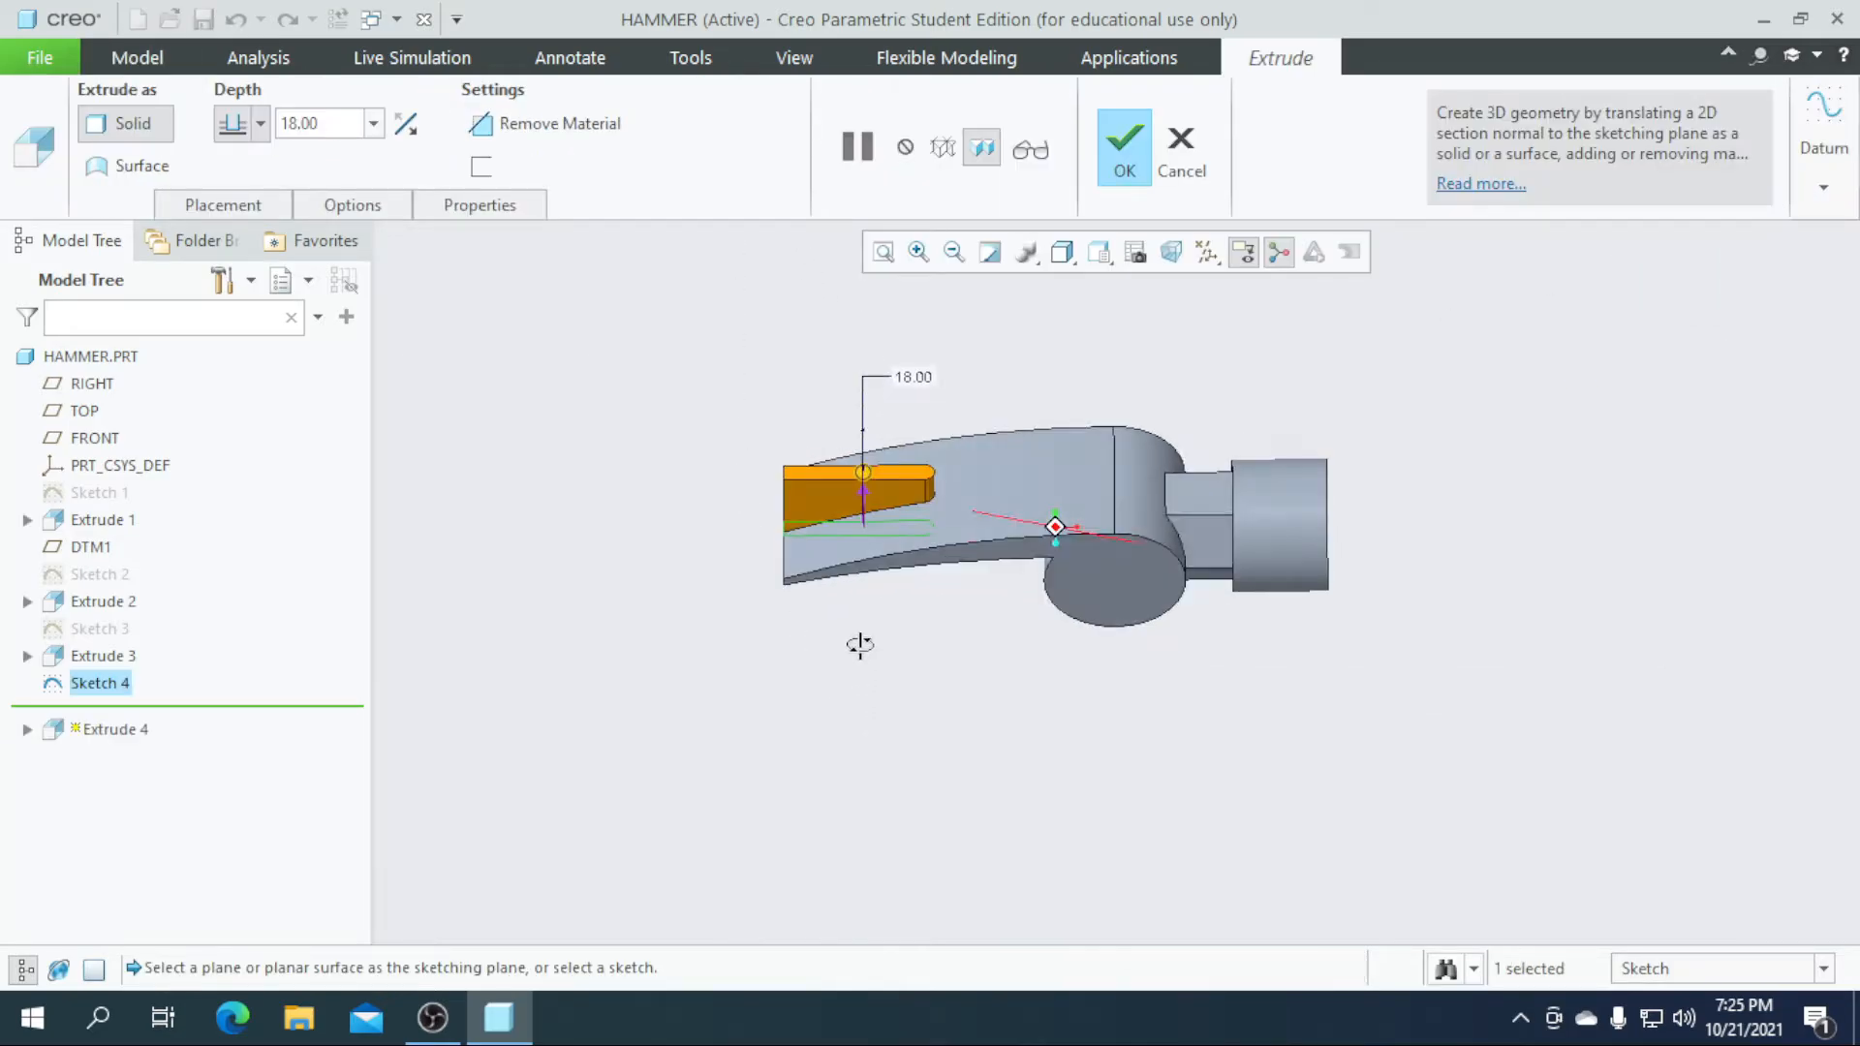
{"action": "left_click", "coordinate": [260, 128]}
{"action": "left_click", "coordinate": [235, 205]}
{"action": "middle_click_drag", "start_coordinate": [691, 743], "coordinate": [677, 694]}
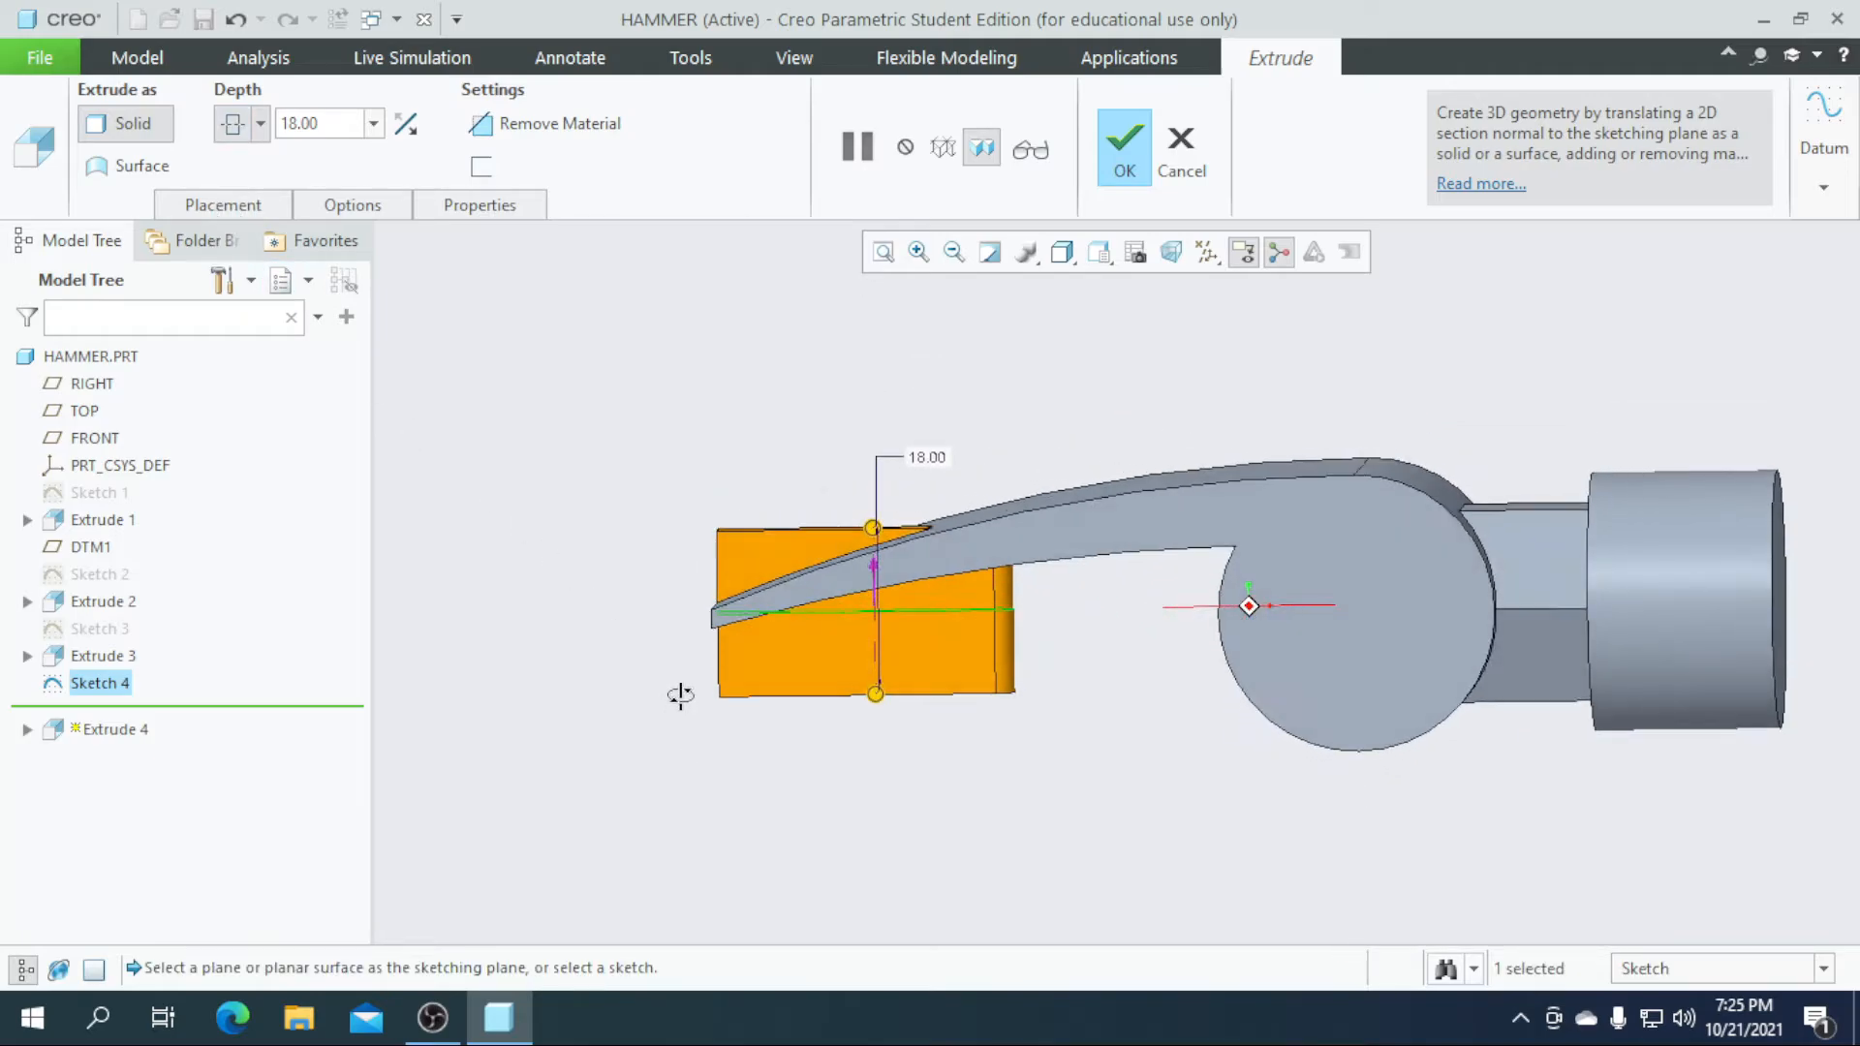
{"action": "left_click_drag", "start_coordinate": [871, 530], "coordinate": [872, 462]}
{"action": "left_click", "coordinate": [496, 124]}
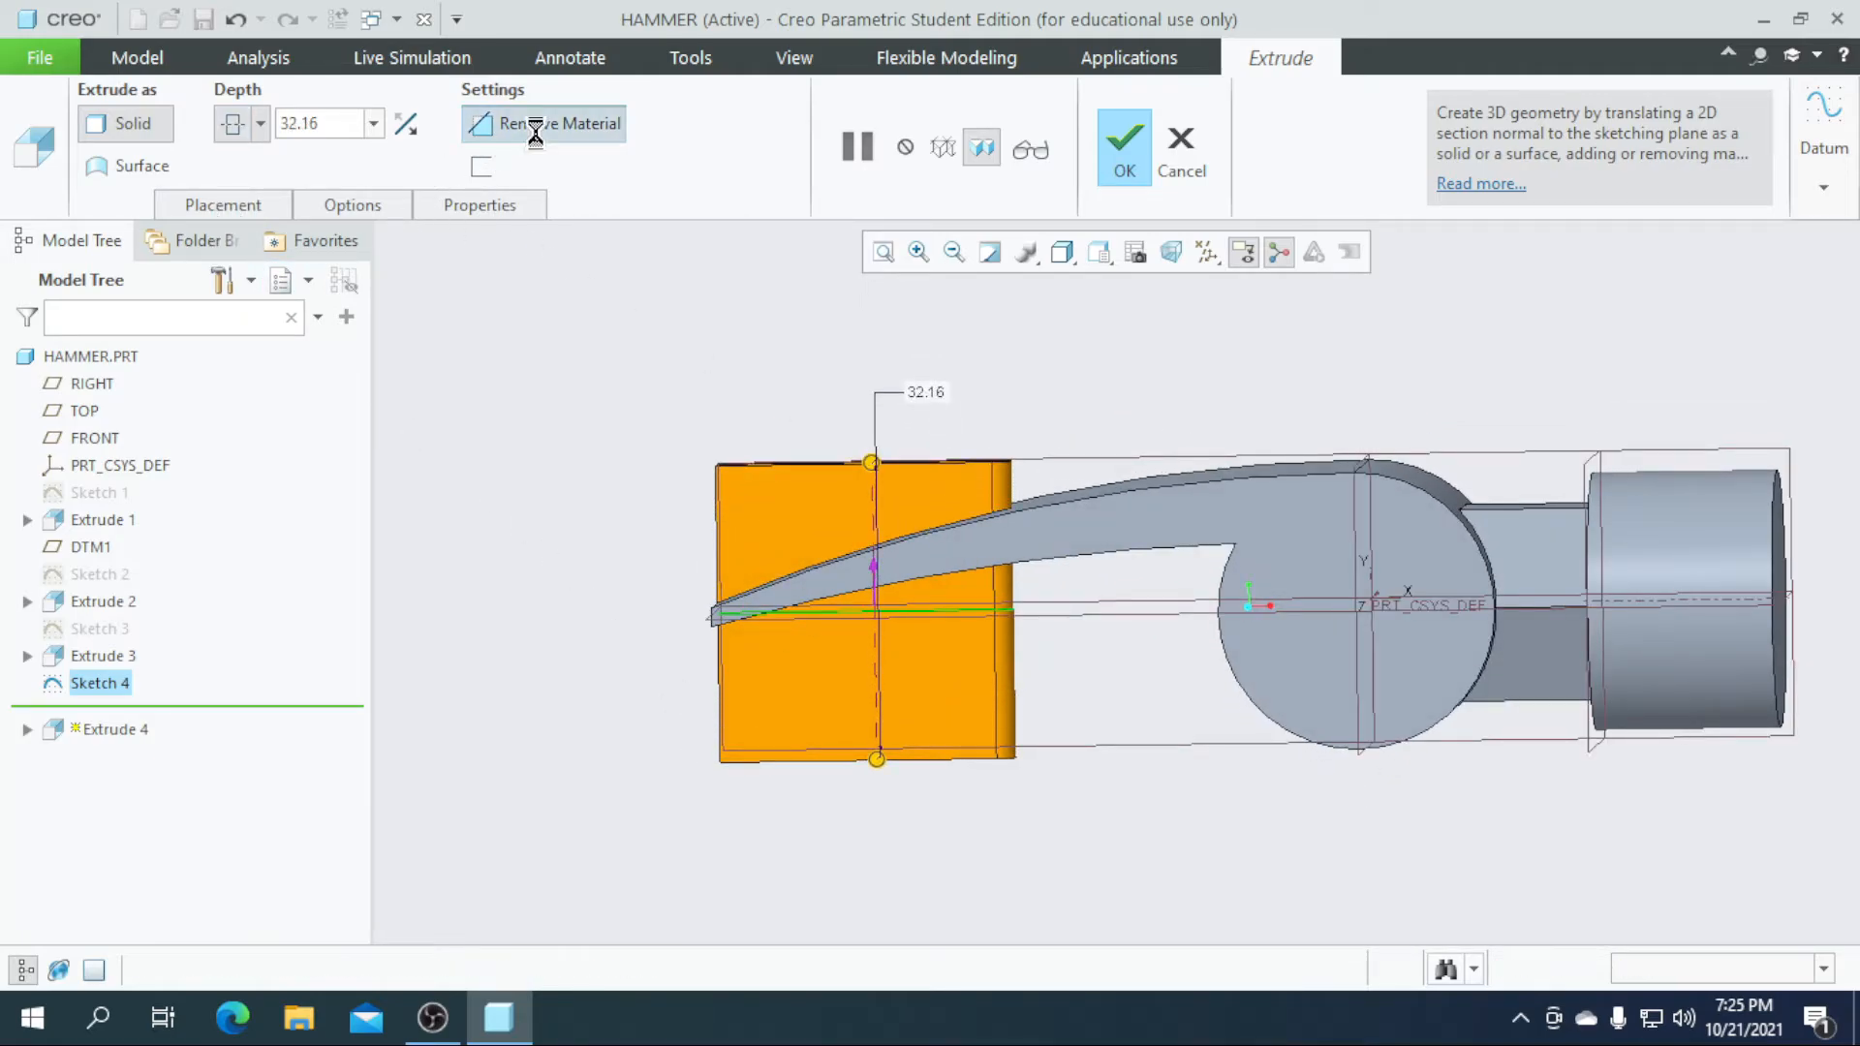
{"action": "mouse_move", "coordinate": [639, 556]}
{"action": "middle_mouse_down"}
{"action": "mouse_move", "coordinate": [675, 690]}
{"action": "mouse_move", "coordinate": [640, 597]}
{"action": "mouse_move", "coordinate": [652, 462]}
{"action": "mouse_move", "coordinate": [677, 424]}
{"action": "mouse_move", "coordinate": [659, 555]}
{"action": "mouse_move", "coordinate": [668, 543]}
{"action": "middle_mouse_up"}
{"action": "left_click", "coordinate": [1124, 153]}
{"action": "left_click", "coordinate": [777, 700]}
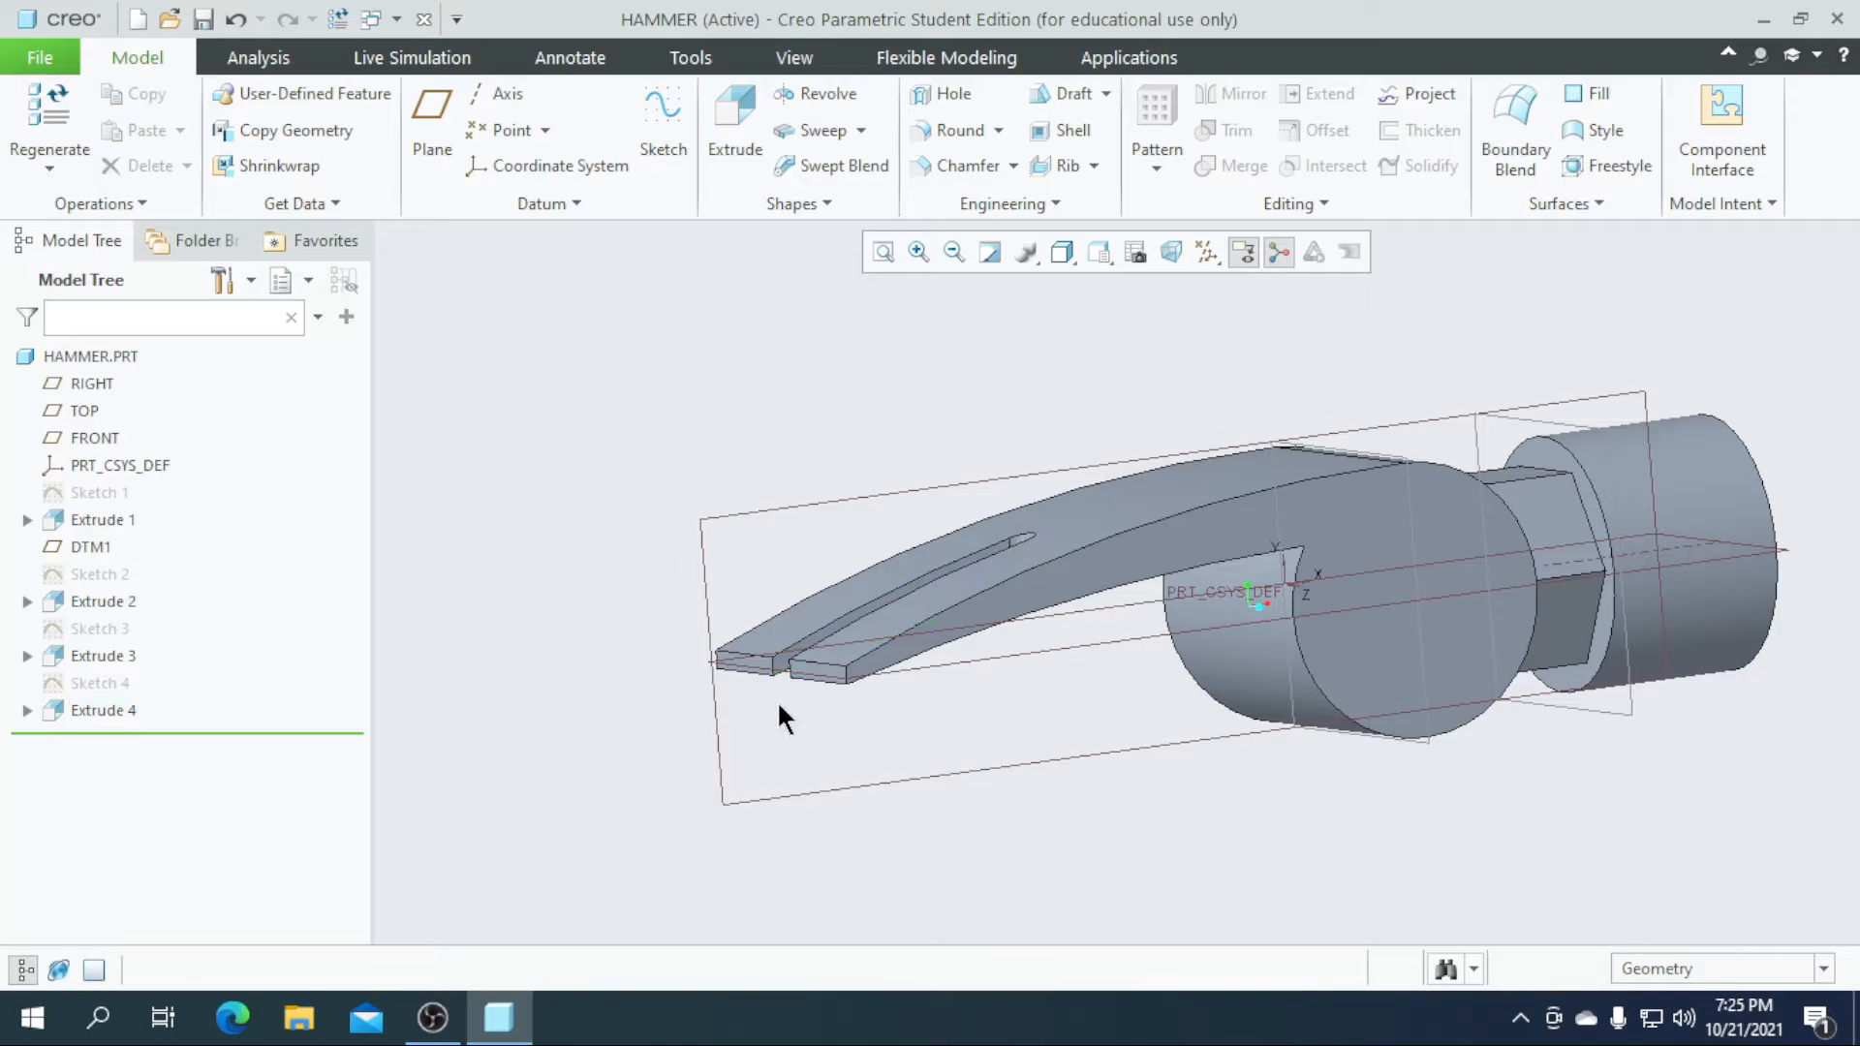
- Start an edge chamfer on the upper tip edge of the nearer claw prong and set its size to 1
{"action": "scroll", "coordinate": [777, 715], "scroll_direction": "down", "scroll_amount": 5}
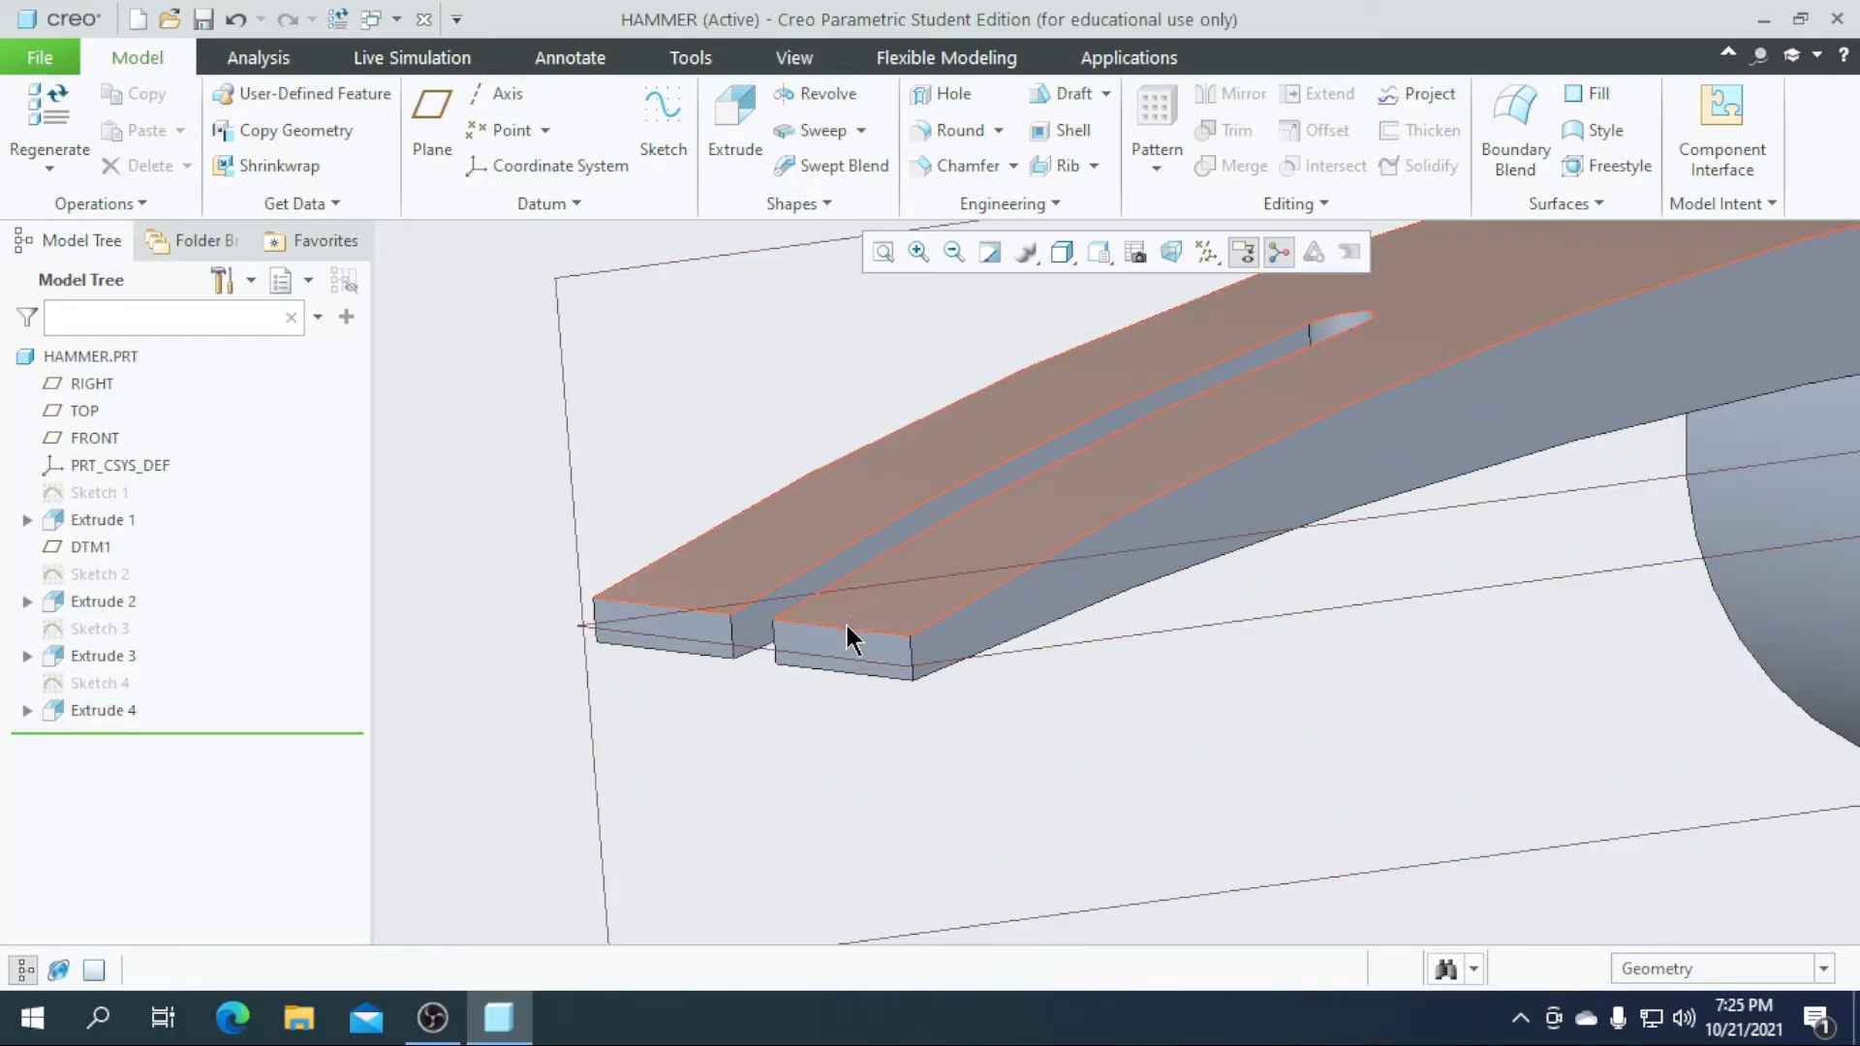
{"action": "left_click", "coordinate": [964, 166]}
{"action": "scroll", "coordinate": [787, 727], "scroll_direction": "down", "scroll_amount": 3}
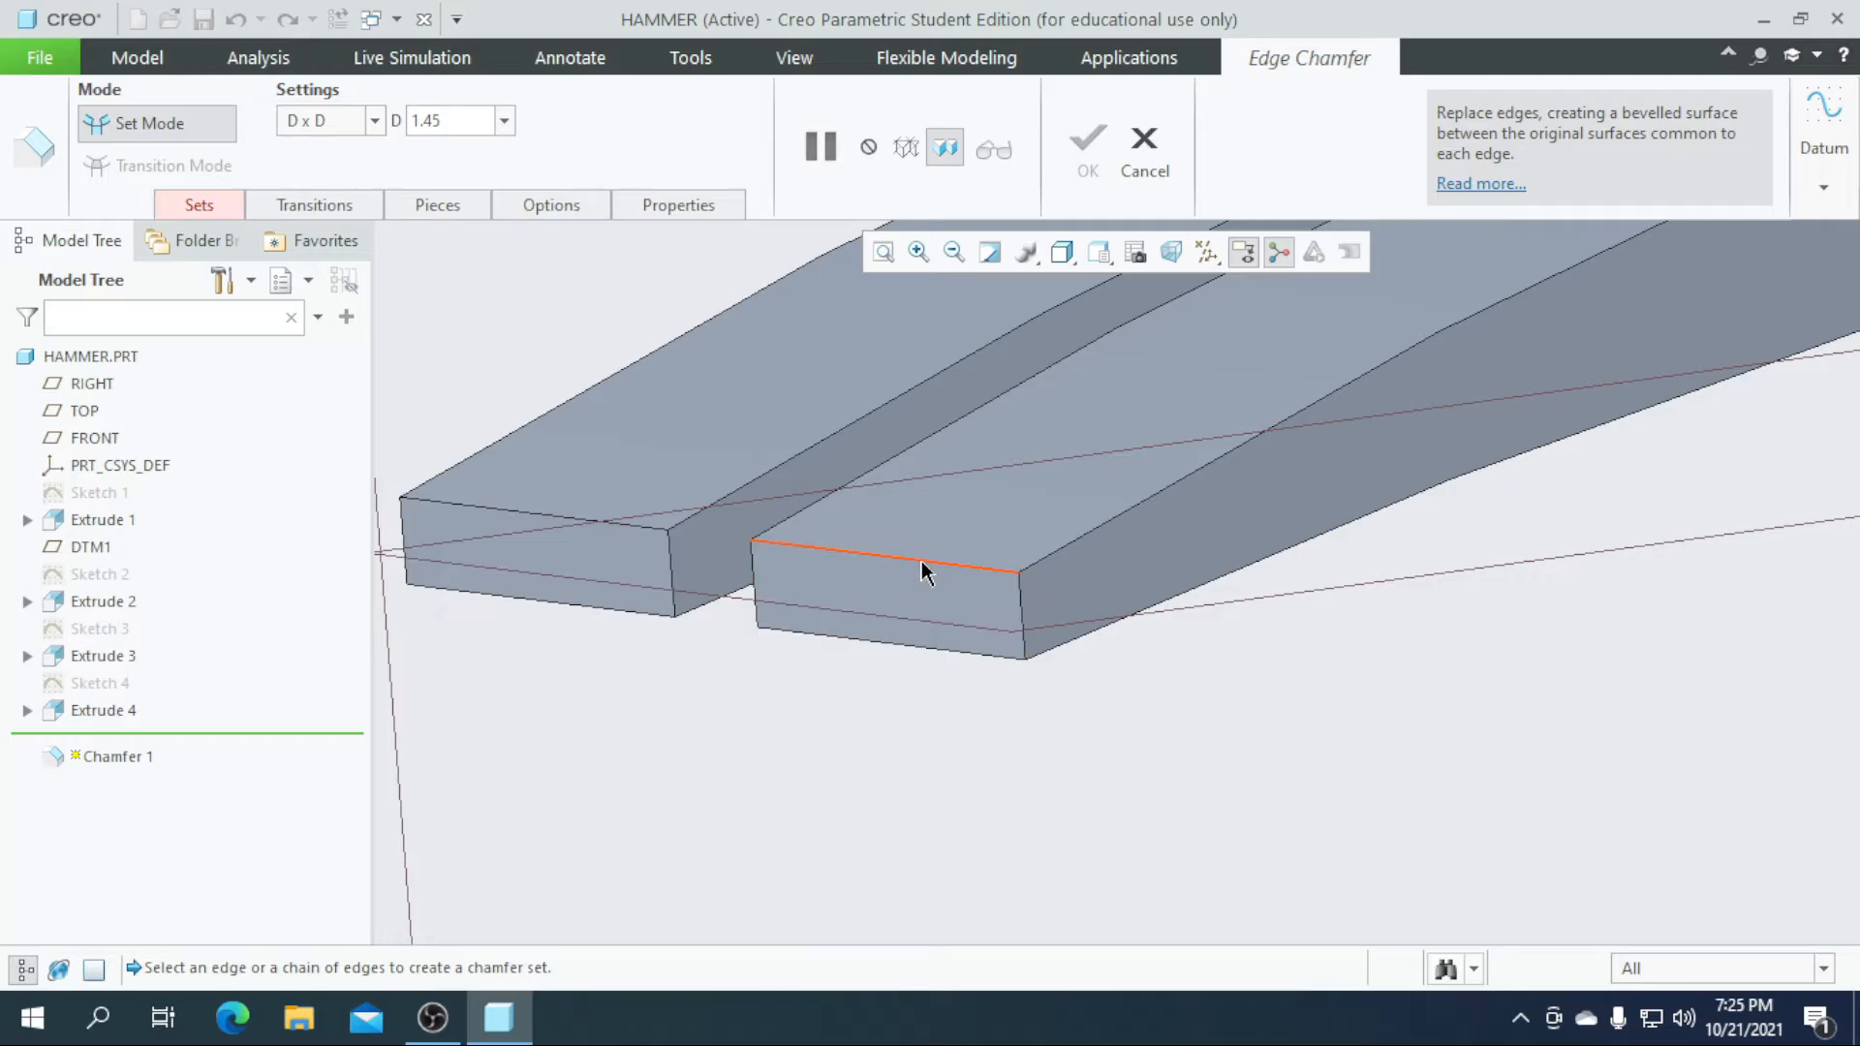
{"action": "left_click", "coordinate": [927, 570]}
{"action": "scroll", "coordinate": [921, 736], "scroll_direction": "up", "scroll_amount": 5}
{"action": "scroll", "coordinate": [795, 789], "scroll_direction": "down", "scroll_amount": 4}
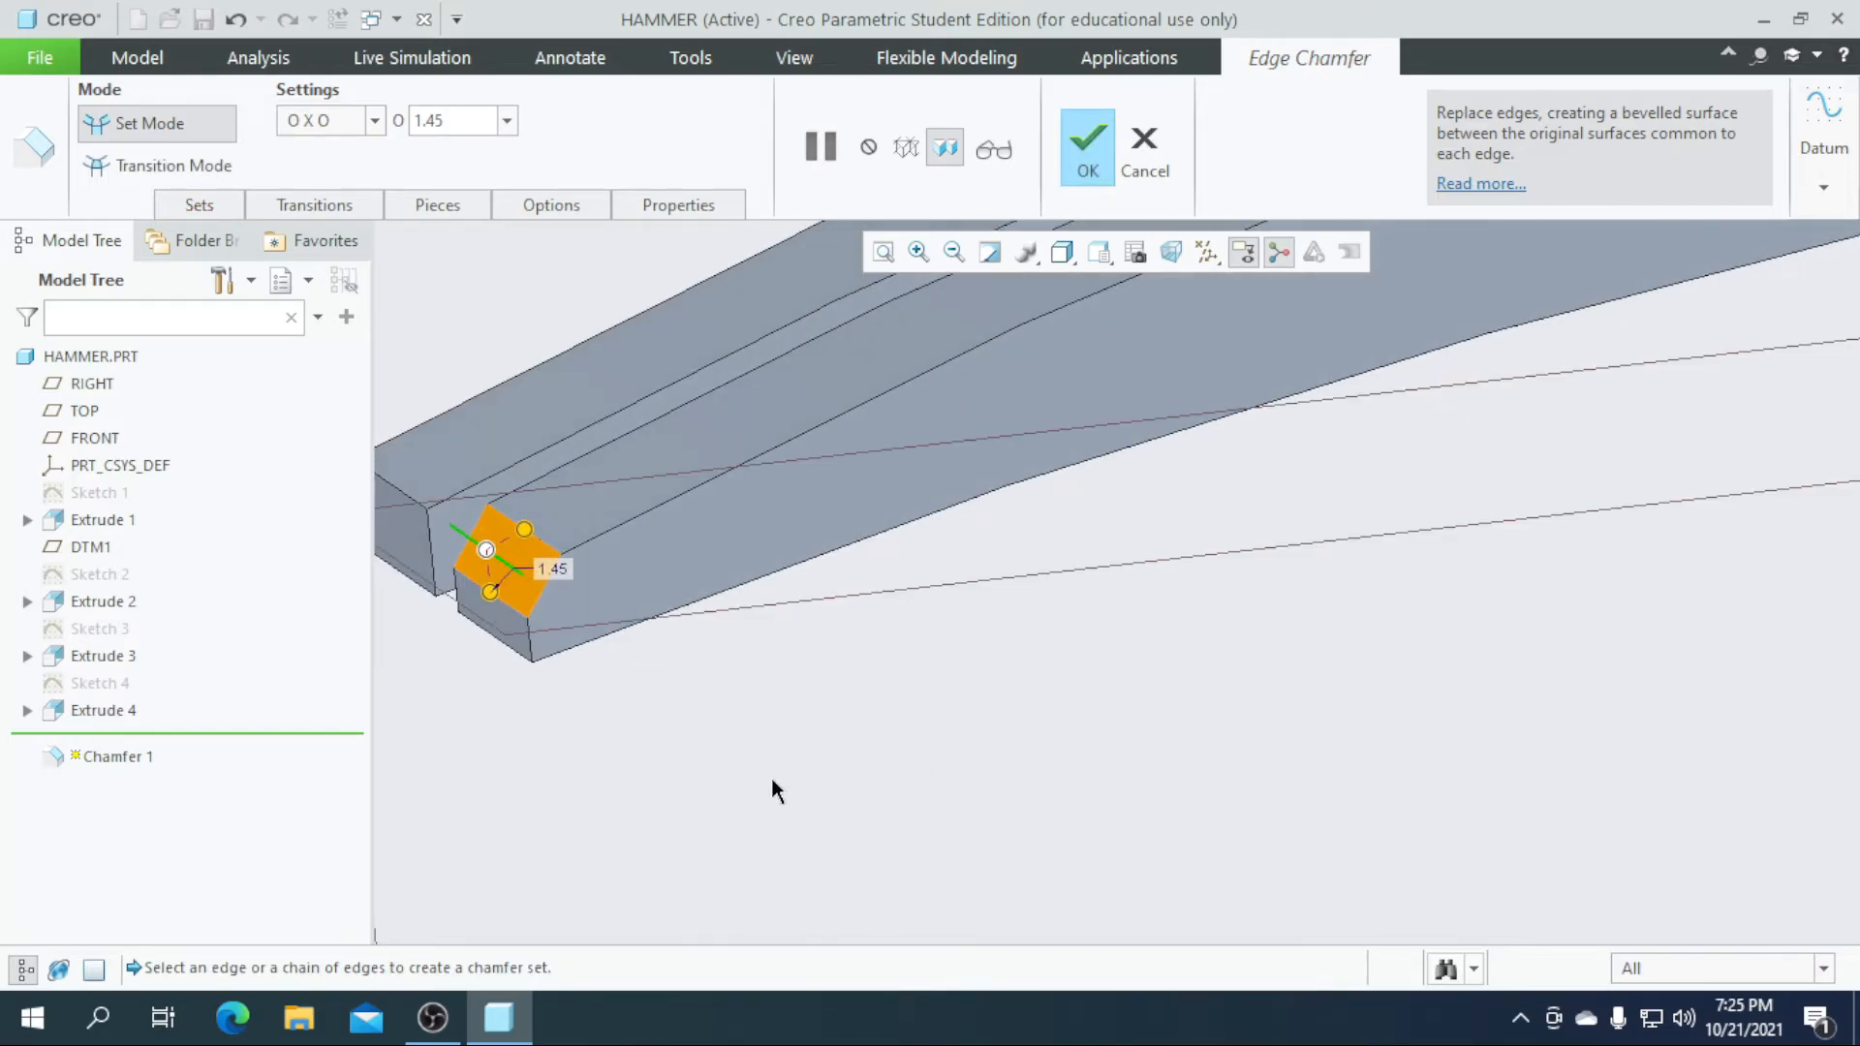
{"action": "scroll", "coordinate": [717, 799], "scroll_direction": "up", "scroll_amount": 1}
{"action": "scroll", "coordinate": [585, 688], "scroll_direction": "down", "scroll_amount": 1}
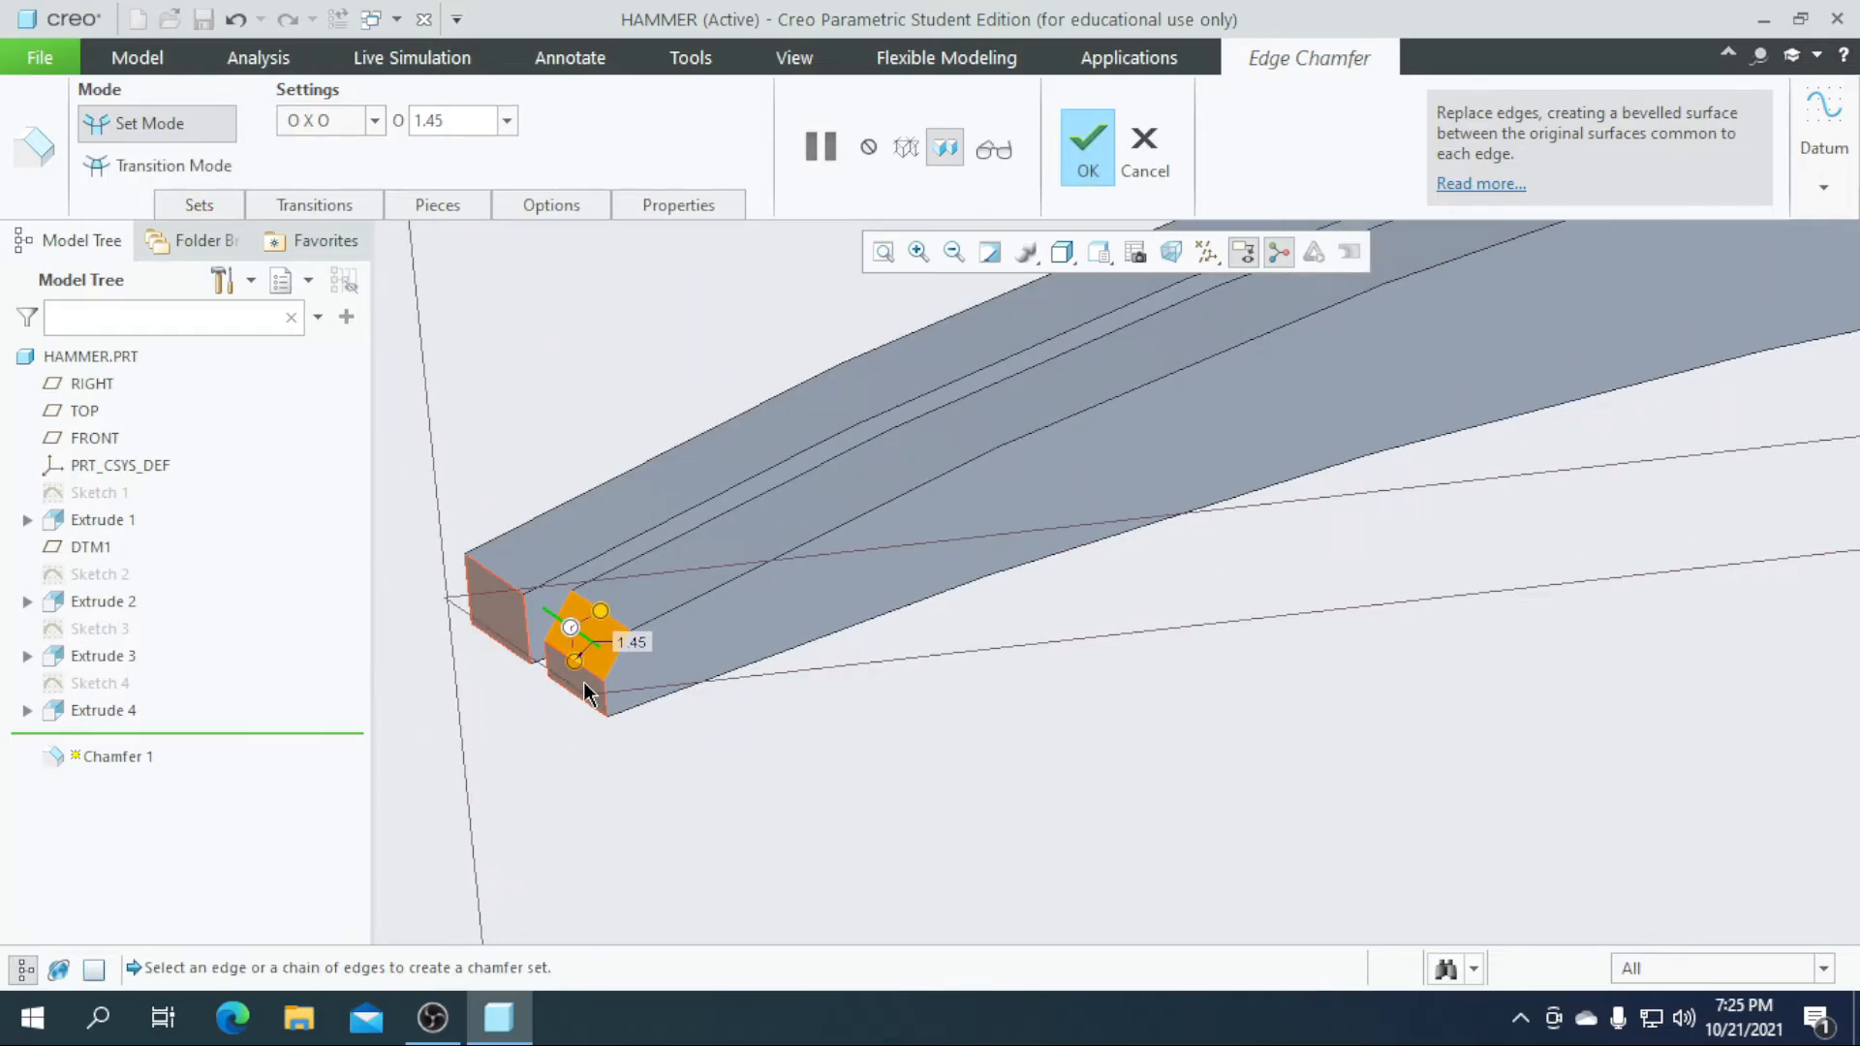
{"action": "double_click", "coordinate": [637, 640]}
{"action": "type", "text": "1"}
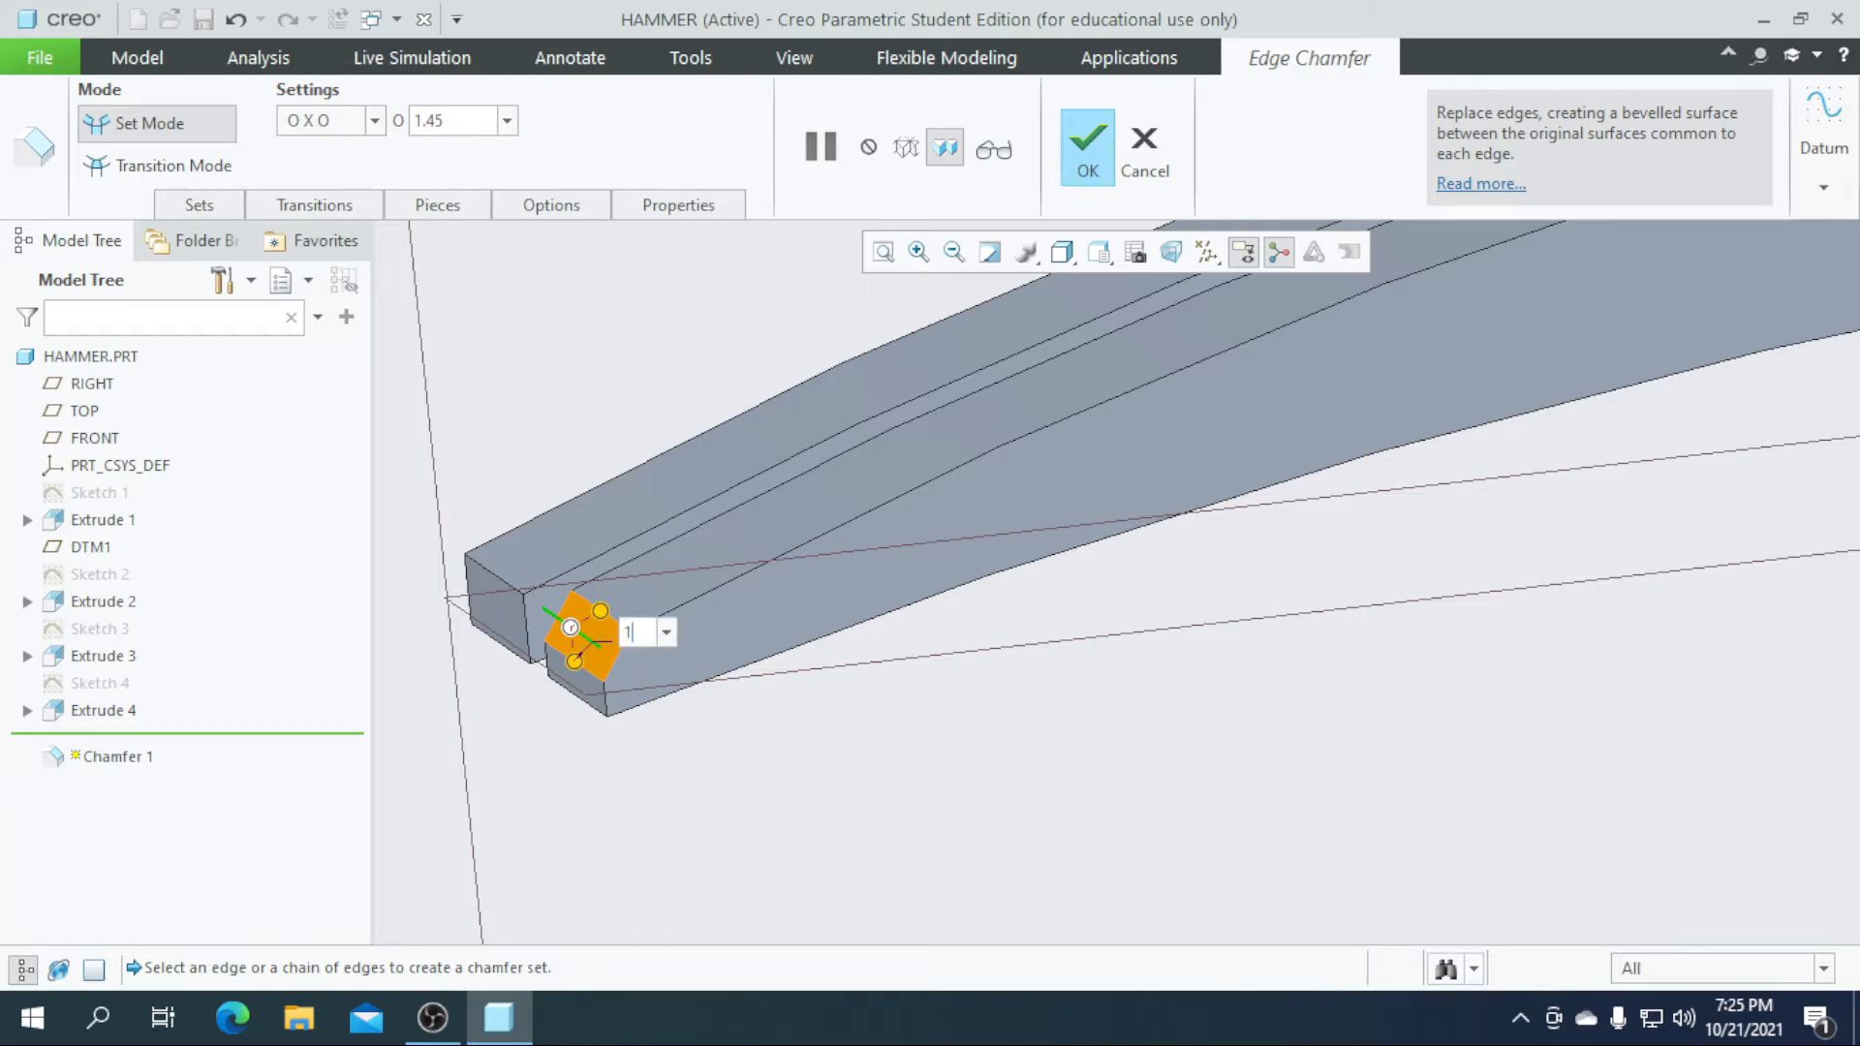
{"action": "key", "text": "Return"}
- Add the upper tip edge of the other claw prong to the chamfer
{"action": "scroll", "coordinate": [659, 831], "scroll_direction": "up", "scroll_amount": 2}
{"action": "scroll", "coordinate": [547, 722], "scroll_direction": "down", "scroll_amount": 4}
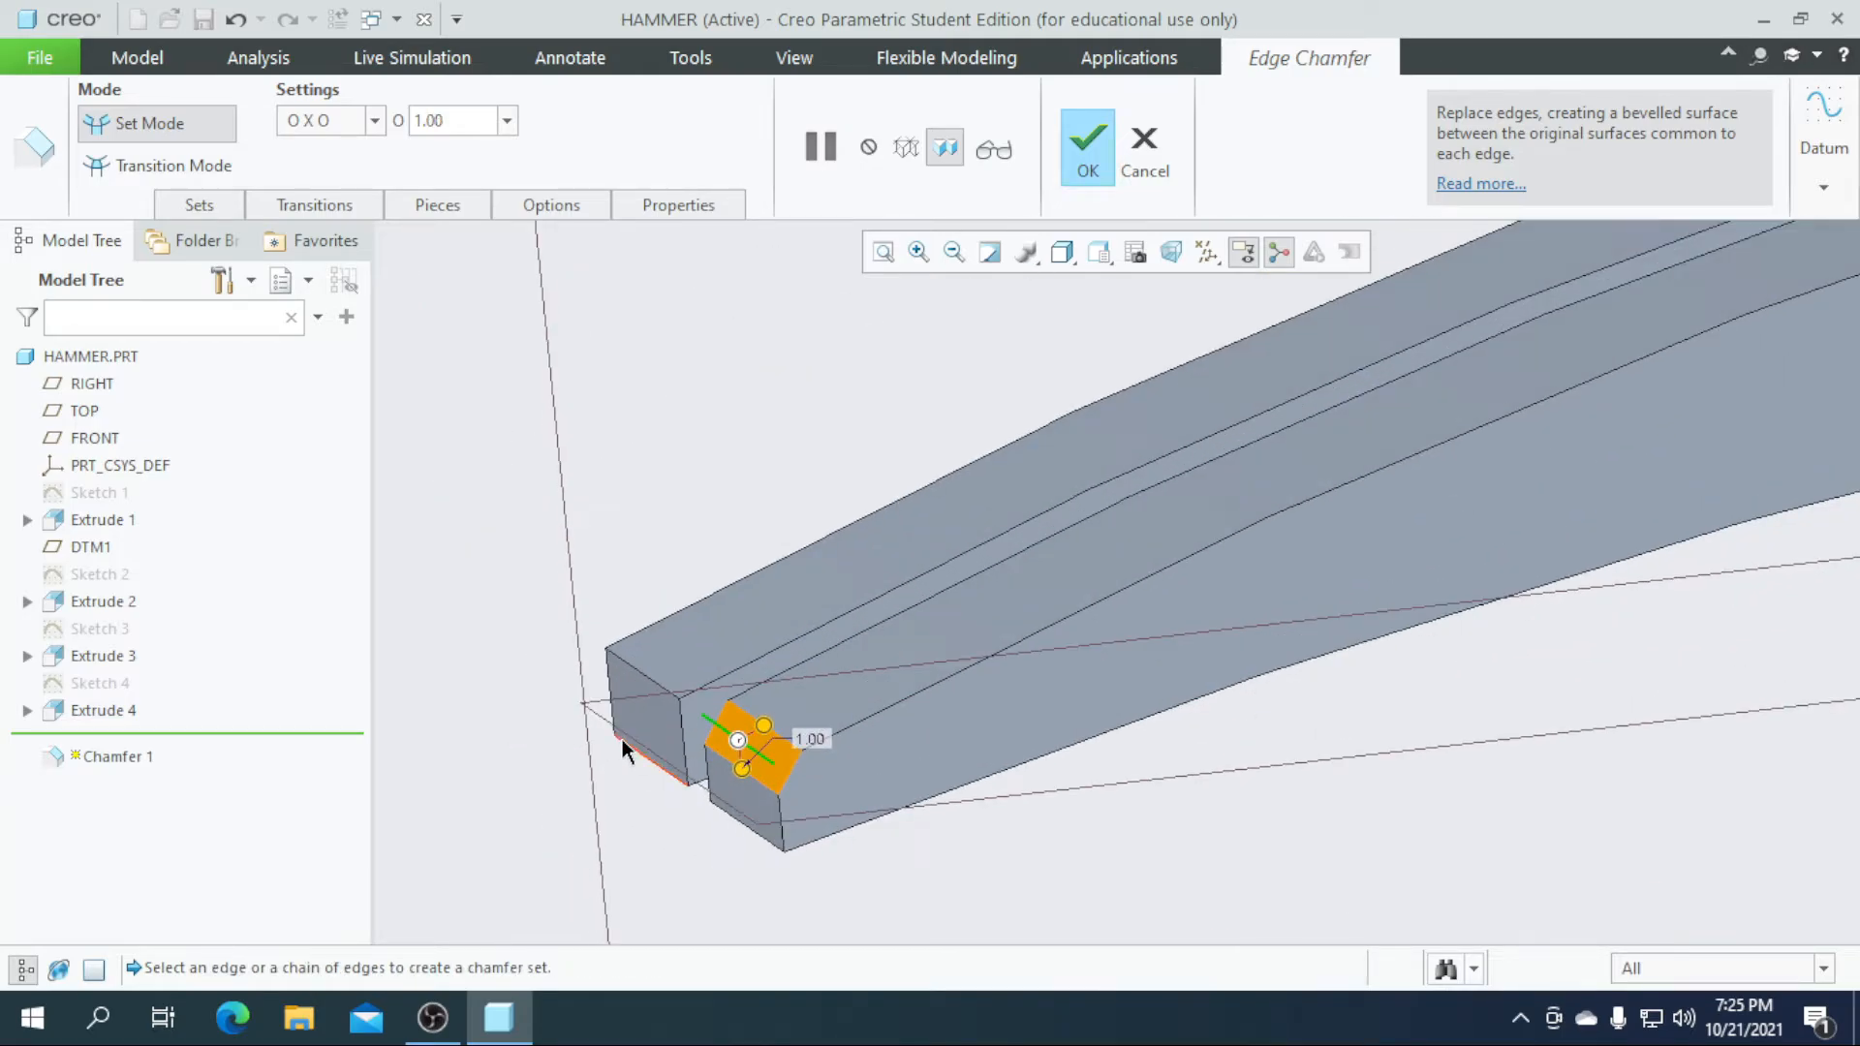
{"action": "left_click", "coordinate": [645, 676]}
- Add the underside tip edges of both claw prongs to the chamfer
{"action": "scroll", "coordinate": [754, 766], "scroll_direction": "up", "scroll_amount": 4}
{"action": "scroll", "coordinate": [858, 872], "scroll_direction": "down", "scroll_amount": 6}
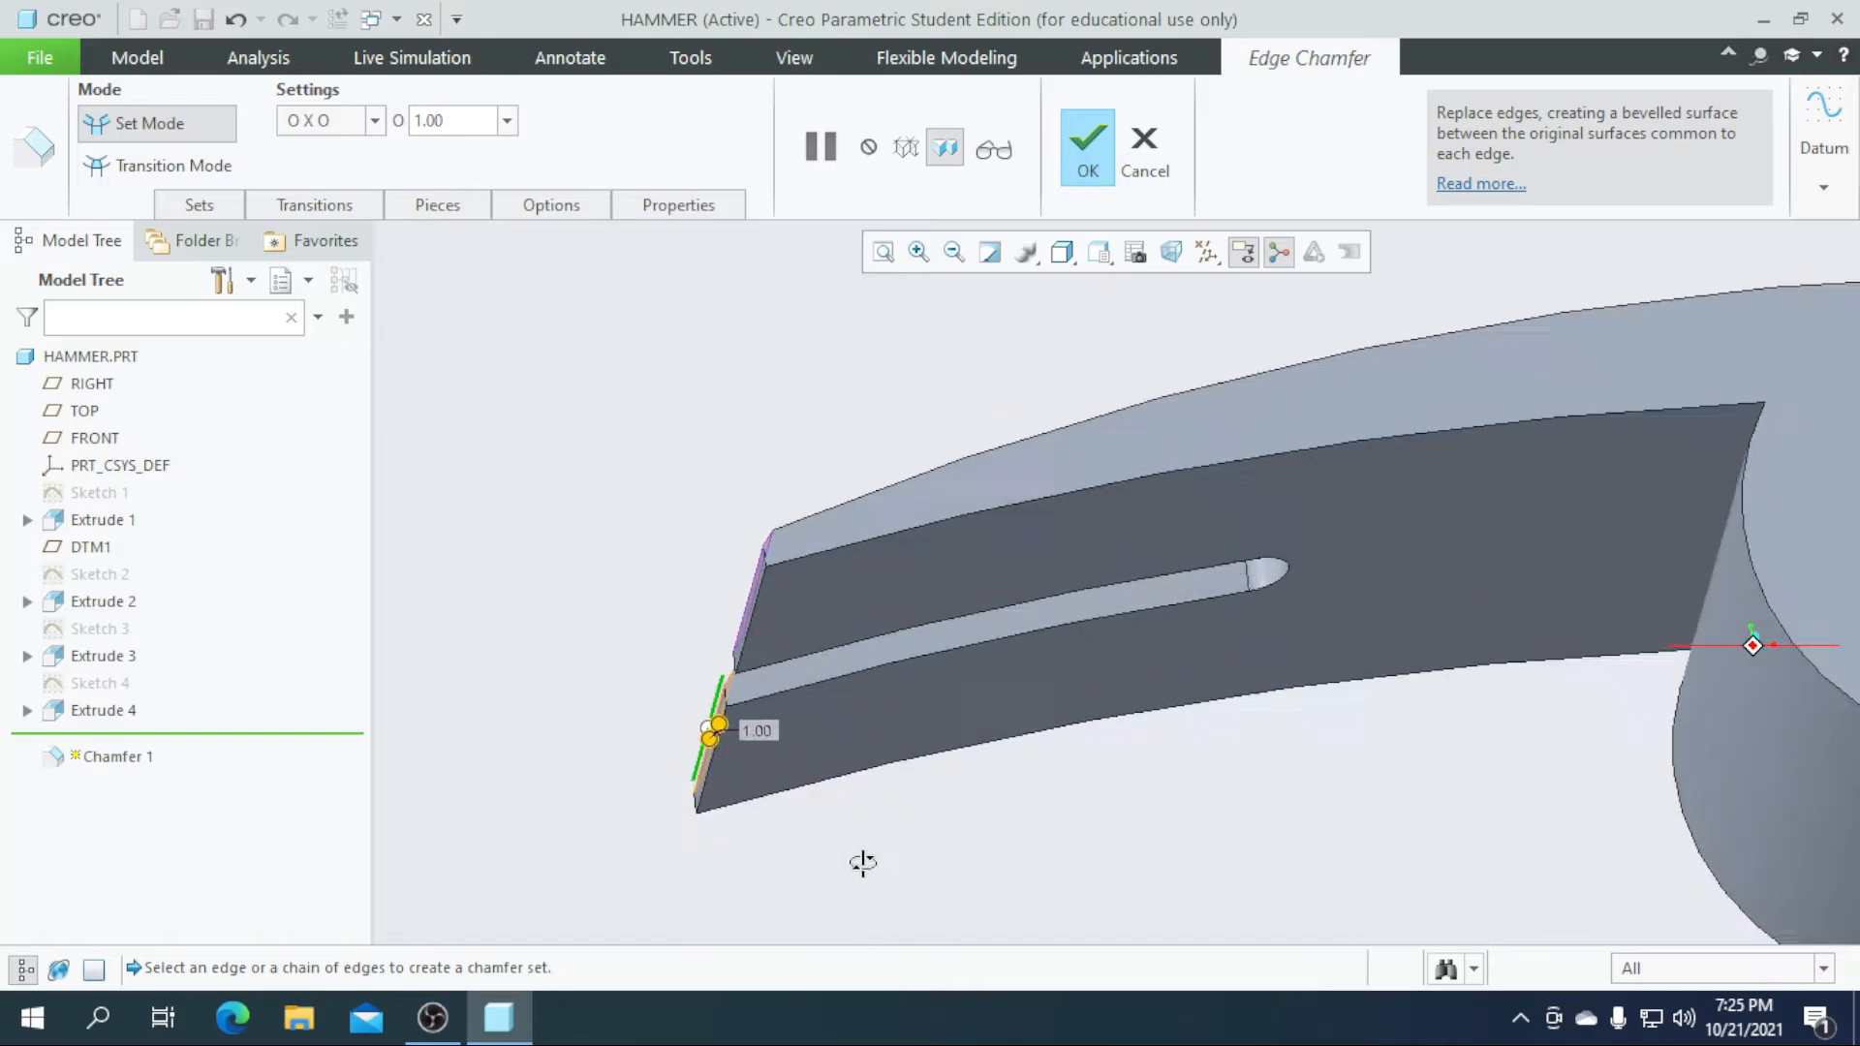
{"action": "scroll", "coordinate": [988, 760], "scroll_direction": "down", "scroll_amount": 5}
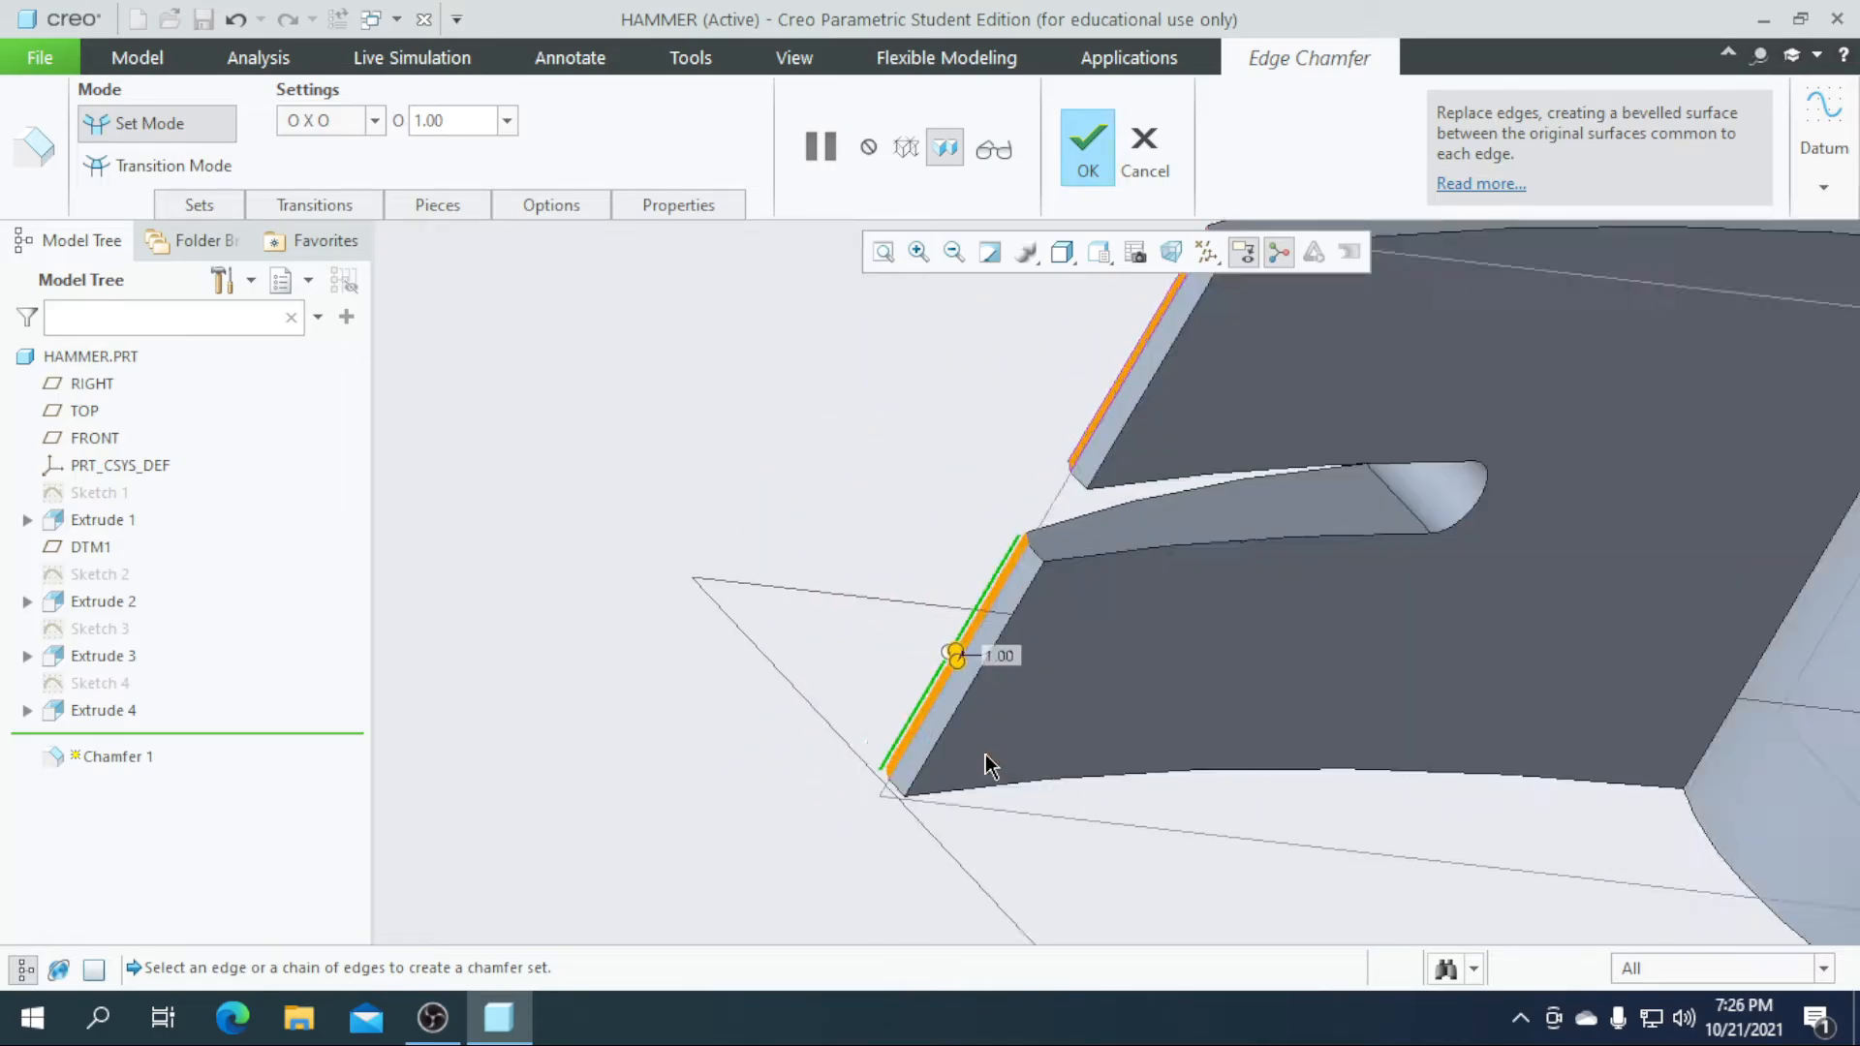
{"action": "scroll", "coordinate": [963, 635], "scroll_direction": "up", "scroll_amount": 3}
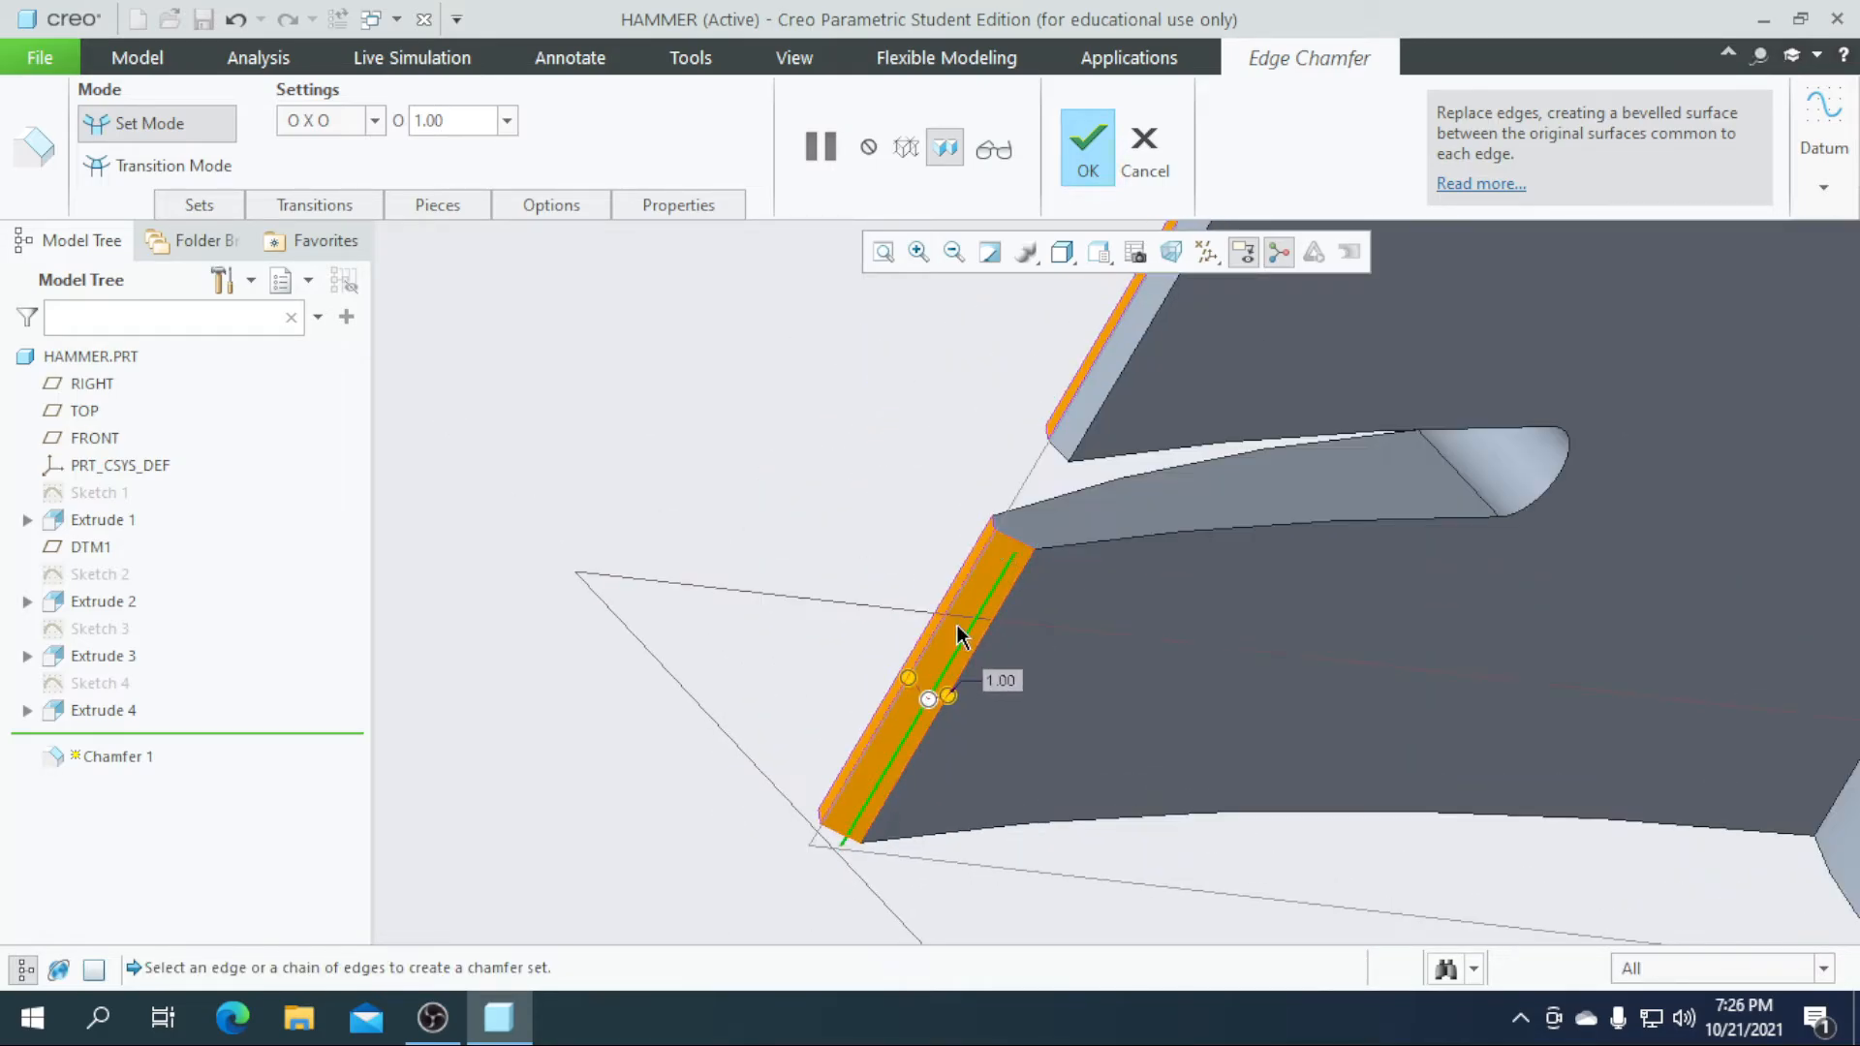
{"action": "left_click", "coordinate": [1095, 426]}
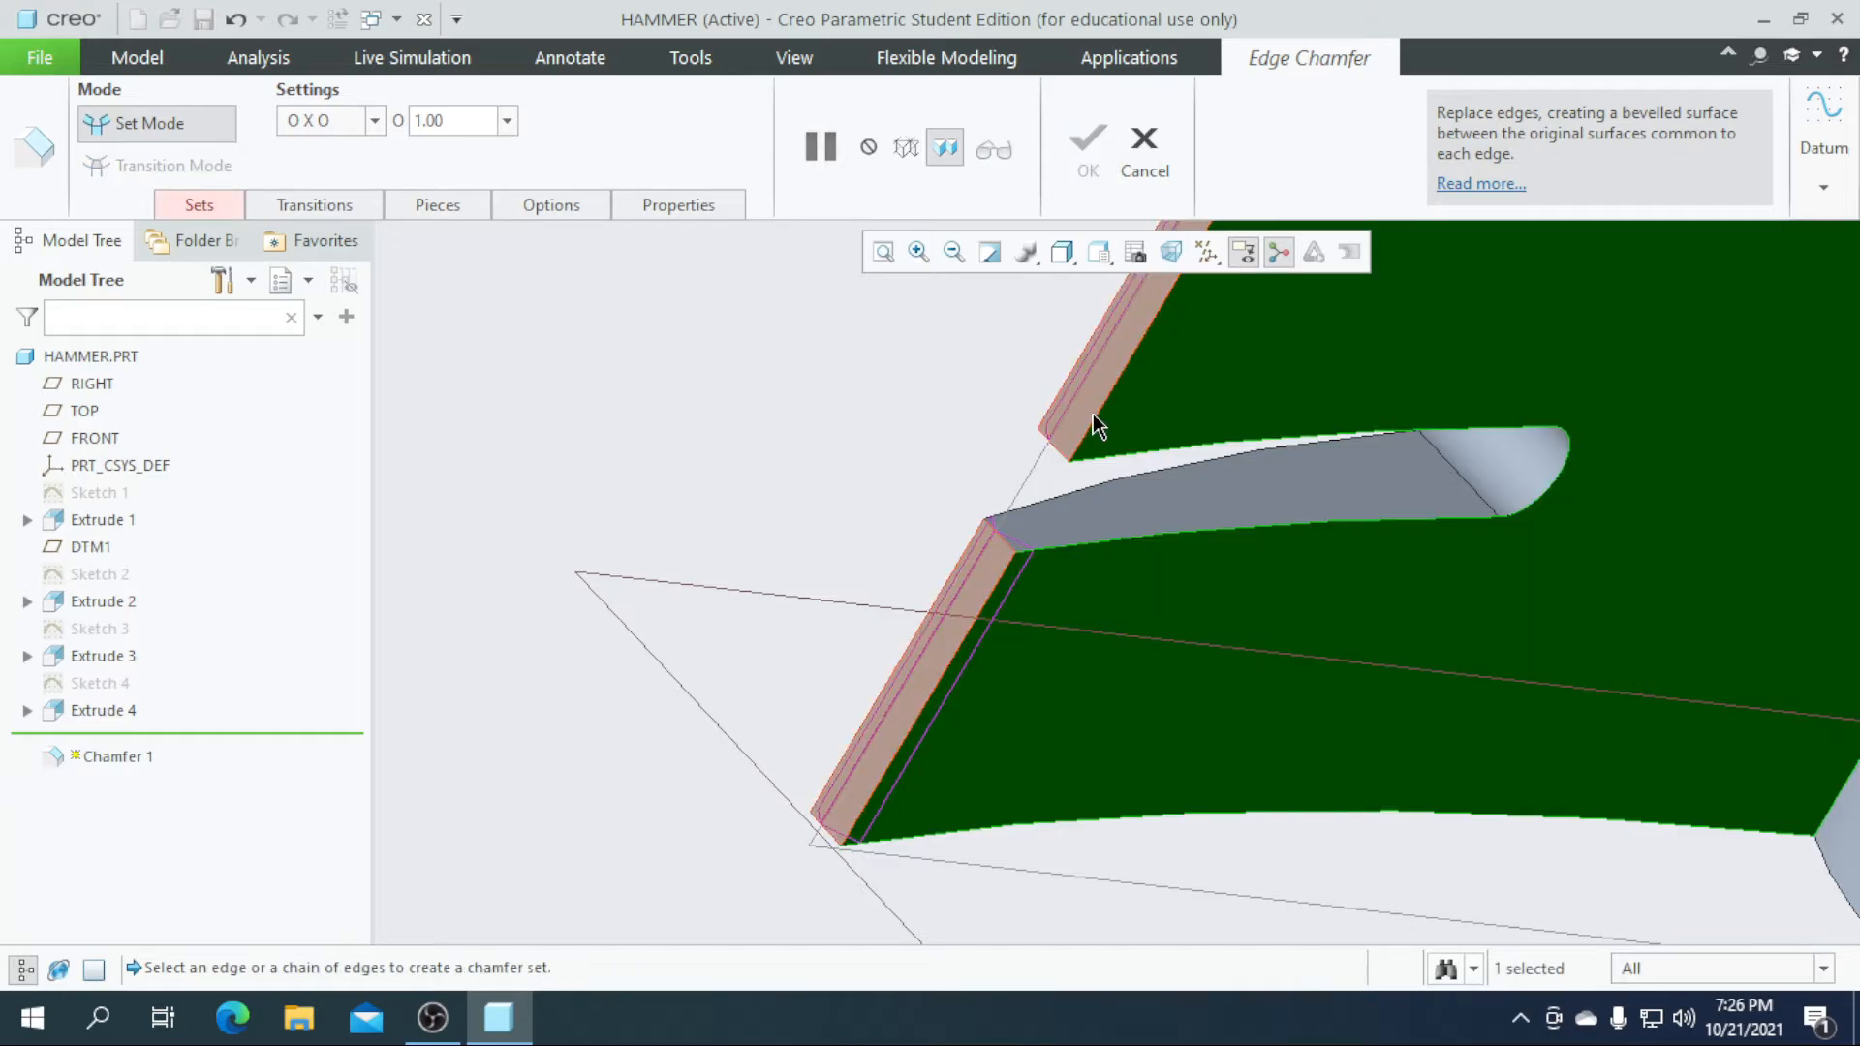
{"action": "left_click", "coordinate": [1070, 517]}
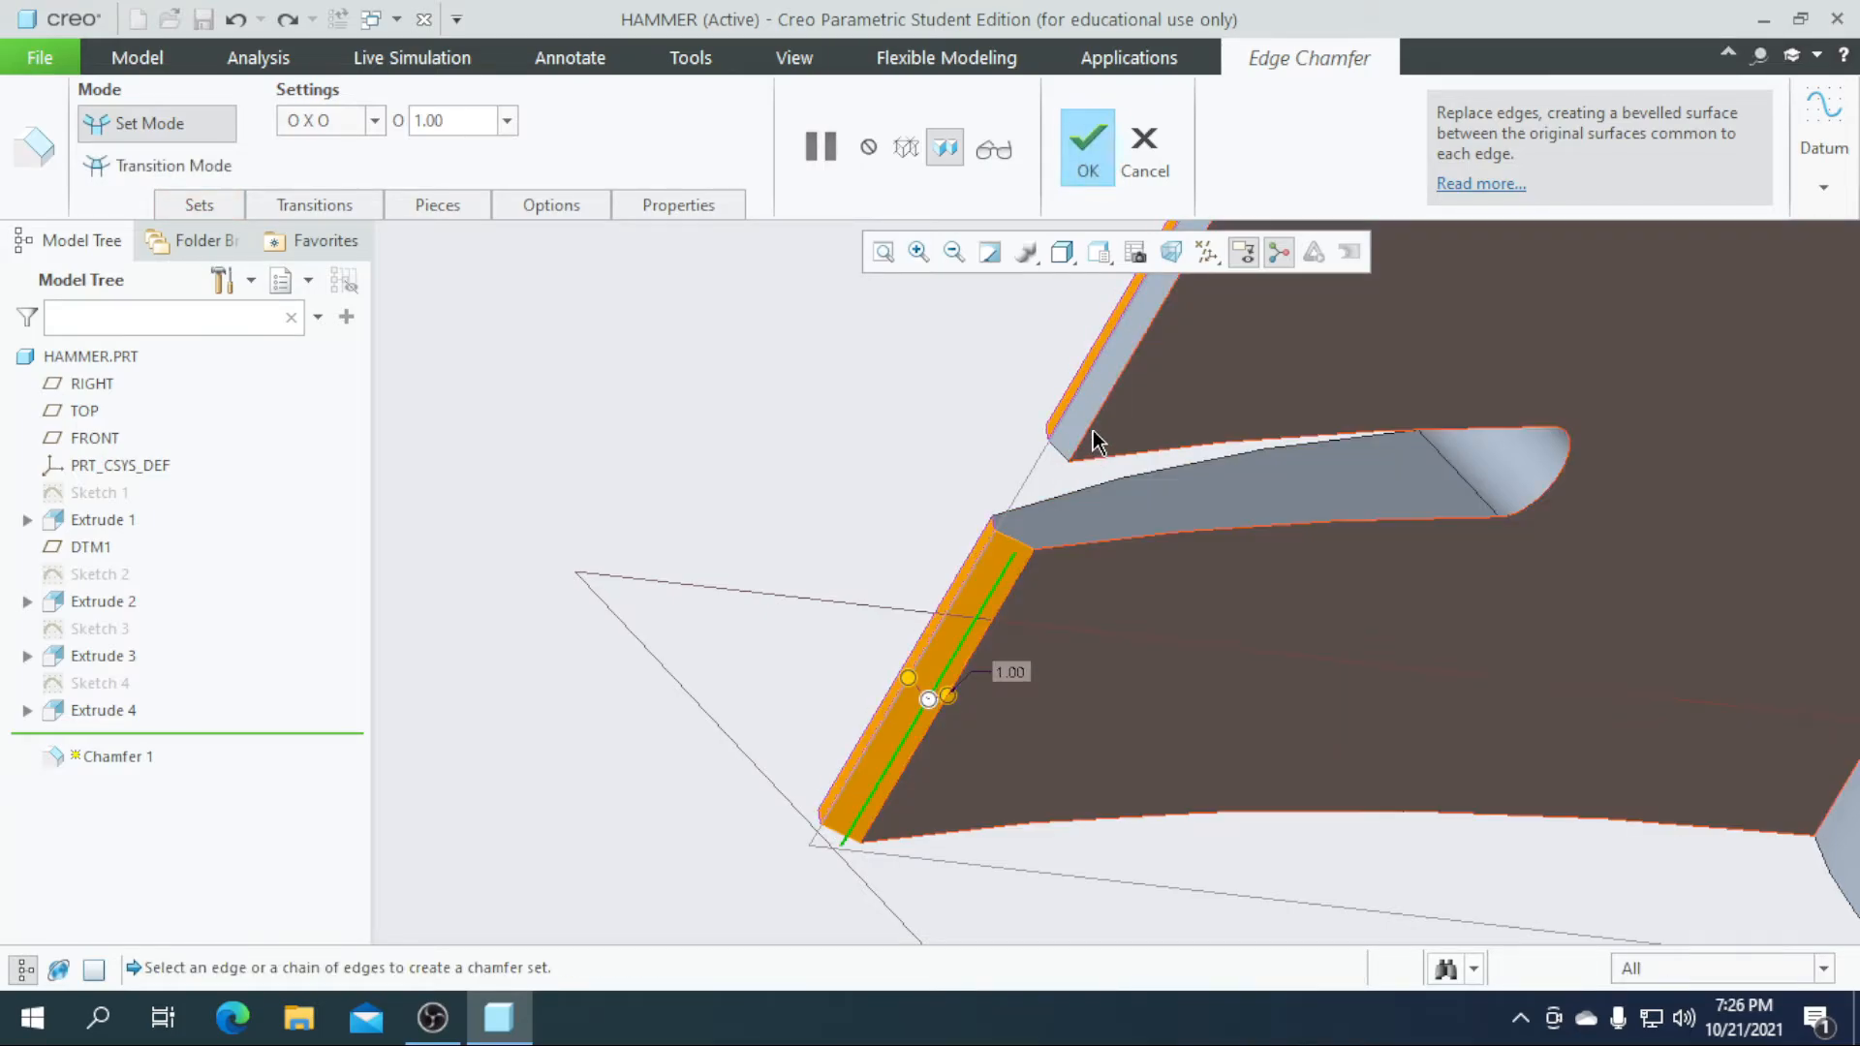
{"action": "scroll", "coordinate": [841, 539], "scroll_direction": "up", "scroll_amount": 5}
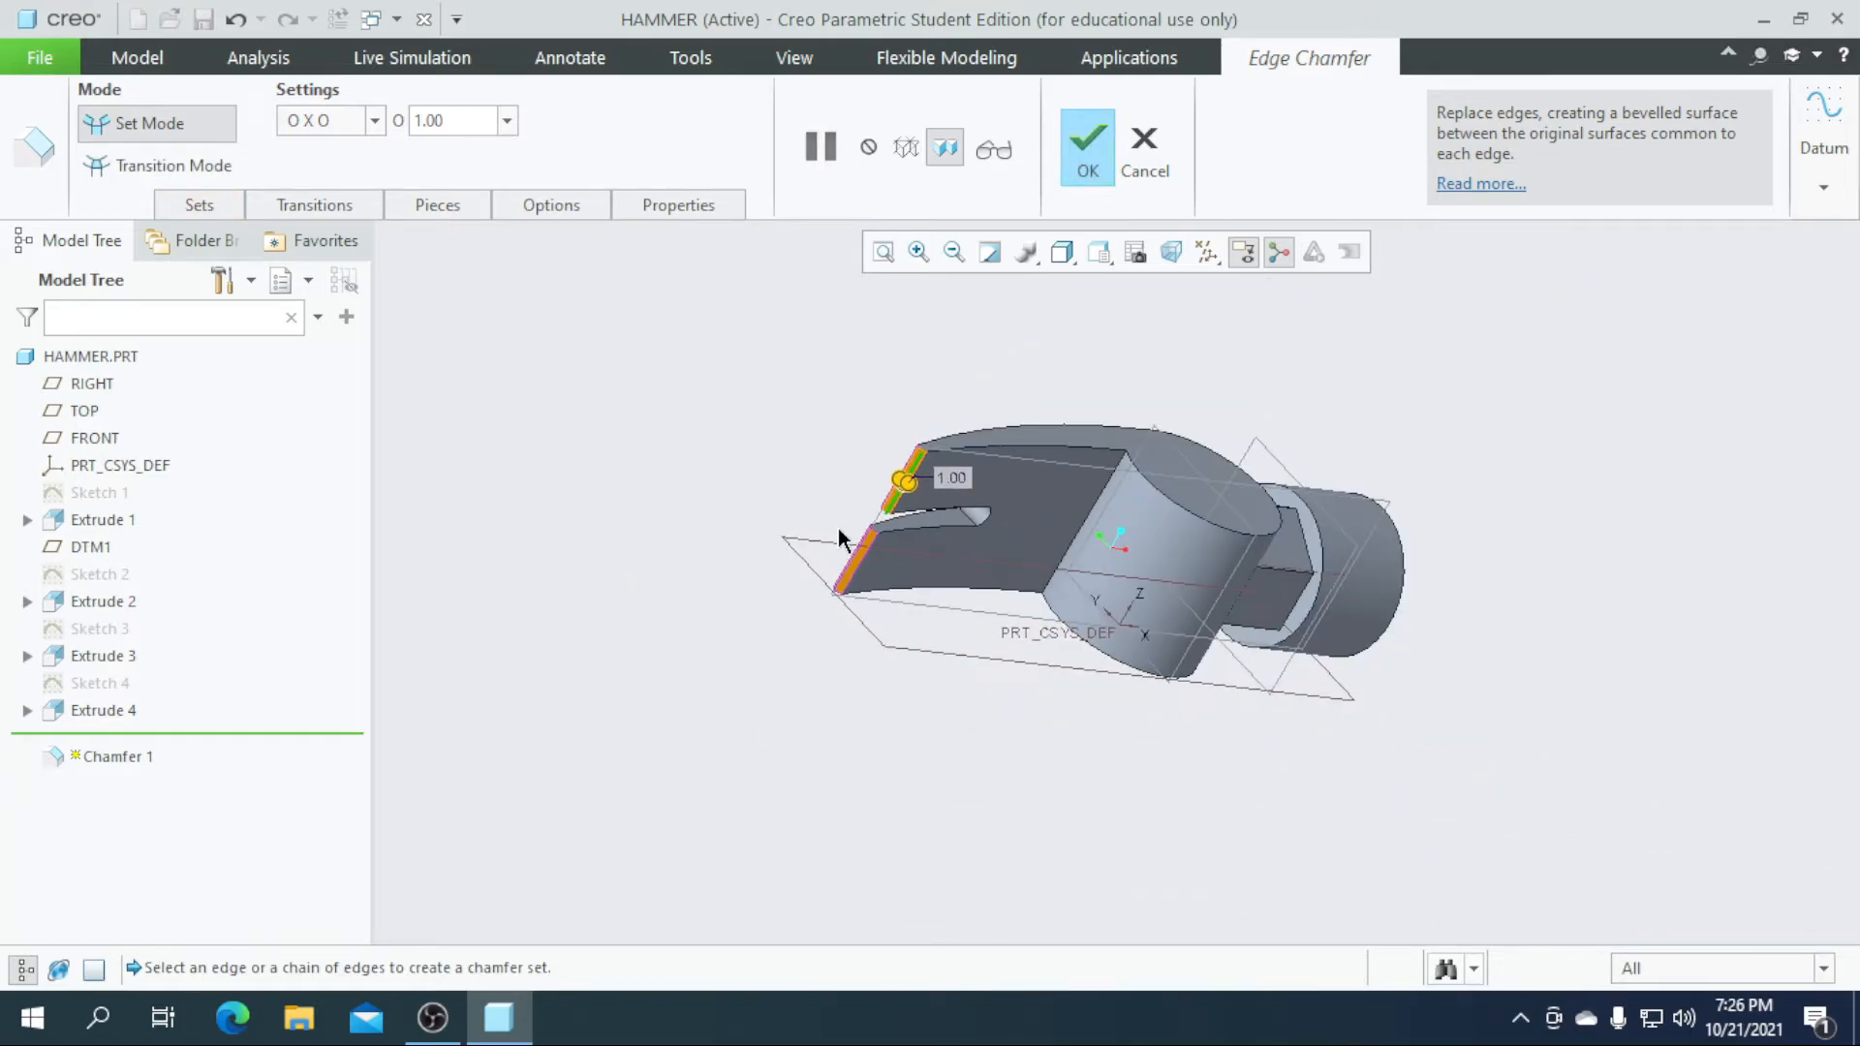
- Complete the edge chamfer on the tips of both claw prongs
{"action": "middle_click_drag", "start_coordinate": [927, 764], "coordinate": [818, 684]}
{"action": "scroll", "coordinate": [818, 683], "scroll_direction": "down", "scroll_amount": 3}
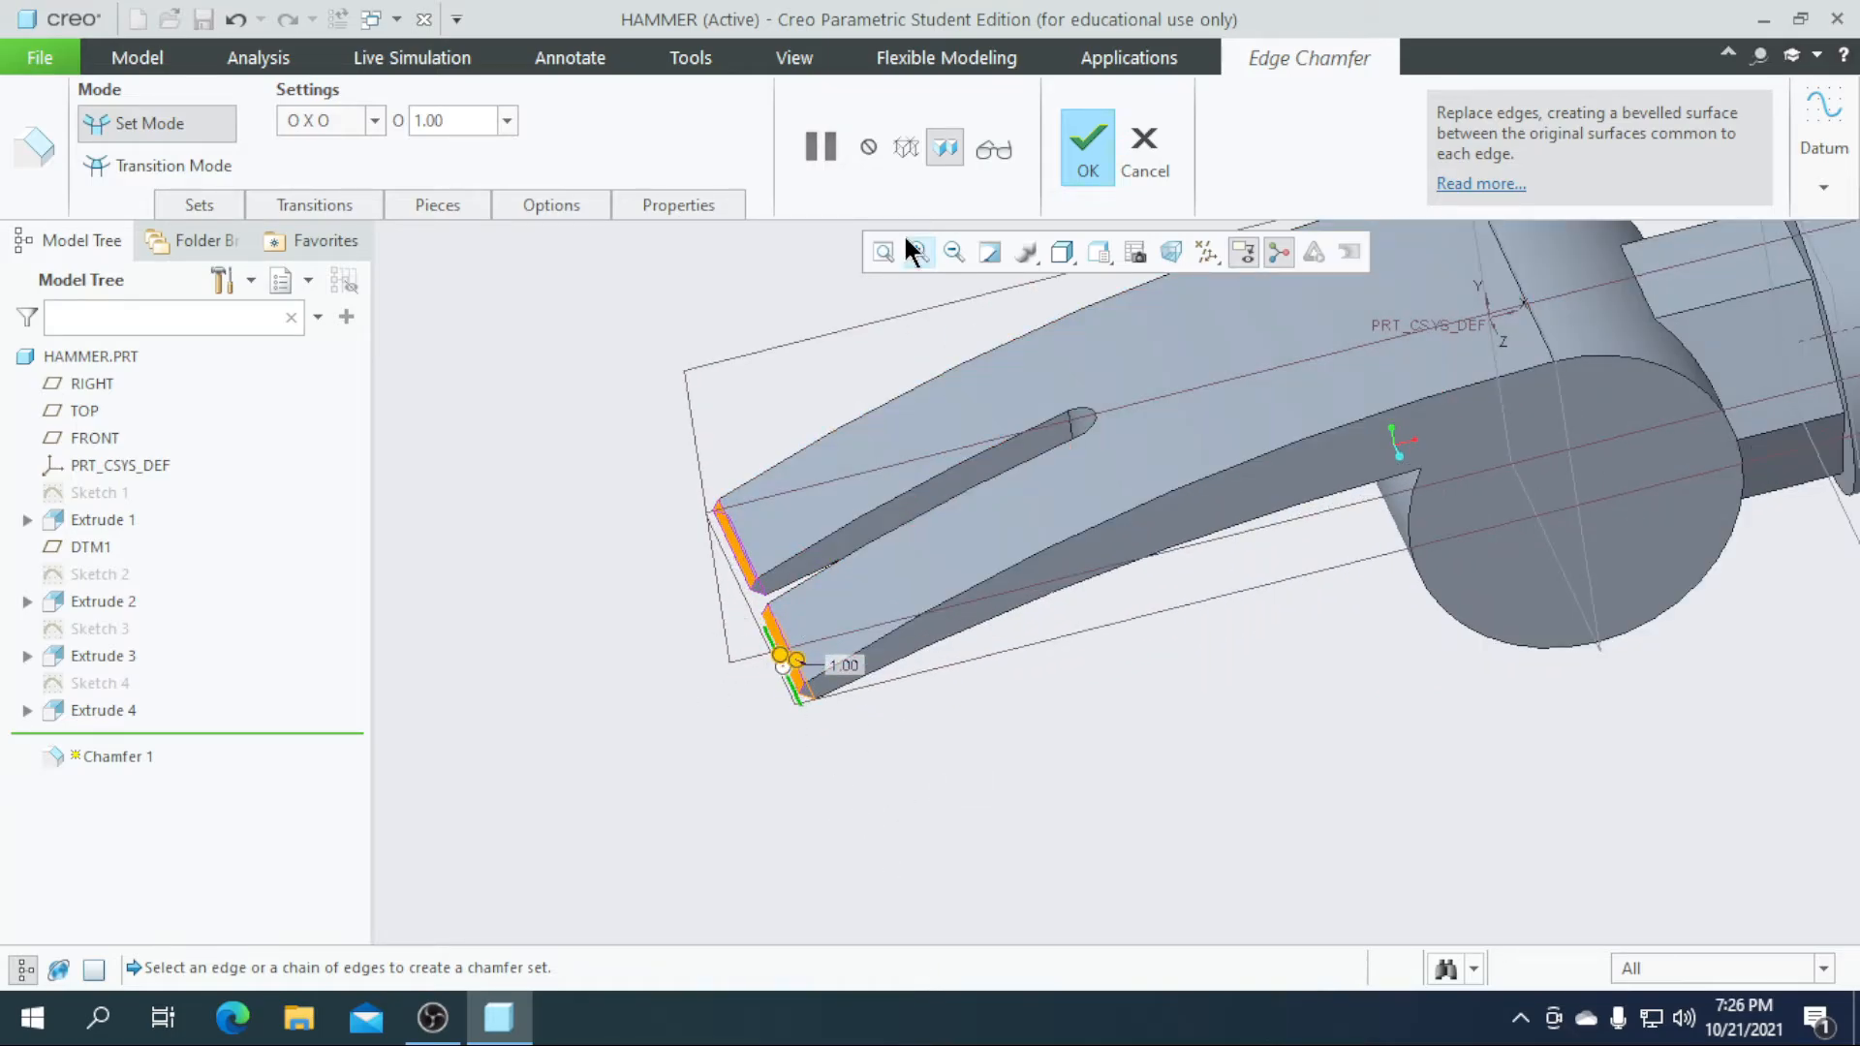
{"action": "left_click", "coordinate": [1102, 153]}
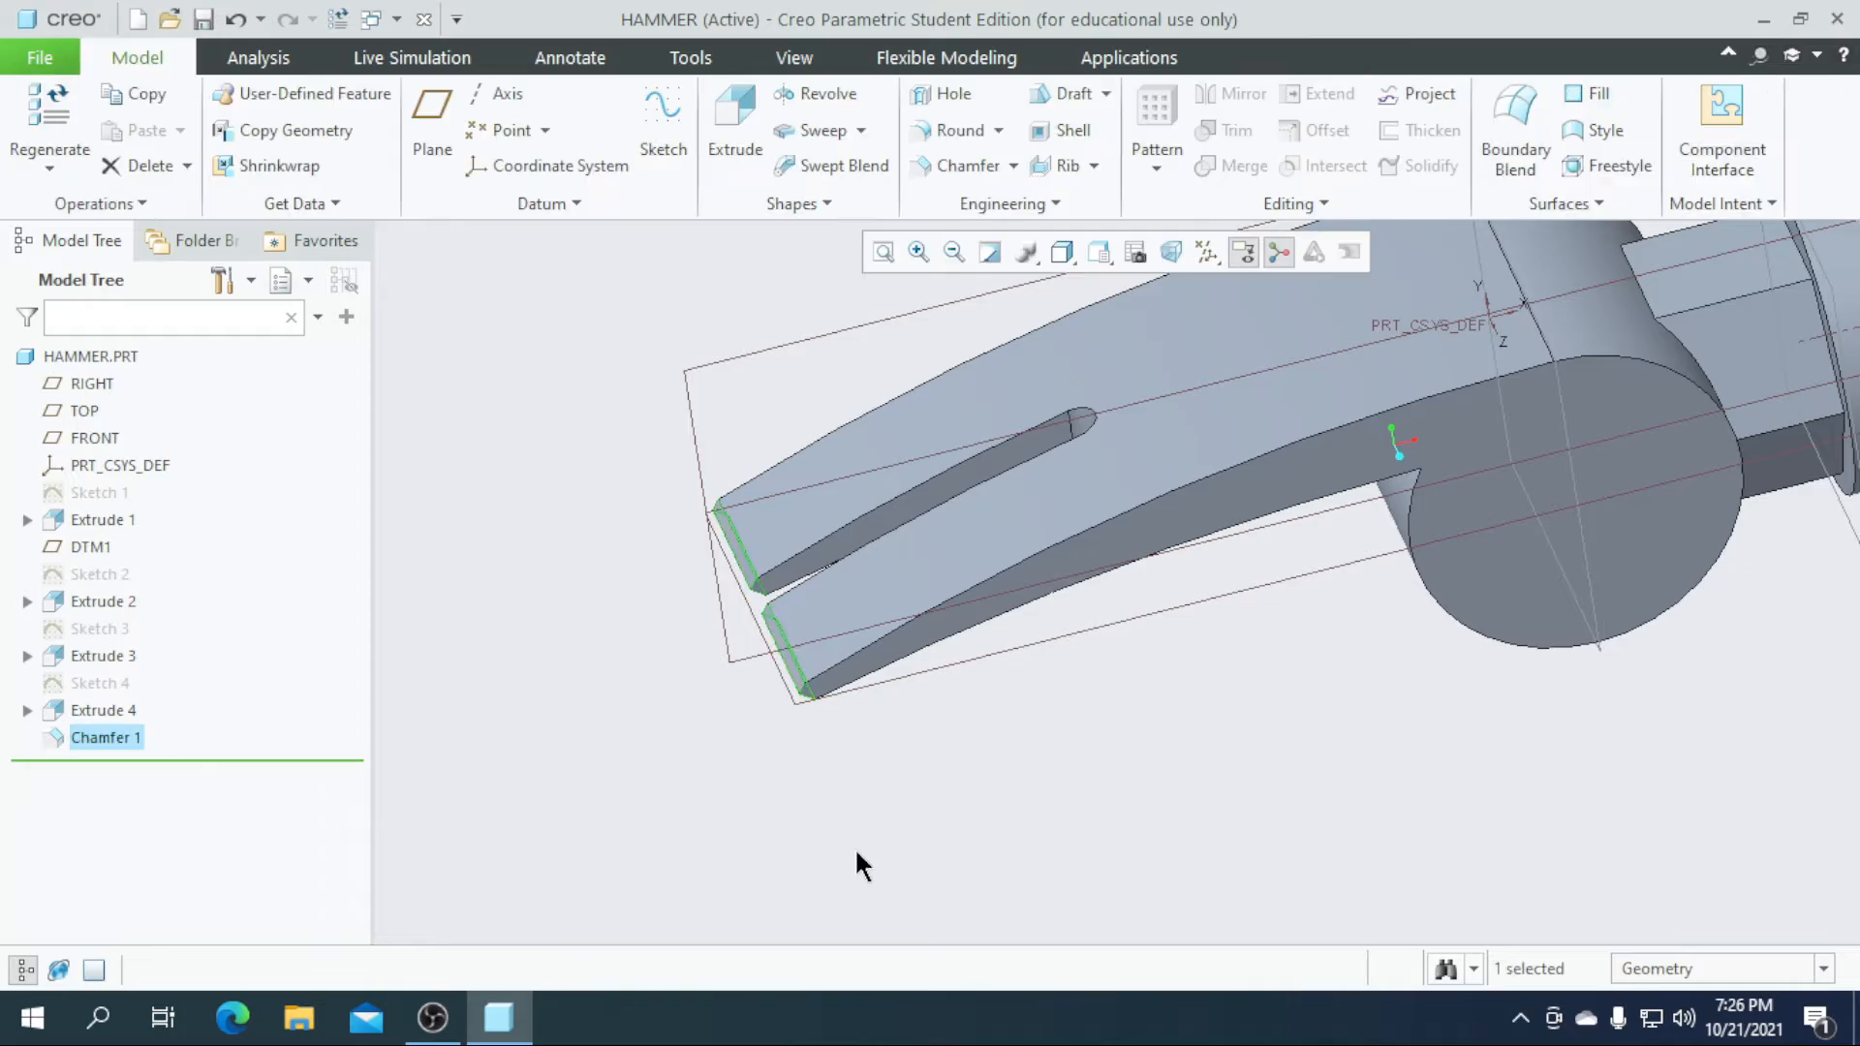
- Start a new sketch on the TOP plane and orient the view parallel to the sketch plane
{"action": "middle_click_drag", "start_coordinate": [854, 847], "coordinate": [810, 860]}
{"action": "scroll", "coordinate": [743, 757], "scroll_direction": "up", "scroll_amount": 3}
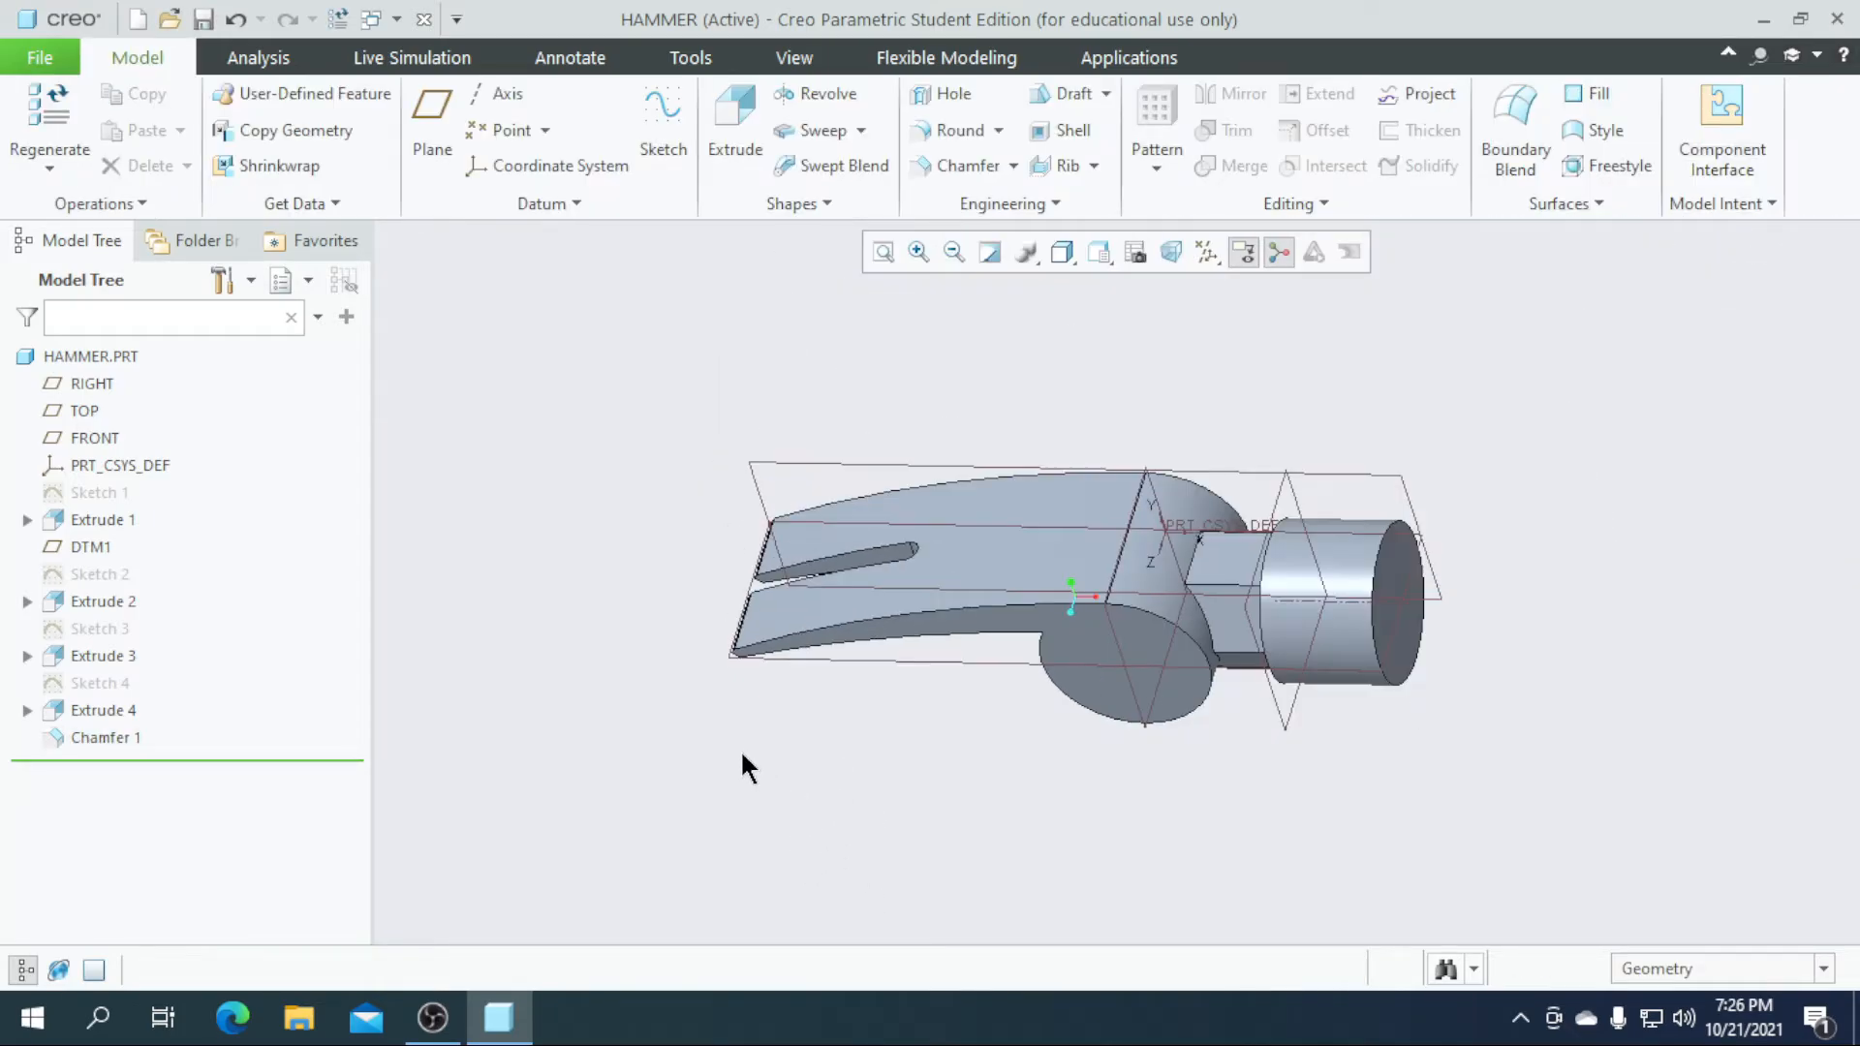
{"action": "left_click", "coordinate": [913, 663]}
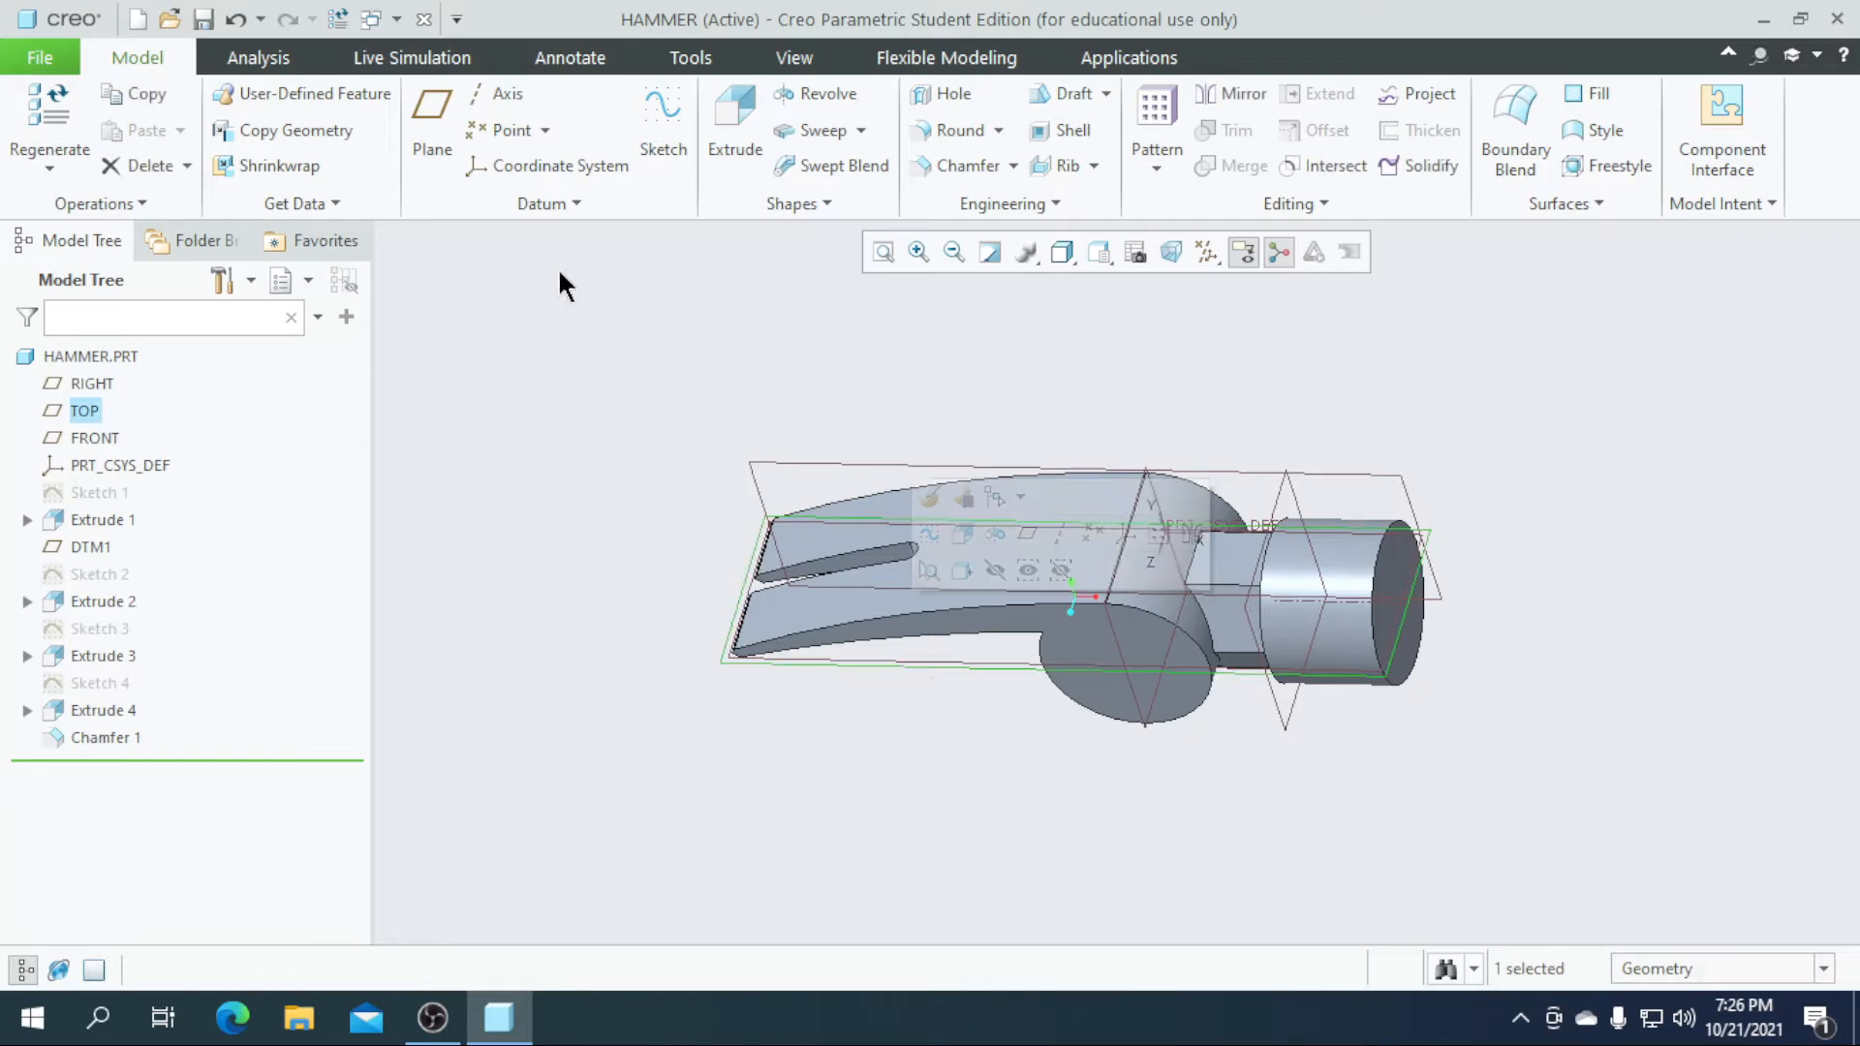
{"action": "left_click", "coordinate": [664, 126]}
{"action": "left_click", "coordinate": [1099, 252]}
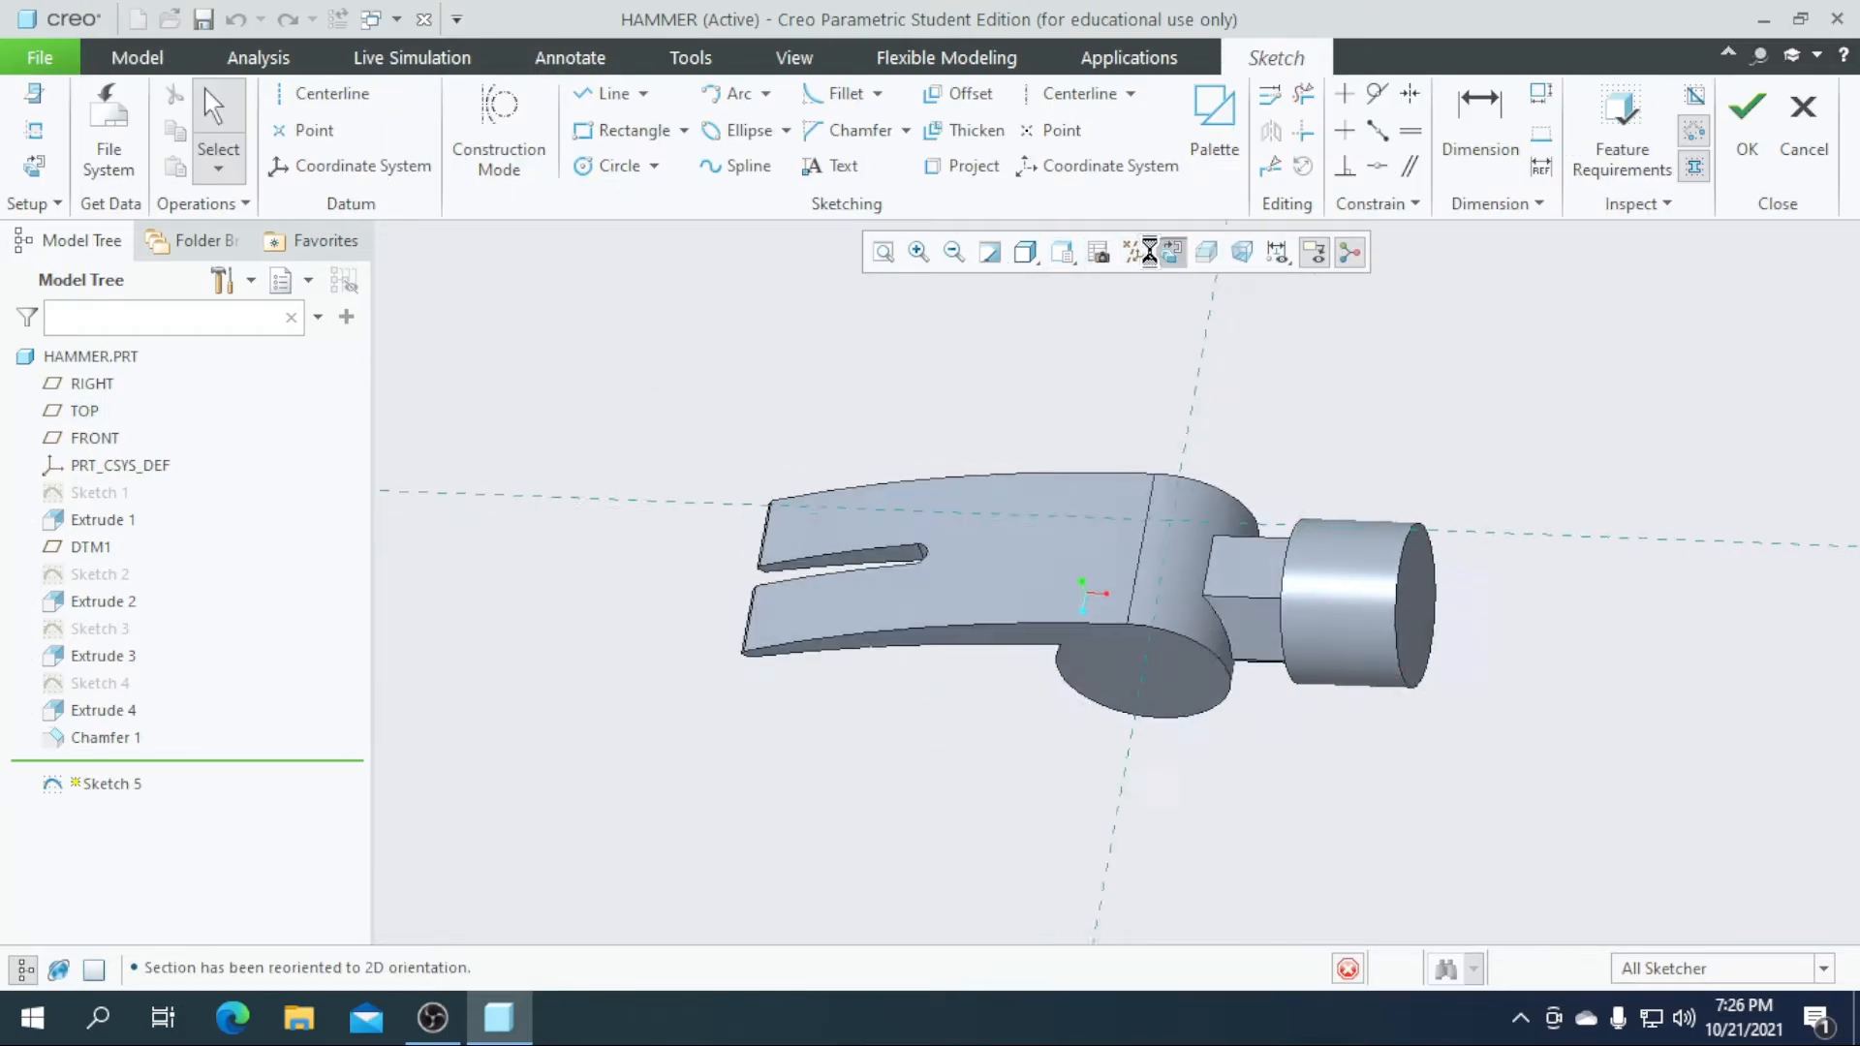
{"action": "scroll", "coordinate": [1245, 644], "scroll_direction": "up", "scroll_amount": 5}
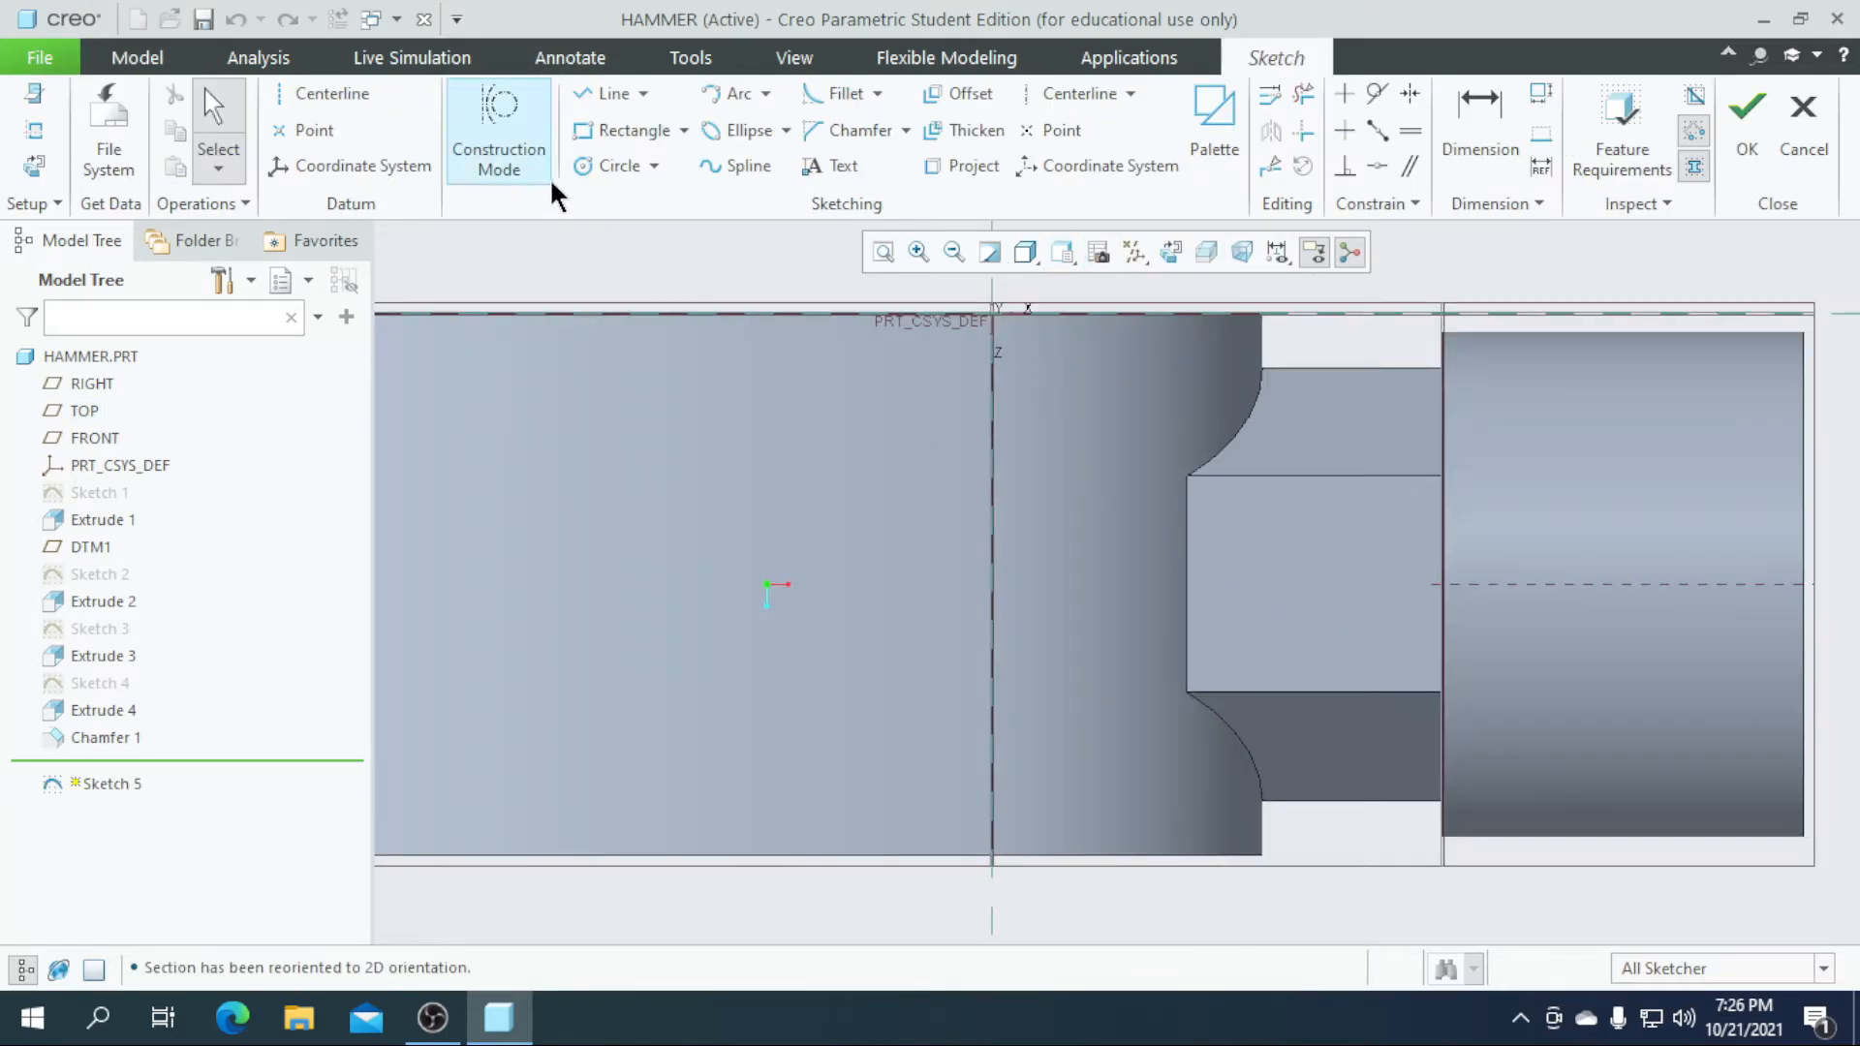
- Sketch a circle about 21.5 in diameter on the vertical reference, centred across the width of the hammer head
{"action": "left_click", "coordinate": [620, 166]}
{"action": "scroll", "coordinate": [843, 550], "scroll_direction": "down", "scroll_amount": 2}
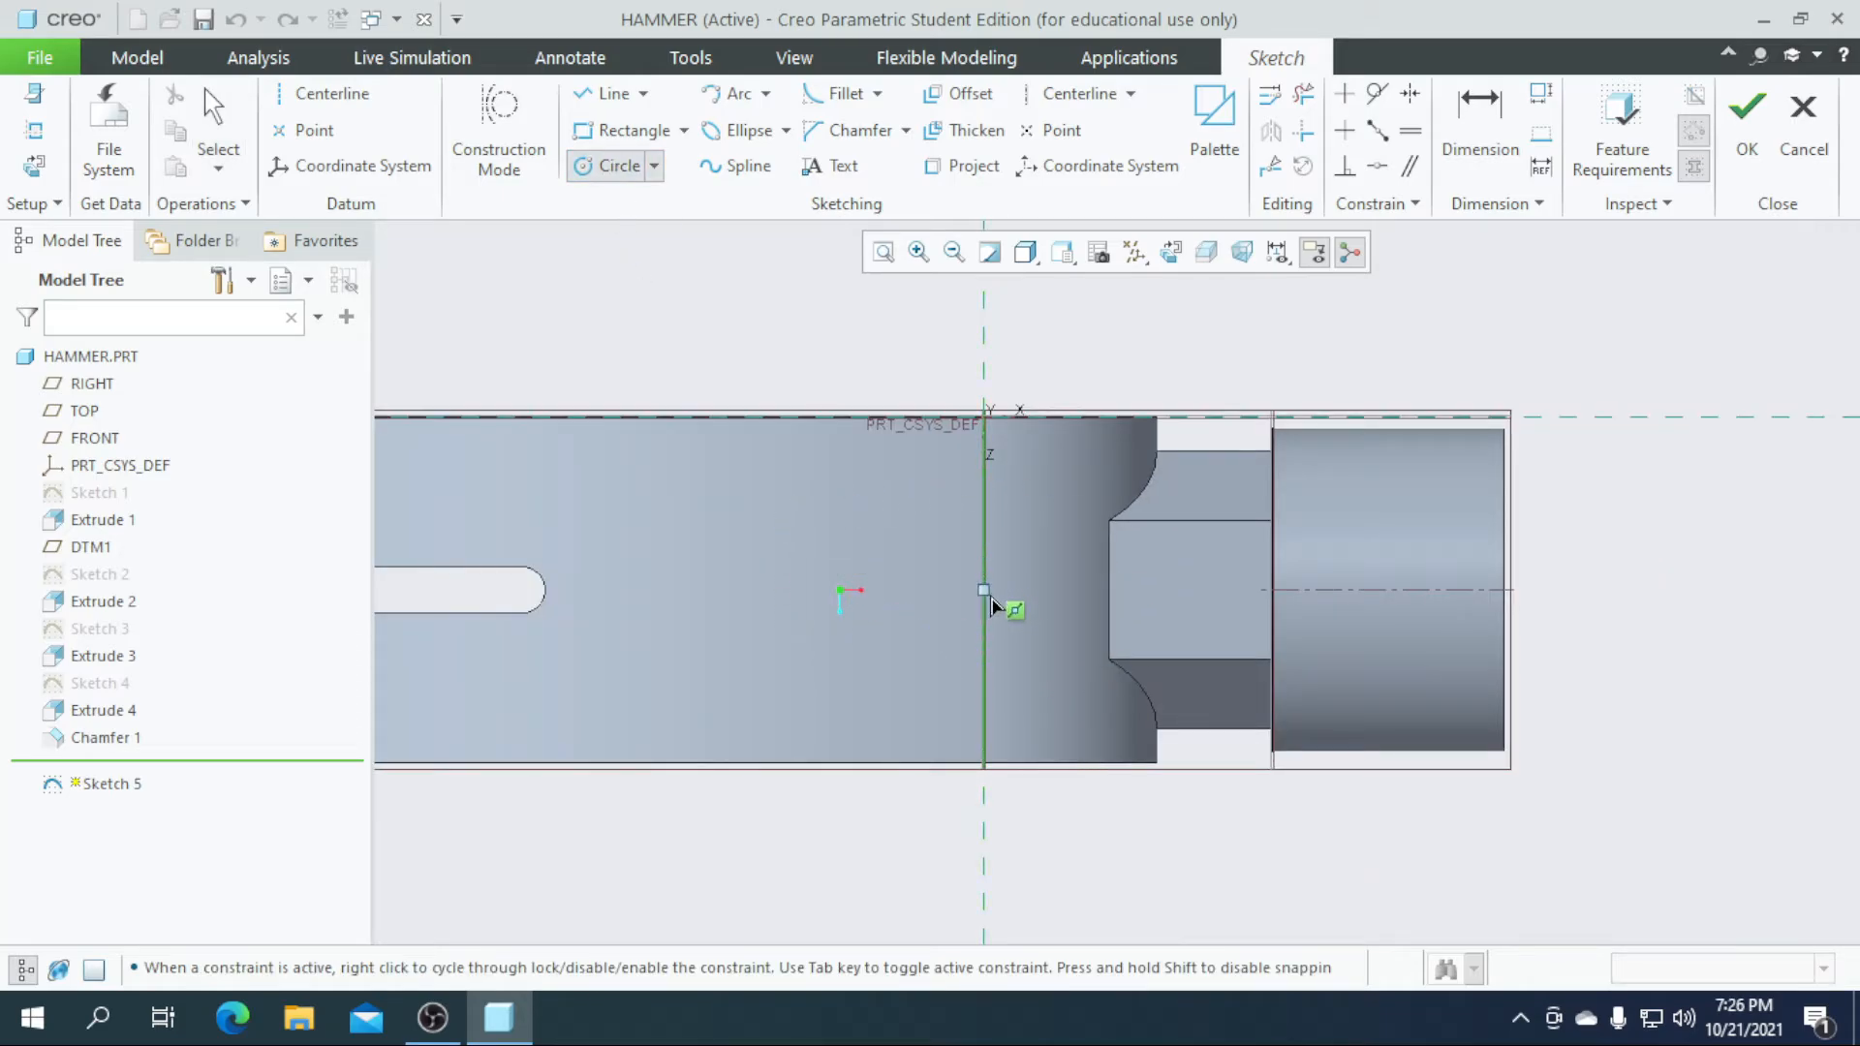
{"action": "left_click", "coordinate": [1021, 718]}
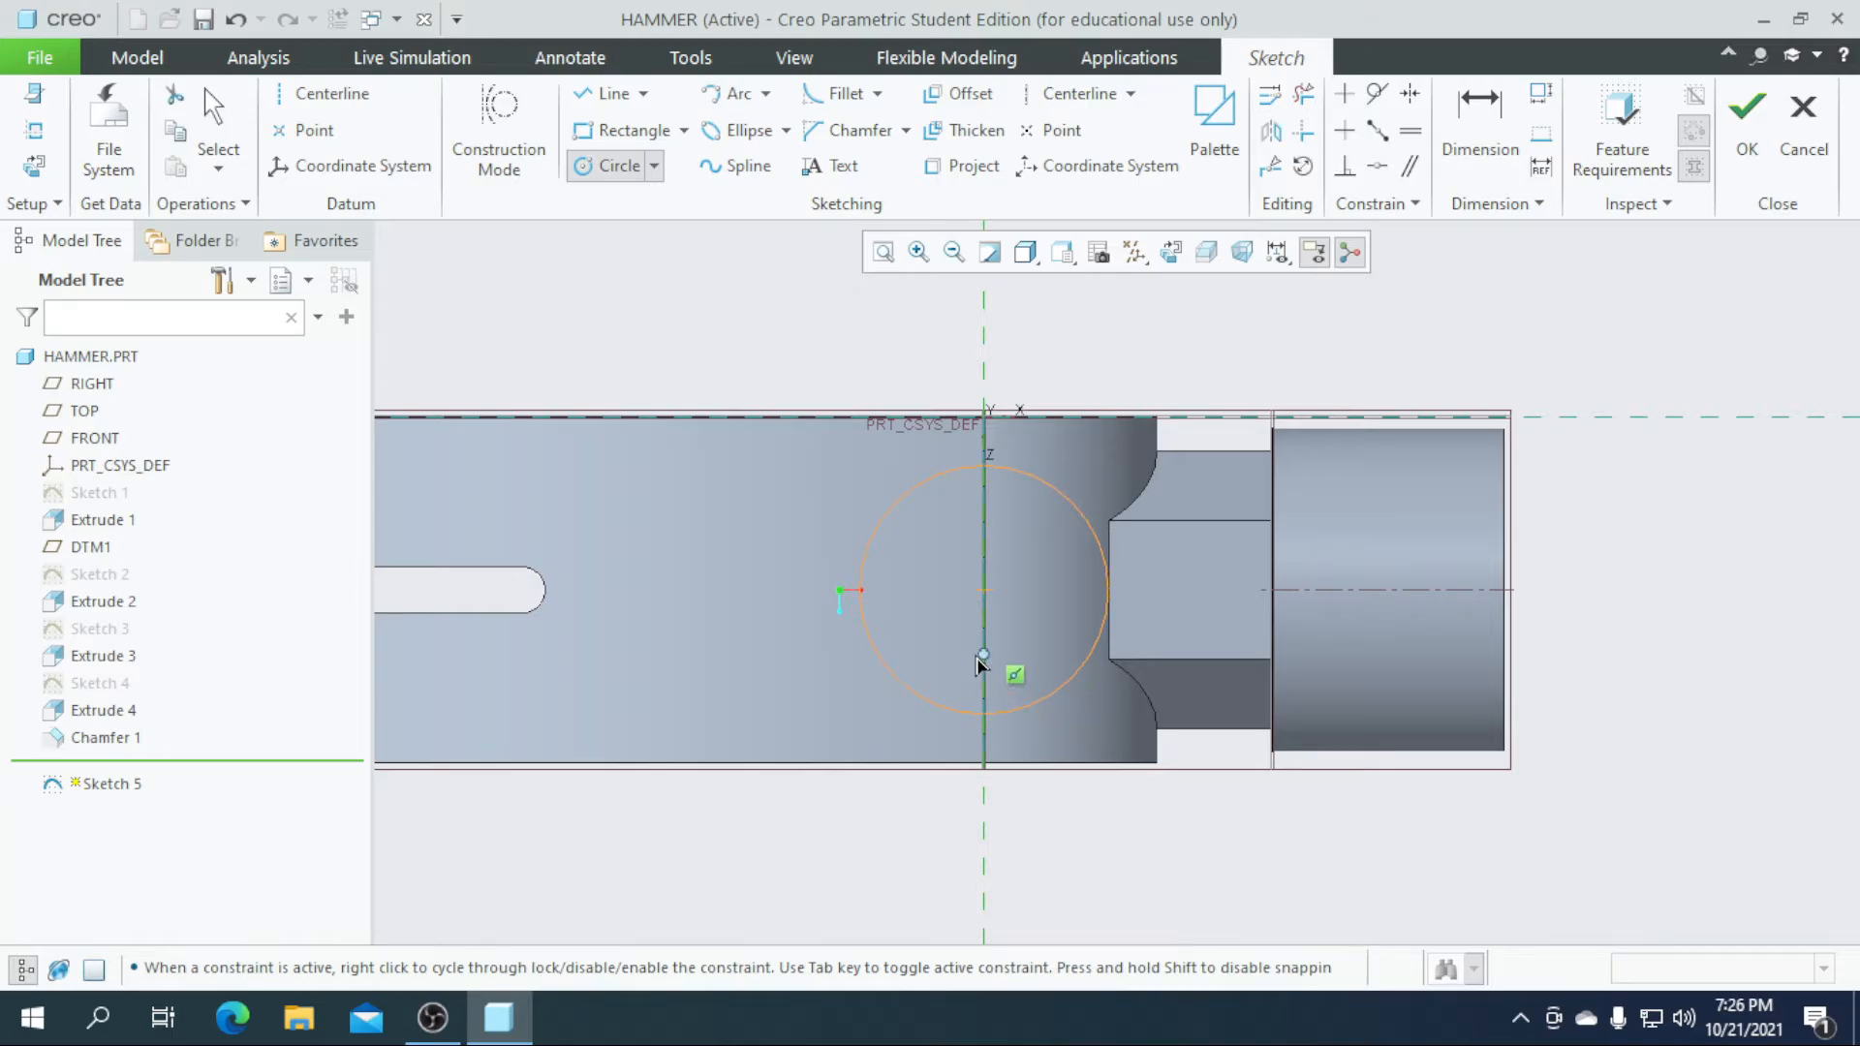
{"action": "middle_click", "coordinate": [980, 664]}
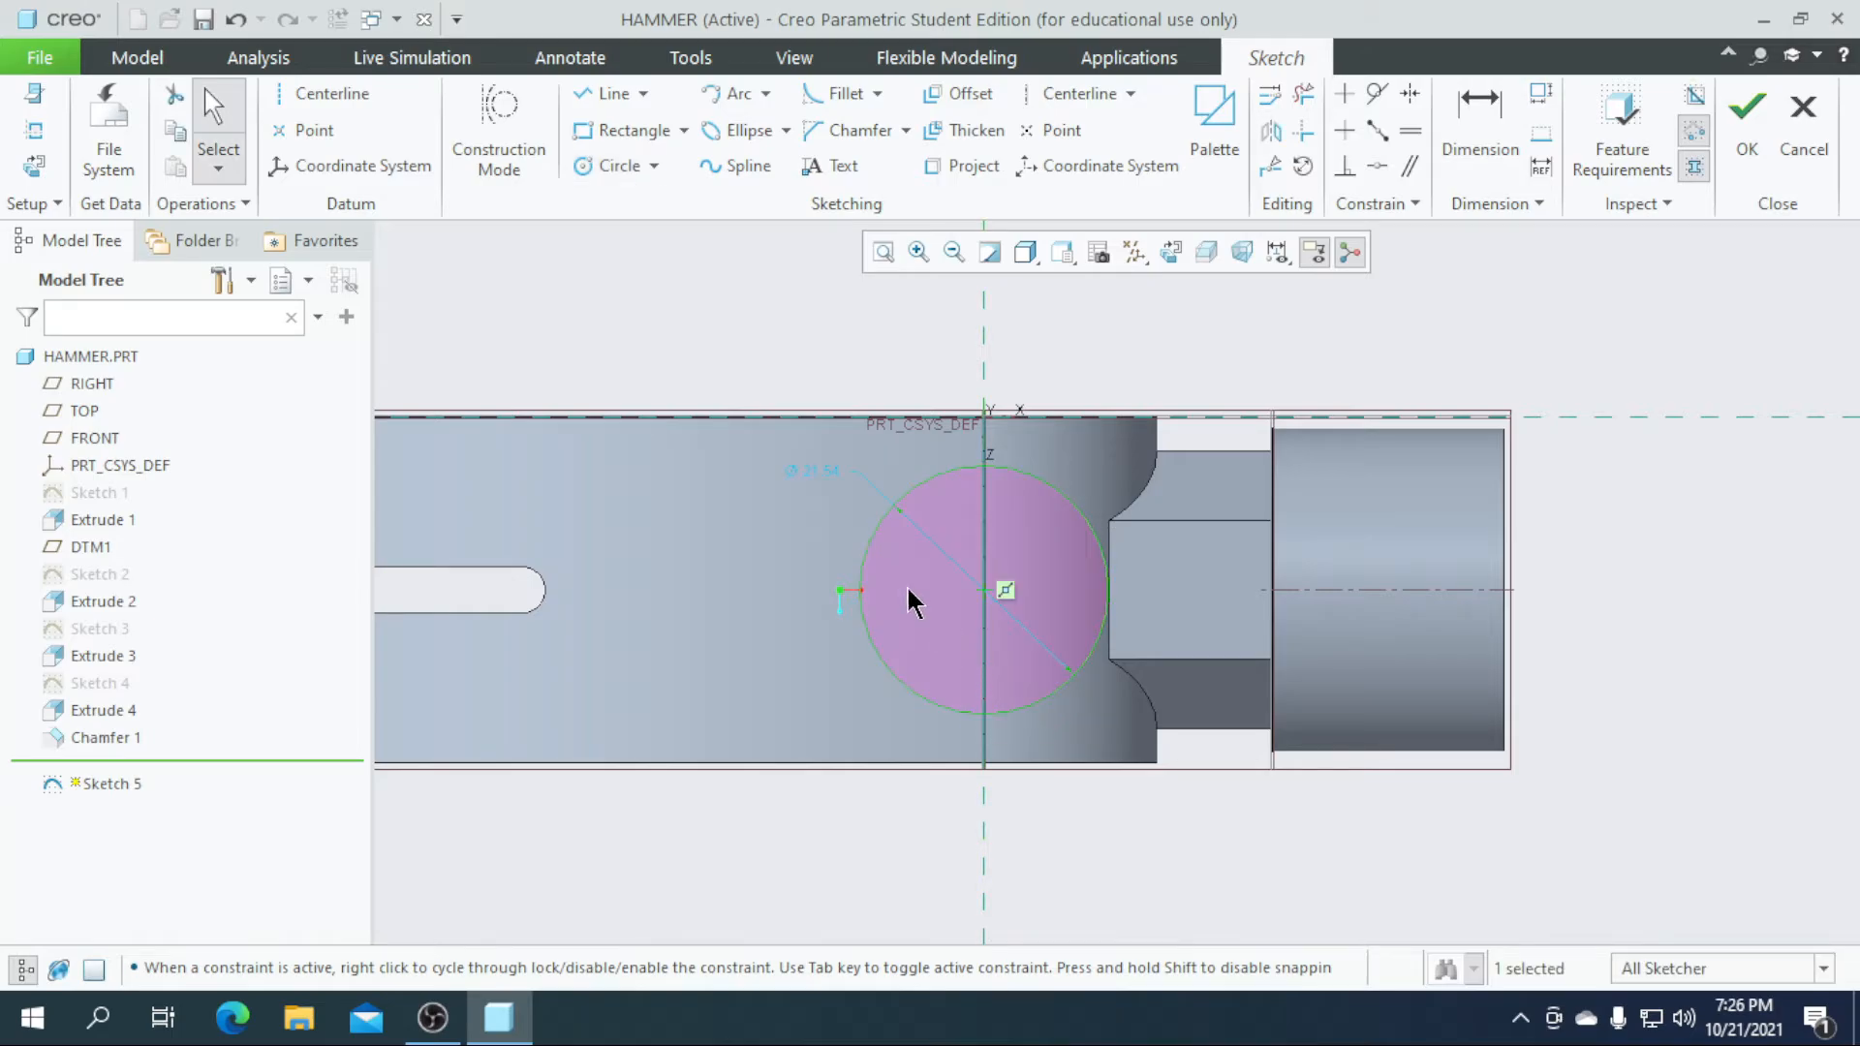
- Set the circle's diameter to 20 and finish the sketch
{"action": "double_click", "coordinate": [822, 474]}
{"action": "type", "text": "2"}
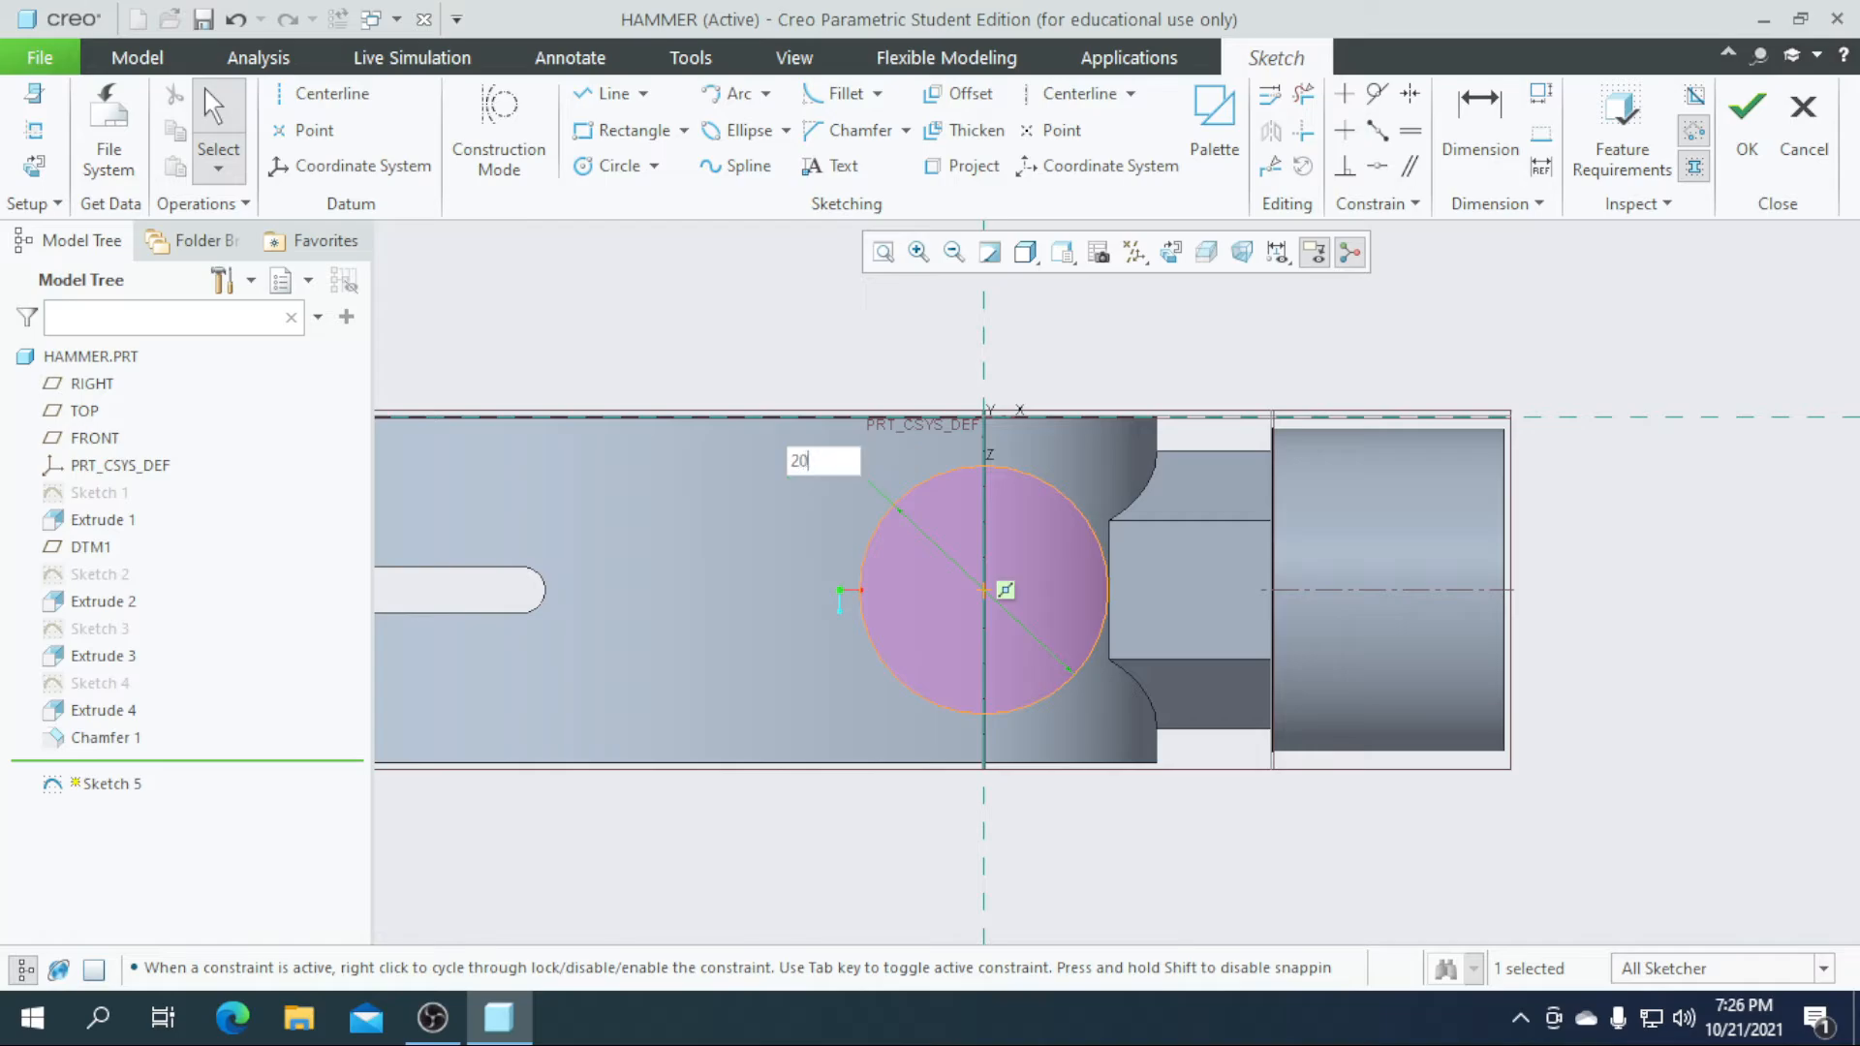
{"action": "type", "text": "0"}
{"action": "key", "text": "Return"}
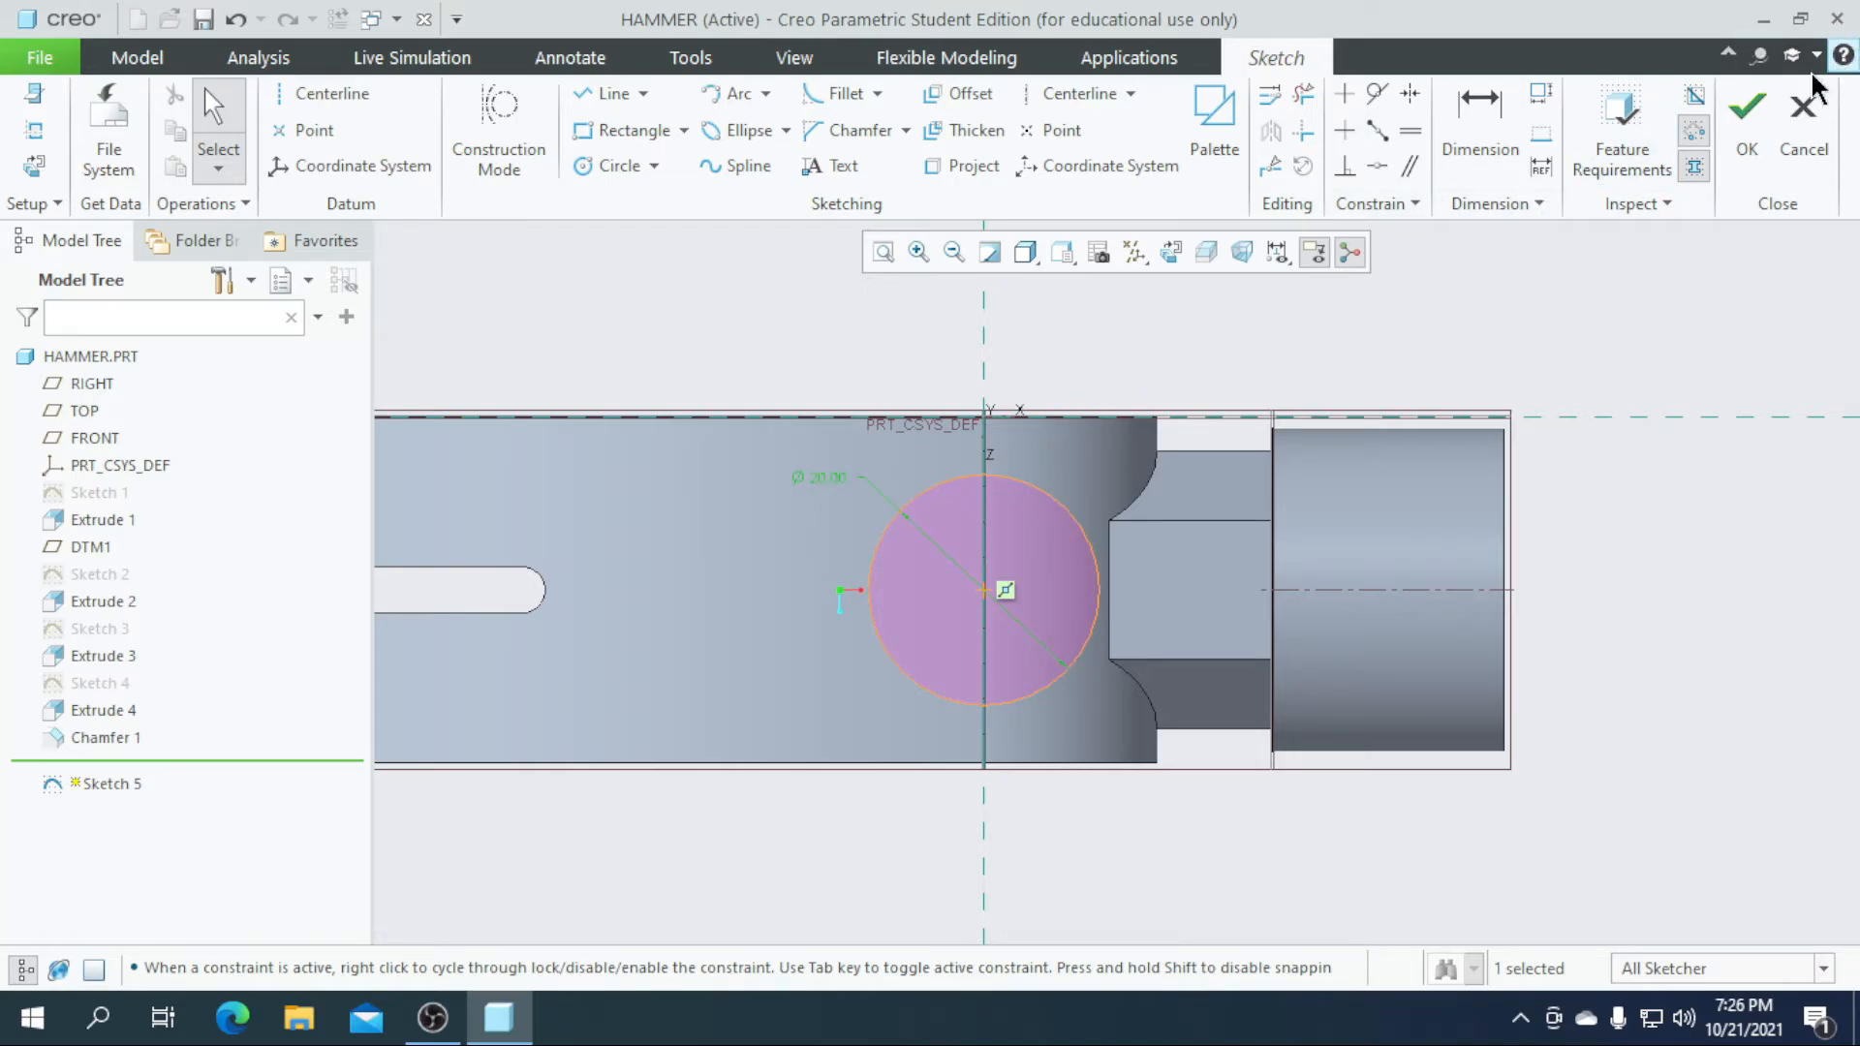
{"action": "left_click", "coordinate": [1747, 106]}
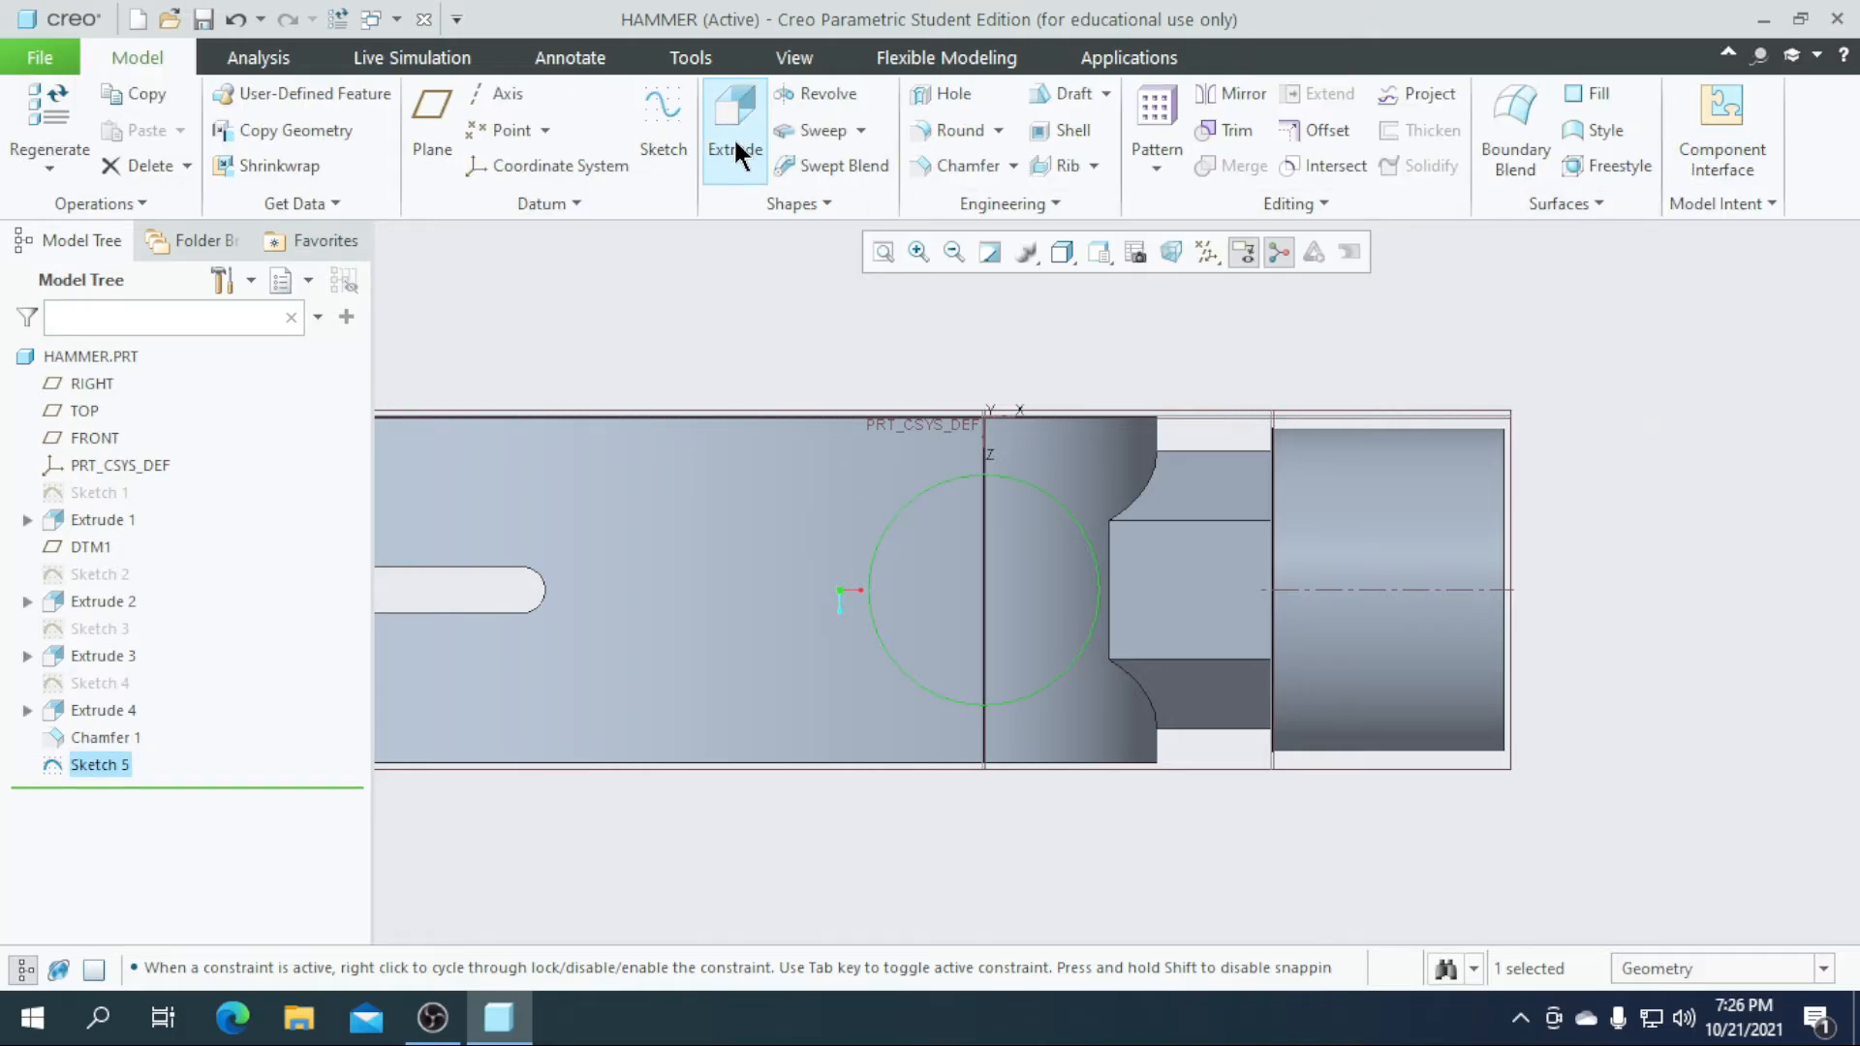
- Cut the circular handle hole through the hammer head with a symmetric Extrude about 36.44 deep that removes material, and complete the feature
{"action": "left_click", "coordinate": [734, 137]}
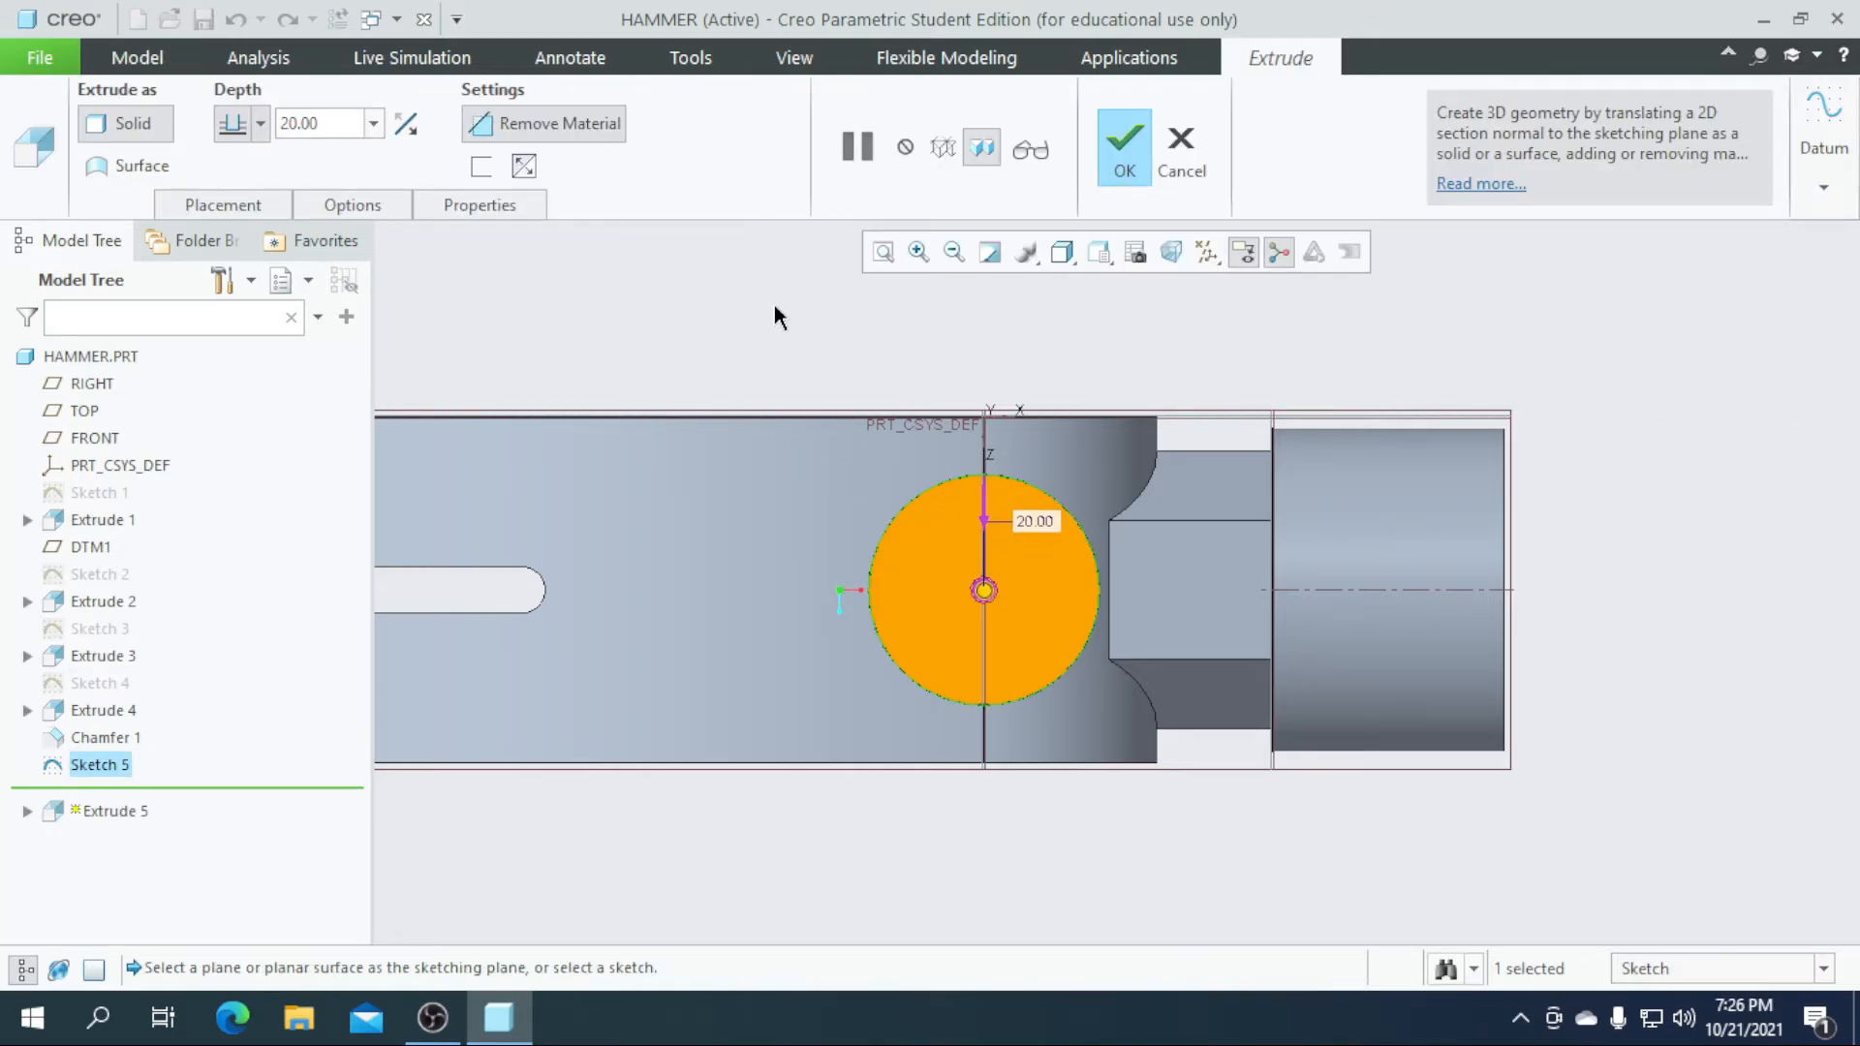
{"action": "middle_click_drag", "start_coordinate": [775, 304], "coordinate": [776, 274]}
{"action": "scroll", "coordinate": [895, 341], "scroll_direction": "up", "scroll_amount": 3}
{"action": "mouse_move", "coordinate": [1020, 609]}
{"action": "middle_mouse_down"}
{"action": "mouse_move", "coordinate": [1013, 543]}
{"action": "mouse_move", "coordinate": [860, 436]}
{"action": "middle_mouse_up"}
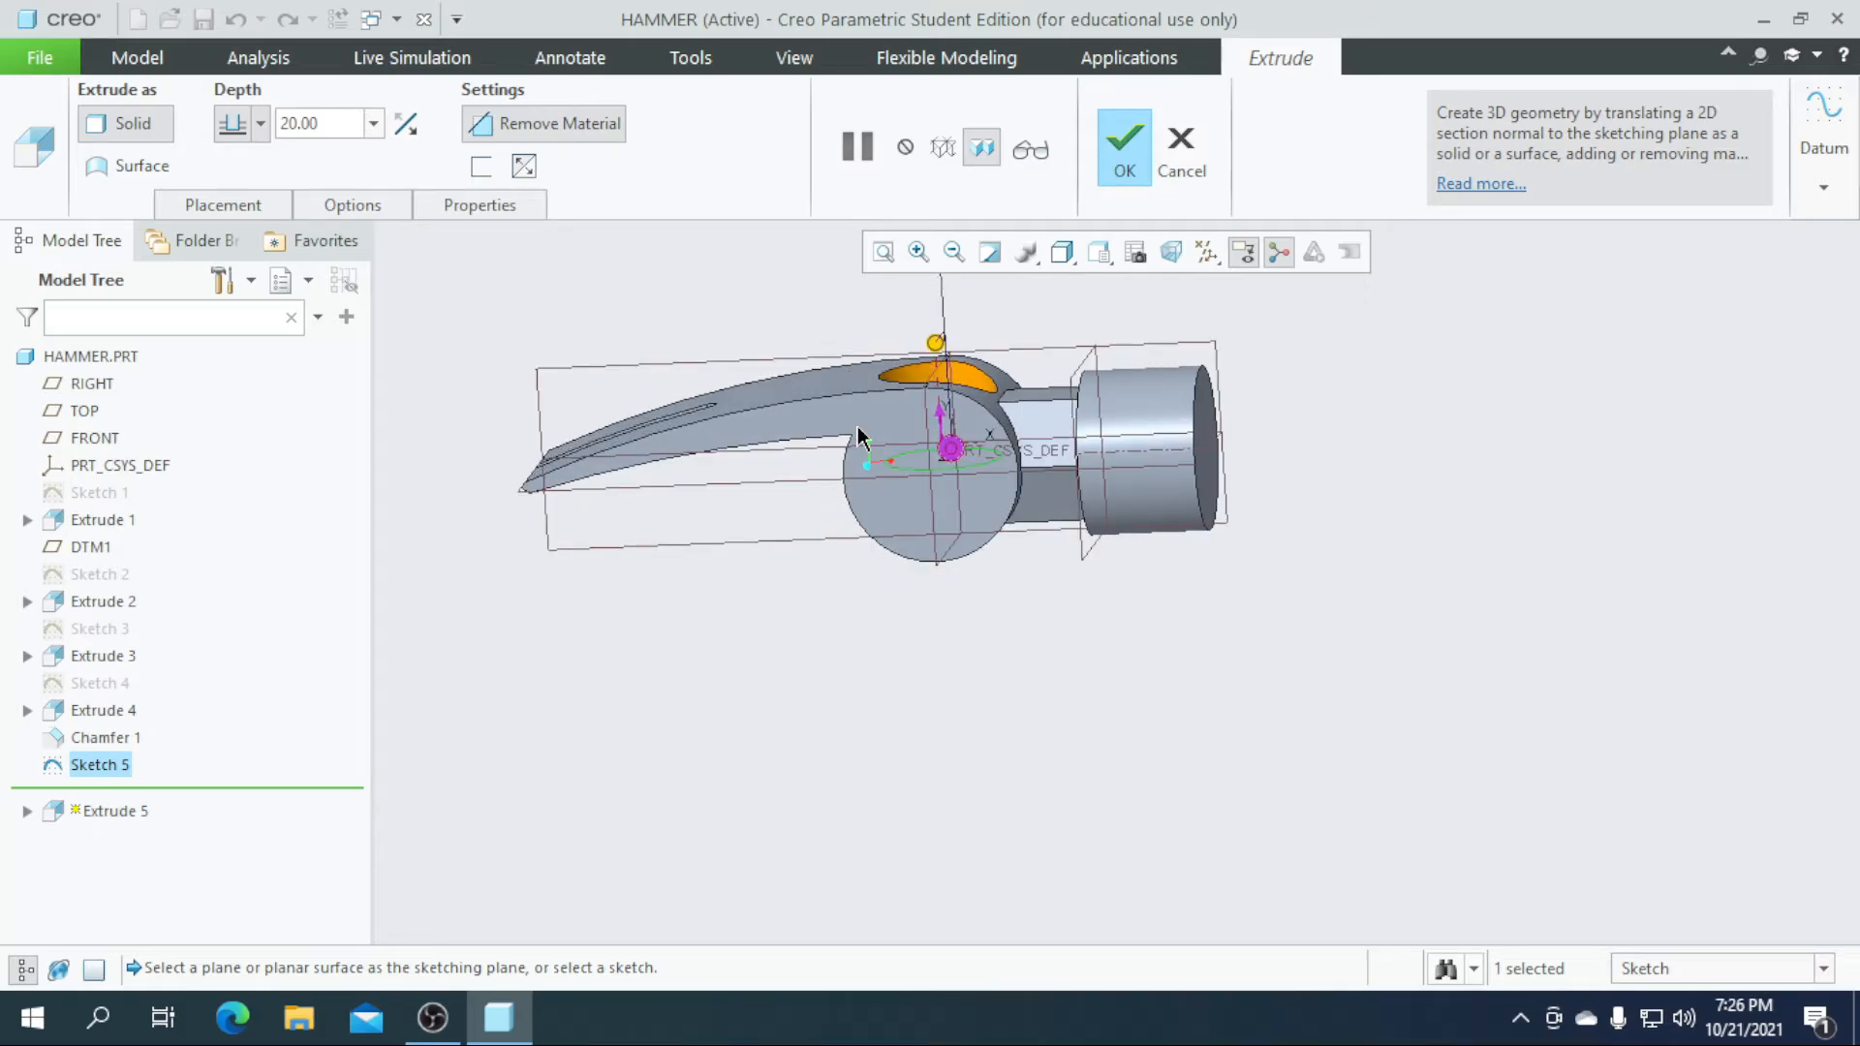
{"action": "left_click", "coordinate": [259, 123]}
{"action": "left_click", "coordinate": [235, 200]}
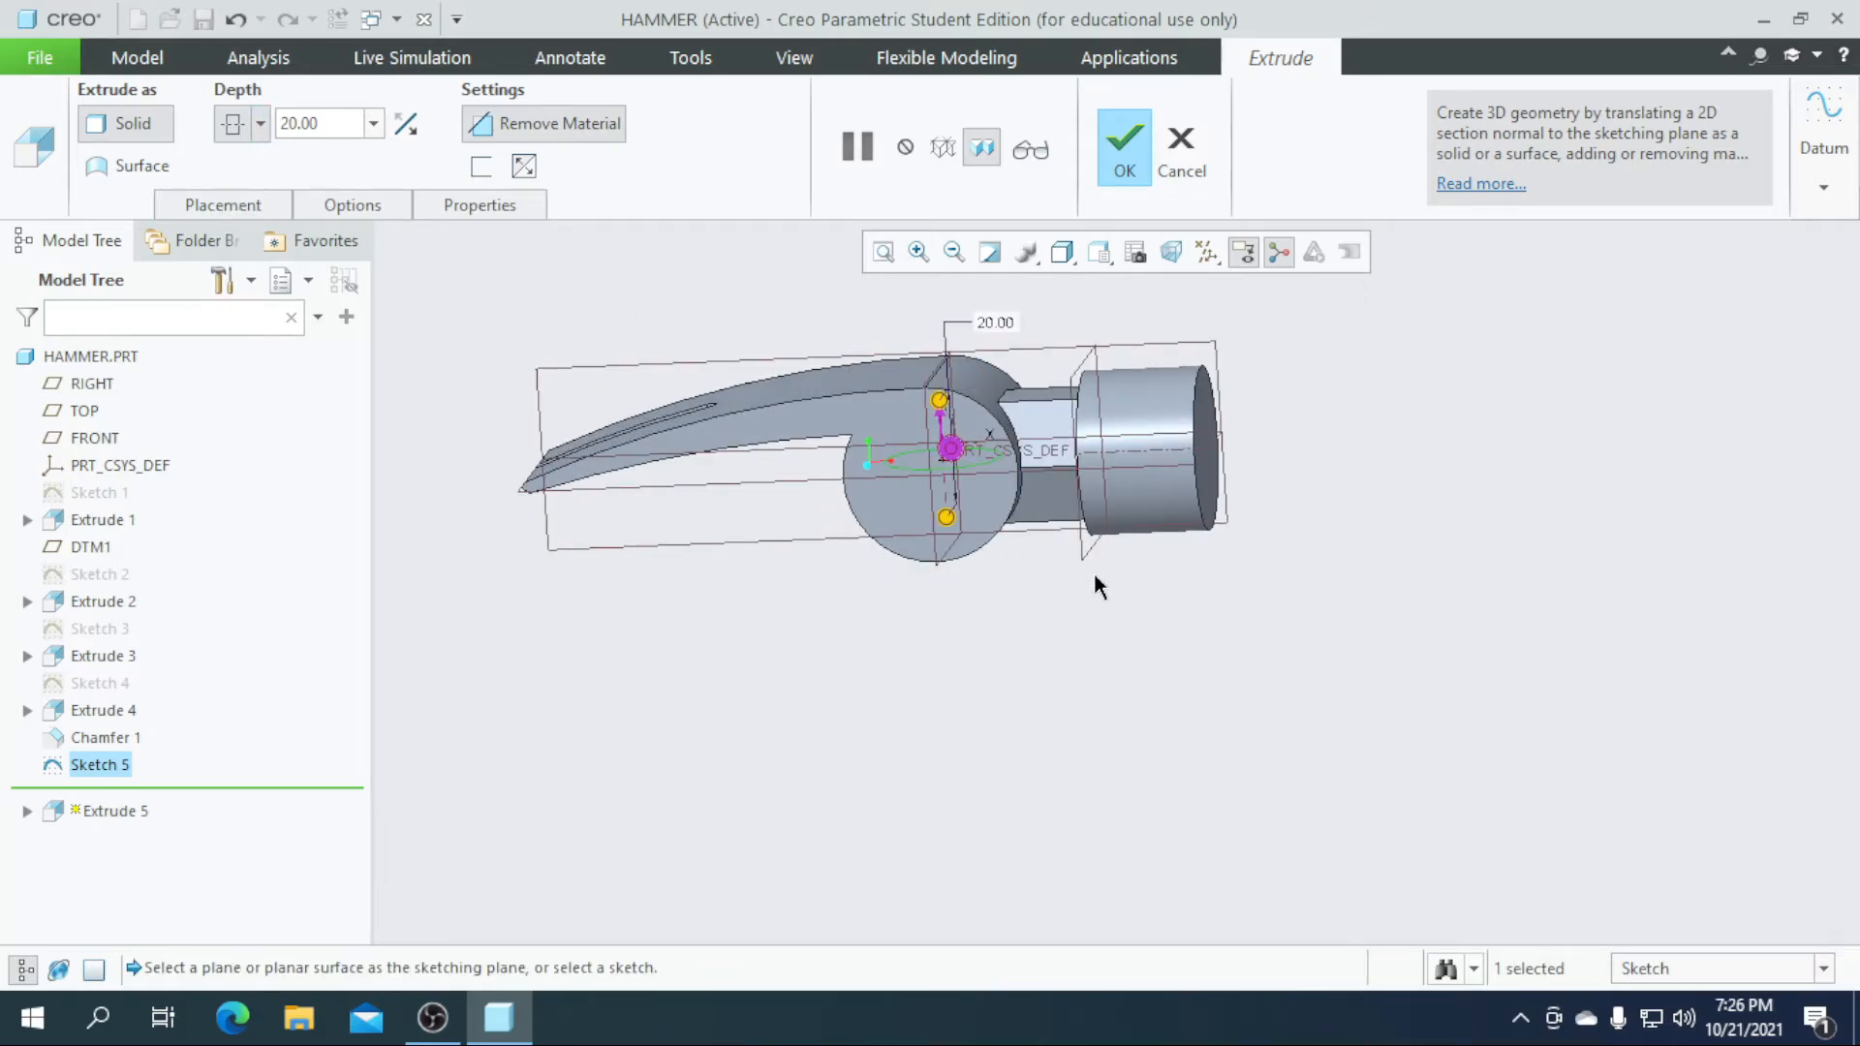
{"action": "scroll", "coordinate": [1001, 412], "scroll_direction": "down", "scroll_amount": 2}
{"action": "left_click_drag", "start_coordinate": [1000, 399], "coordinate": [998, 330]}
{"action": "middle_click_drag", "start_coordinate": [892, 589], "coordinate": [888, 642]}
{"action": "left_click", "coordinate": [1124, 145]}
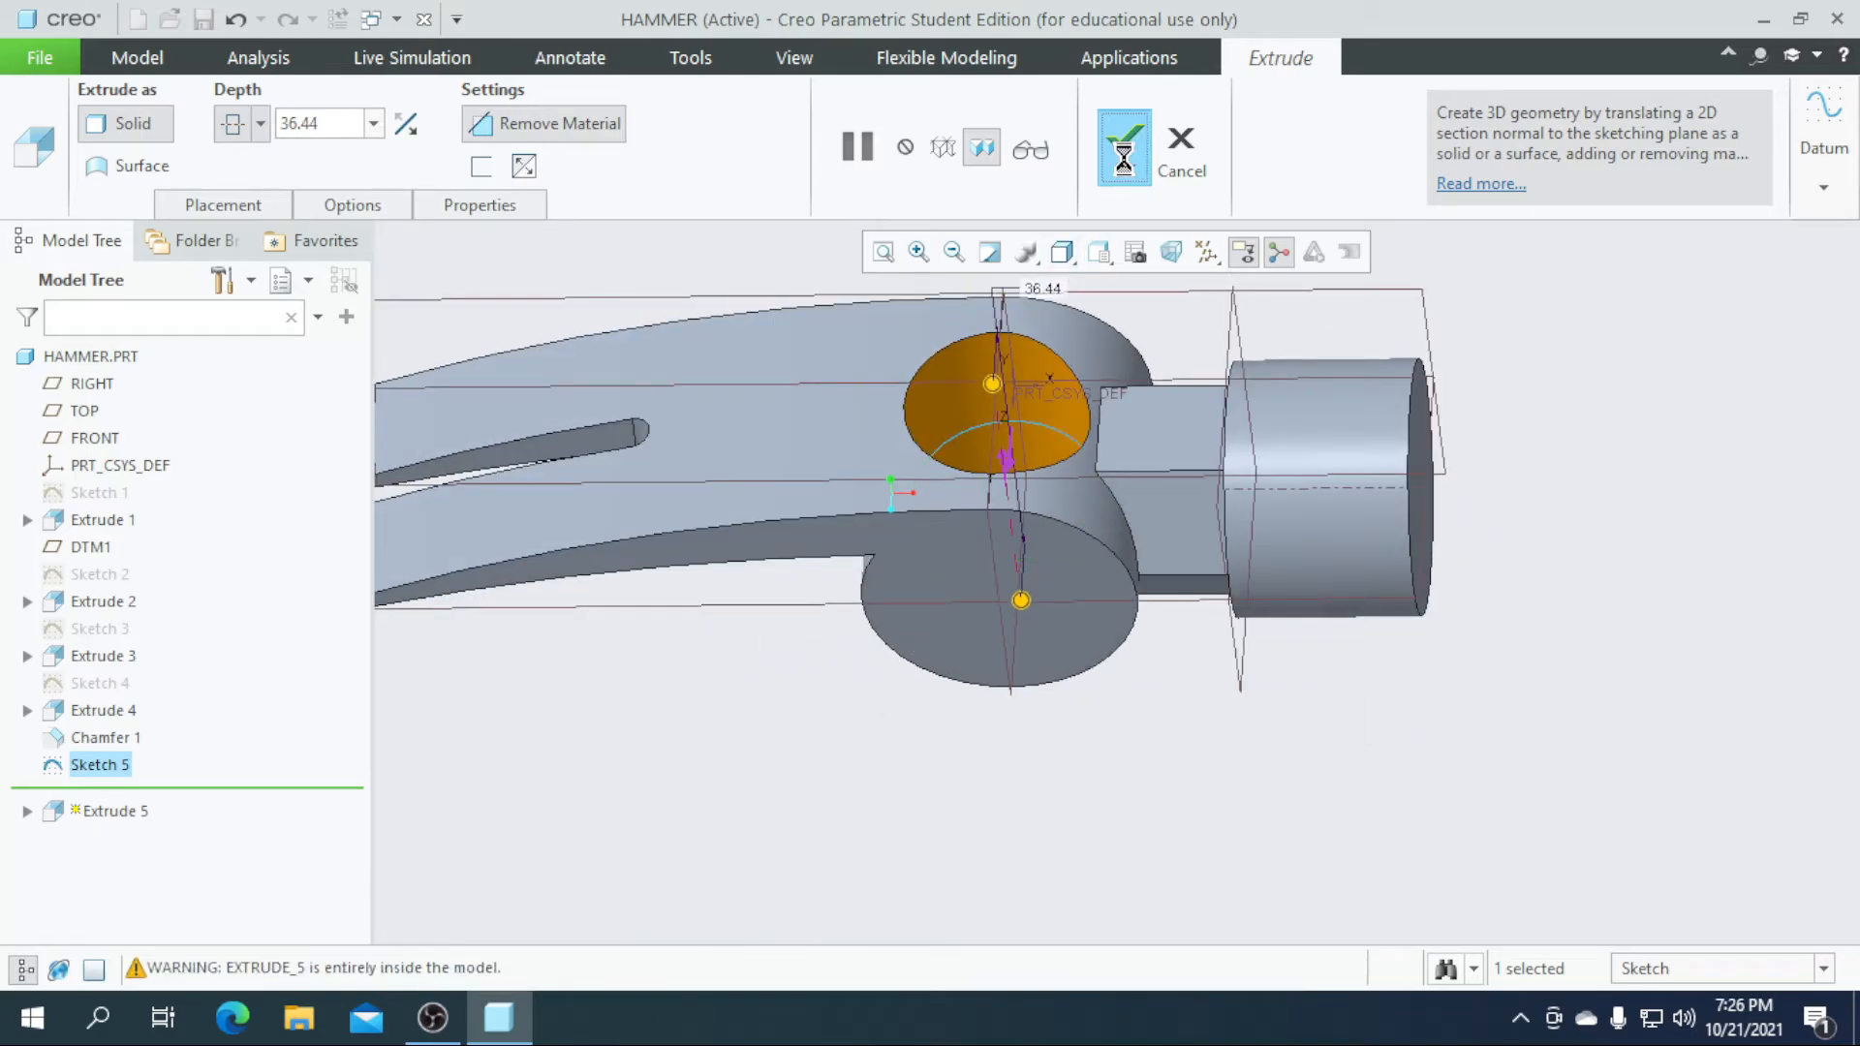
- Save the hammer part in the hammerassembly folder
{"action": "key", "text": "ctrl+d"}
{"action": "left_click", "coordinate": [1327, 727]}
{"action": "middle_click_drag", "start_coordinate": [1308, 735], "coordinate": [1220, 688]}
{"action": "scroll", "coordinate": [1133, 548], "scroll_direction": "up", "scroll_amount": 5}
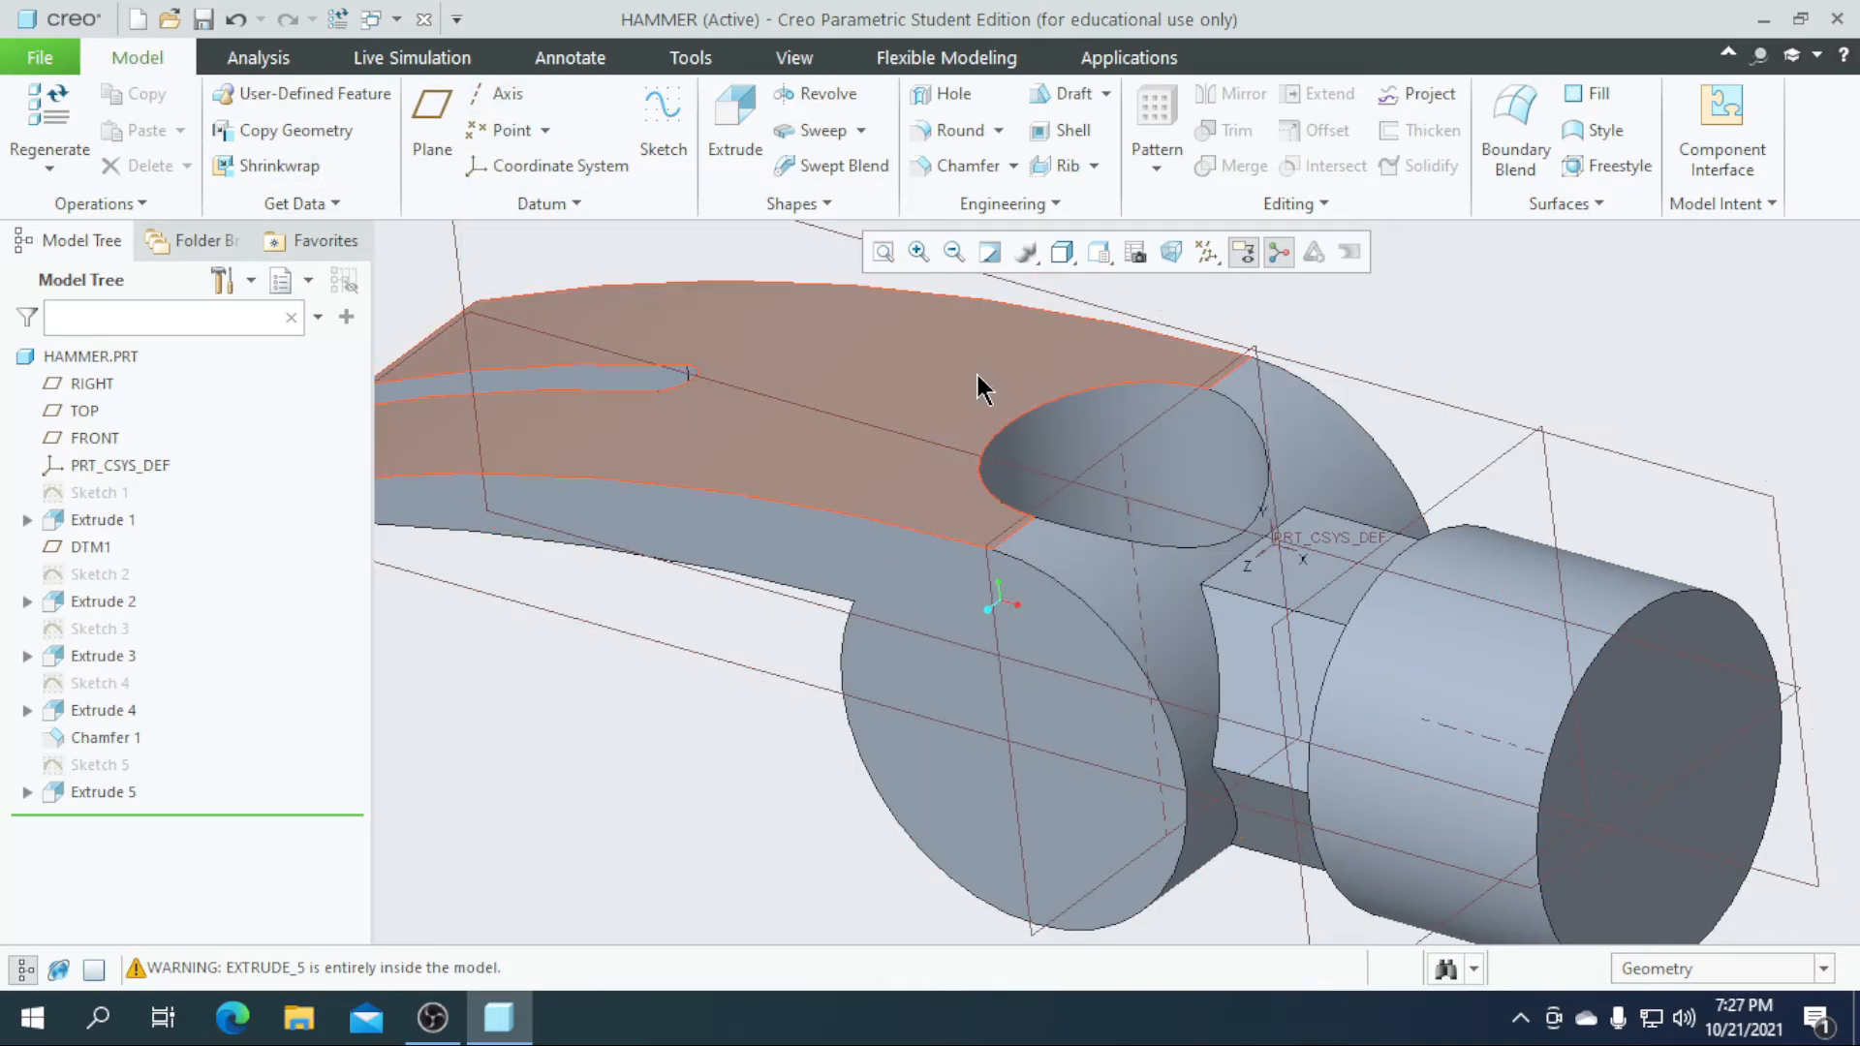
{"action": "left_click", "coordinate": [202, 20]}
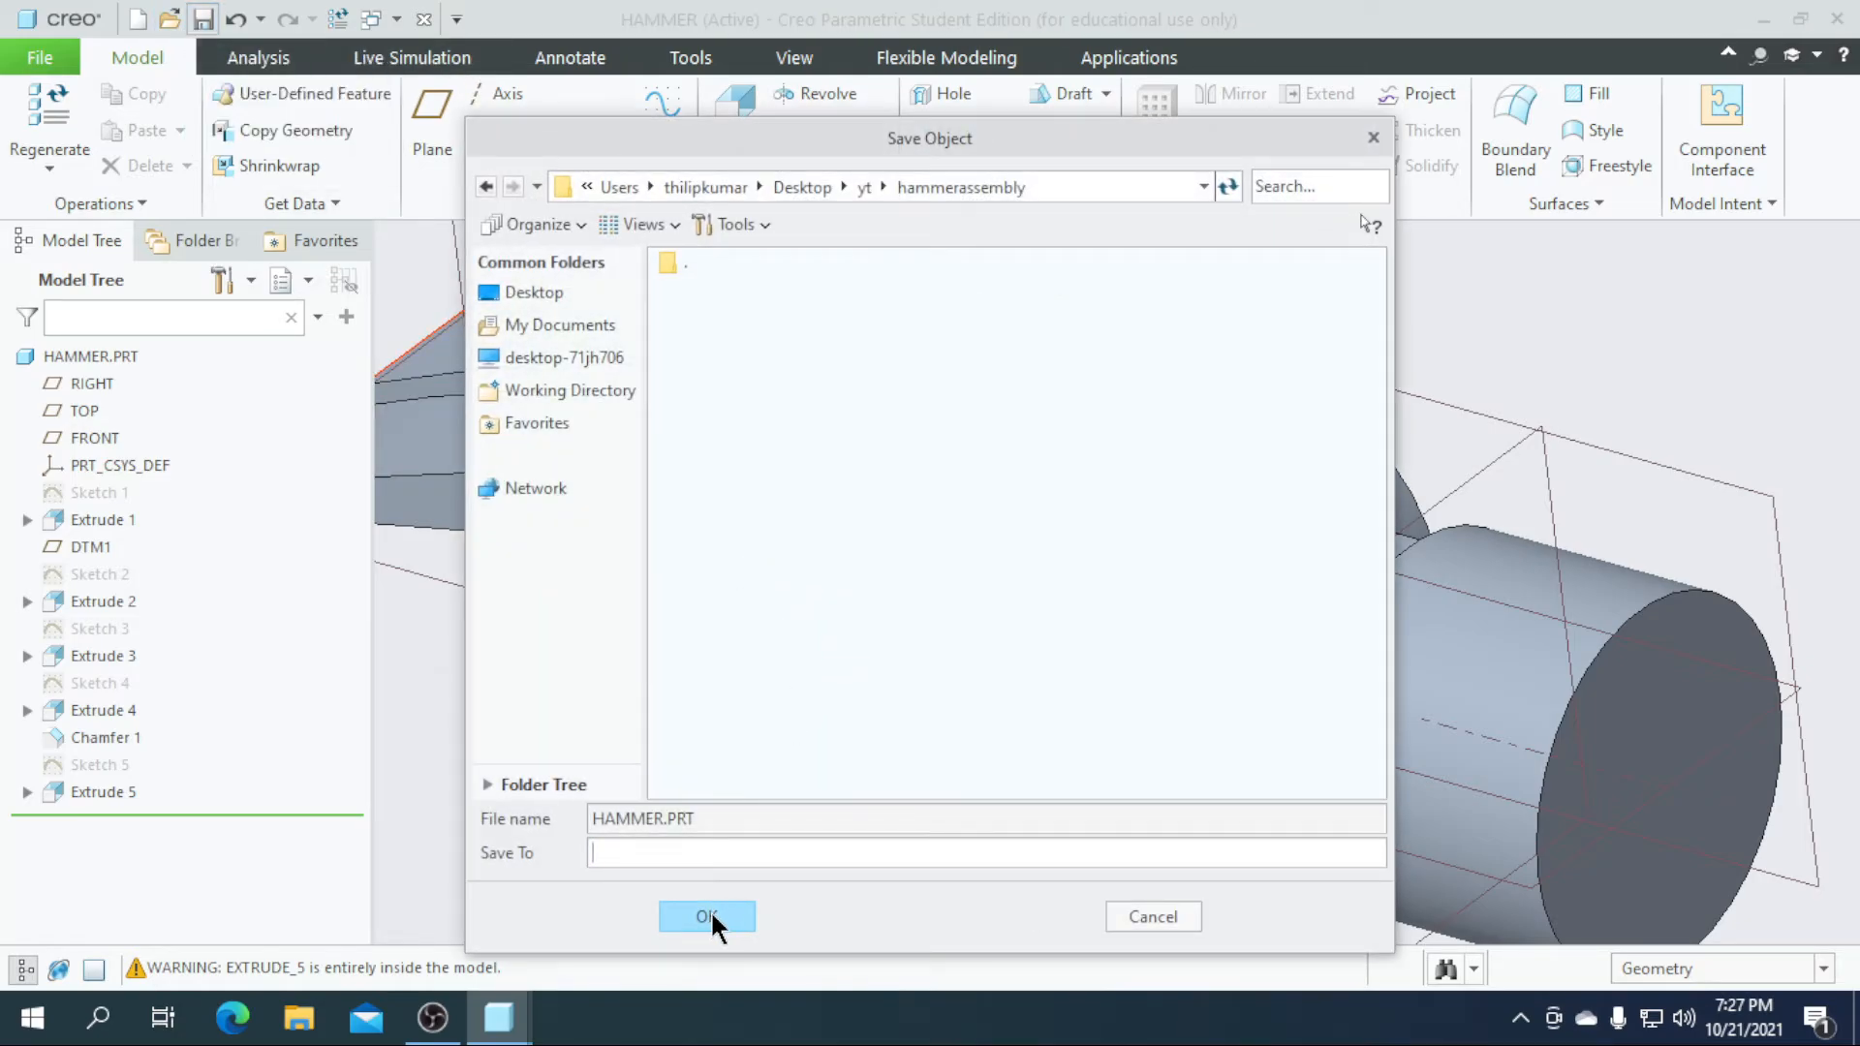
{"action": "left_click", "coordinate": [706, 916]}
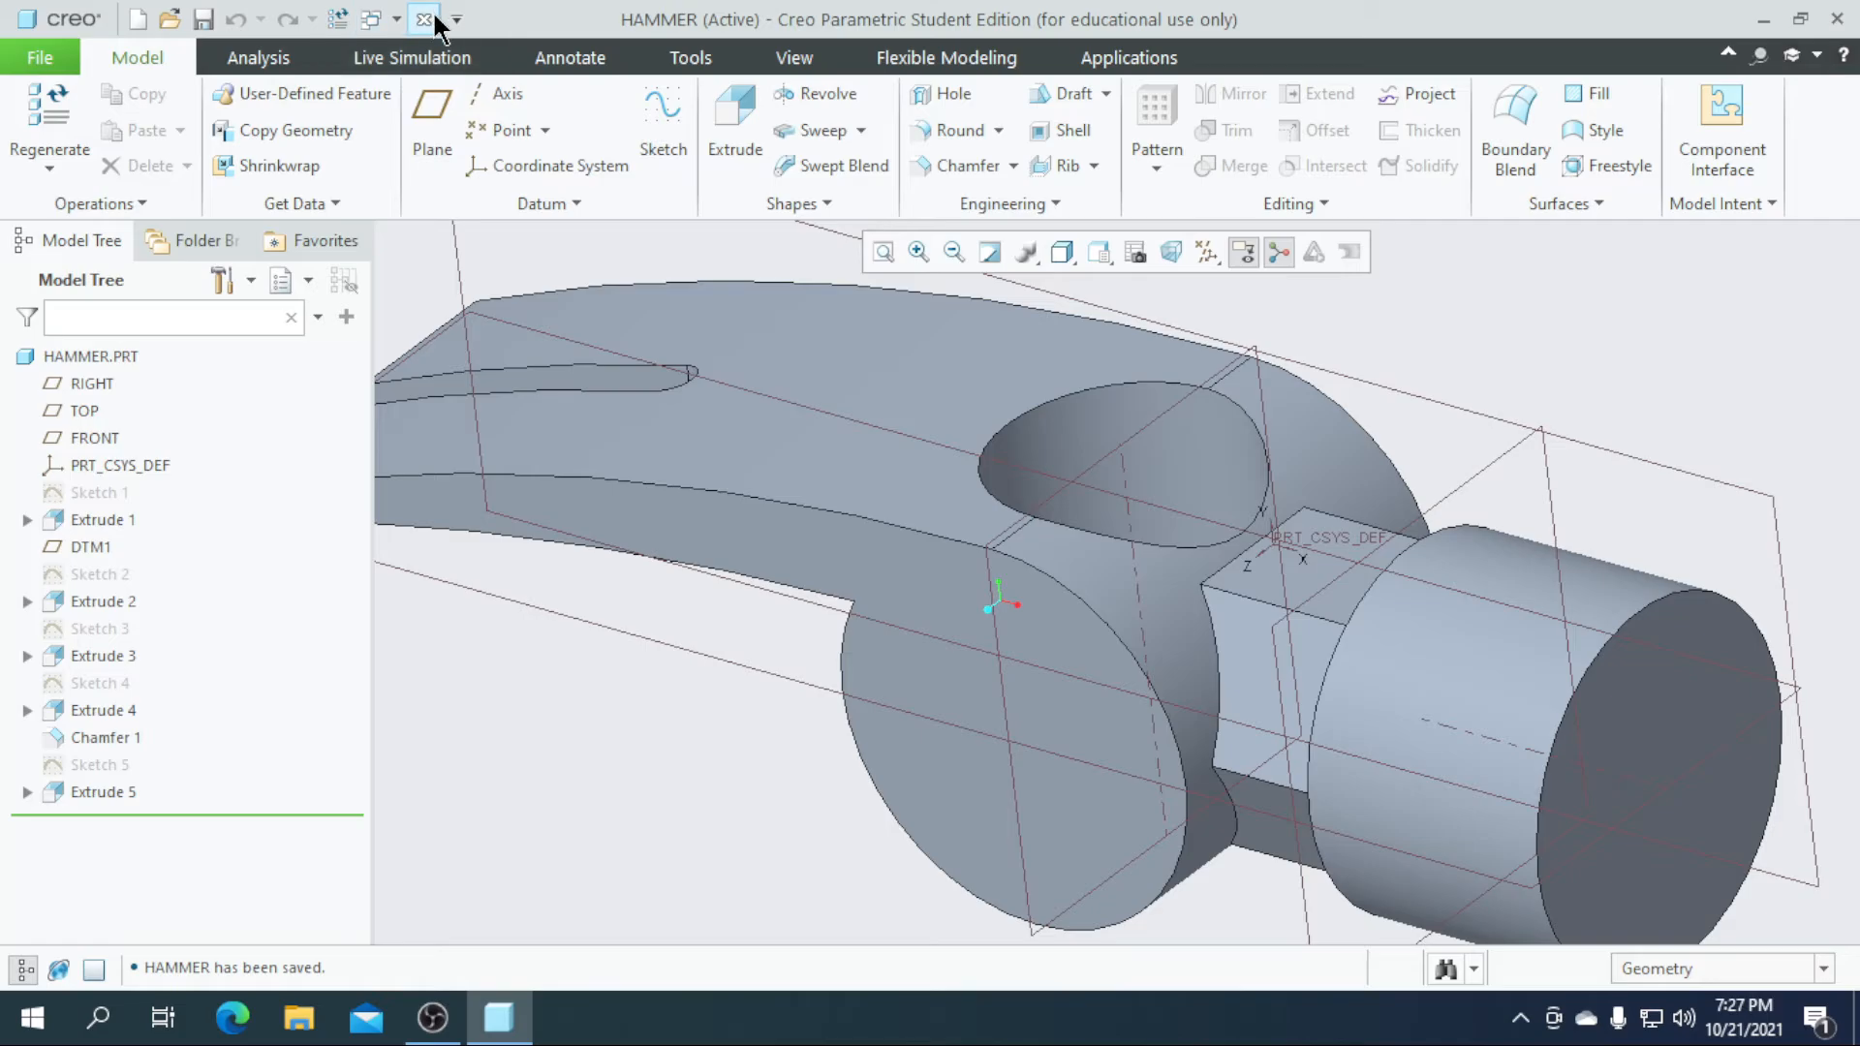
- Close the hammer part and create a new solid part named connectingrod with the default template
{"action": "left_click", "coordinate": [426, 19]}
{"action": "left_click", "coordinate": [43, 126]}
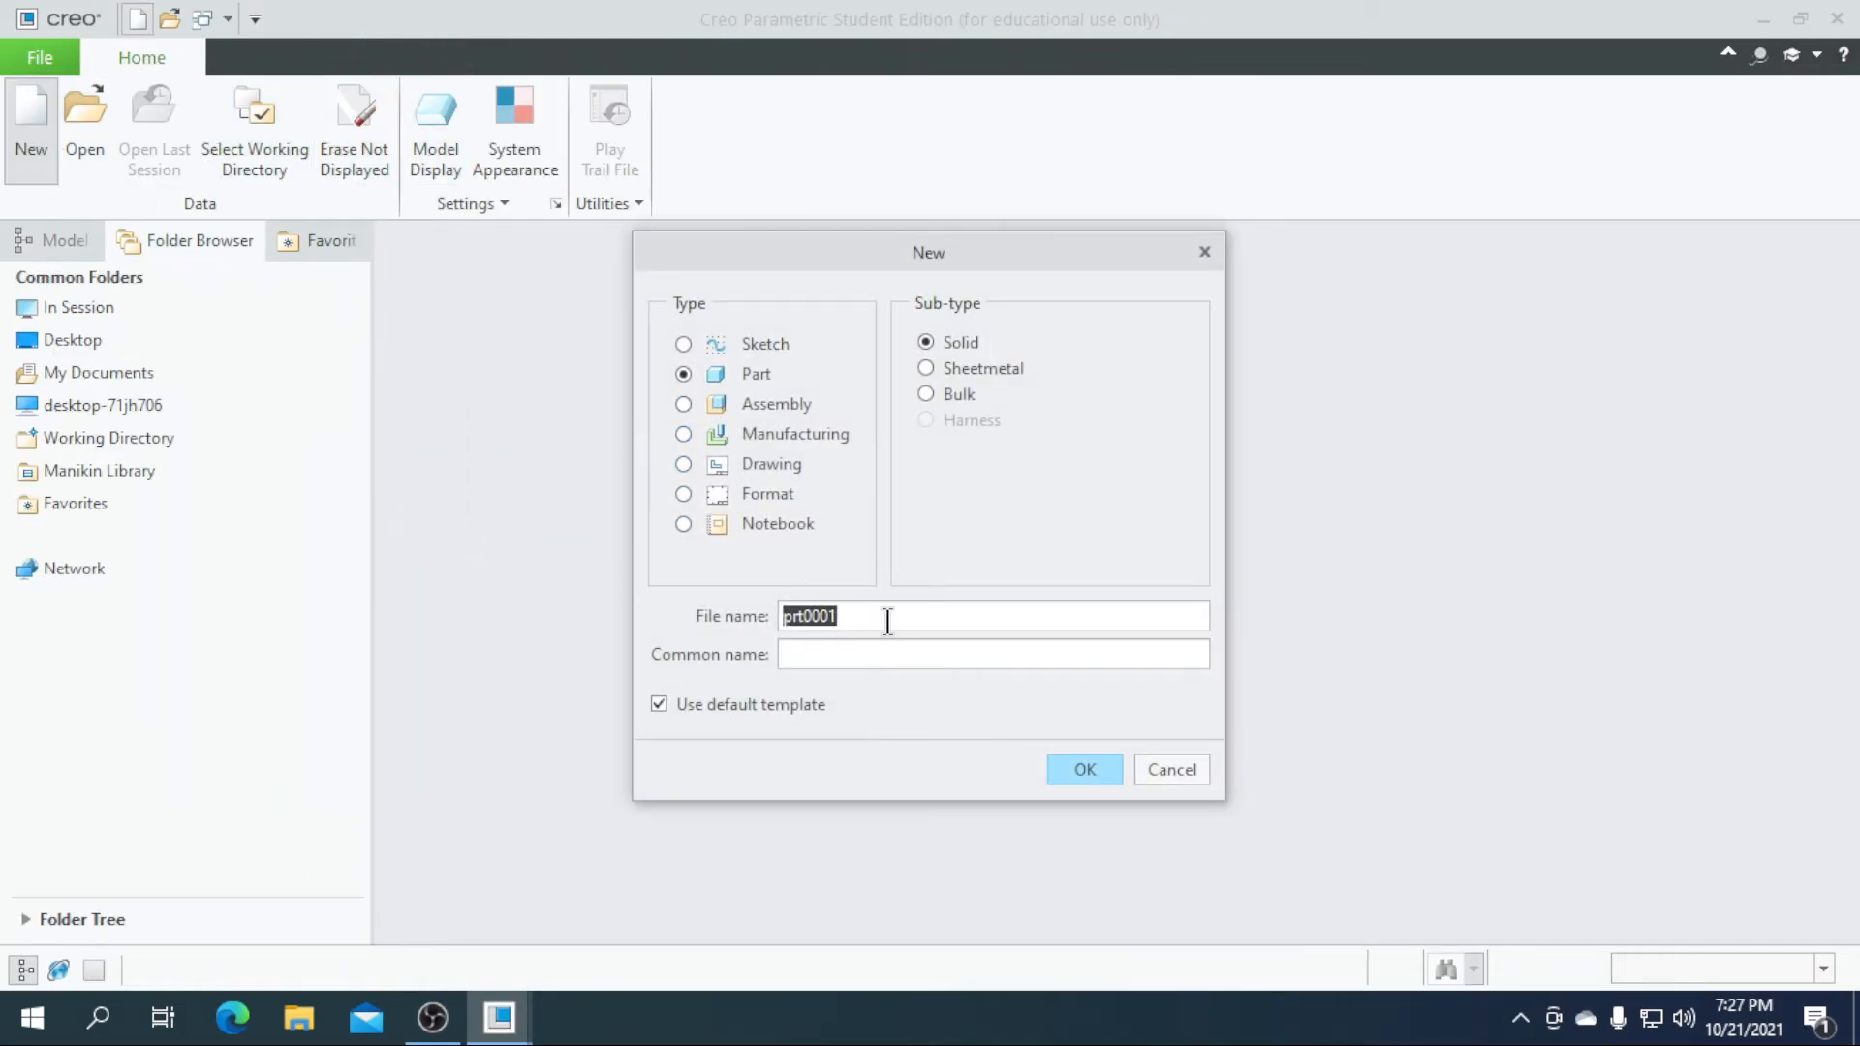
{"action": "key", "text": "BackSpace"}
{"action": "type", "text": "connectingrod"}
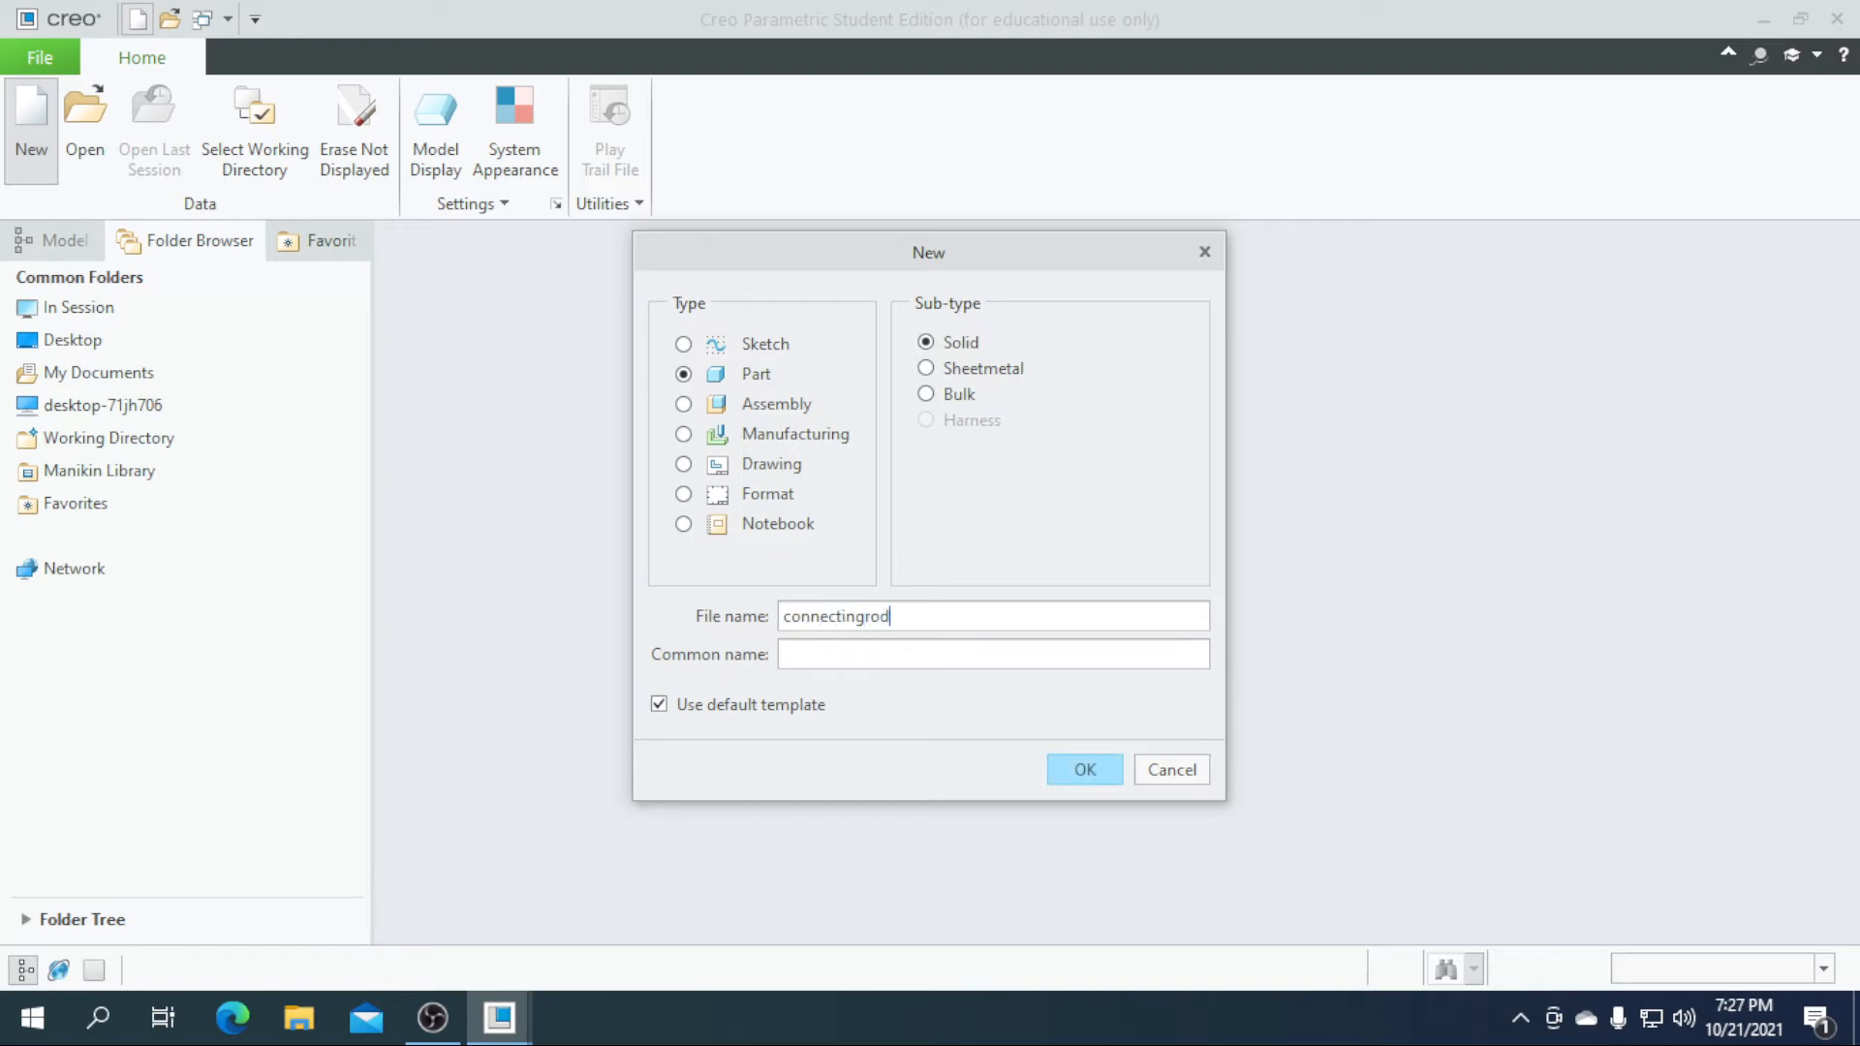
{"action": "left_click", "coordinate": [1081, 770]}
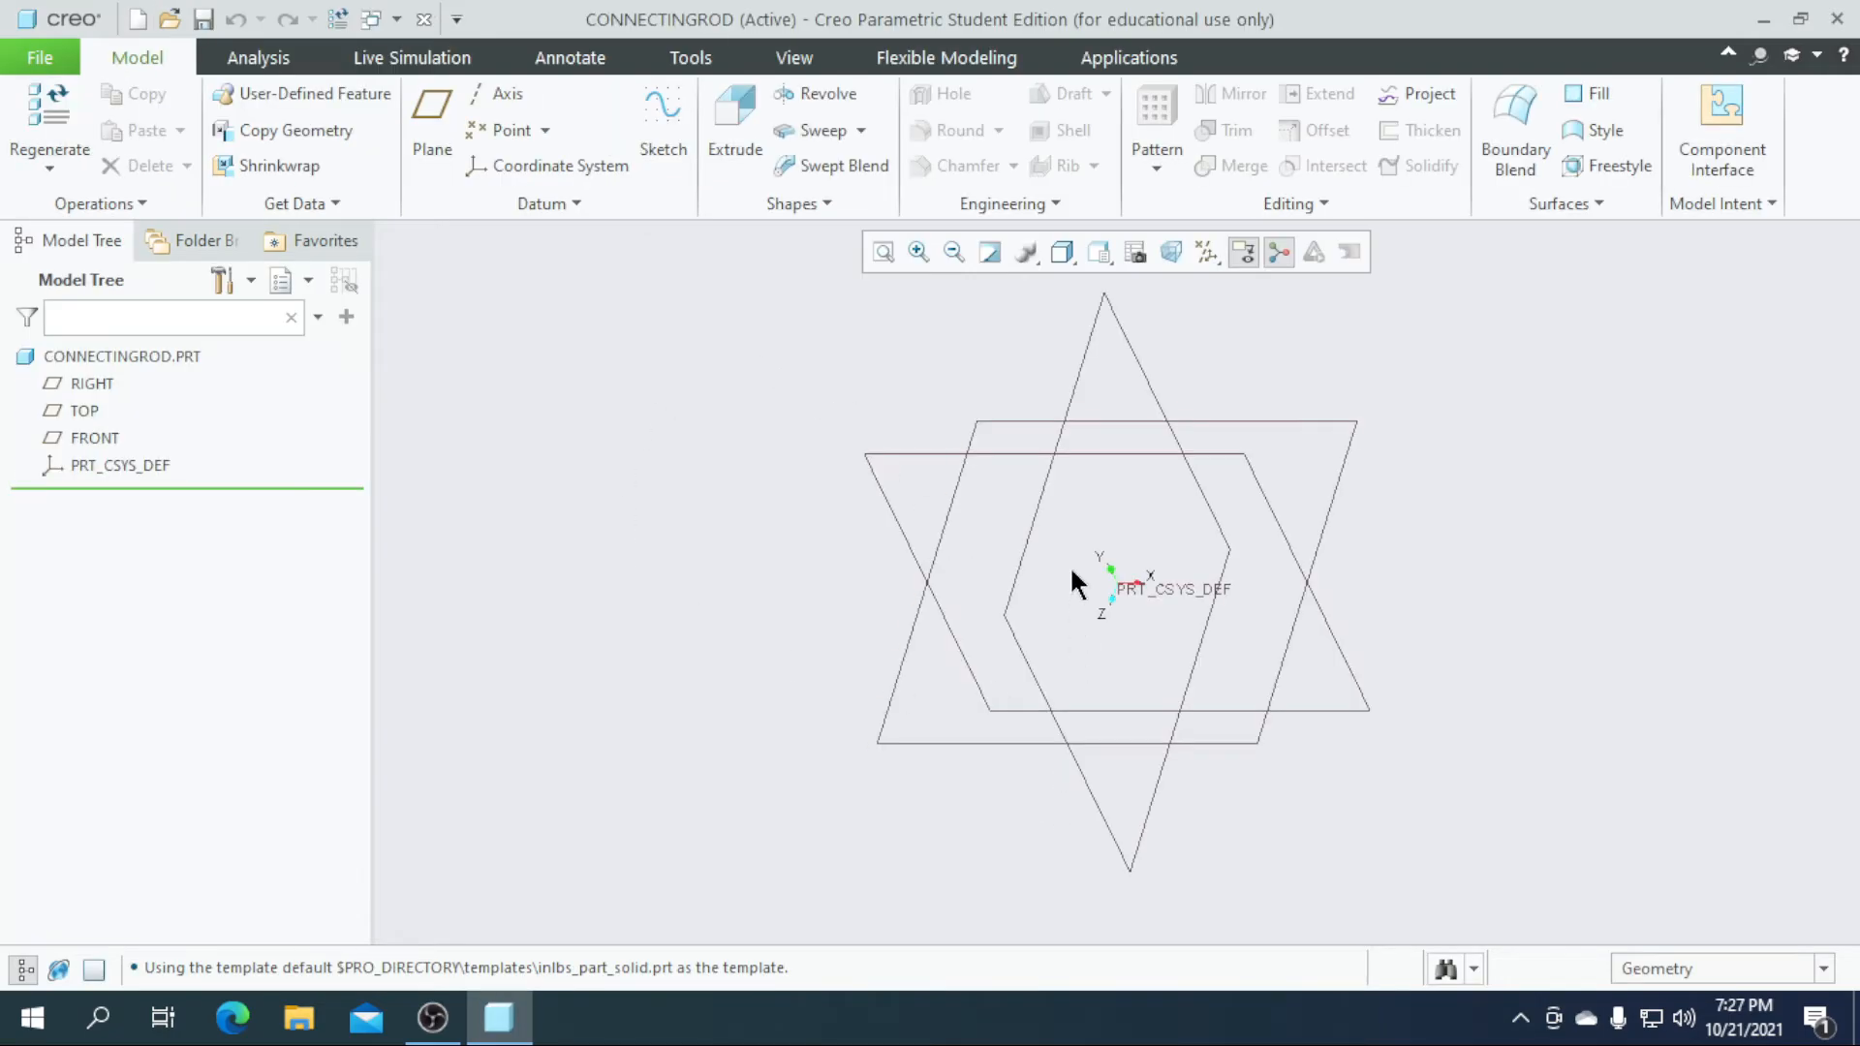
- Start a sketch on the FRONT plane of the new part and orient the view parallel to it
{"action": "left_click", "coordinate": [82, 436]}
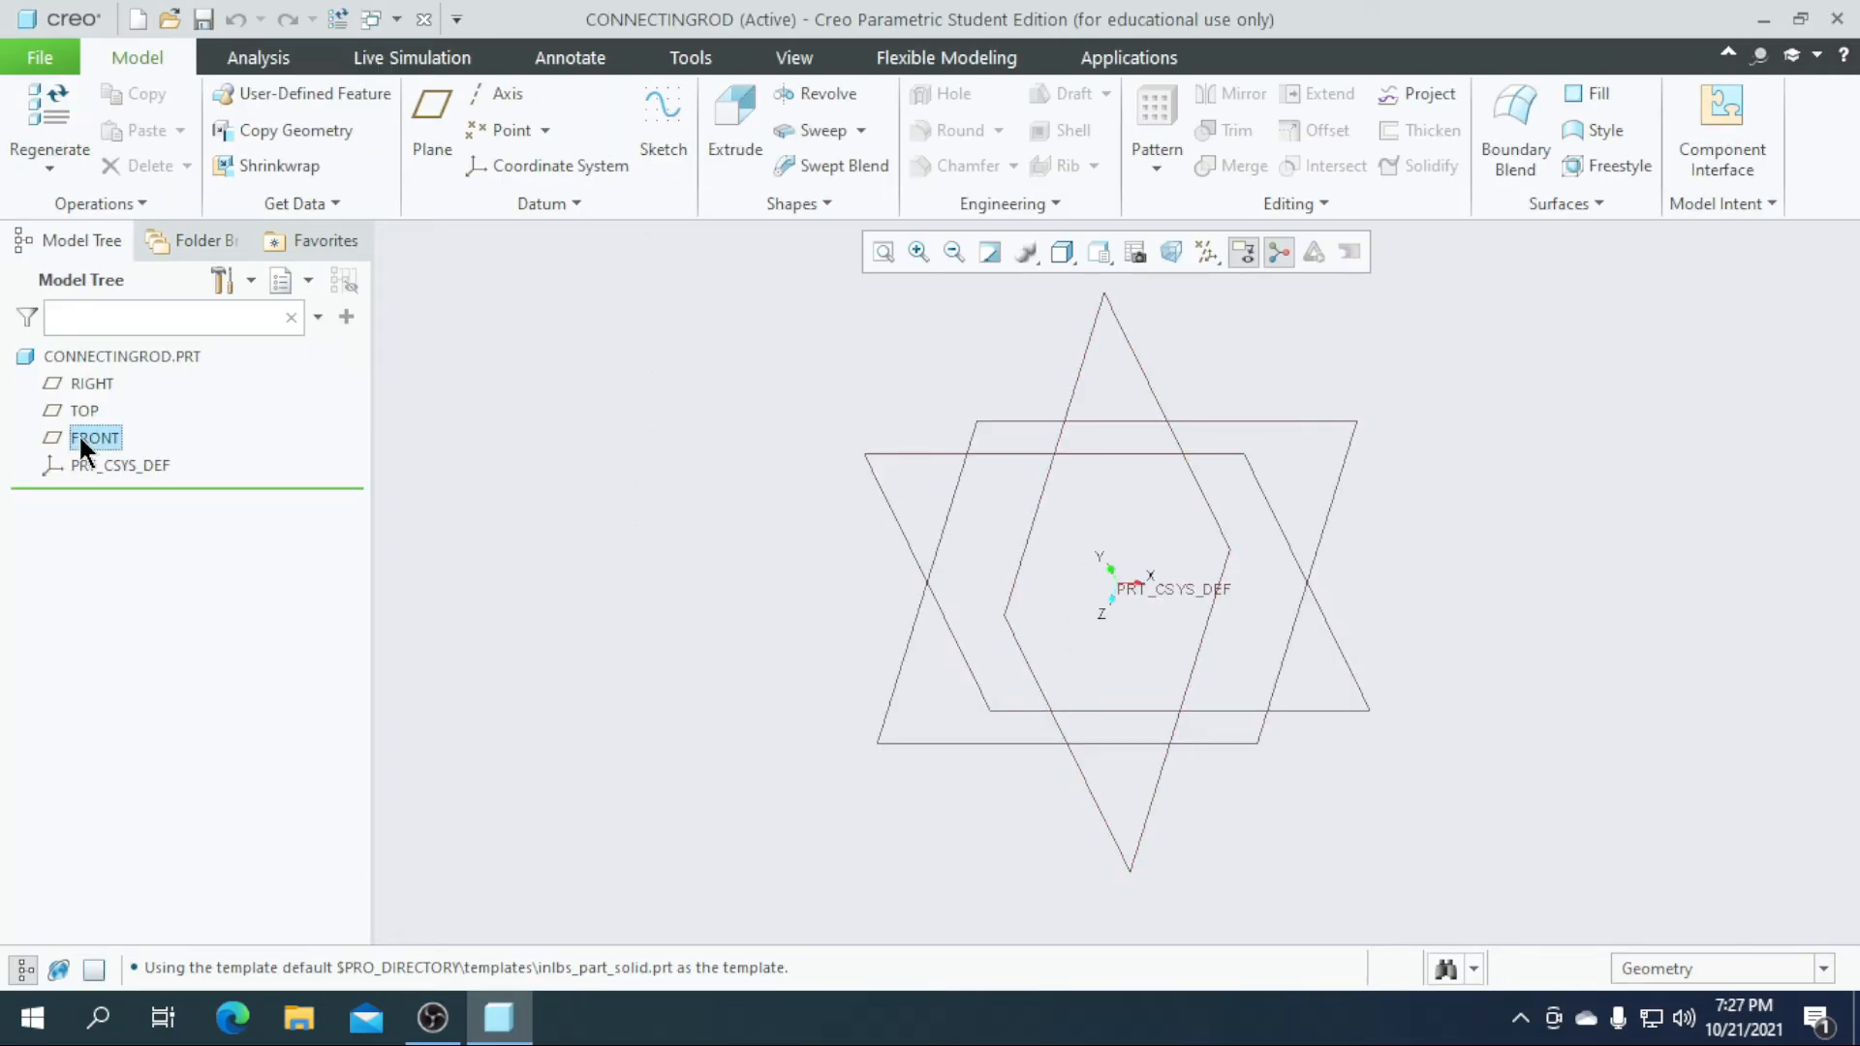
{"action": "left_click", "coordinate": [663, 145]}
{"action": "left_click", "coordinate": [1184, 254]}
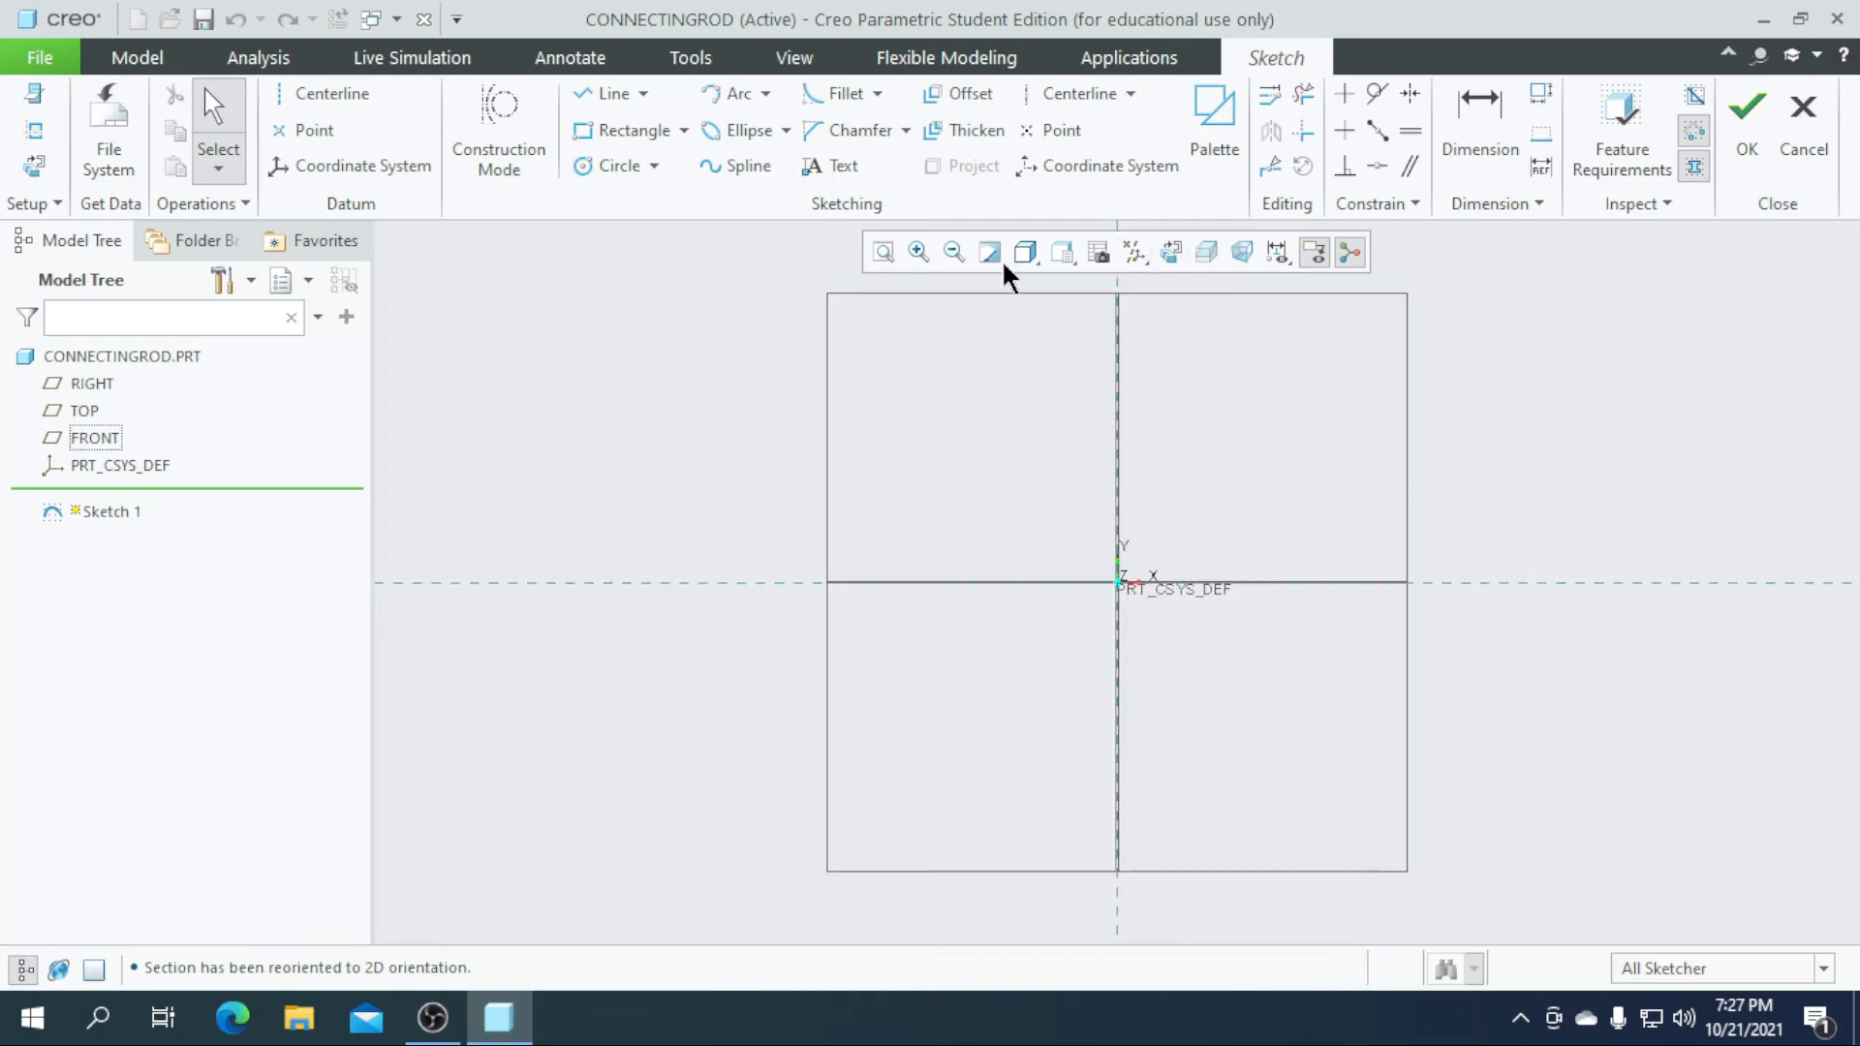
- Sketch a circle about 106.5 in diameter centred on the origin
{"action": "left_click", "coordinate": [606, 169]}
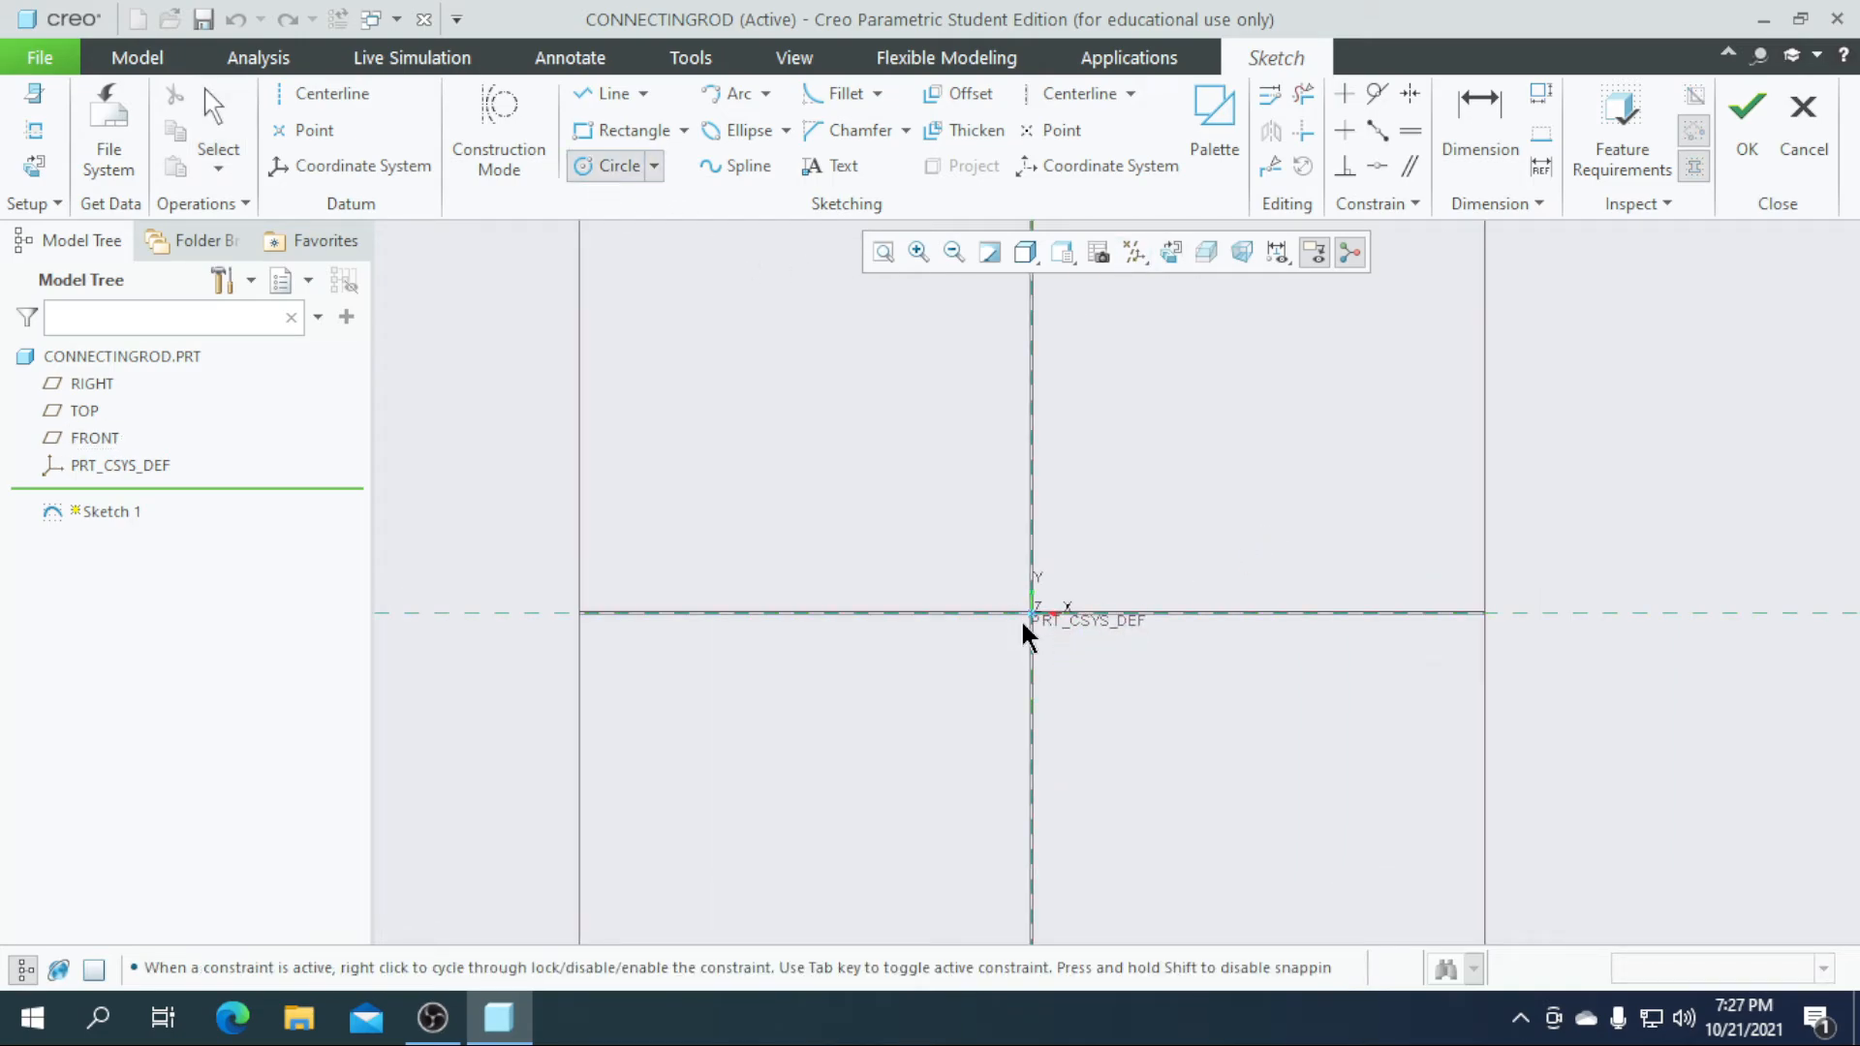
{"action": "left_click", "coordinate": [1032, 612]}
{"action": "left_click", "coordinate": [1092, 699]}
{"action": "middle_click", "coordinate": [910, 581]}
- Set the diameter of the circle at the origin to 20 and finish the rod's sketch
{"action": "double_click", "coordinate": [896, 525]}
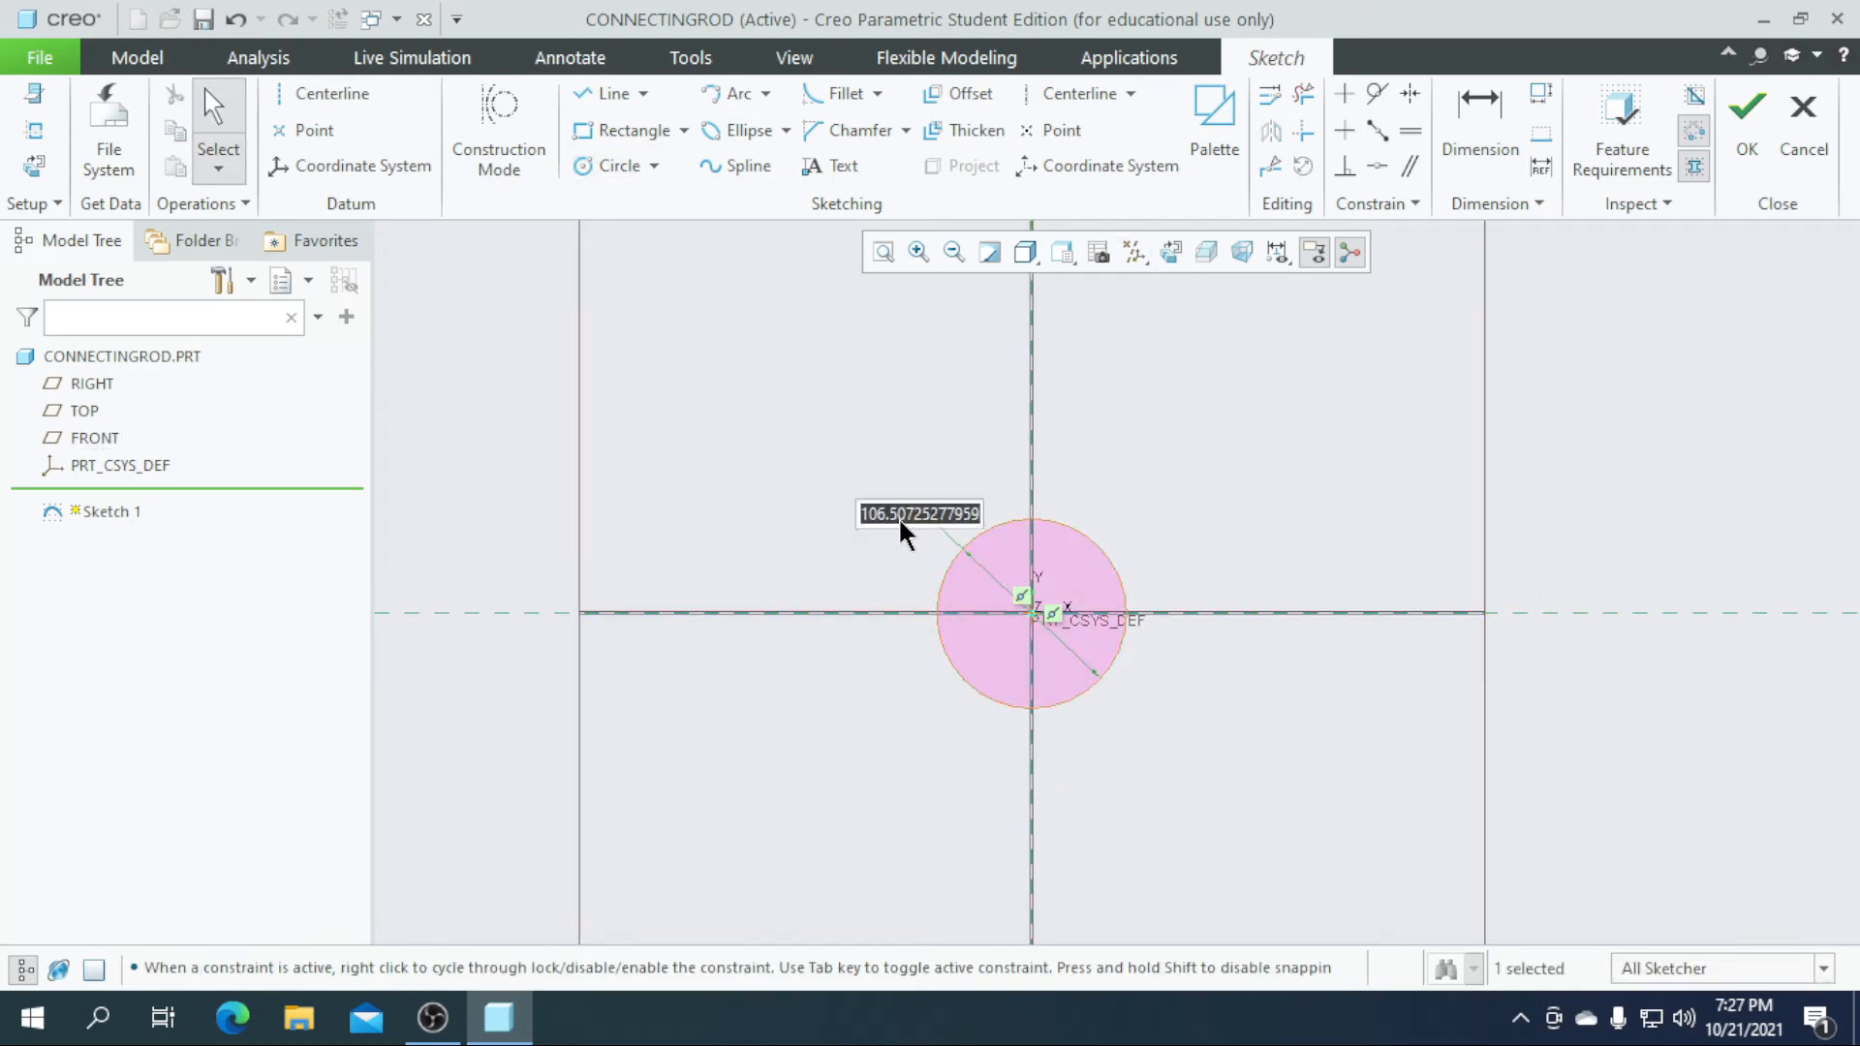
{"action": "type", "text": "2"}
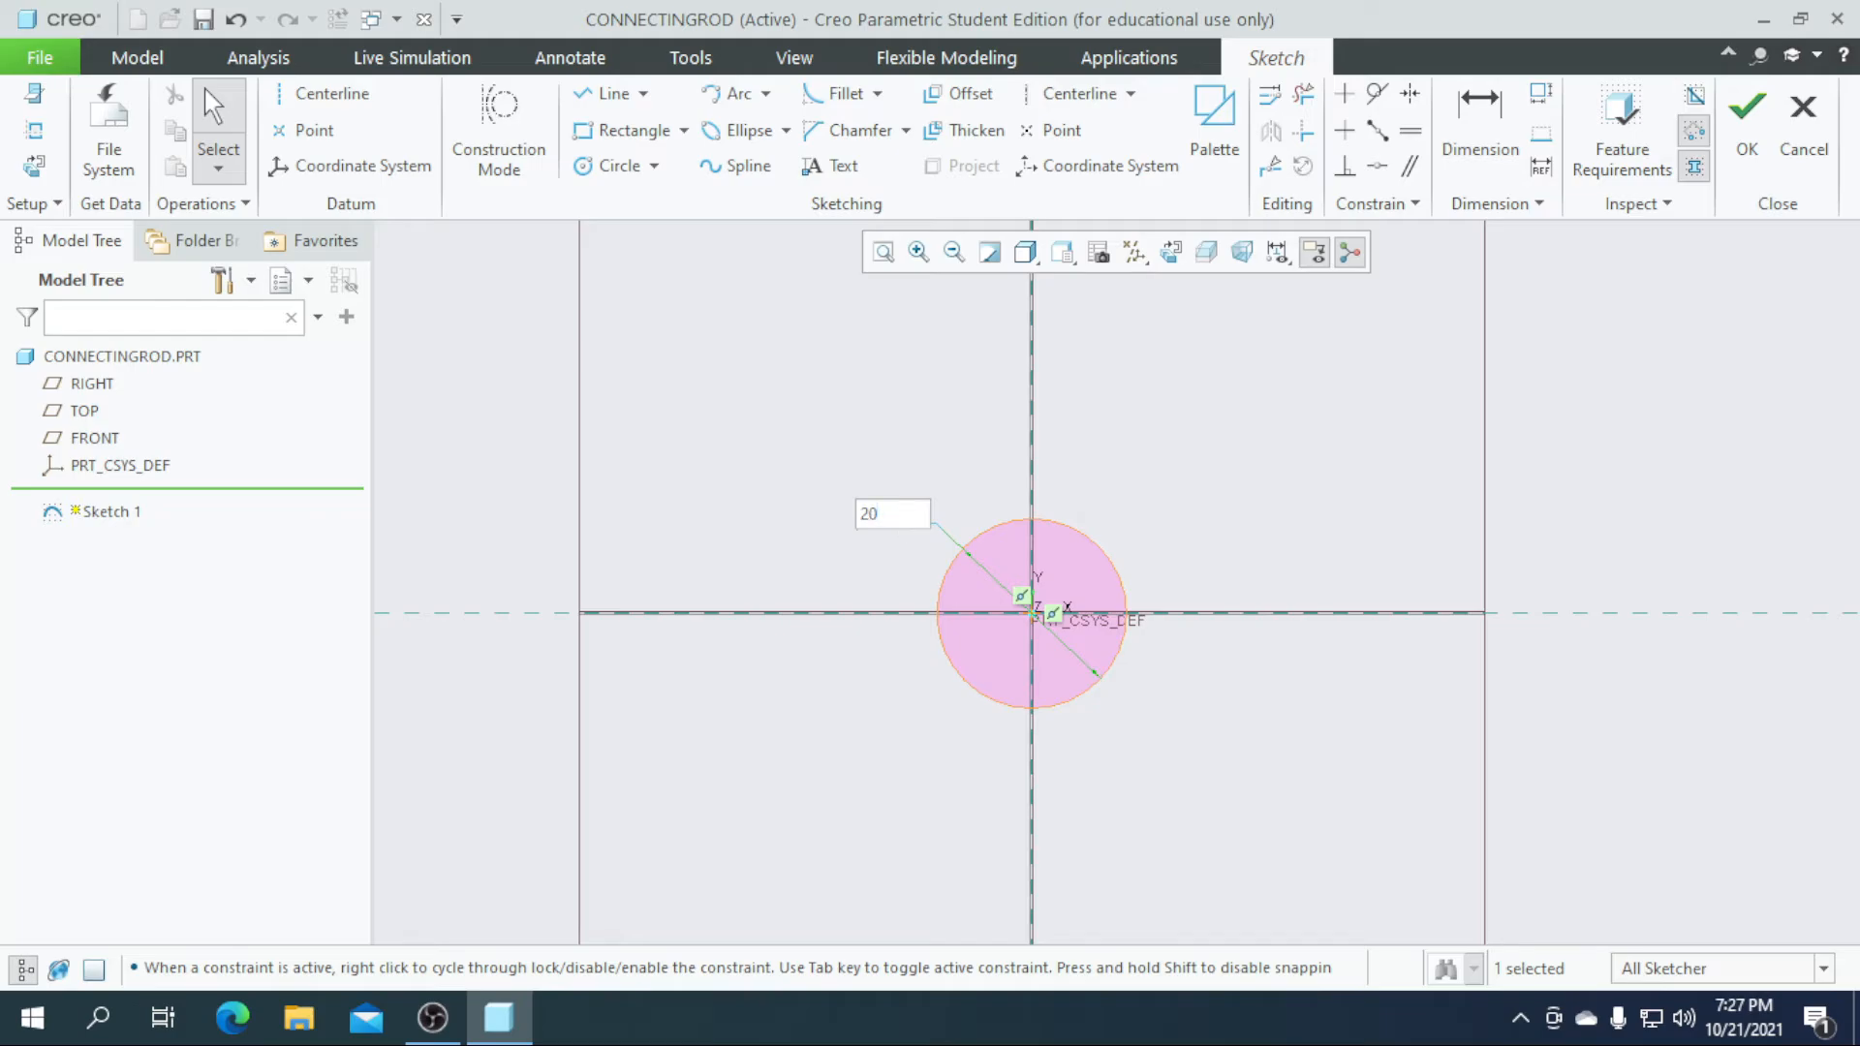
{"action": "type", "text": "0"}
{"action": "key", "text": "Return"}
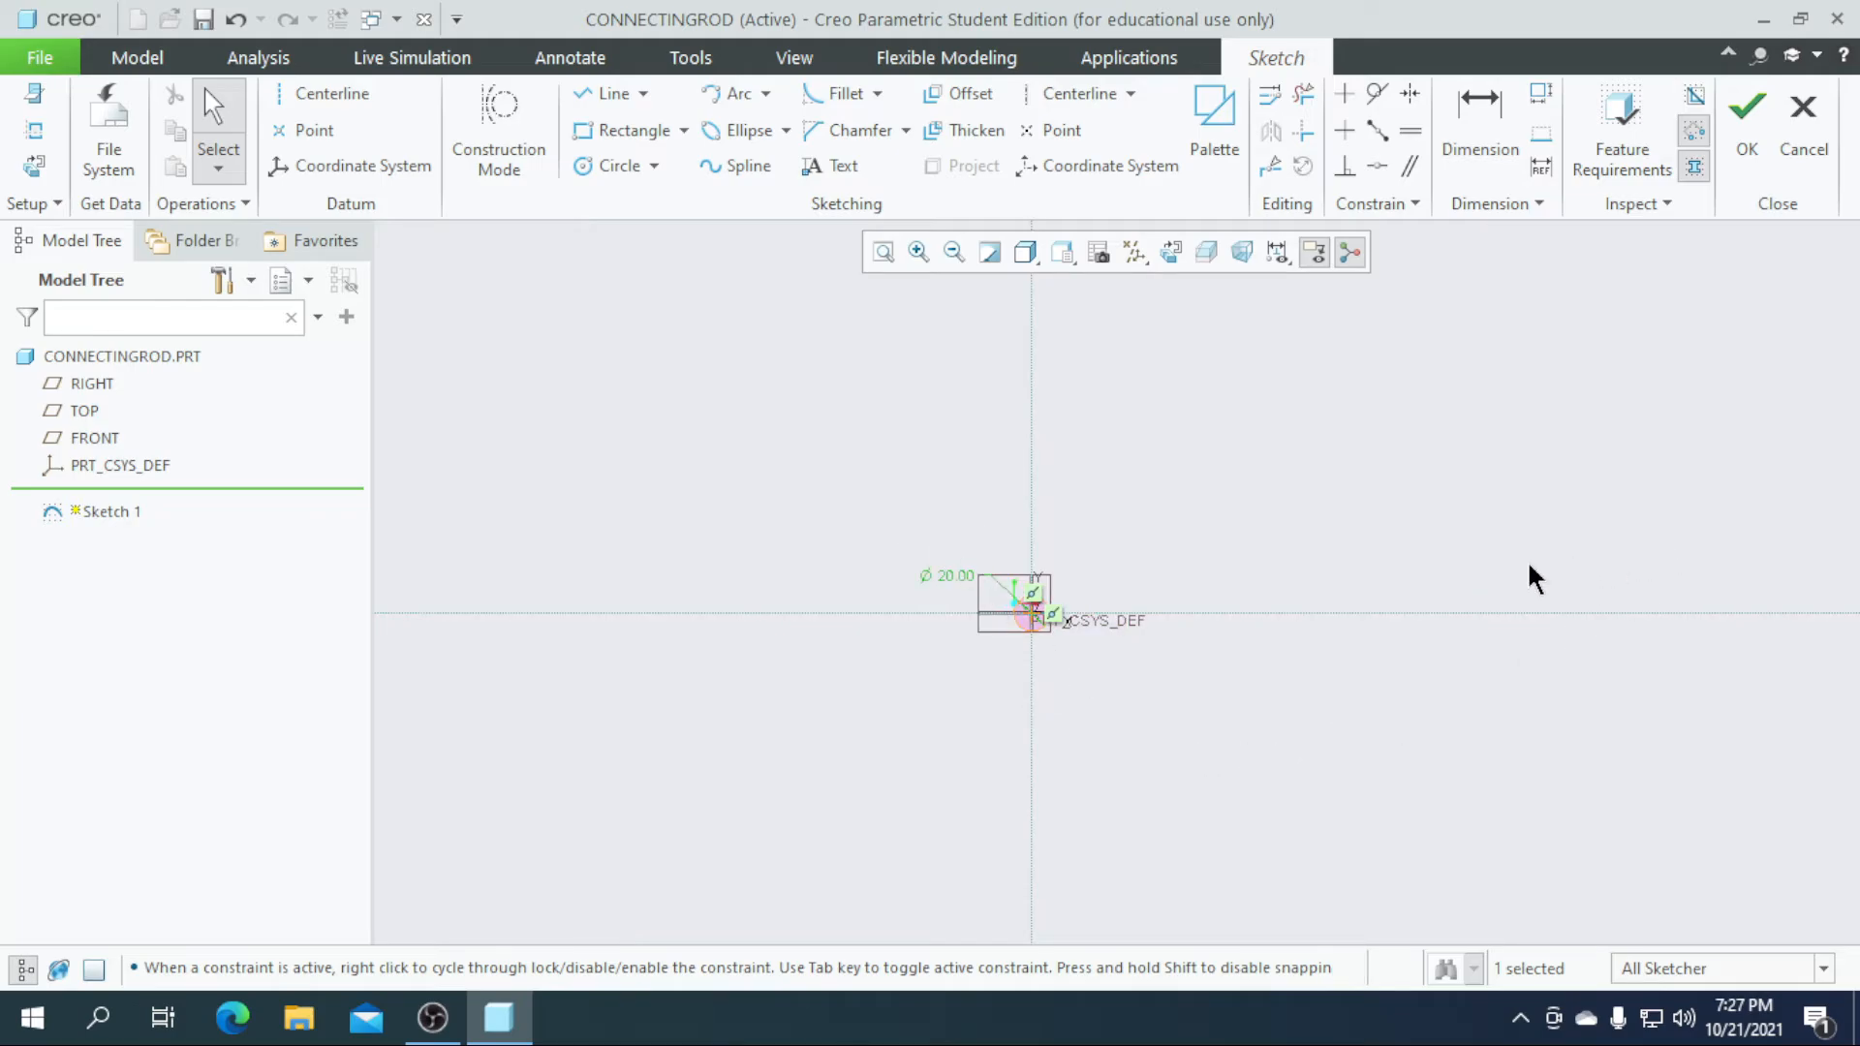
{"action": "left_click", "coordinate": [1747, 122]}
- Extrude the rod's circular sketch as a solid to a depth of 200
{"action": "left_click", "coordinate": [742, 131]}
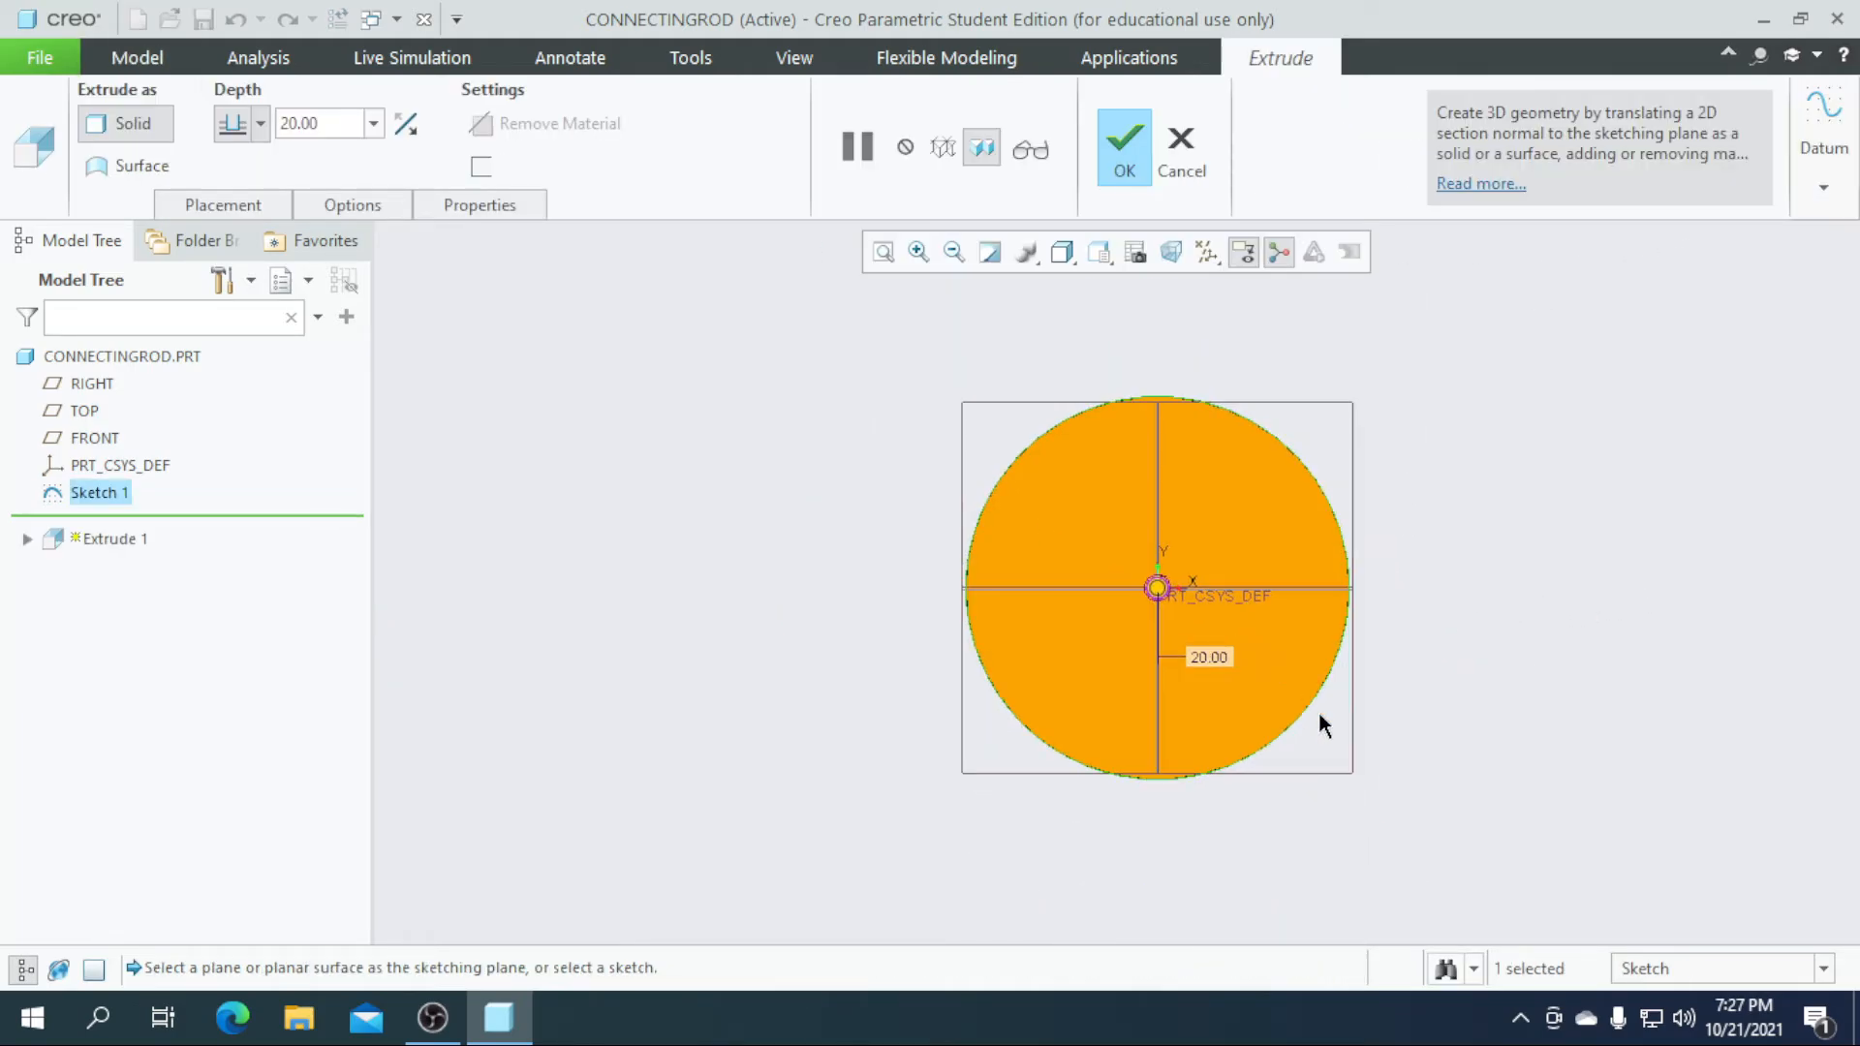
{"action": "double_click", "coordinate": [338, 120]}
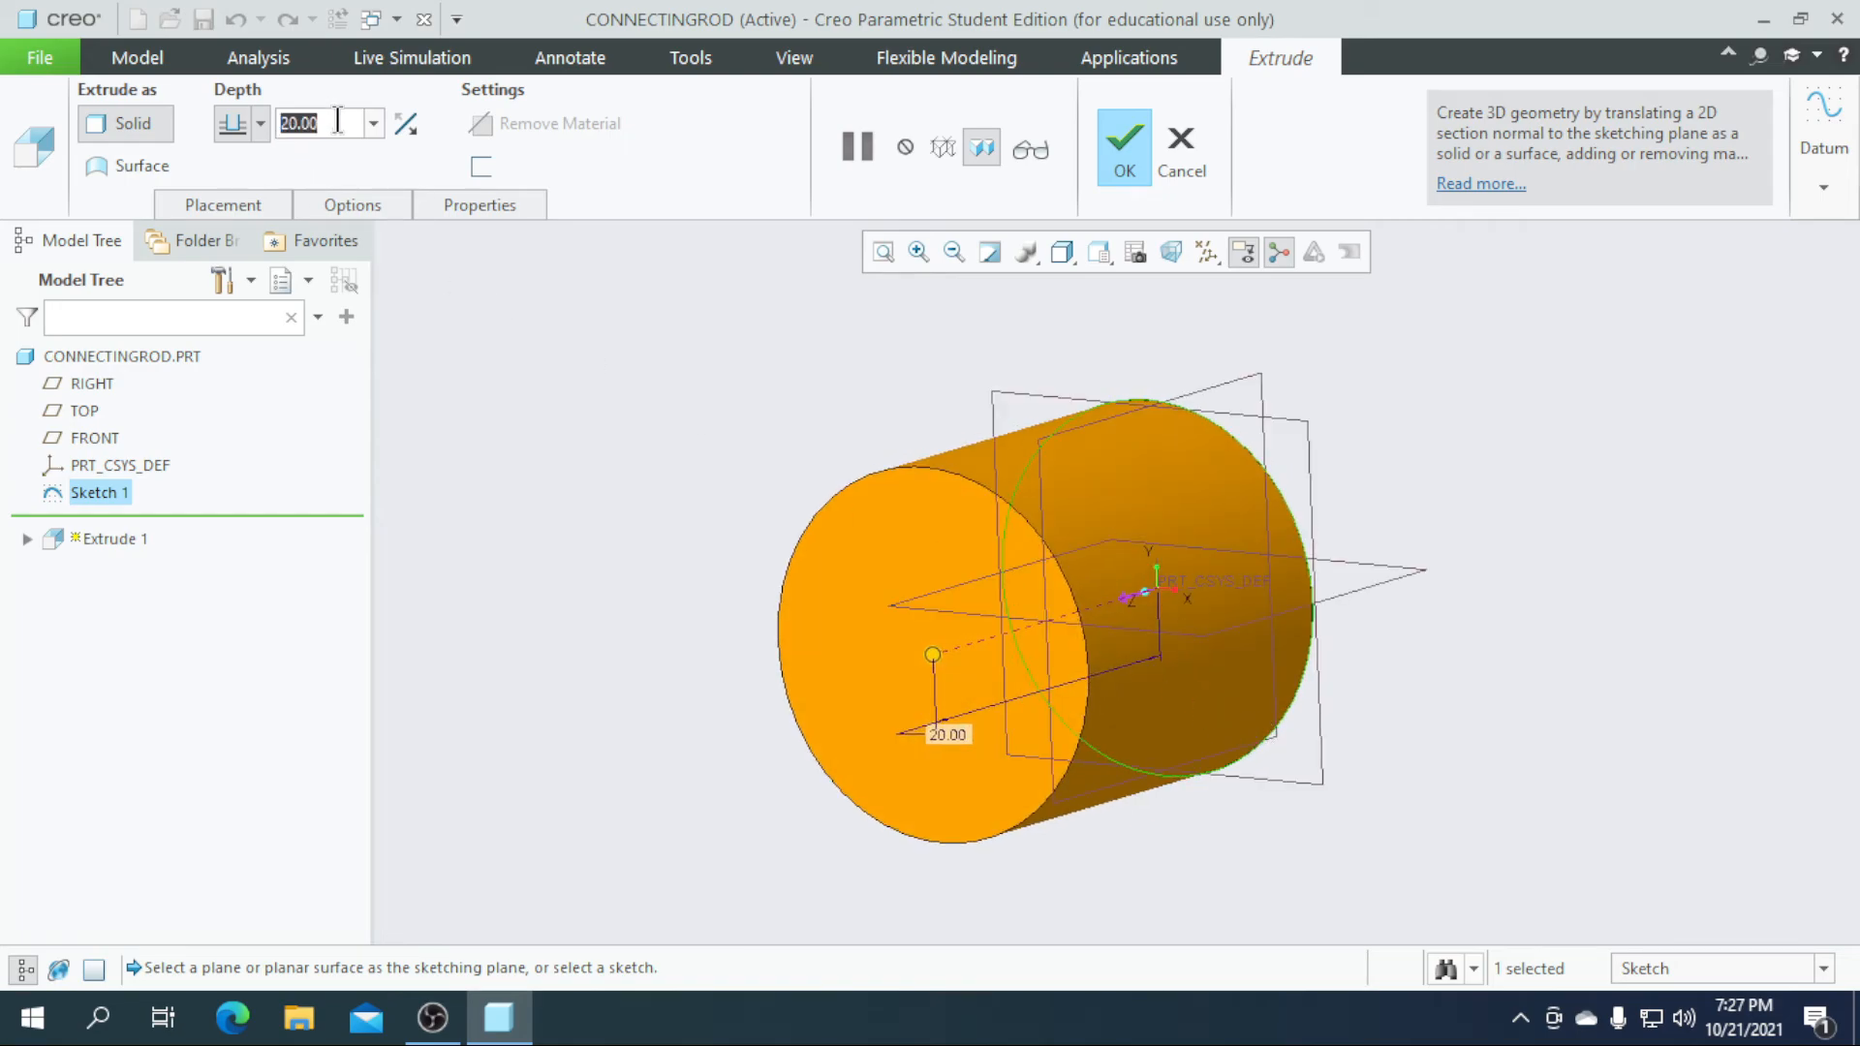
{"action": "type", "text": "20"}
{"action": "key", "text": "Return"}
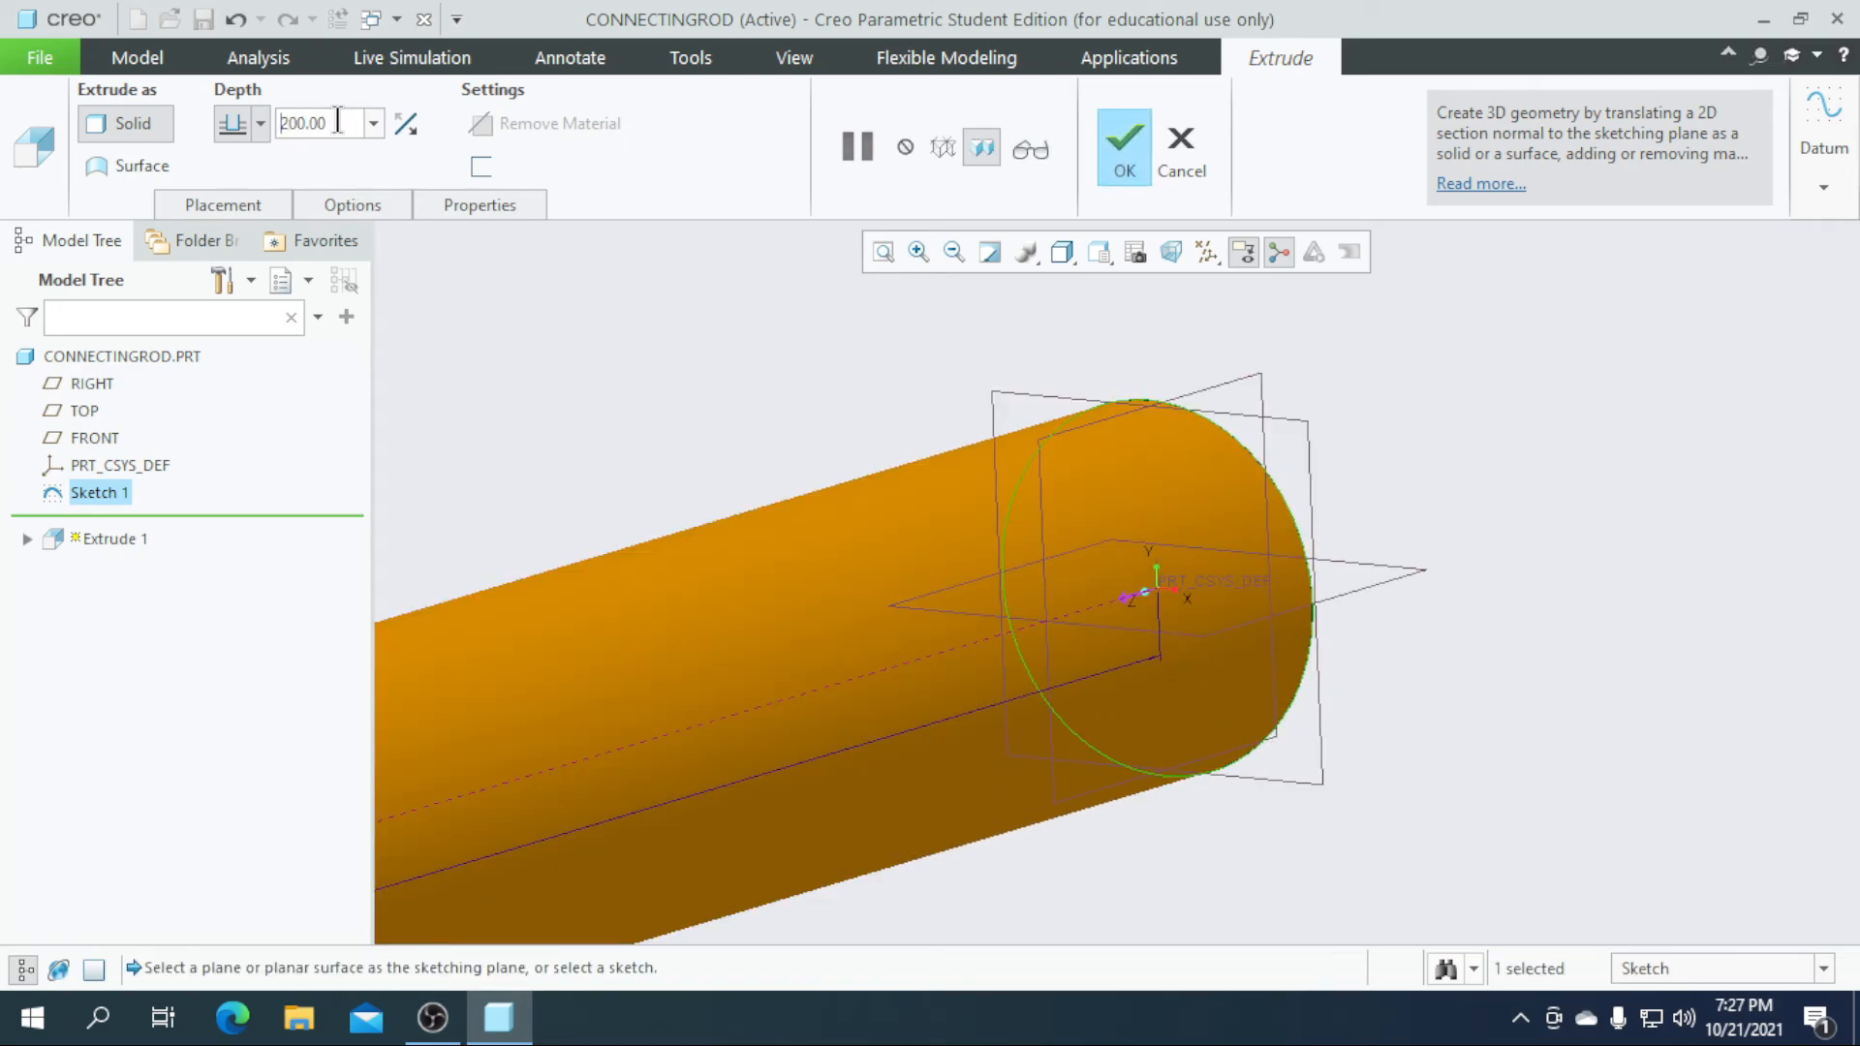
{"action": "scroll", "coordinate": [1260, 722], "scroll_direction": "down", "scroll_amount": 5}
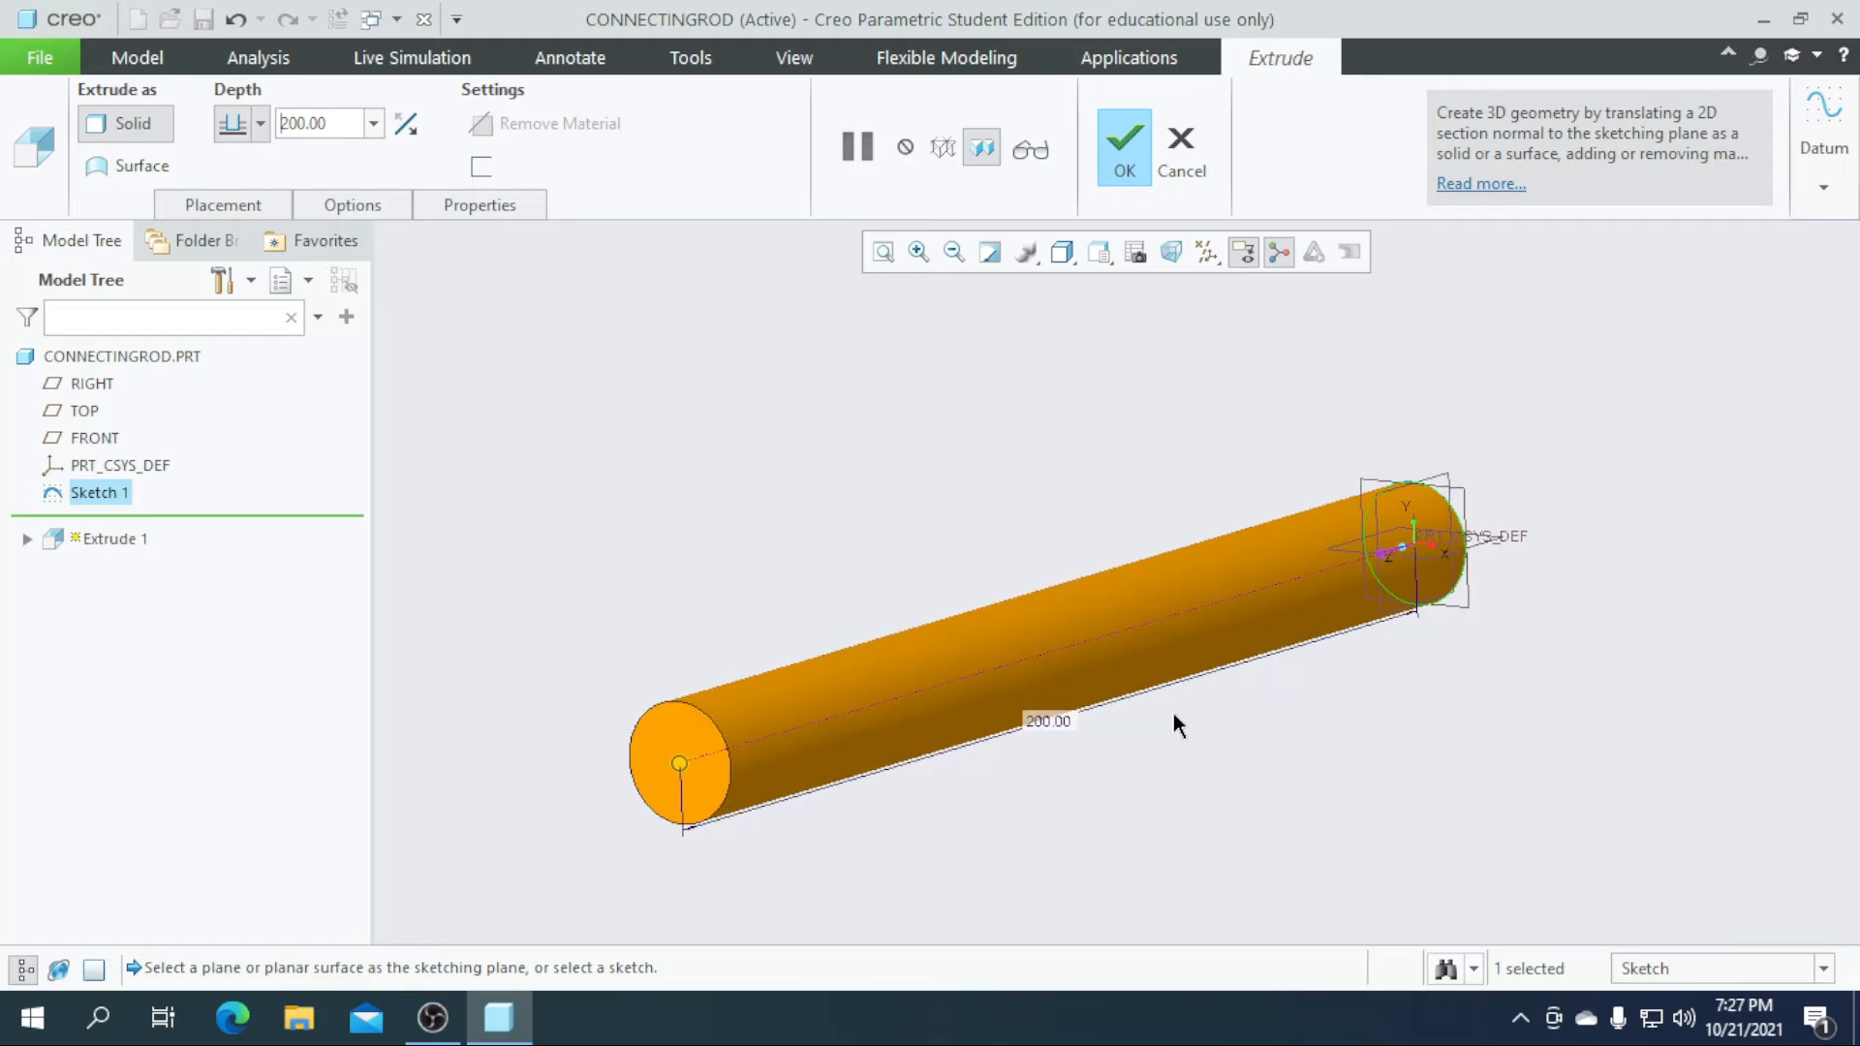
{"action": "scroll", "coordinate": [983, 775], "scroll_direction": "up", "scroll_amount": 3}
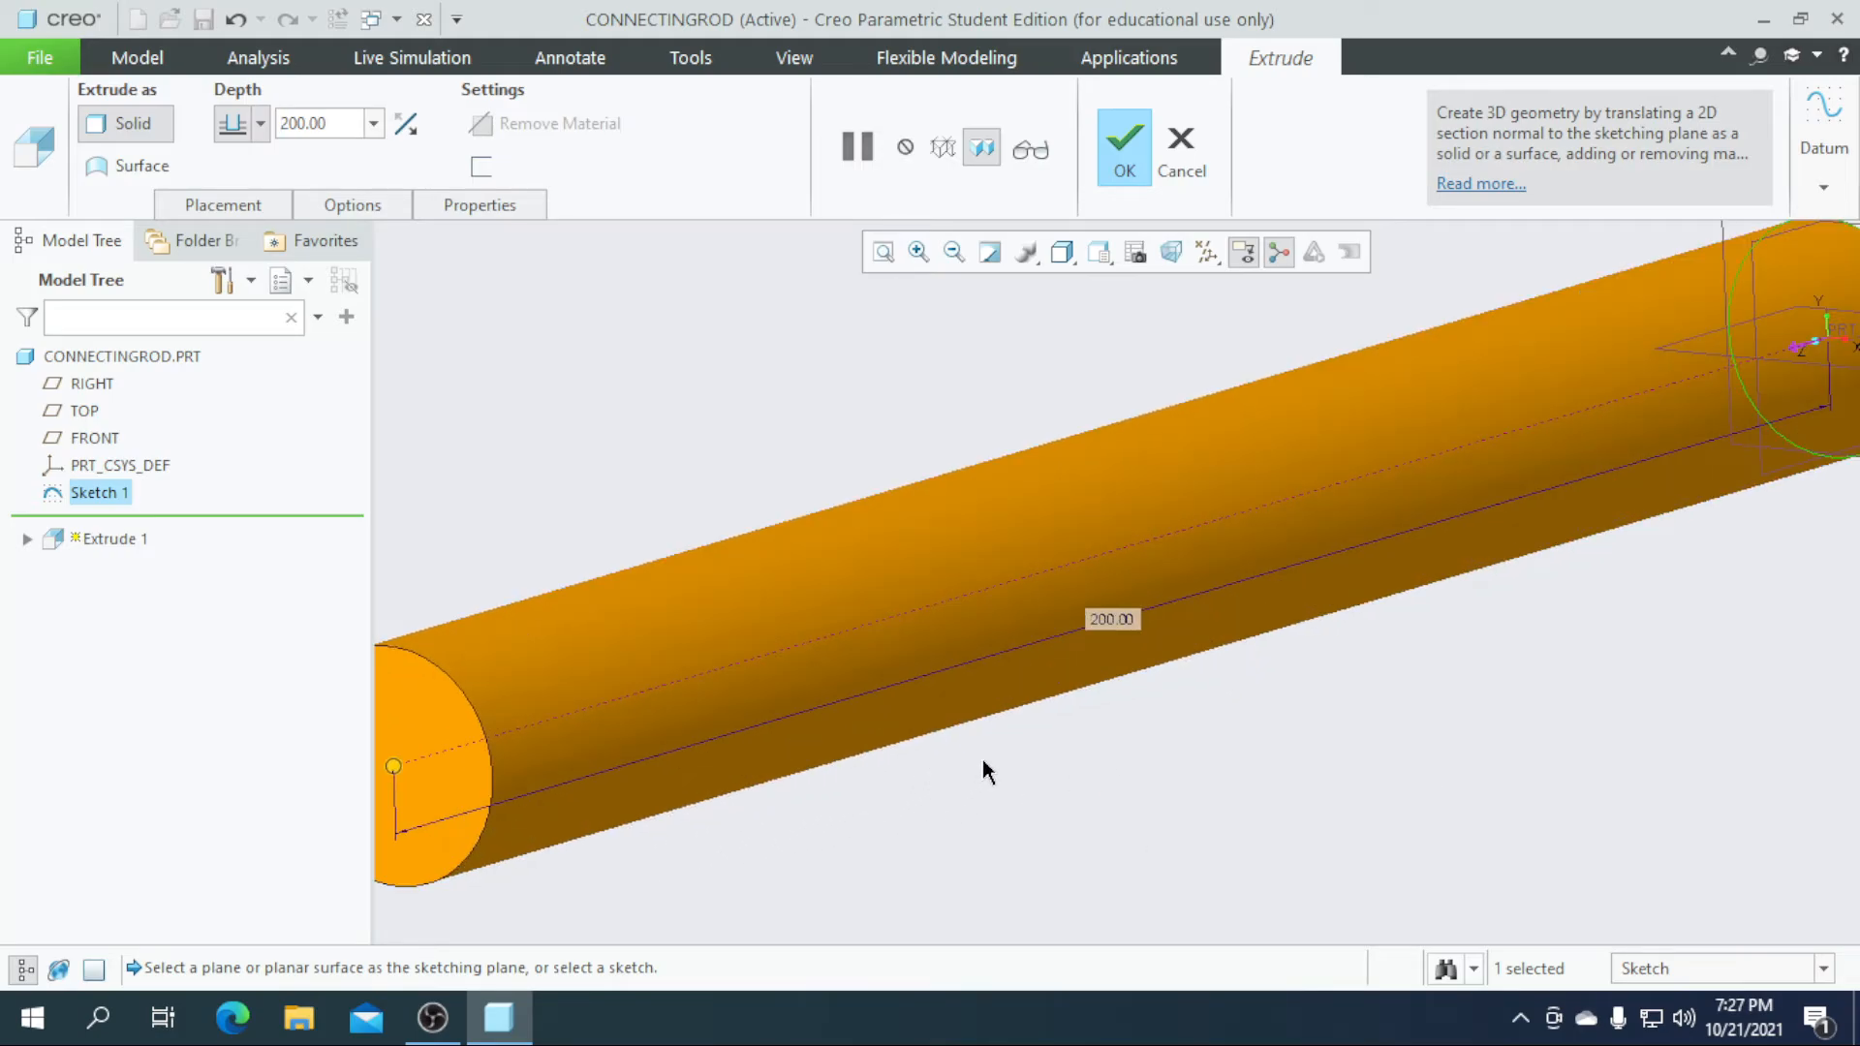
{"action": "scroll", "coordinate": [1105, 659], "scroll_direction": "down", "scroll_amount": 3}
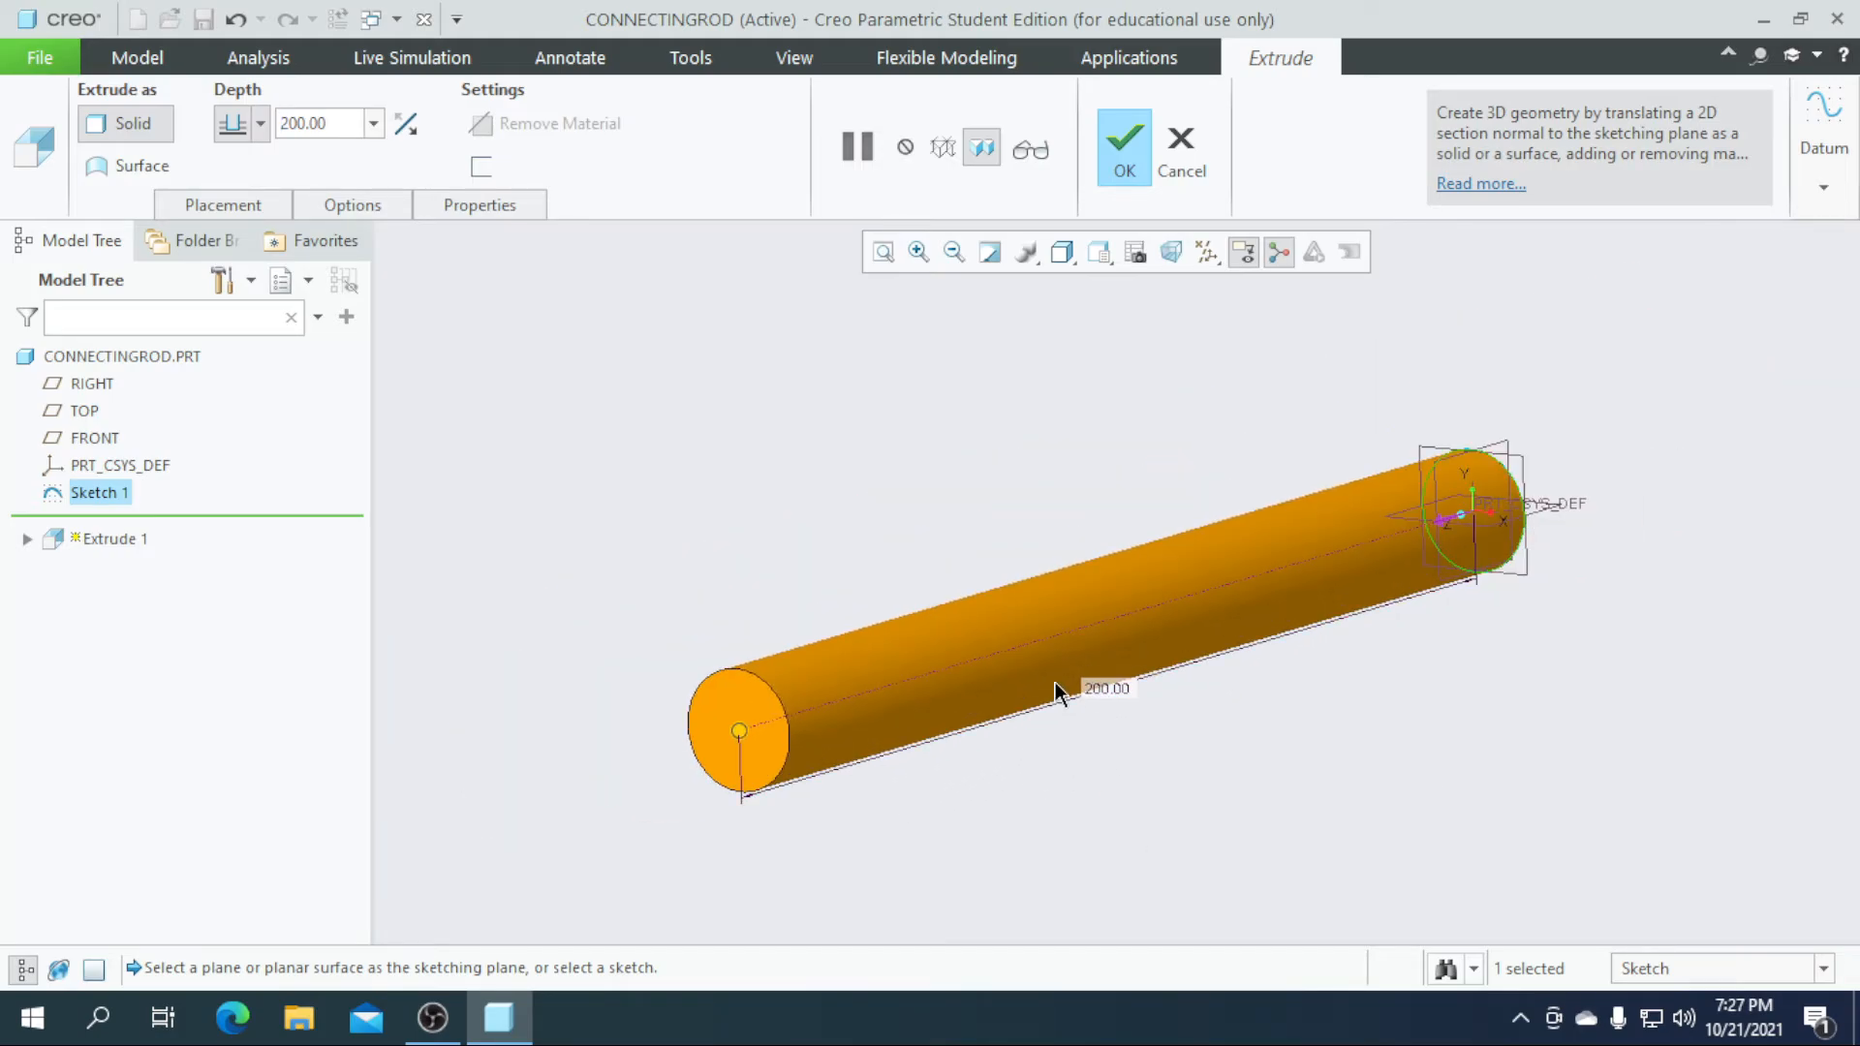
{"action": "scroll", "coordinate": [1186, 722], "scroll_direction": "up", "scroll_amount": 1}
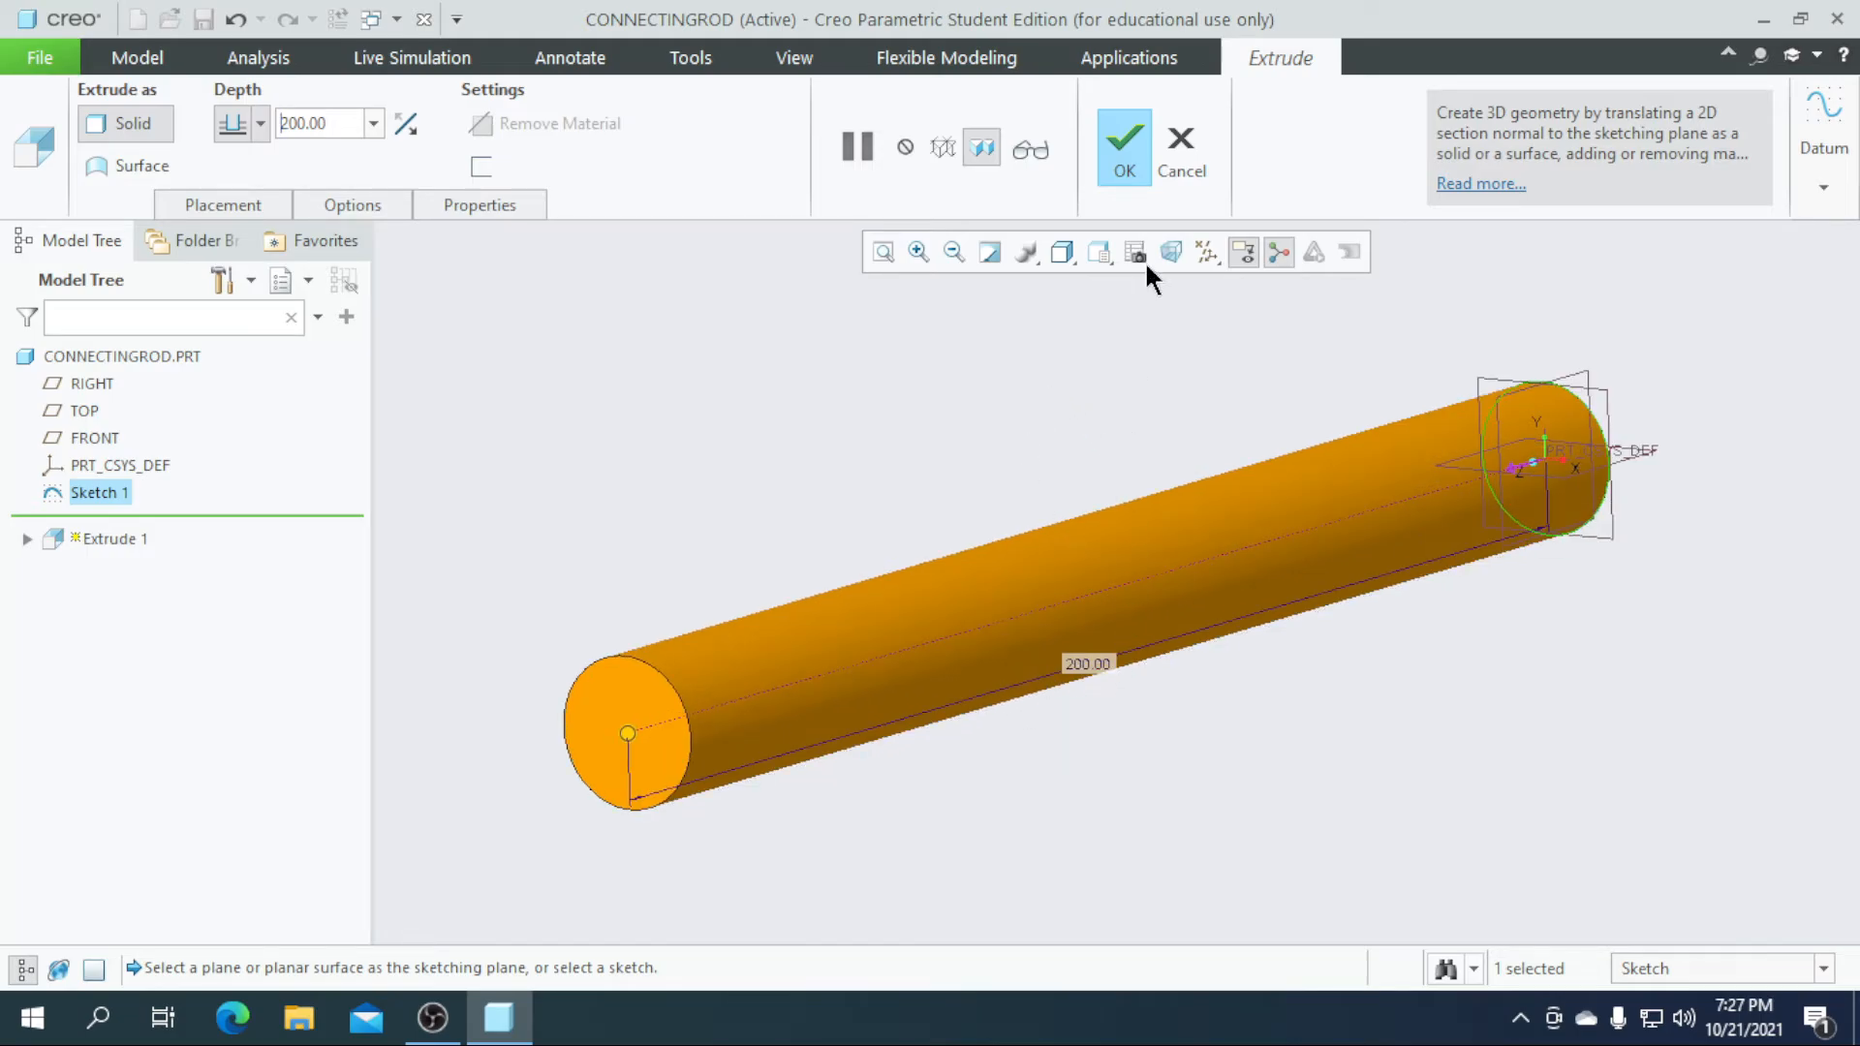
{"action": "left_click", "coordinate": [1134, 169]}
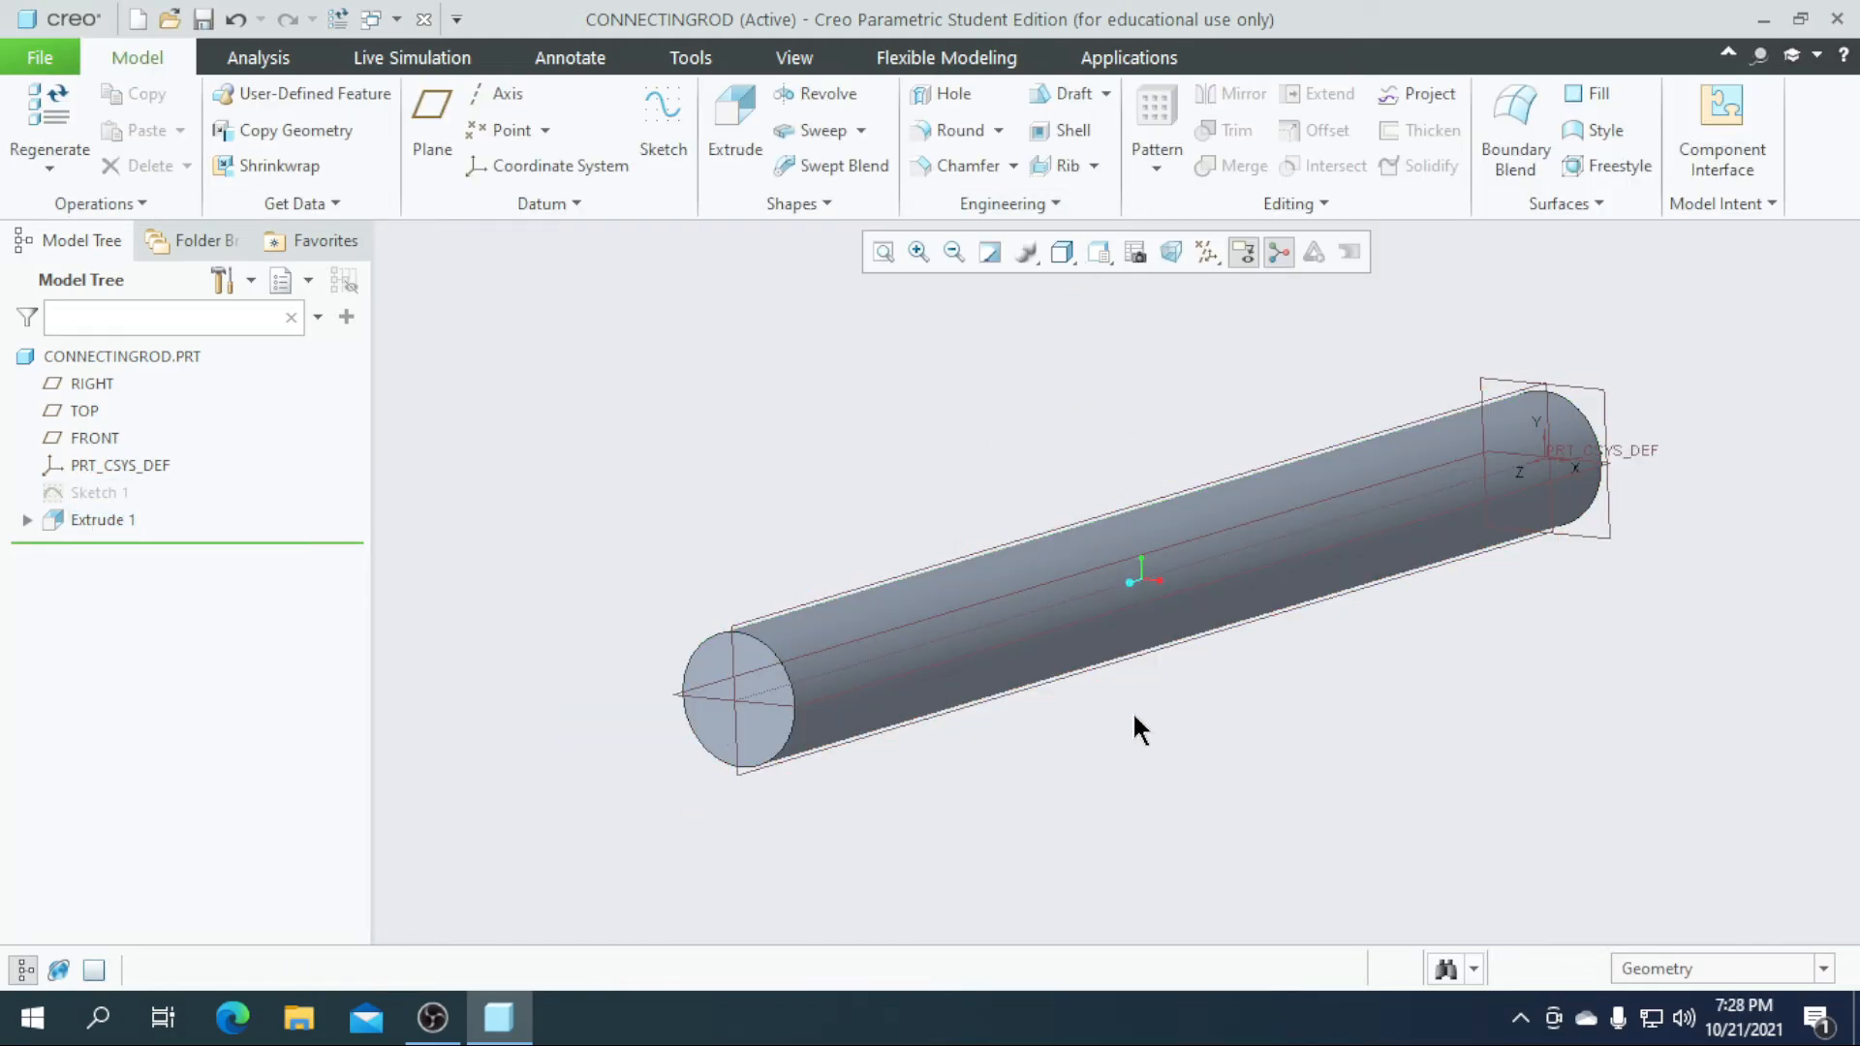
{"action": "scroll", "coordinate": [790, 767], "scroll_direction": "up", "scroll_amount": 3}
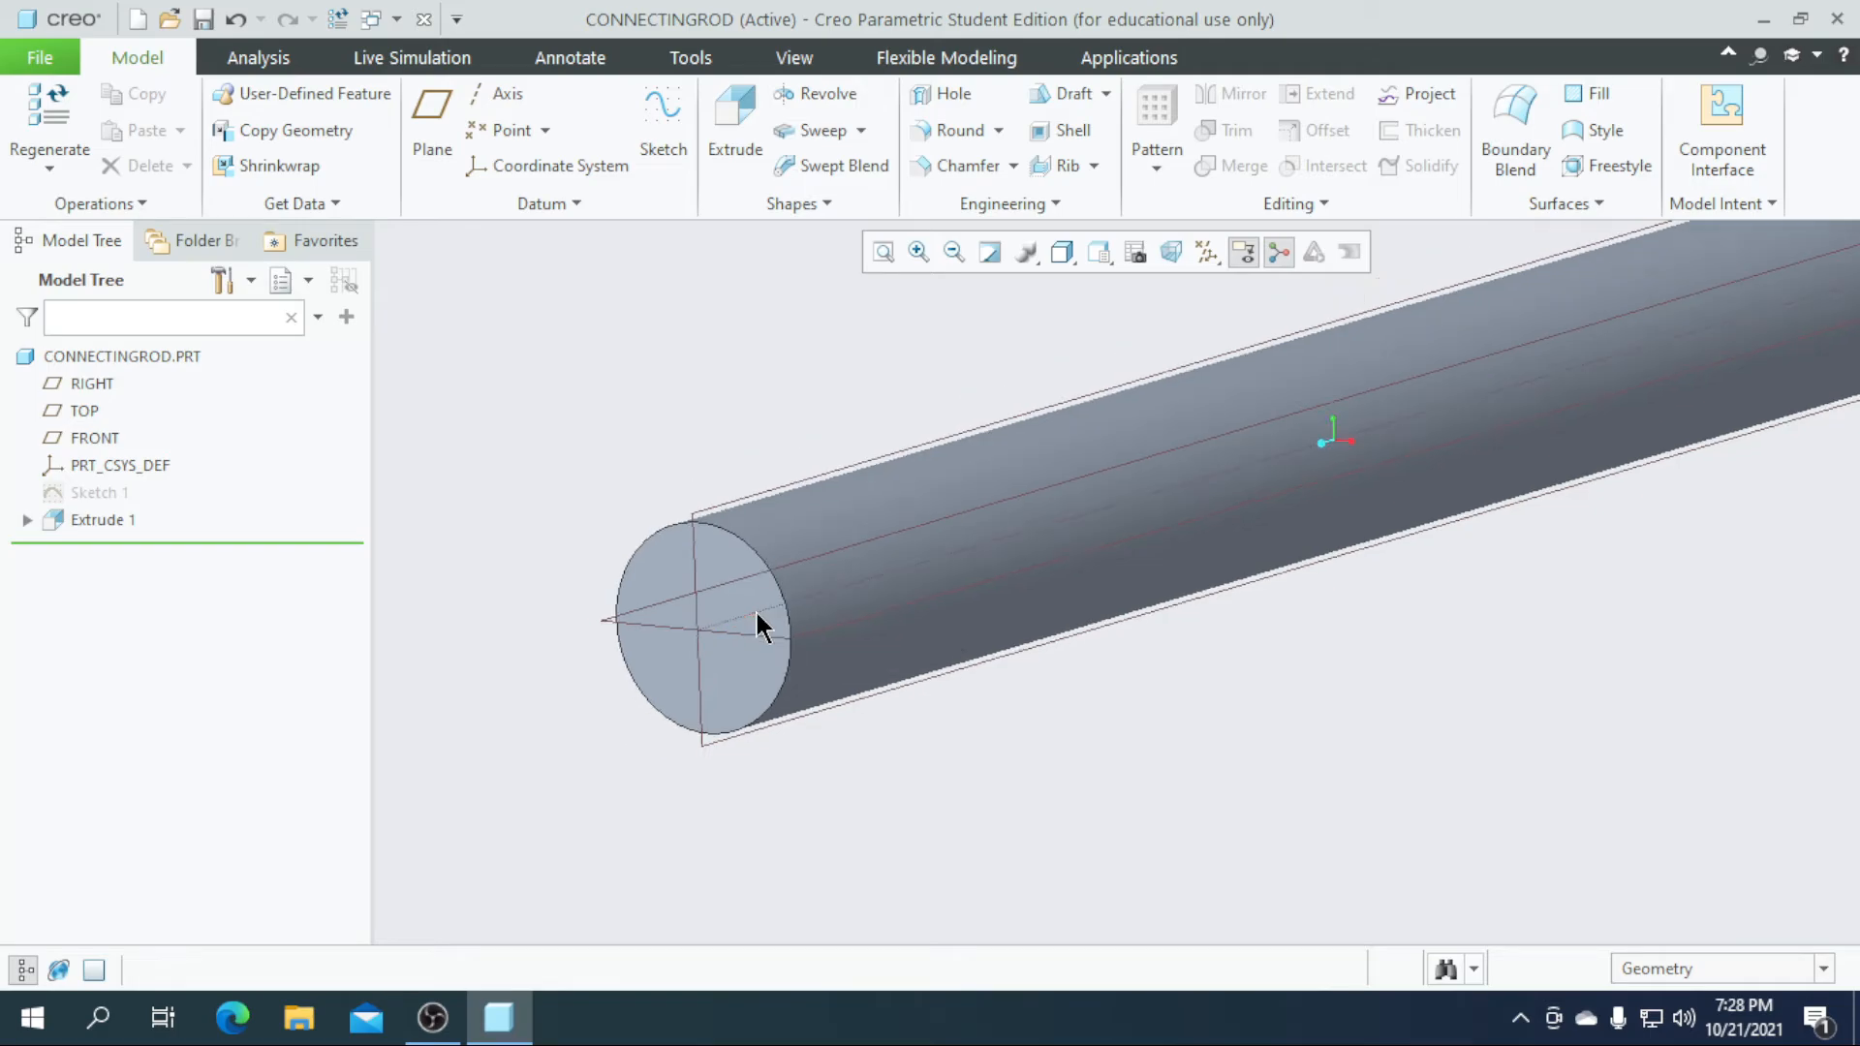
{"action": "scroll", "coordinate": [760, 623], "scroll_direction": "down", "scroll_amount": 2}
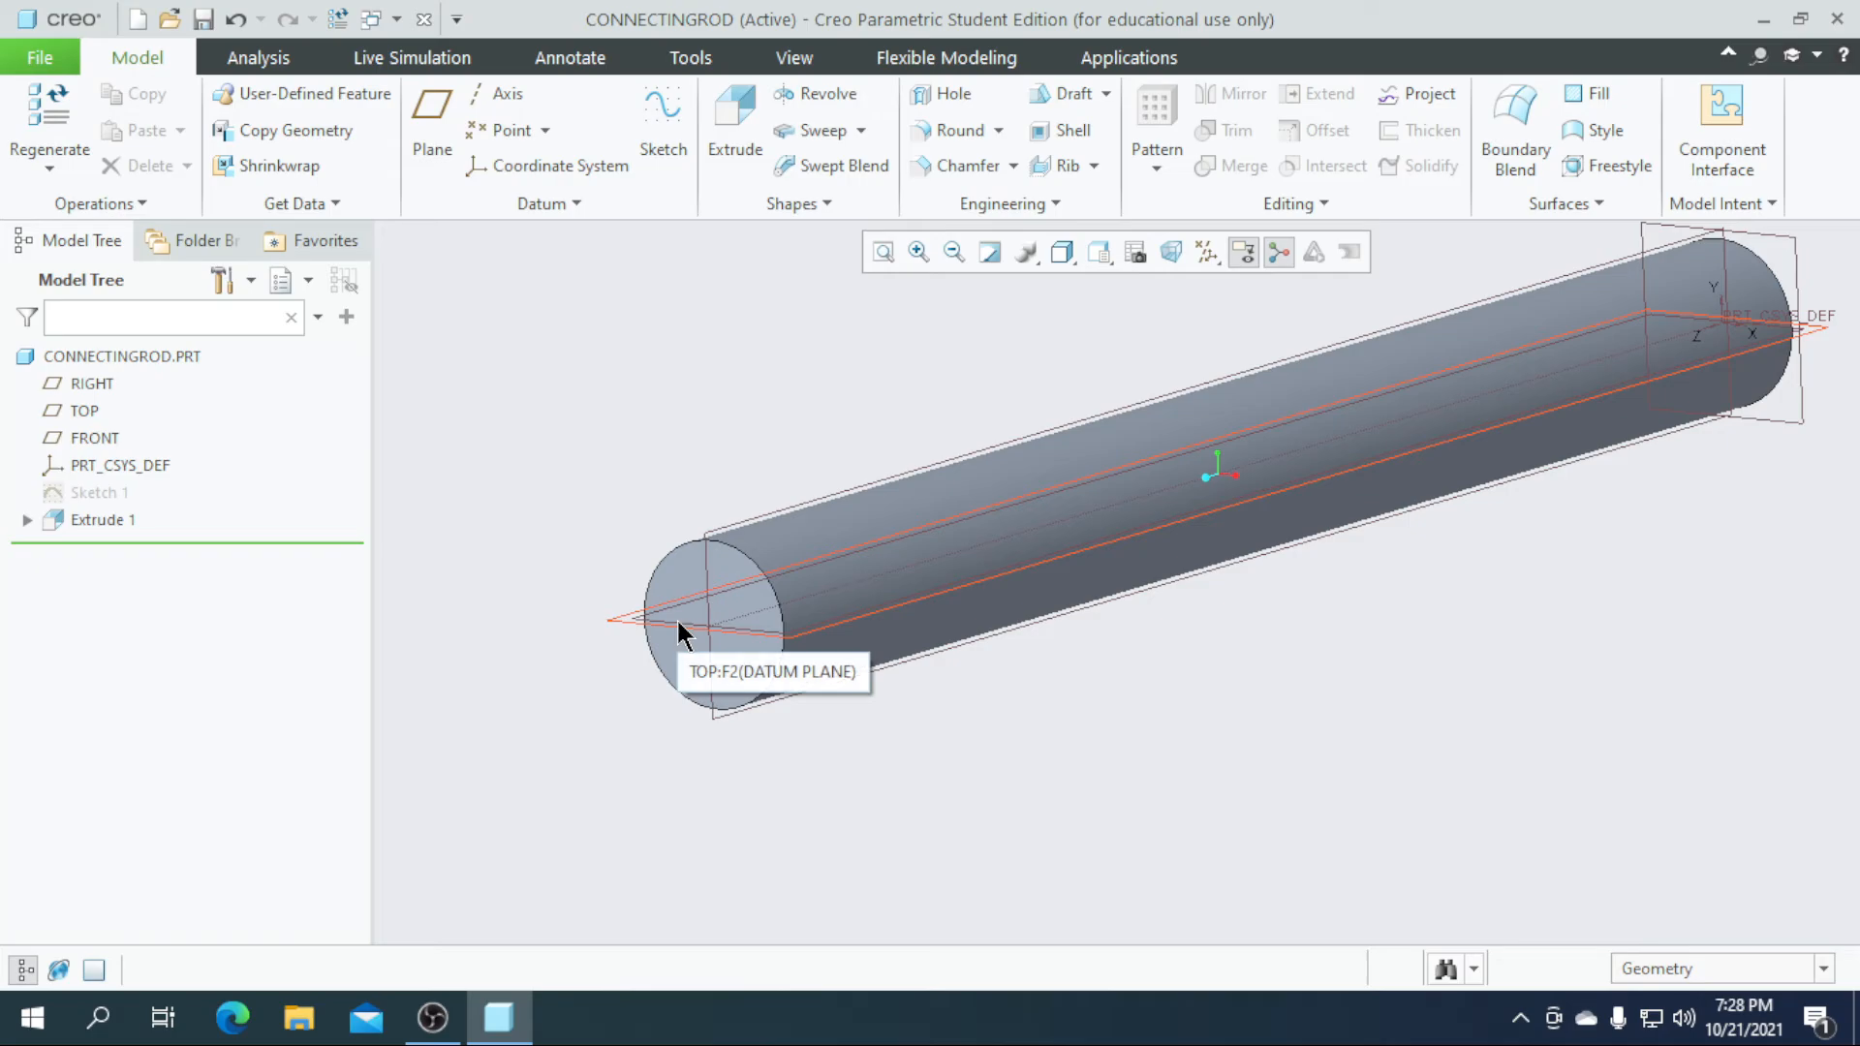
{"action": "scroll", "coordinate": [736, 634], "scroll_direction": "down", "scroll_amount": 2}
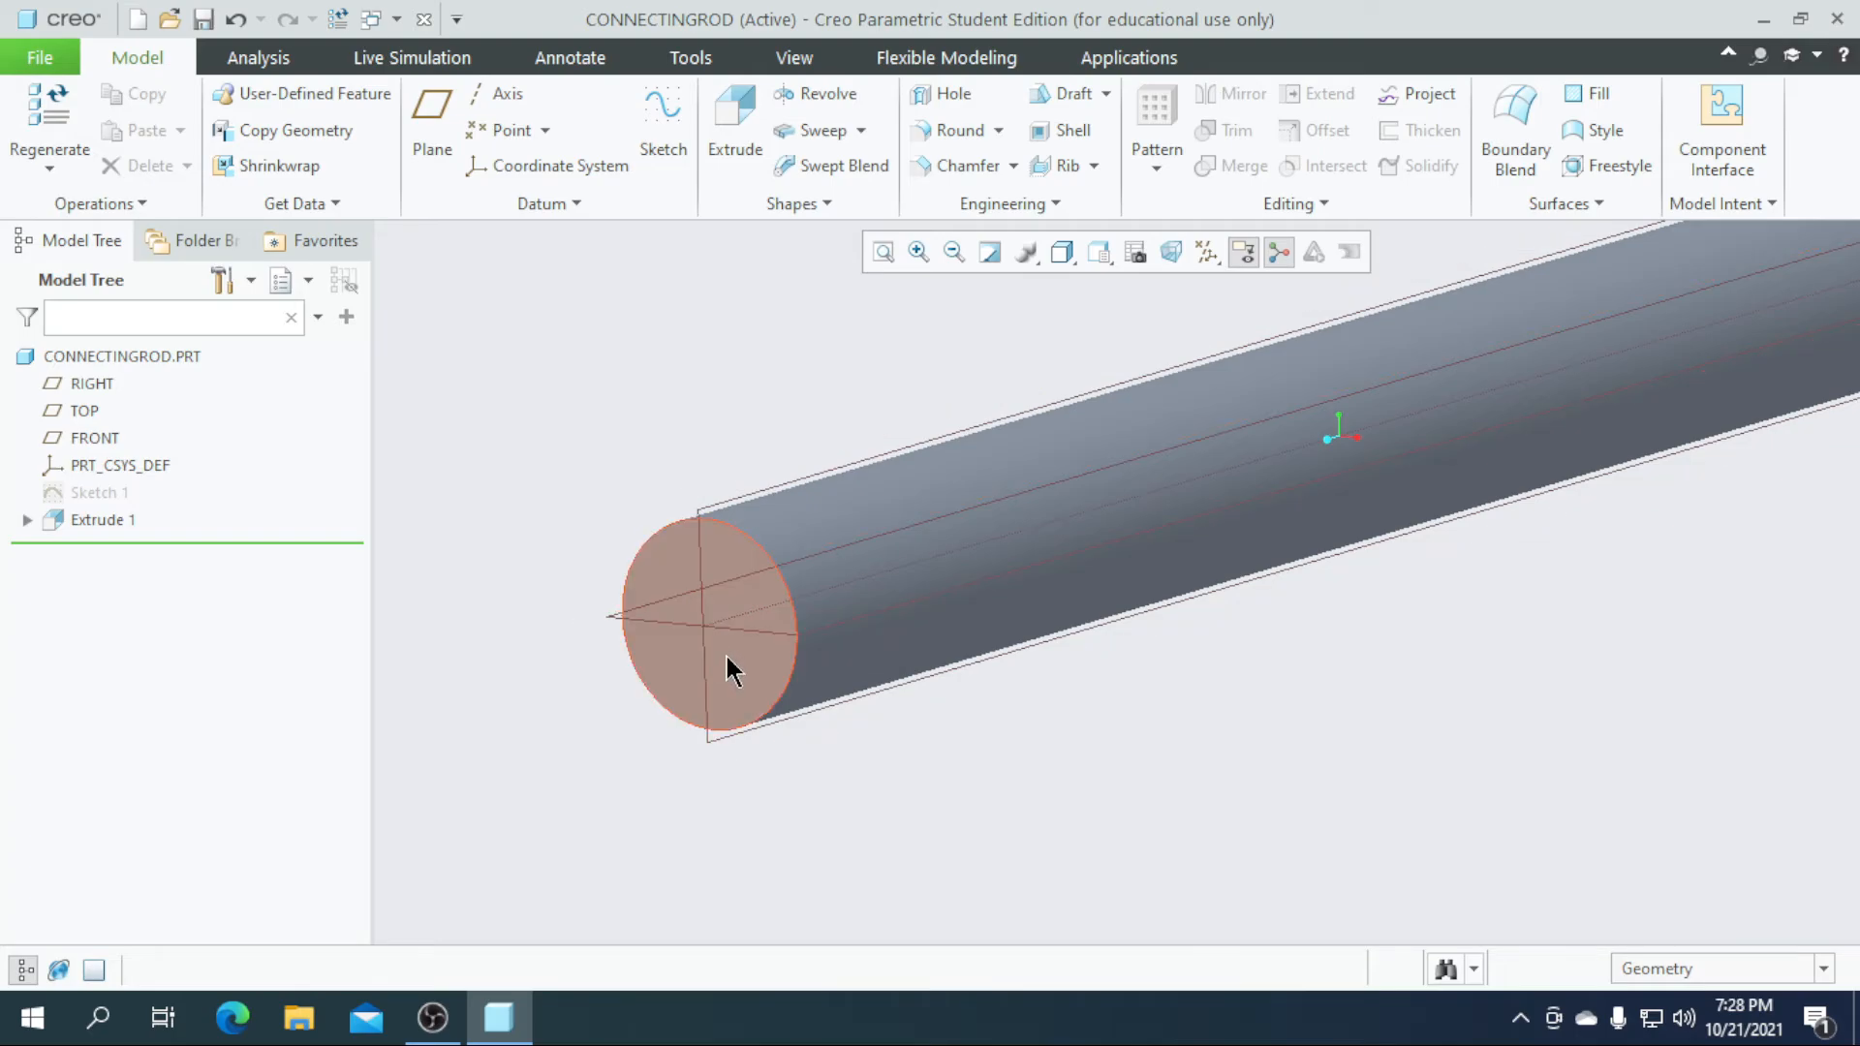
{"action": "scroll", "coordinate": [769, 731], "scroll_direction": "up", "scroll_amount": 2}
{"action": "scroll", "coordinate": [822, 747], "scroll_direction": "up", "scroll_amount": 1}
{"action": "scroll", "coordinate": [995, 635], "scroll_direction": "down", "scroll_amount": 1}
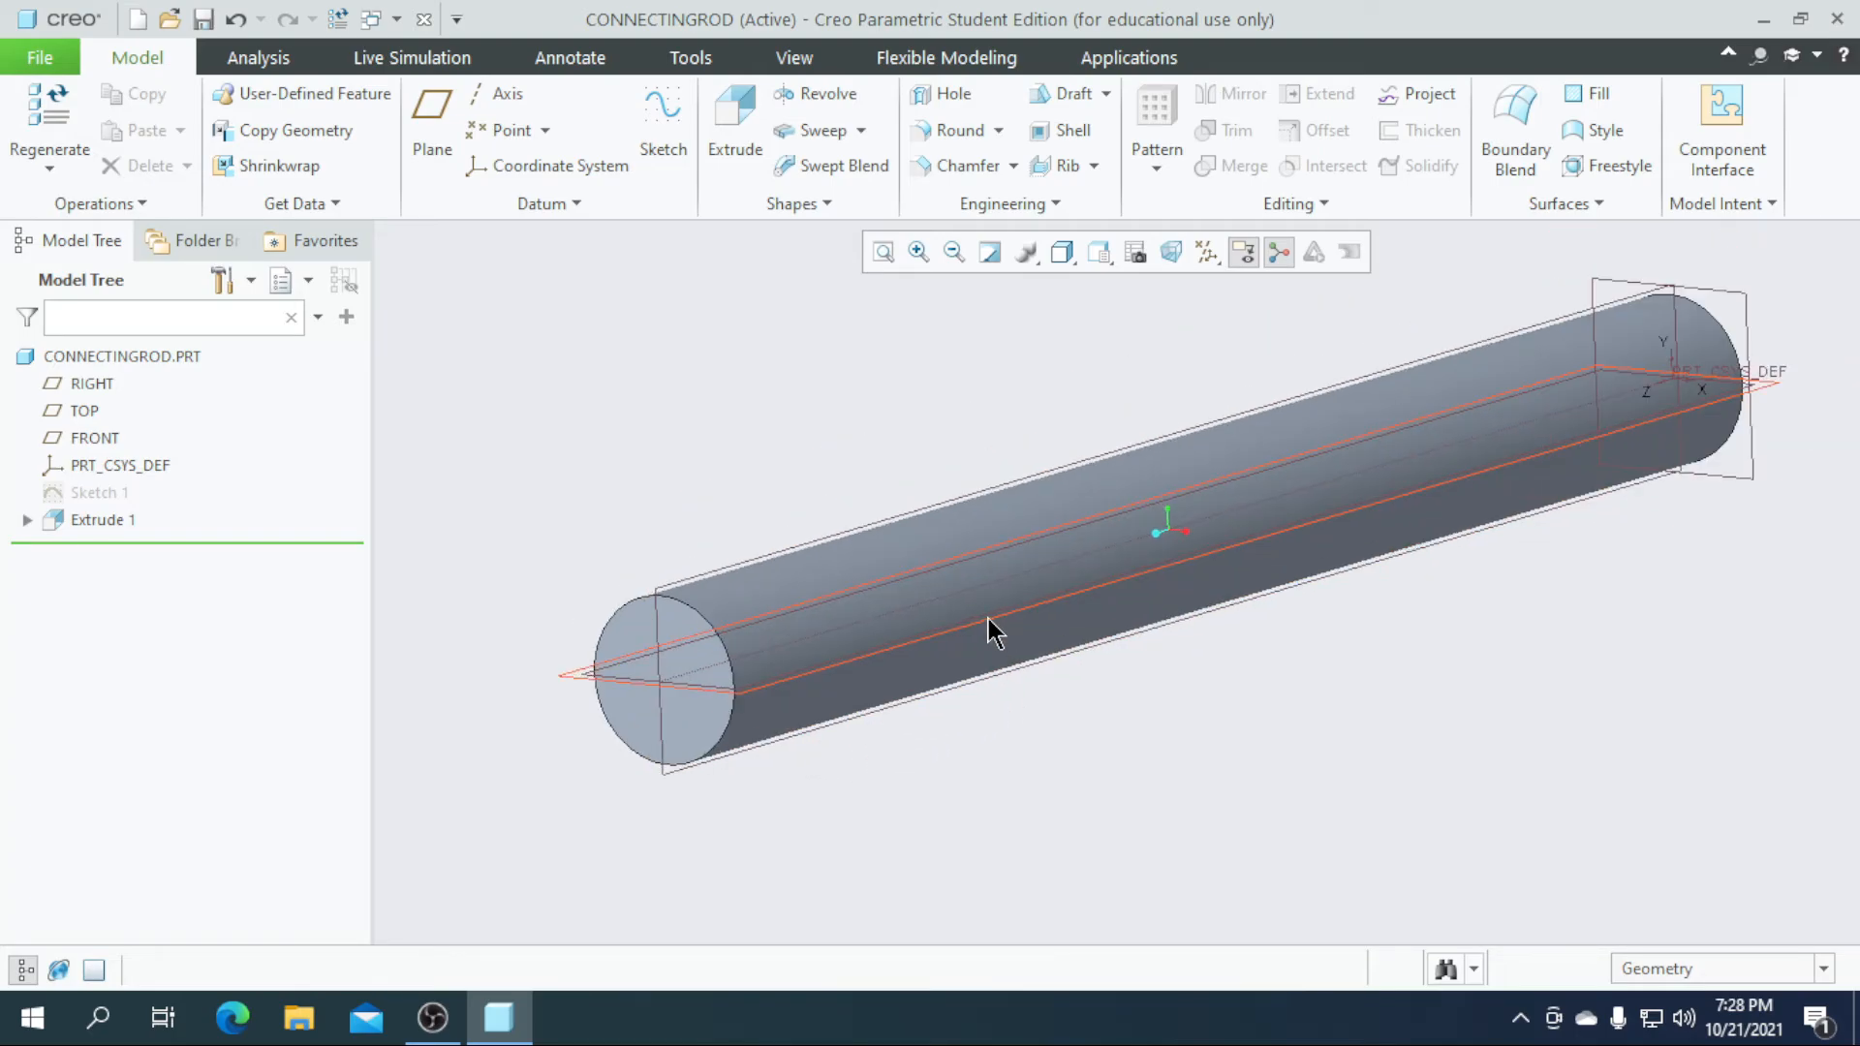
- Save the connecting rod part in the hammerassembly folder and close it
{"action": "left_click", "coordinate": [204, 20]}
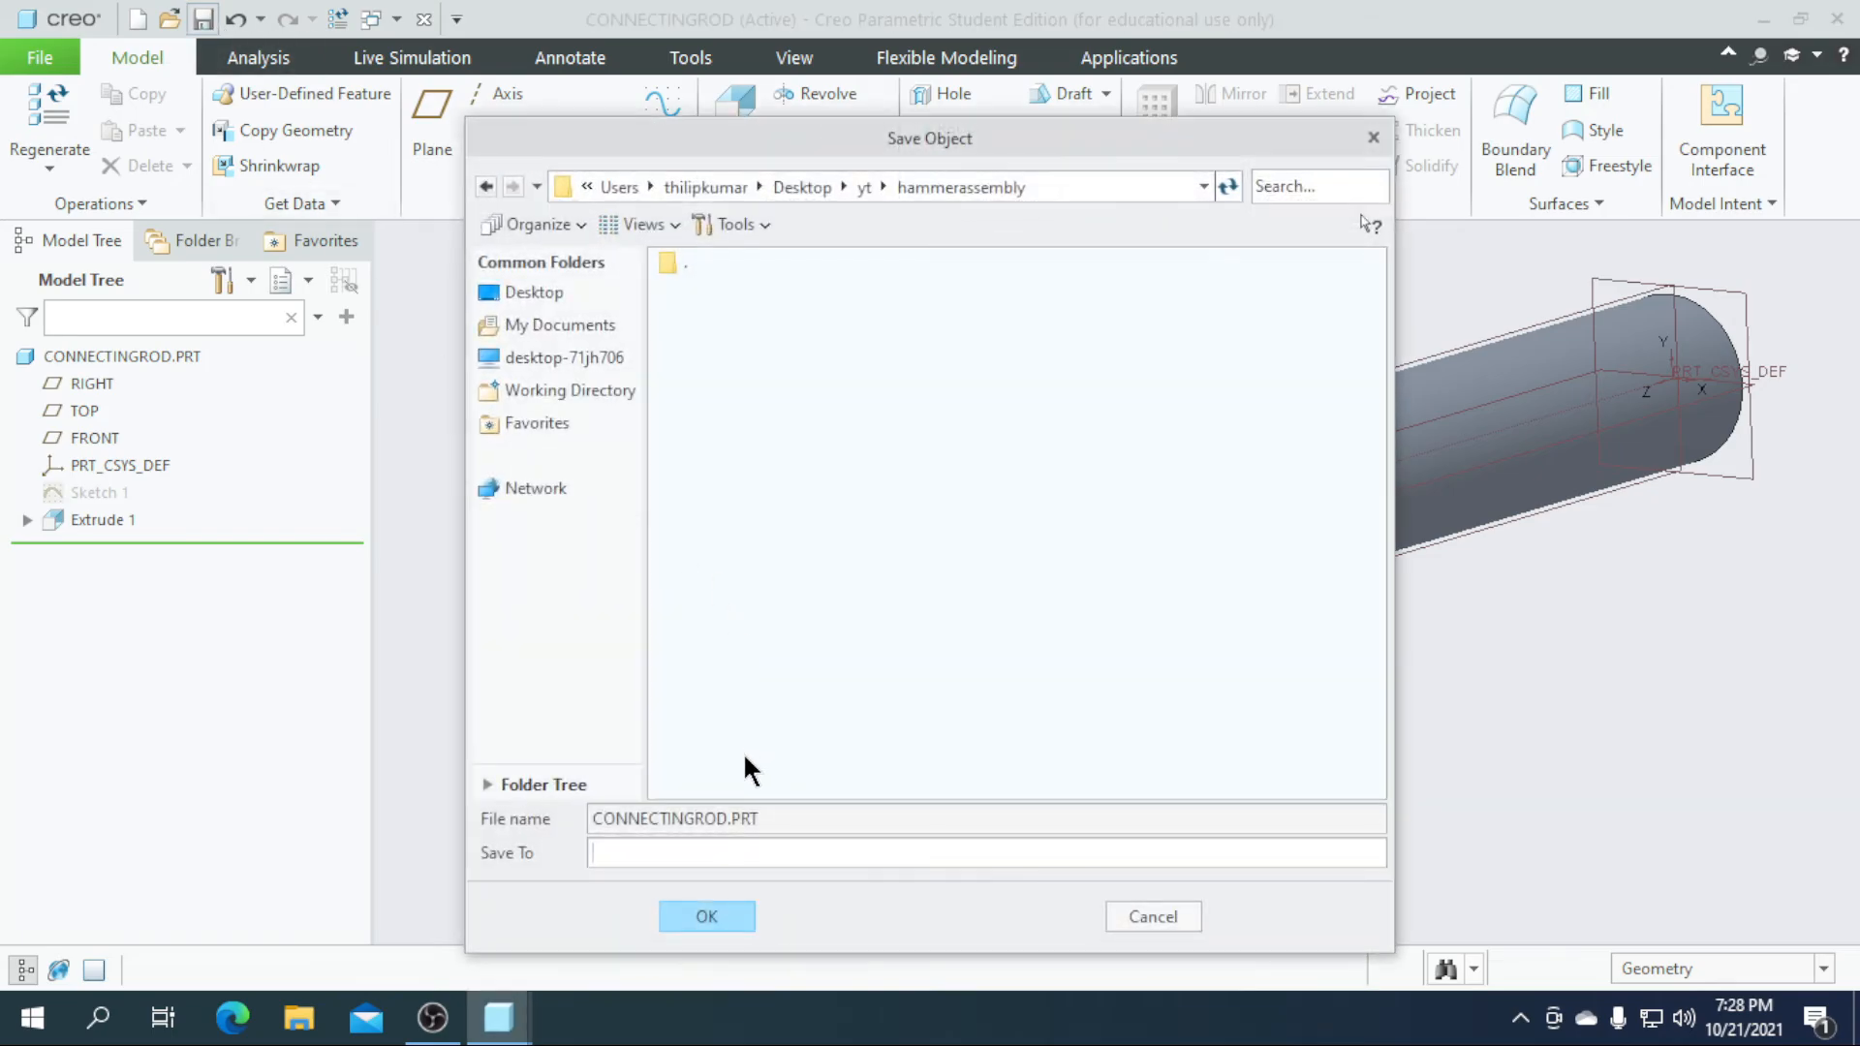
{"action": "left_click", "coordinate": [707, 917]}
{"action": "left_click", "coordinate": [423, 20]}
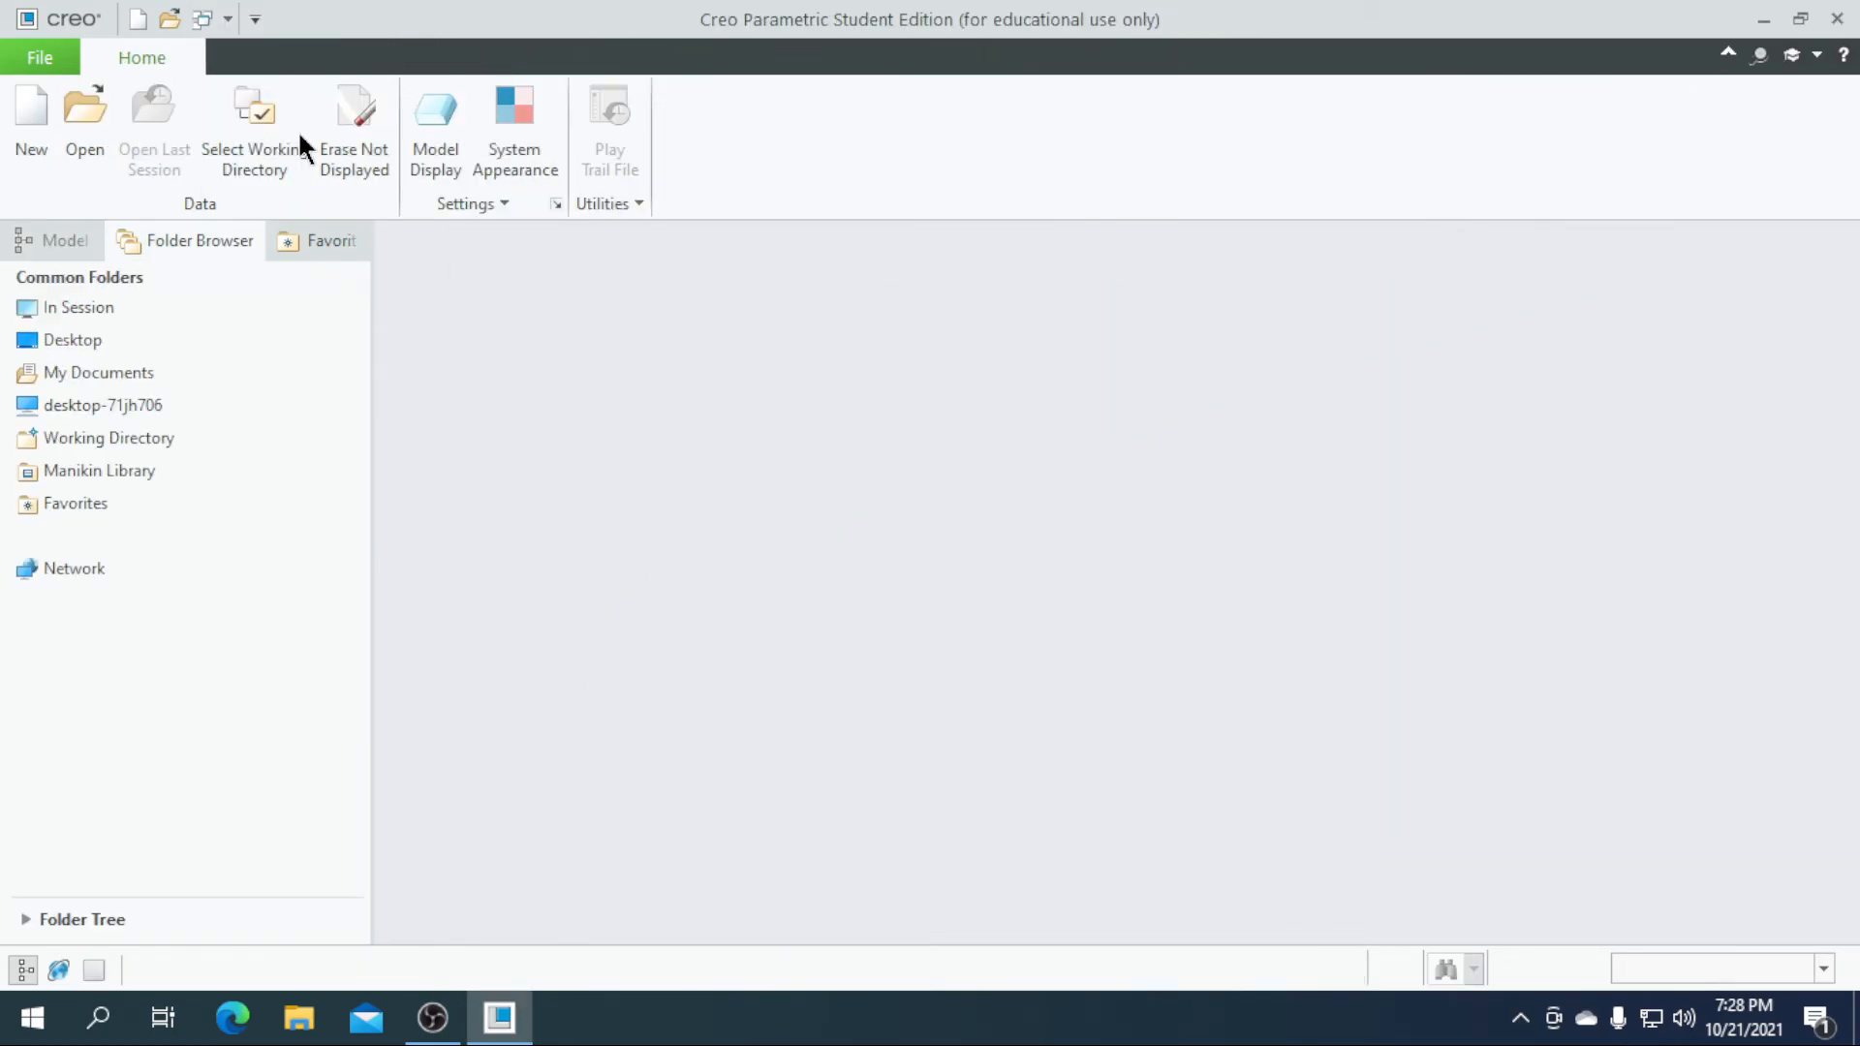
- Create a new design assembly, keeping the proposed file name asm0001 and the default template
{"action": "left_click", "coordinate": [35, 136]}
{"action": "left_click", "coordinate": [741, 403]}
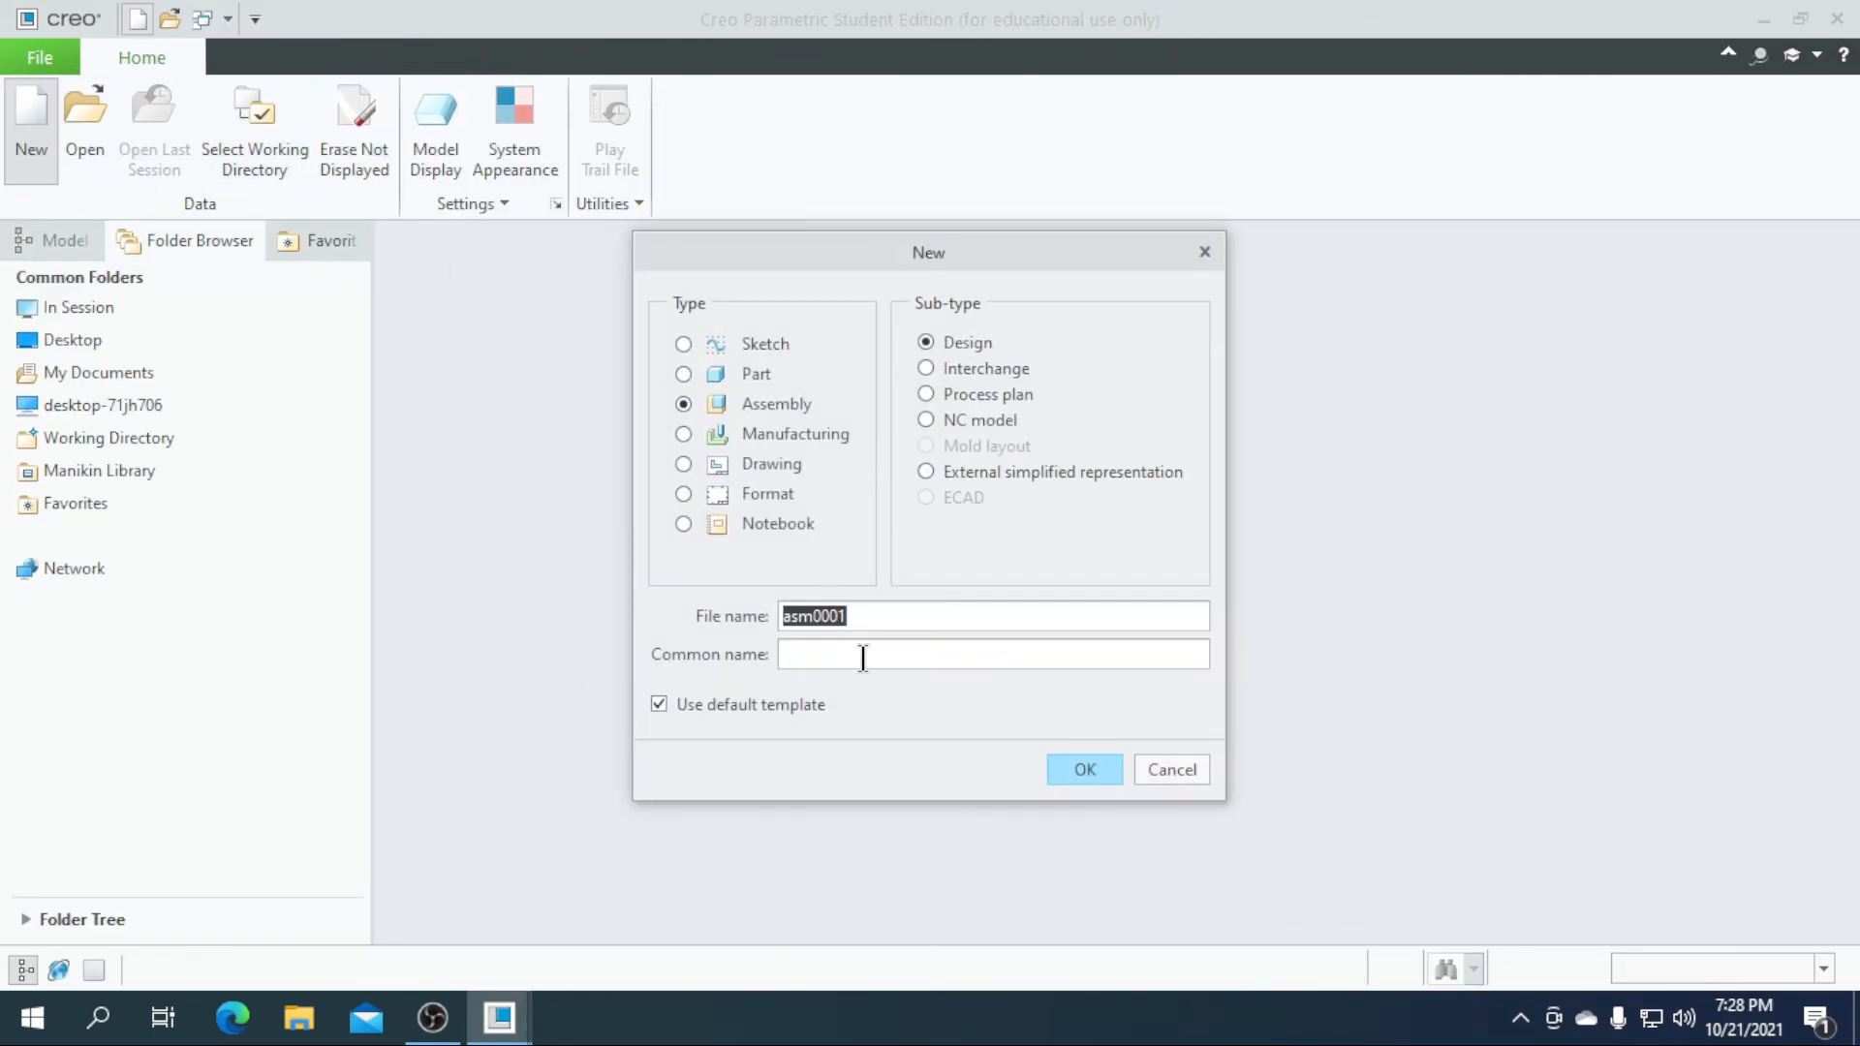
{"action": "left_click", "coordinate": [1083, 770]}
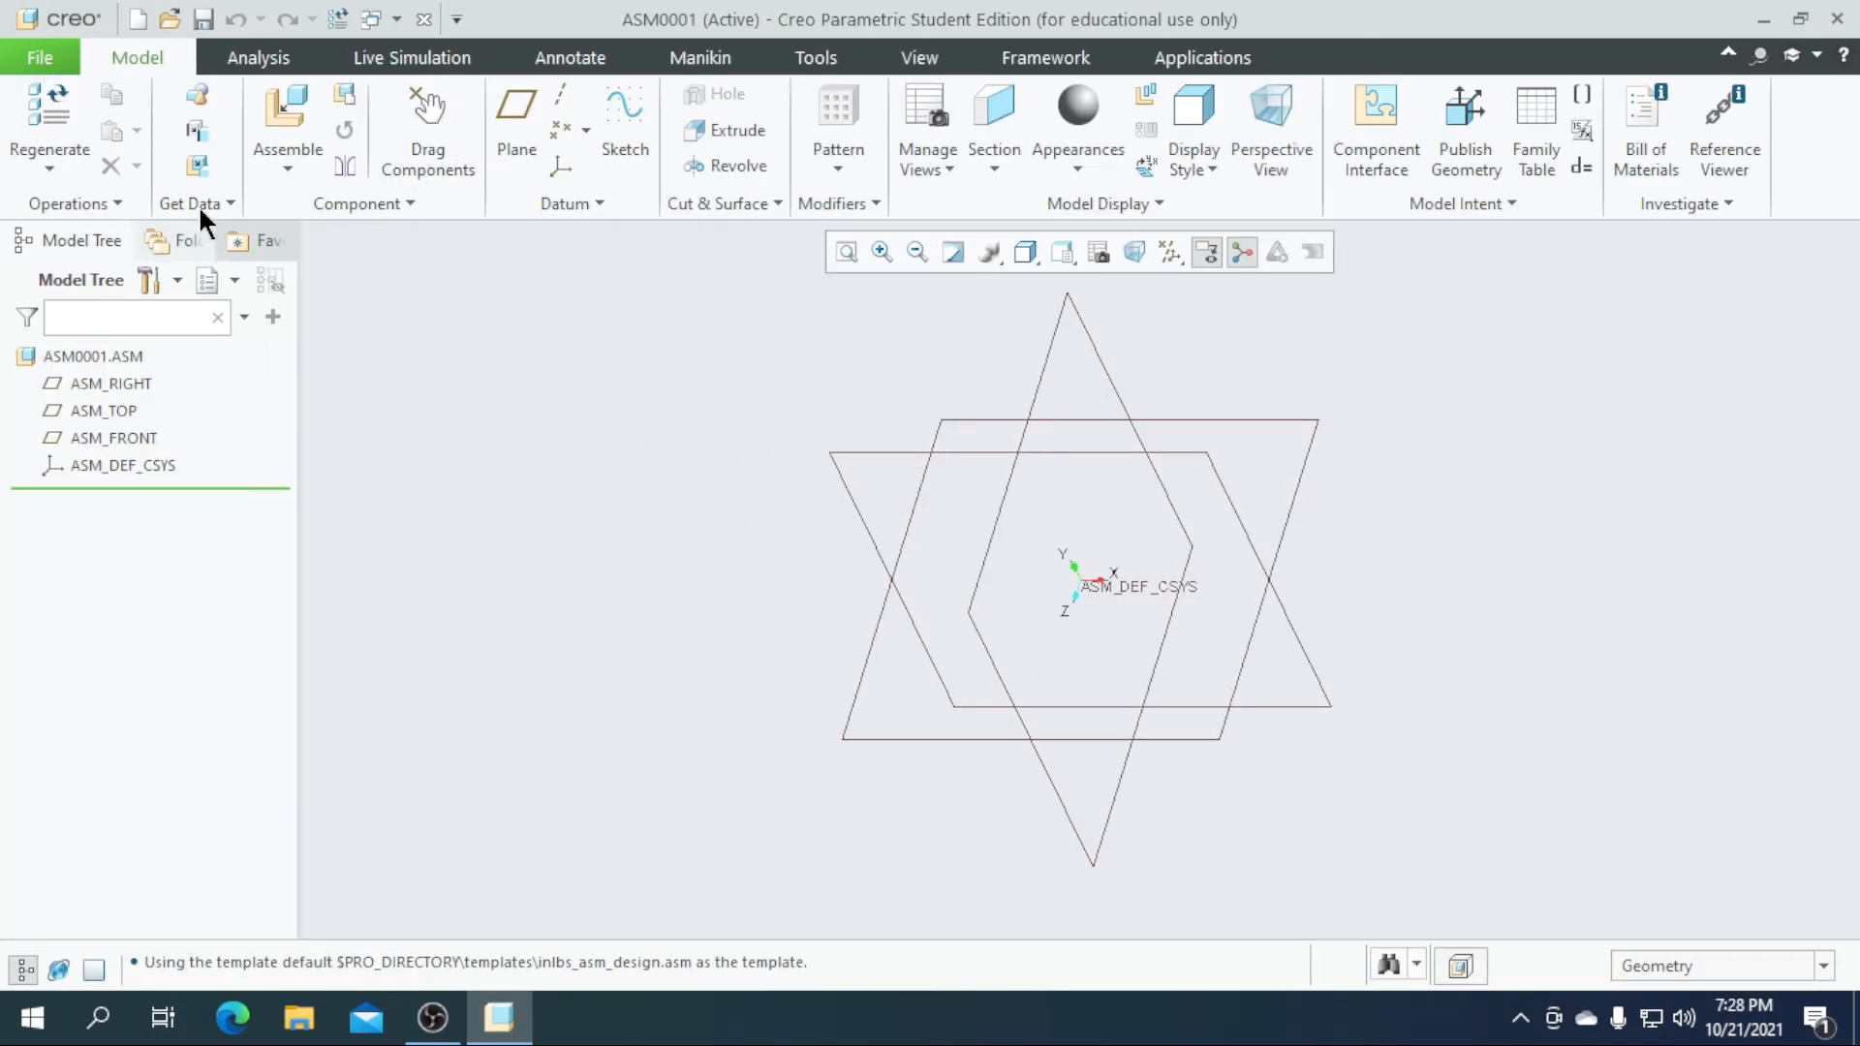
- Assemble hammer.prt as the first component and fix it with the Default placement constraint
{"action": "left_click", "coordinate": [269, 139]}
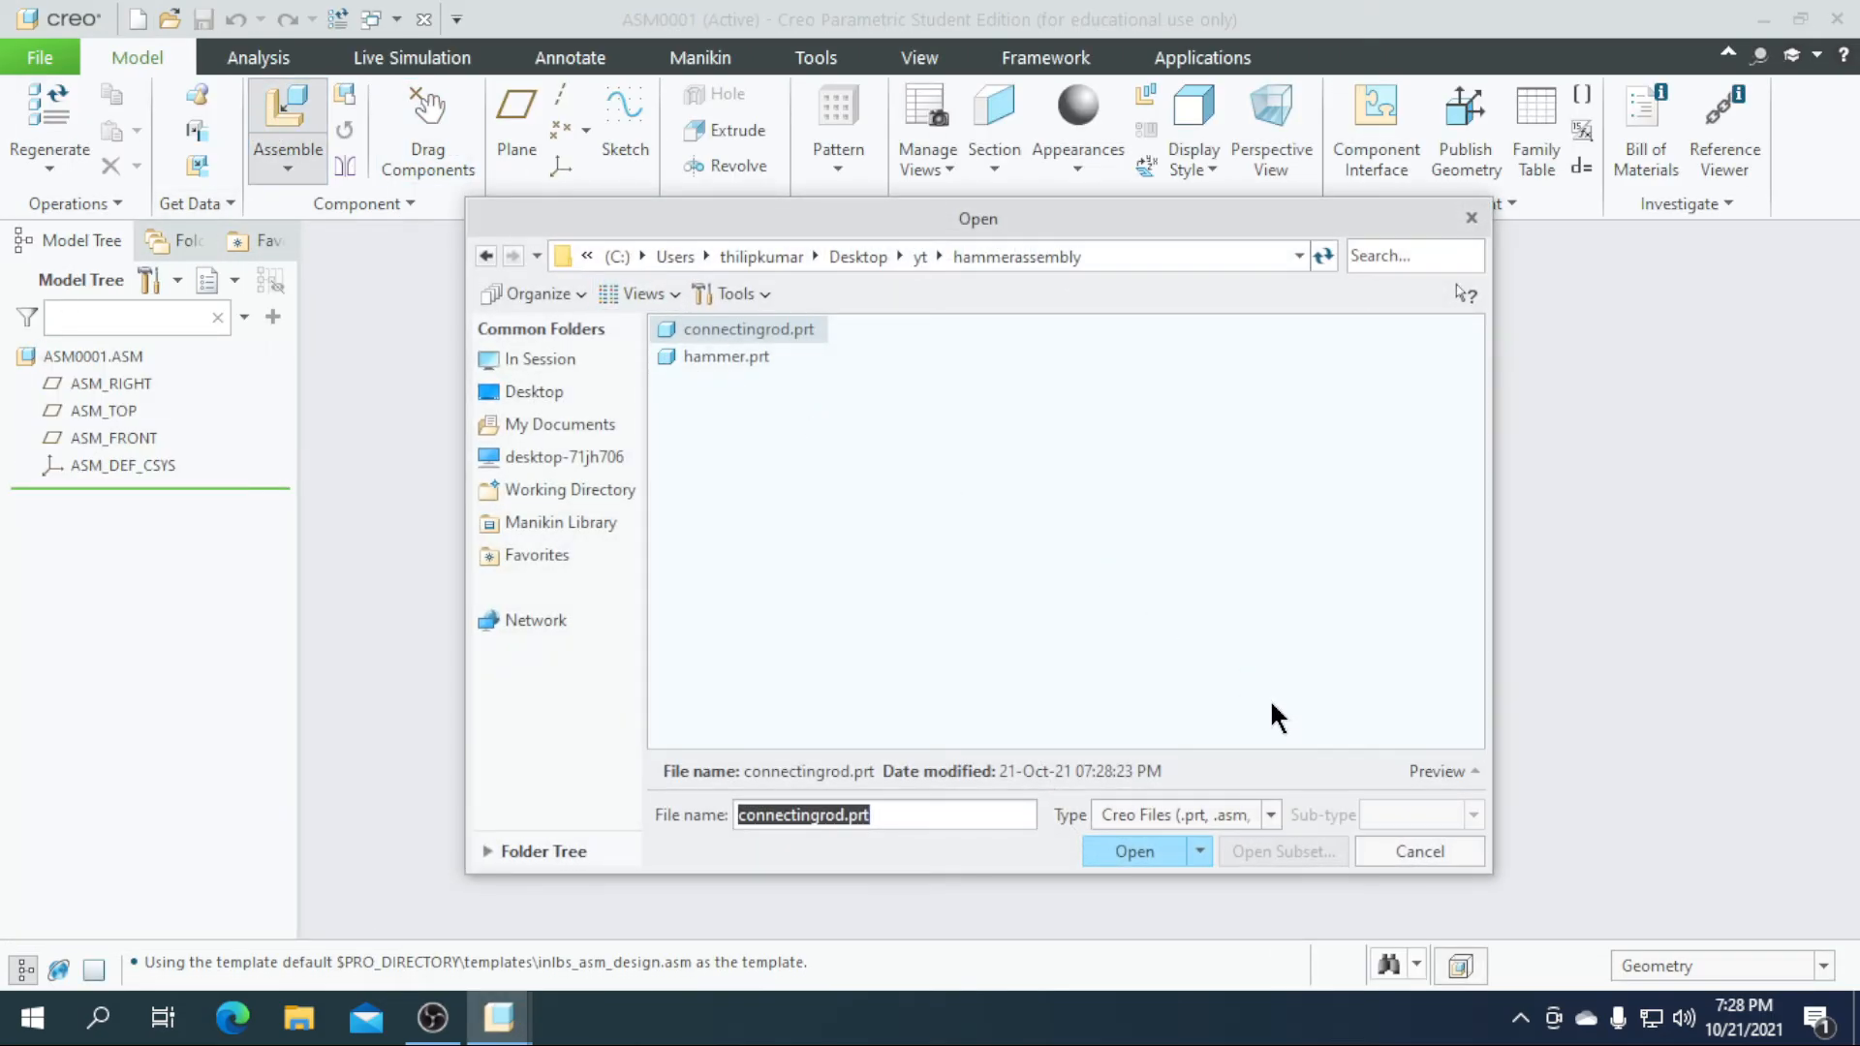
{"action": "left_click", "coordinate": [1445, 775]}
{"action": "left_click", "coordinate": [732, 359]}
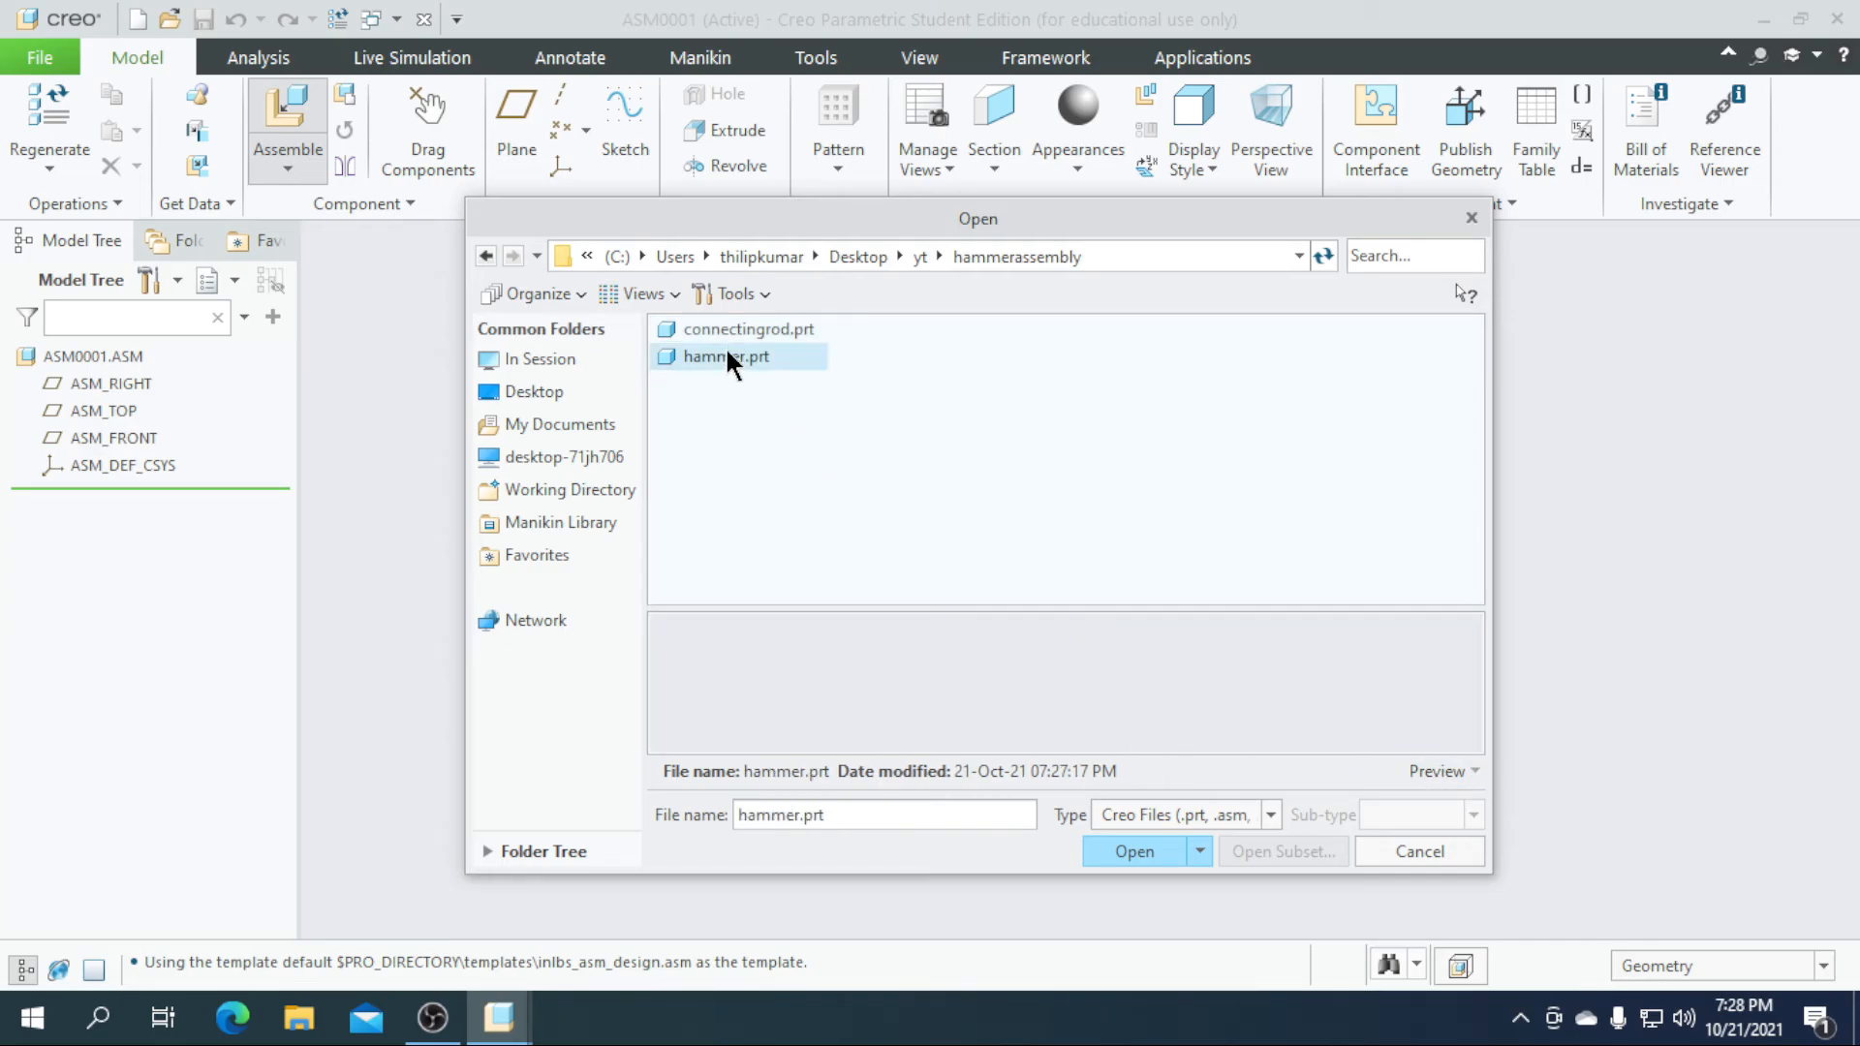
{"action": "left_click", "coordinate": [1124, 857]}
{"action": "left_click", "coordinate": [561, 144]}
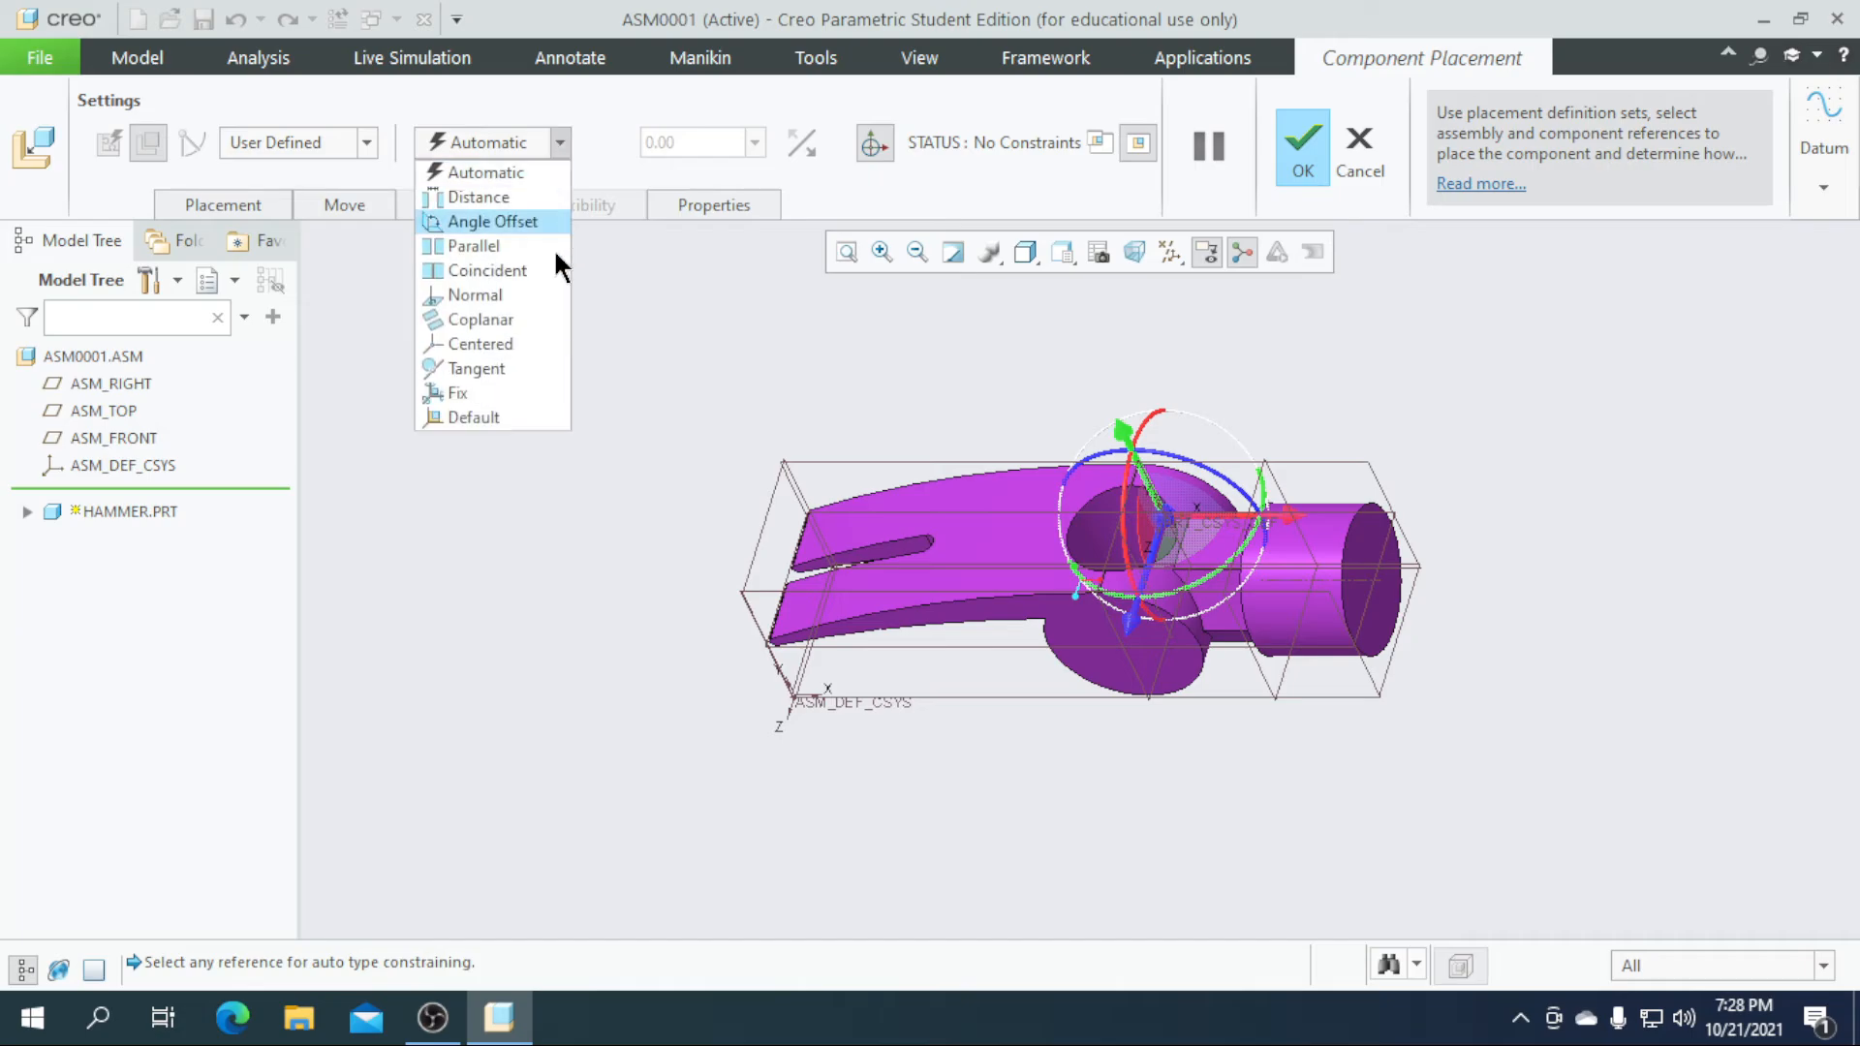
{"action": "left_click", "coordinate": [466, 417]}
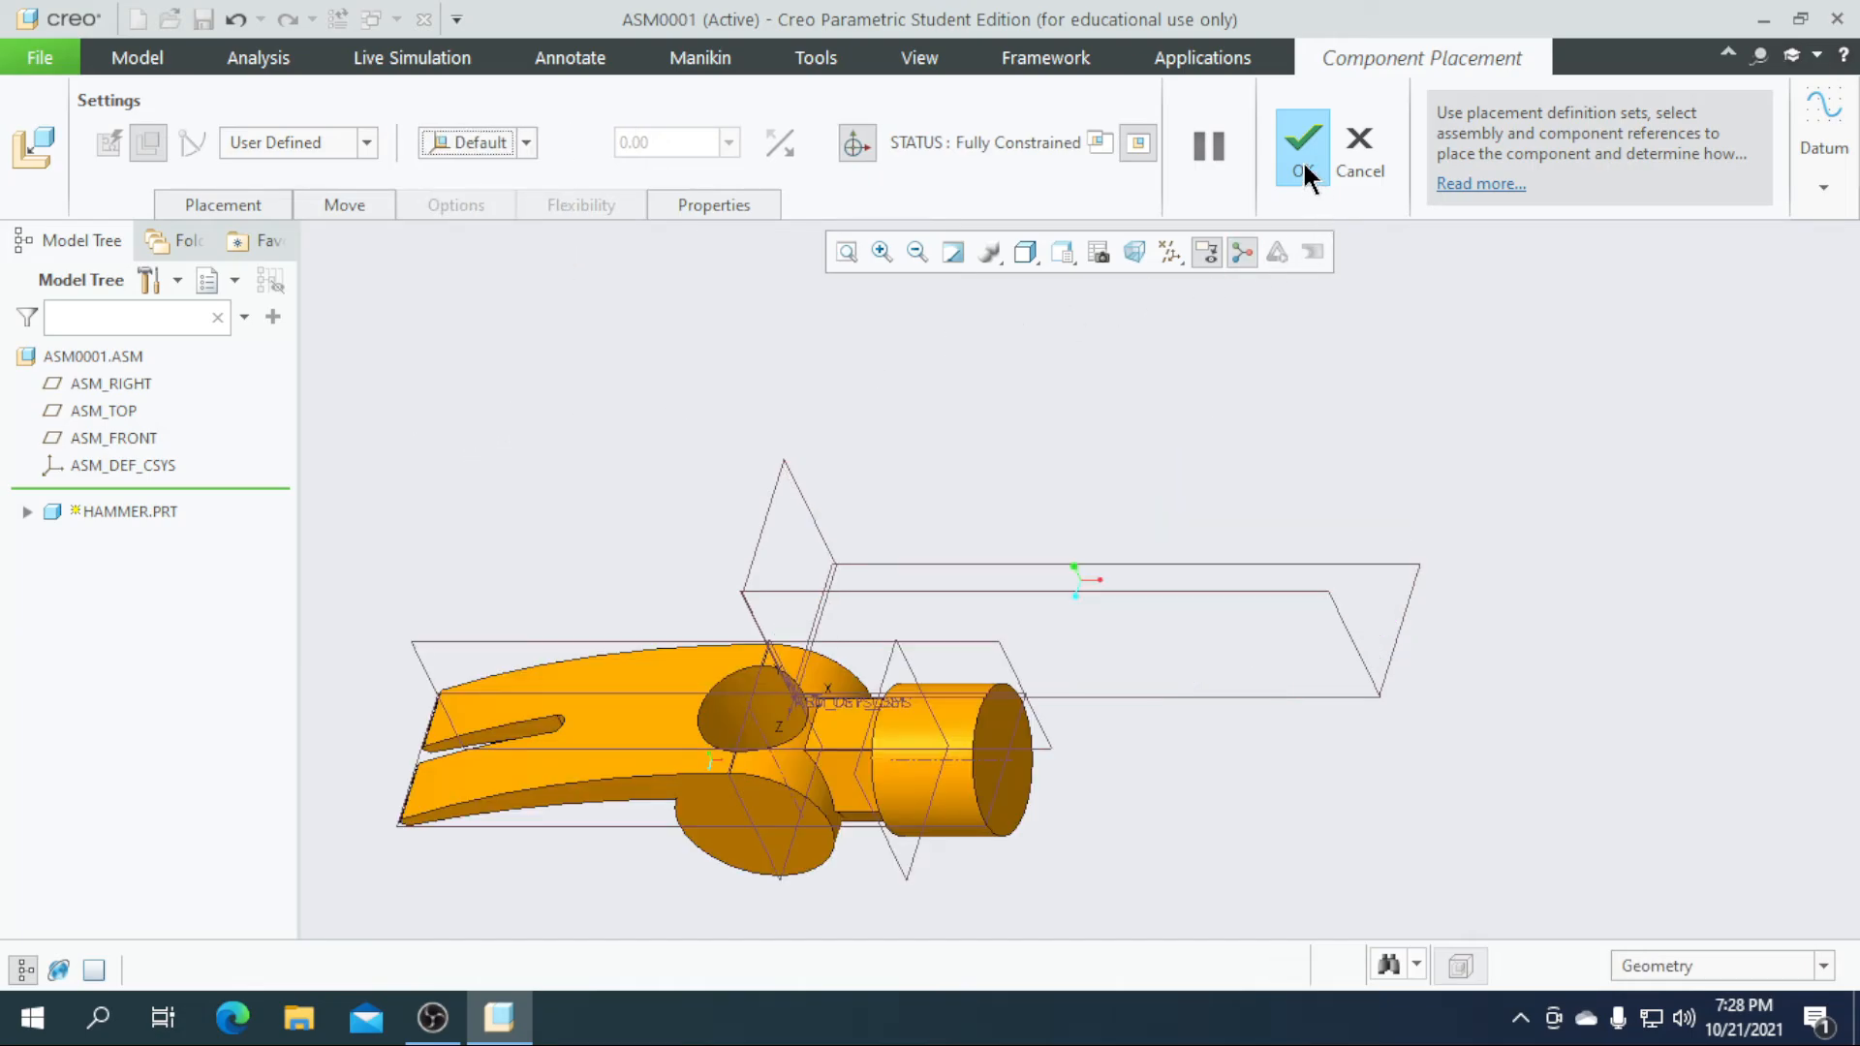
{"action": "left_click", "coordinate": [1302, 160]}
- Bring connectingrod.prt into the assembly and rotate it so it points downward beside the hammer head
{"action": "middle_click_drag", "start_coordinate": [1329, 412], "coordinate": [1327, 582]}
{"action": "left_click", "coordinate": [288, 121]}
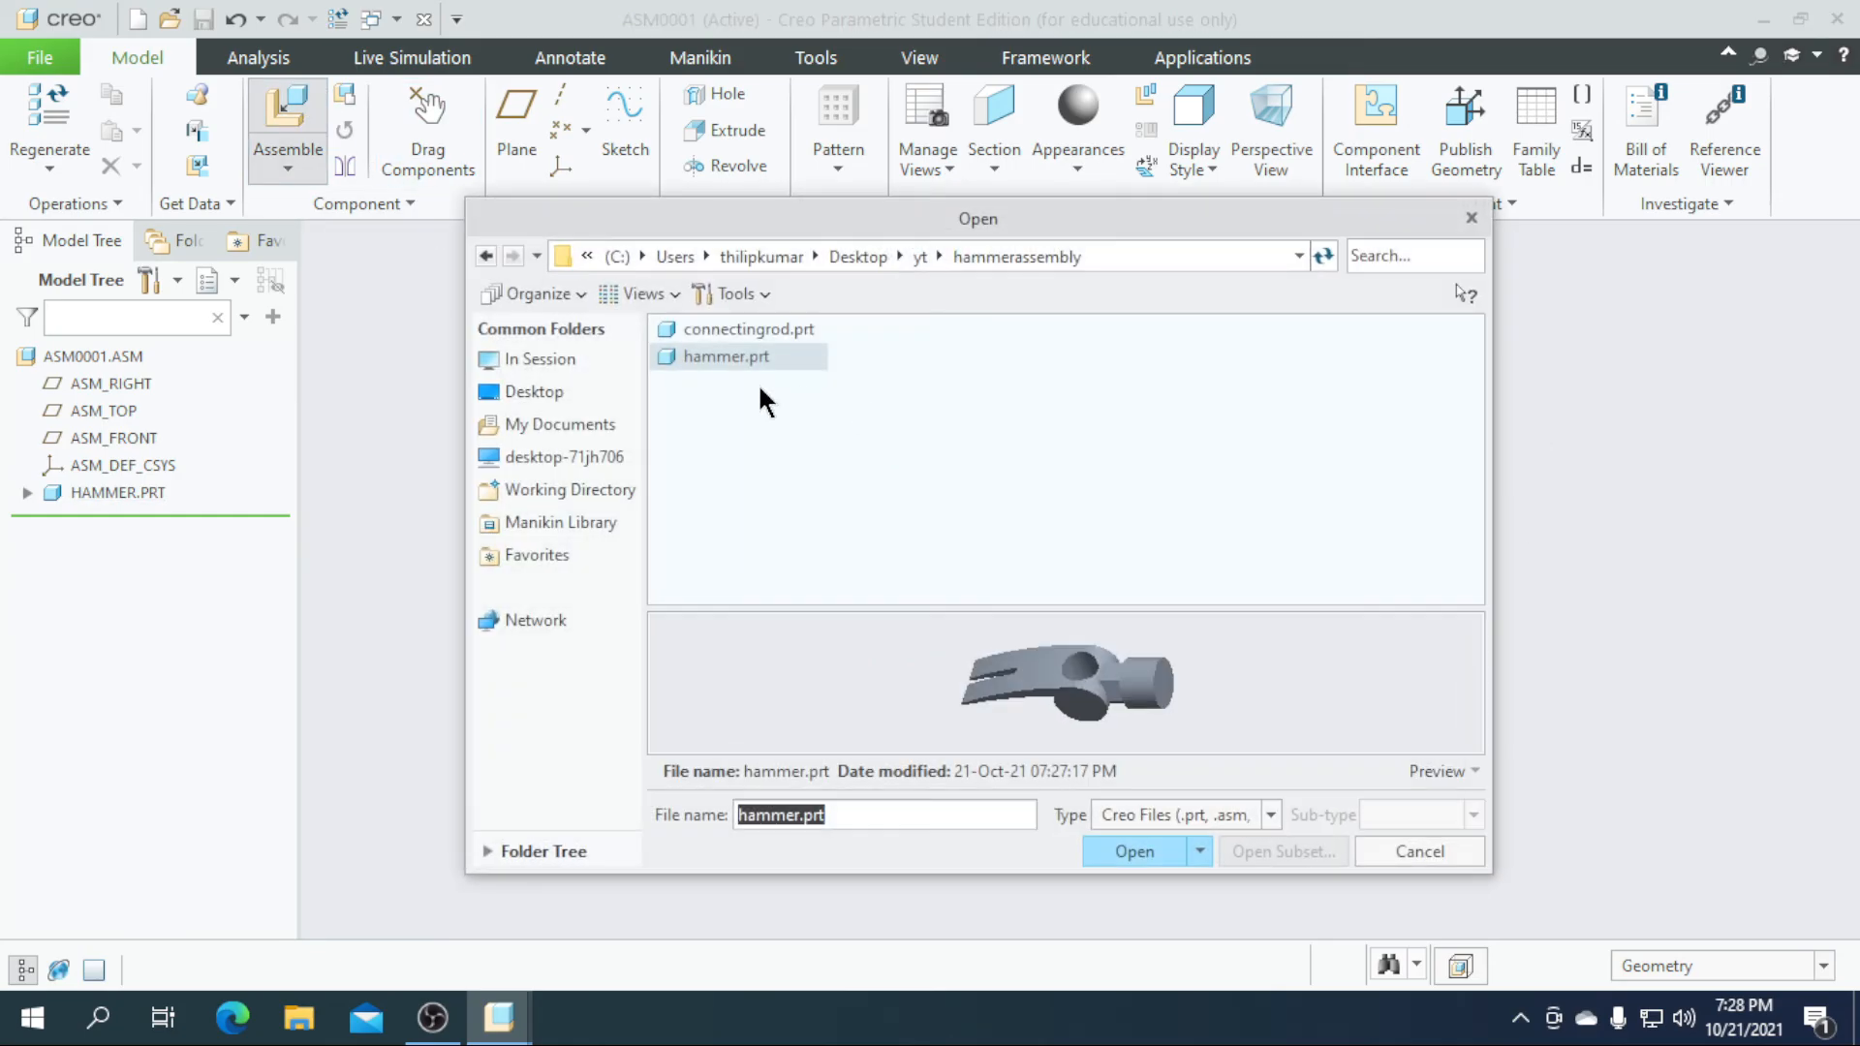
{"action": "left_click", "coordinate": [741, 331]}
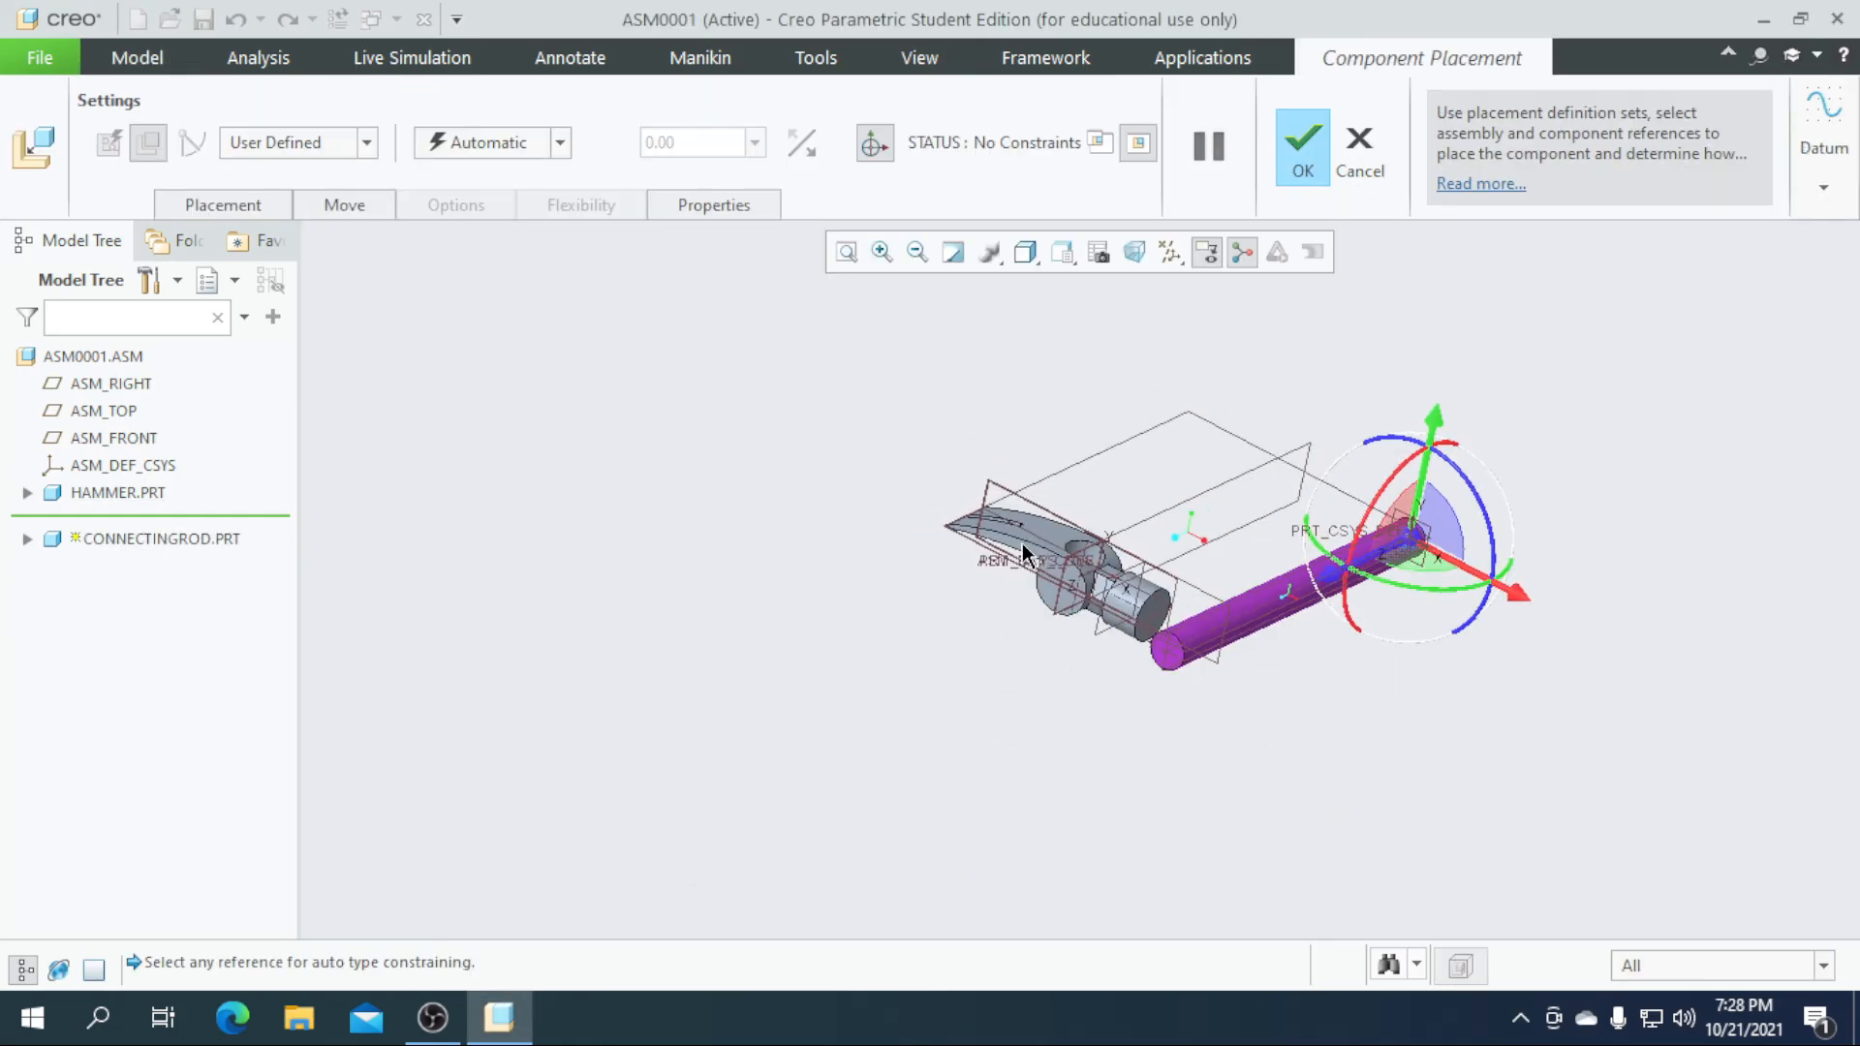
{"action": "left_click_drag", "start_coordinate": [1415, 468], "coordinate": [1396, 614]}
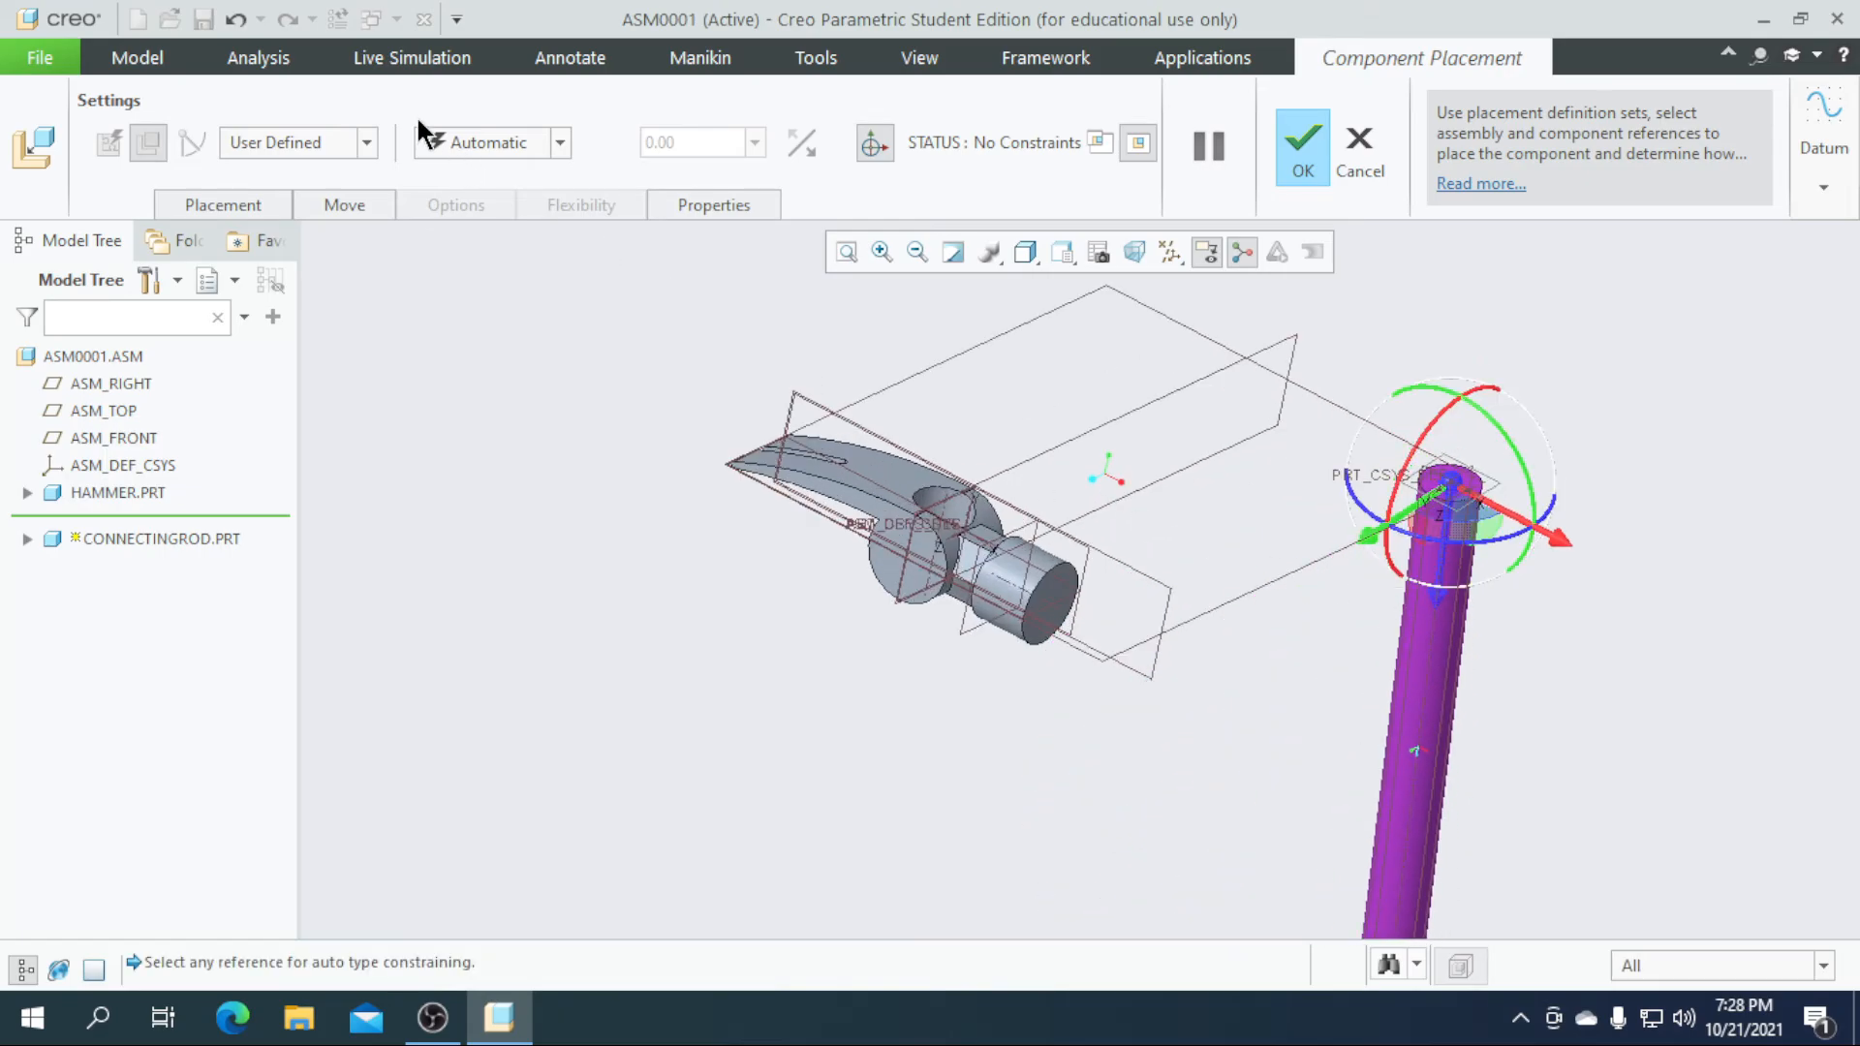
- Constrain the connecting rod's cylindrical surface to the hammer head's handle hole as Coincident
{"action": "scroll", "coordinate": [998, 611], "scroll_direction": "down", "scroll_amount": 5}
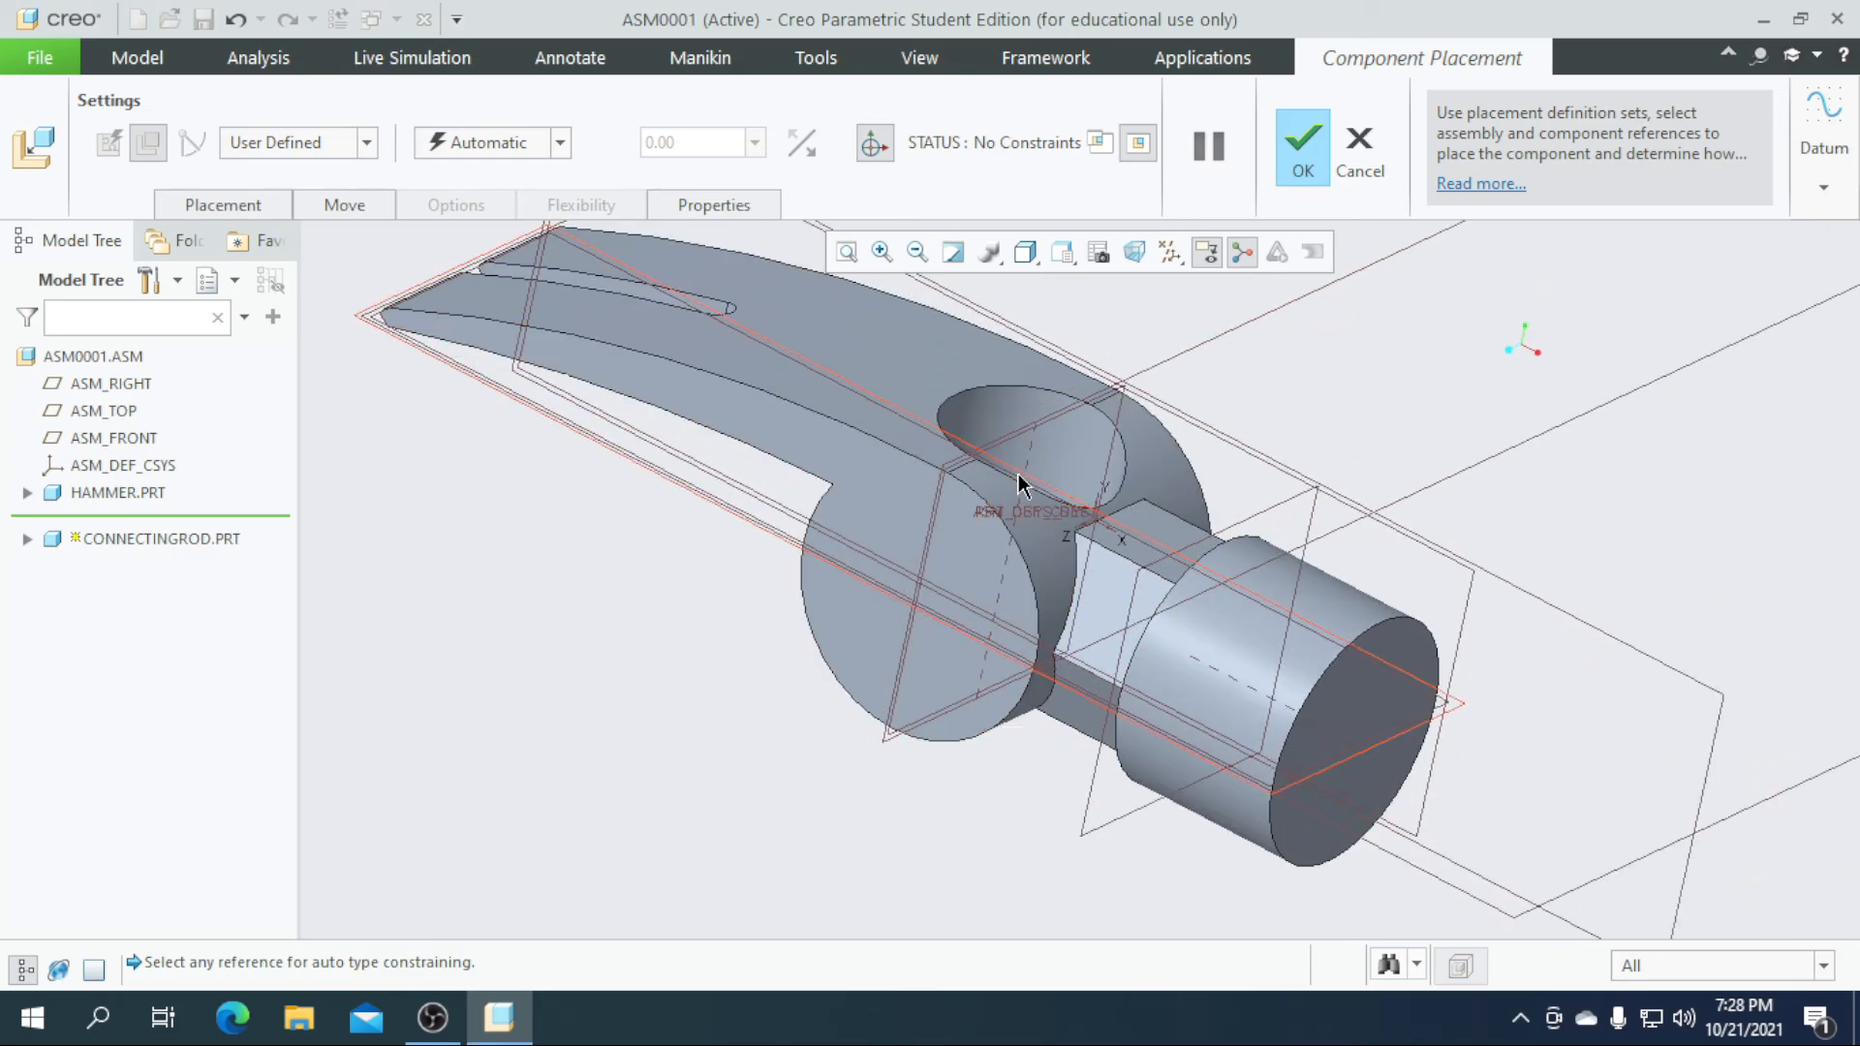
{"action": "left_click", "coordinate": [1023, 476]}
{"action": "scroll", "coordinate": [760, 475], "scroll_direction": "up", "scroll_amount": 3}
{"action": "scroll", "coordinate": [1270, 645], "scroll_direction": "down", "scroll_amount": 5}
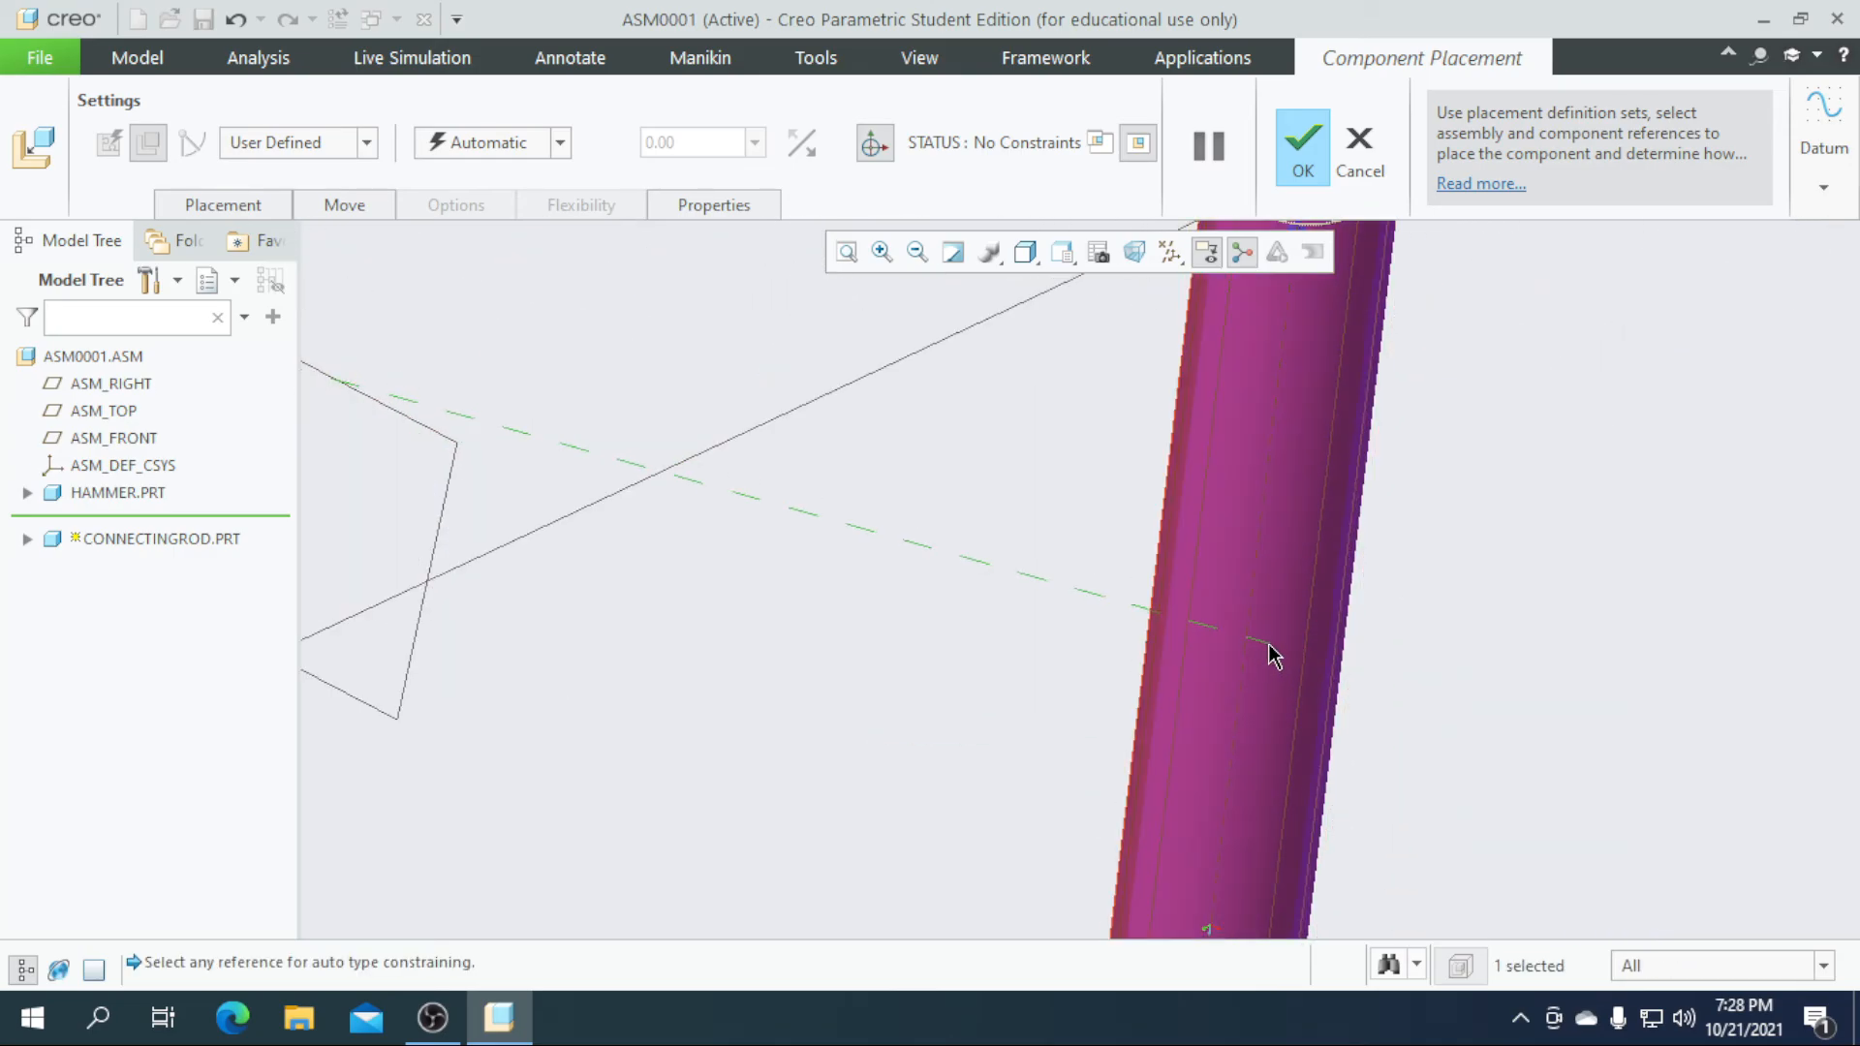
{"action": "left_click", "coordinate": [1248, 636]}
{"action": "scroll", "coordinate": [1248, 635], "scroll_direction": "up", "scroll_amount": 4}
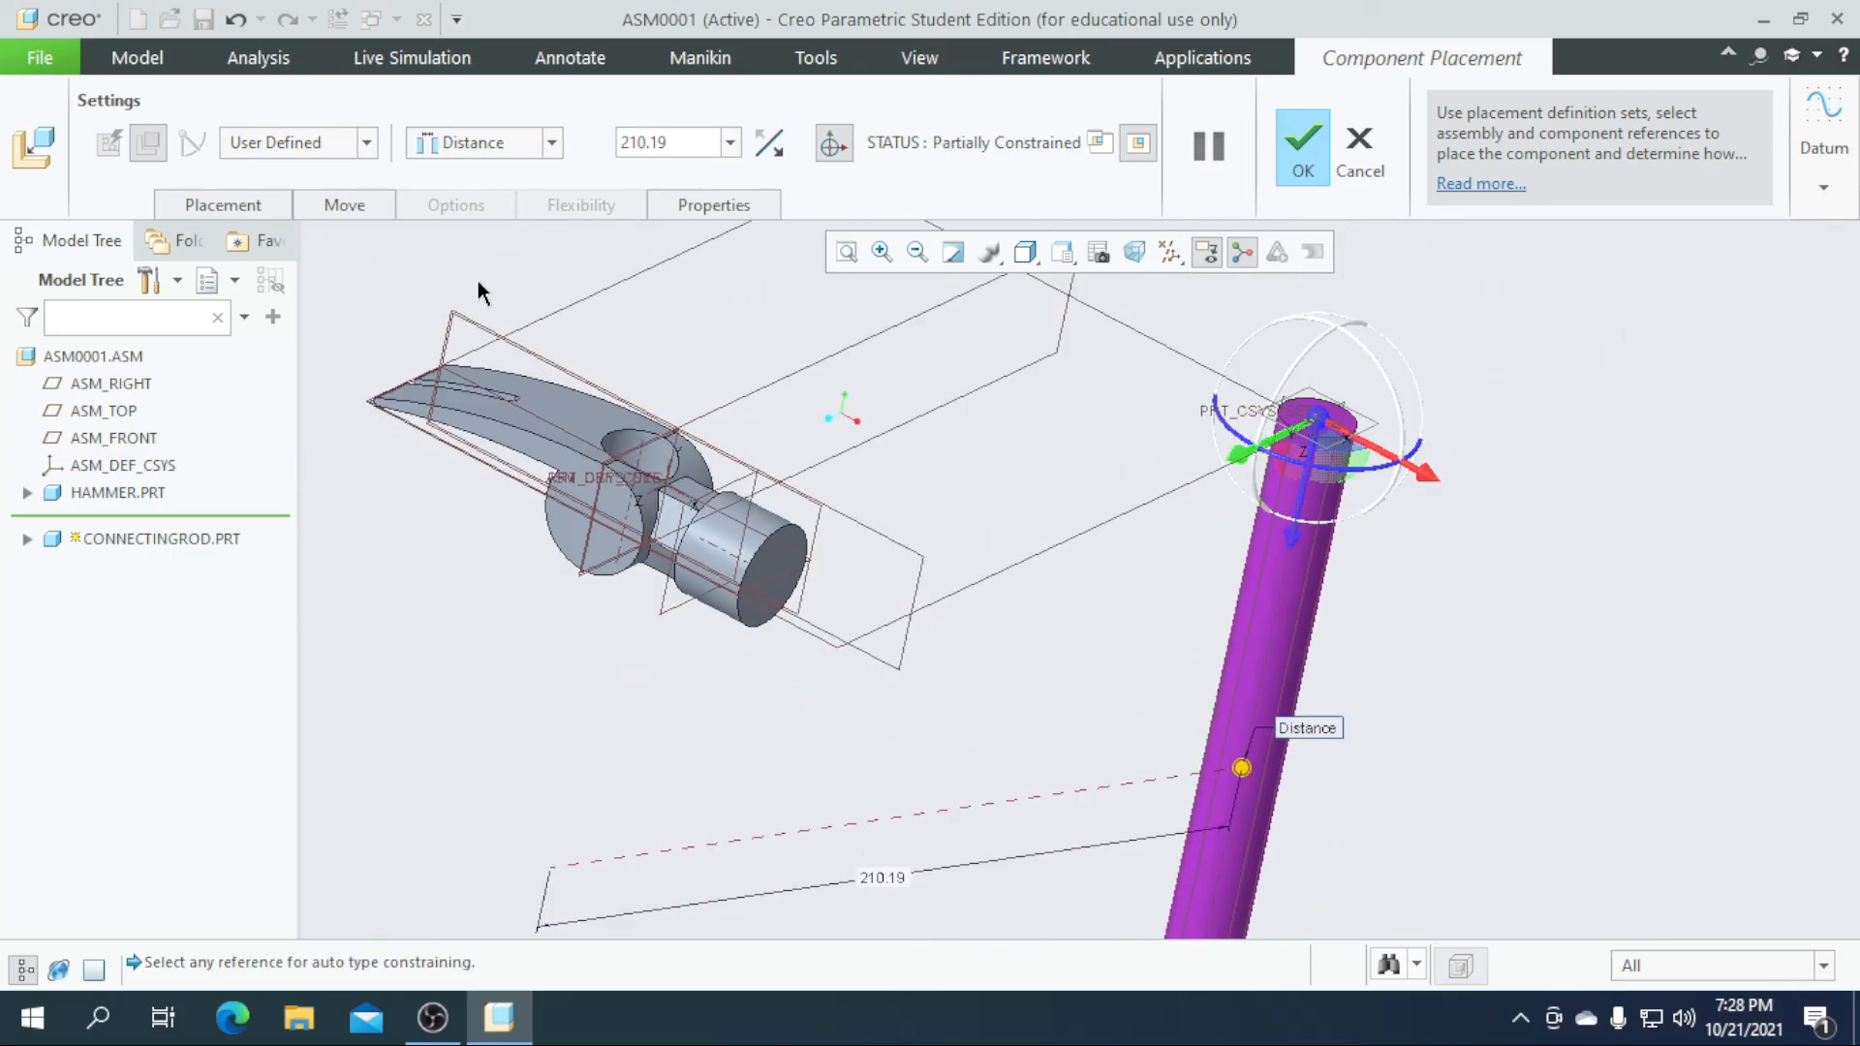
{"action": "left_click", "coordinate": [552, 143]}
{"action": "left_click", "coordinate": [498, 248]}
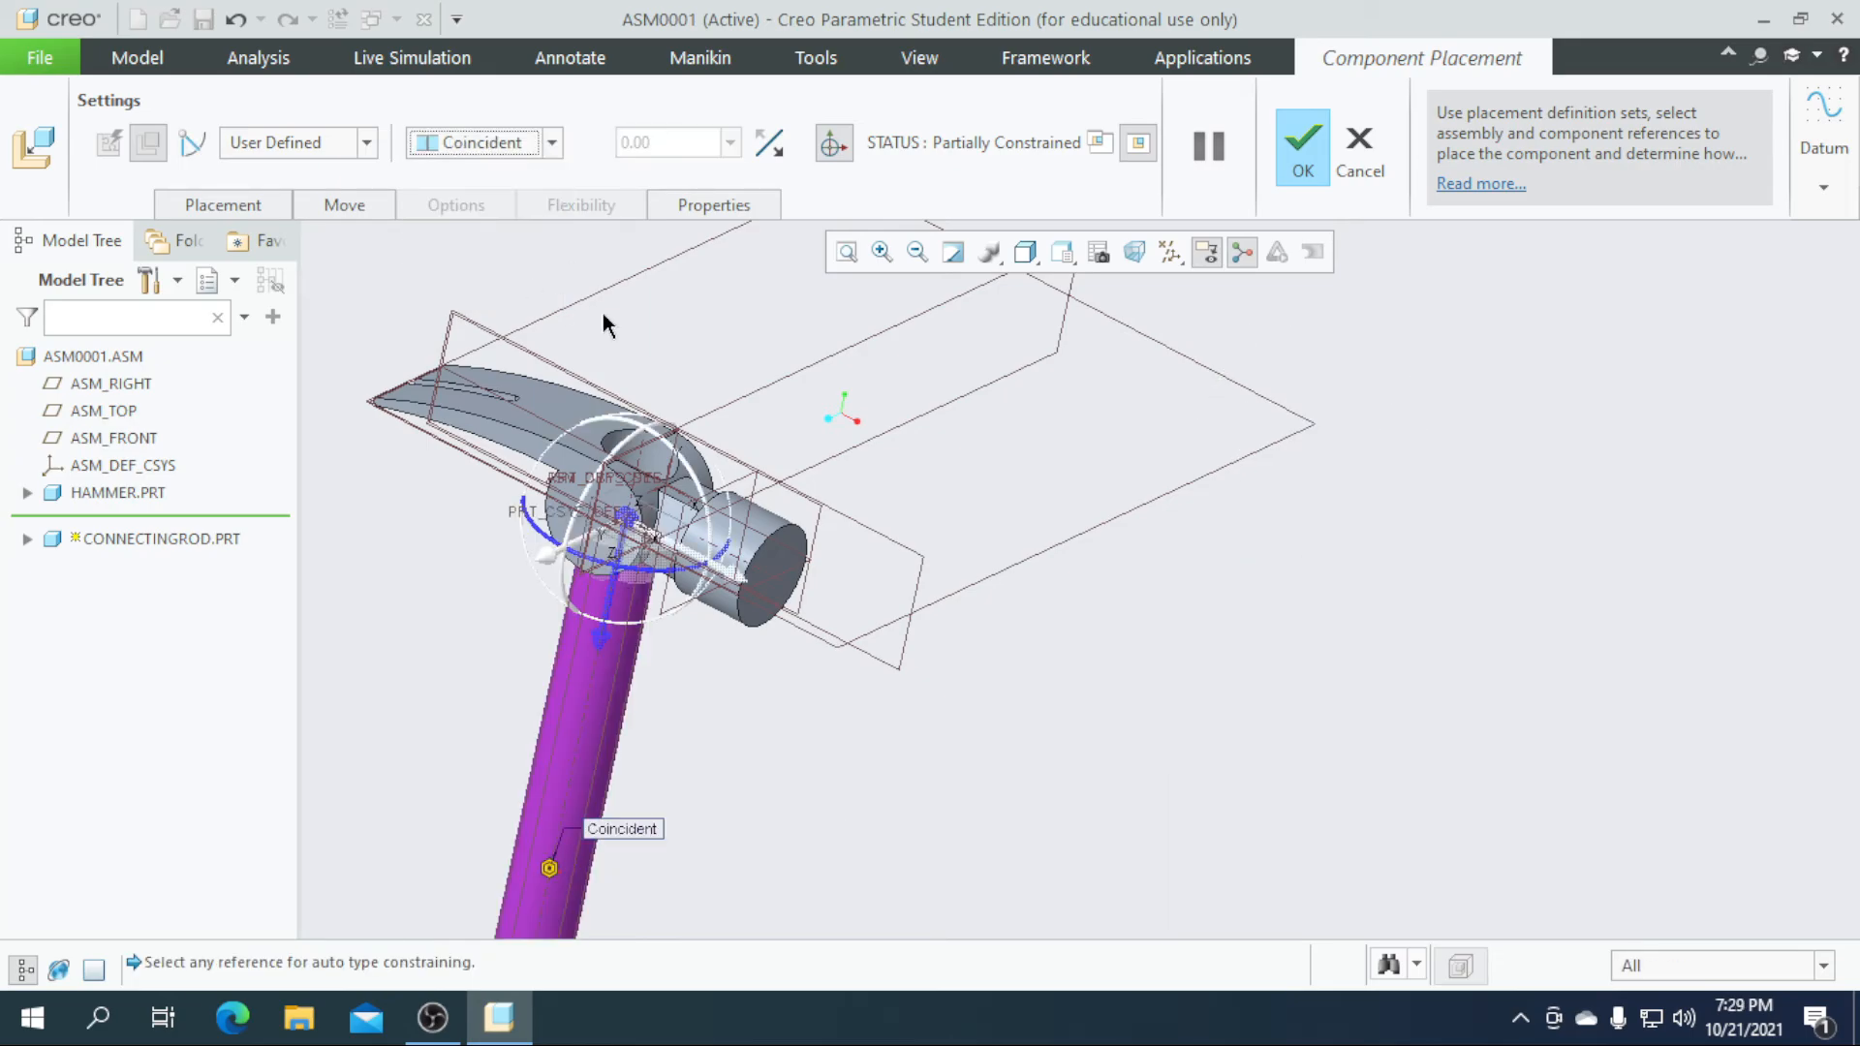
- Slide the connecting rod along its axis up into the hammer head's hole and accept its placement
{"action": "scroll", "coordinate": [872, 658], "scroll_direction": "down", "scroll_amount": 3}
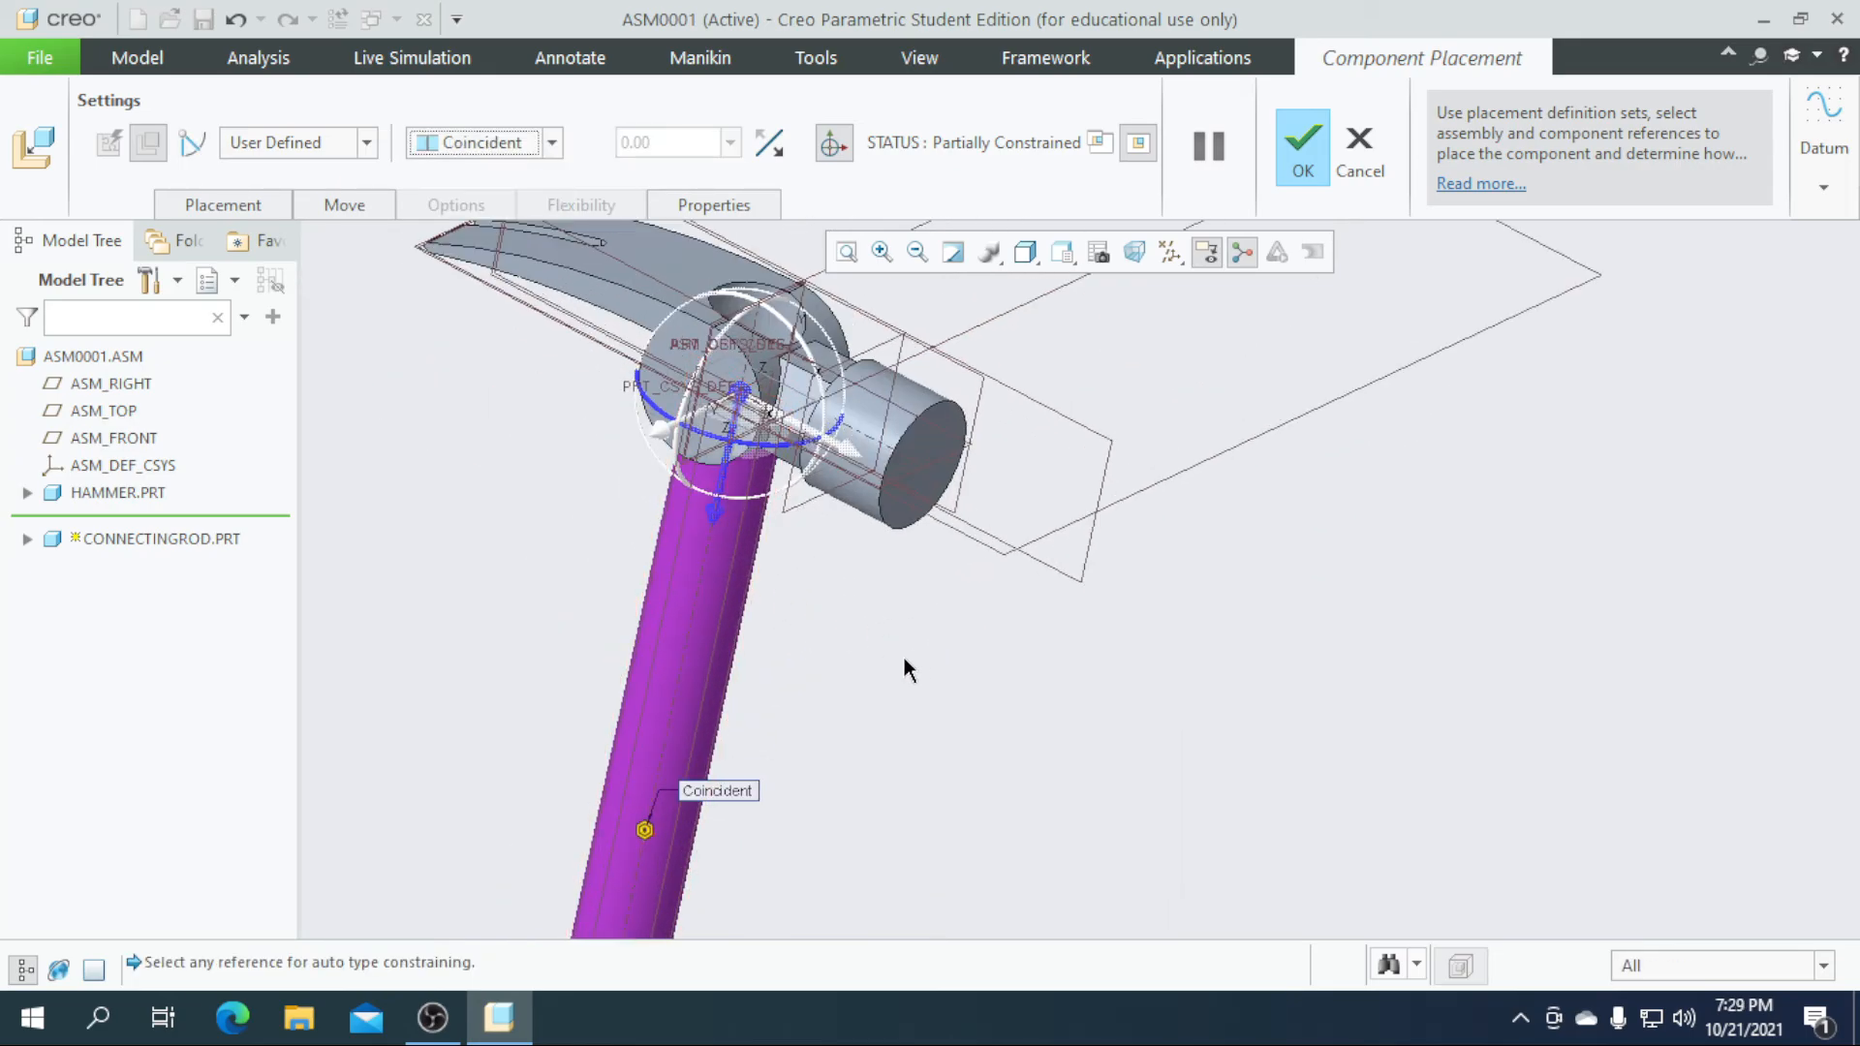
{"action": "left_click_drag", "start_coordinate": [702, 562], "coordinate": [712, 492]}
{"action": "mouse_move", "coordinate": [896, 714]}
{"action": "middle_mouse_down"}
{"action": "mouse_move", "coordinate": [905, 673]}
{"action": "mouse_move", "coordinate": [926, 705]}
{"action": "middle_mouse_up"}
{"action": "left_click", "coordinate": [1302, 155]}
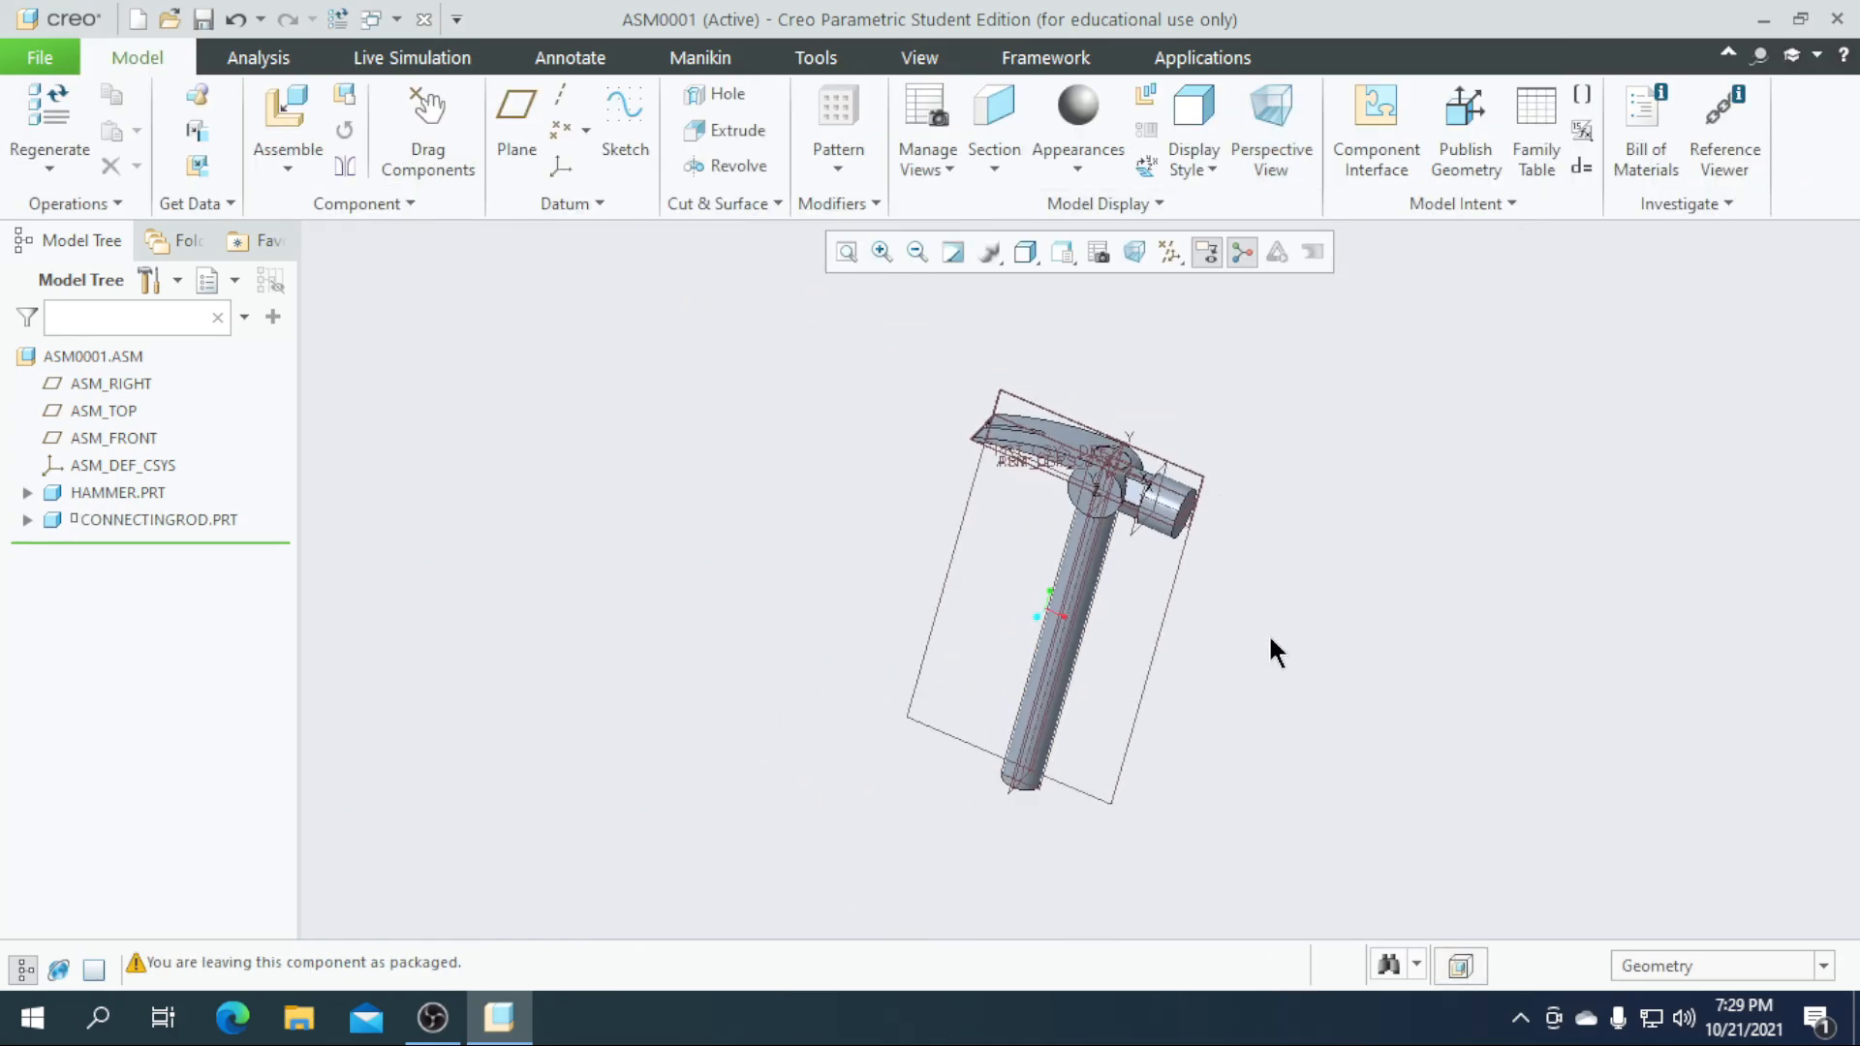
- Hide all datum features in the hammer assembly's view
{"action": "middle_click_drag", "start_coordinate": [1270, 652], "coordinate": [1265, 605]}
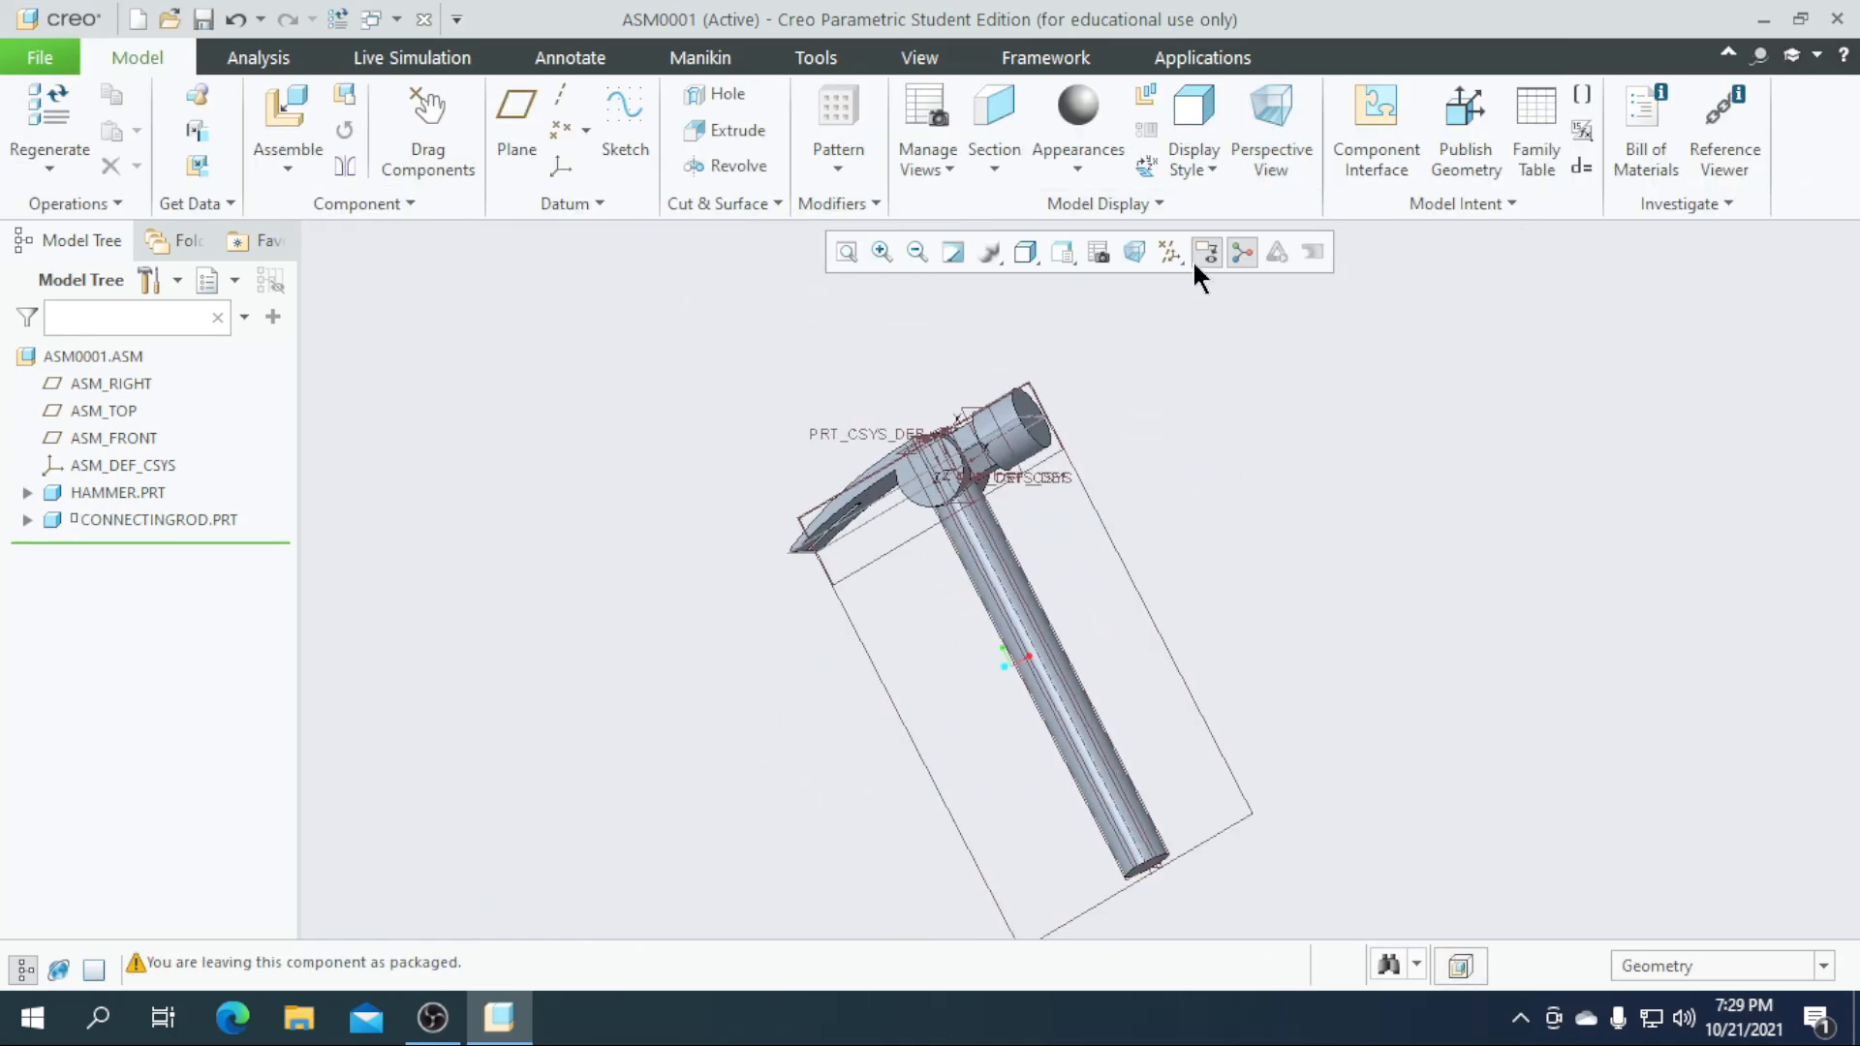
{"action": "left_click", "coordinate": [1171, 254]}
{"action": "left_click", "coordinate": [1166, 403]}
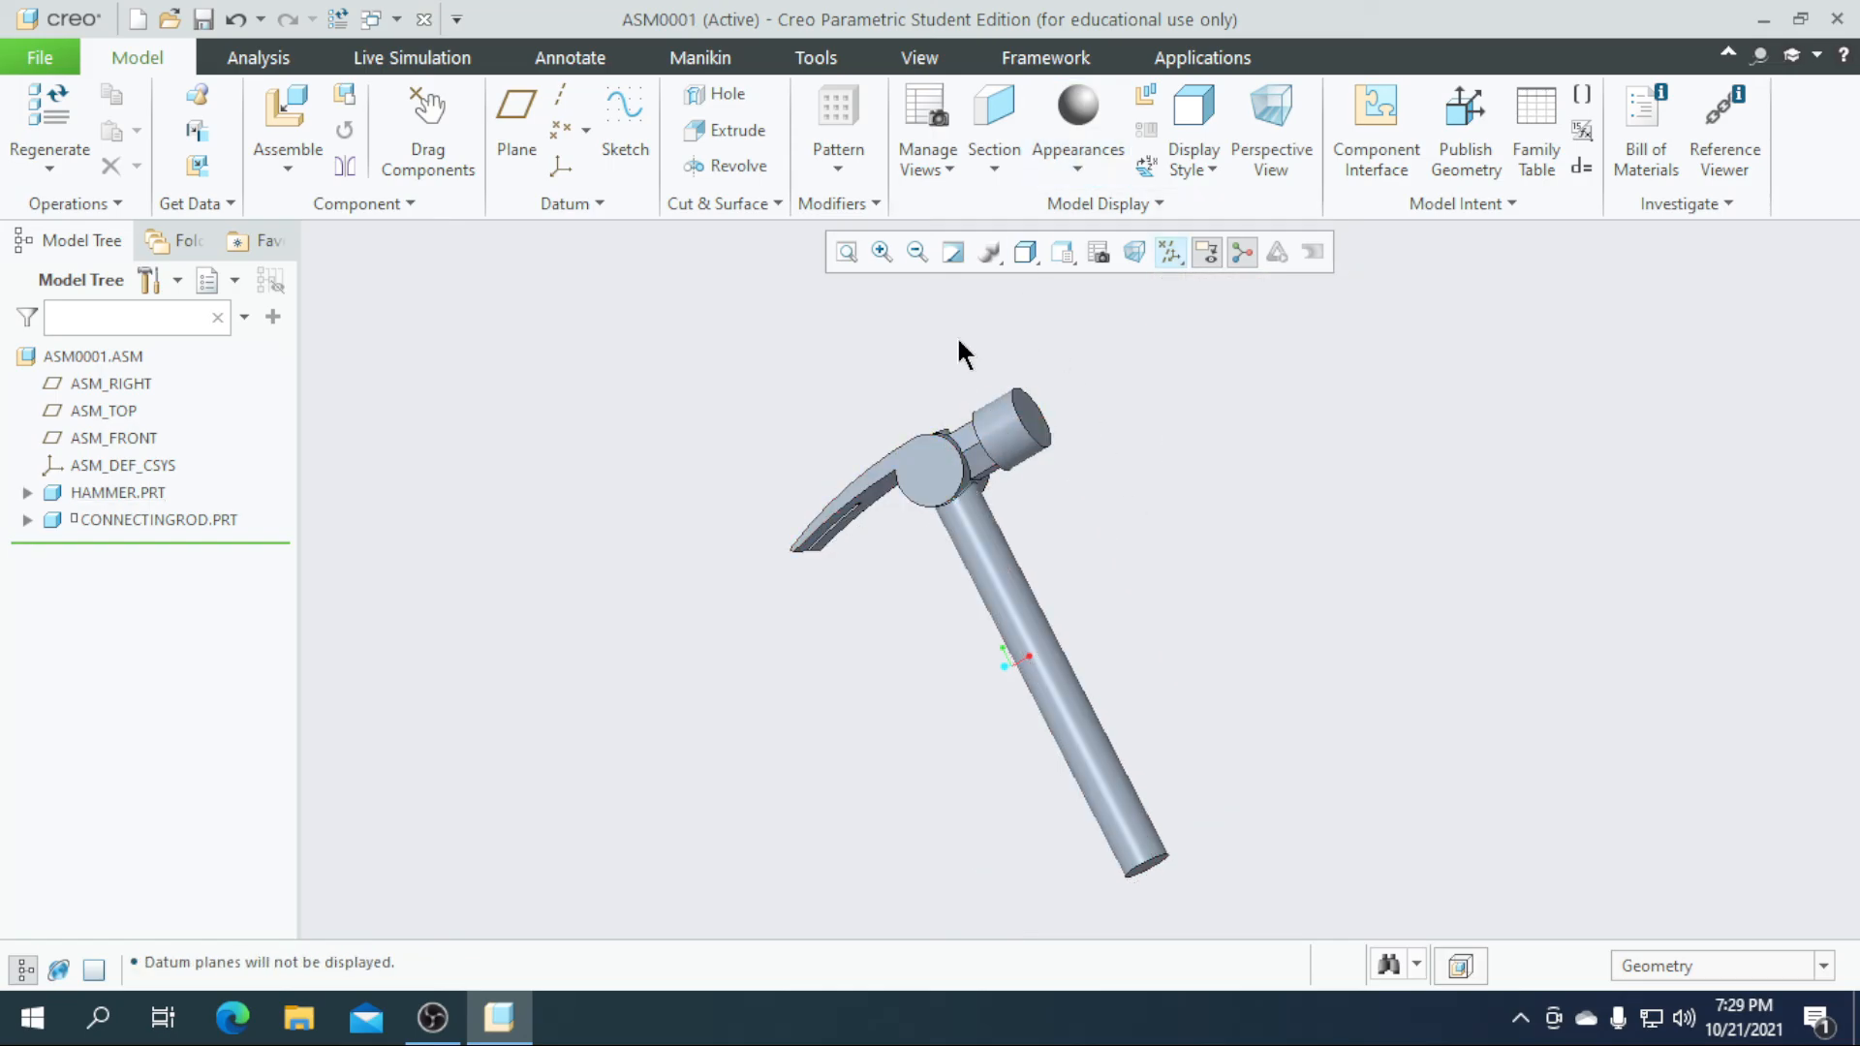
- Set the assembly's display style to Shading With Reflections
{"action": "left_click", "coordinate": [1072, 178]}
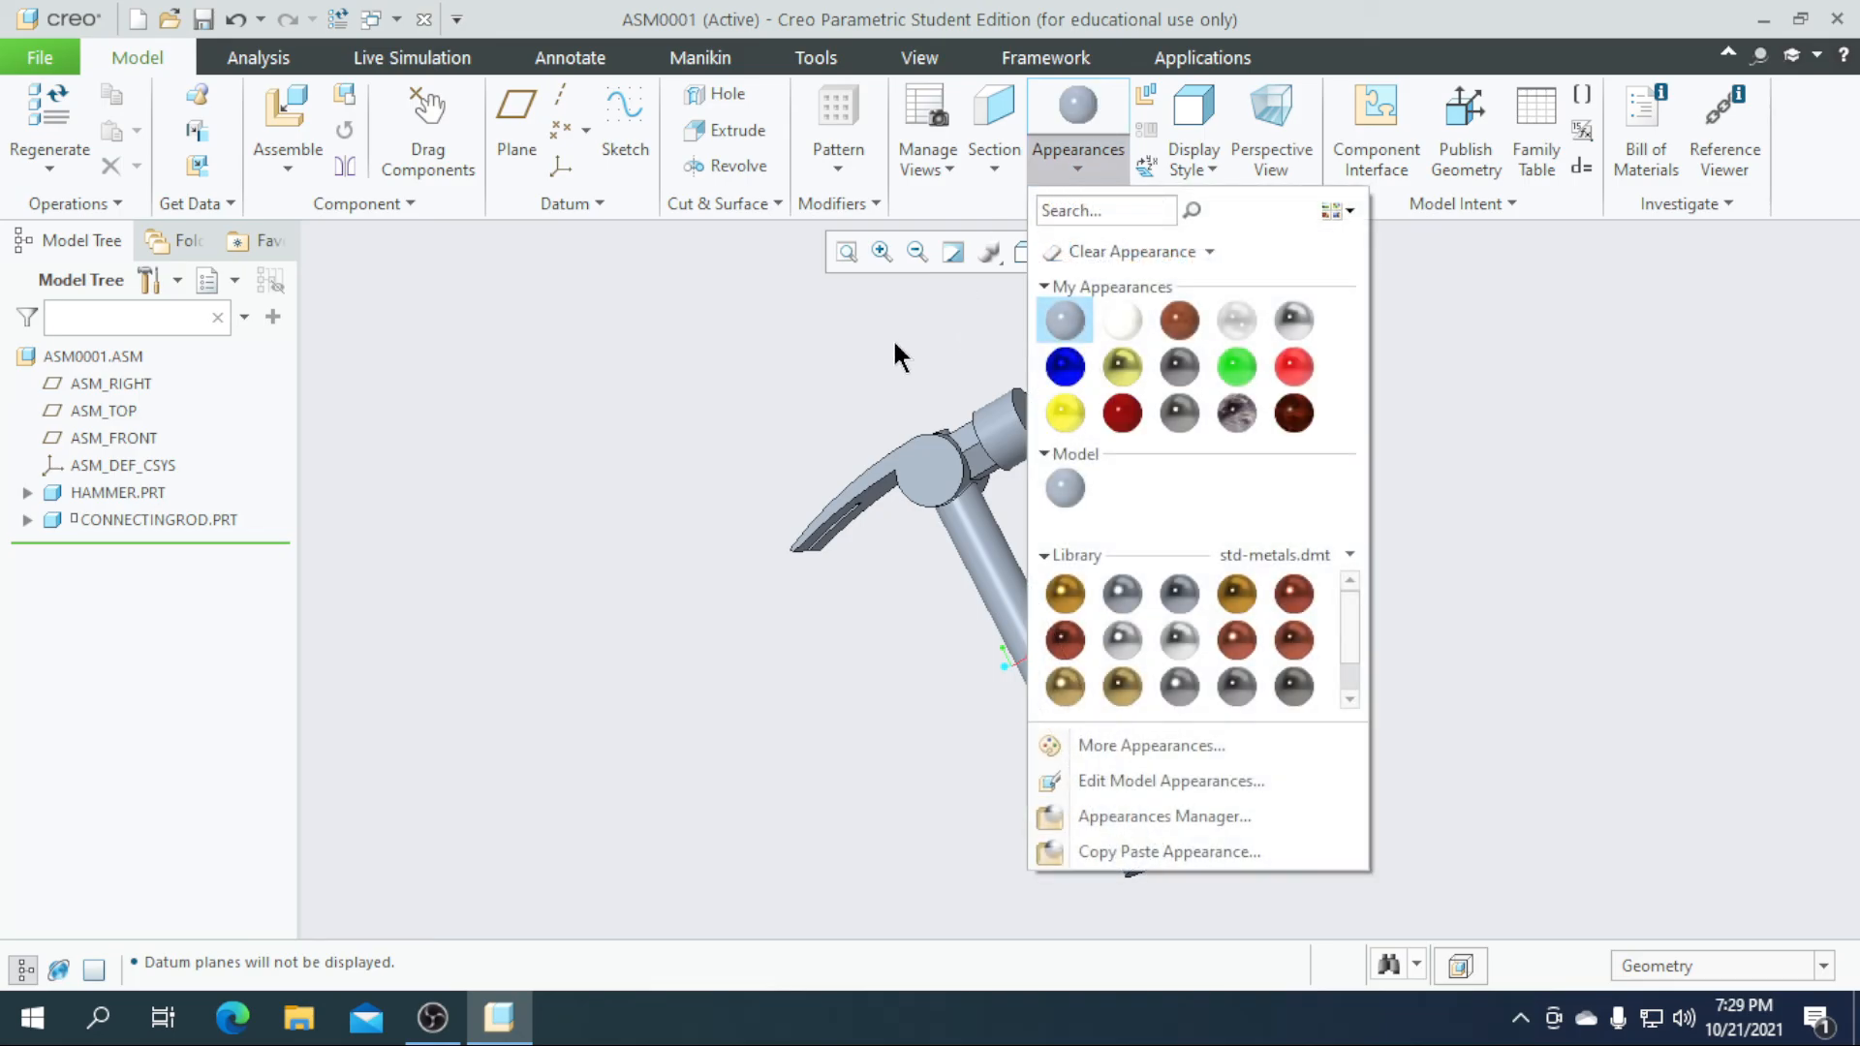
{"action": "left_click", "coordinate": [944, 309]}
{"action": "left_click", "coordinate": [1027, 252]}
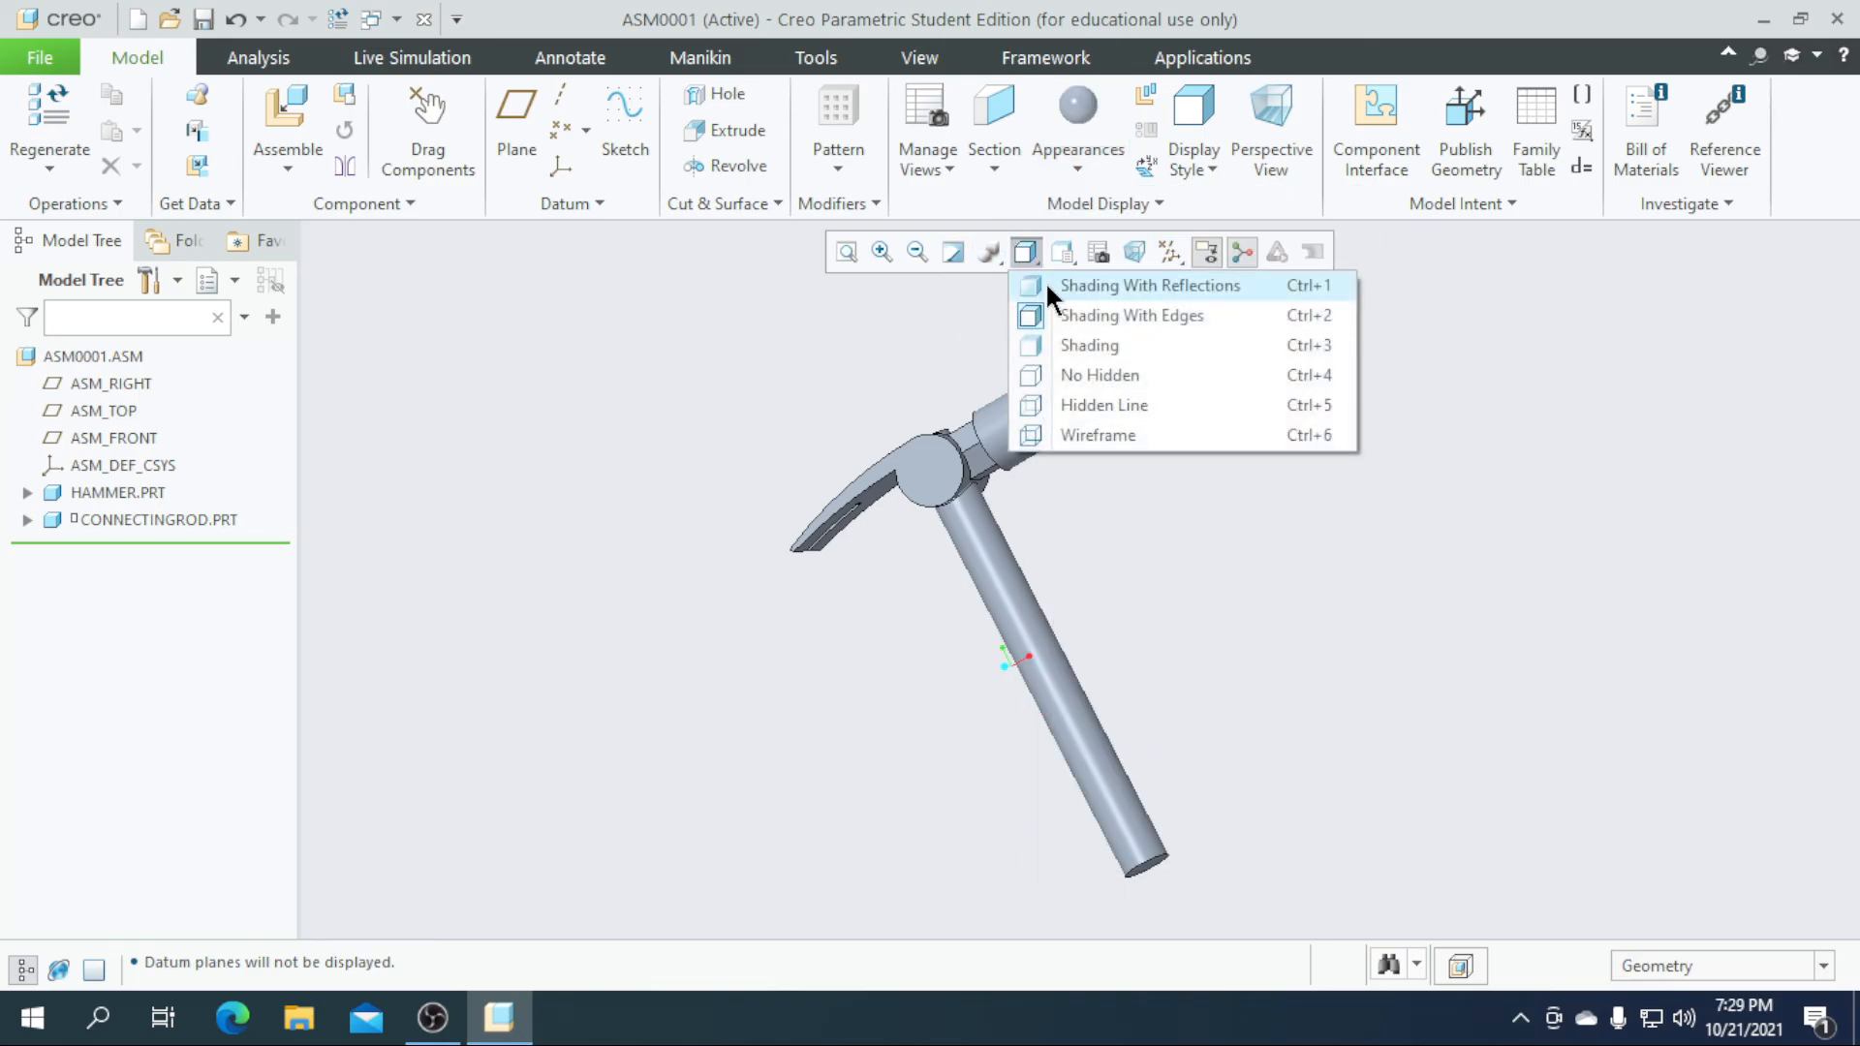
{"action": "left_click", "coordinate": [1056, 286]}
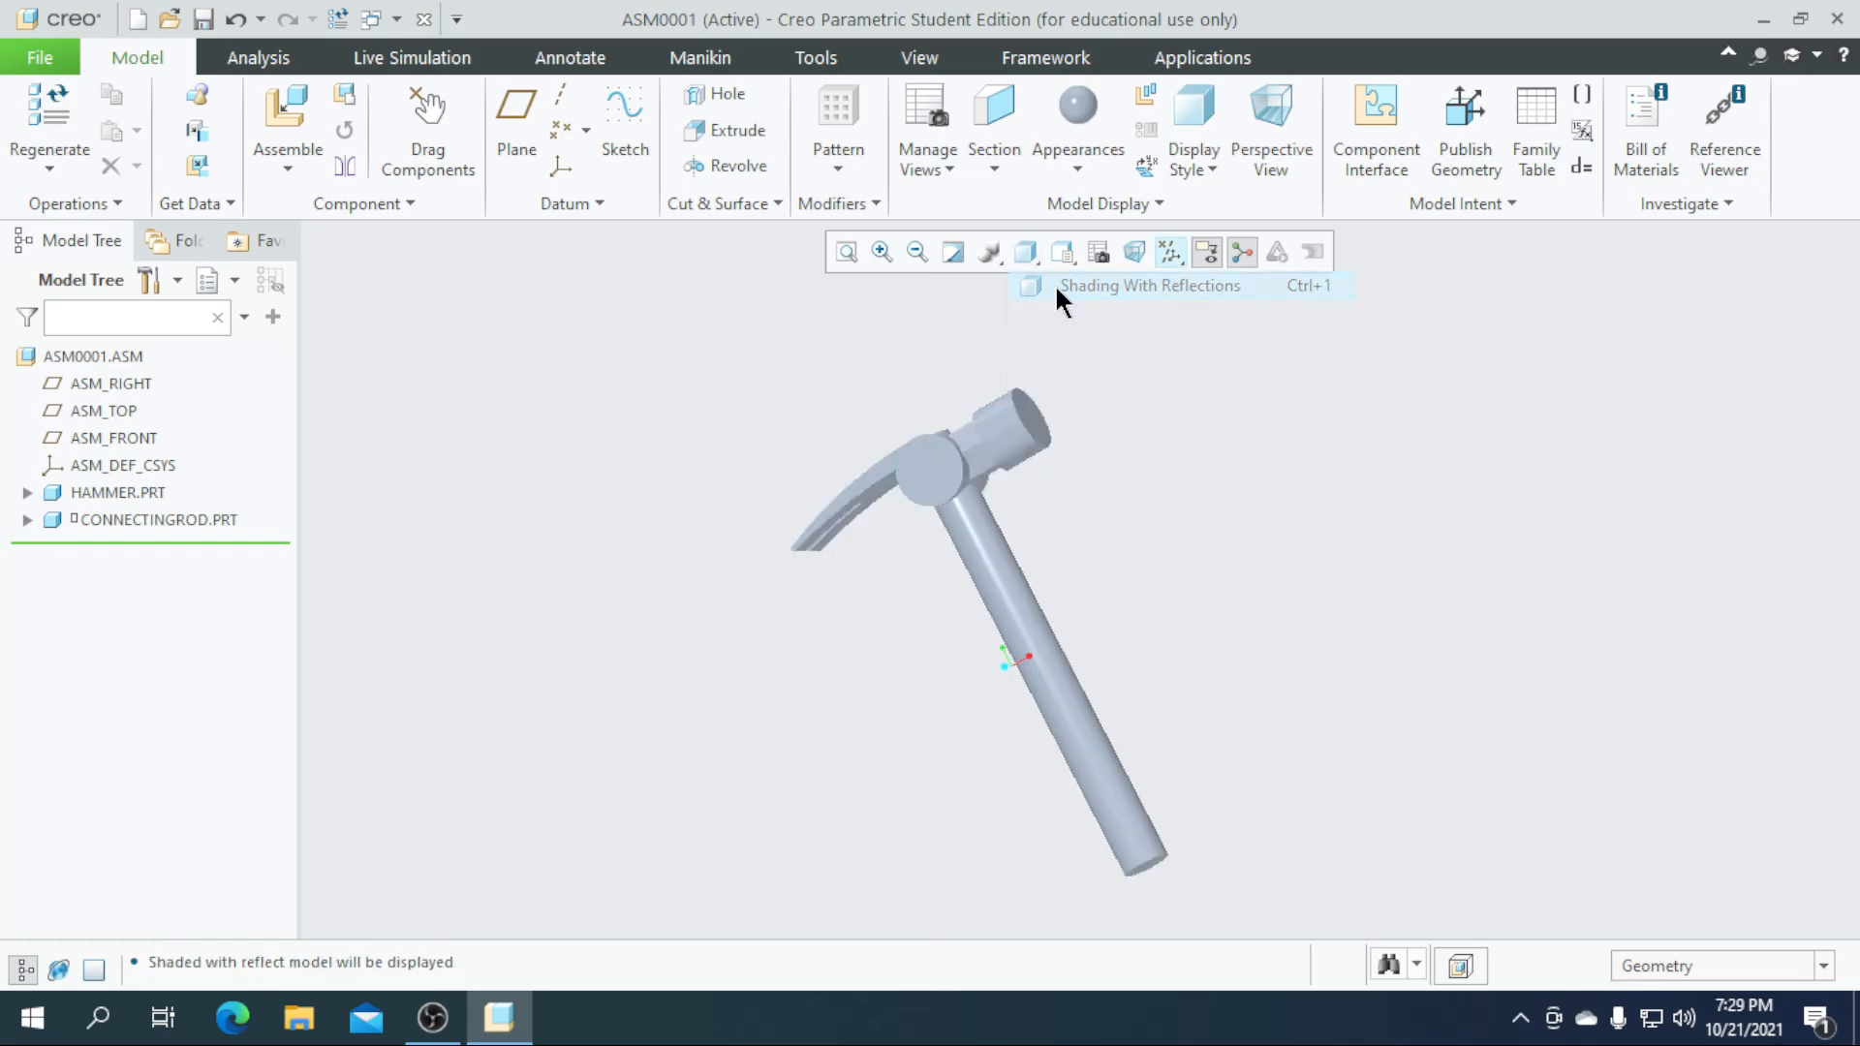
- Apply the shiny silver metallic appearance from My Appearances to the whole hammer head component
{"action": "left_click", "coordinate": [1070, 175]}
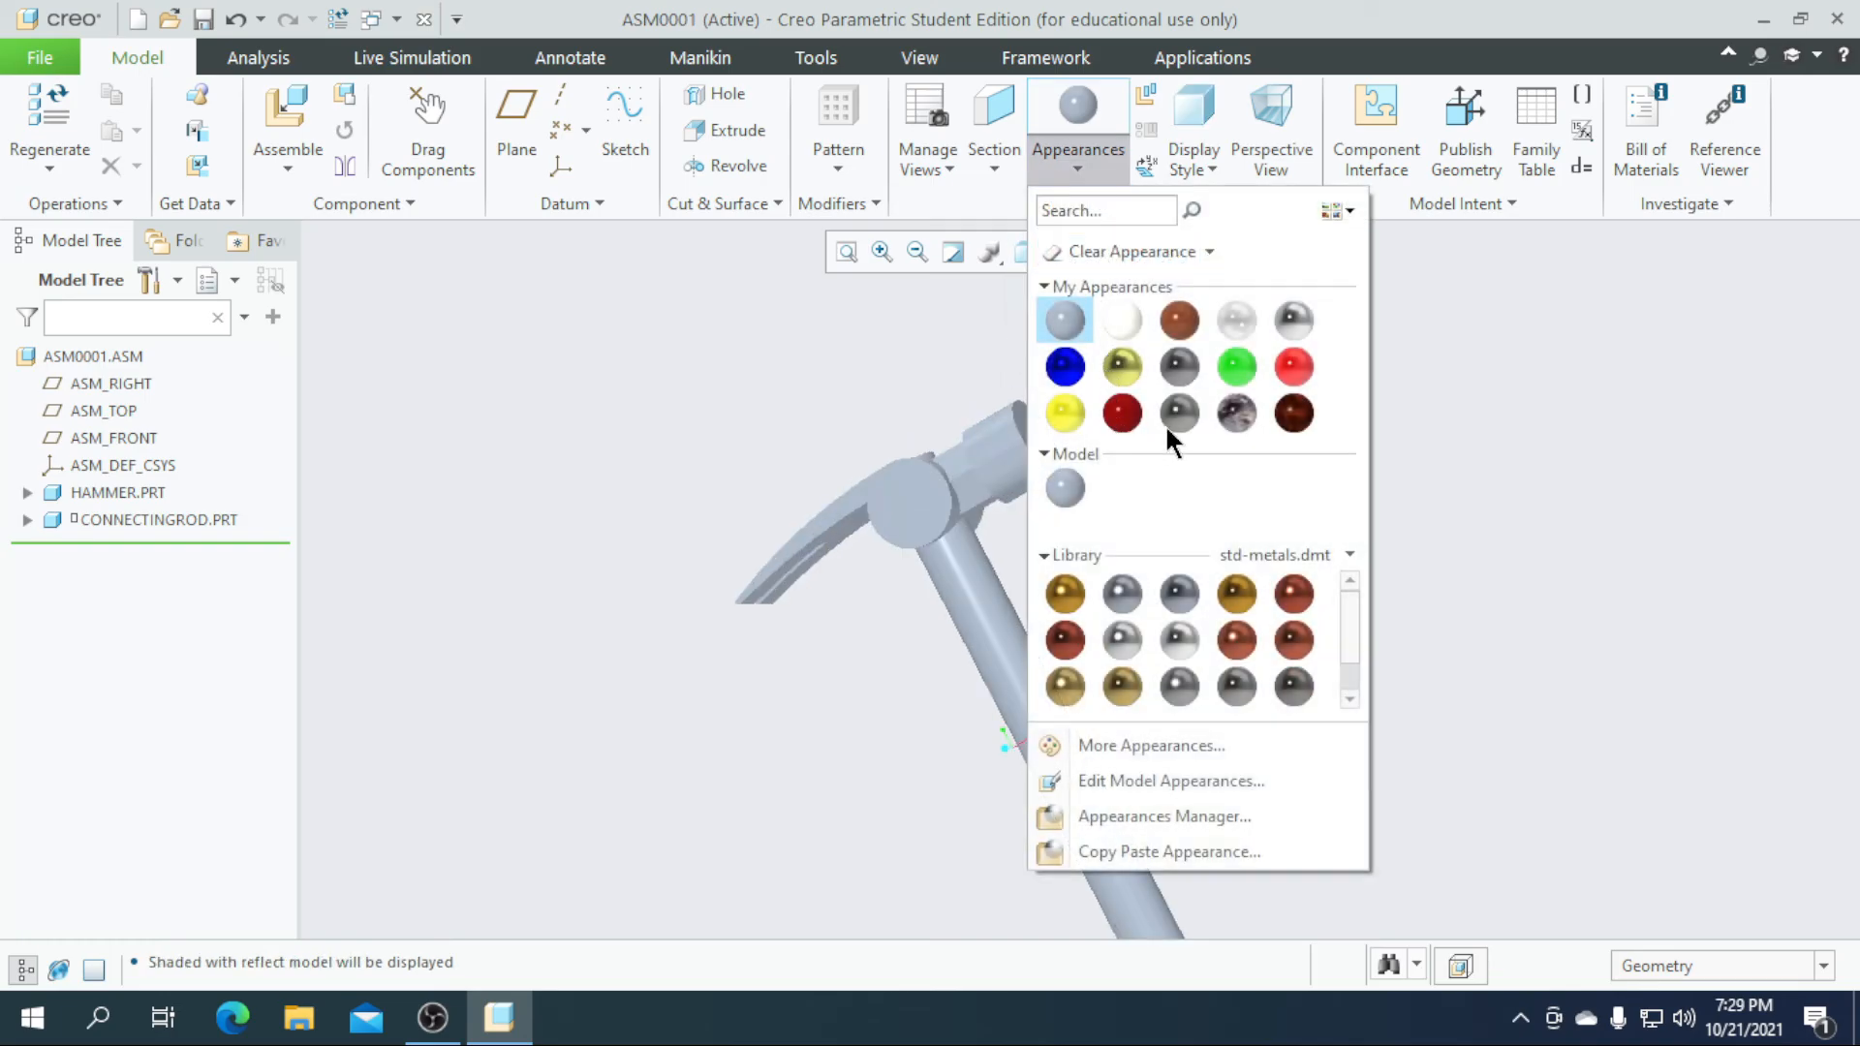
{"action": "left_click", "coordinate": [1292, 318]}
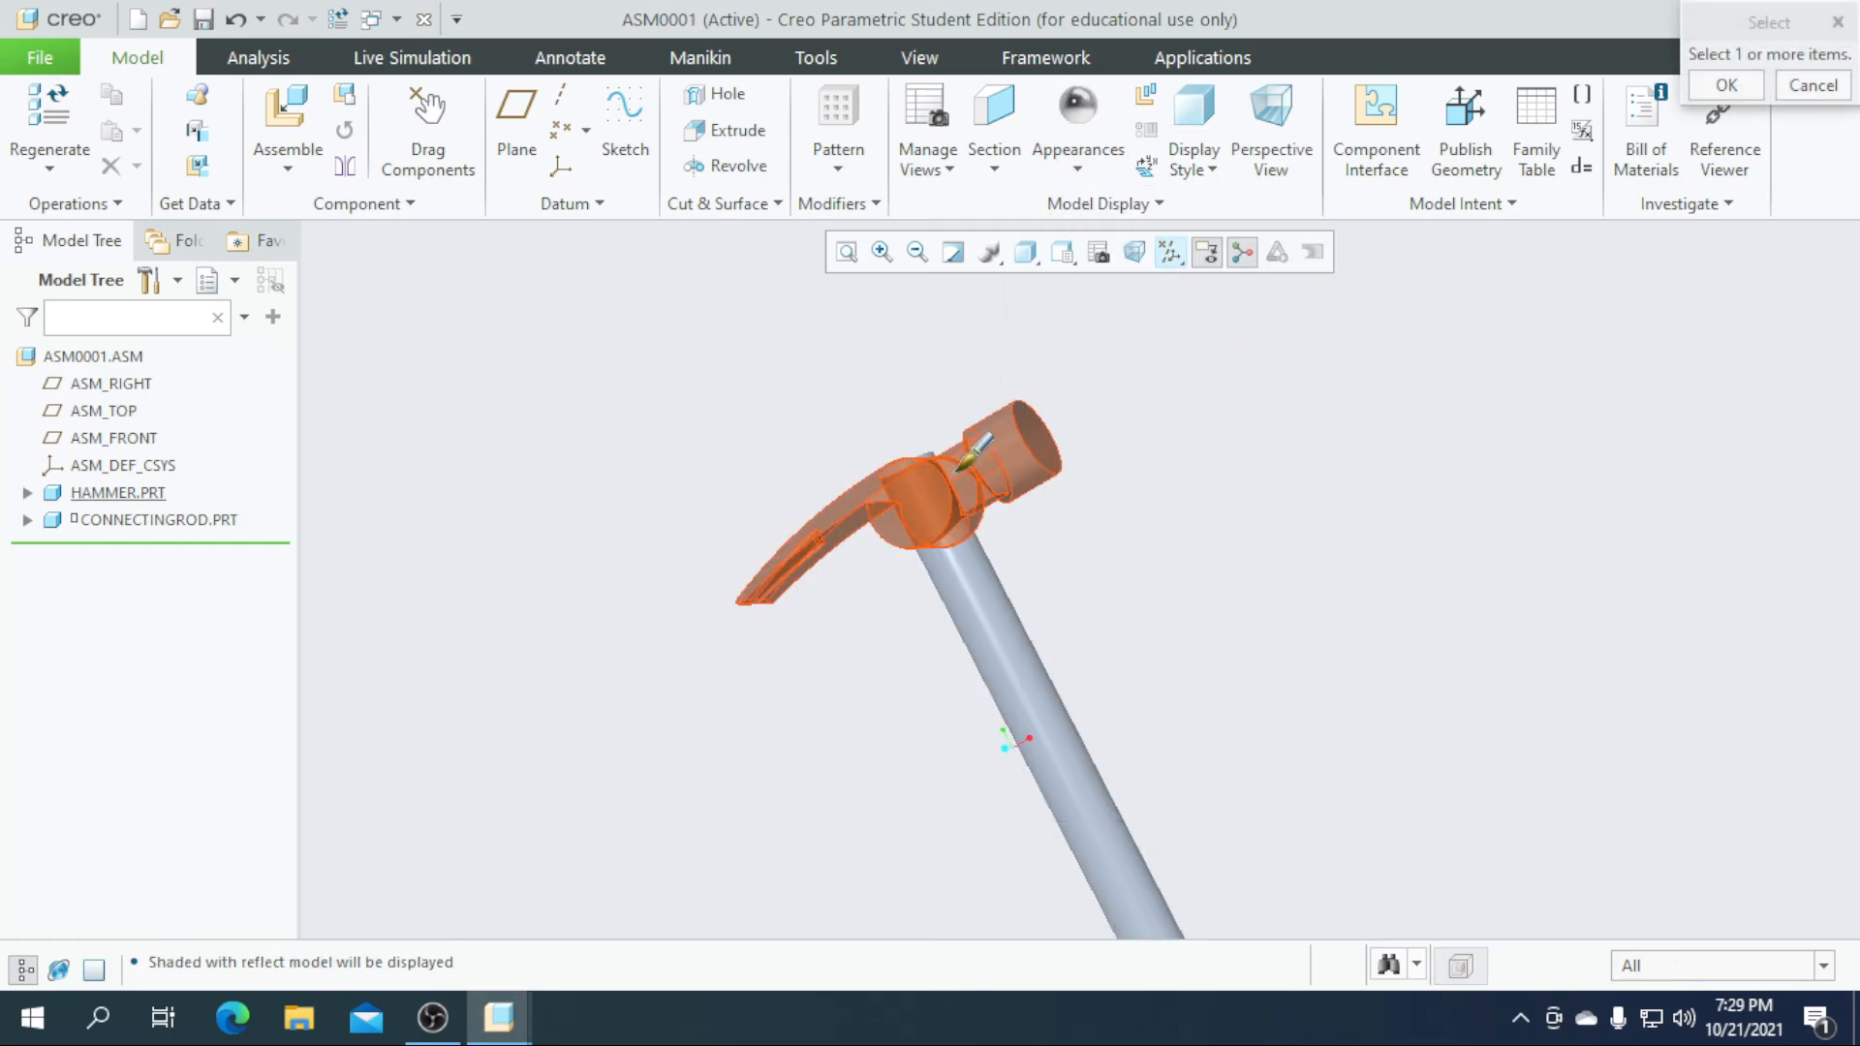
{"action": "scroll", "coordinate": [969, 455], "scroll_direction": "down", "scroll_amount": 2}
{"action": "left_click", "coordinate": [1011, 477]}
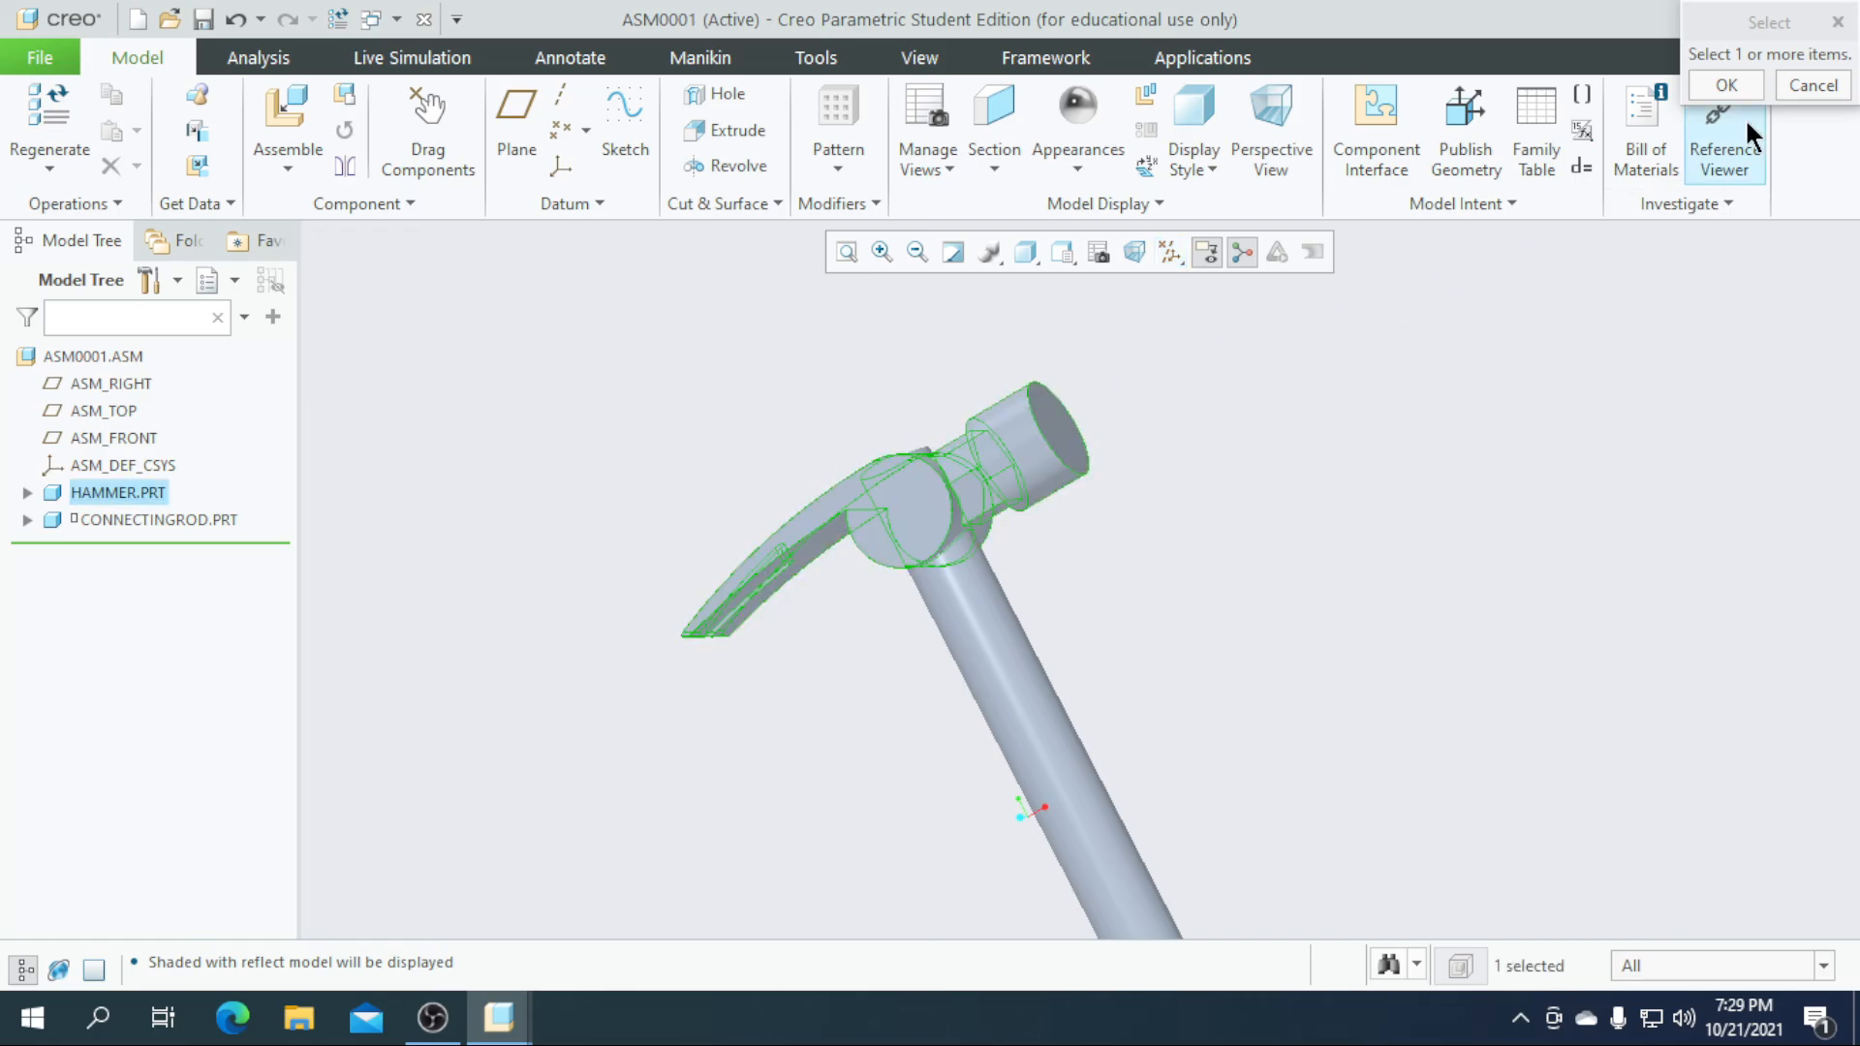
{"action": "left_click", "coordinate": [1725, 85]}
- Apply the reddish-brown textured appearance from My Appearances to the connecting rod component
{"action": "middle_click_drag", "start_coordinate": [1199, 491], "coordinate": [962, 618]}
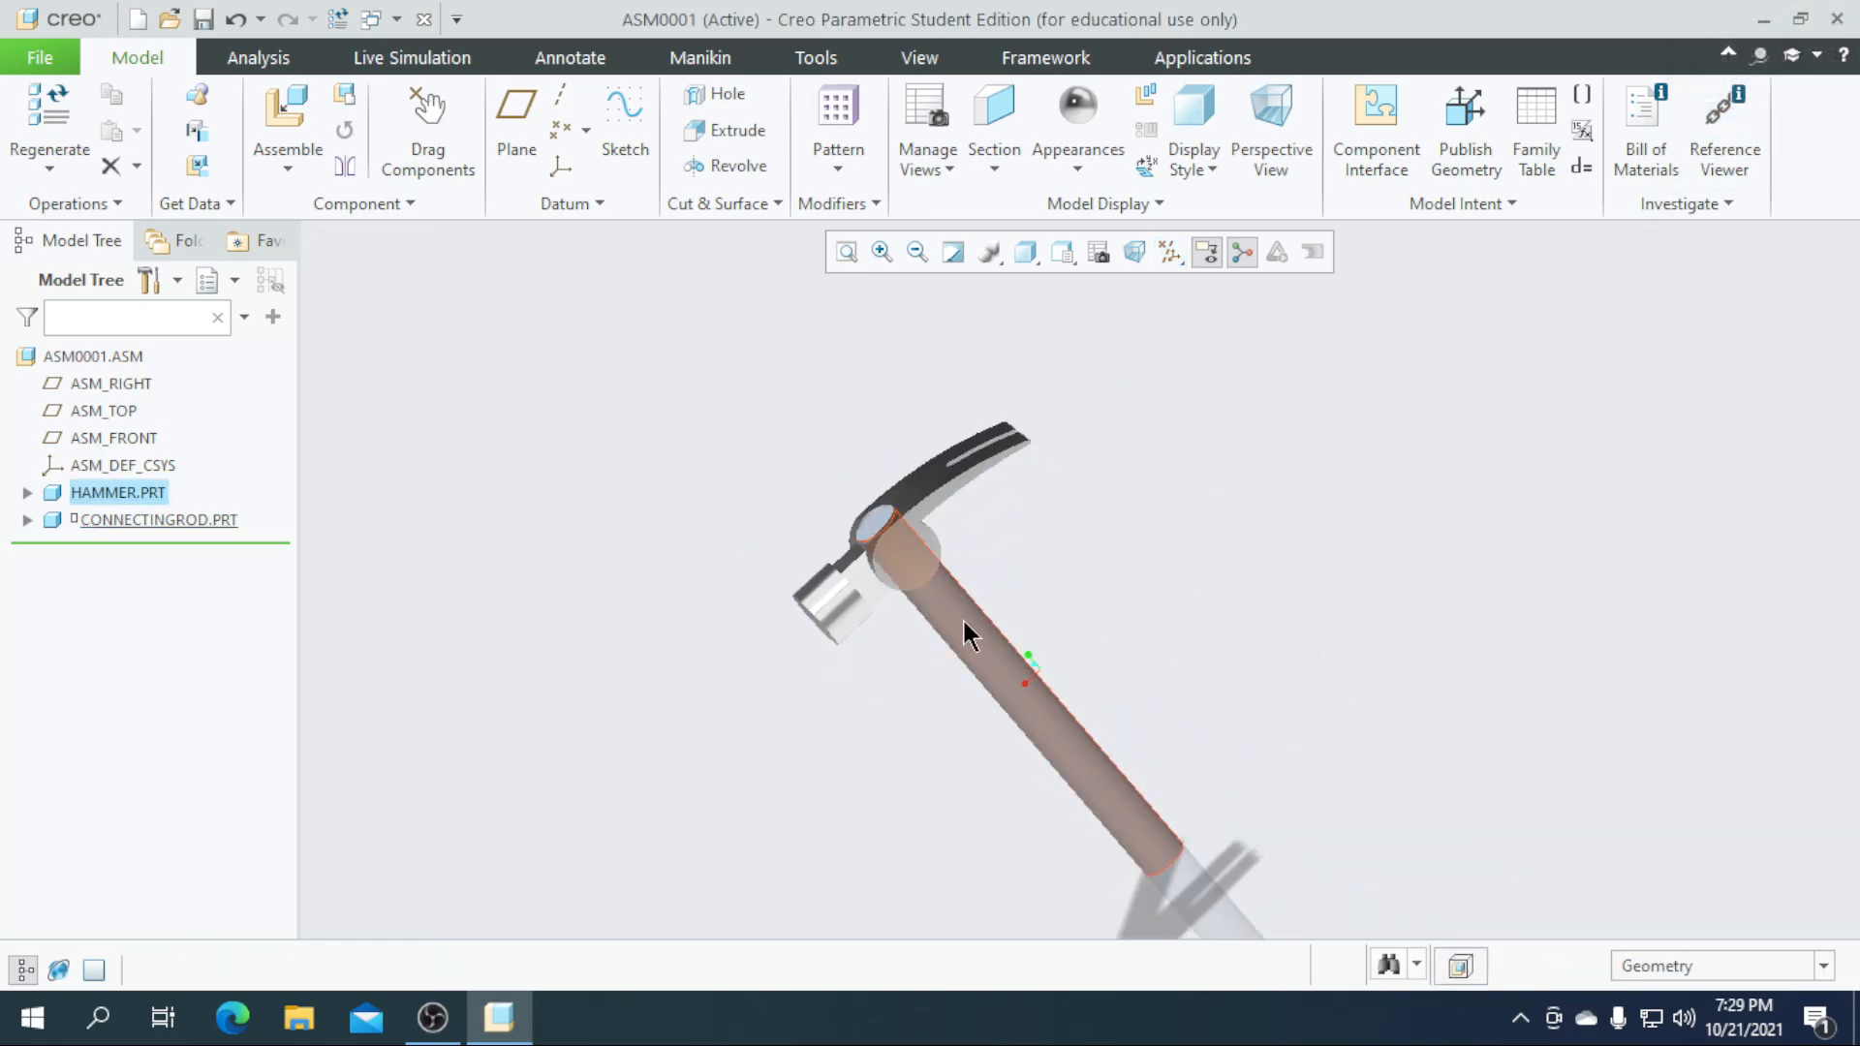
{"action": "left_click", "coordinate": [1080, 172]}
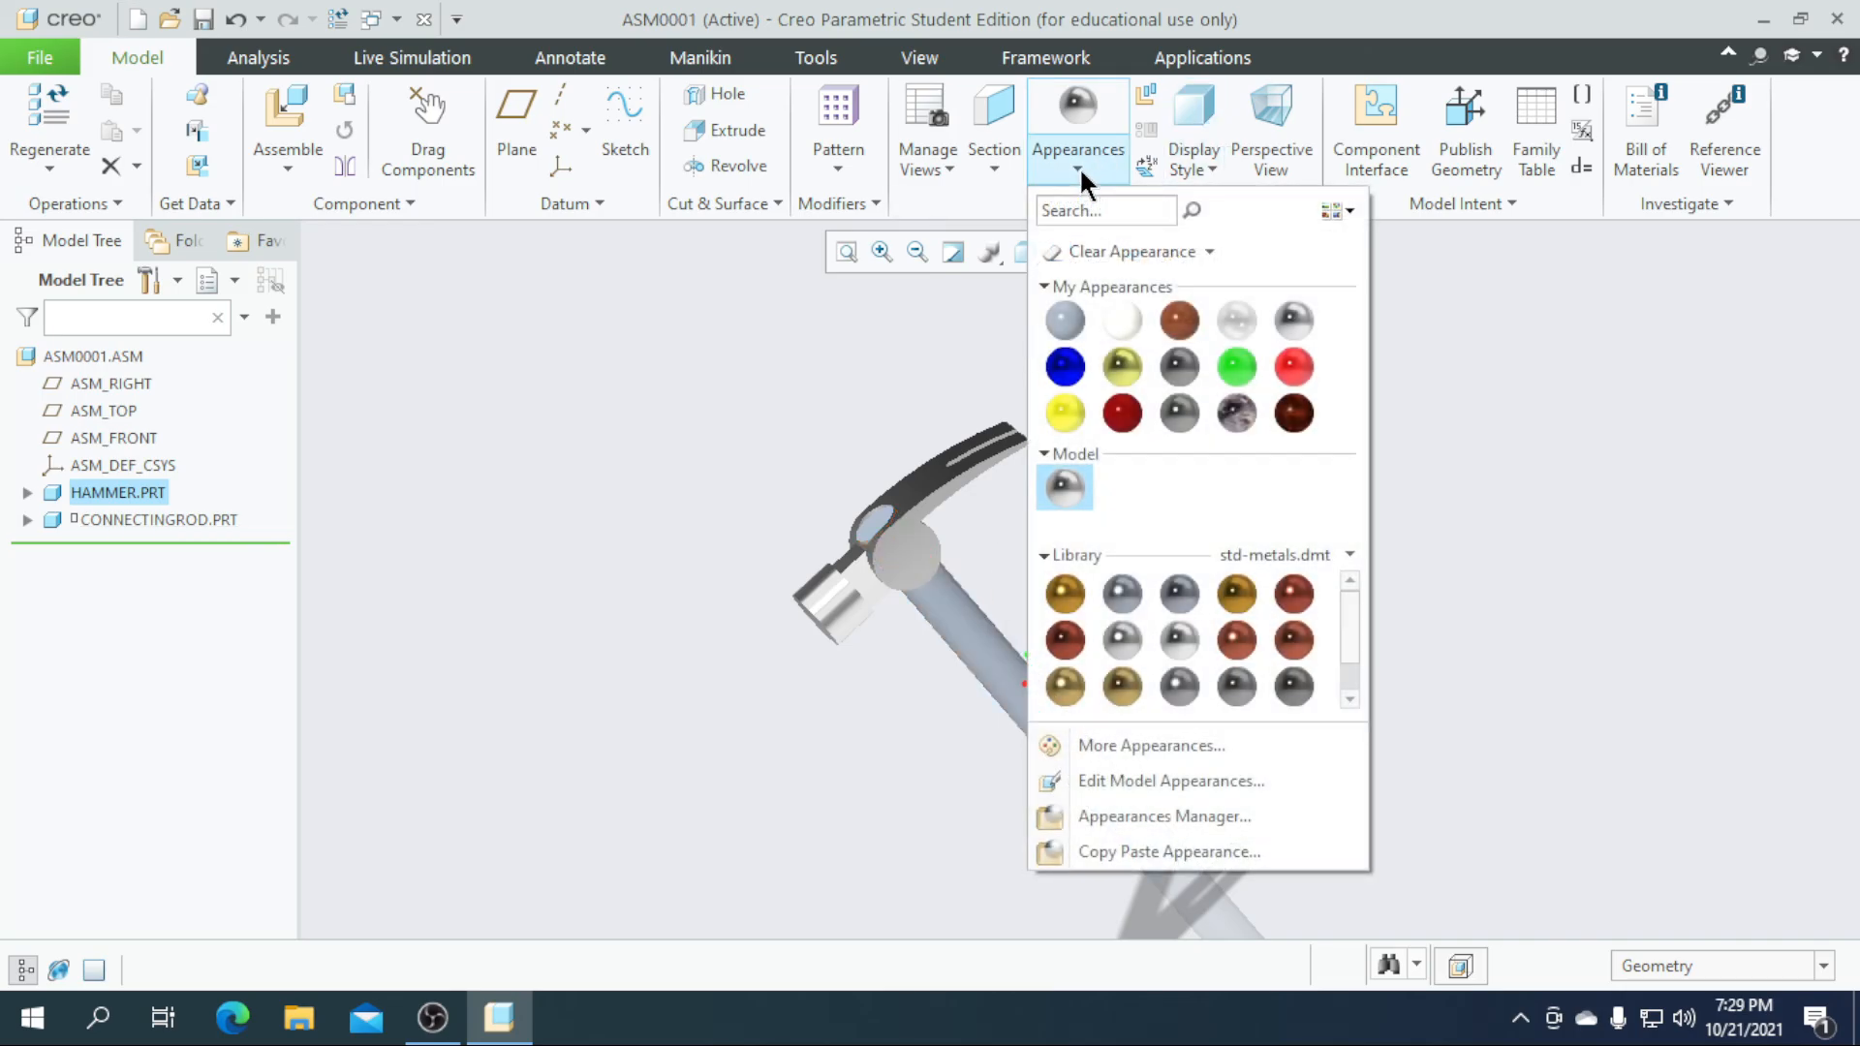
{"action": "left_click", "coordinate": [1176, 322]}
{"action": "scroll", "coordinate": [969, 756], "scroll_direction": "down", "scroll_amount": 3}
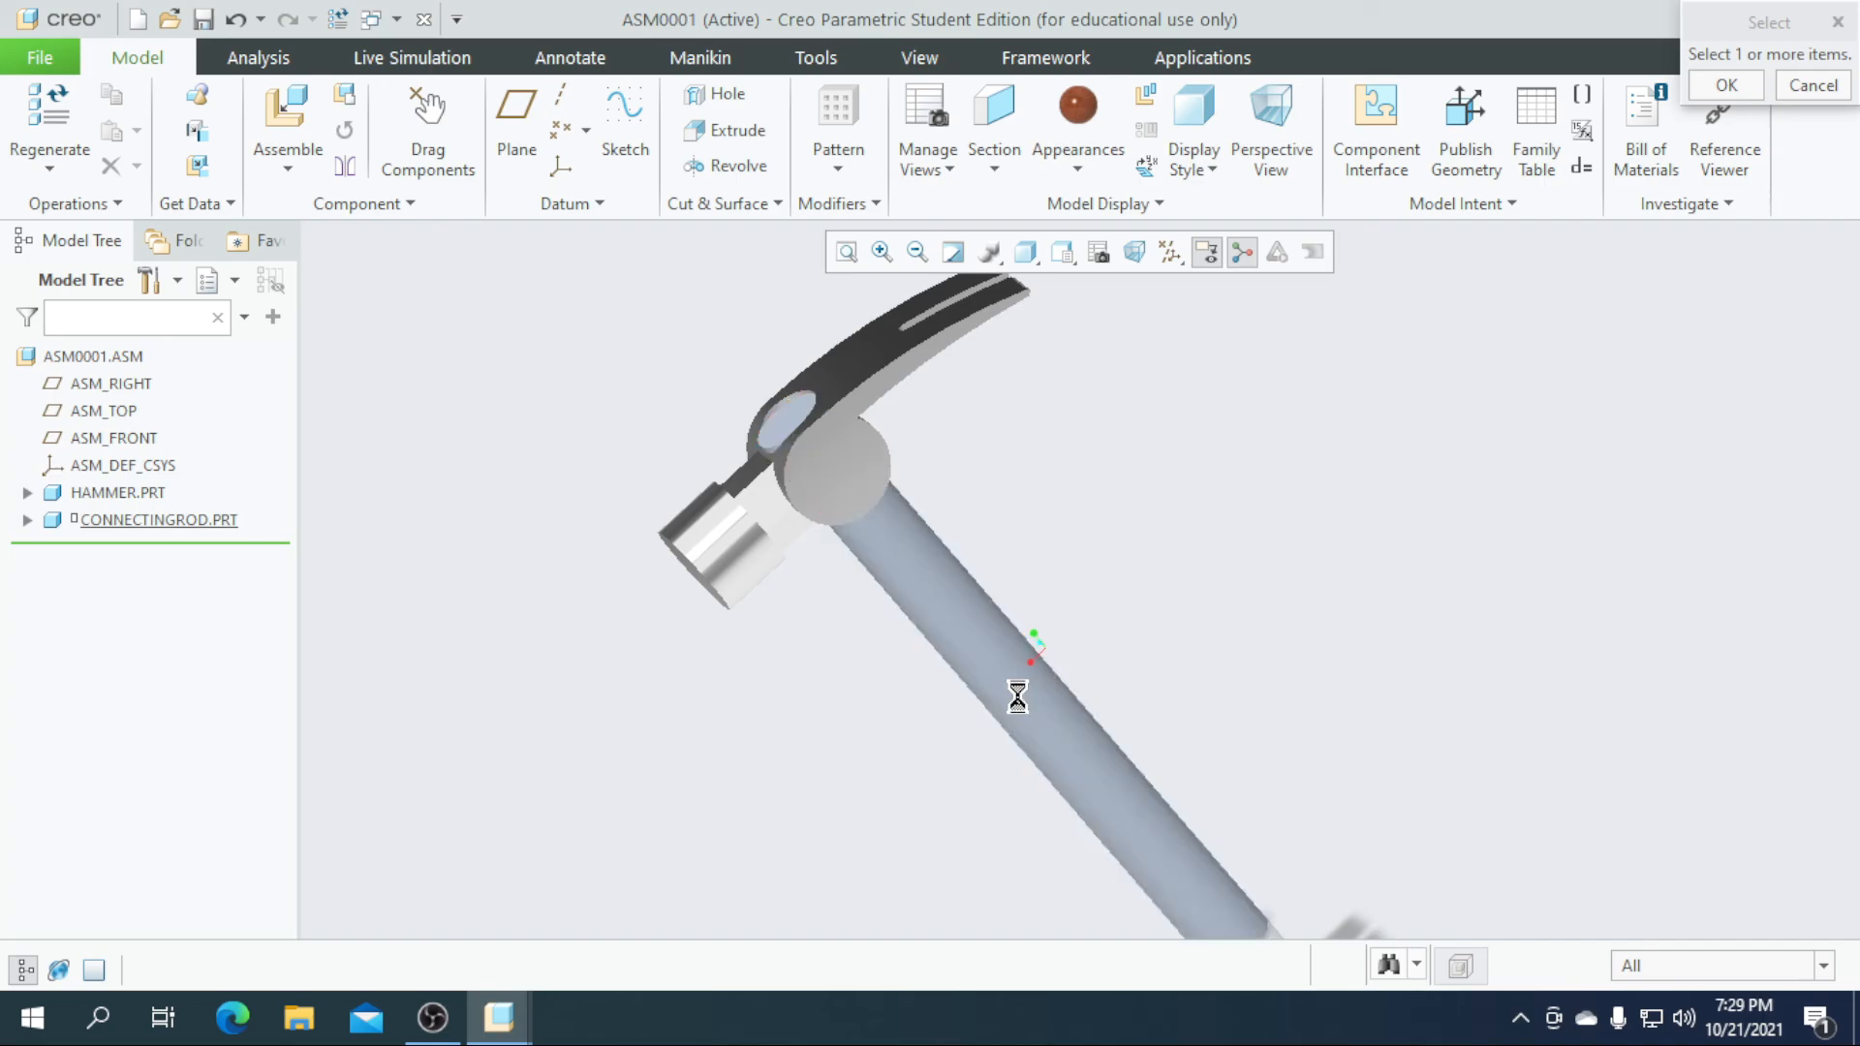
{"action": "left_click", "coordinate": [1725, 85]}
{"action": "scroll", "coordinate": [1138, 436], "scroll_direction": "up", "scroll_amount": 3}
{"action": "middle_click_drag", "start_coordinate": [1138, 436], "coordinate": [1128, 544]}
{"action": "scroll", "coordinate": [1076, 441], "scroll_direction": "up", "scroll_amount": 3}
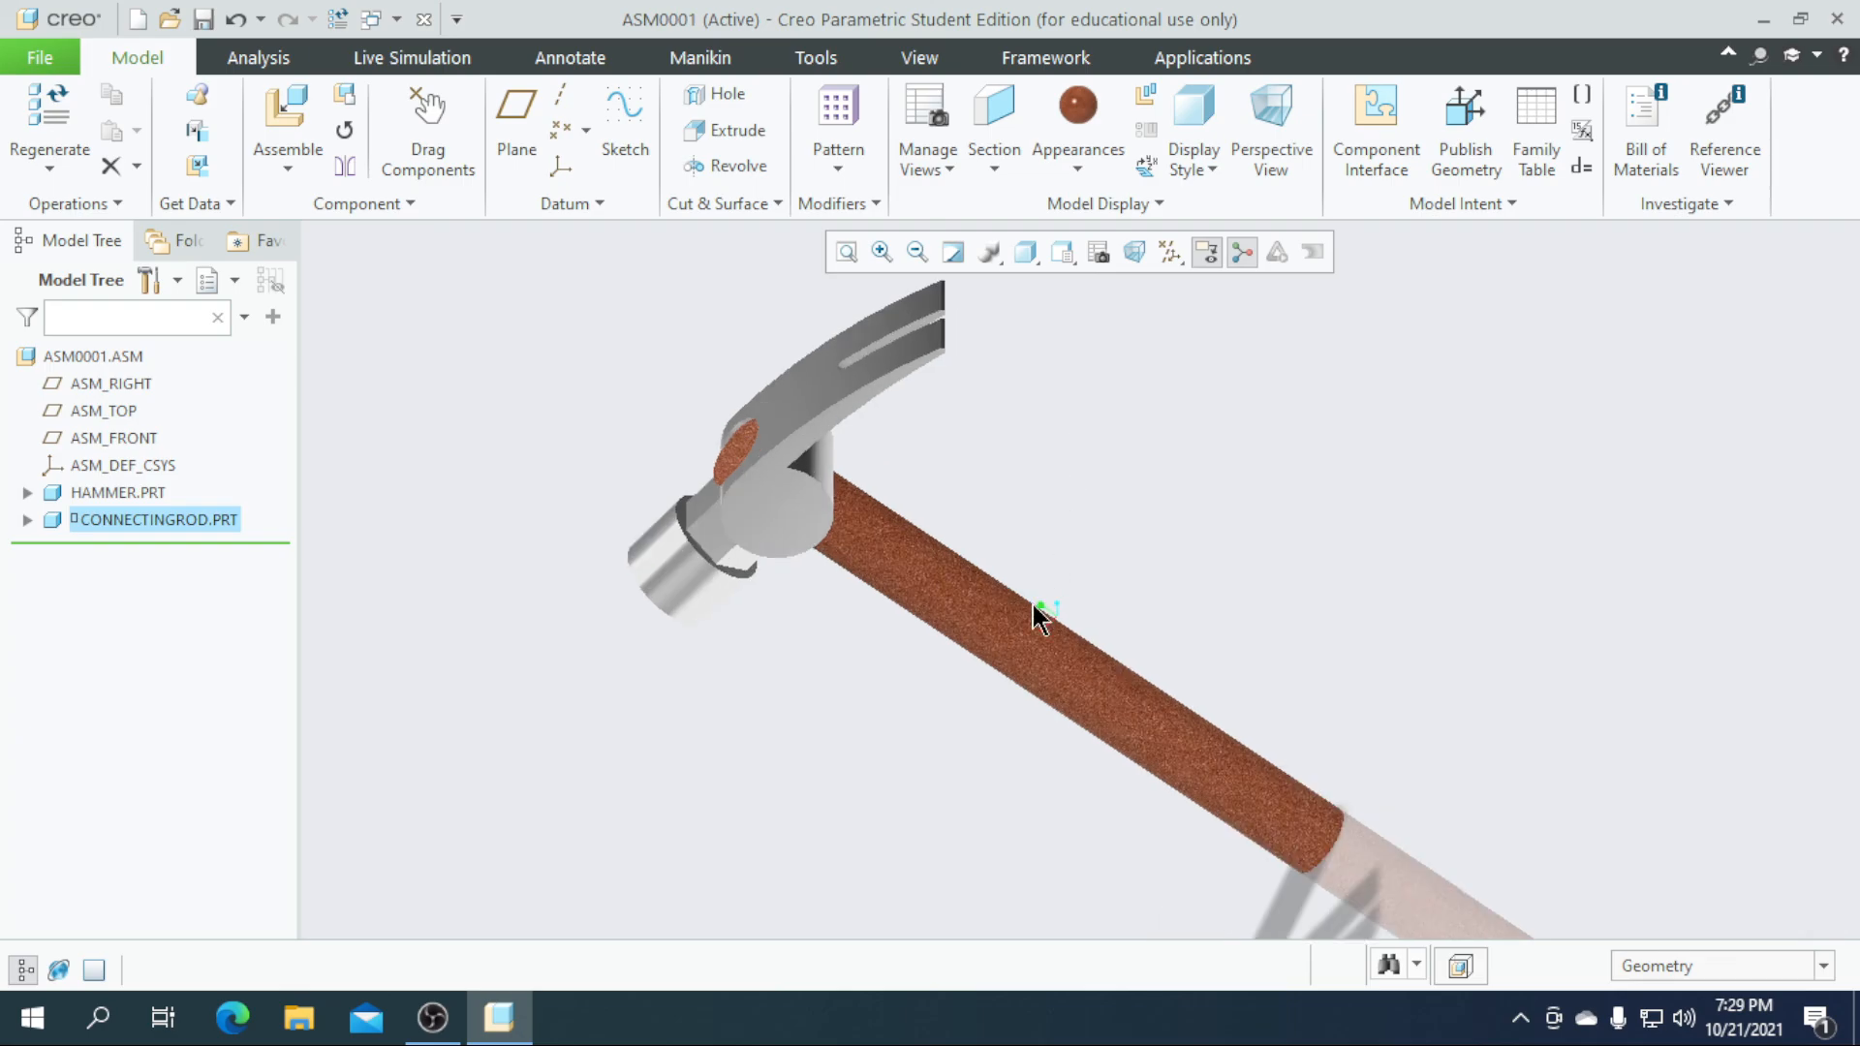
{"action": "mouse_move", "coordinate": [1024, 538]}
{"action": "middle_mouse_down"}
{"action": "mouse_move", "coordinate": [1067, 457]}
{"action": "mouse_move", "coordinate": [1017, 540]}
{"action": "mouse_move", "coordinate": [1004, 503]}
{"action": "mouse_move", "coordinate": [1008, 577]}
{"action": "mouse_move", "coordinate": [1035, 504]}
{"action": "middle_mouse_up"}
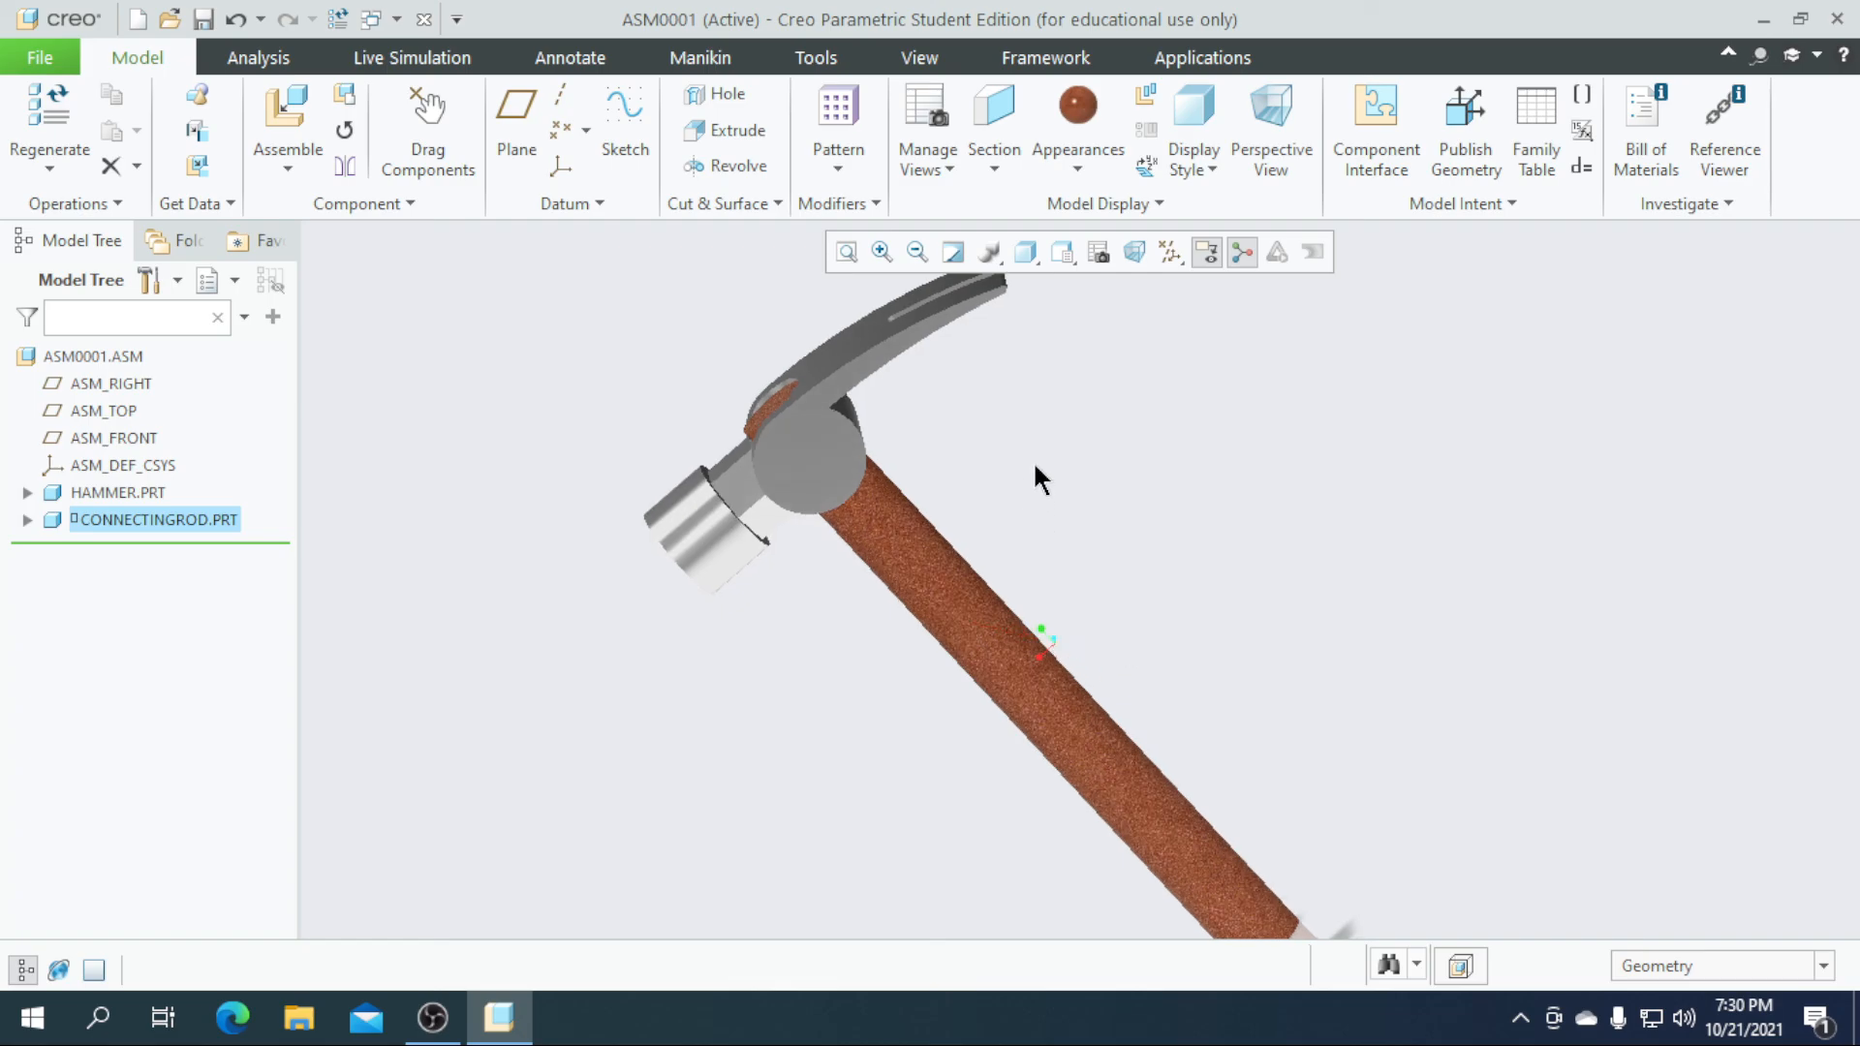
{"action": "scroll", "coordinate": [975, 523], "scroll_direction": "down", "scroll_amount": 2}
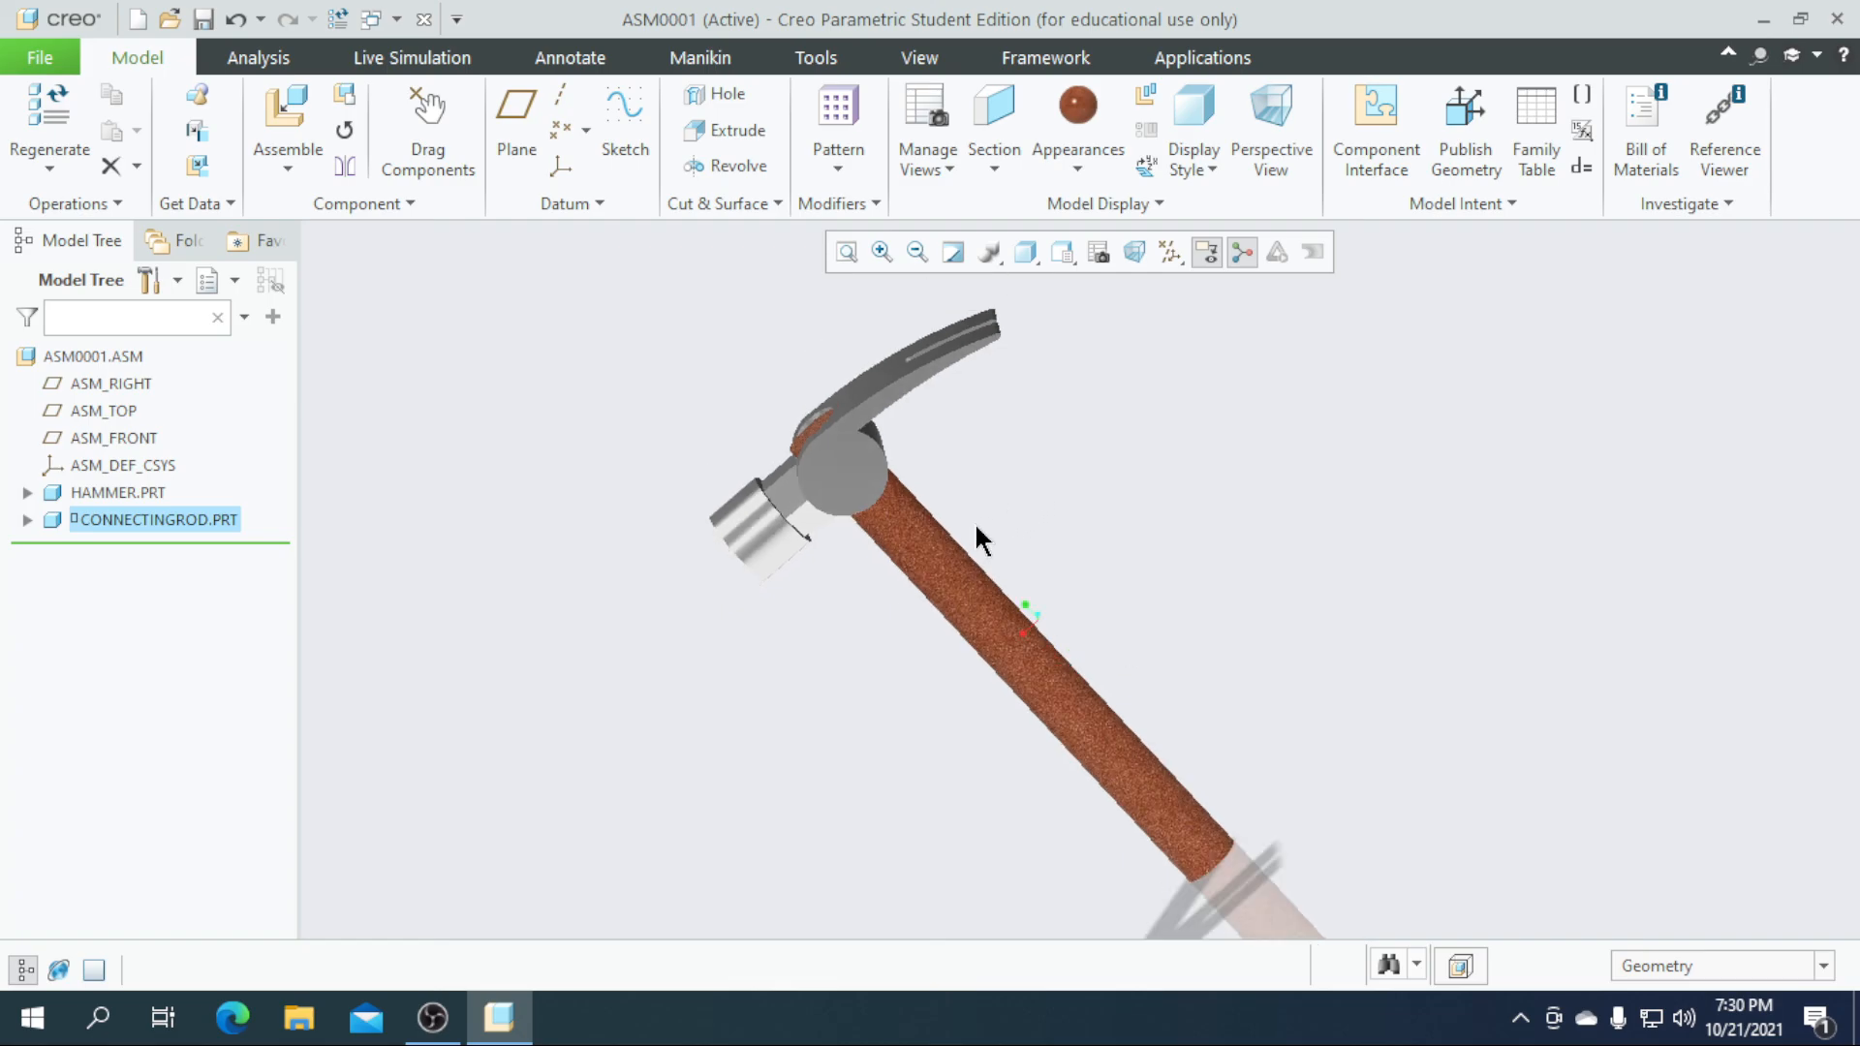